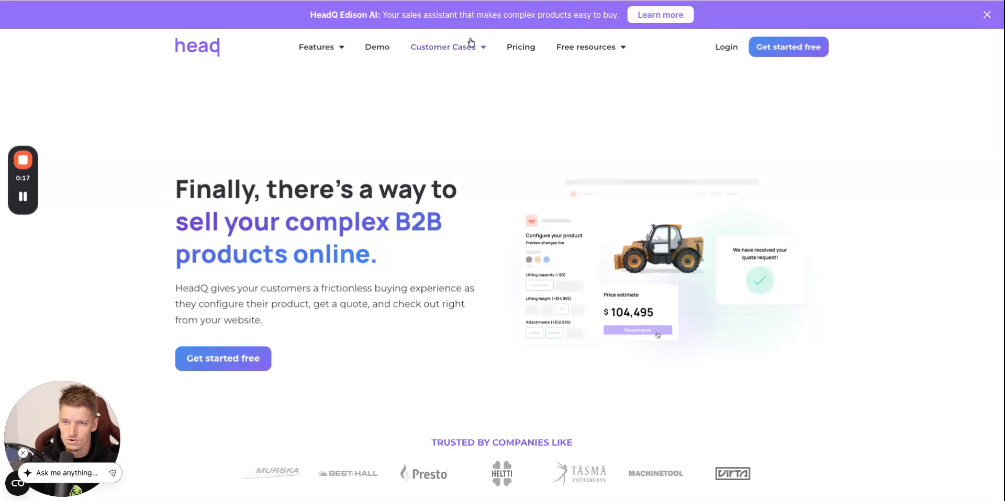
Browse the Glaston, Aliko and SYIL customer case pages on the HeadQ website.
mouse_move(471, 46)
left_click(464, 68)
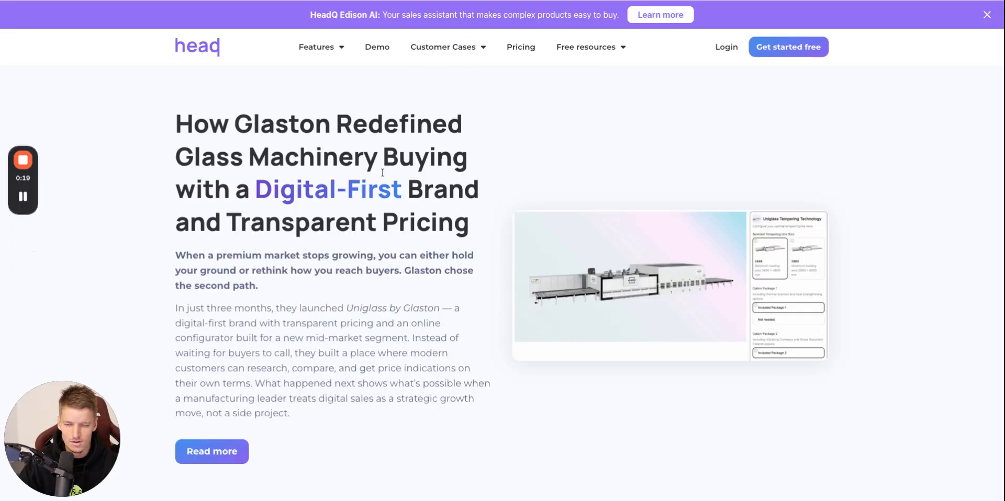
mouse_move(475, 49)
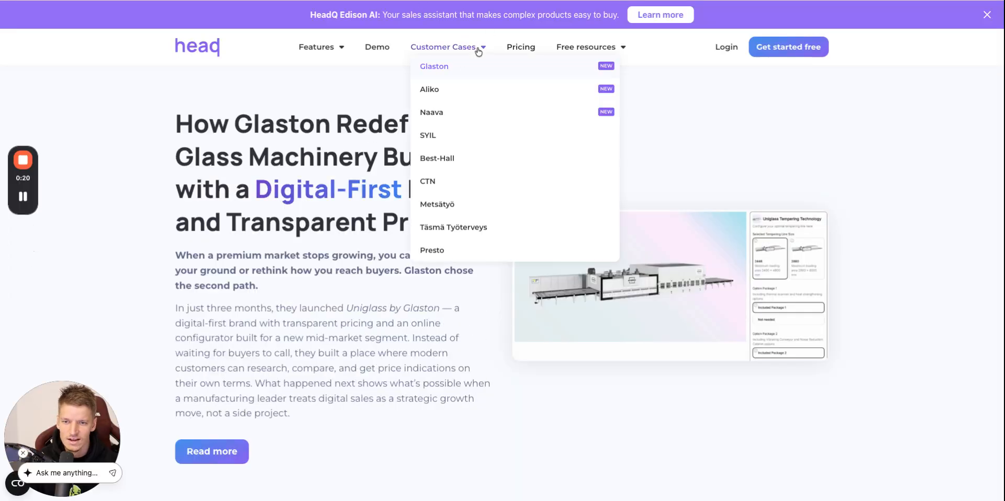
left_click(460, 92)
mouse_move(464, 57)
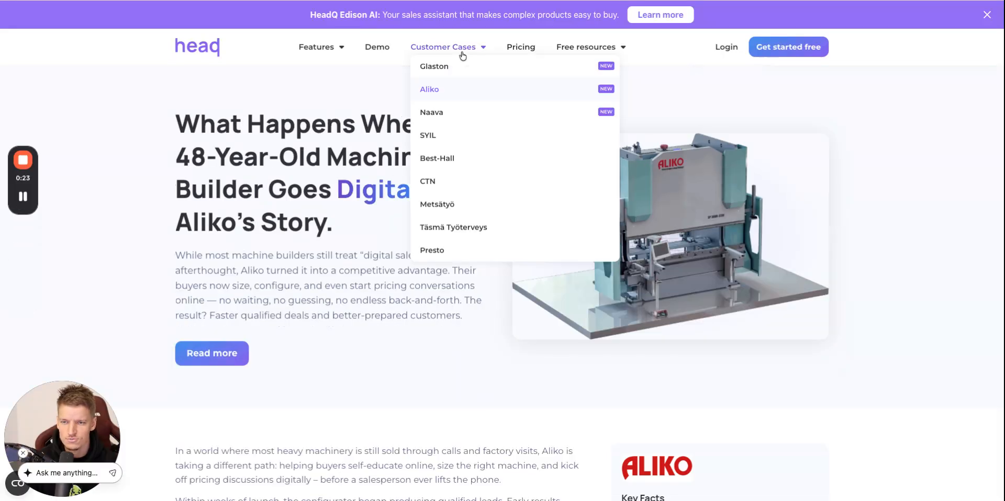
left_click(439, 137)
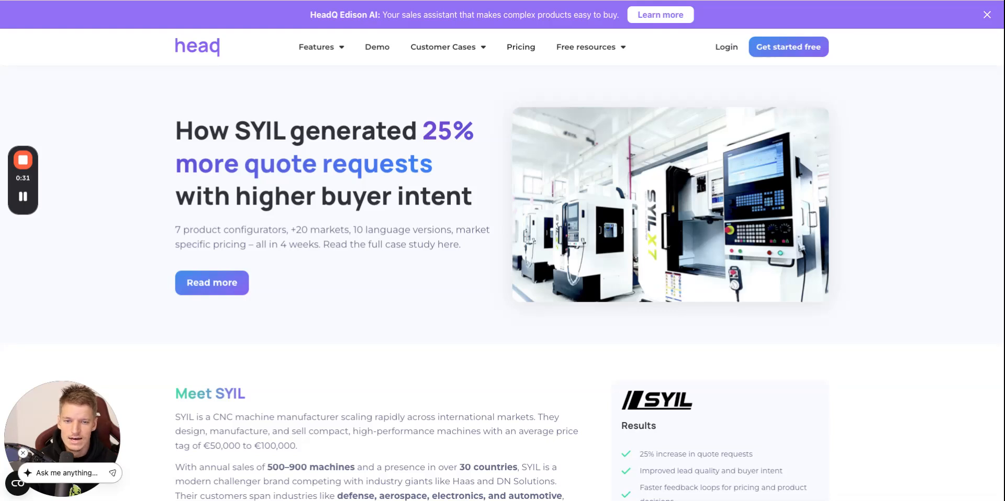
Switch to the BMW X6 M60i configurator and look through its exterior colour choices.
left_click(225, 0)
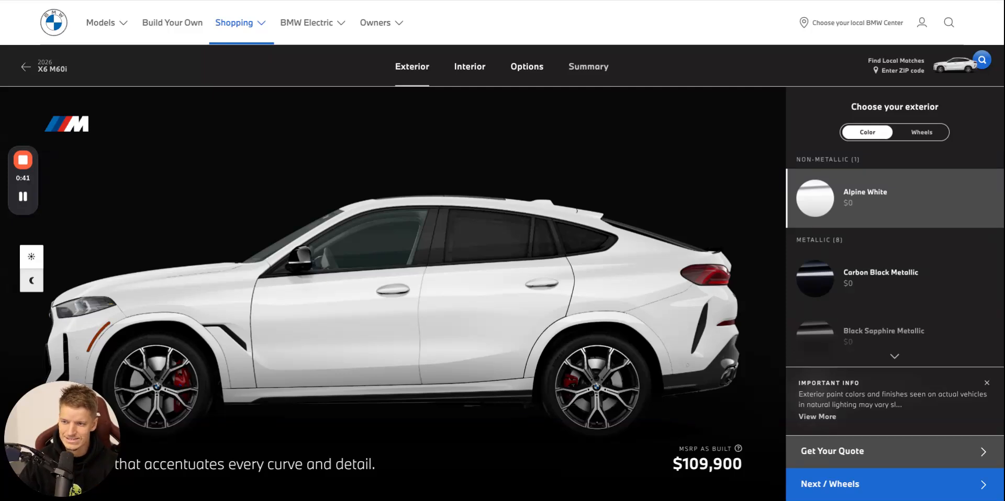
scroll(858, 251, "down", 10)
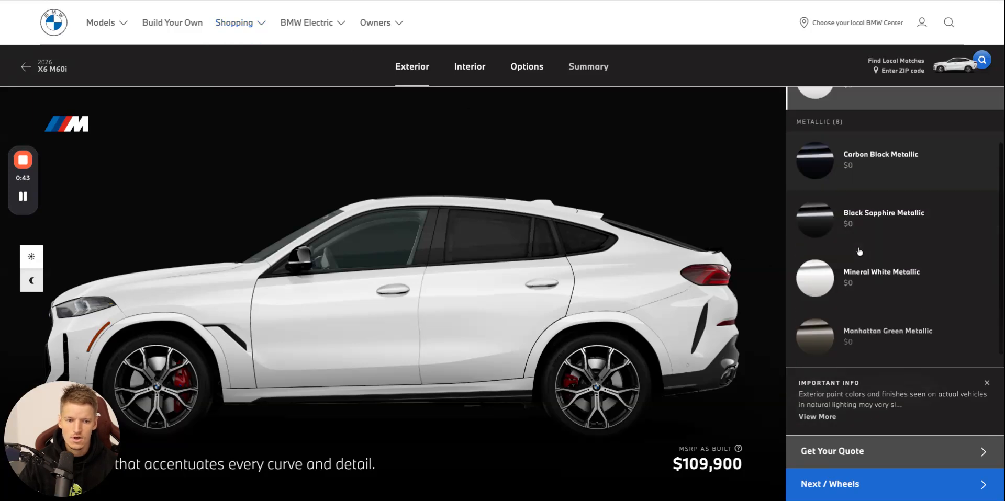
scroll(859, 252, "up", 10)
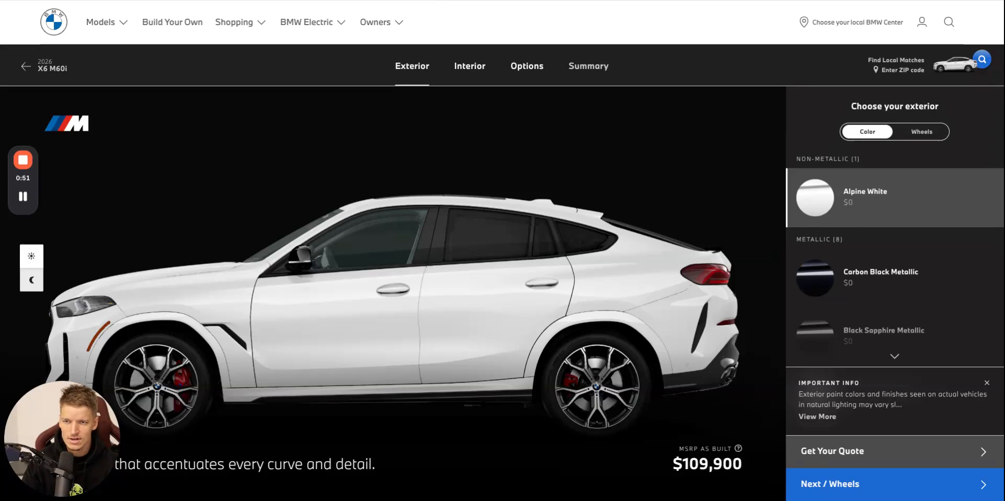
Return to the HeadQ website, open the free account sign-up, accept the terms and submit the registration.
left_click(965, 0)
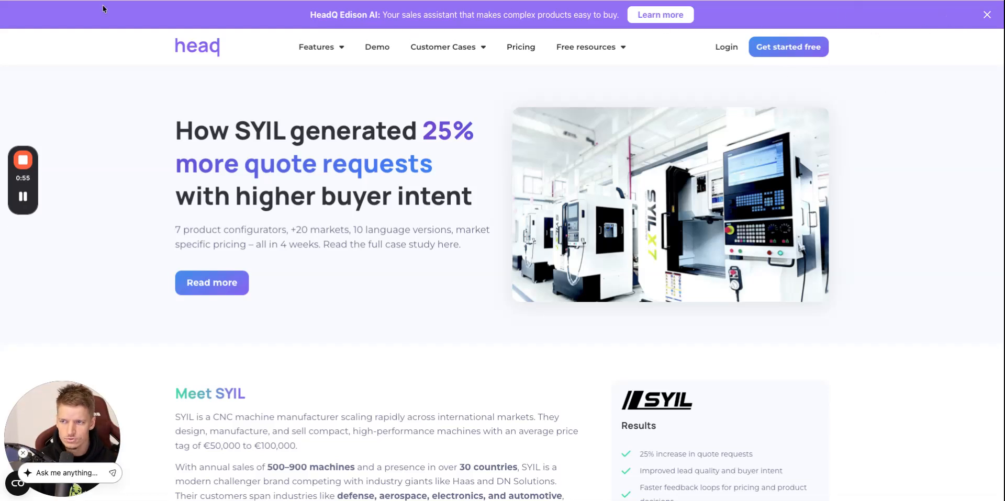
left_click(800, 48)
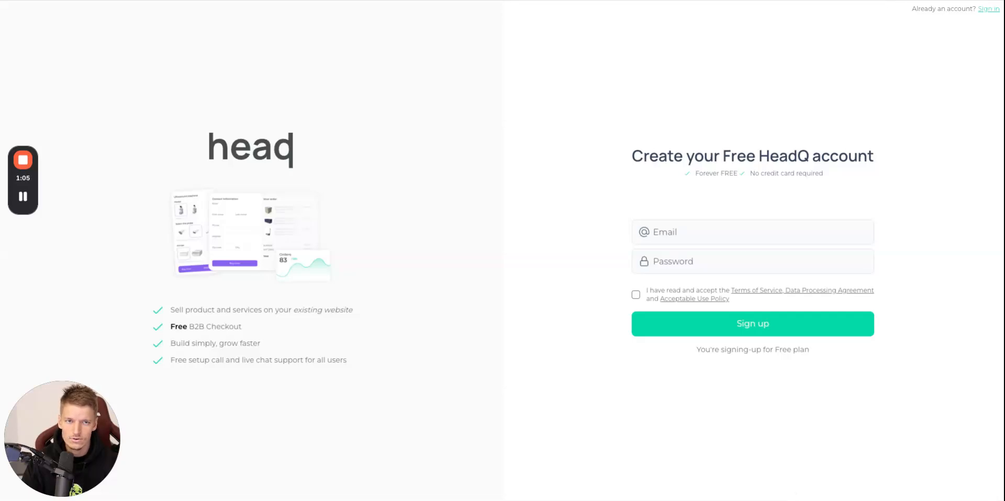
left_click(636, 294)
left_click(741, 320)
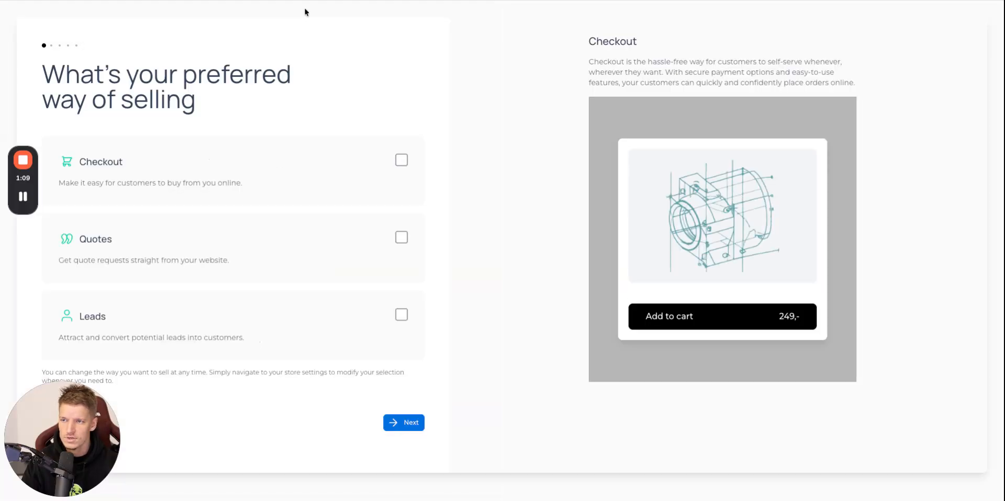
Choose Checkout, Quotes and Leads as the preferred ways of selling and continue the store setup.
left_click(396, 163)
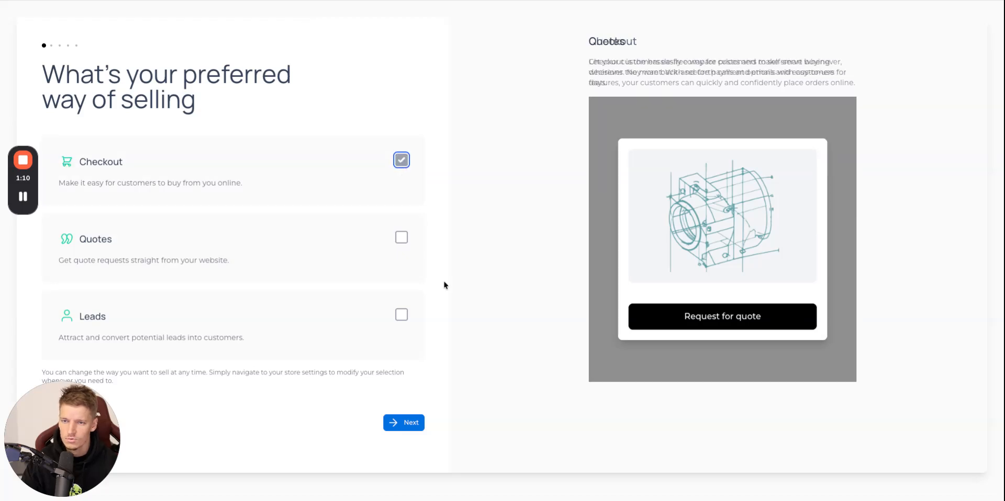
left_click(401, 237)
left_click(401, 314)
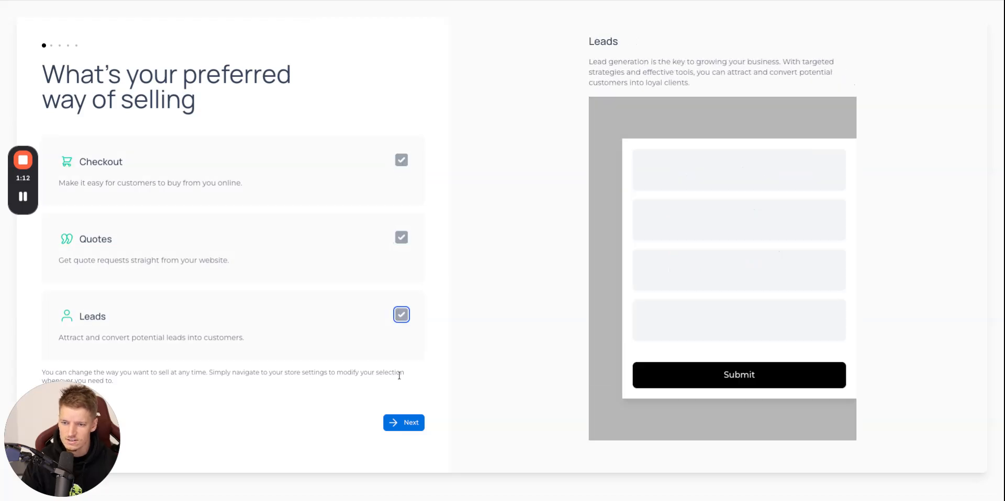
left_click(416, 425)
left_click(207, 1)
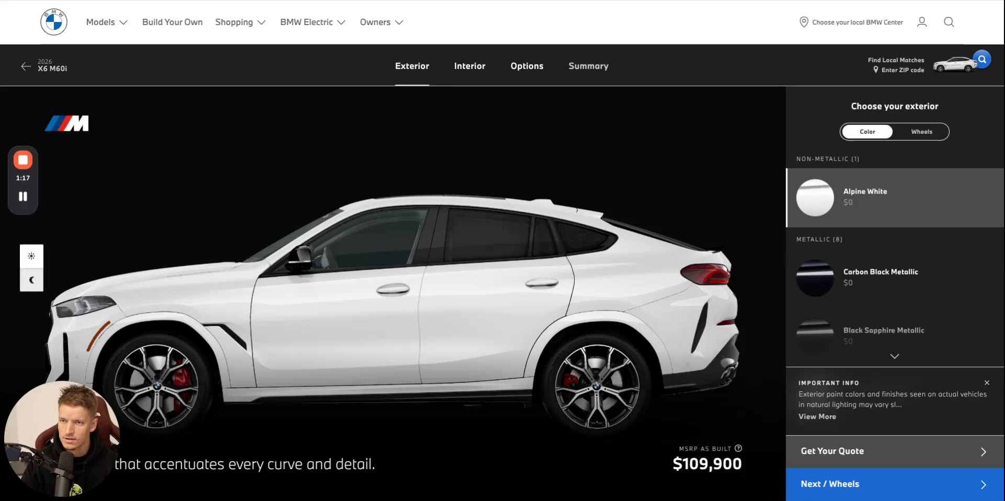
left_click(346, 0)
left_click(282, 172)
type("https://www.bmwusa.com/")
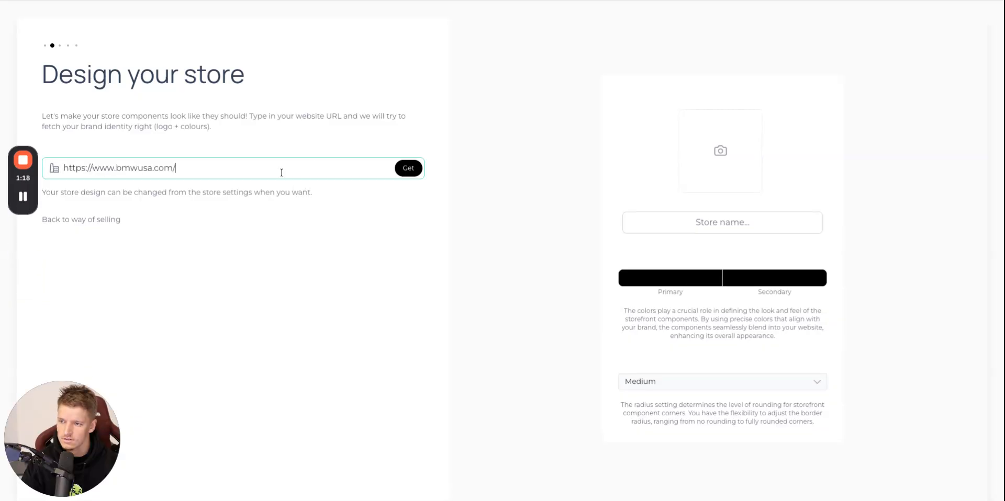
left_click(413, 170)
mouse_move(684, 166)
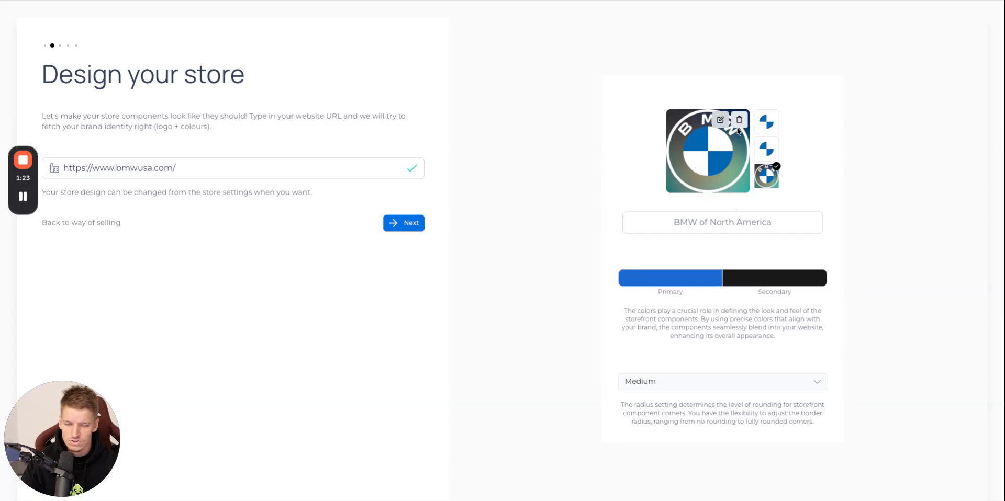
left_click(413, 226)
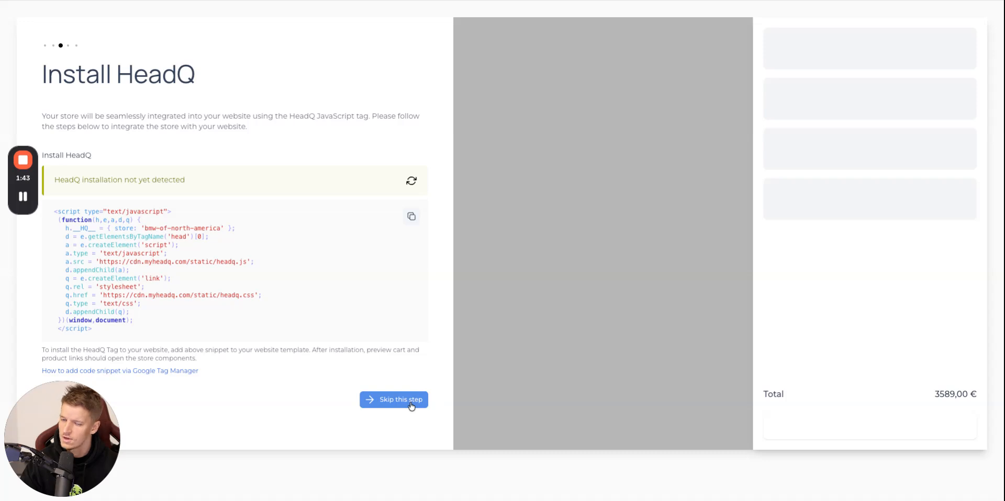
left_click(394, 399)
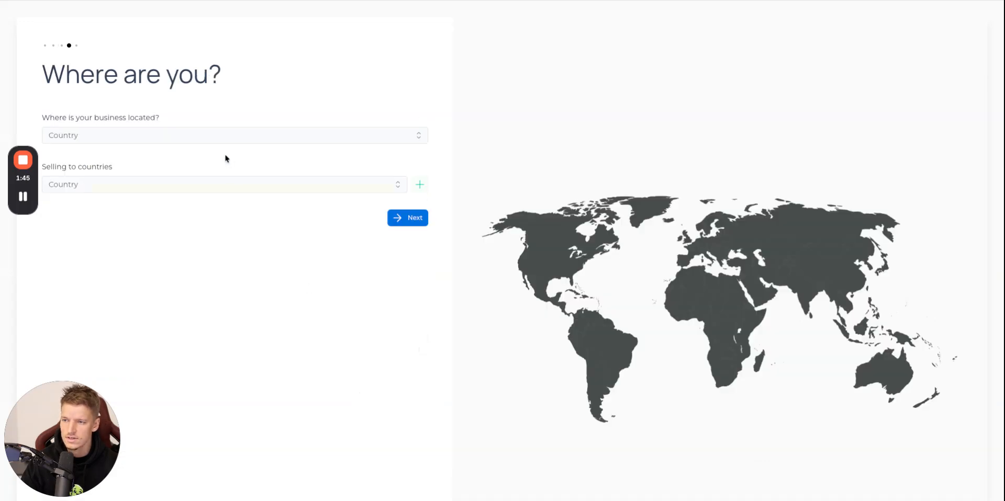
Set both the business location and the selling country to United States and continue the setup.
left_click(244, 140)
type("unit")
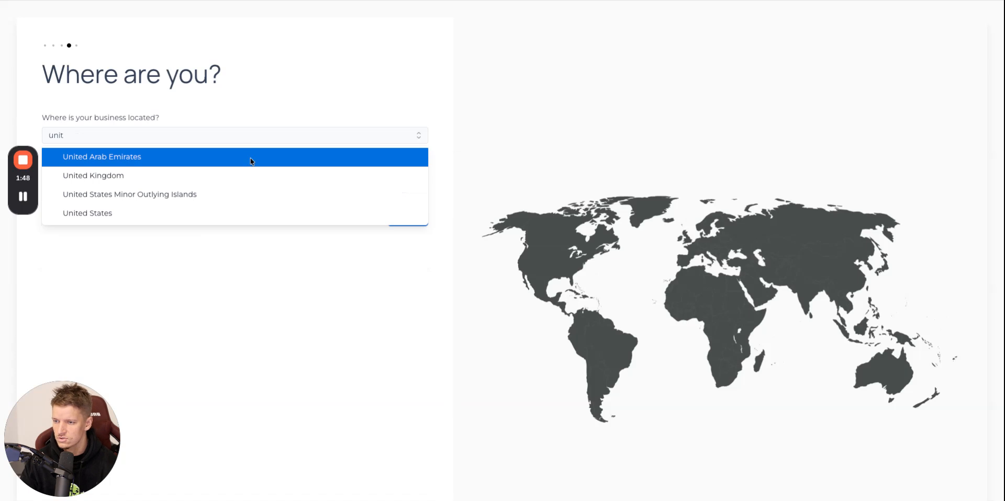
left_click(235, 212)
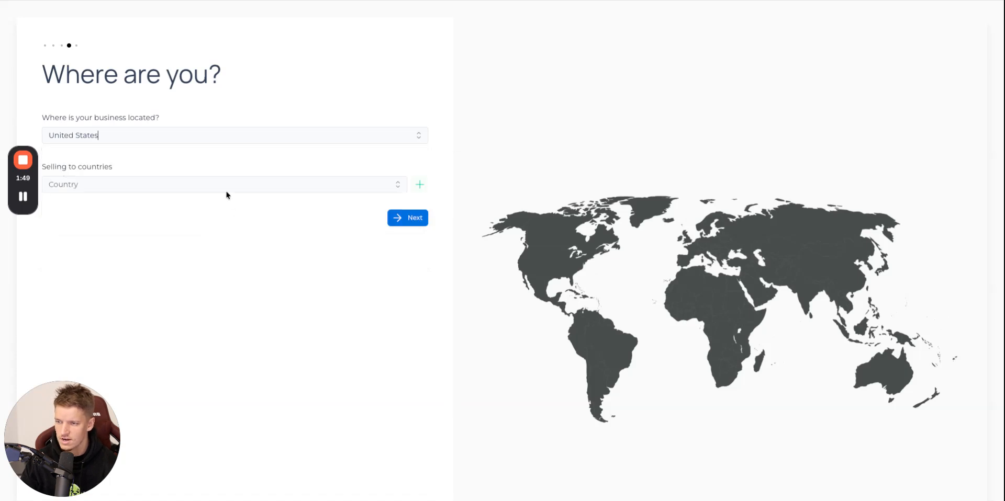
left_click(232, 190)
type("united sta")
left_click(260, 229)
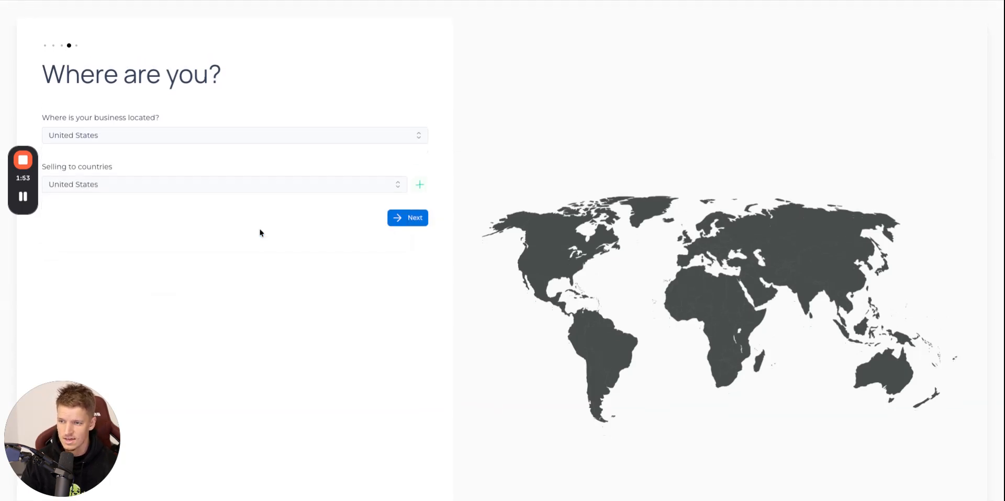
left_click(422, 227)
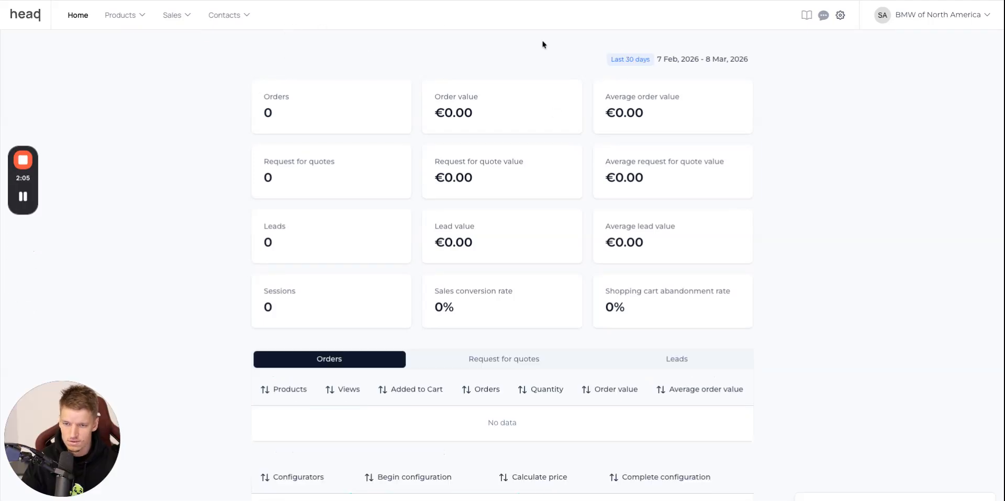
Open the product list and delete the Powered pallet jack sample product.
left_click(132, 22)
left_click(151, 41)
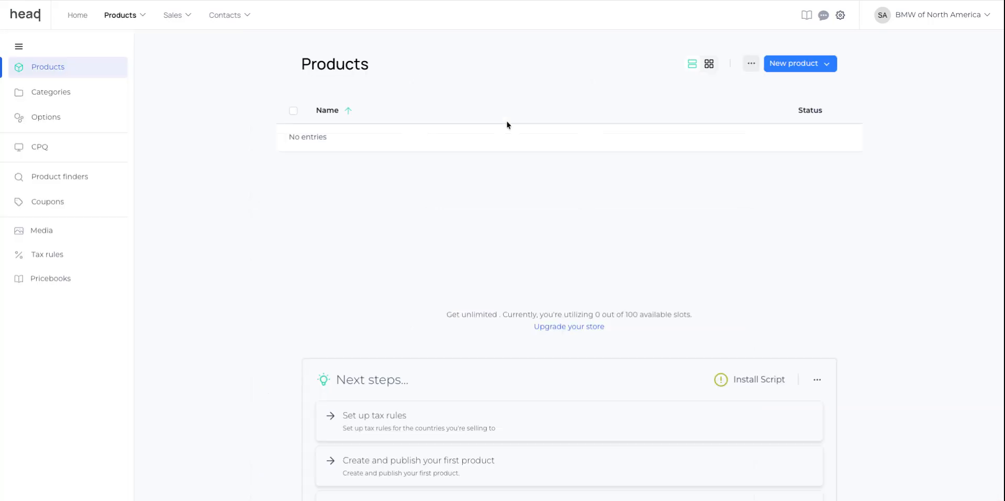
left_click(848, 151)
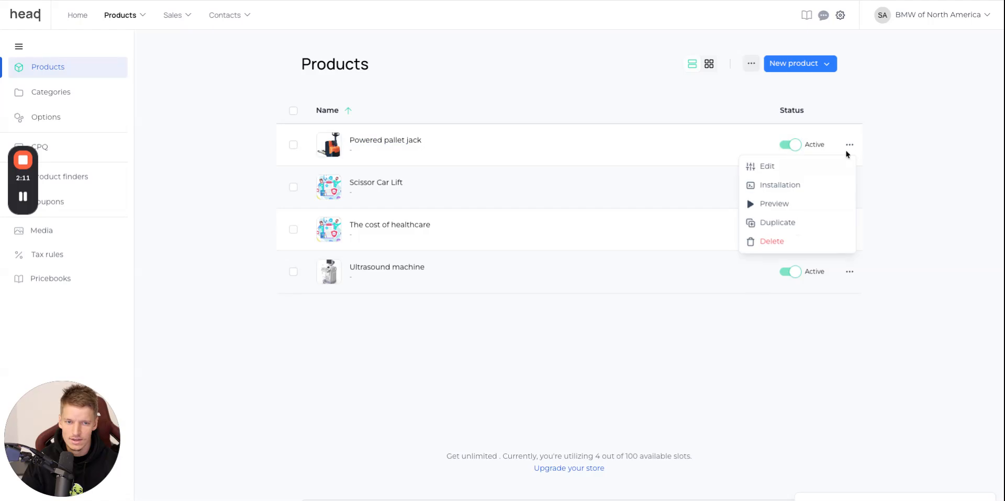
left_click(804, 243)
left_click(609, 278)
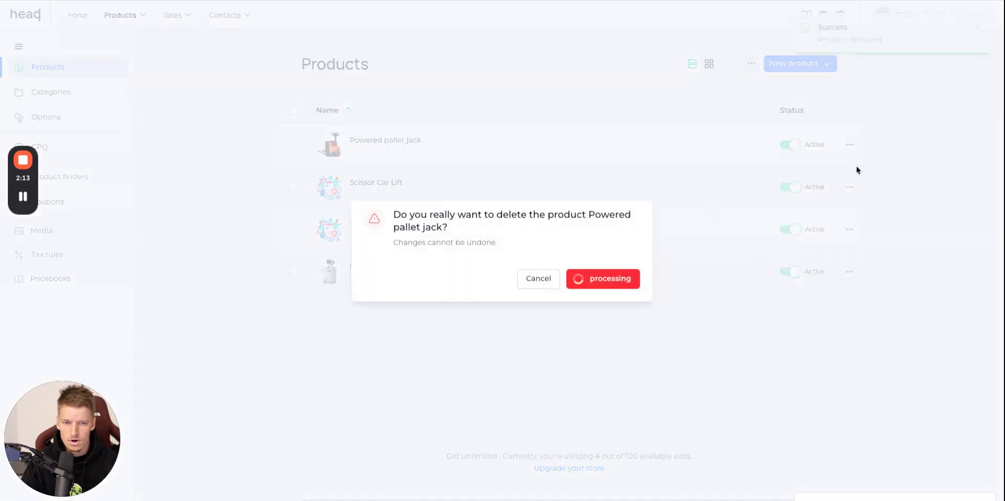
Select all remaining sample products and delete them together.
left_click(293, 111)
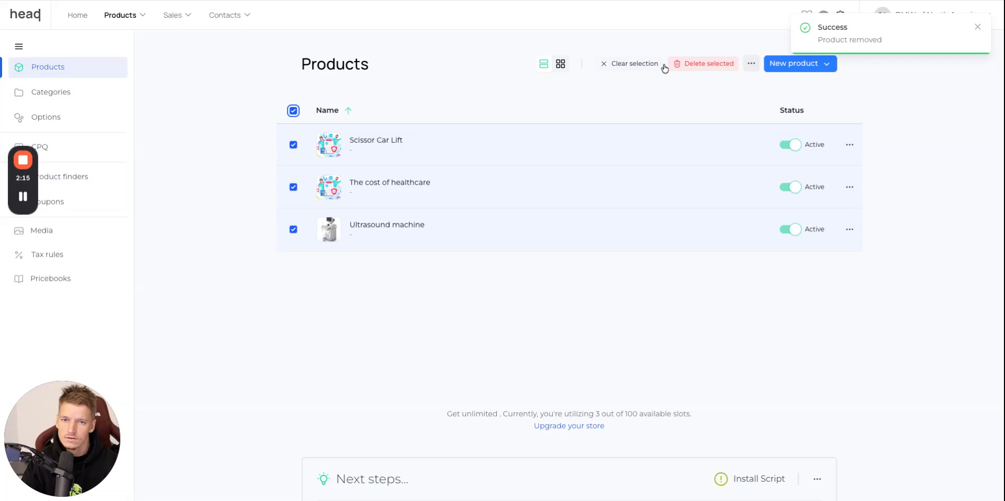
left_click(691, 64)
left_click(618, 283)
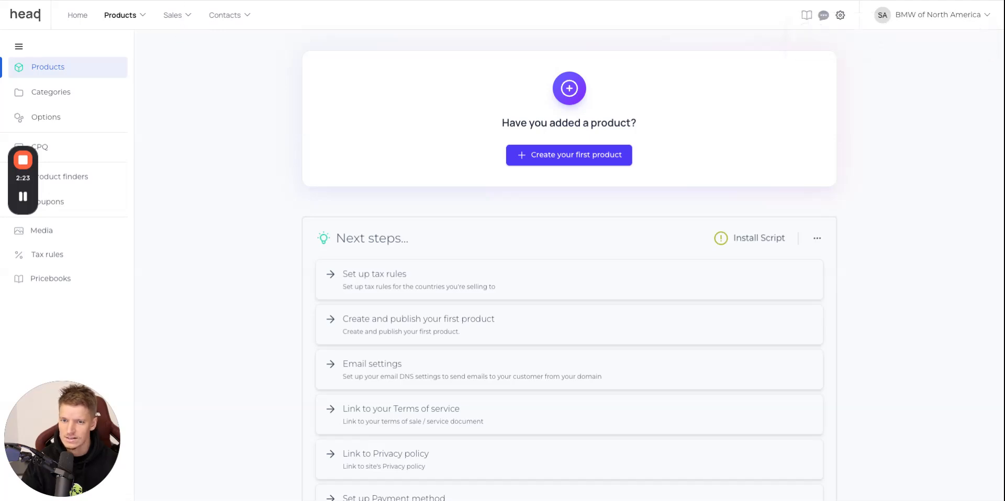
Switch to the BMW X6 M60i configurator and review the exterior colour and wheel choices.
key("ctrl+Tab")
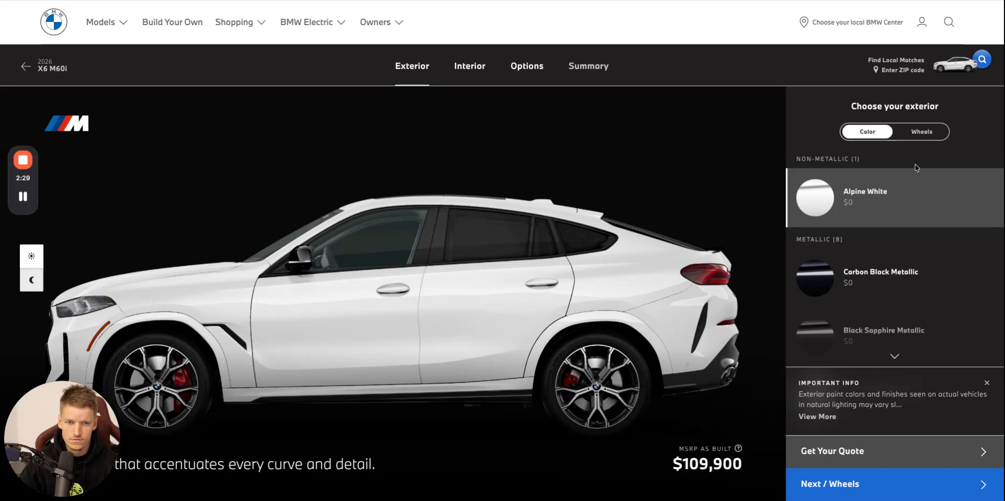
scroll(880, 190, "down", 3)
scroll(880, 190, "down", 6)
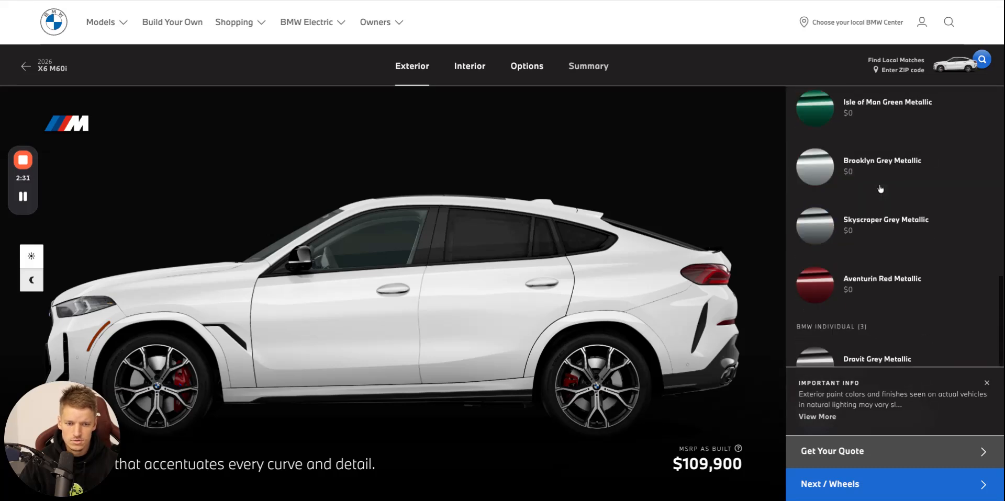
scroll(880, 188, "up", 10)
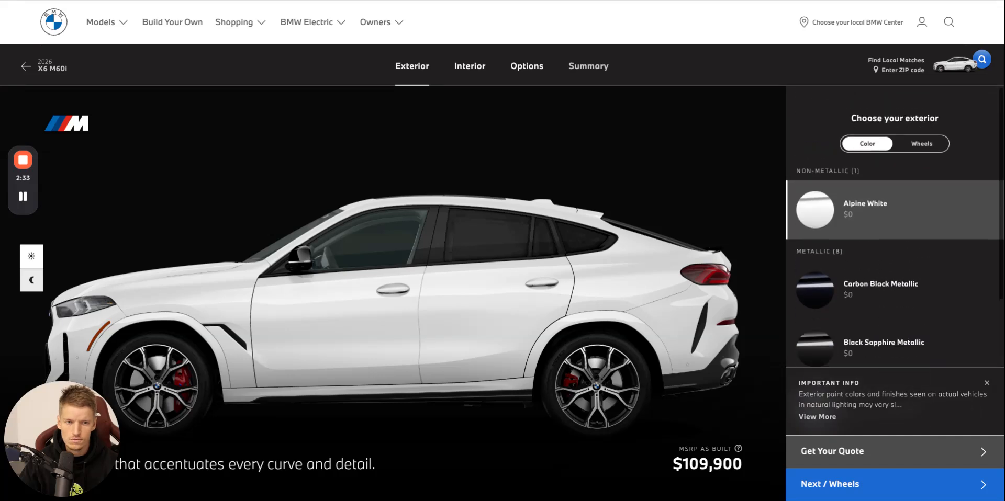
left_click(921, 134)
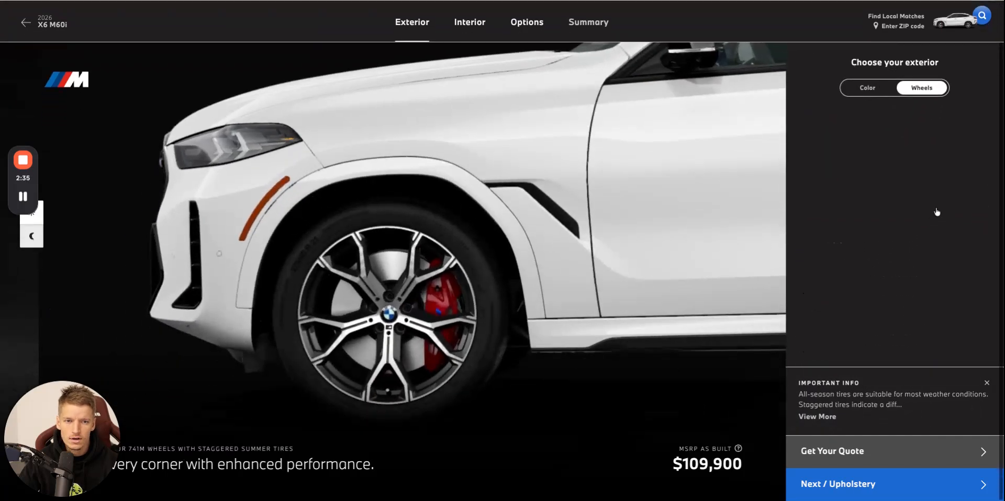
scroll(927, 219, "down", 2)
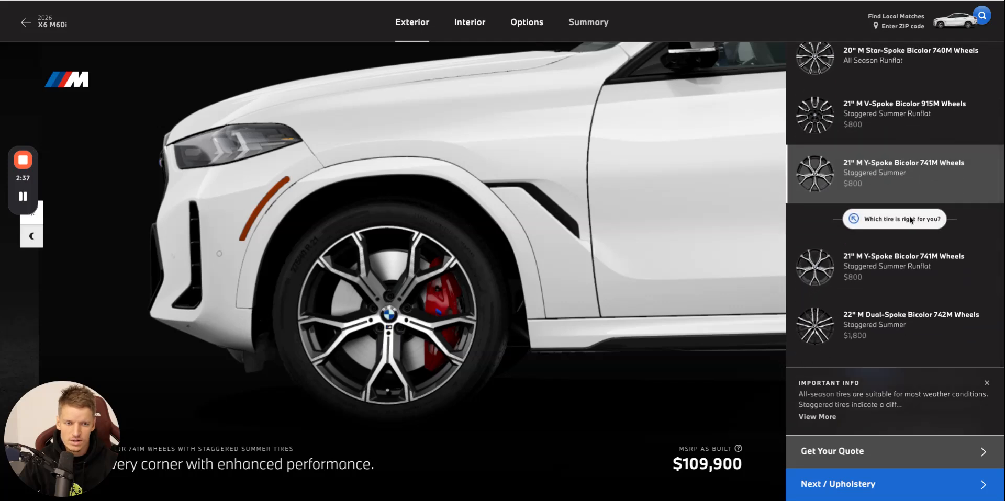
scroll(913, 199, "down", 3)
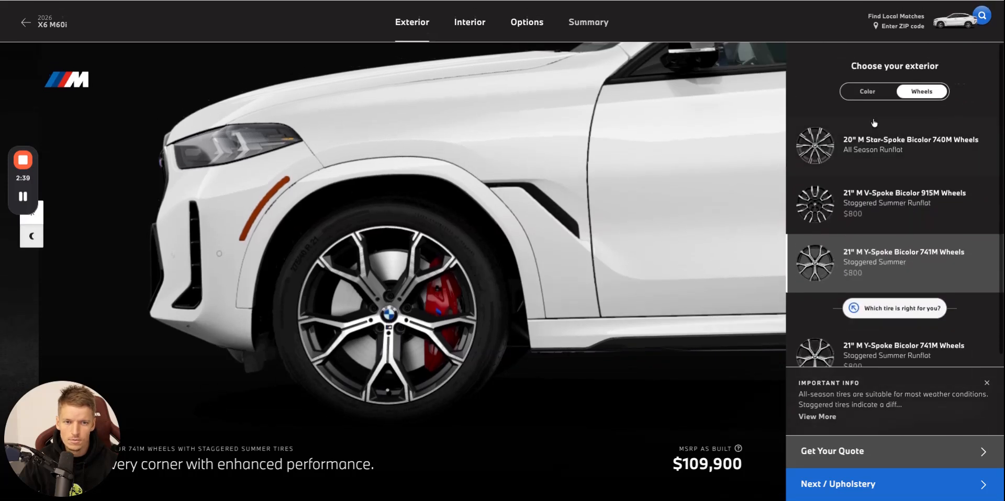
Review the BMW configurator's interior upholstery and trim choices and its additional option packages.
left_click(469, 21)
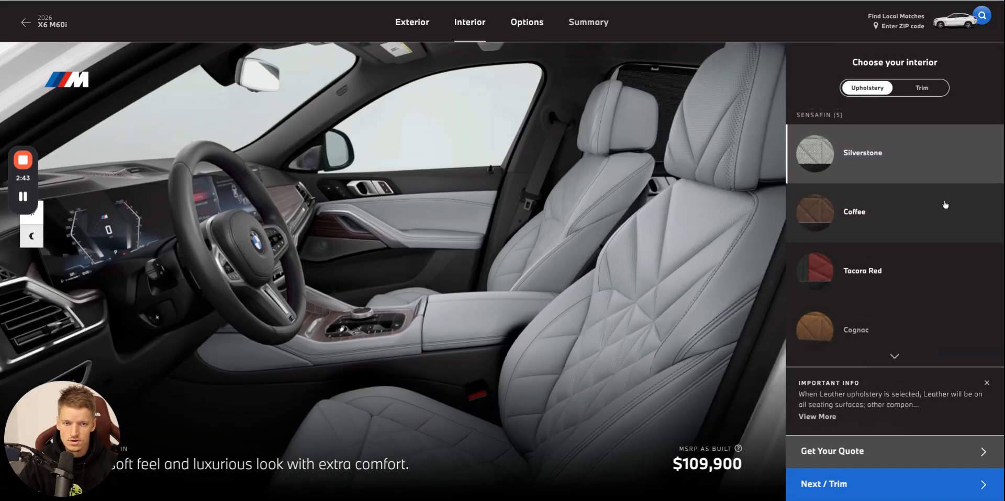
left_click(930, 91)
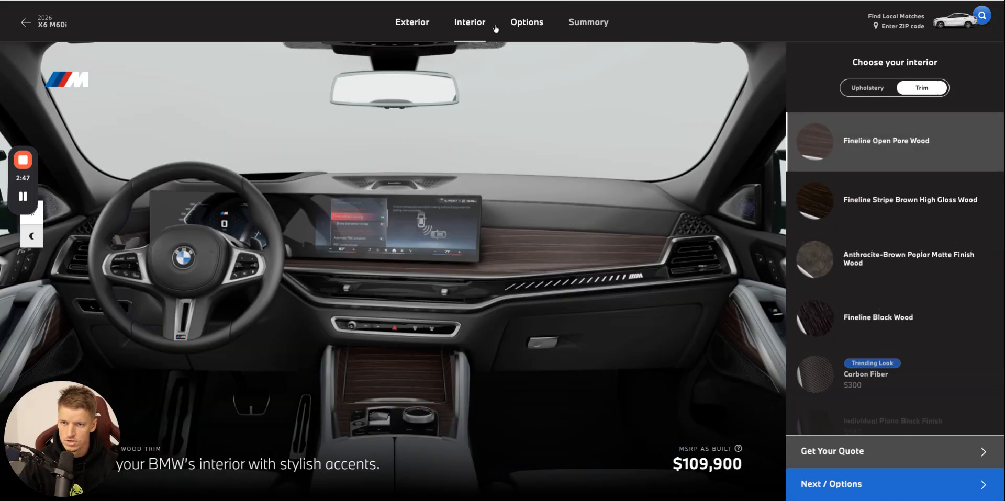
left_click(523, 23)
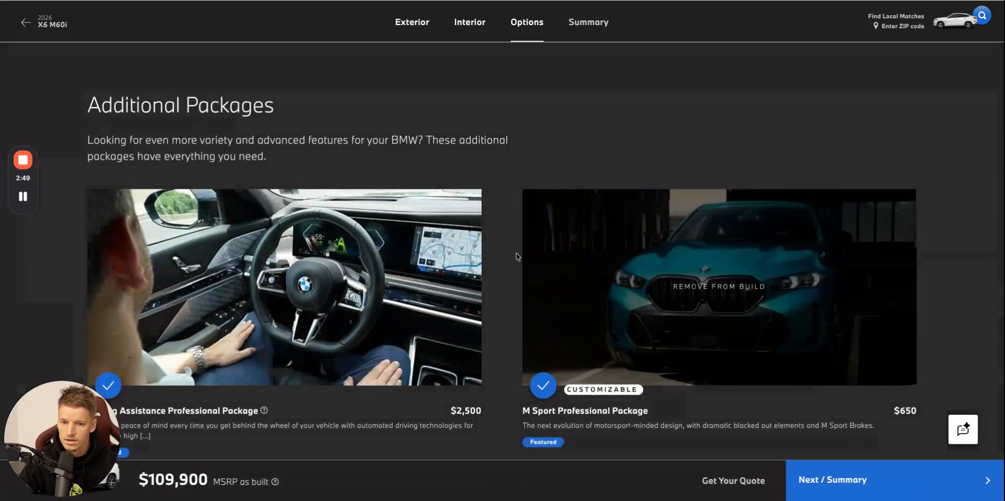
Examine the Additional Packages in the BMW X6 M60i configurator, including their prices.
scroll(510, 256, "down", 3)
scroll(469, 135, "up", 5)
scroll(469, 135, "down", 10)
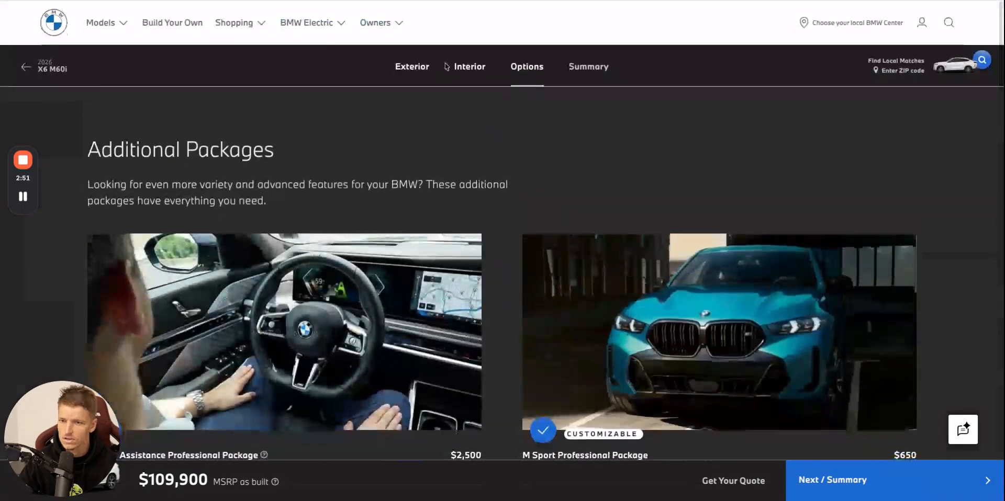
scroll(426, 136, "down", 5)
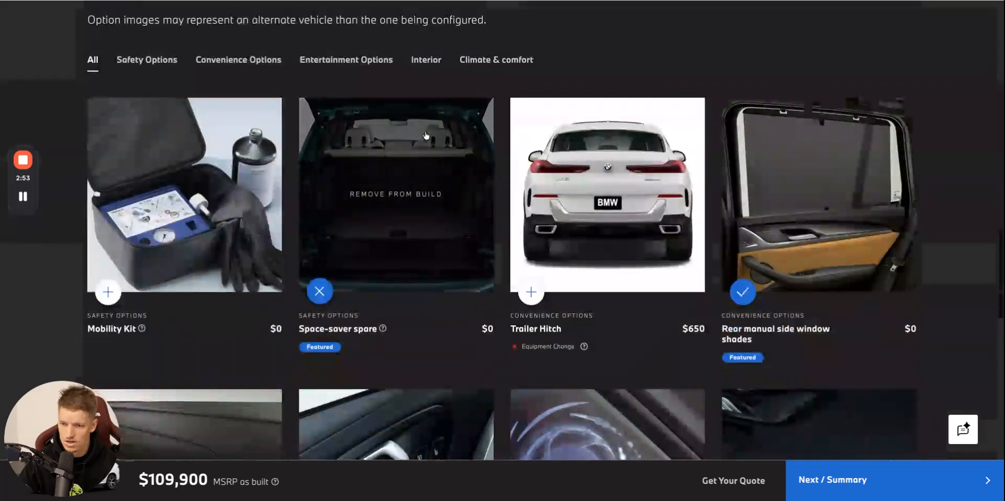
scroll(426, 136, "up", 15)
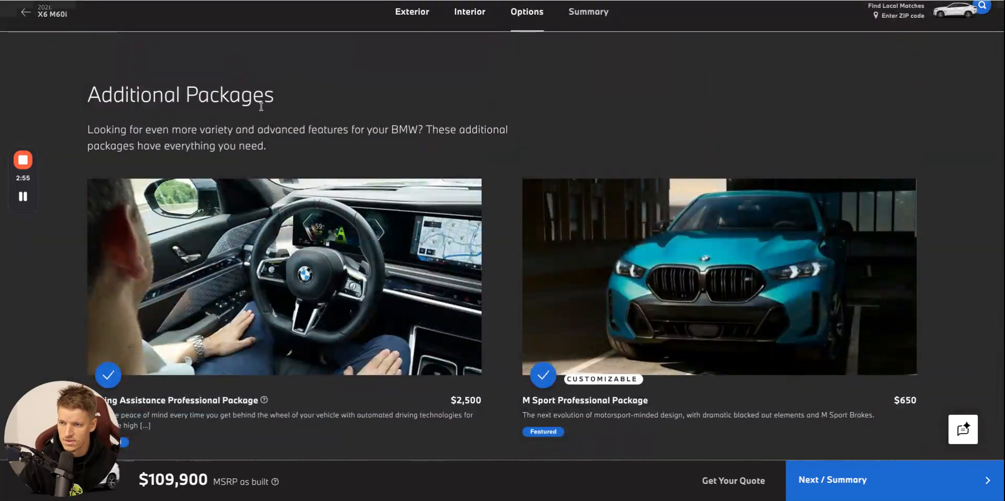
scroll(314, 100, "down", 1)
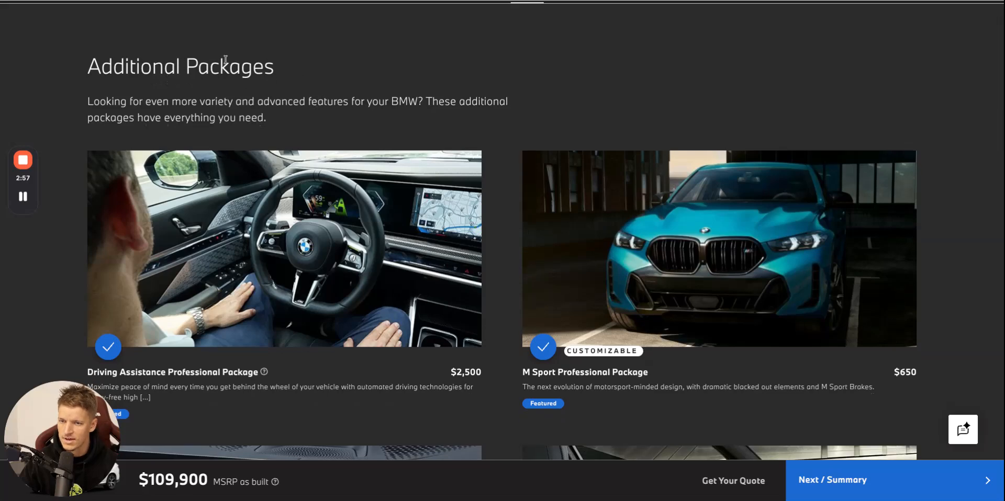
scroll(225, 59, "down", 4)
scroll(225, 63, "up", 4)
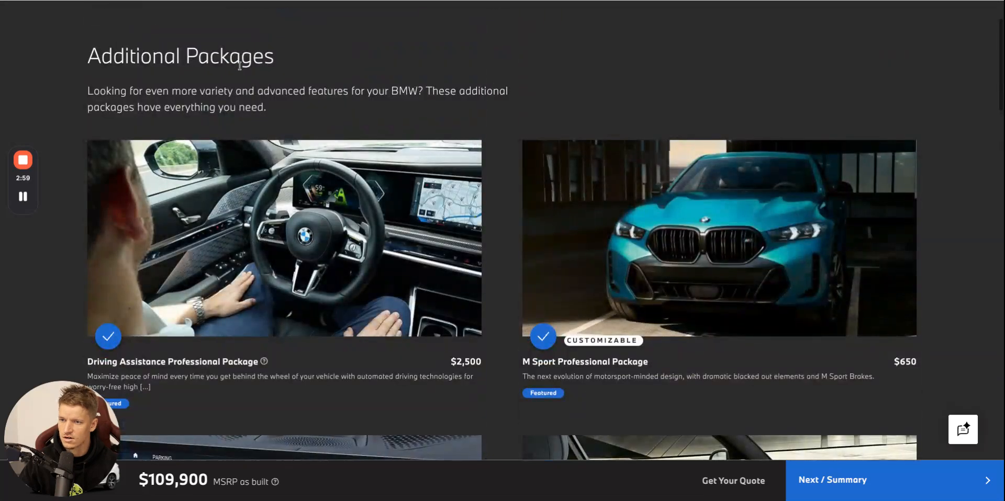
scroll(379, 88, "down", 5)
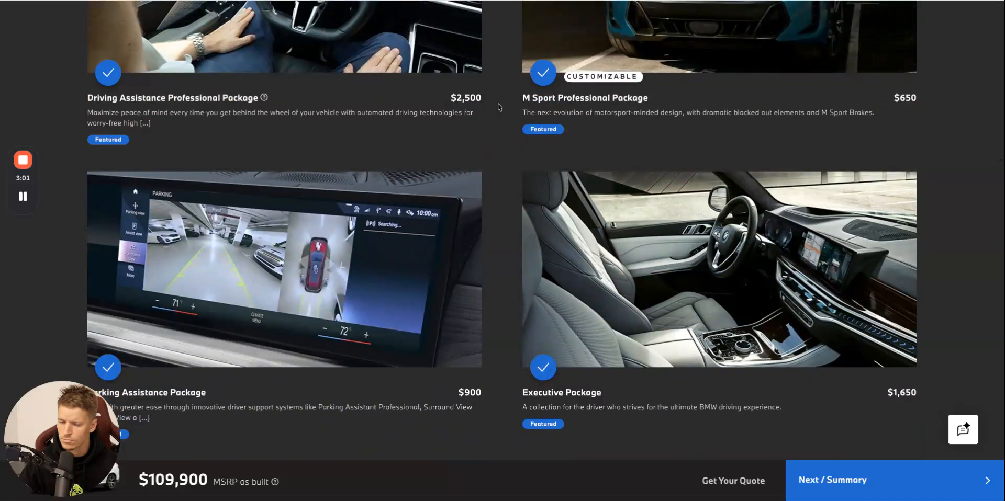
Examine the individual options and the Vehicle Maintenance Programs offered for the BMW X6 M60i.
scroll(497, 102, "down", 5)
scroll(492, 108, "down", 7)
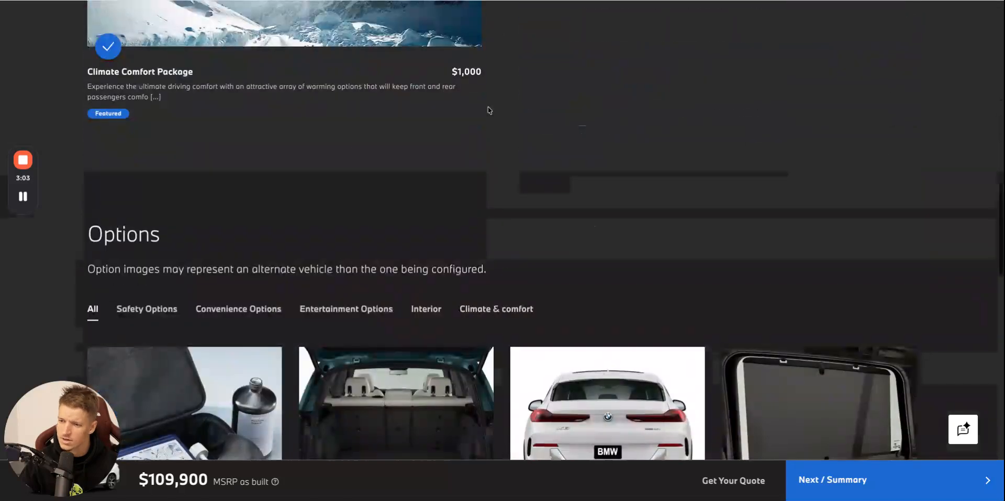
scroll(265, 197, "down", 2)
scroll(477, 179, "down", 7)
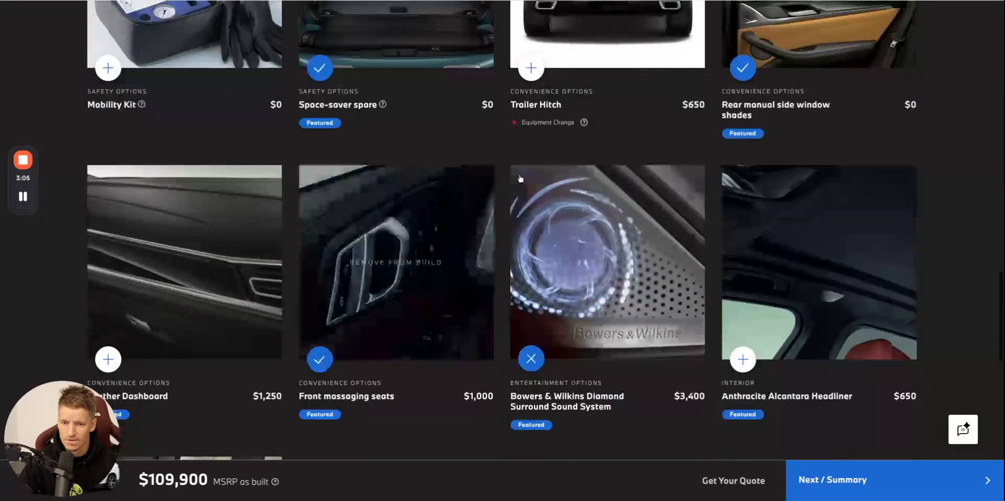
scroll(506, 180, "down", 7)
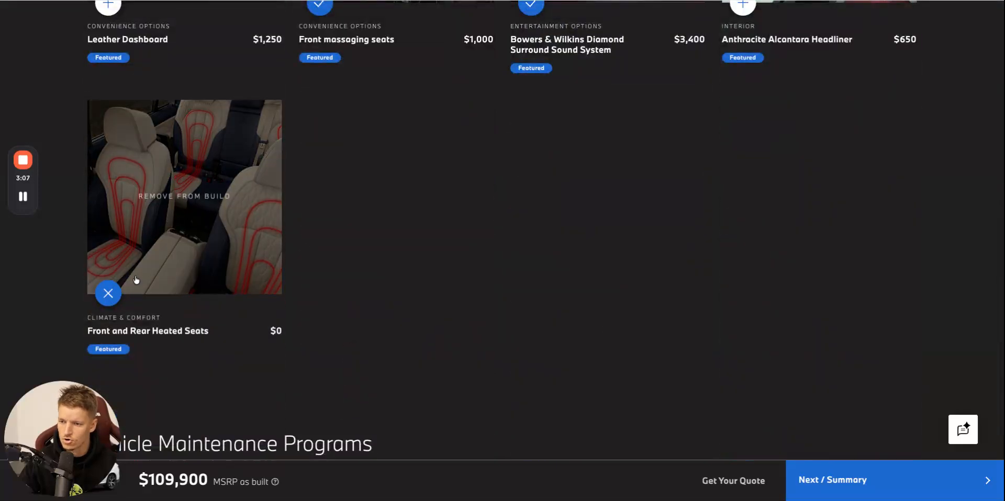
scroll(260, 146, "down", 5)
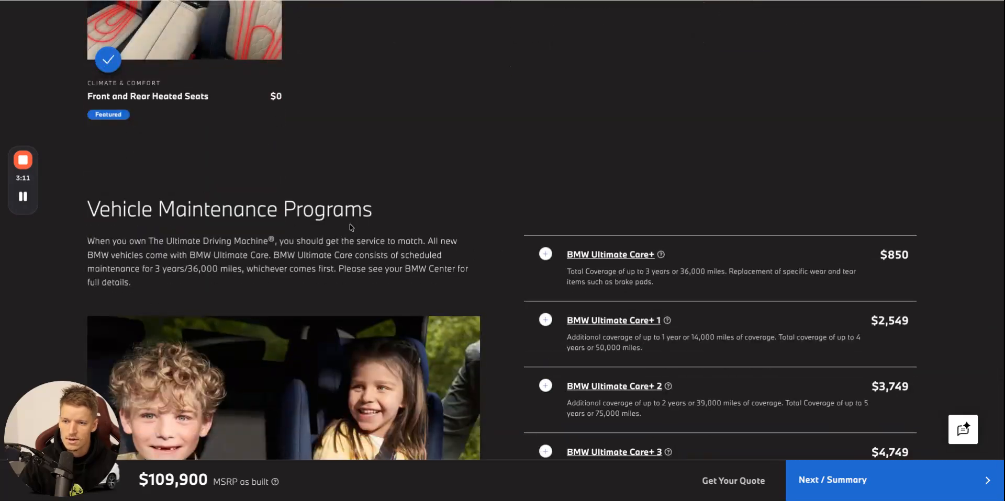
scroll(348, 213, "down", 3)
scroll(375, 224, "up", 15)
scroll(375, 224, "up", 5)
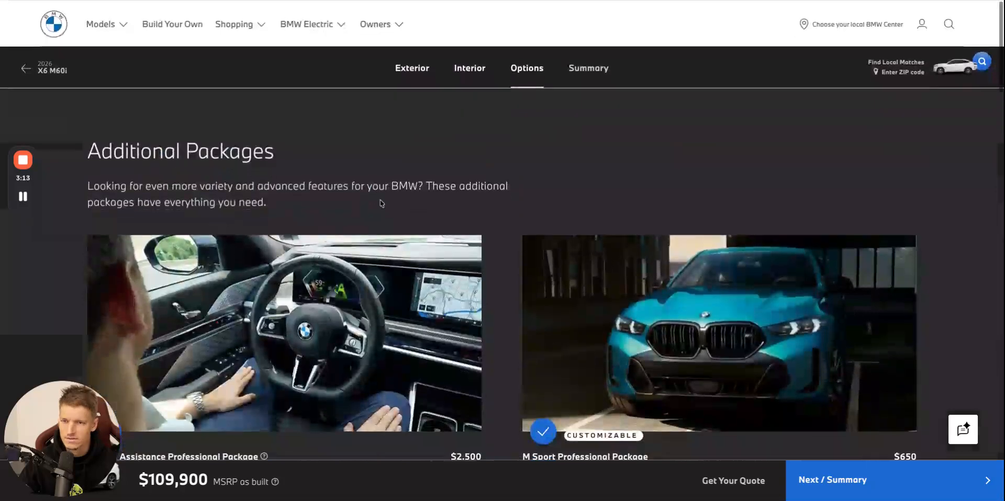
Return to the exterior section and view the available colour choices.
left_click(412, 69)
scroll(400, 79, "down", 1)
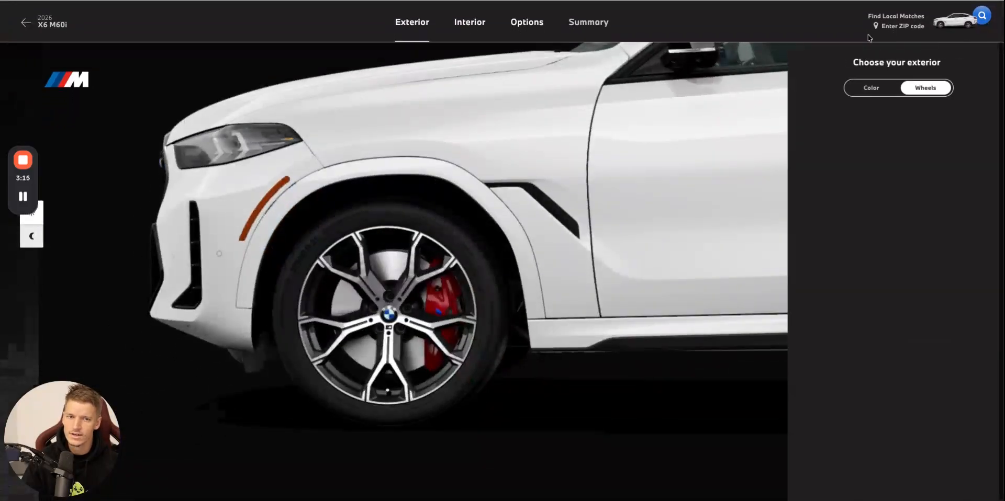
left_click(871, 89)
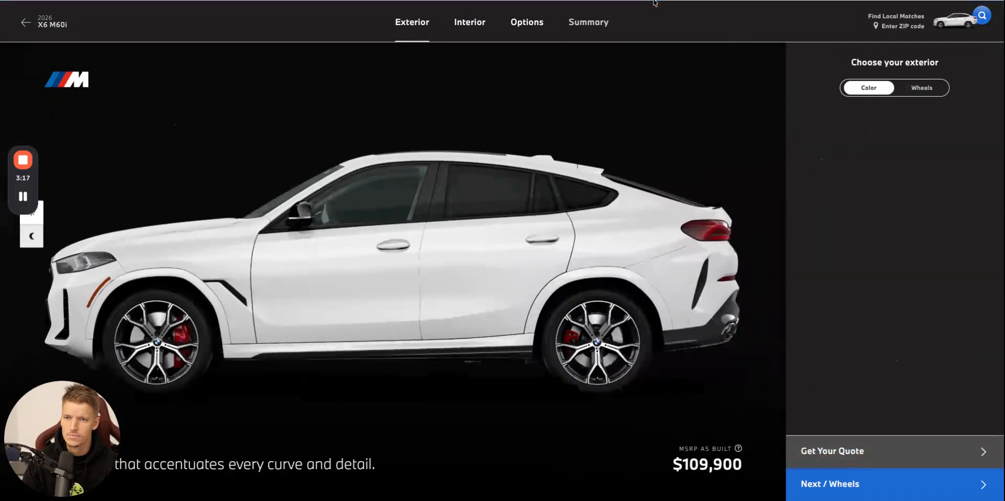
left_click(654, 2)
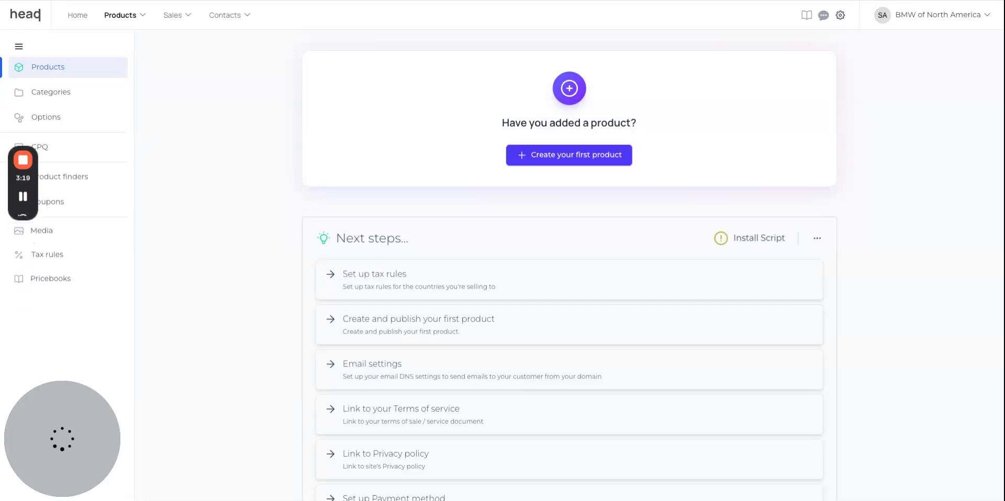
left_click(392, 3)
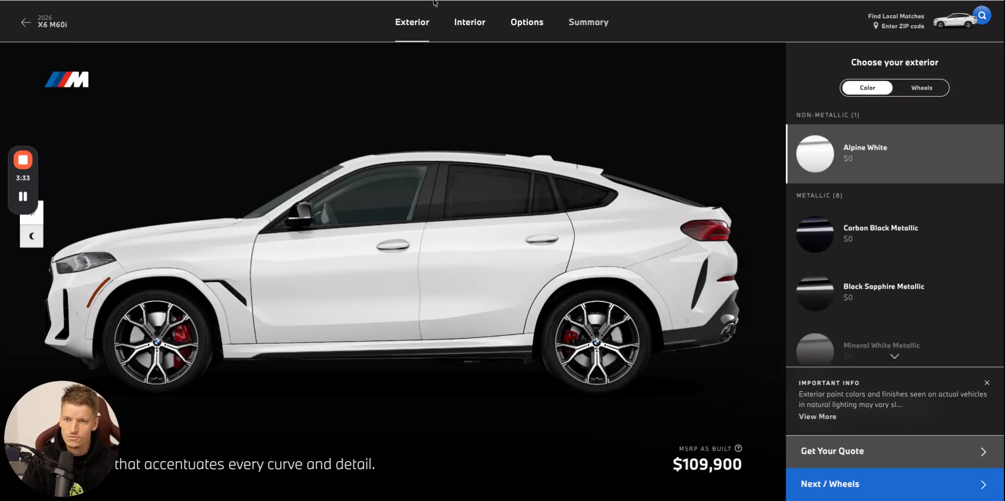
Switch to HeadQ, open the CPQ list and delete the Ultrasound and The Cost of Healthcare sample configurators.
key("ctrl+Tab")
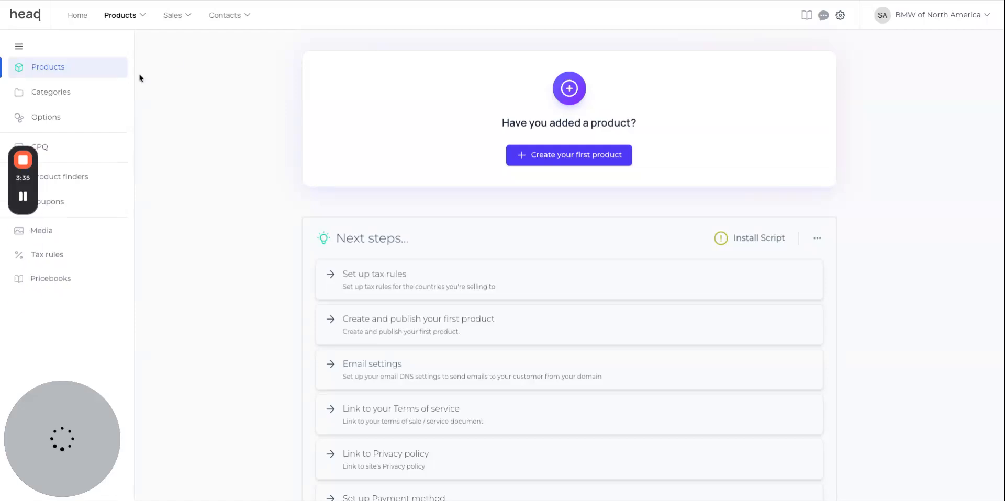
left_click(128, 21)
left_click(177, 127)
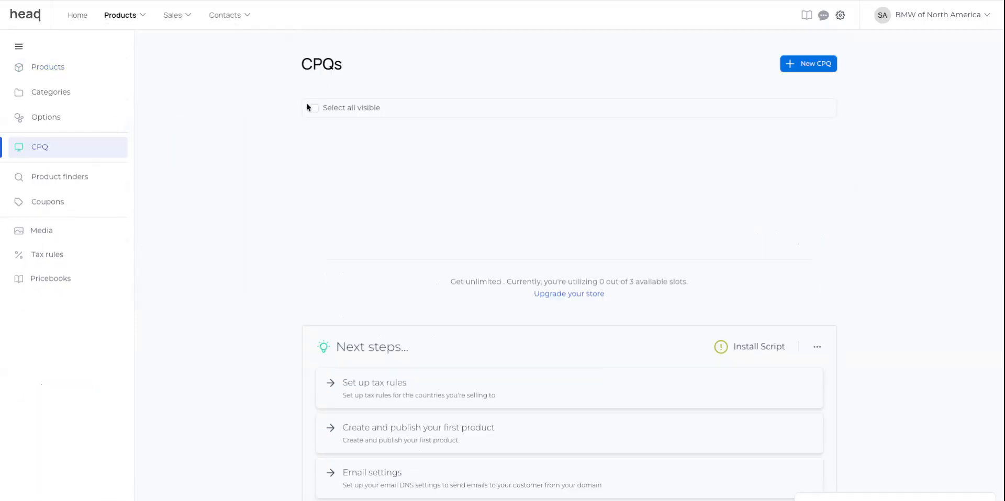
left_click(316, 108)
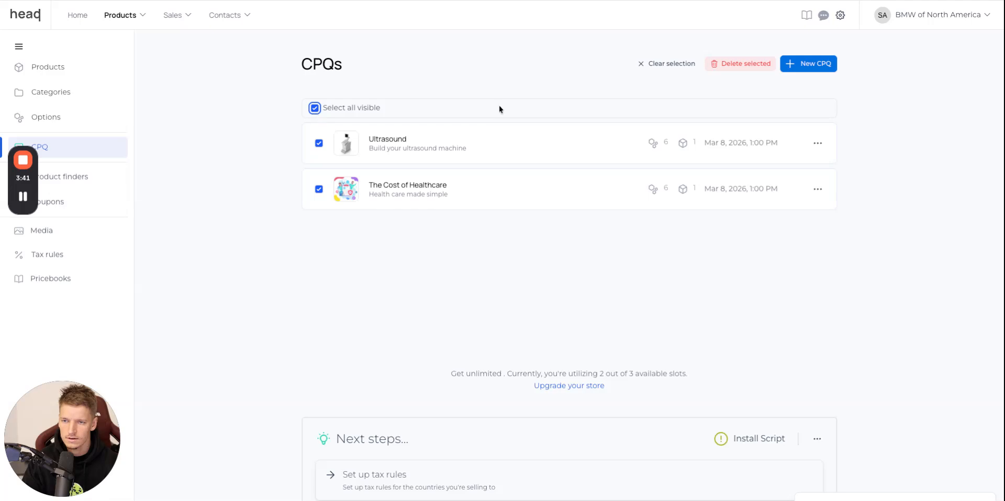
left_click(745, 65)
left_click(620, 276)
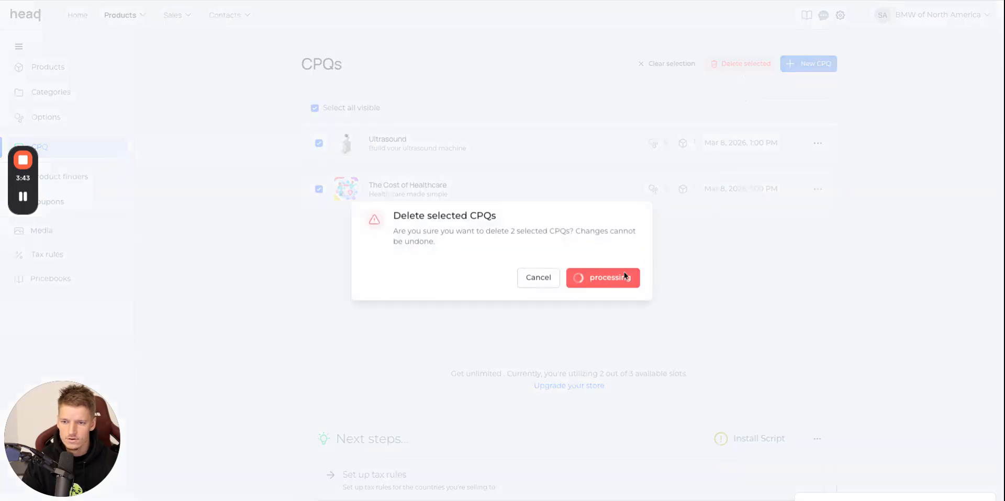
Start a new CPQ named BMW X6 and choose the Visual Product Configurator template.
left_click(599, 154)
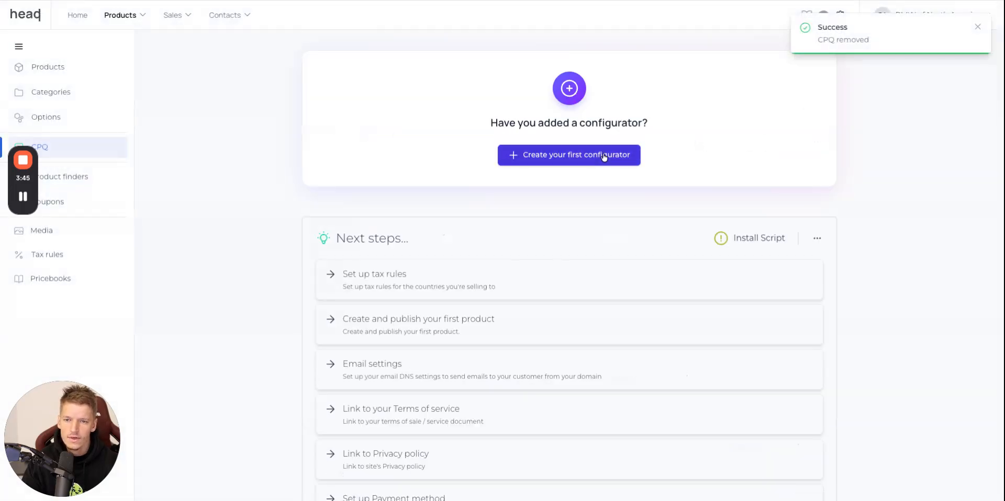
type("BMW")
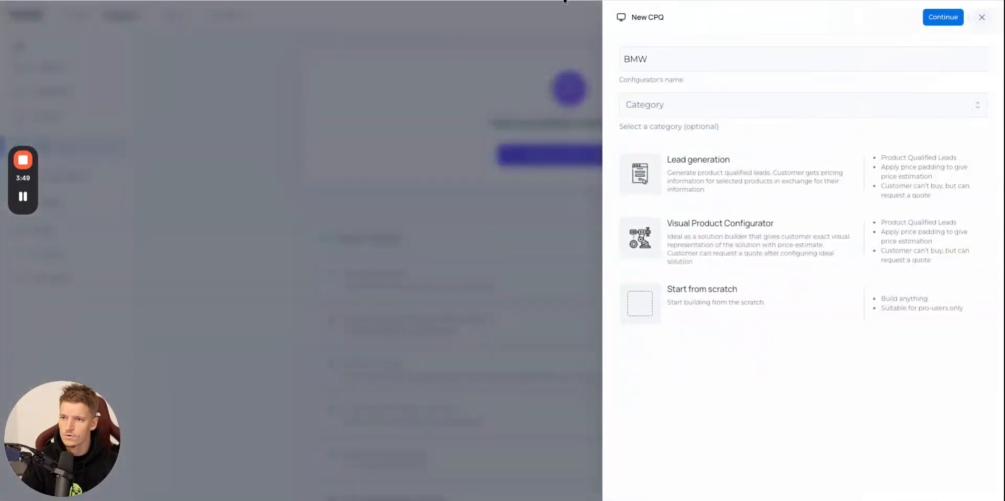
left_click(366, 0)
left_click(144, 0)
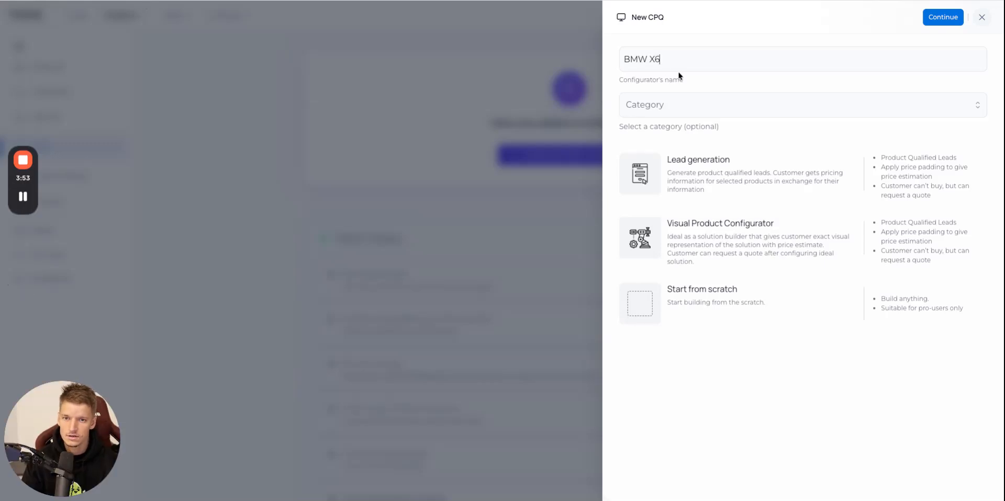
key("ctrl+a")
key("ctrl+c")
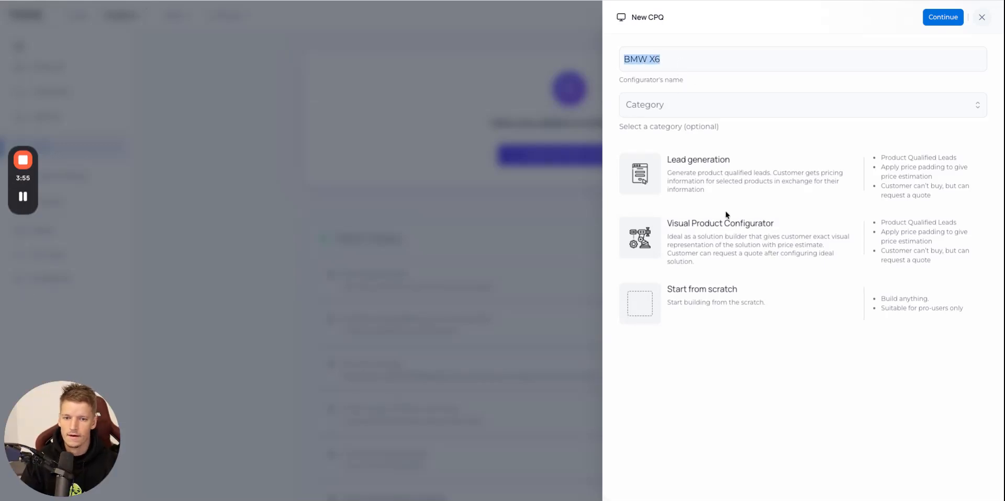
left_click(748, 233)
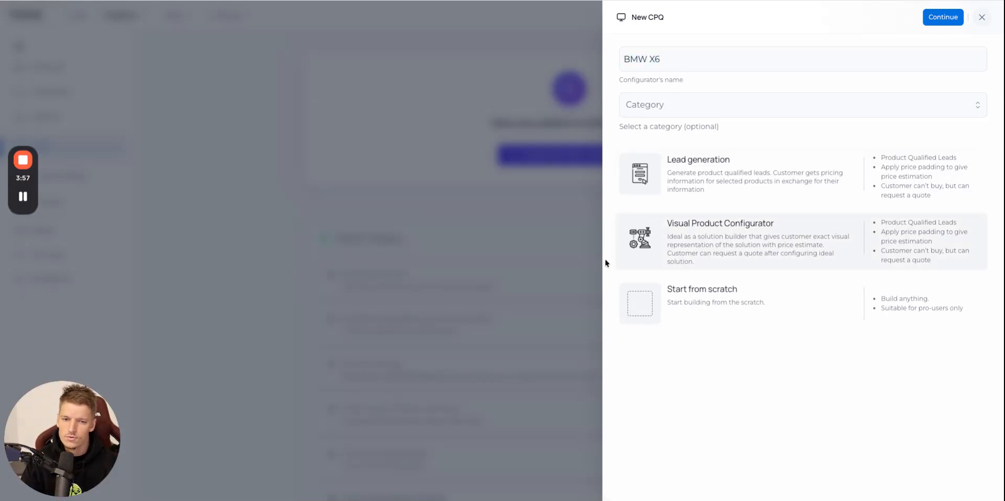
Add a new product named BMW X6 to the CPQ and create the configurator.
left_click(936, 19)
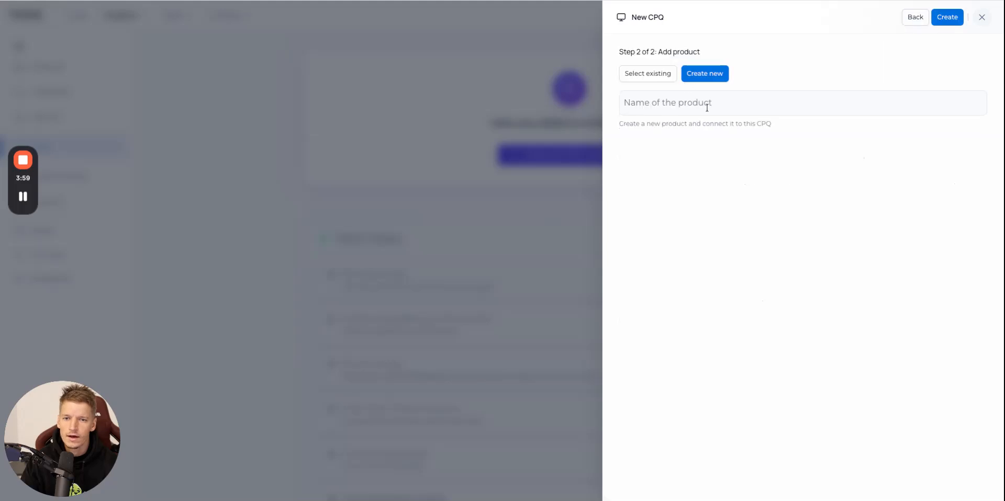
key("ctrl+v")
left_click(945, 21)
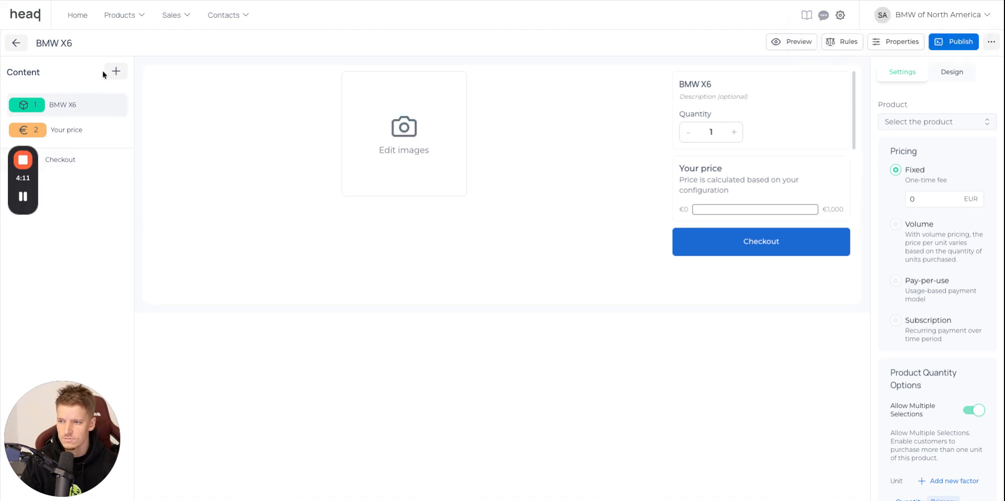
Disallow multiple selections for the product and change its title to "Build your own BMW X6".
left_click(116, 71)
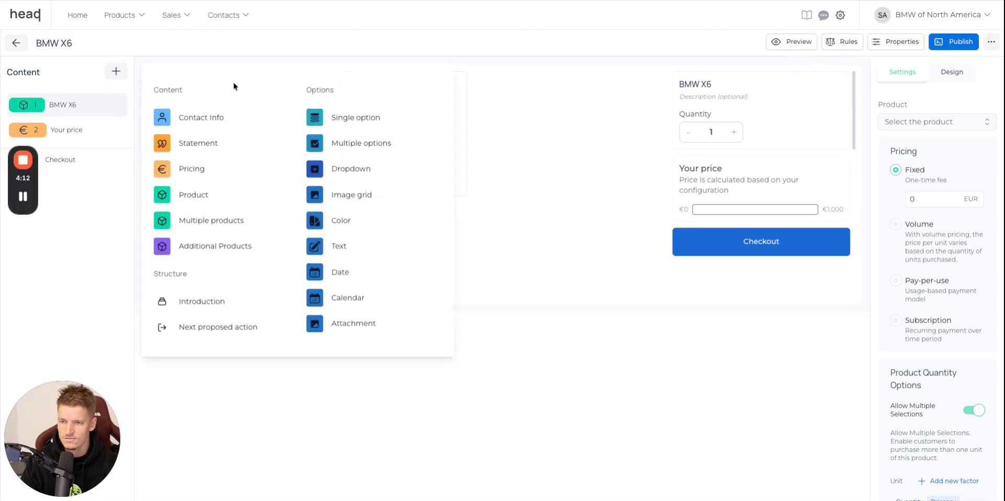
left_click(559, 382)
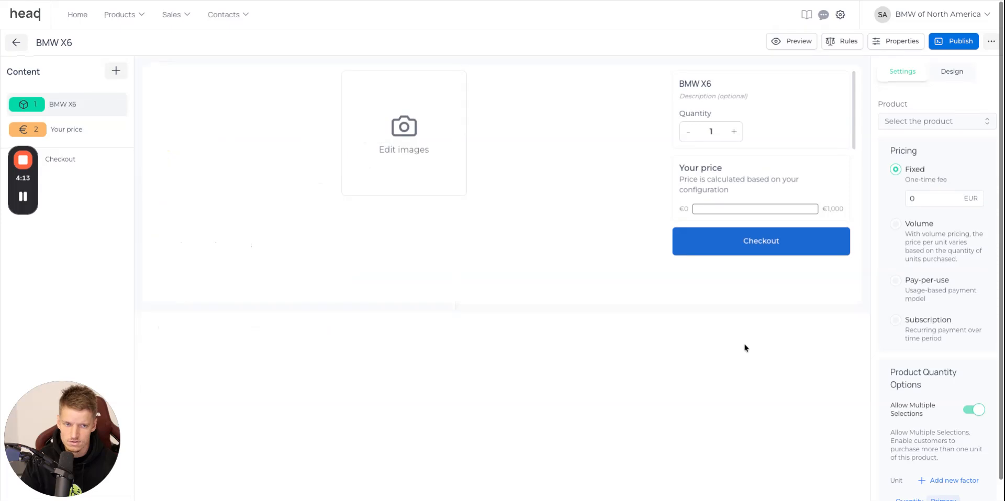
left_click(974, 411)
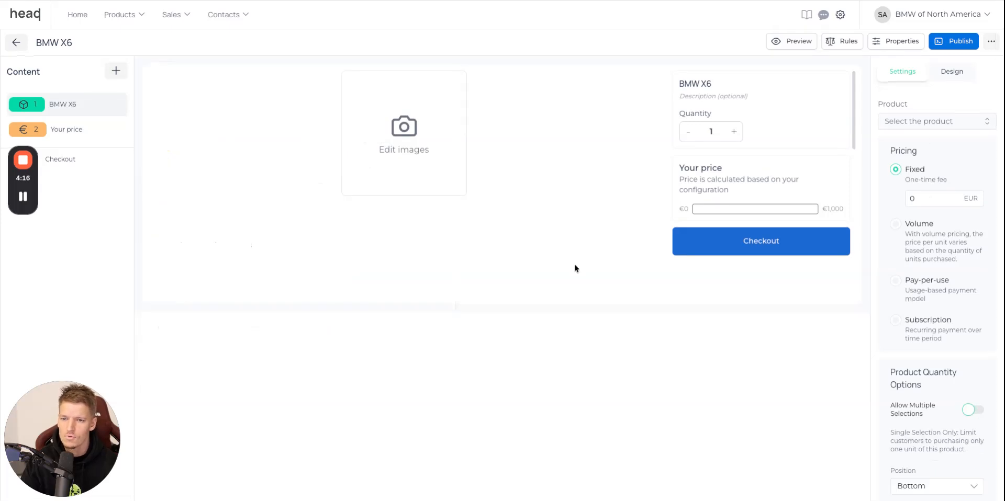
left_click(680, 82)
type("Build your o")
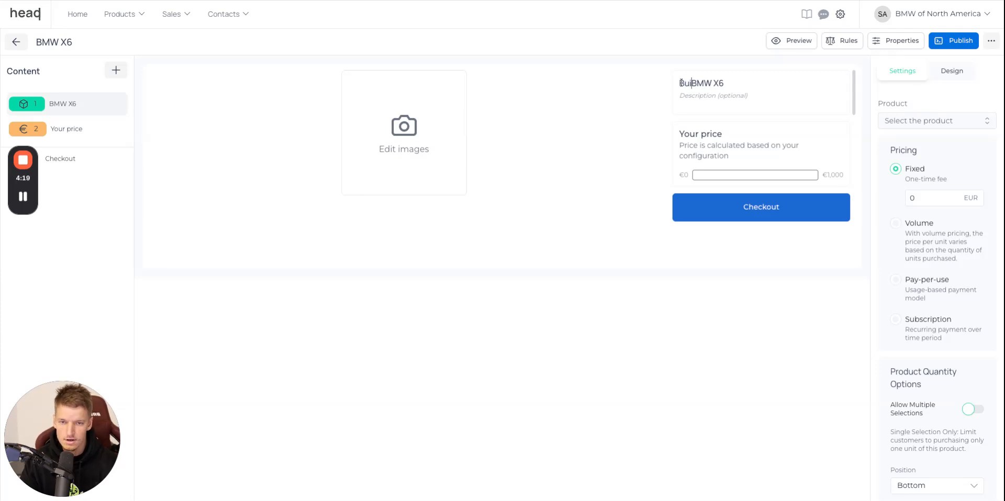
type("wn")
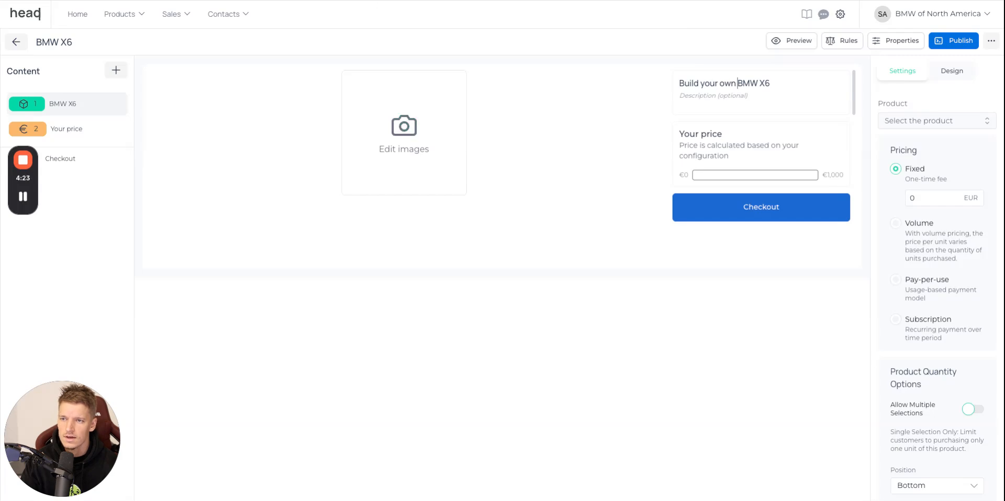
Add the side-view image of the white BMW X6 to the base product variation and save the variations.
key("ctrl+Tab")
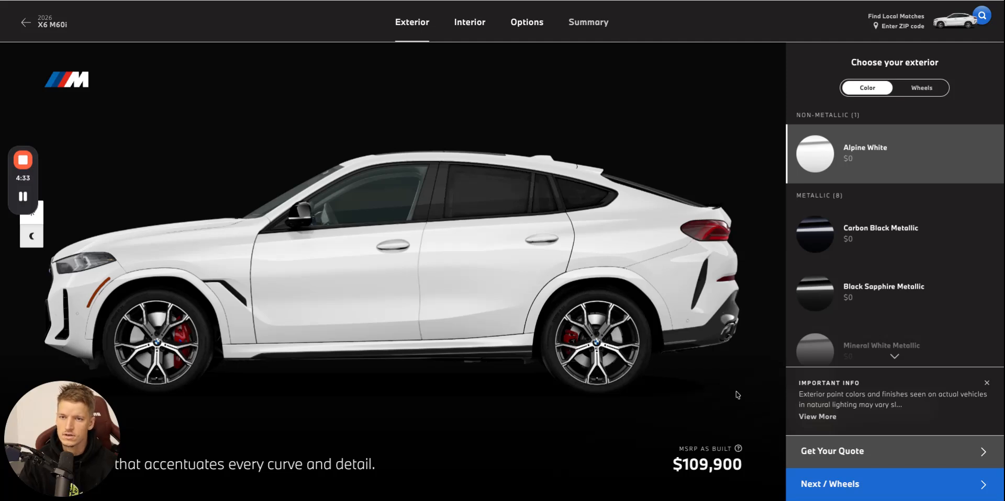
left_click(500, 1)
left_click(424, 163)
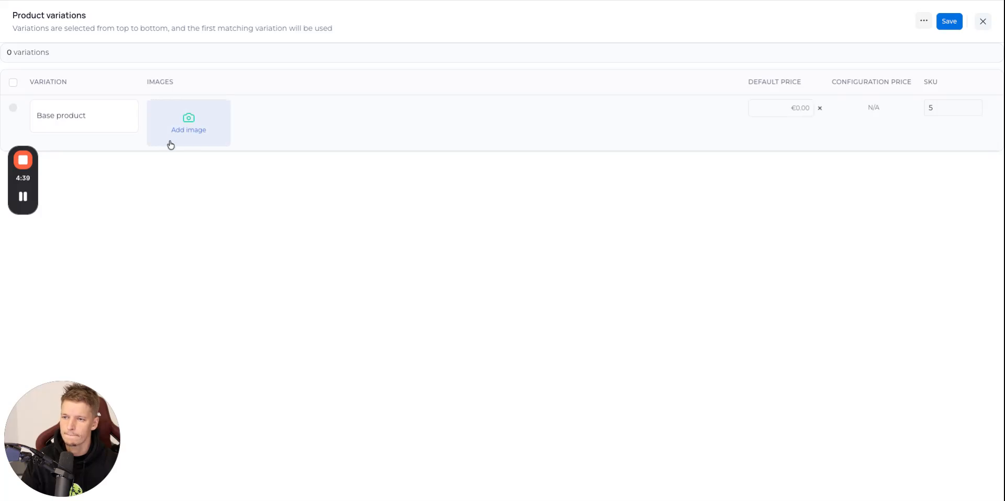
left_click(949, 21)
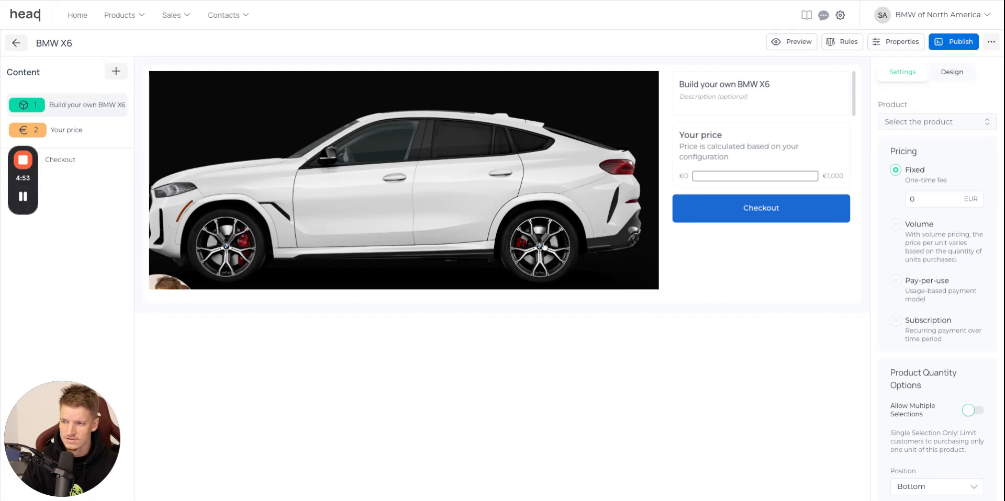
Check the exterior colors on the BMW website, then add a Color option under the BMW X6 product named "Choose your color".
left_click(300, 1)
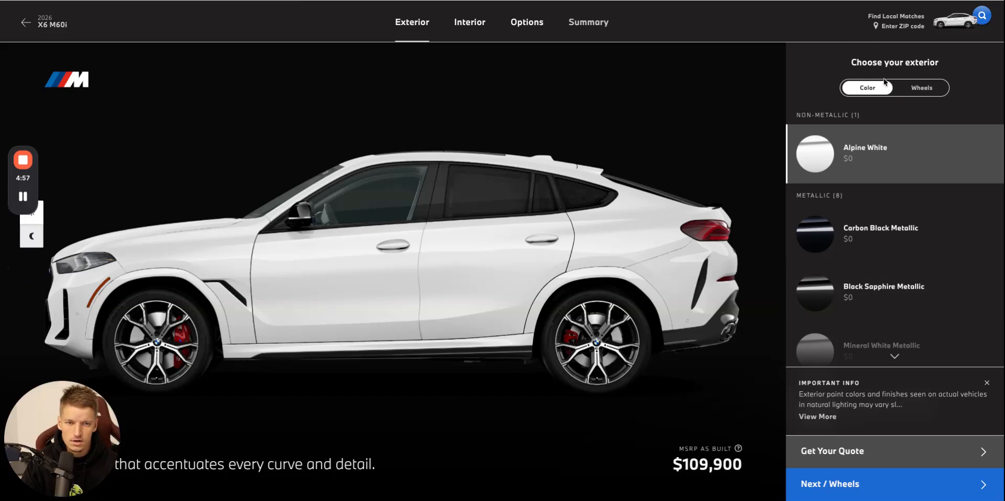
scroll(926, 115, "down", 1)
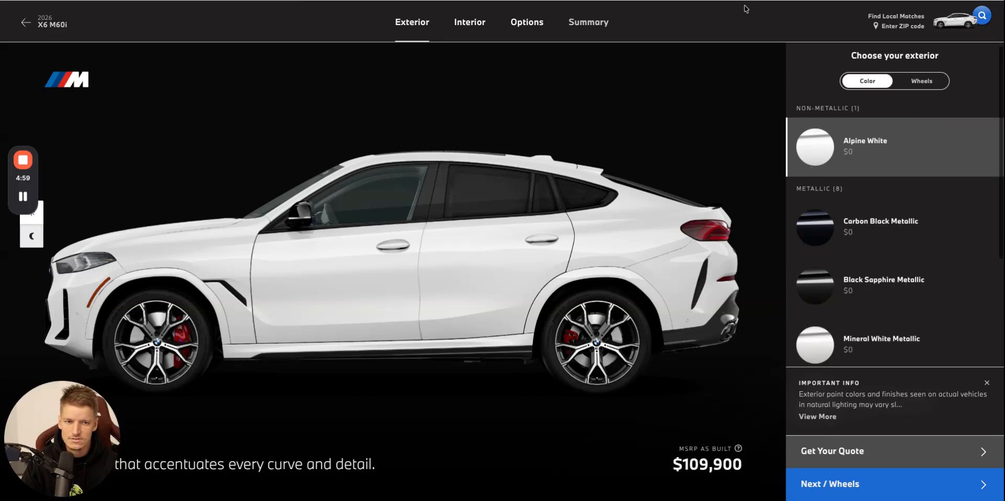
scroll(911, 62, "up", 1)
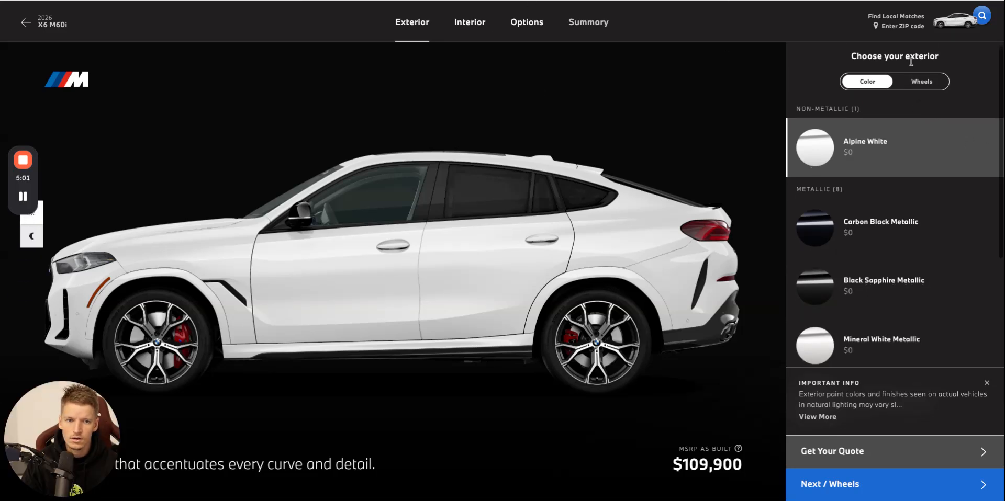
left_click(162, 1)
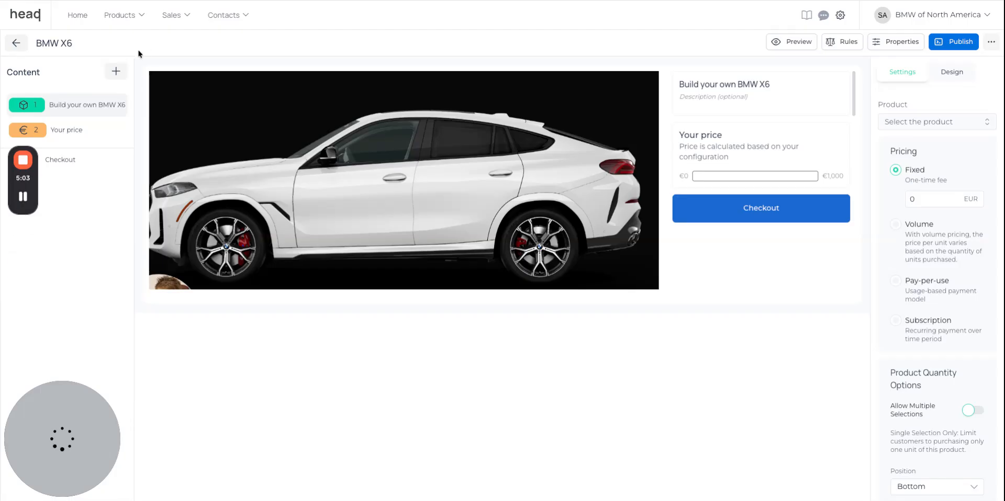
left_click(112, 73)
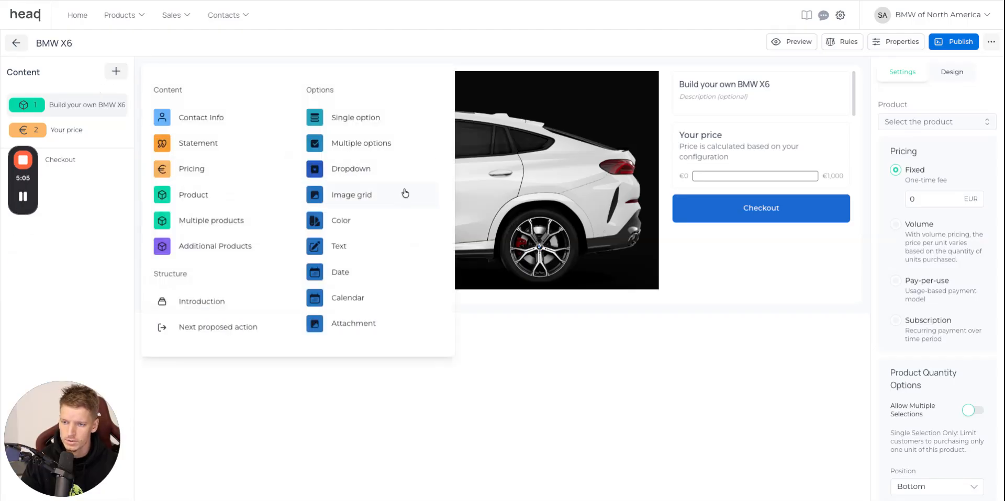
left_click(400, 225)
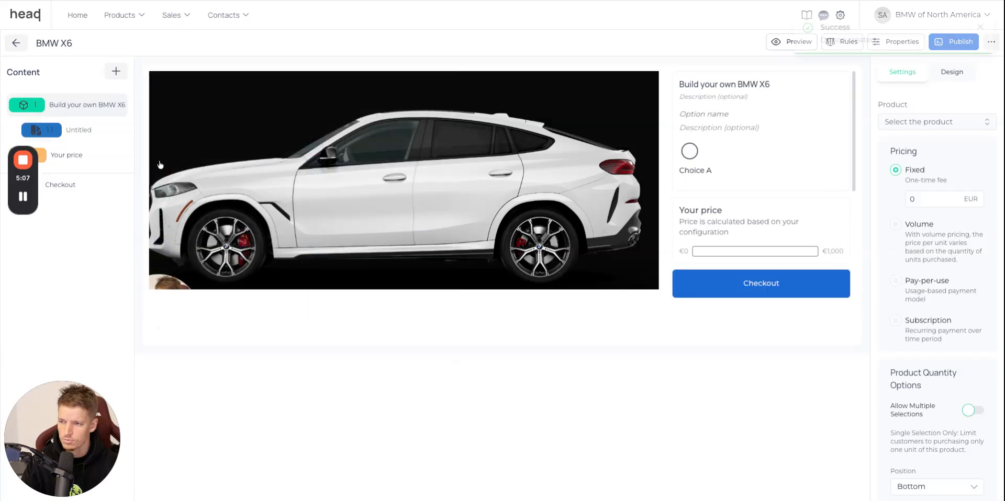
left_click(726, 116)
type("Choose your color")
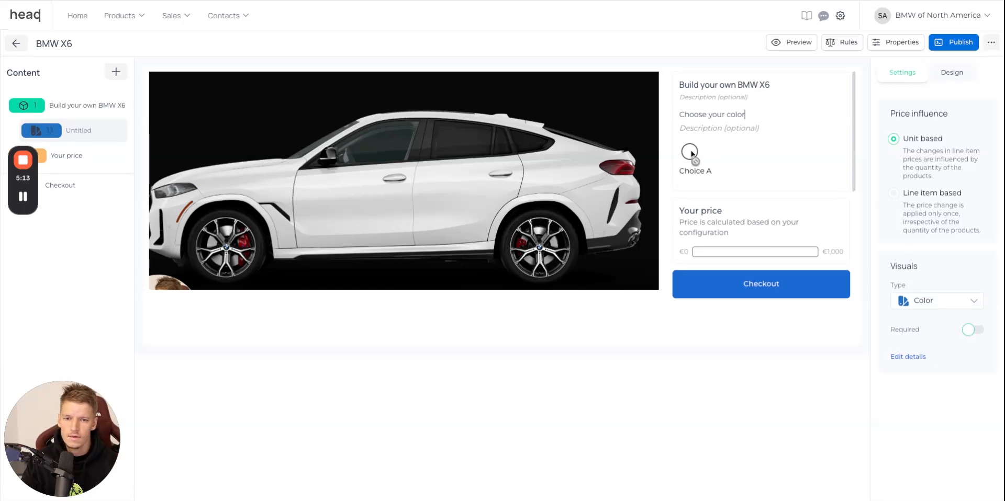
Open the color option's choices and rename Choice A to "Alpine White", copying the name from the BMW website.
left_click(720, 181)
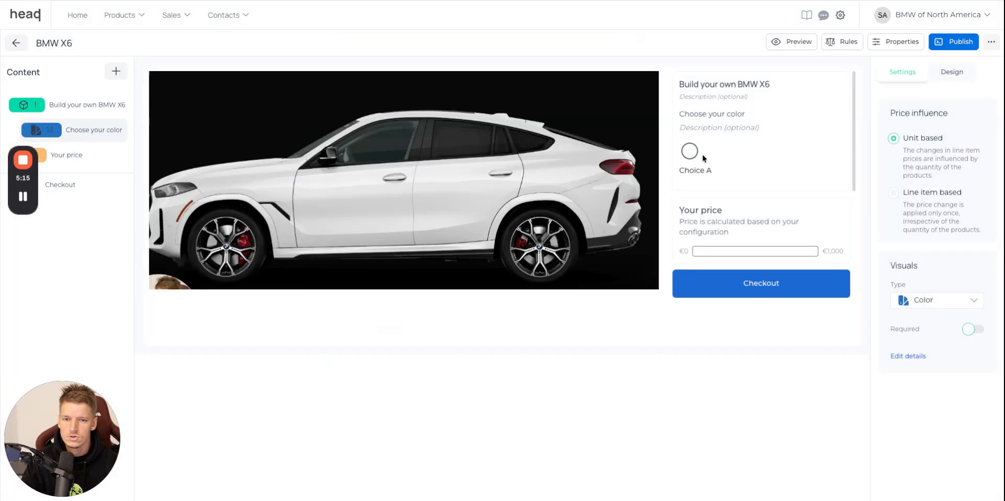
left_click(690, 153)
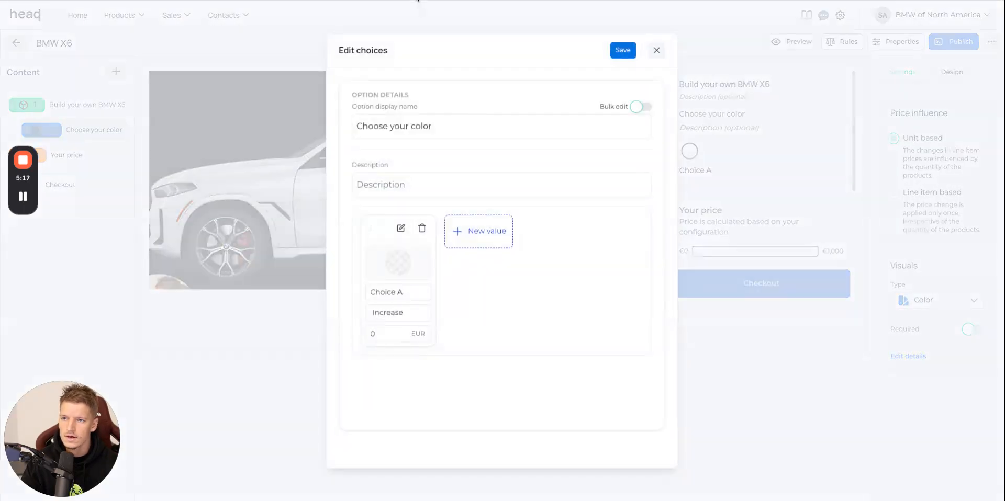
left_click(418, 0)
double_click(908, 152)
triple_click(907, 152)
scroll(915, 146, "down", 1)
left_click(919, 144)
scroll(910, 148, "up", 1)
triple_click(902, 150)
key("ctrl+c")
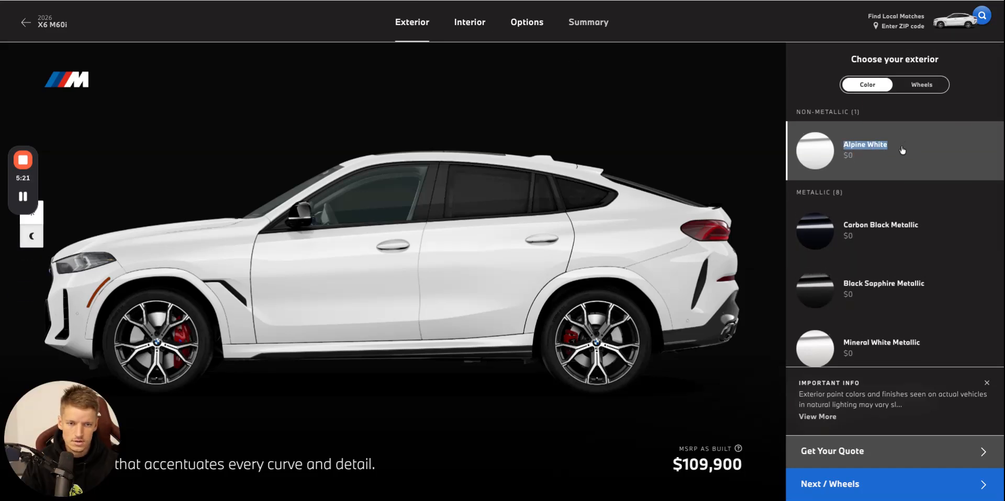
left_click(418, 0)
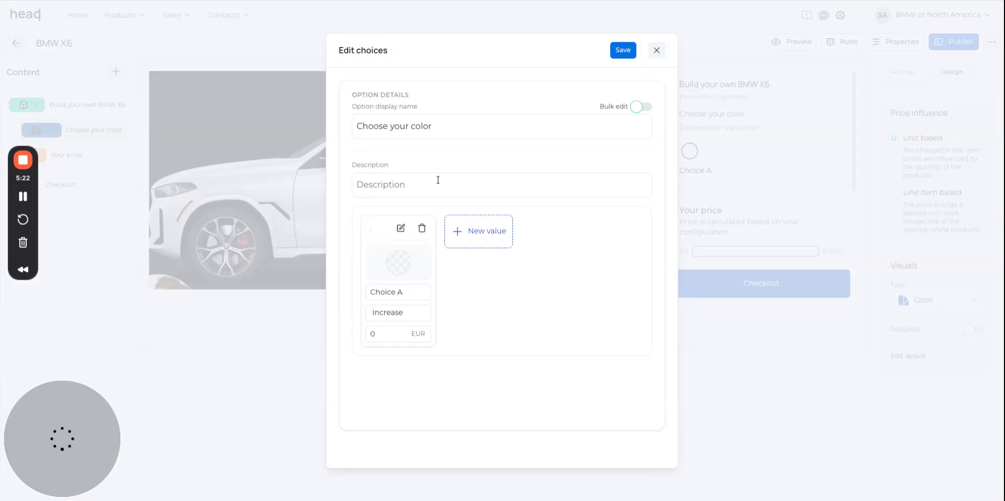
key("ctrl+shift+Left")
key("ctrl+shift+Left")
key("ctrl+v")
Set the Alpine White choice's swatch to the off-white color #F8F8F8.
left_click(404, 265)
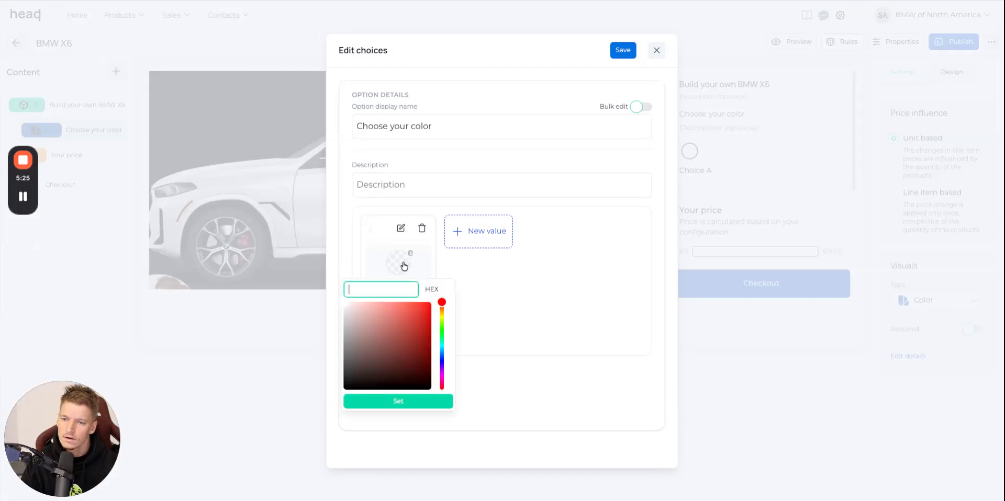
left_click(345, 310)
left_click_drag(342, 318, 345, 304)
left_click(410, 405)
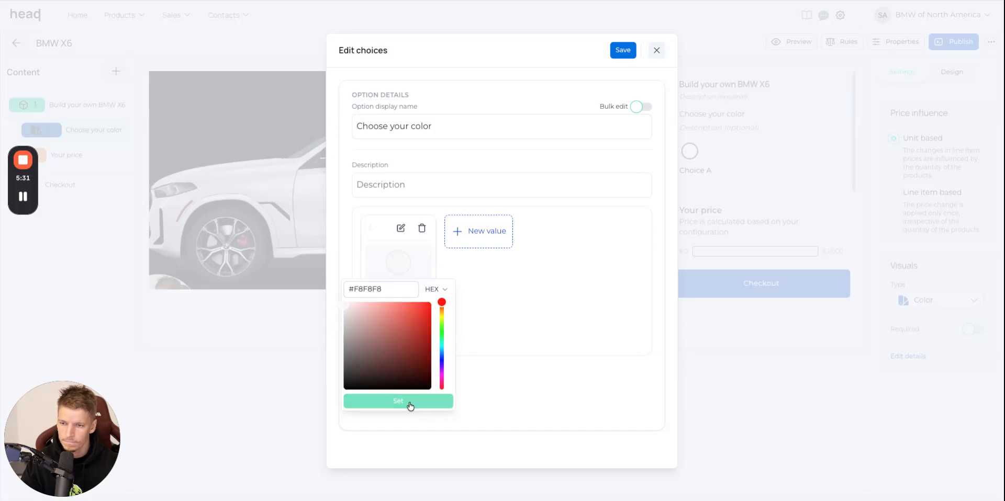
Add a color choice named "Carbon Black Metallic", copied from the BMW website, with a near-black swatch.
left_click(405, 1)
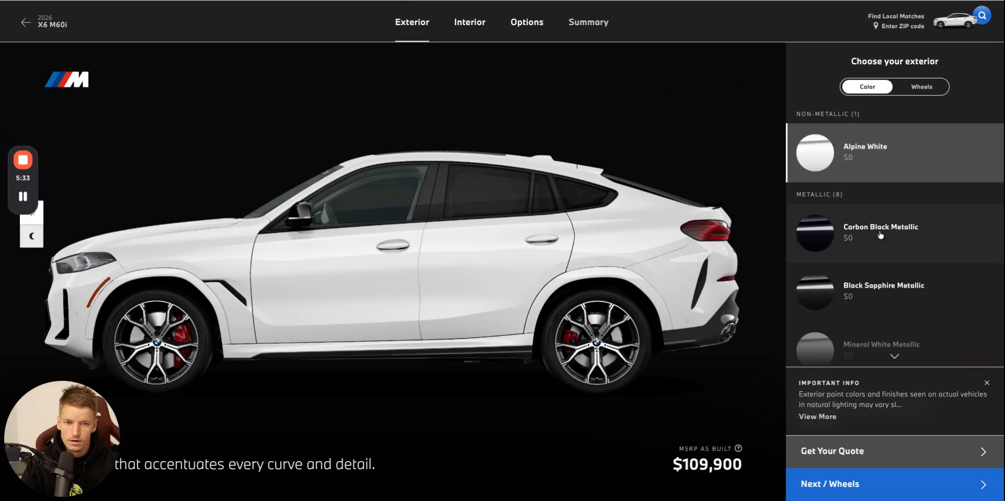
left_click_drag(938, 234, 843, 230)
key("ctrl+c")
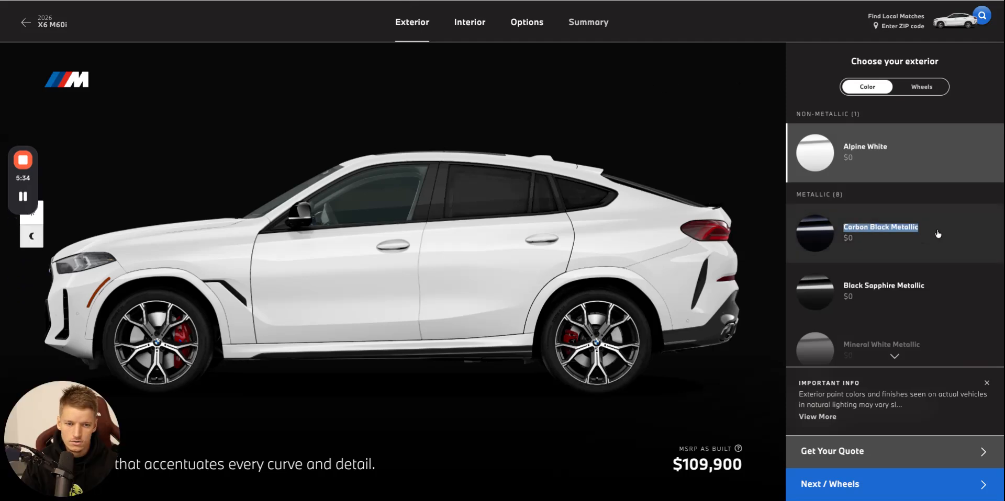
left_click(889, 238)
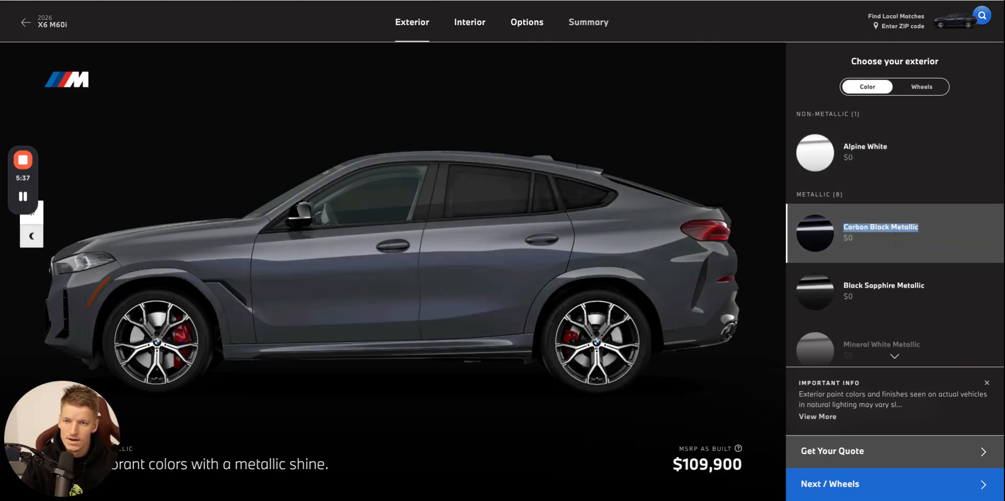
key("alt+Tab")
left_click(489, 230)
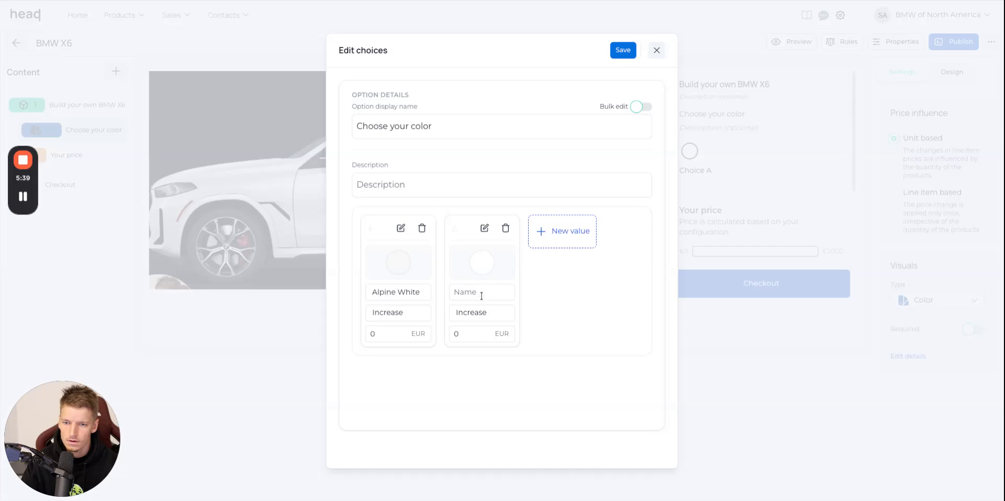
key("ctrl+v")
left_click(484, 276)
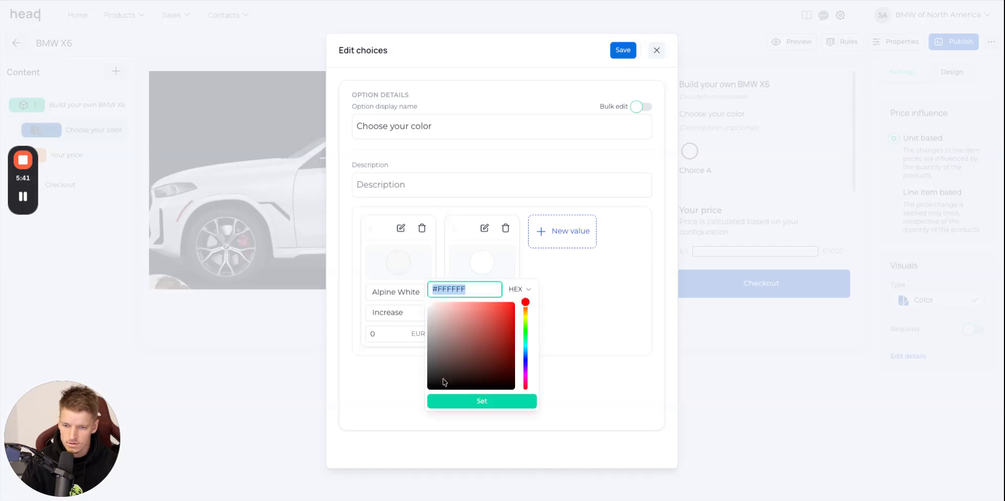
left_click(437, 380)
left_click(495, 401)
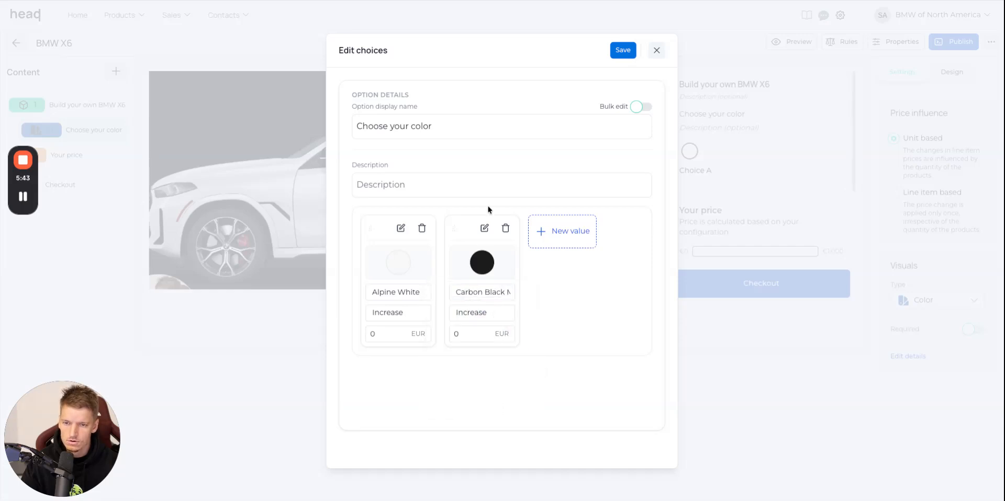
Add a color choice named "Black Sapphire Metallic", copied from the BMW website, with swatch color #141414.
key("alt+Tab")
triple_click(947, 291)
key("ctrl+c")
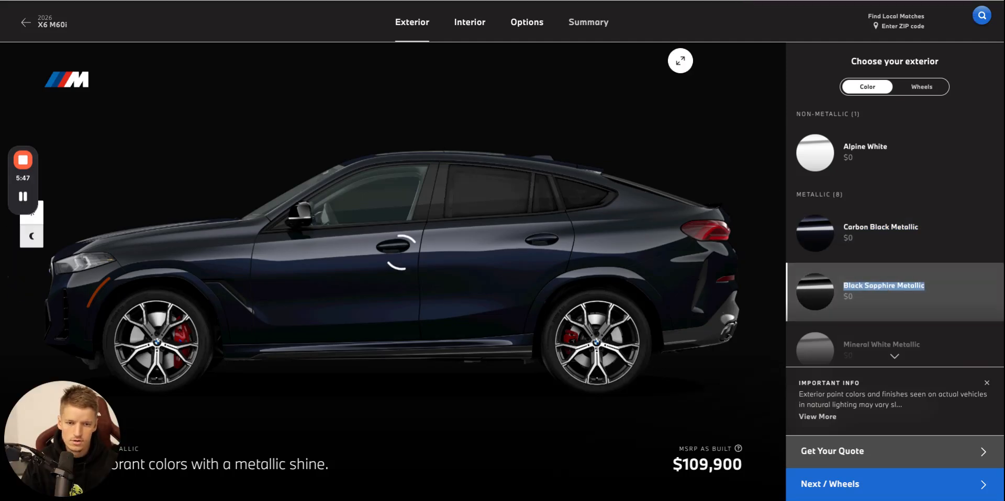
key("alt+Tab")
left_click(564, 230)
key("ctrl+v")
left_click(566, 262)
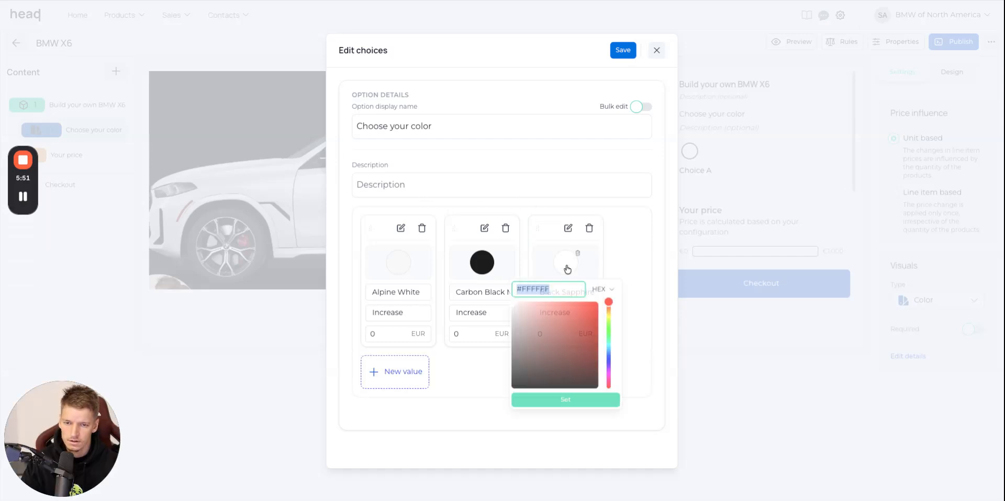
left_click(516, 385)
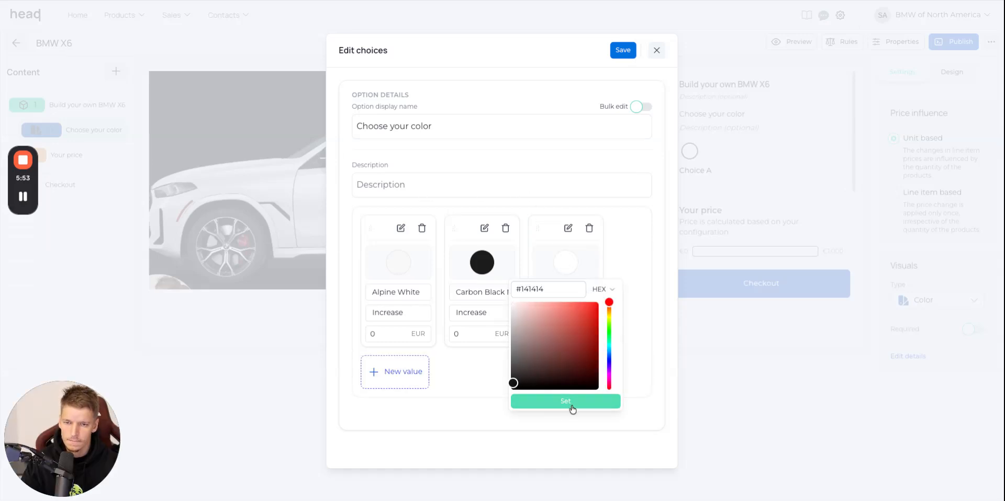
left_click(571, 402)
Add a color choice named "Mineral White Metallic", copied from the BMW website, with an off-white swatch.
key("ctrl+Tab")
scroll(951, 268, "down", 2)
left_click_drag(951, 268, 843, 266)
key("ctrl+c")
key("ctrl+Tab")
left_click(417, 368)
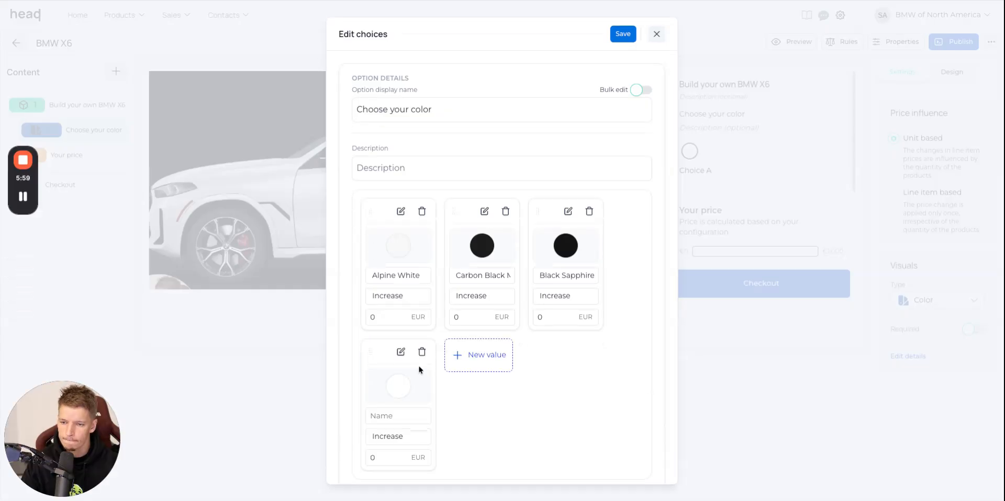
key("ctrl+v")
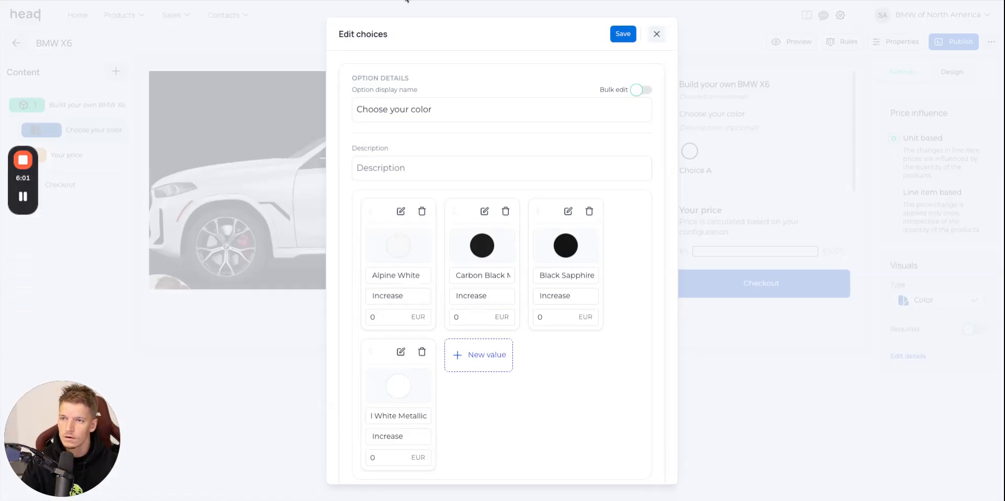
key("ctrl+Tab")
key("ctrl+Tab")
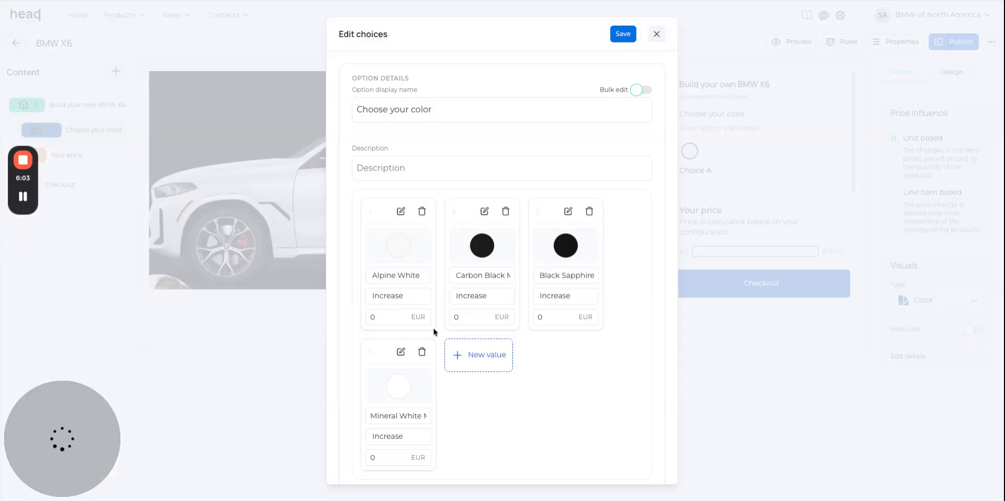
left_click(406, 384)
left_click(346, 267)
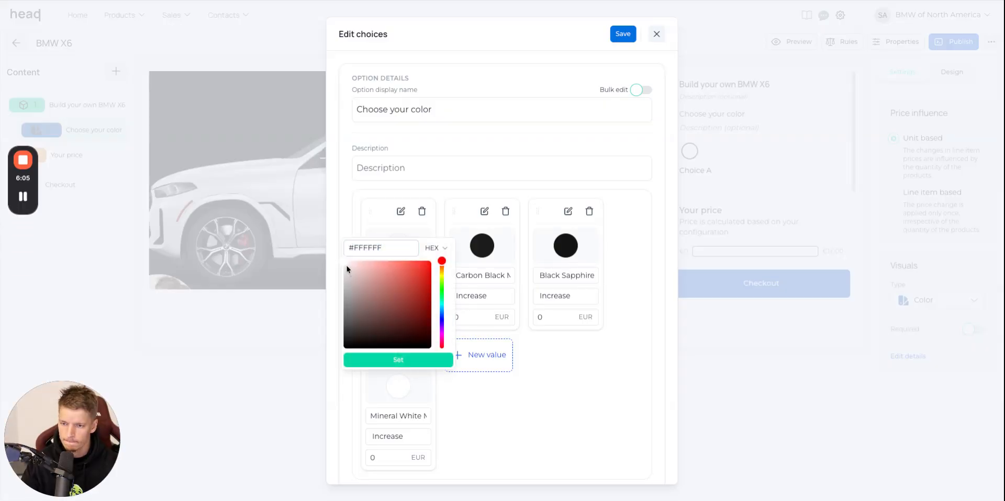
left_click(410, 360)
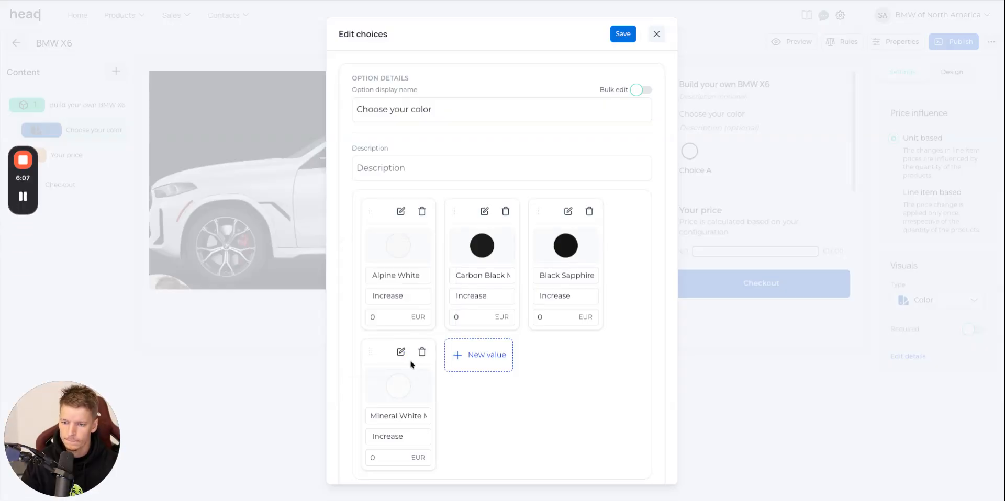
Add a color choice named "Manhattan Green Metallic", copied from the BMW website, with the light green swatch #BADA95.
key("ctrl+Tab")
scroll(968, 220, "down", 2)
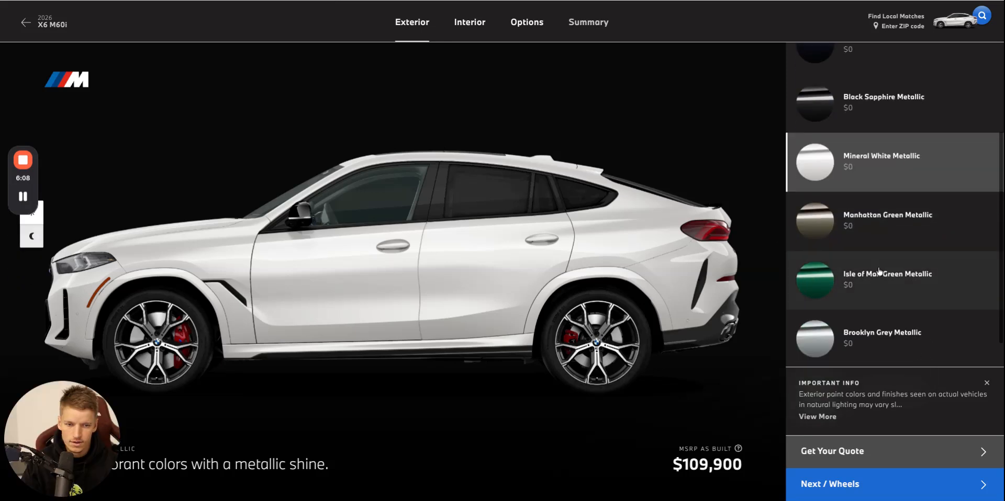
triple_click(968, 219)
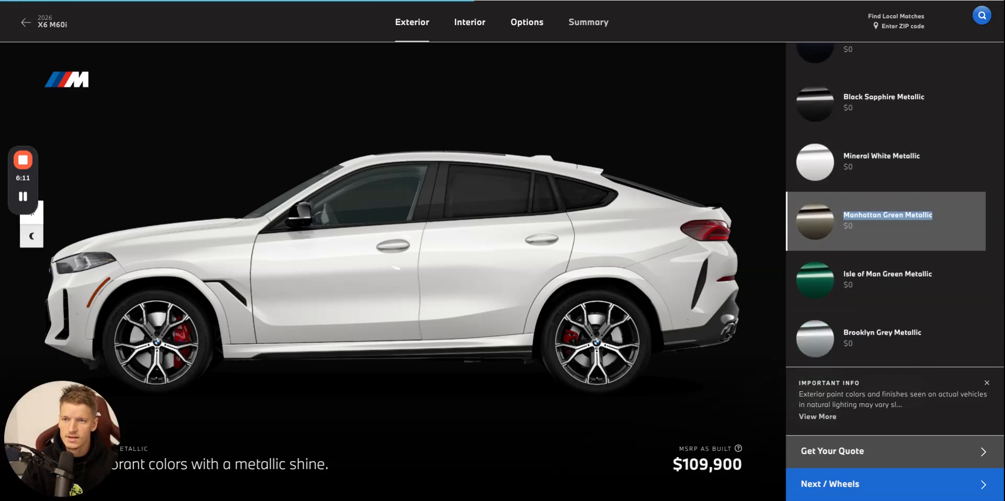
key("ctrl+shift+Tab")
left_click(499, 366)
left_click(490, 415)
key("ctrl+v")
left_click(486, 400)
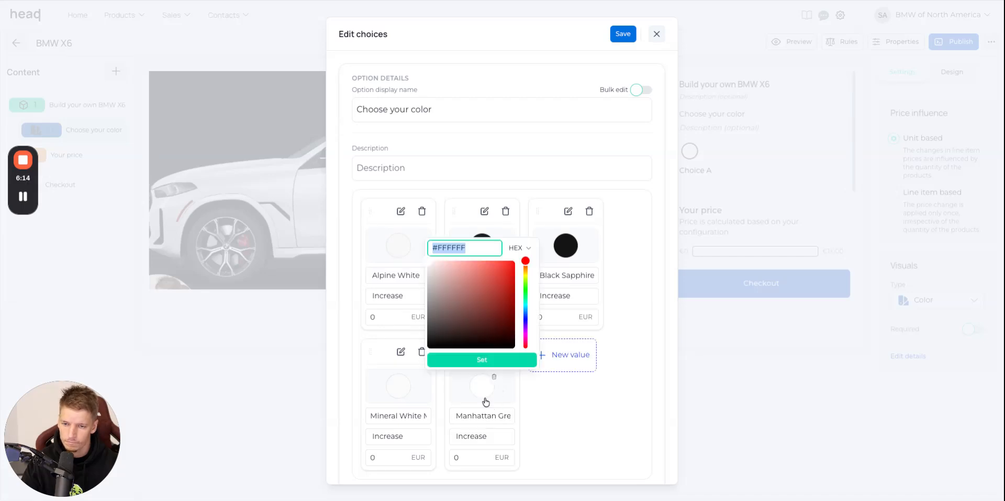
left_click(525, 286)
left_click(455, 274)
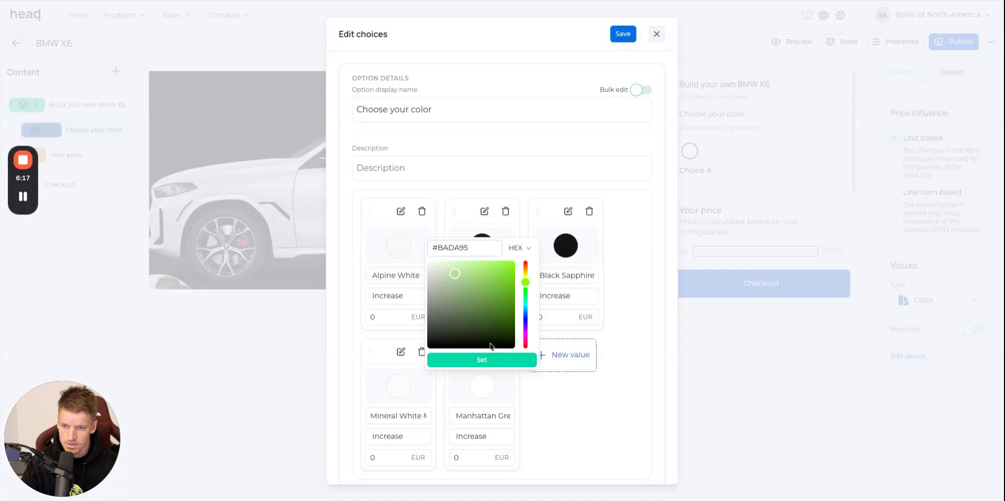
left_click(512, 360)
Add a color choice named "Isle of Man Green Metallic", copied from the BMW website, with a saturated green swatch.
left_click(445, 0)
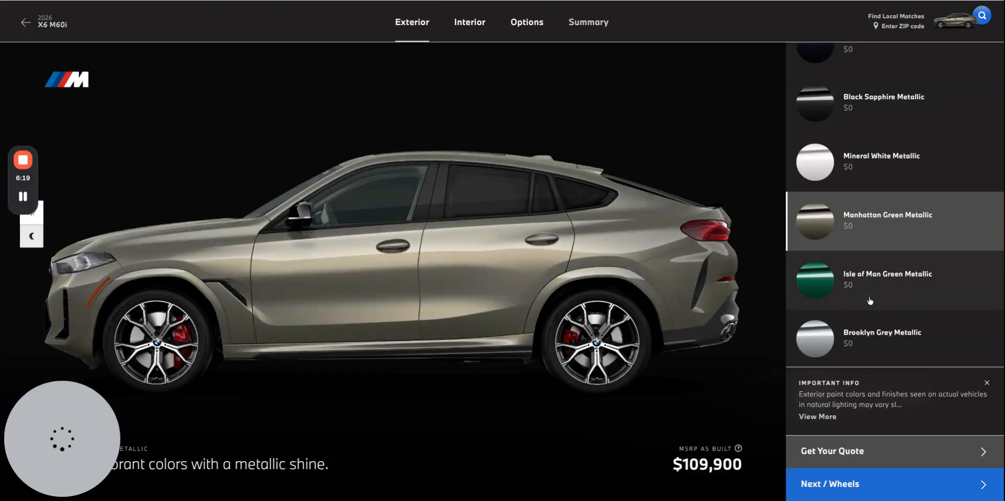
left_click_drag(943, 275, 849, 274)
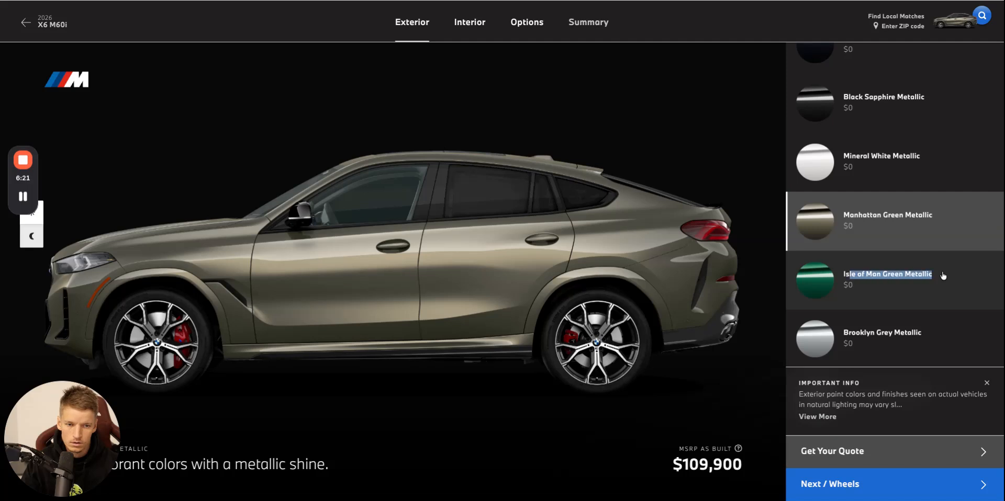
left_click(922, 298)
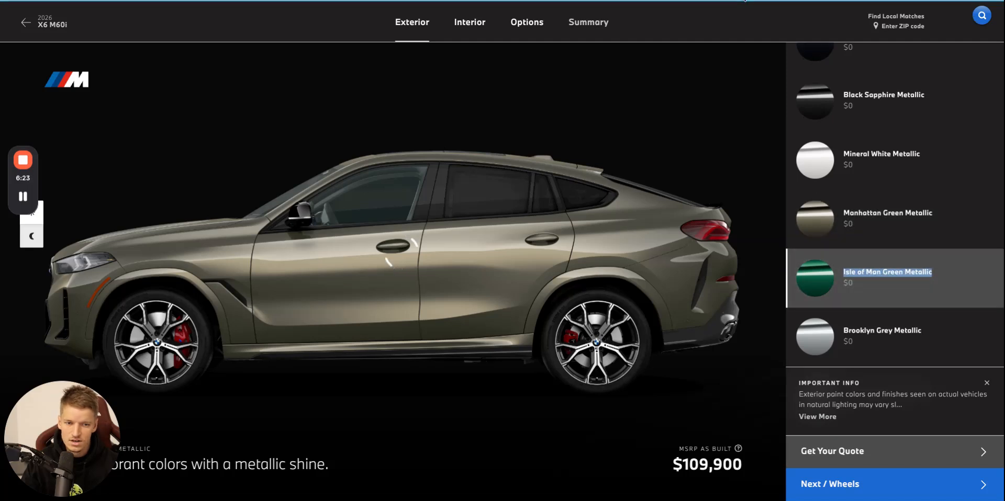
left_click(744, 1)
left_click(575, 361)
key("ctrl+v")
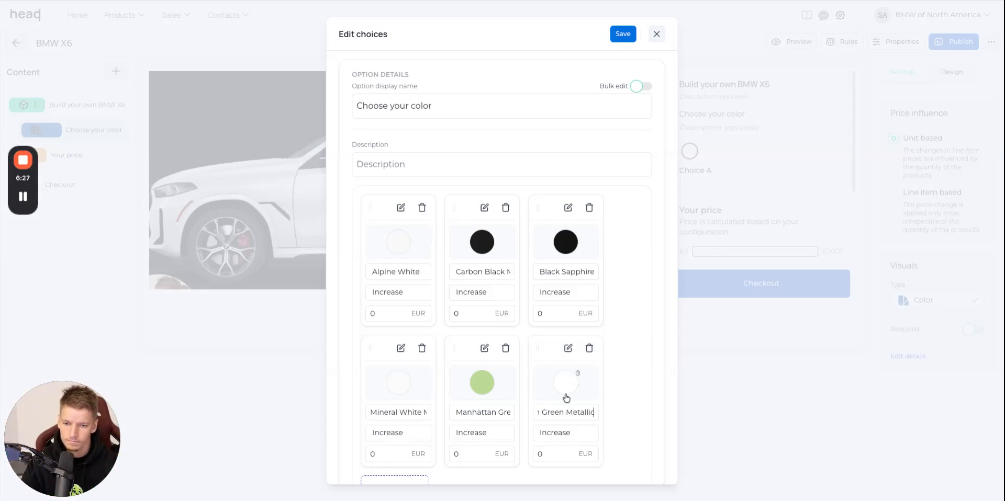
left_click(565, 382)
left_click(607, 283)
left_click(586, 289)
left_click(608, 293)
left_click(590, 283)
left_click(592, 361)
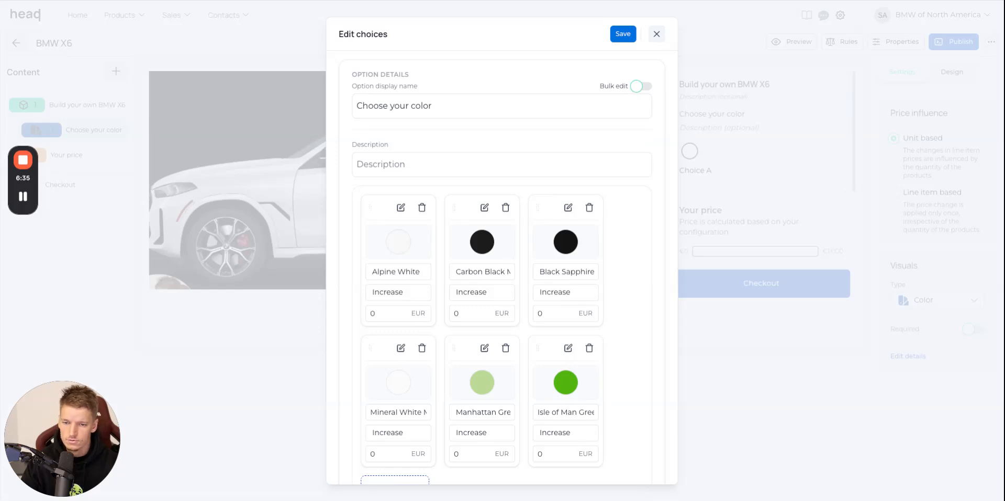
Add a color choice named "Brooklyn Grey Metallic", copied from the BMW website, with the grey swatch #908D8D.
key("ctrl+Tab")
left_click_drag(935, 333, 851, 332)
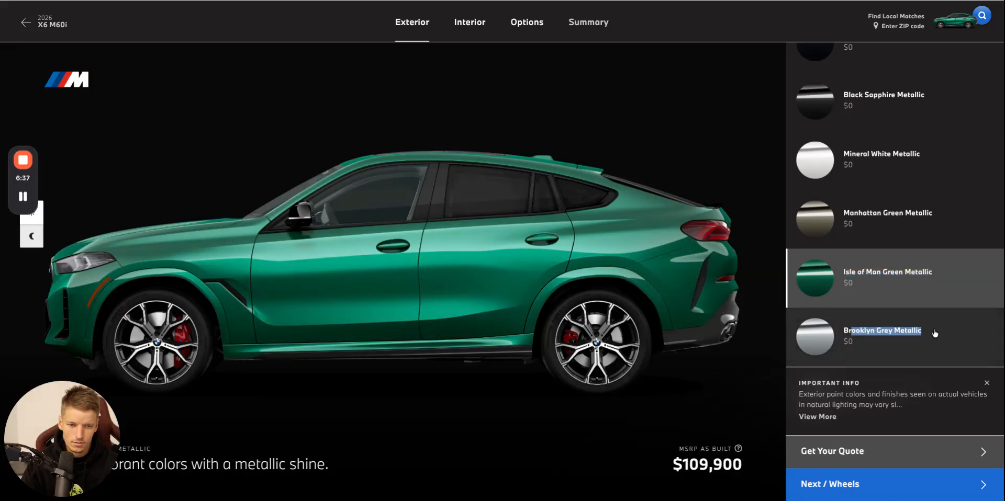
key("ctrl+Tab")
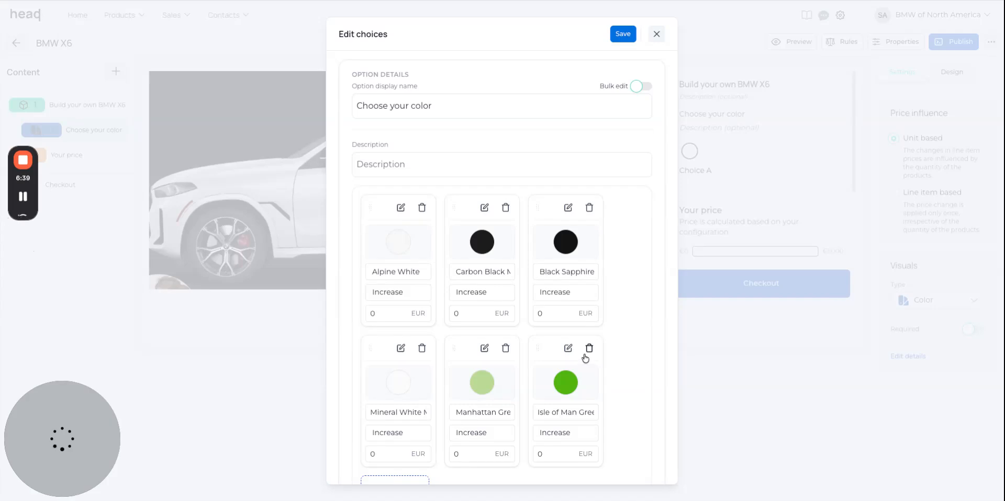
scroll(478, 375, "down", 2)
left_click(411, 416)
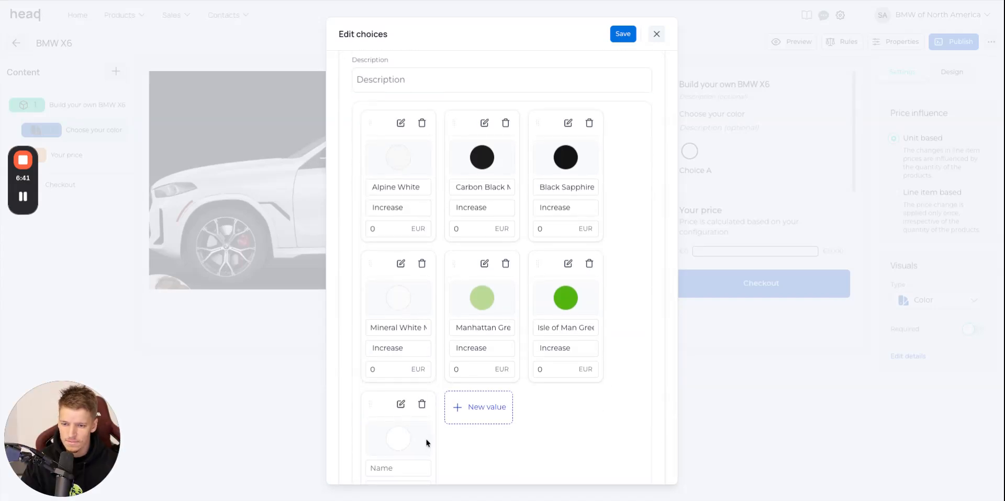
scroll(424, 442, "down", 1)
left_click(402, 467)
type("Brooklyn Grey Metallic")
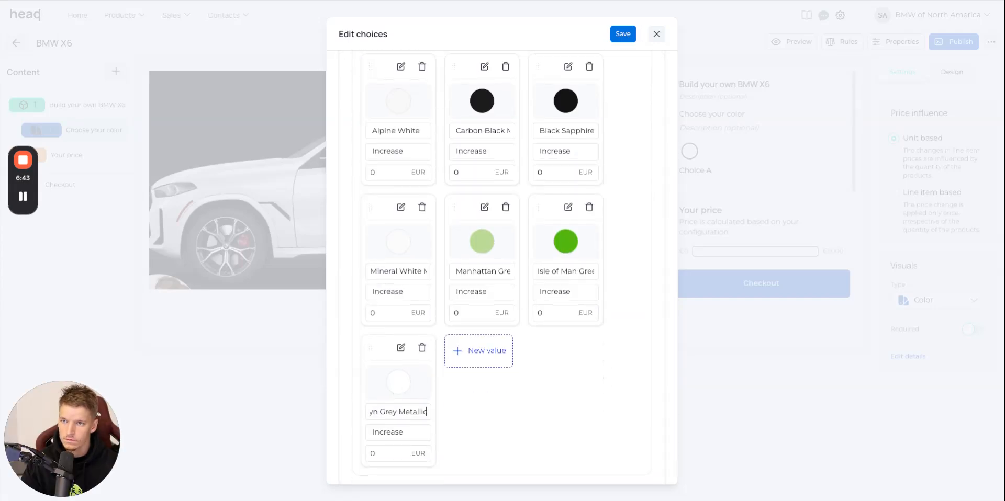
key("ctrl+shift+Tab")
key("ctrl+Tab")
left_click(402, 377)
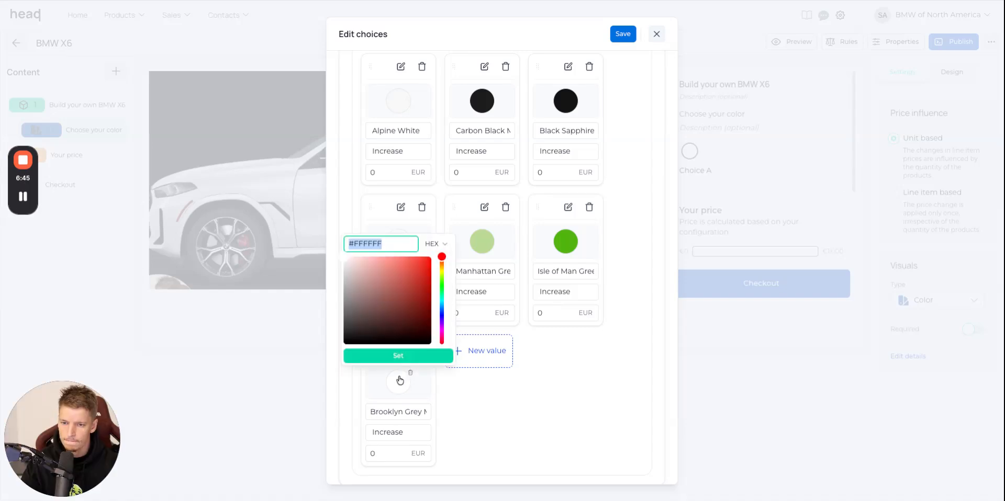
key("ctrl+v")
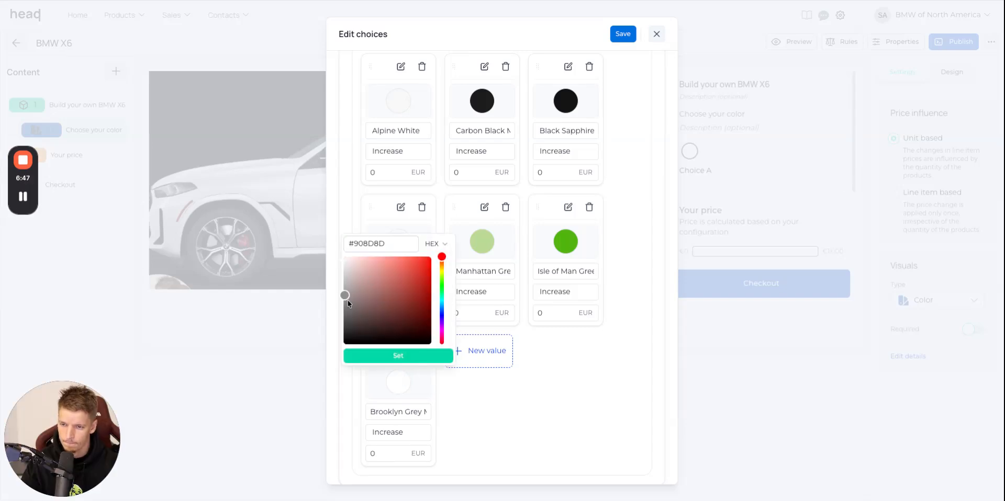
left_click(417, 360)
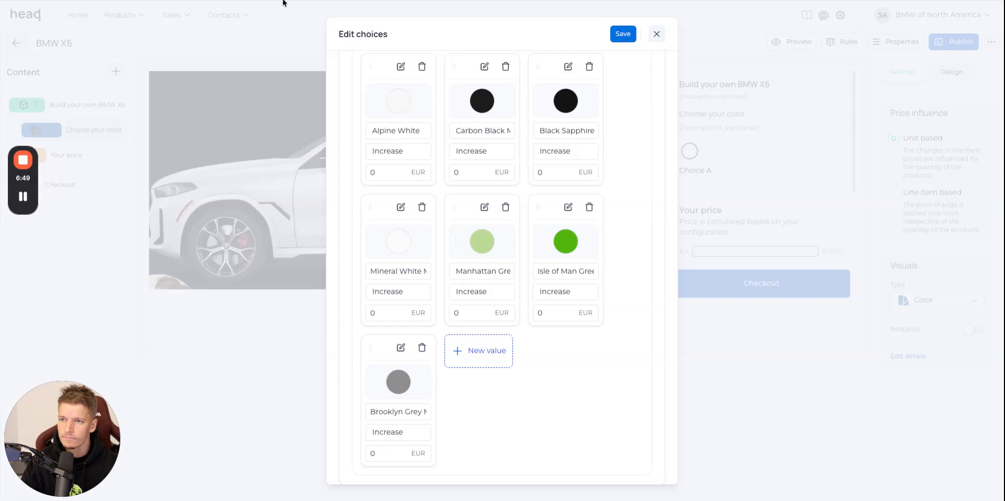
Add a color choice named "Skyscraper Grey Metallic", copied from the BMW website, with the grey swatch #888383.
key("ctrl+shift+Tab")
scroll(962, 261, "down", 3)
left_click_drag(961, 261, 832, 265)
key("ctrl+c")
key("alt+Tab")
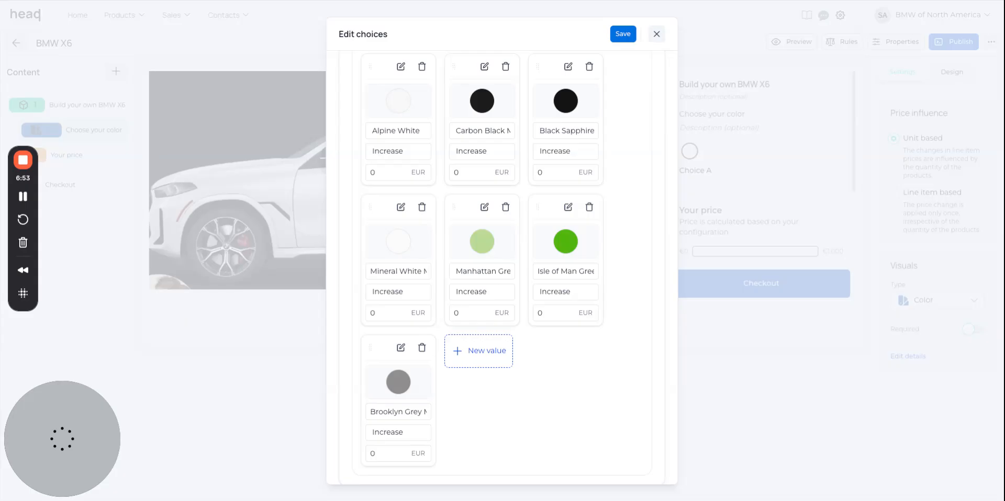
left_click(489, 362)
left_click(492, 413)
key("ctrl+v")
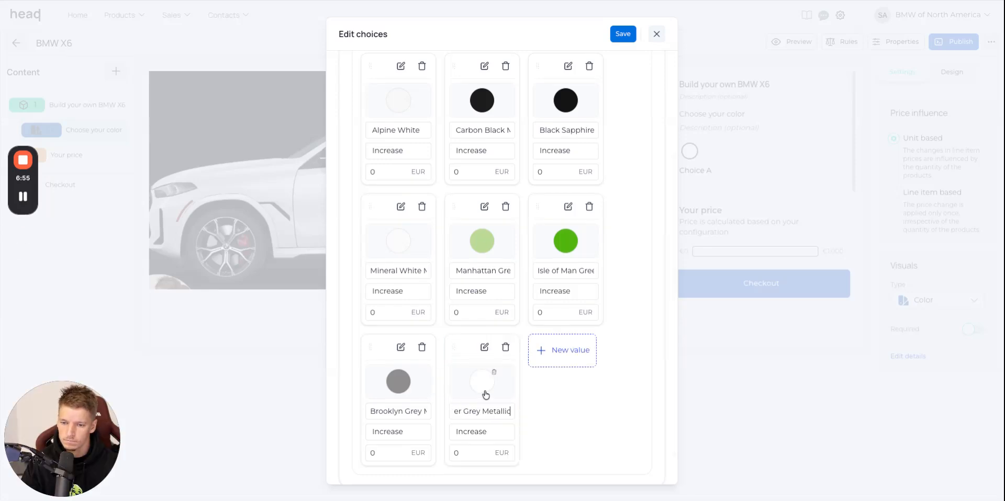
left_click(482, 385)
key("ctrl+v")
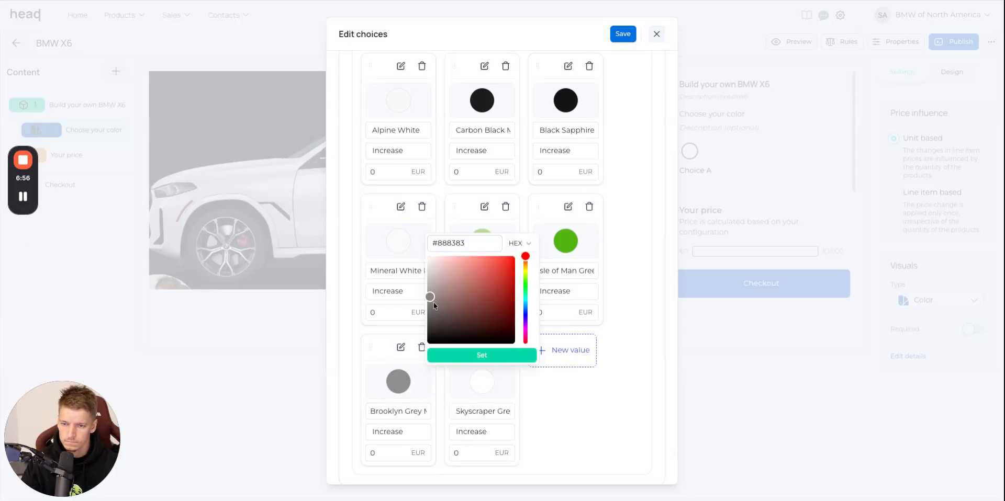
left_click(512, 355)
Add a color choice named "Aventurin Red Metallic", copied from the BMW website, with a bright red swatch.
key("alt+Tab")
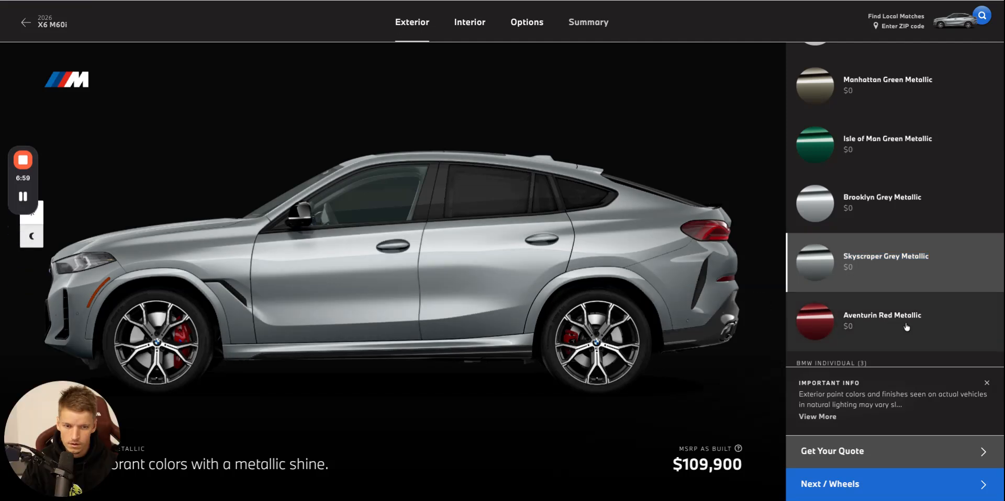
scroll(878, 314, "down", 1)
triple_click(876, 225)
key("ctrl+c")
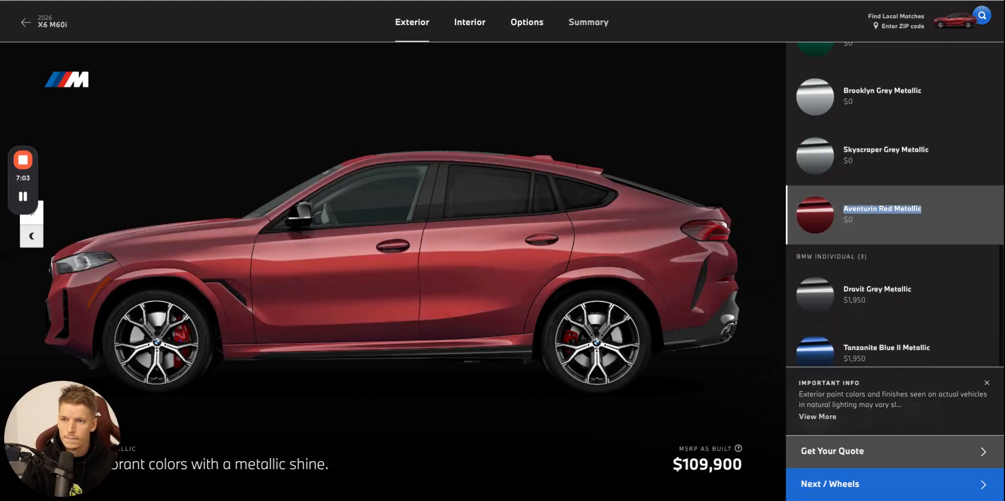
key("alt+Tab")
left_click(567, 349)
left_click(580, 411)
key("ctrl+v")
left_click(572, 395)
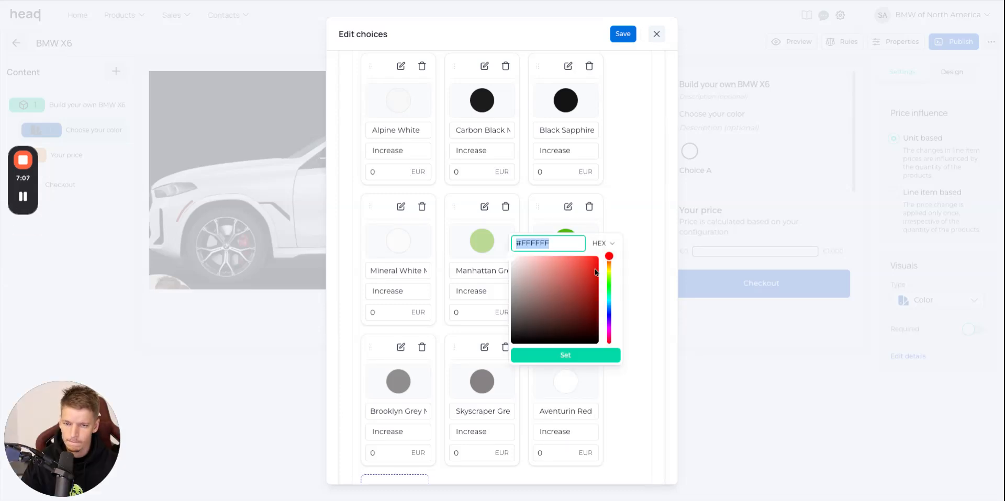
key("ctrl+v")
left_click(579, 354)
Add a color choice named "Dravit Grey Metallic", copied from the BMW website, with the grey swatch #908B8B.
scroll(575, 361, "down", 2)
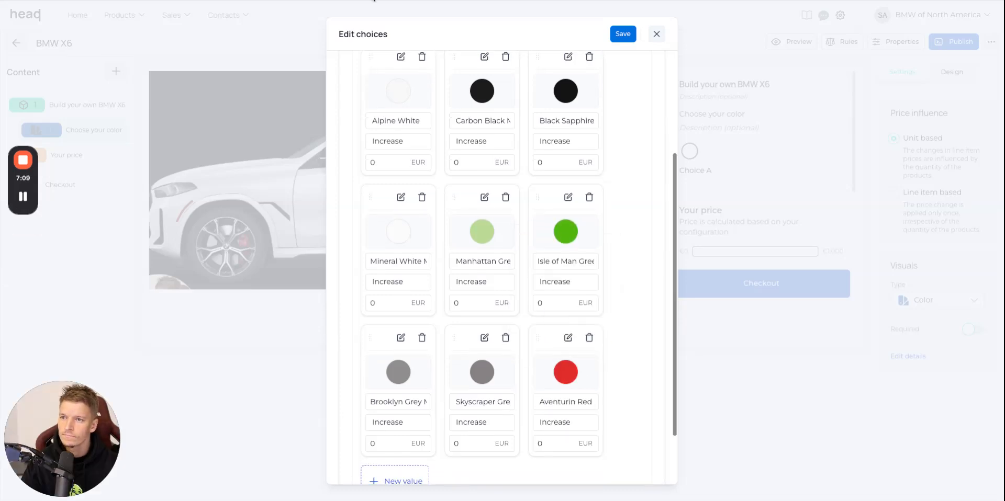
key("alt+Tab")
scroll(931, 198, "down", 2)
triple_click(931, 198)
key("ctrl+c")
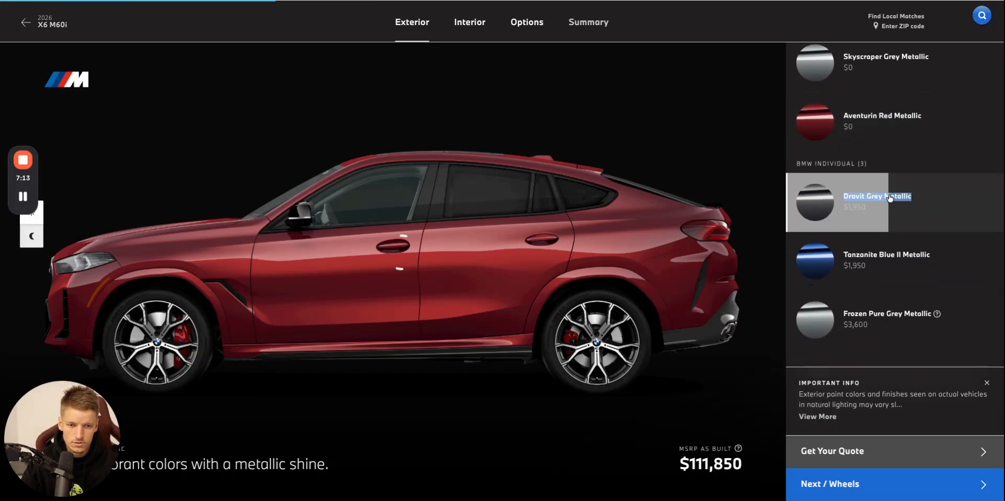
key("alt+Tab")
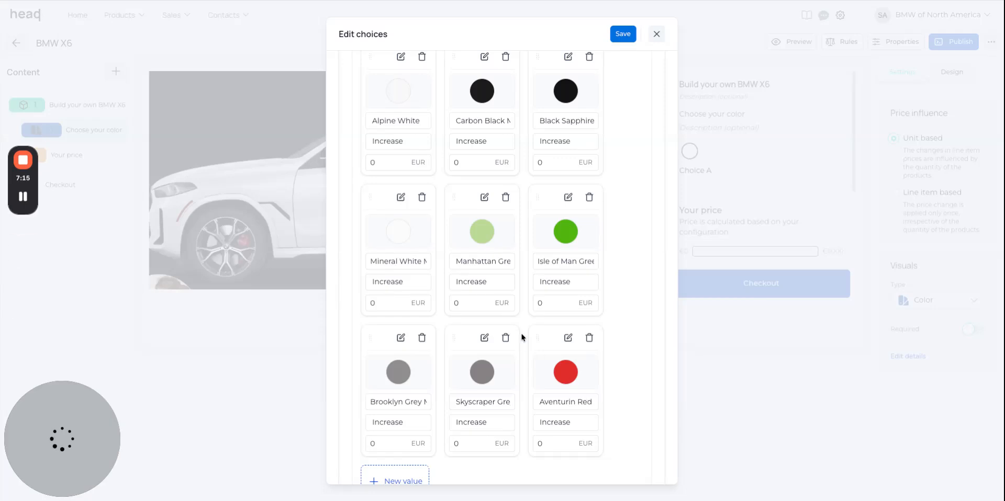
scroll(398, 414, "down", 2)
left_click(396, 414)
scroll(418, 446, "down", 2)
scroll(415, 446, "down", 1)
left_click(405, 375)
key("ctrl+v")
left_click(398, 346)
left_click(349, 422)
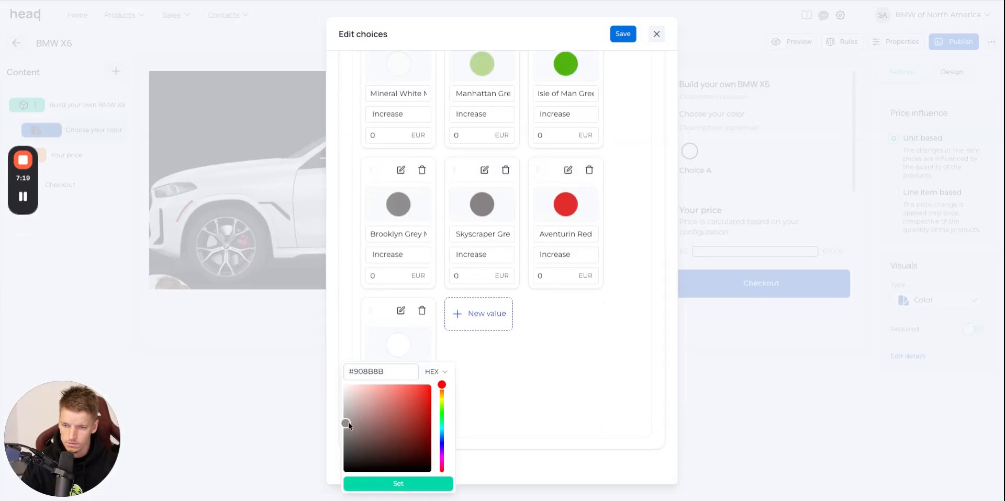
left_click(420, 490)
Add a color choice named "Tanzanite Blue II Metallic", copied from the BMW website, with a medium blue swatch.
key("ctrl+Tab")
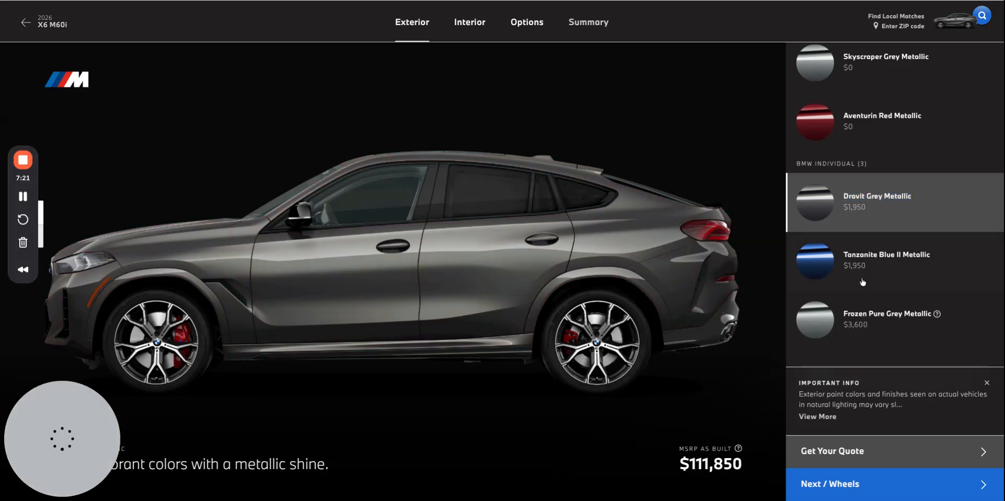
triple_click(945, 257)
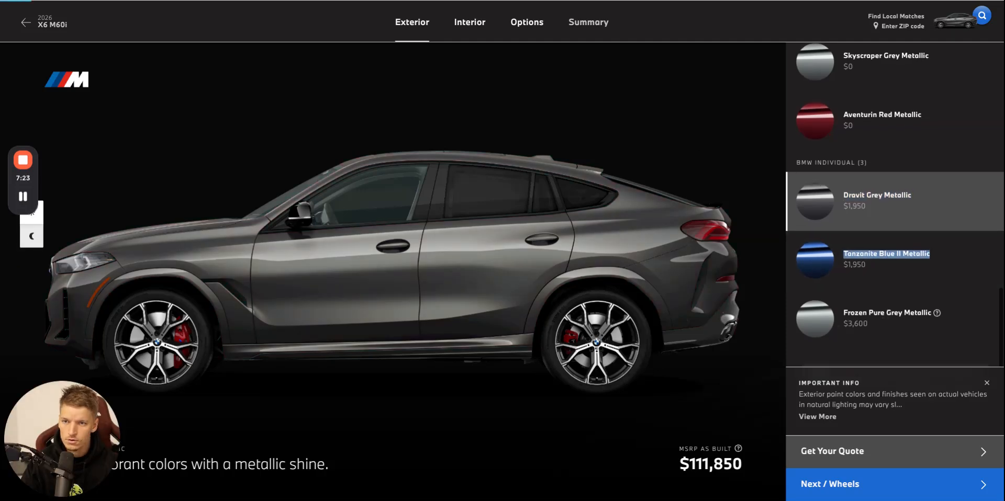
key("ctrl+Tab")
left_click(482, 314)
left_click(481, 346)
left_click(525, 435)
left_click(495, 415)
left_click(494, 485)
Add a color choice named "Frozen Pure Grey Metallic", copied from the BMW website, with the grey swatch #7E7C7C.
key("ctrl+Tab")
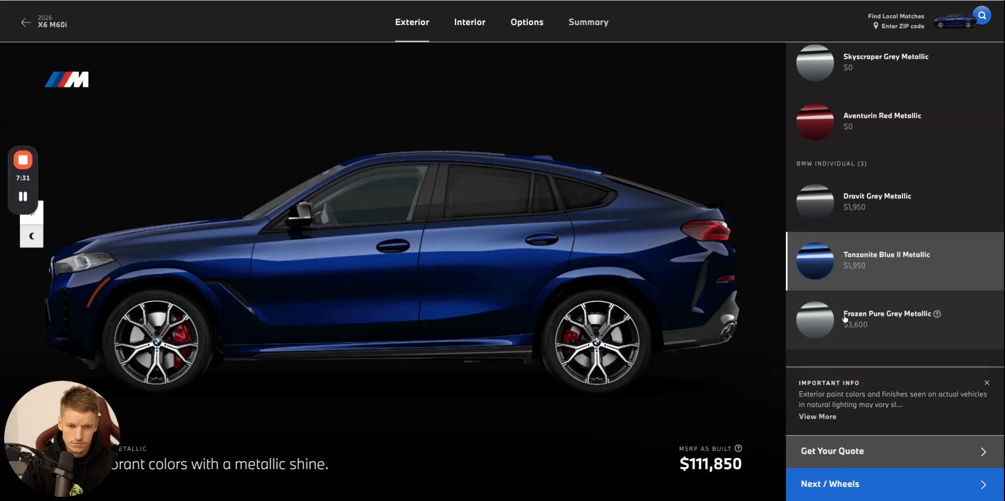
left_click_drag(843, 314, 928, 315)
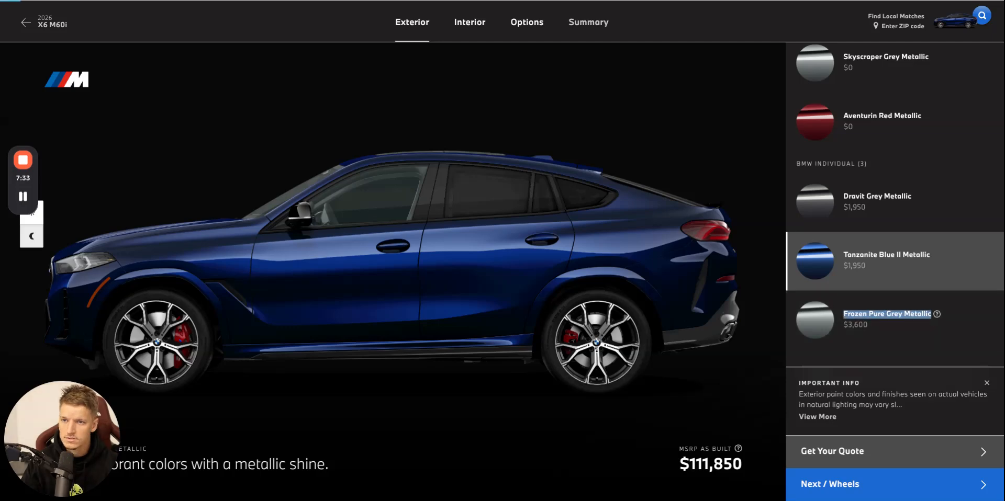
key("ctrl+Tab")
left_click(575, 314)
left_click(570, 372)
type("Frozen Pure Grey Metallic")
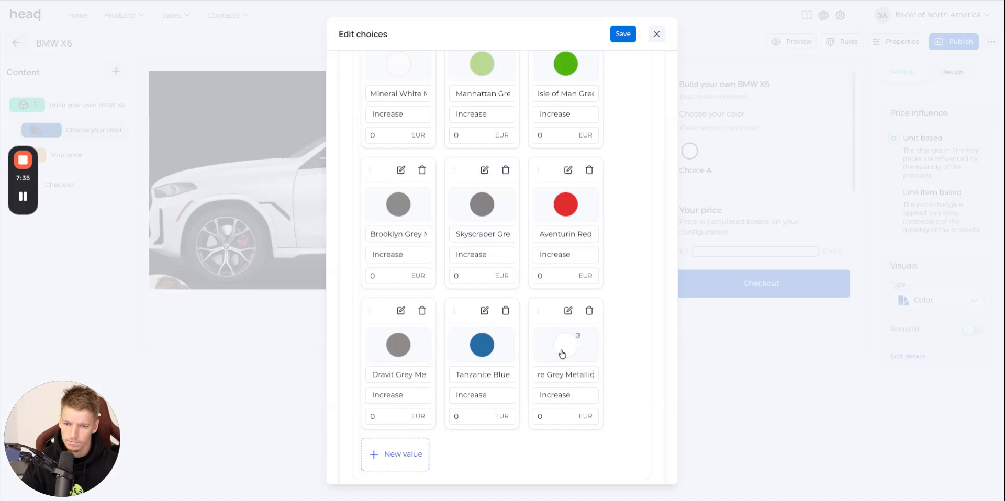
left_click(563, 350)
left_click(513, 427)
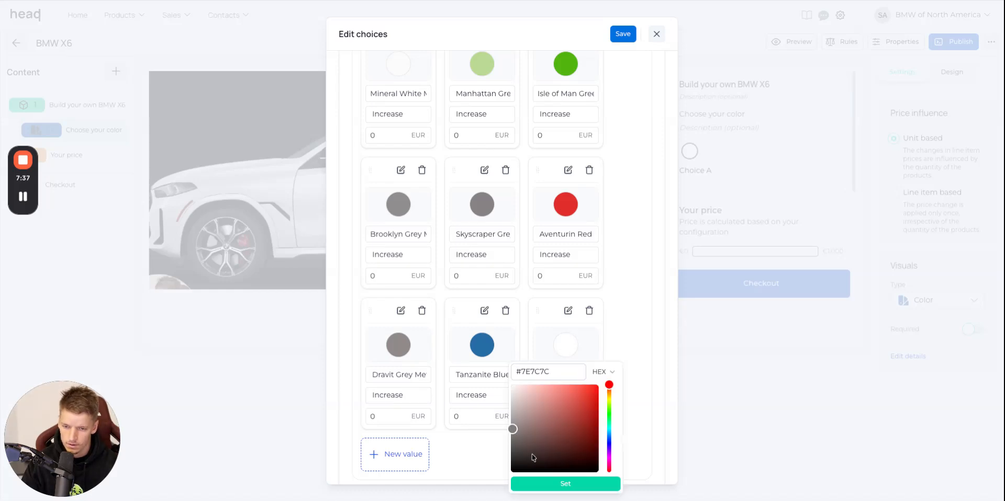
left_click(571, 484)
Set the price increase to 1950 EUR for Dravit Grey and Tanzanite Blue and 3600 EUR for Frozen Pure Grey, and save the choices.
key("ctrl+Tab")
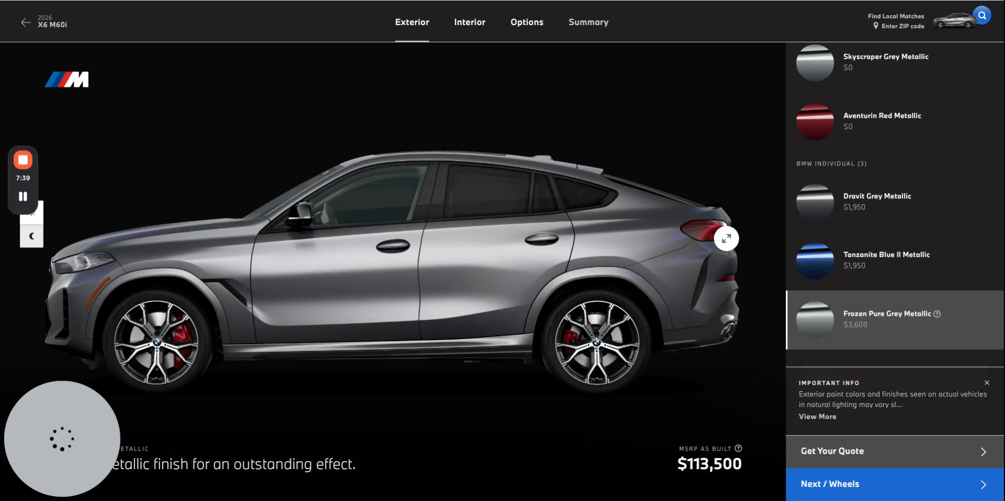
scroll(897, 290, "up", 3)
scroll(898, 290, "up", 5)
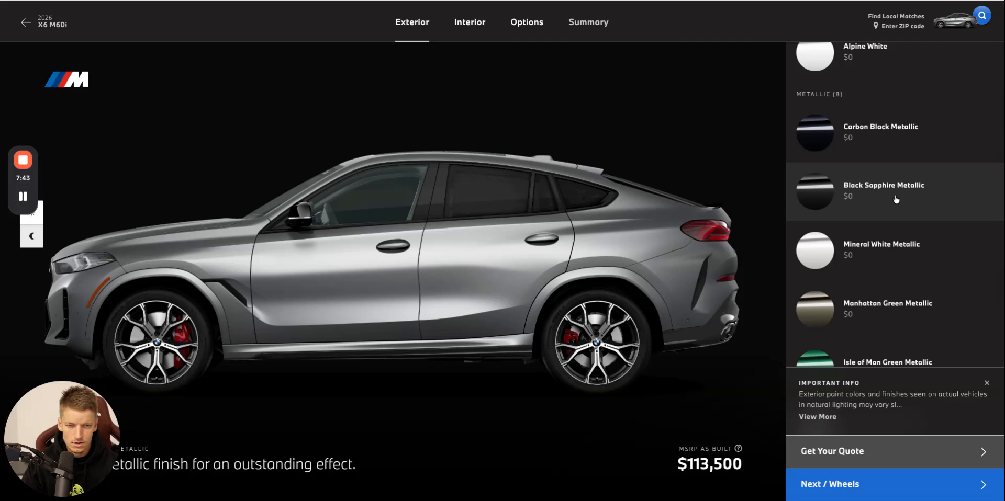
scroll(890, 196, "up", 2)
scroll(892, 198, "down", 8)
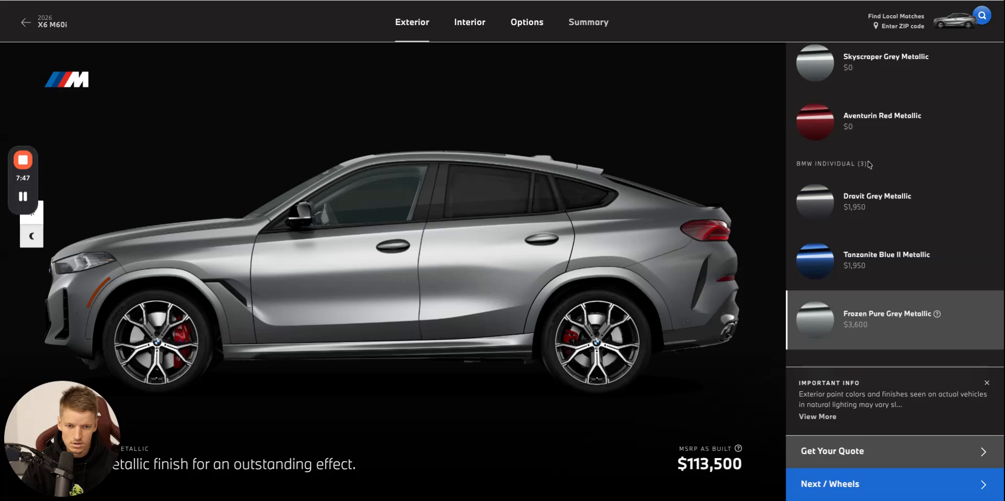
key("ctrl+Tab")
scroll(449, 299, "down", 1)
double_click(393, 372)
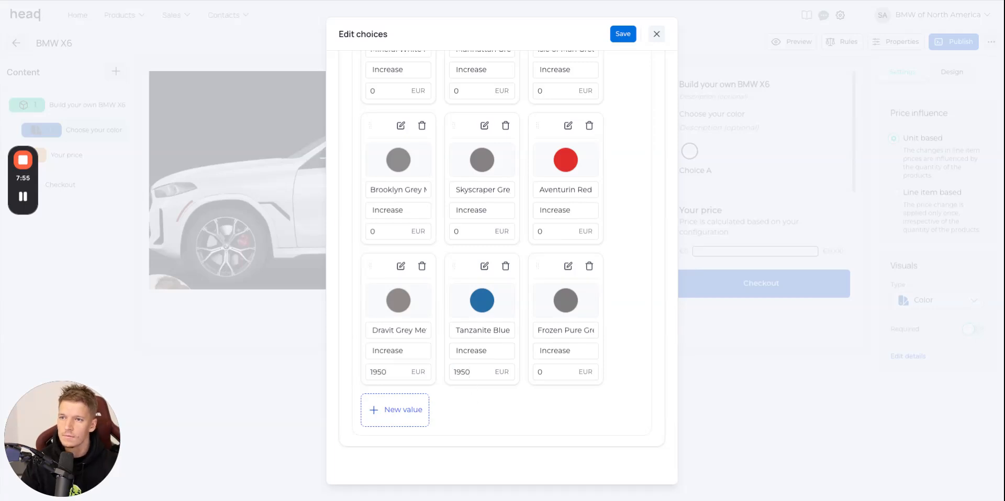
key("ctrl+Tab")
key("ctrl+Tab")
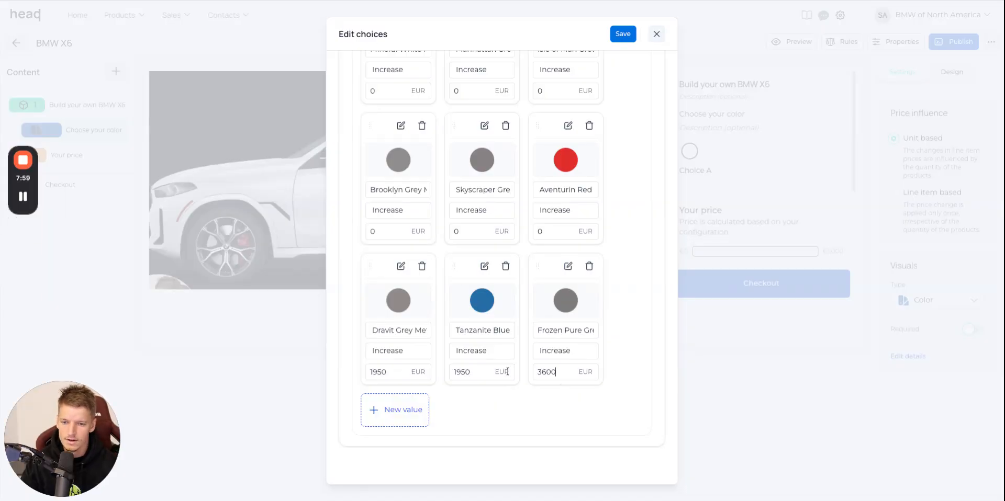
scroll(482, 357, "up", 6)
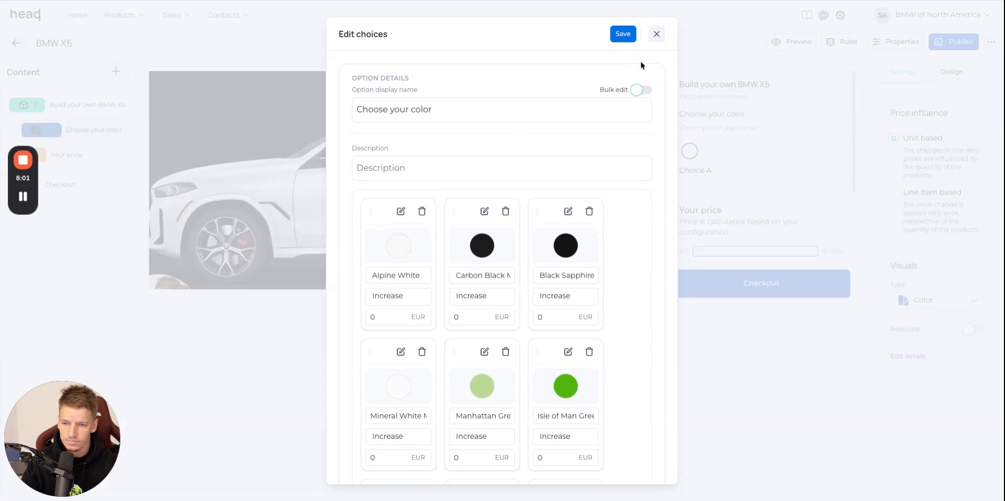
left_click(623, 34)
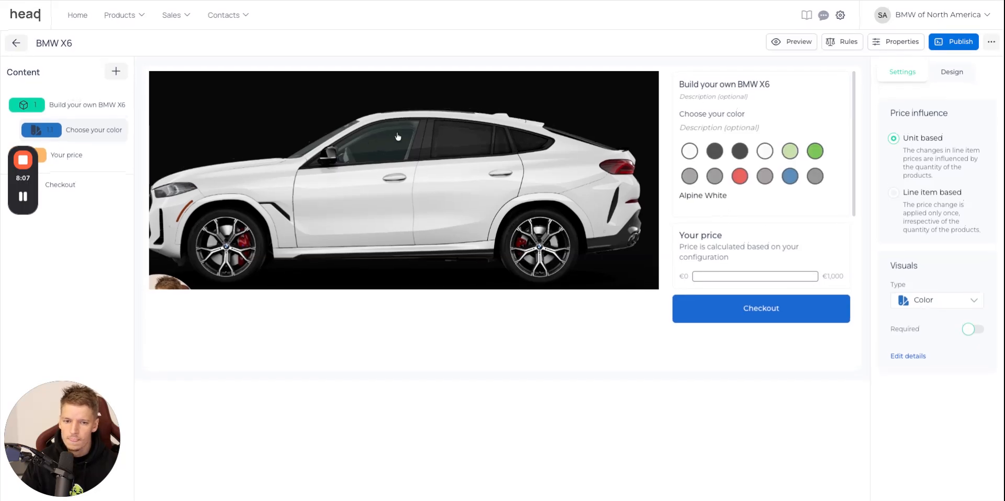
Switch to the BMW website, show the wheel options, and copy the name of the 20" M Star-Spoke Bicolor 740M Wheels.
left_click(451, 1)
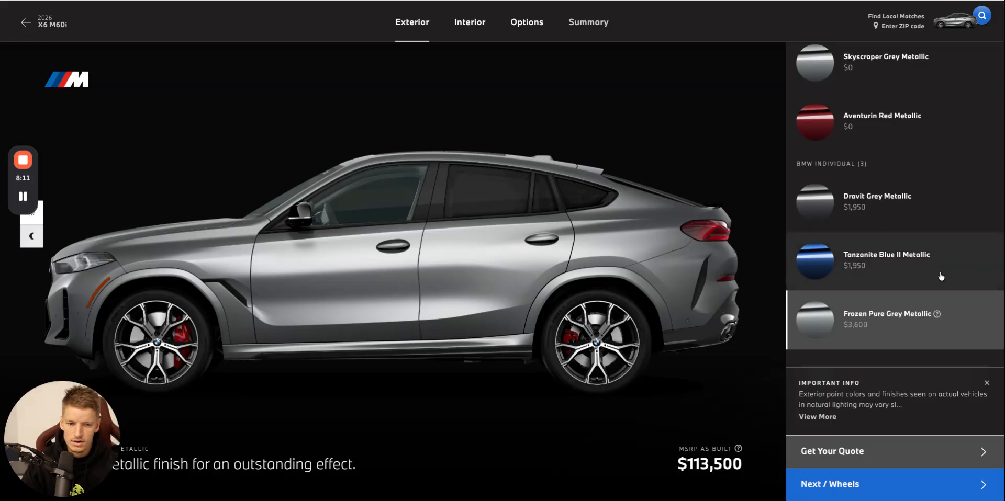
scroll(940, 277, "up", 10)
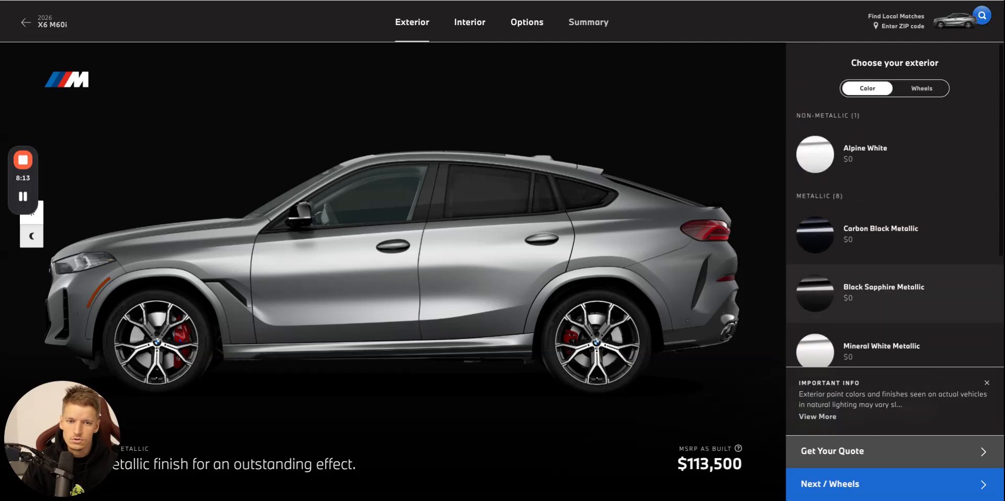
left_click(921, 88)
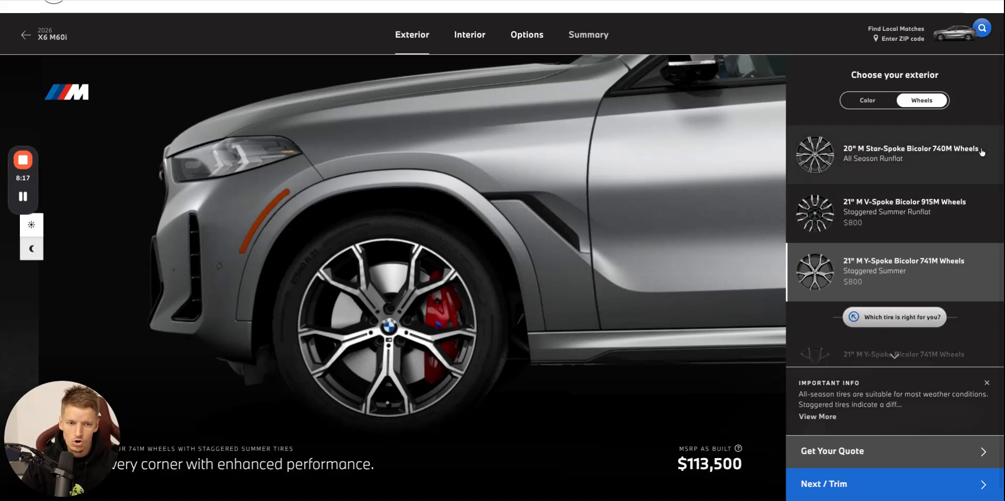
scroll(921, 199, "down", 4)
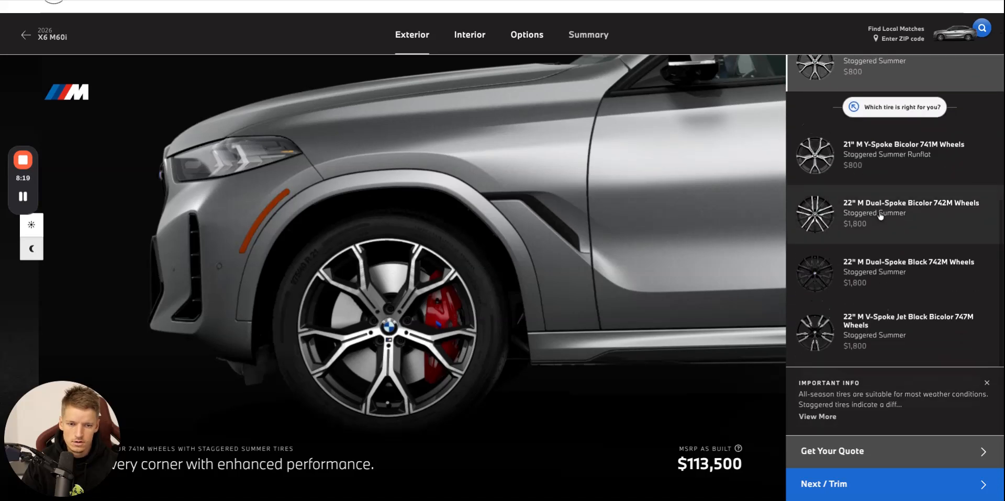
scroll(881, 216, "up", 4)
left_click_drag(985, 152, 841, 152)
key("ctrl+c")
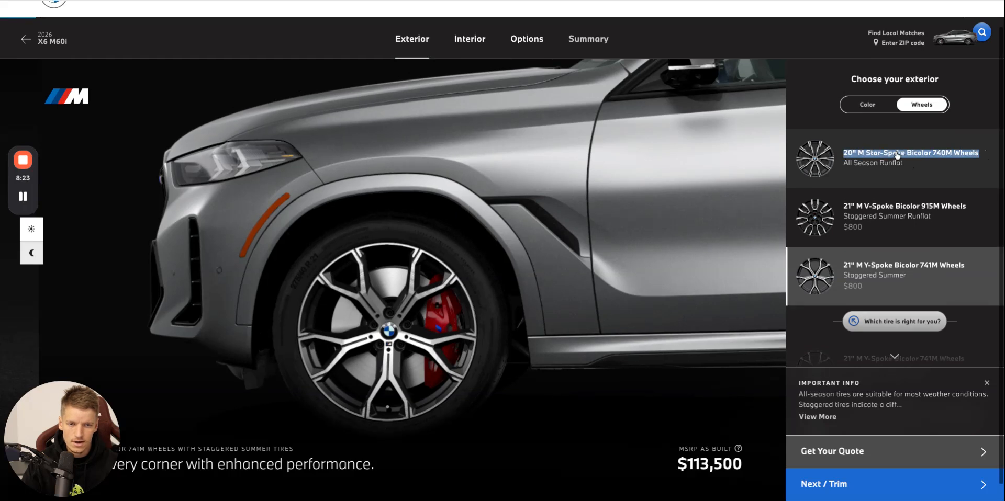
left_click(897, 154)
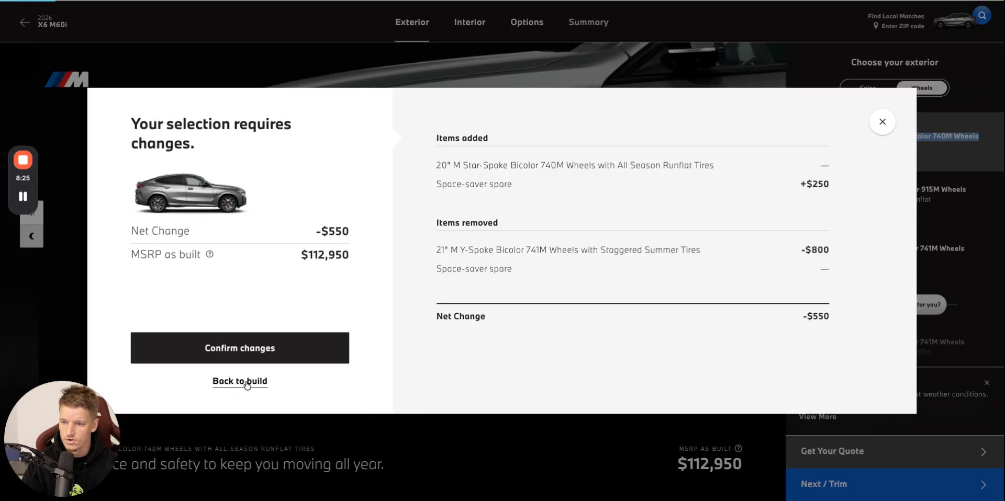
left_click(243, 386)
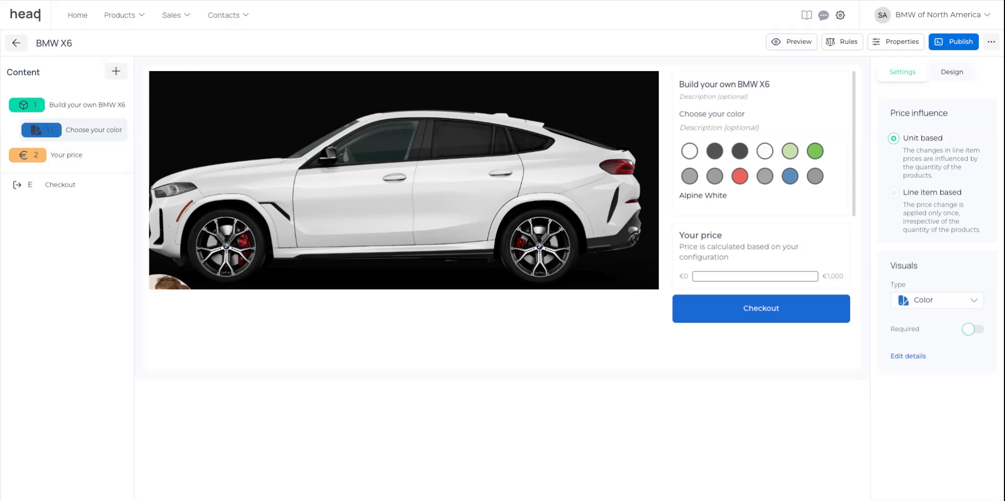
Add a new single-choice option below the color option in the HeadQ configurator and name it "Wheel type".
left_click(120, 74)
left_click(351, 119)
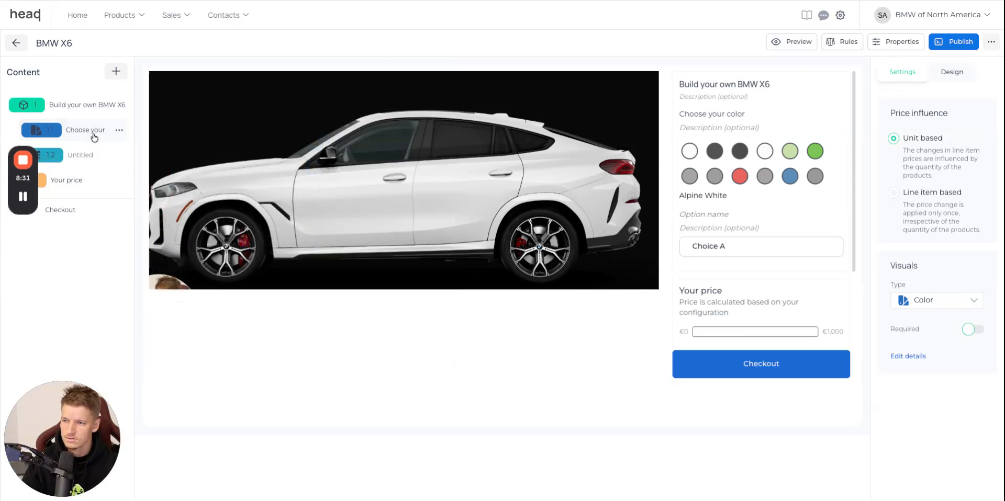
left_click(82, 155)
left_click(714, 214)
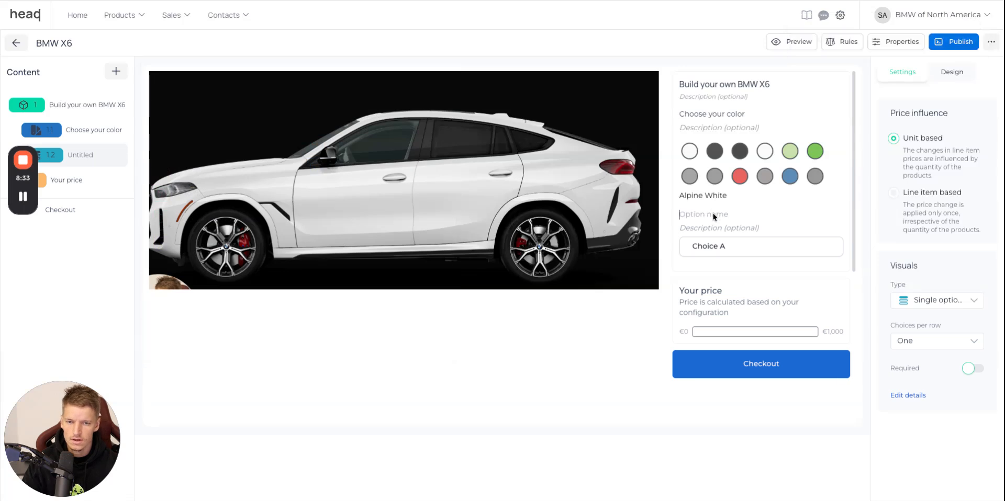
type("Wheel type")
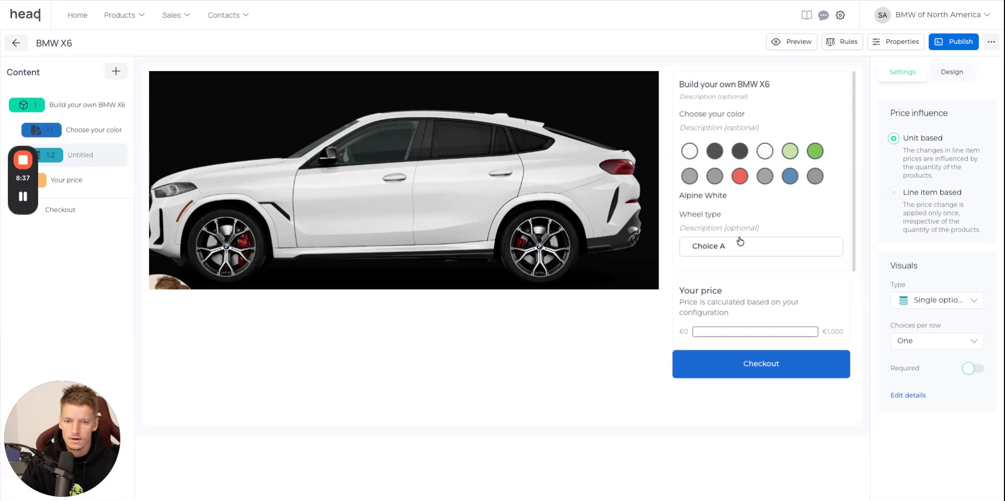
Rename Wheel type's first choice "20" M Star-Spoke Bicolor 740M Wheels" and add the description "All Season Runflat" copied from the BMW website.
left_click(762, 249)
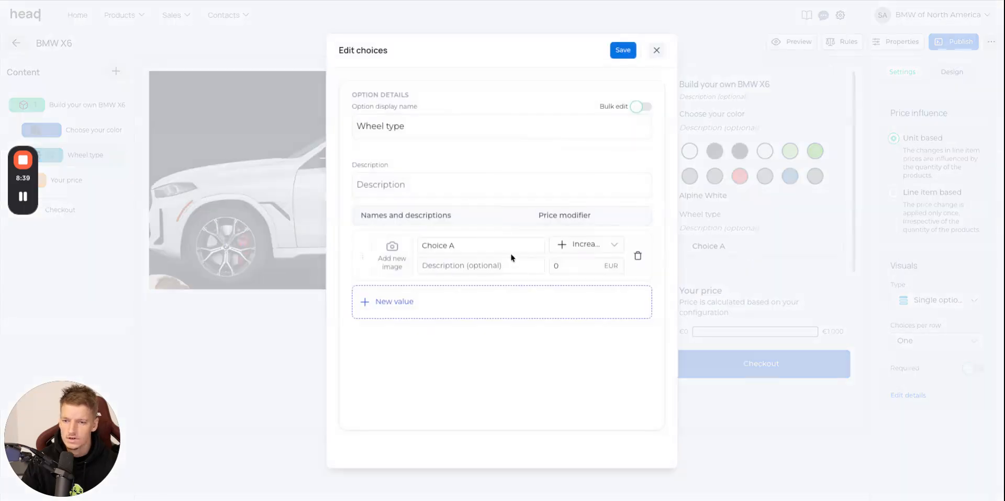
left_click(509, 251)
key("ctrl+a")
key("ctrl+v")
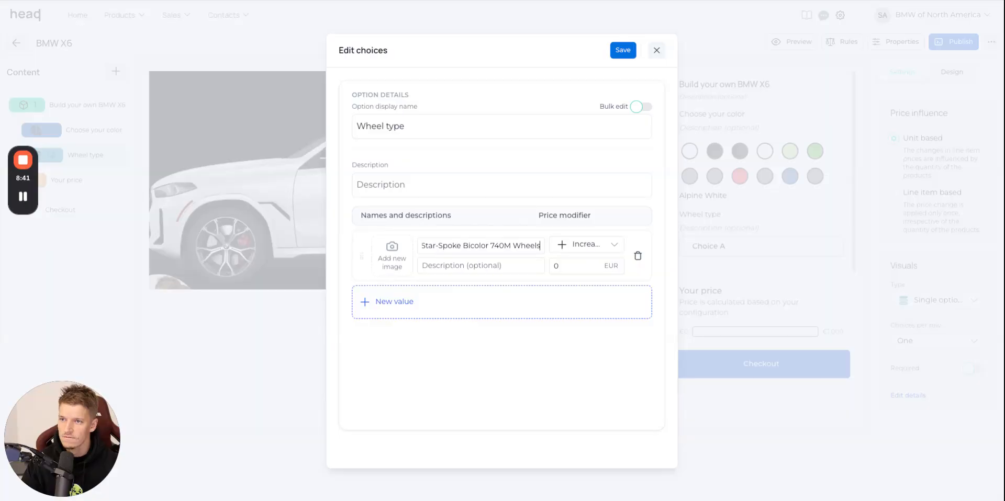
key("alt+Tab")
triple_click(919, 152)
key("ctrl+c")
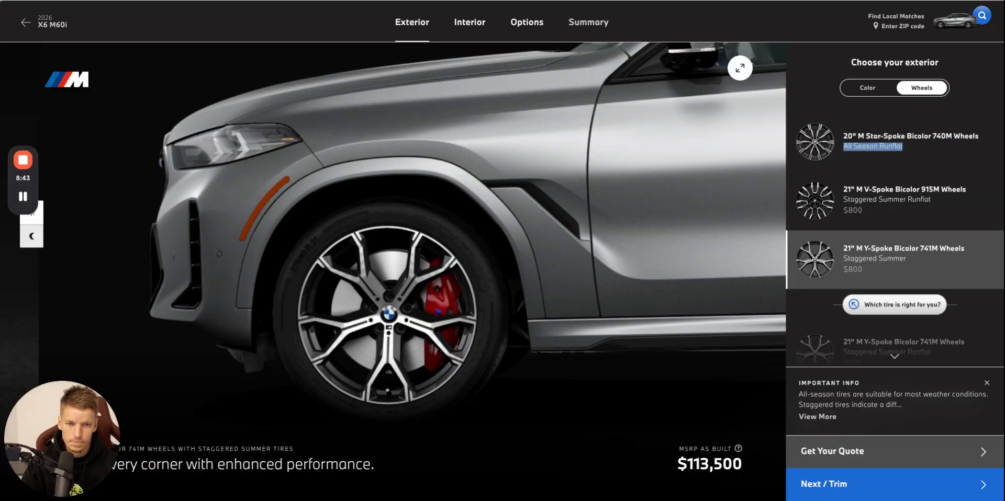
key("alt+Tab")
left_click(473, 265)
key("ctrl+v")
Add a second wheel choice named "21" M V-Spoke Bicolor 915M Wheels", copied from the BMW website.
left_click(498, 300)
key("alt+Tab")
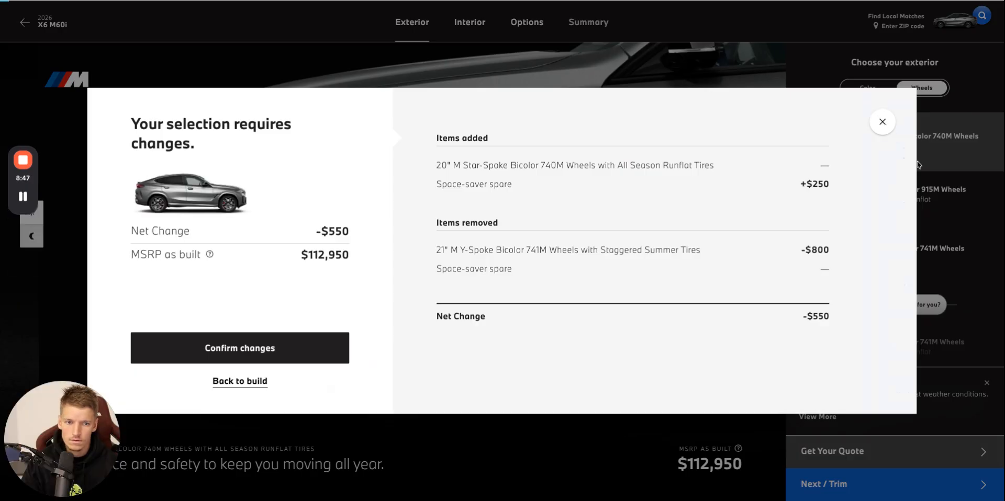
left_click(953, 193)
triple_click(972, 195)
key("ctrl+c")
left_click(870, 196)
key("alt+Tab")
left_click(490, 296)
key("ctrl+v")
Copy "Staggered Summer Runflat" from the BMW website into the description of the second wheel choice.
key("alt+Tab")
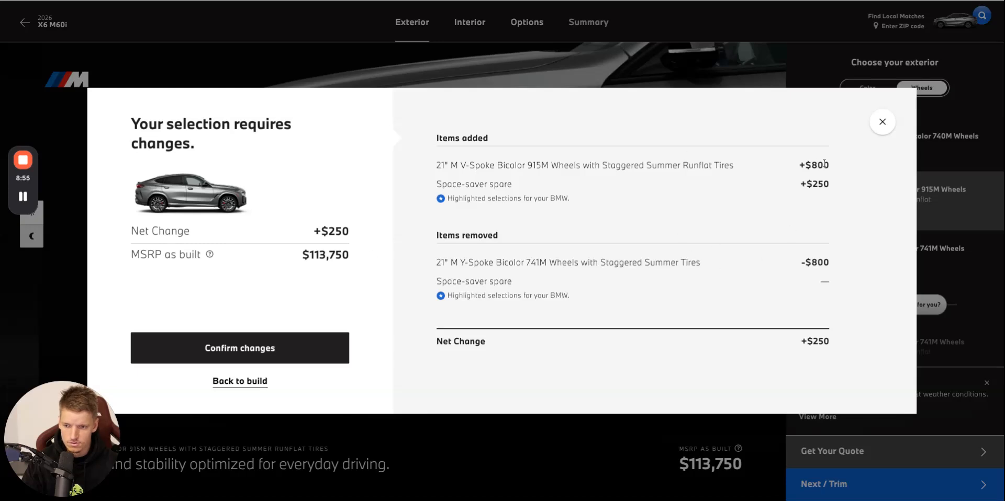
left_click(887, 118)
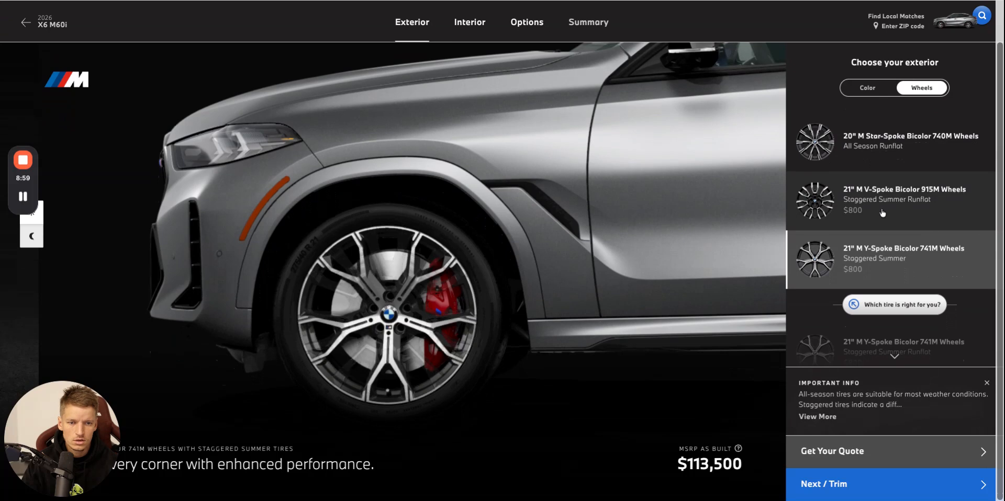
triple_click(944, 204)
left_click_drag(944, 204, 843, 205)
key("ctrl+c")
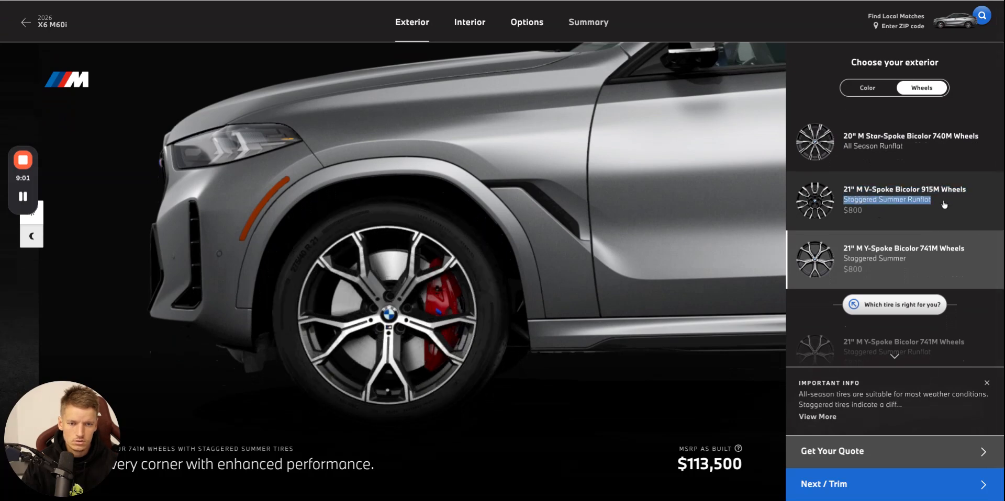
left_click(582, 2)
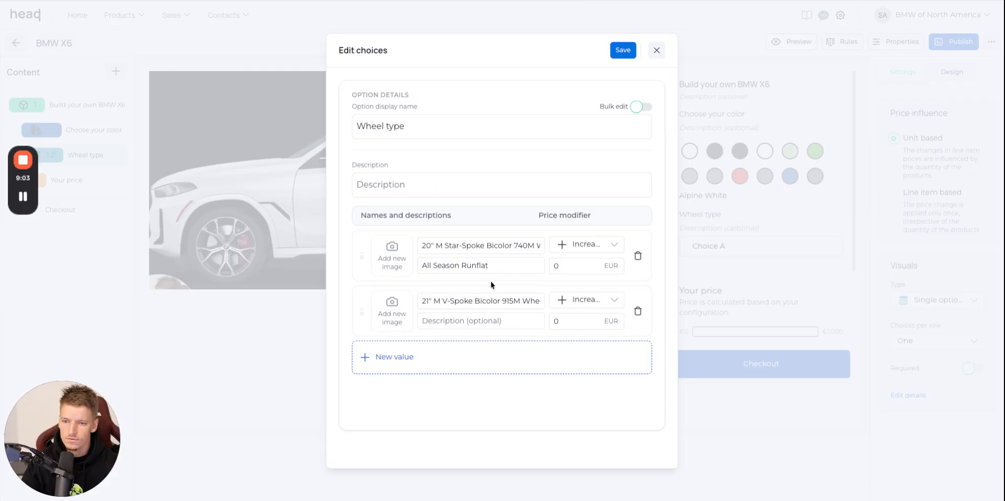
left_click(508, 323)
key("ctrl+v")
Add a third wheel choice named "21" M Y-Spoke Bicolor 741M Wheels", copied from the BMW website.
left_click(348, 3)
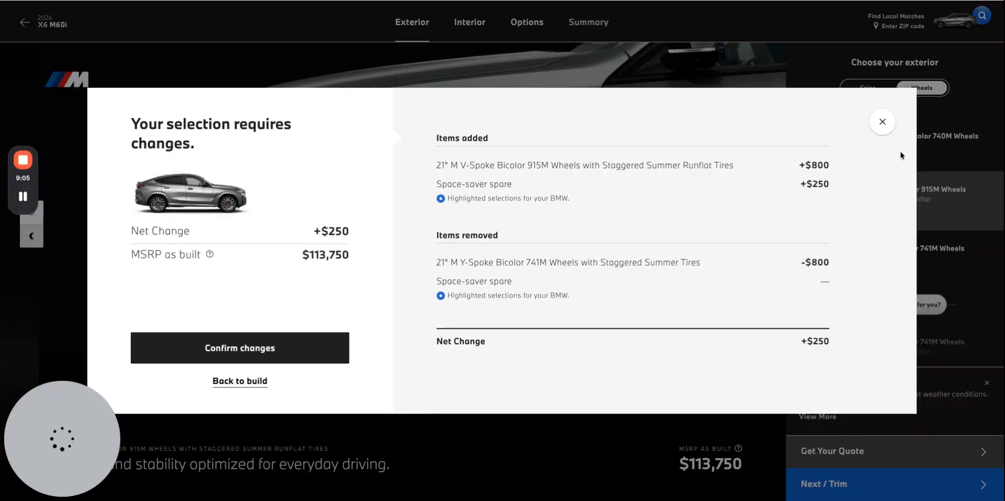
left_click(882, 121)
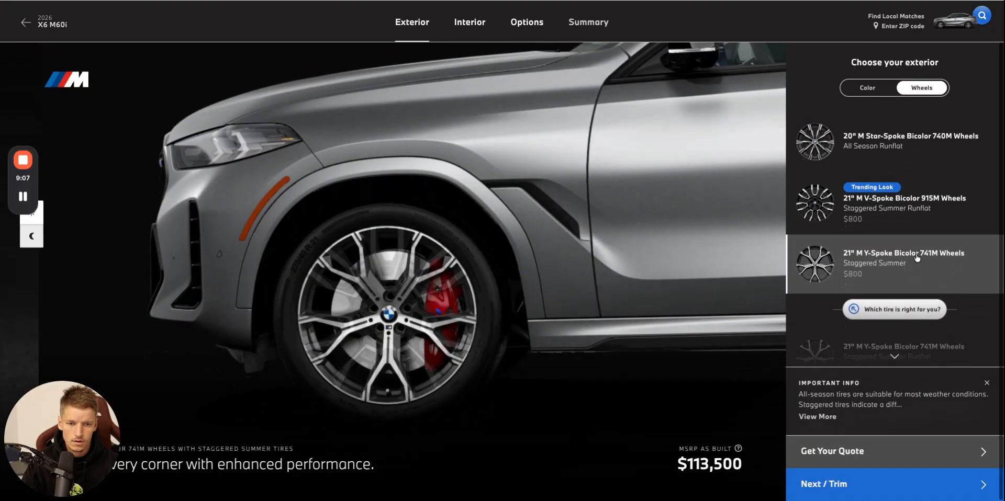
left_click_drag(843, 253, 969, 258)
key("ctrl+c")
left_click(582, 2)
left_click(457, 366)
left_click(488, 355)
key("ctrl+v")
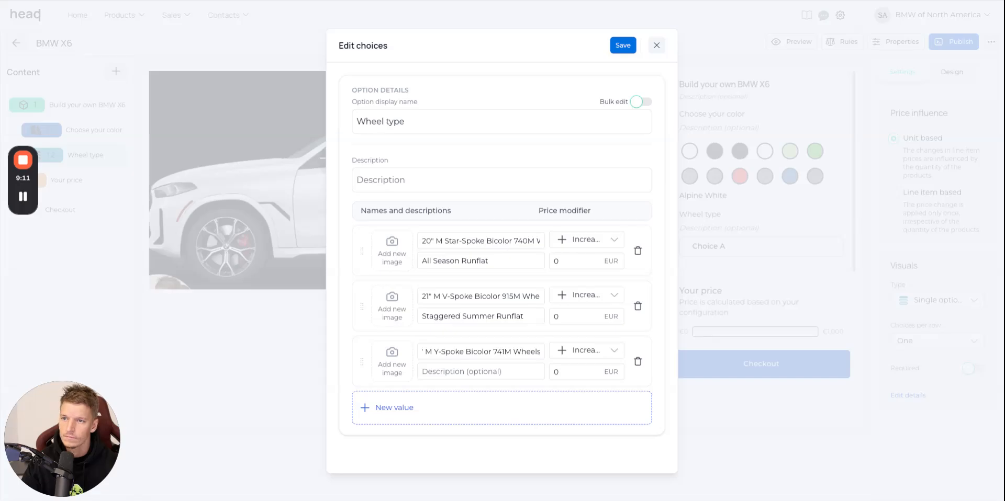
Copy "Staggered Summer" from the BMW website into the description of the third wheel choice.
left_click(349, 2)
triple_click(918, 267)
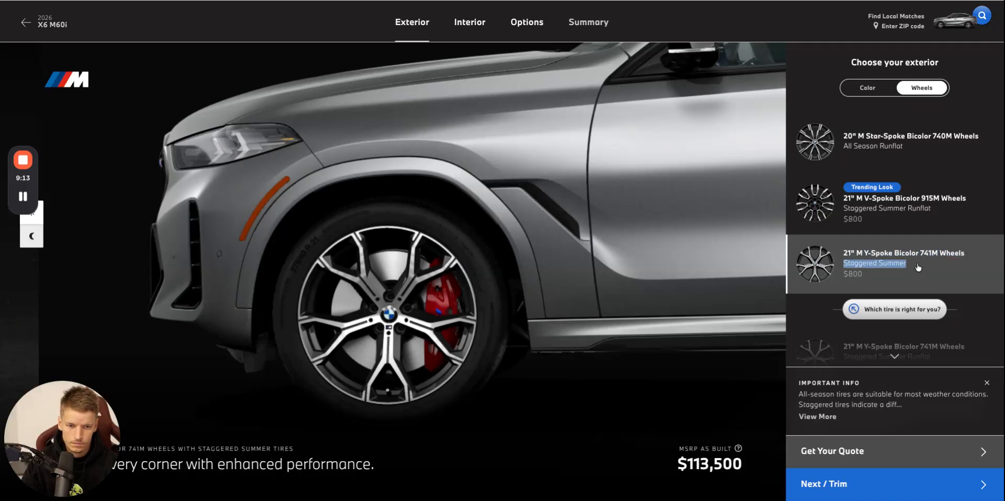
left_click(597, 1)
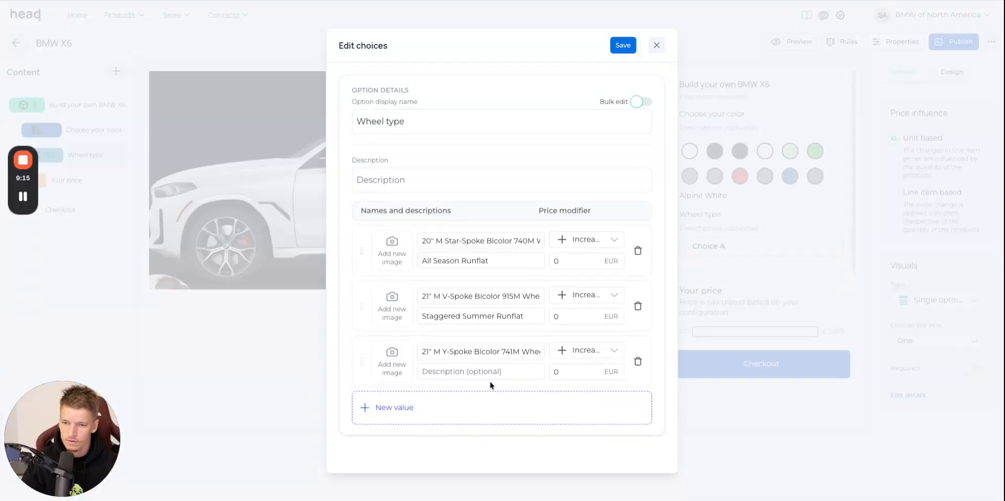
Check the wheel prices on the BMW website and set the price increase of both 21" wheel choices to 800 EUR.
left_click(349, 2)
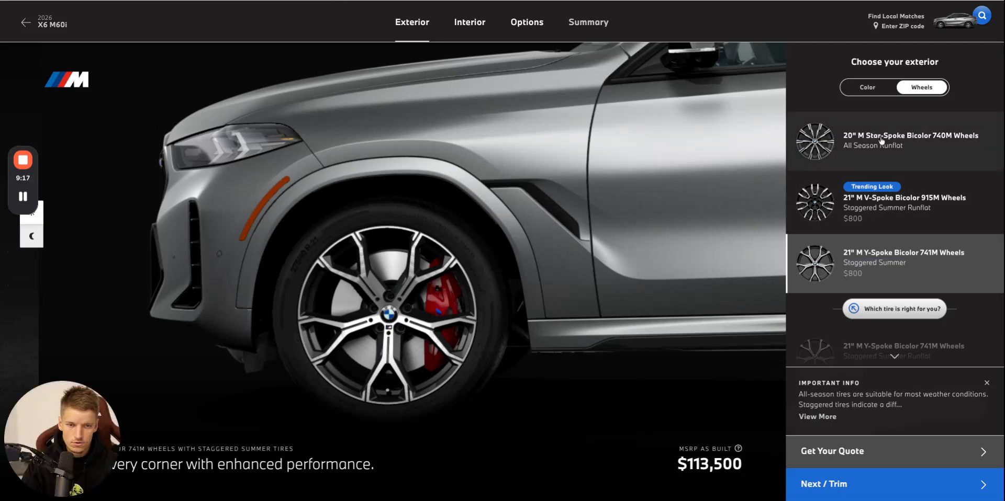
left_click(598, 2)
left_click(579, 311)
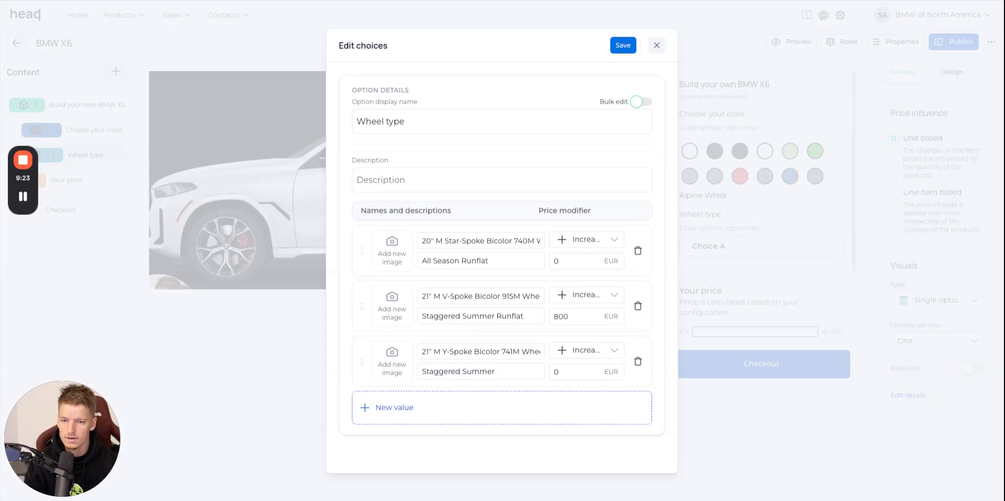
double_click(580, 376)
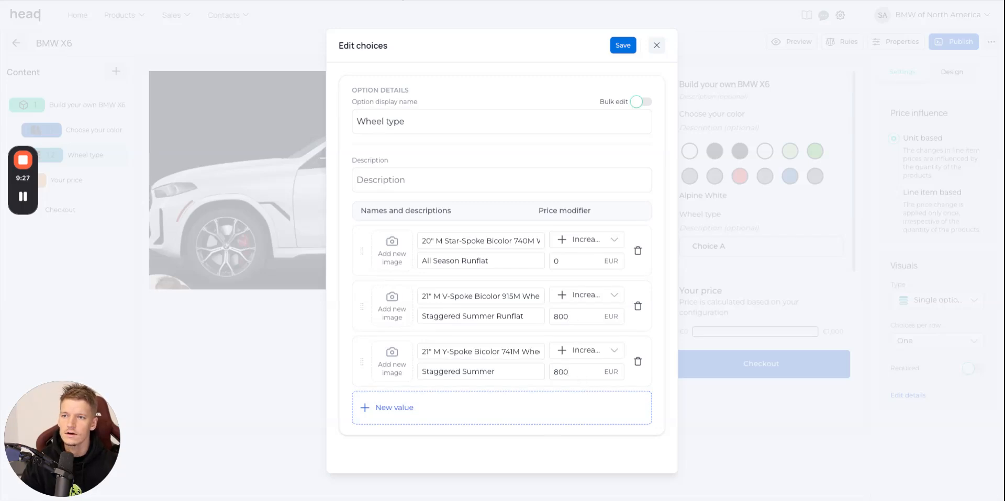
Upload a picture of the wheel from the BMW website as the image of the 20" M Star-Spoke Bicolor 740M choice.
left_click(402, 1)
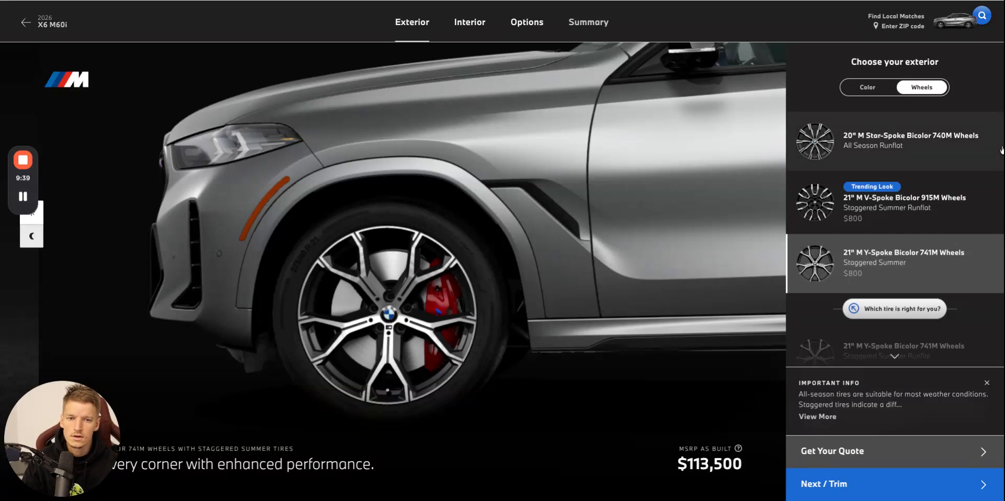
left_click(572, 2)
left_click_drag(884, 453, 392, 250)
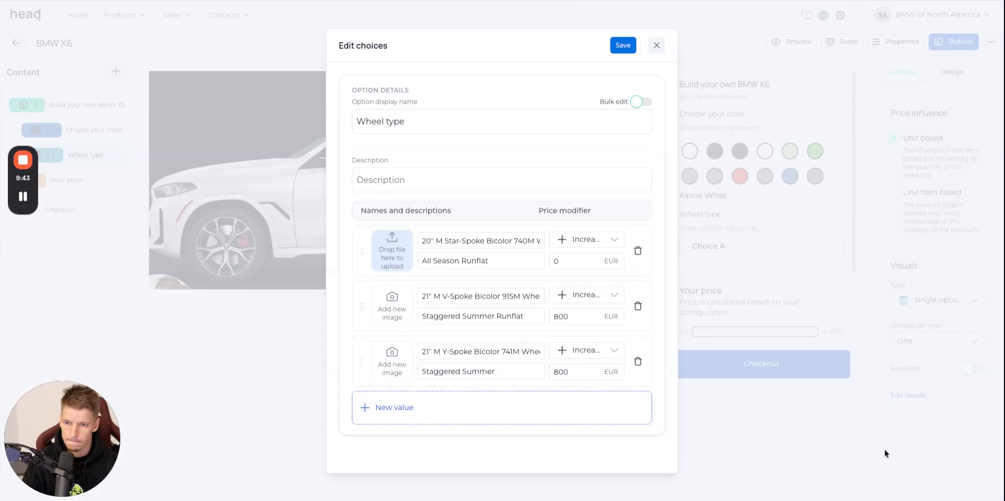
left_click_drag(884, 453, 392, 251)
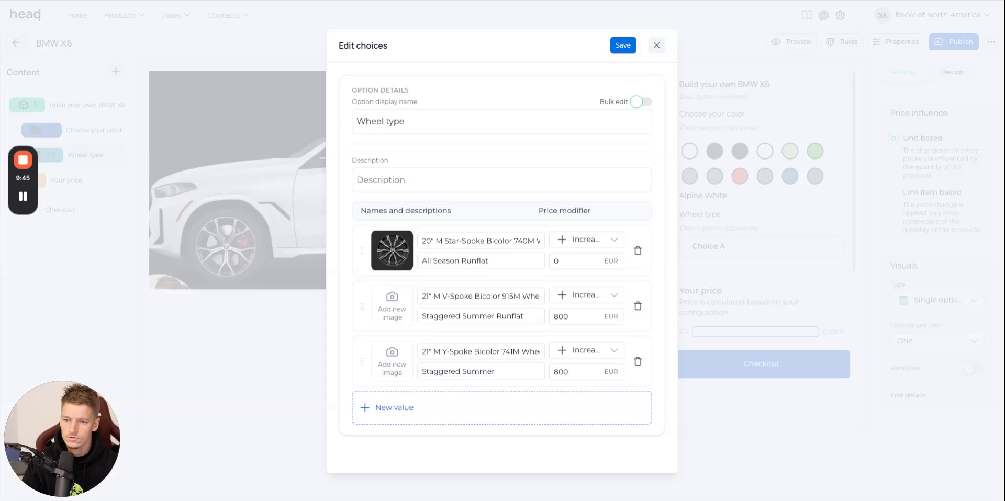
Upload a picture of the wheel from the BMW website as the image of the 21" M V-Spoke Bicolor 915M choice.
left_click(456, 2)
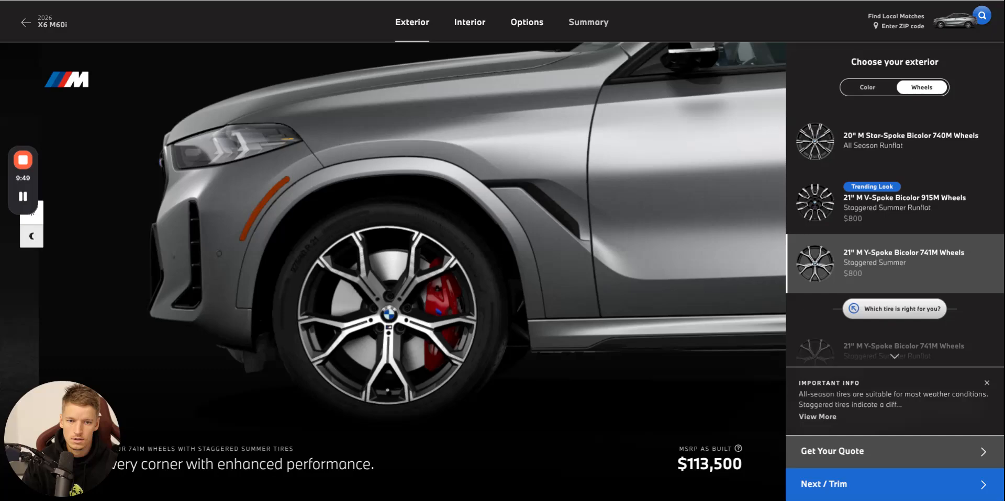
left_click(639, 3)
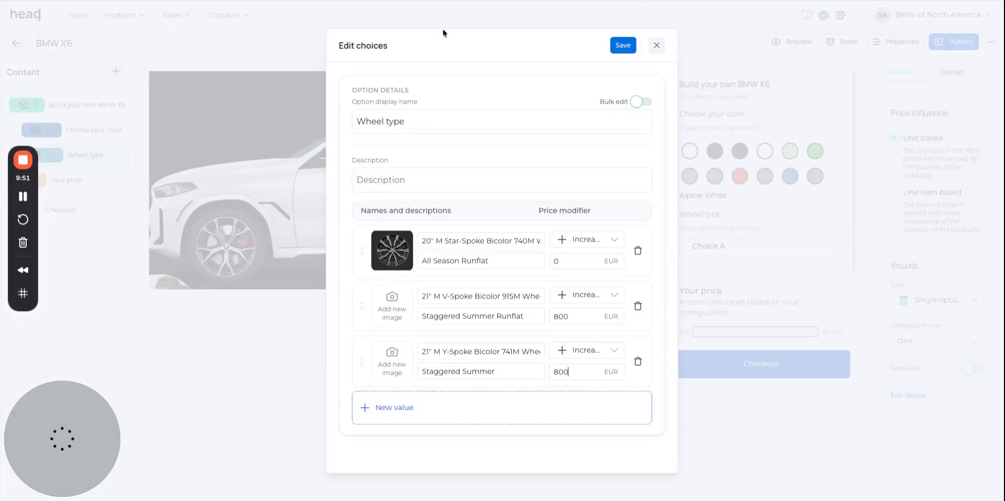
left_click_drag(936, 440, 392, 306)
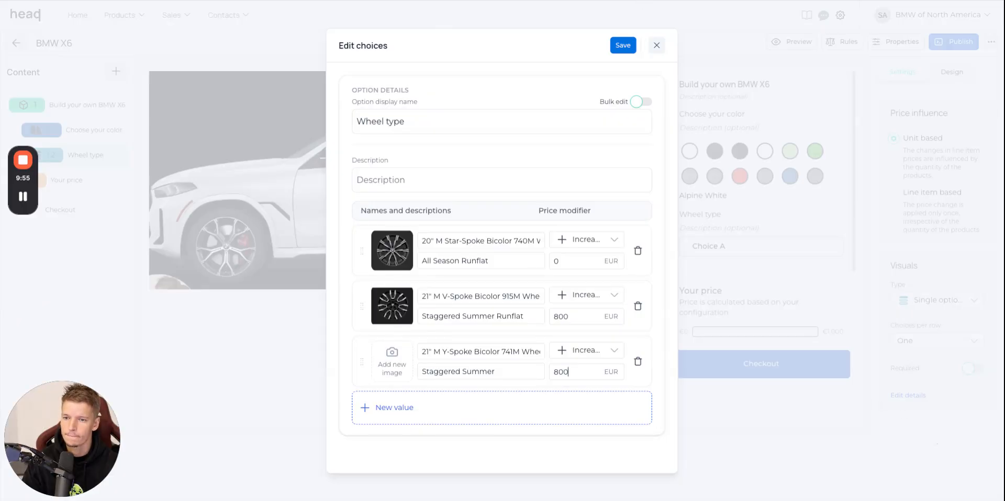
Upload a picture of the wheel from the BMW website as the image of the 21" M Y-Spoke Bicolor 741M choice and save the choices.
left_click(523, 1)
scroll(874, 257, "down", 1)
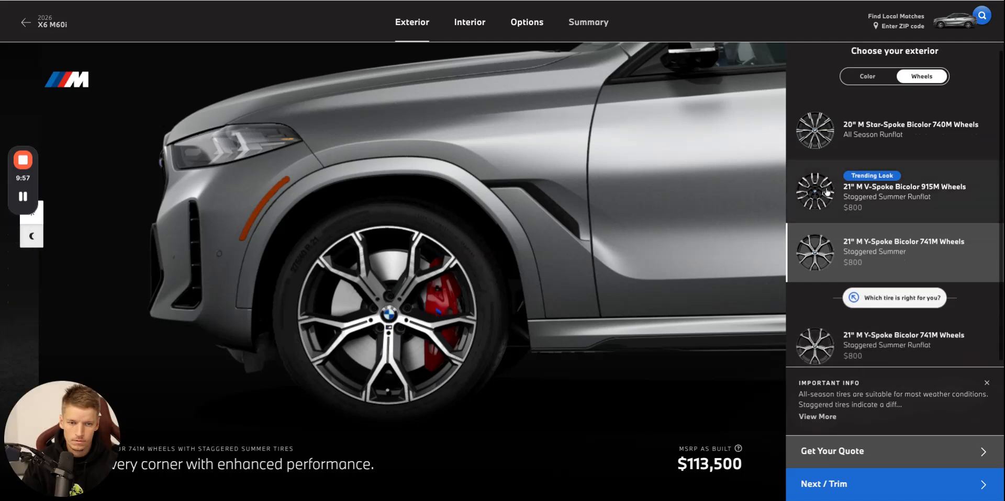
left_click(941, 214)
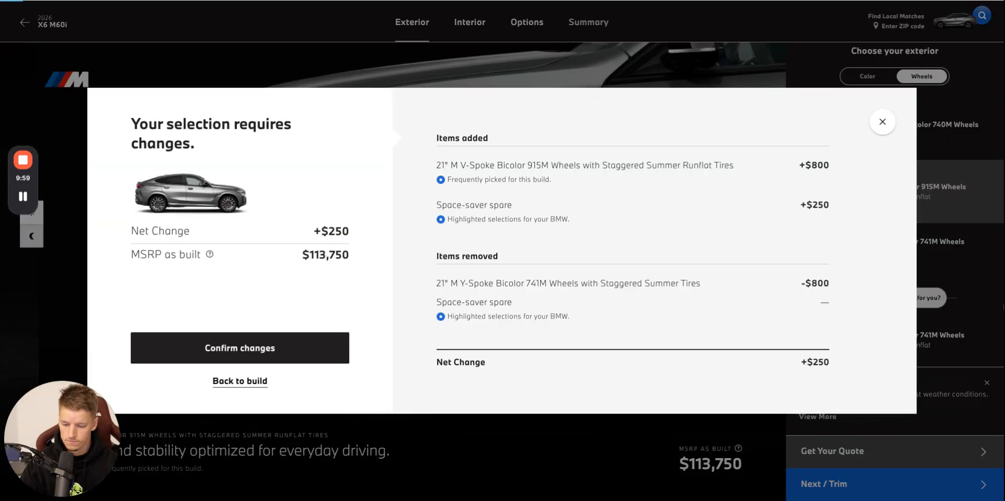
left_click(882, 121)
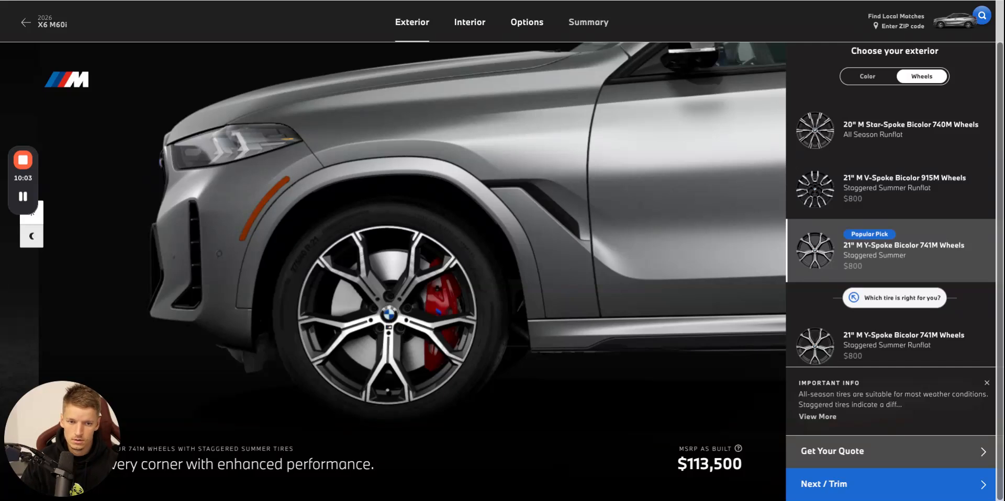
left_click(607, 1)
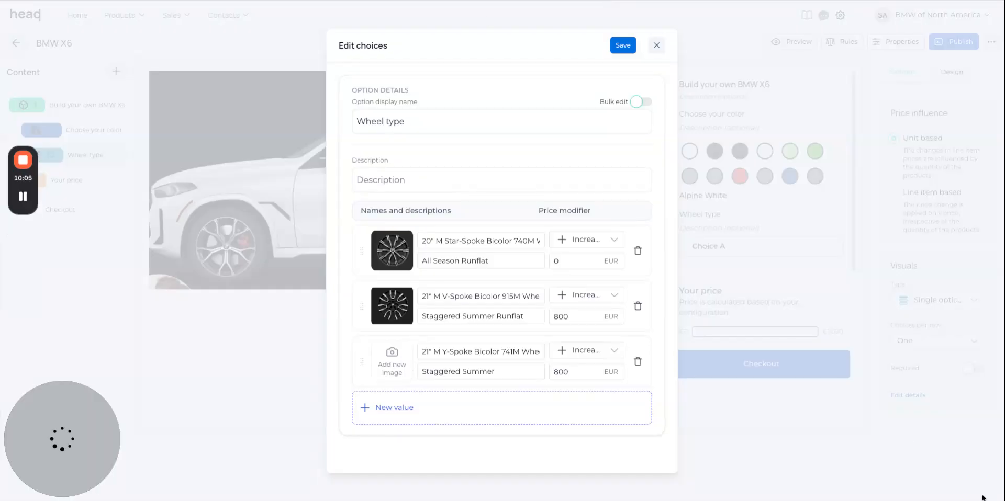
left_click_drag(982, 498, 983, 496)
left_click_drag(400, 365, 400, 366)
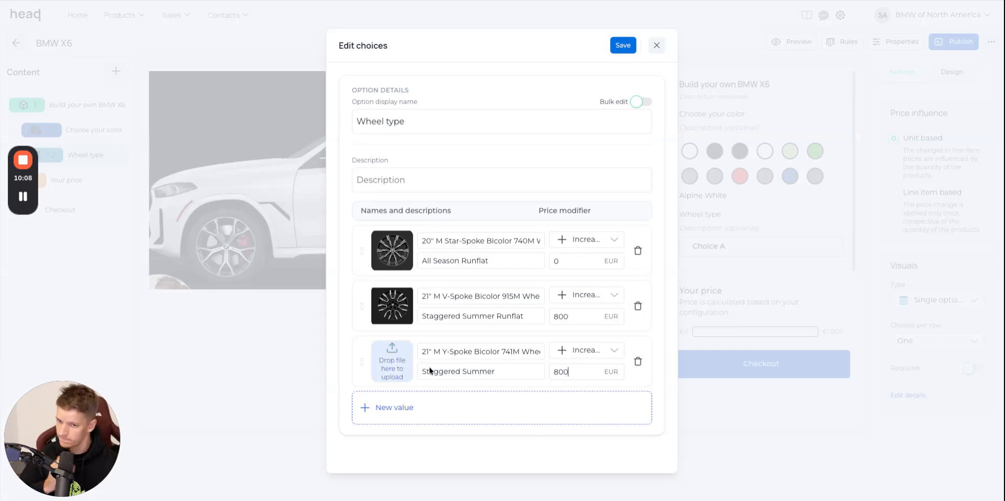
left_click(622, 44)
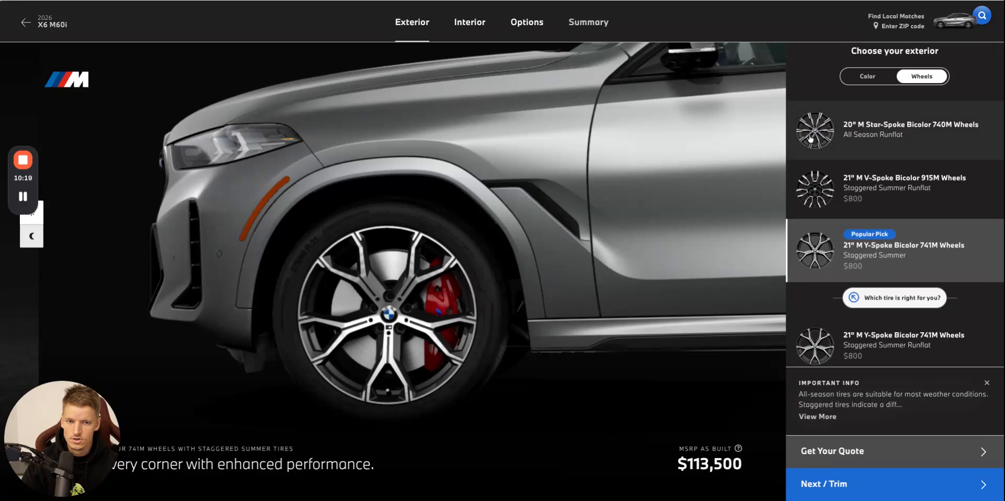
On the BMW website, switch the build to the 20" M Star-Spoke Bicolor 740M wheels and view the Alpine White car enlarged.
left_click(791, 160)
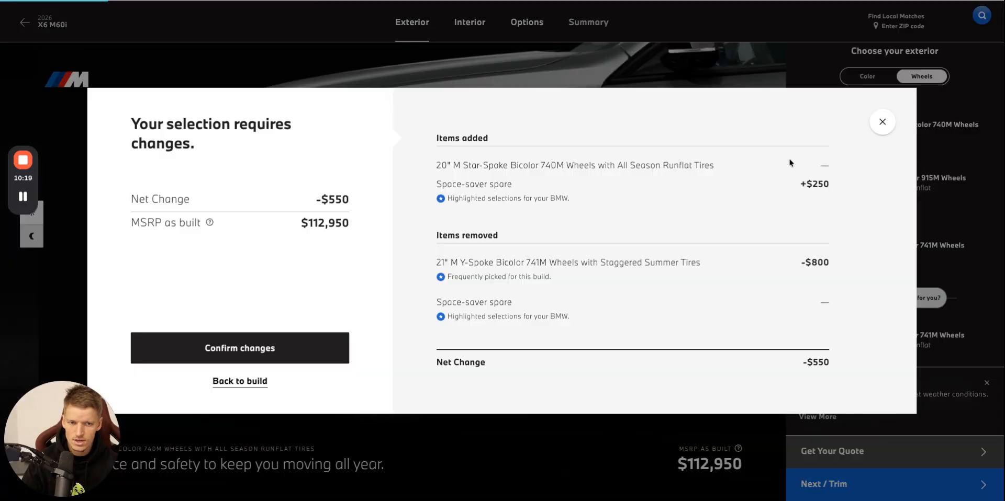
left_click(275, 348)
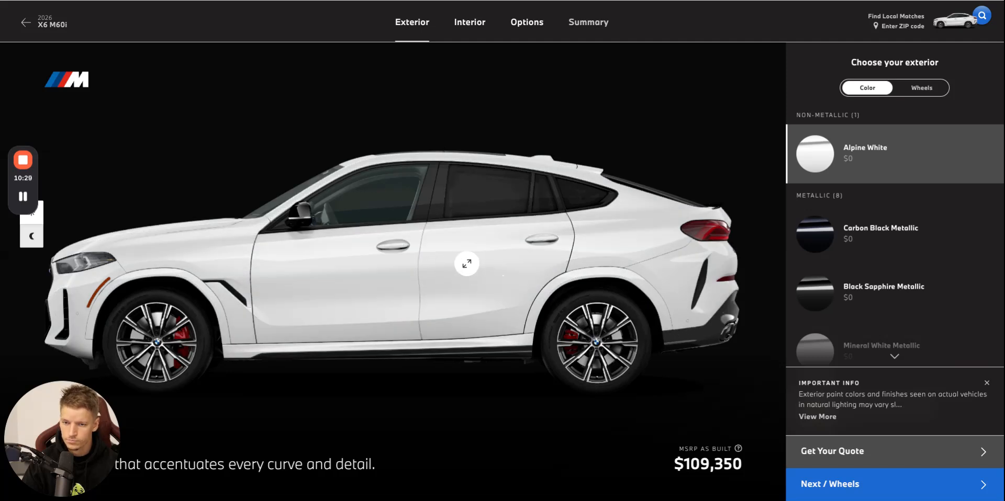
left_click(466, 264)
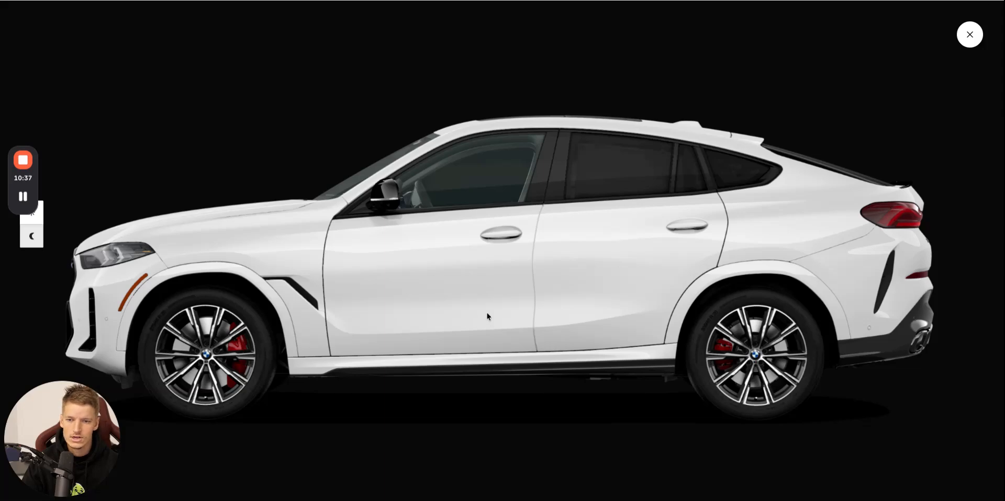
left_click(968, 34)
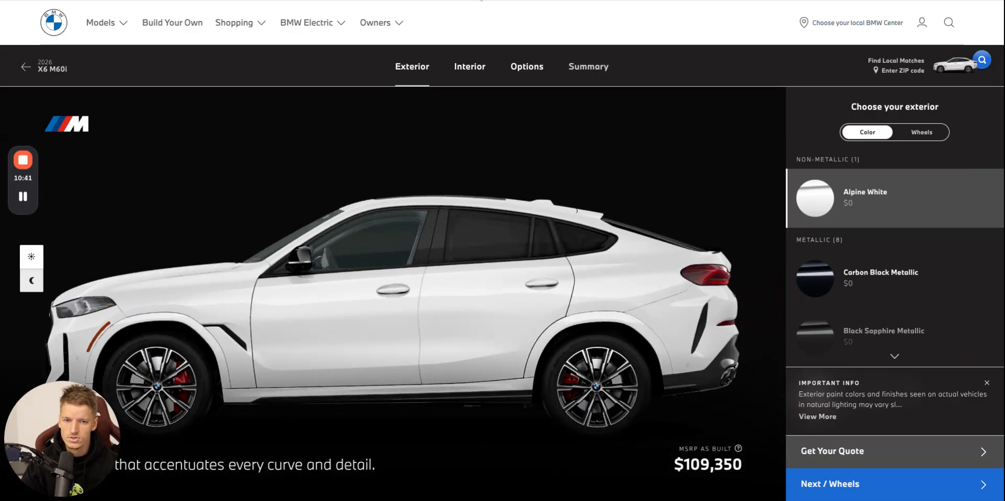
Switch back to HeadQ and auto-generate the product's variations from the Choose your color option only.
left_click(482, 0)
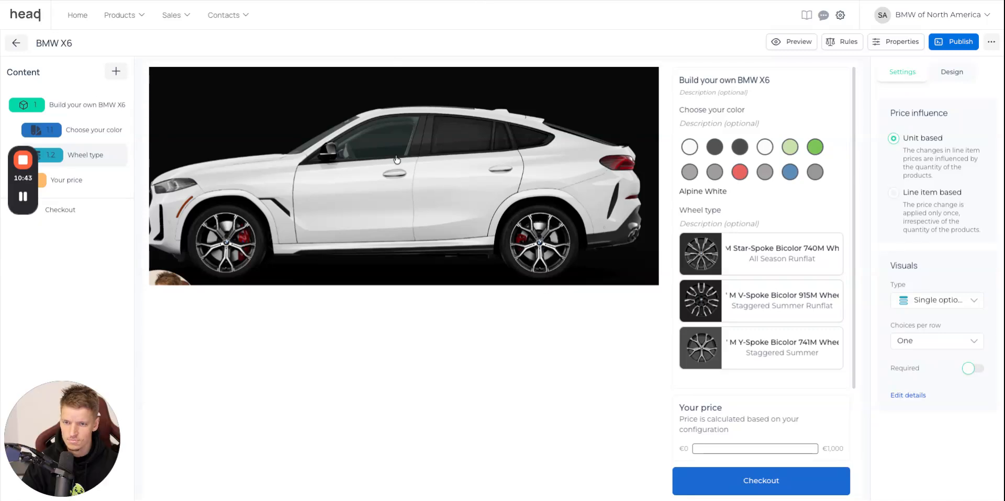
left_click(400, 181)
left_click(923, 20)
left_click(895, 64)
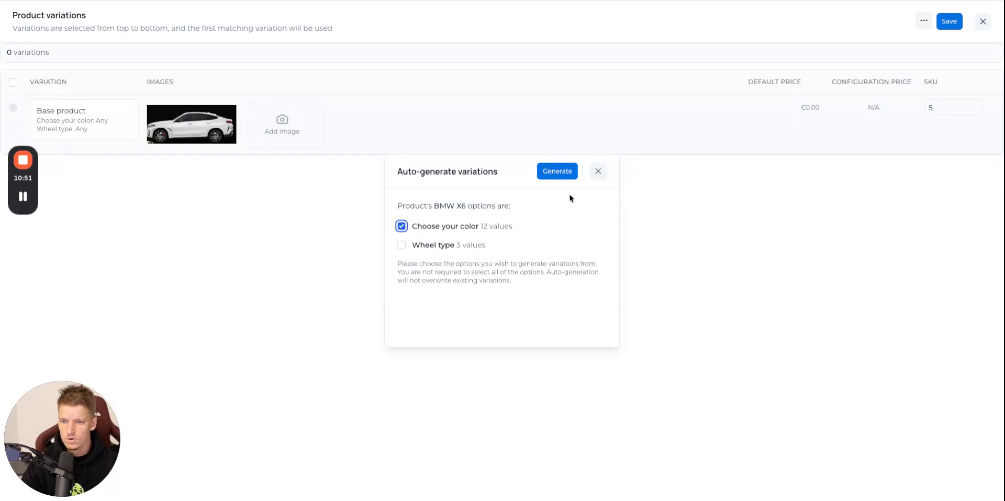
left_click(555, 172)
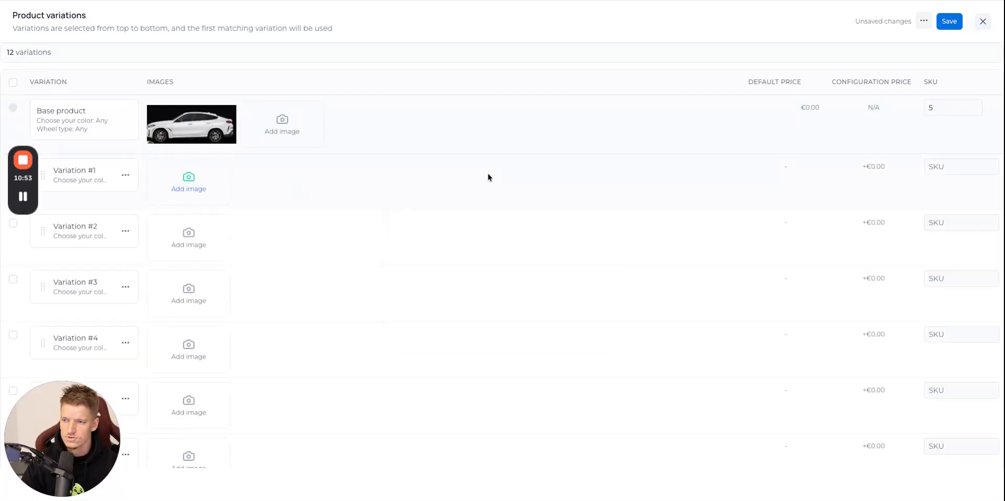
Try to assign the white car picture from the media library to Variation #1 and save the product variations.
left_click(189, 185)
left_click(488, 146)
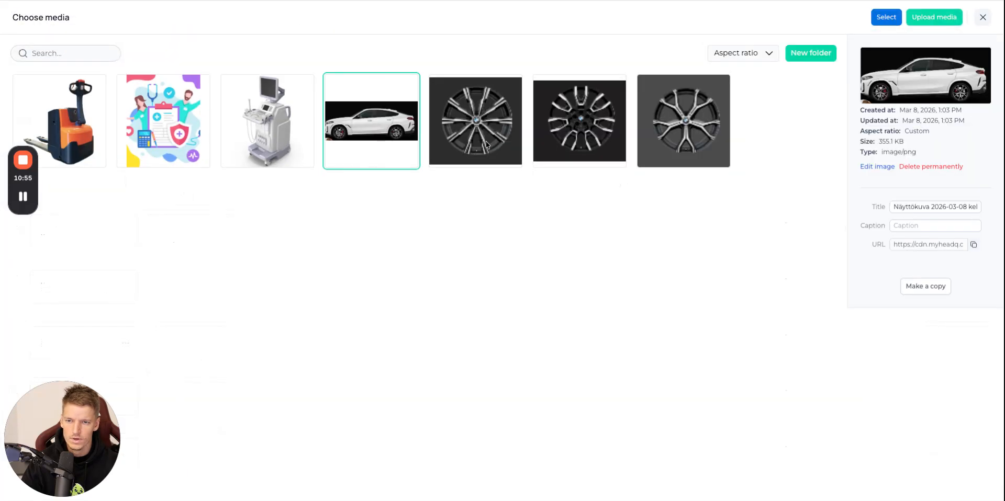
left_click(886, 17)
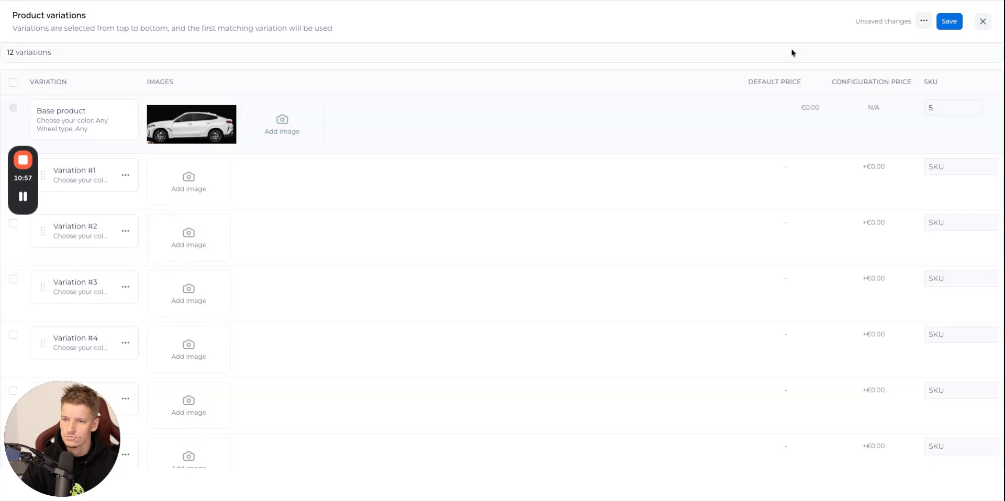
left_click(959, 24)
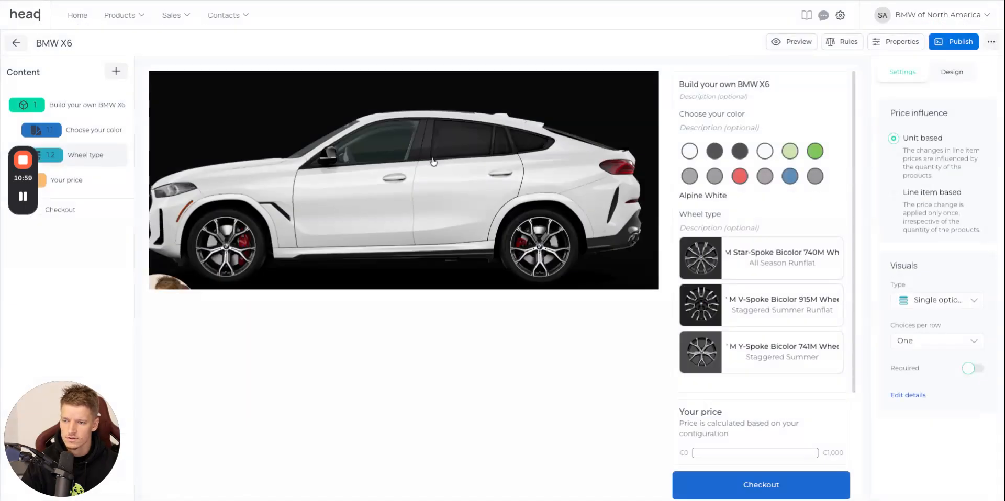
Reopen the product variations and set the existing white car picture as the image of Variation #1.
left_click(433, 162)
left_click(193, 204)
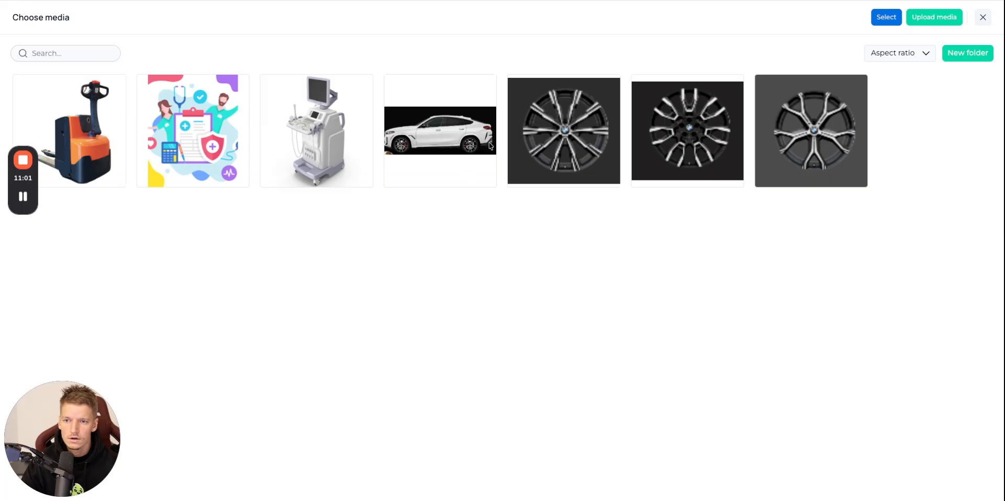
left_click(467, 146)
left_click(890, 16)
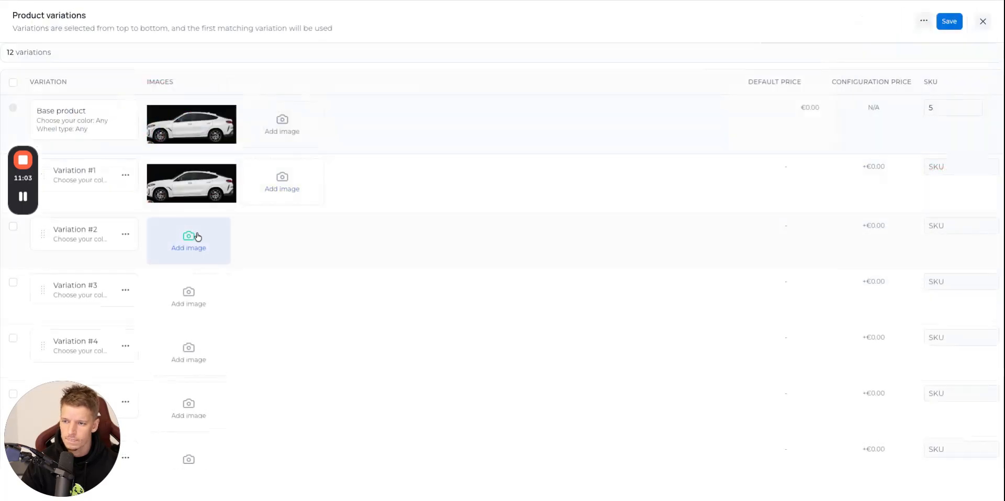
Upload a picture of the Carbon Black Metallic car from the BMW website as the image of Variation #2.
left_click(187, 248)
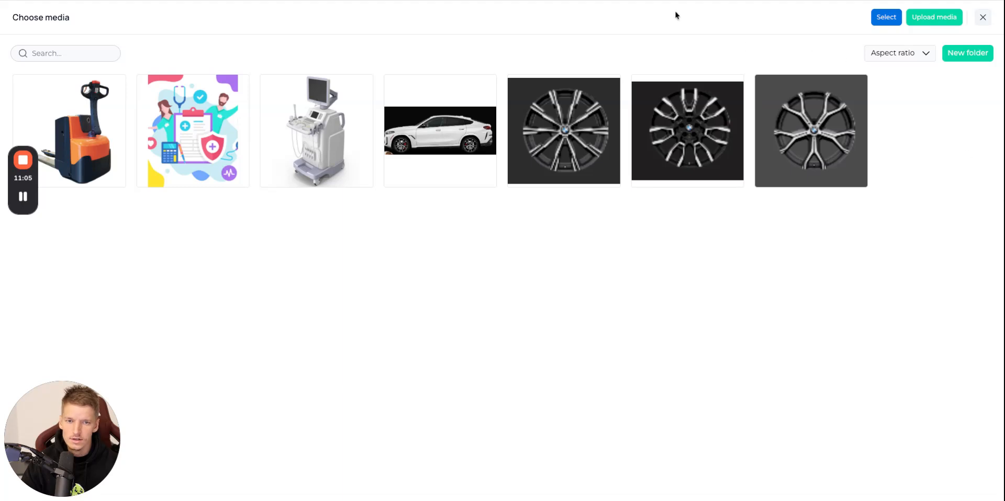
left_click(985, 18)
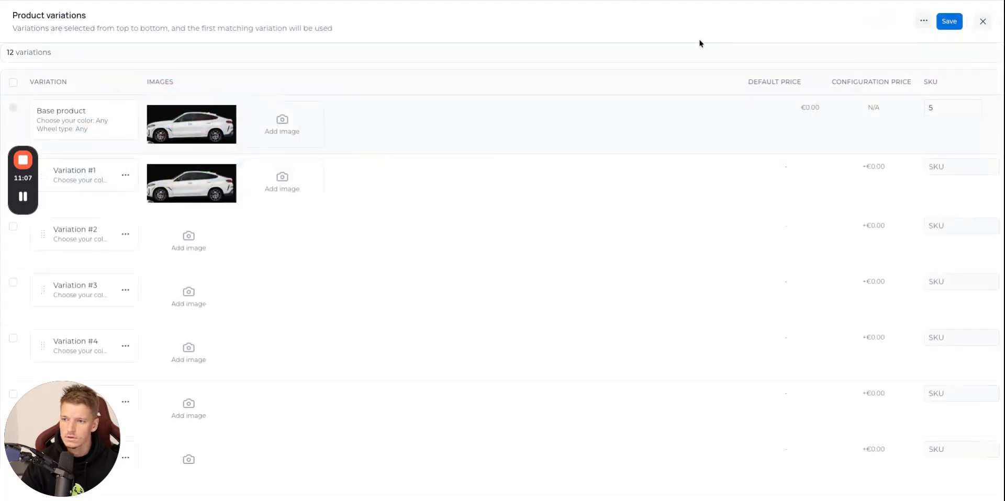
left_click(556, 0)
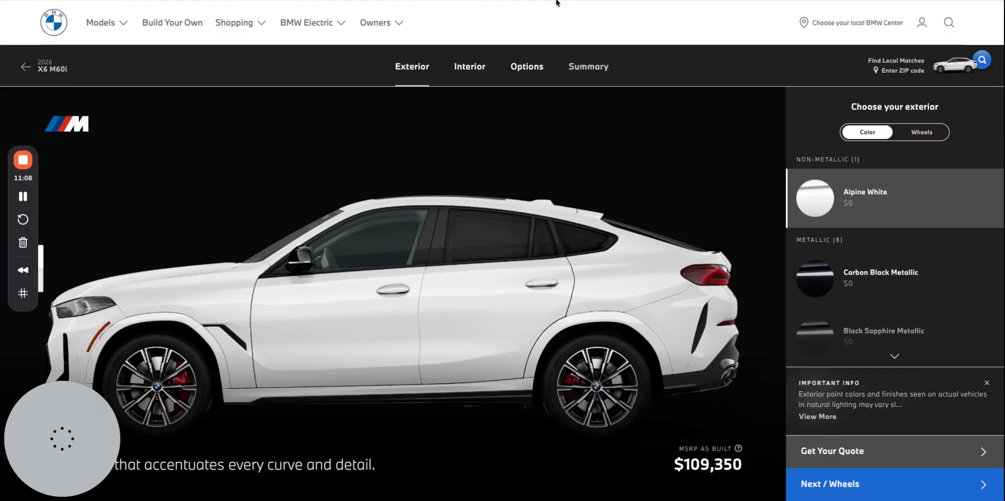
left_click(923, 283)
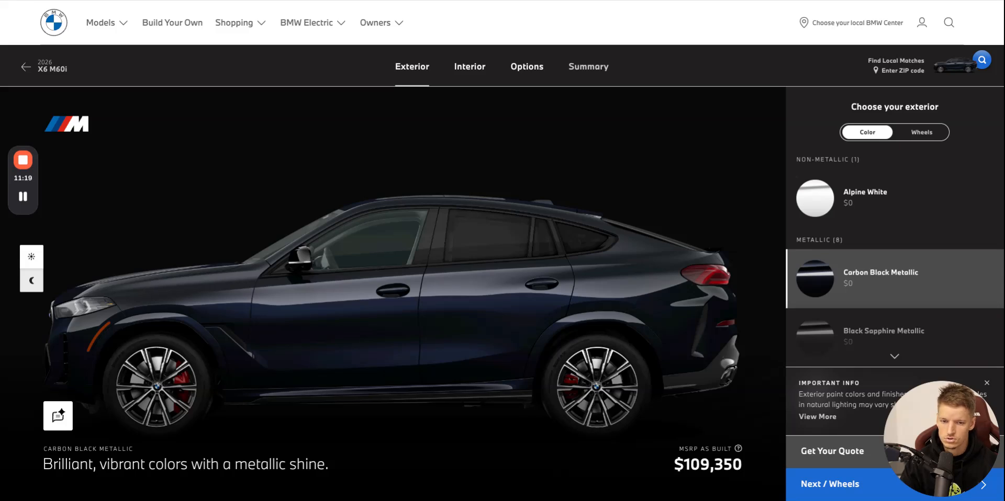
key("ctrl+Tab")
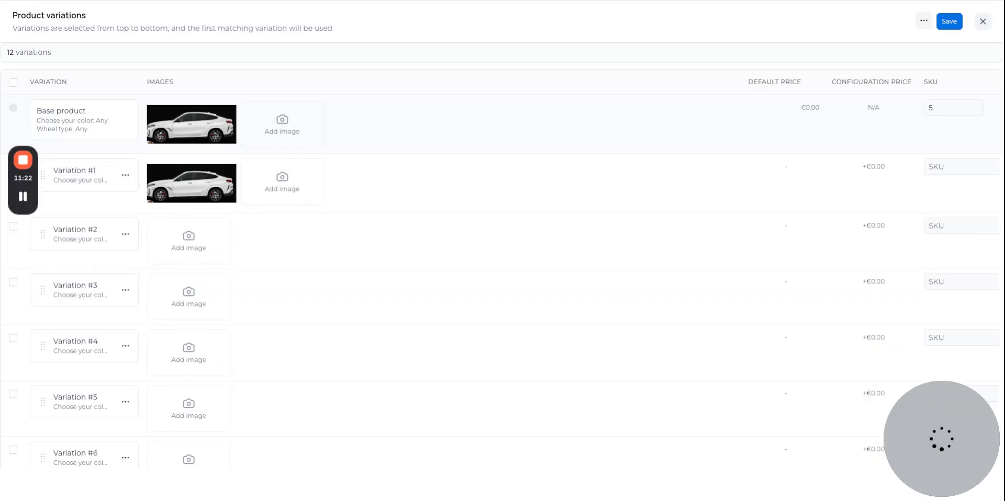
left_click_drag(879, 466, 196, 246)
Upload a picture of the Black Sapphire Metallic car from the BMW website as the image of Variation #3.
key("ctrl+Tab")
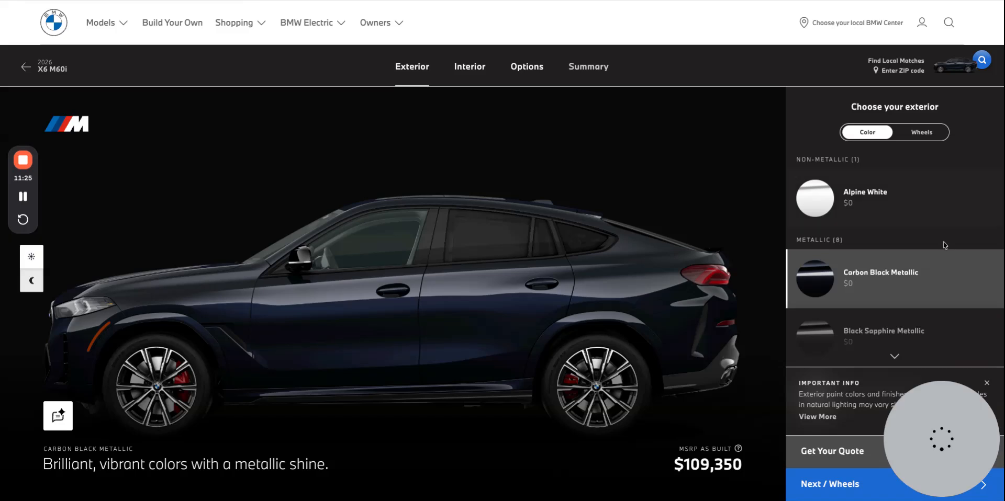
scroll(905, 257, "down", 1)
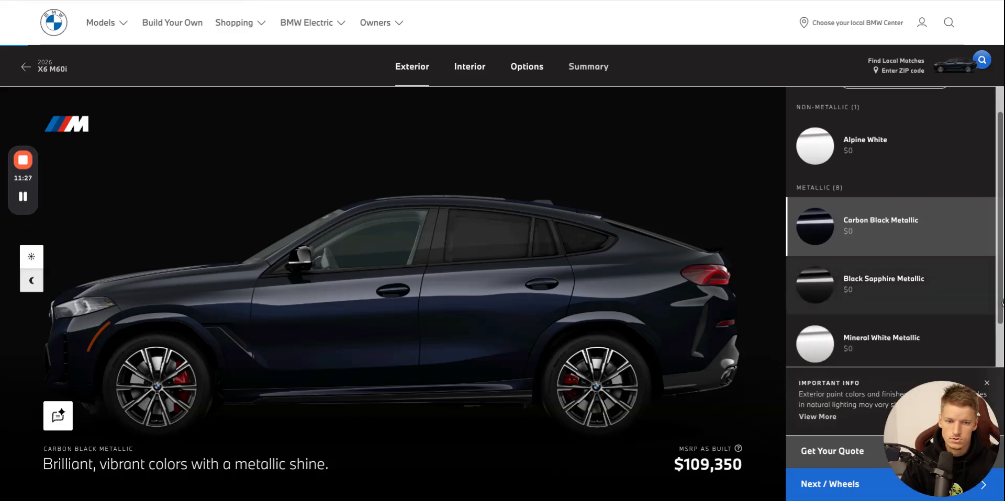
left_click(889, 283)
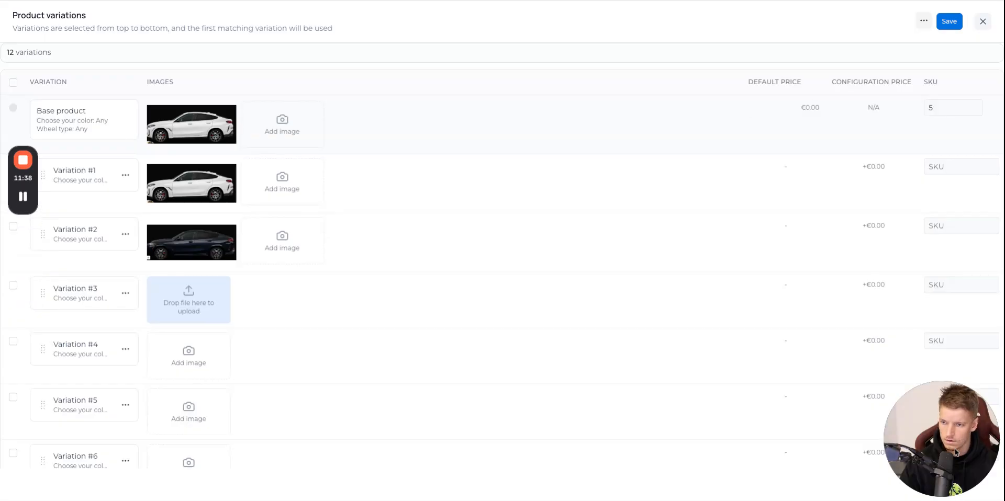
left_click_drag(954, 448, 190, 301)
Upload a picture of the Mineral White Metallic car from the BMW website as the image of Variation #4.
left_click(232, 1)
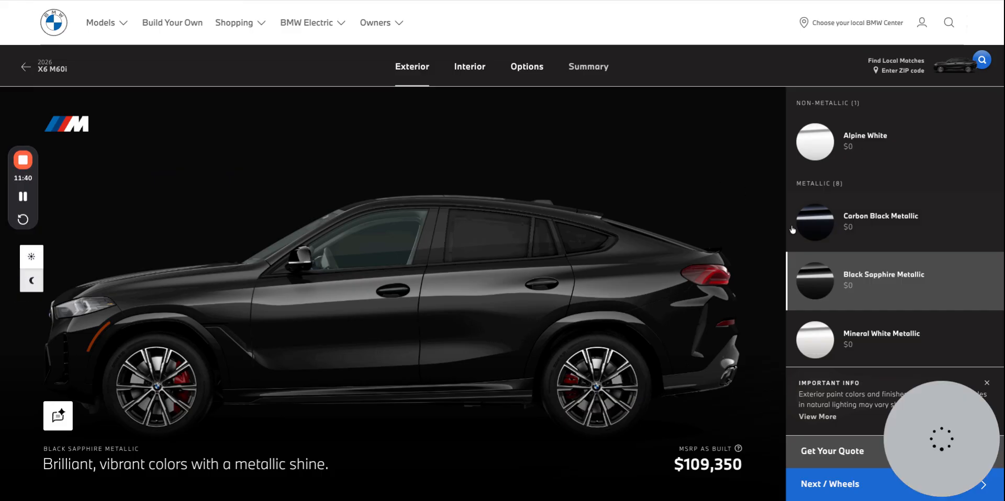
left_click(833, 346)
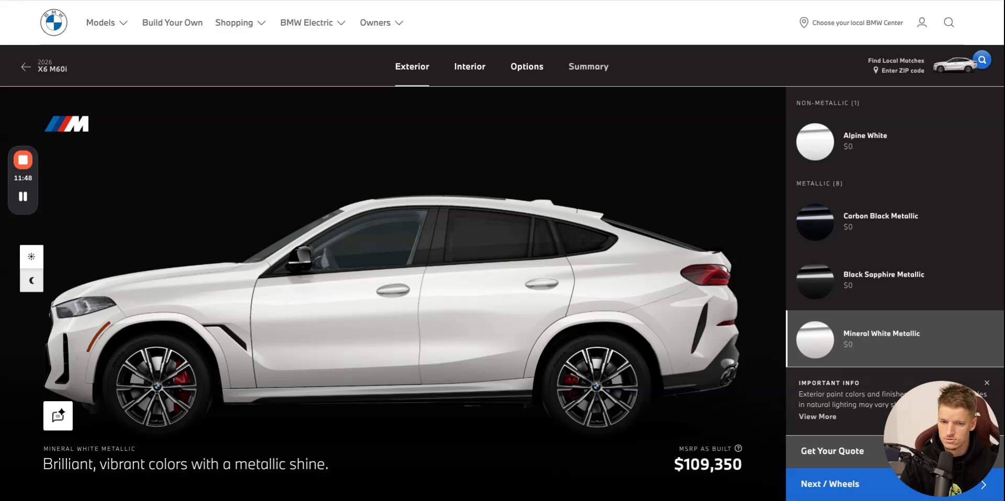
left_click(259, 1)
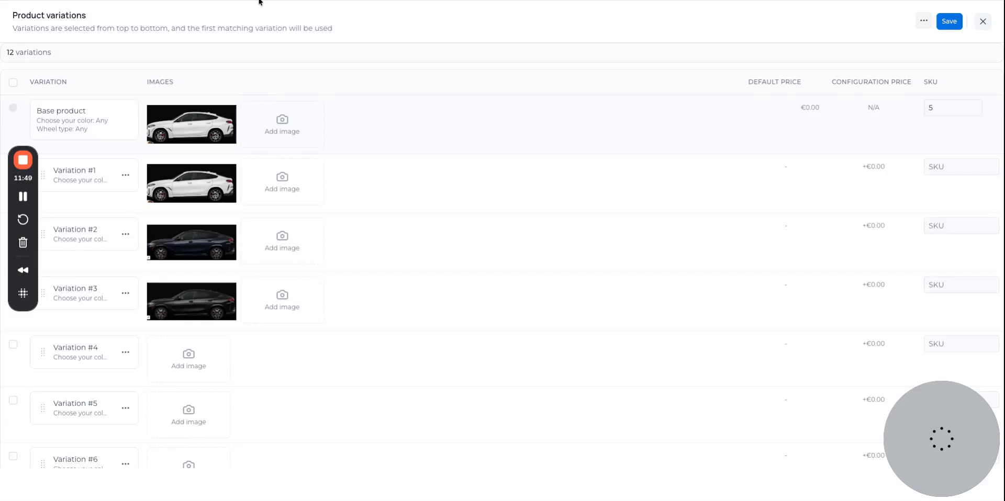
left_click_drag(999, 470, 189, 359)
left_click_drag(999, 470, 193, 359)
Upload a picture of the Manhattan Green Metallic car from the BMW website as the image of Variation #5.
scroll(418, 306, "down", 1)
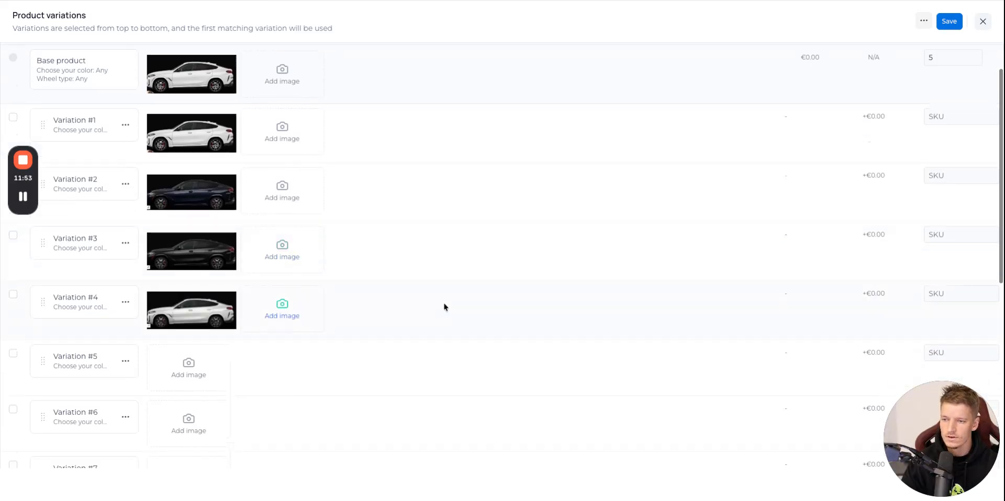
left_click(340, 1)
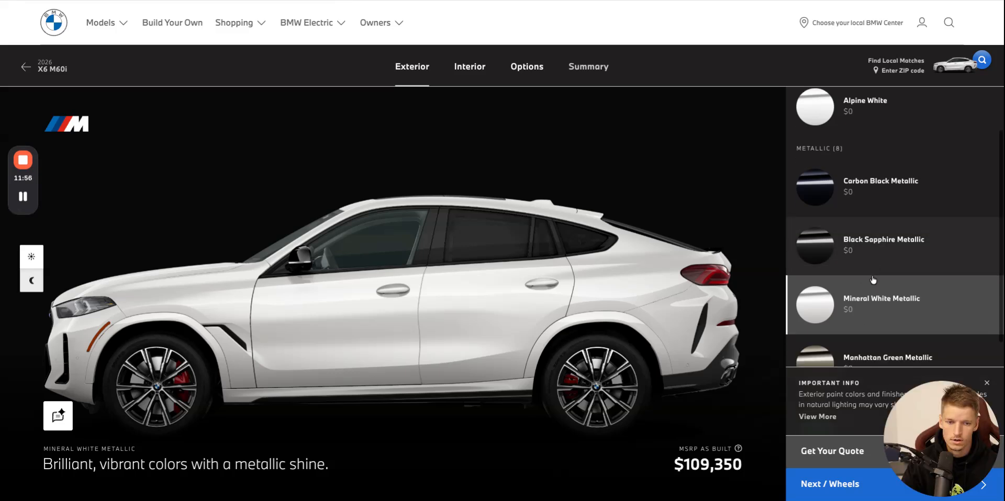
scroll(872, 280, "down", 1)
left_click(872, 295)
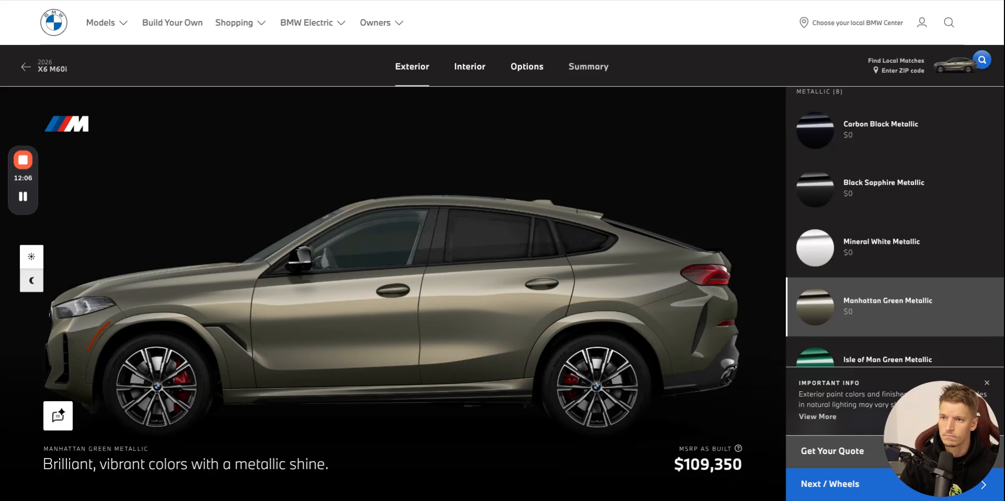
key("ctrl+Tab")
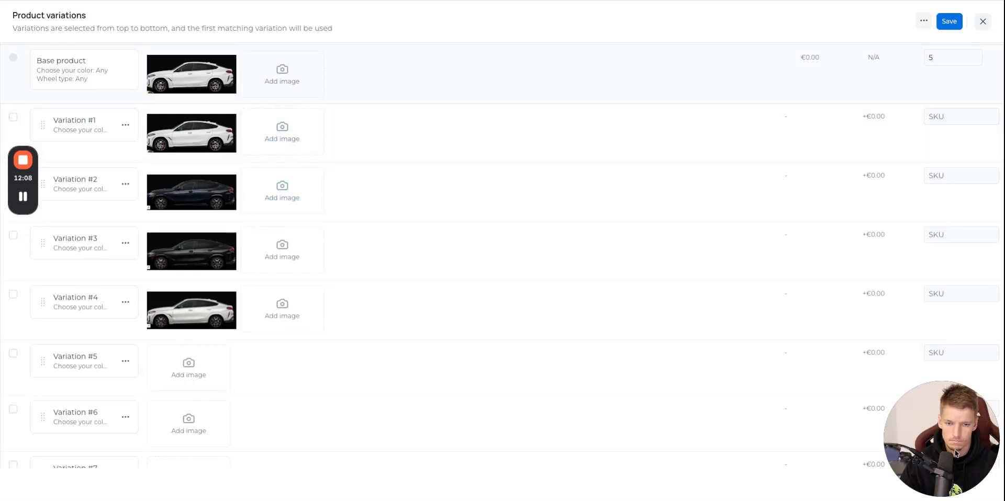
left_click_drag(954, 454, 189, 368)
Upload a picture of the Isle of Man Green Metallic car from the BMW website as the image of Variation #6.
scroll(190, 367, "down", 3)
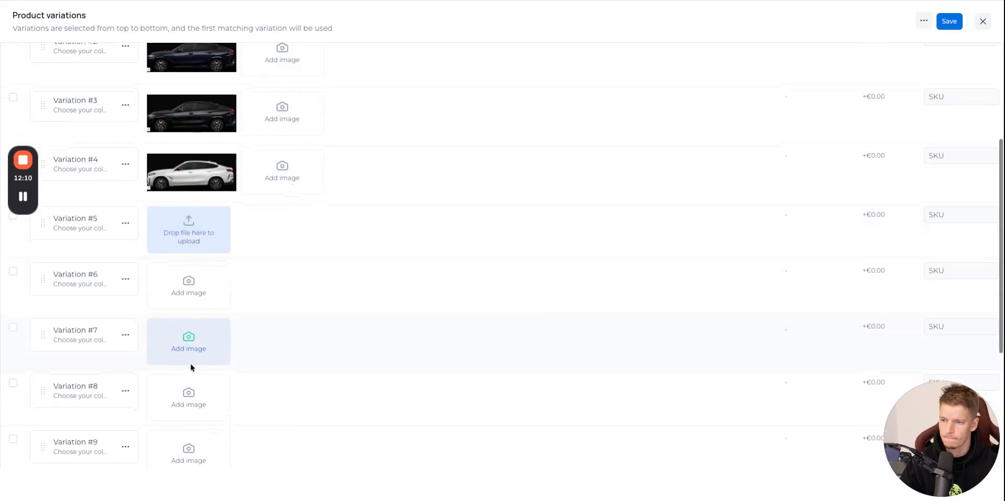
left_click(198, 0)
scroll(909, 258, "down", 2)
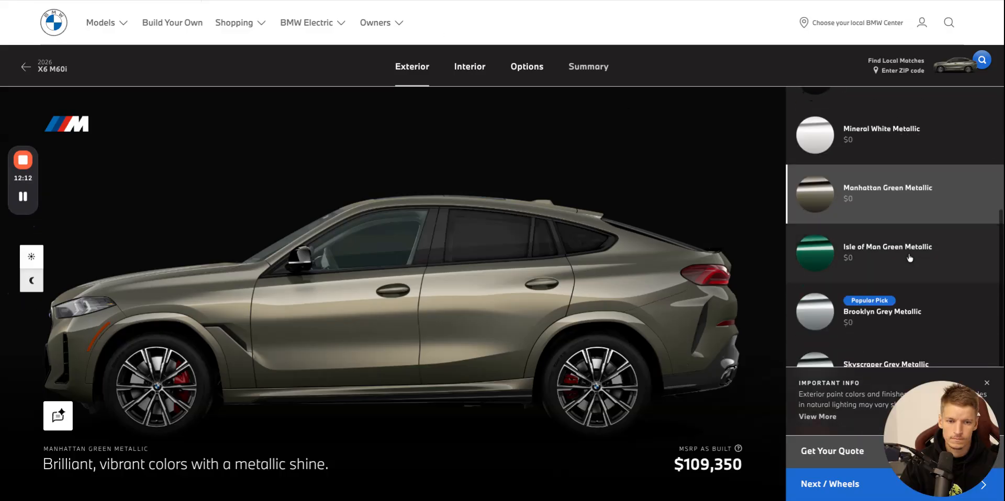
left_click(908, 256)
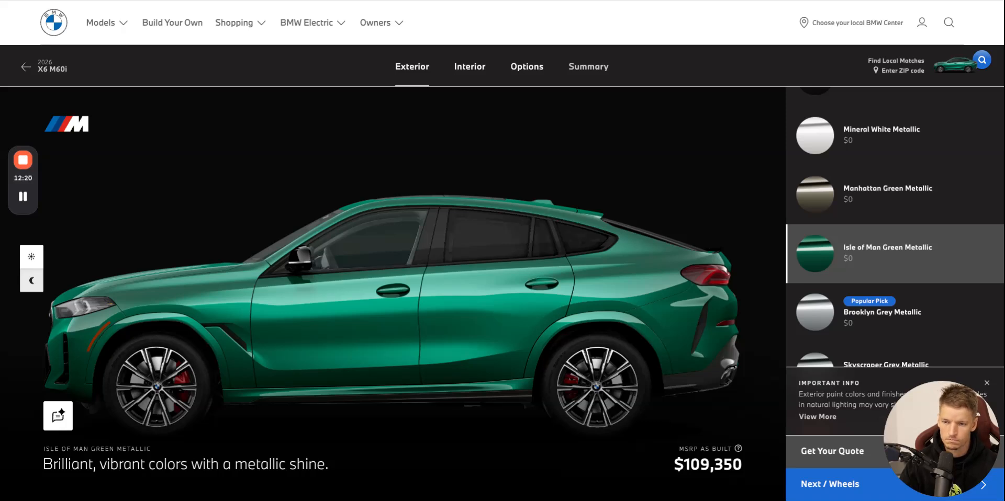
key("ctrl+Tab")
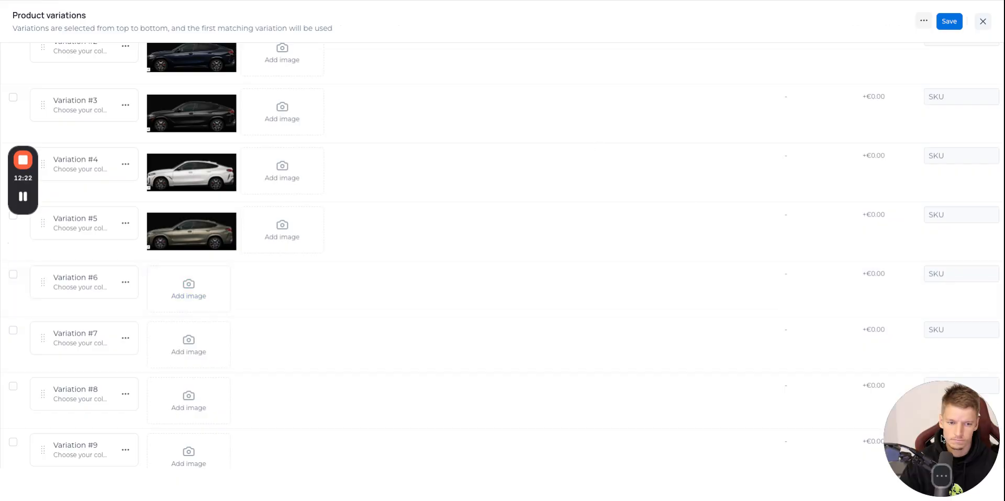
left_click_drag(943, 454, 188, 288)
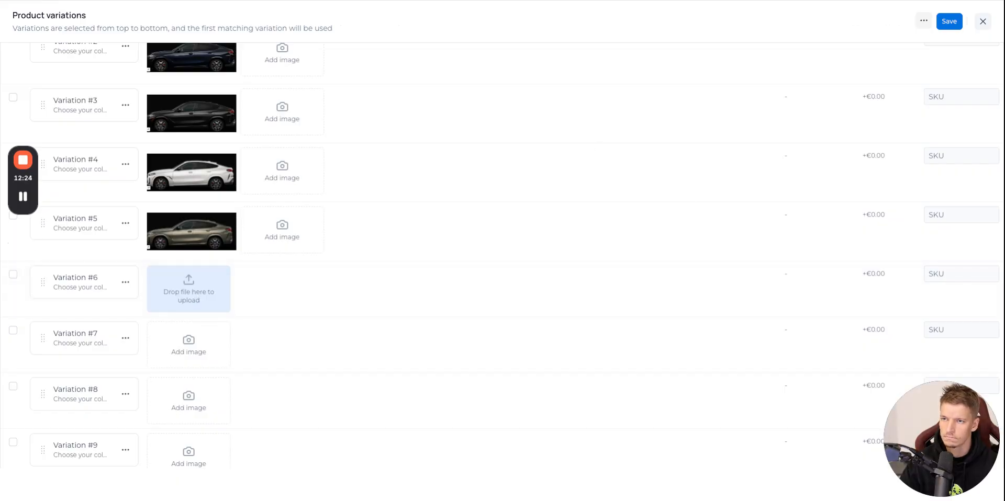
Upload a picture of the Brooklyn Grey Metallic car from the BMW website as the image of Variation #7.
key("ctrl+shift+Tab")
left_click(829, 315)
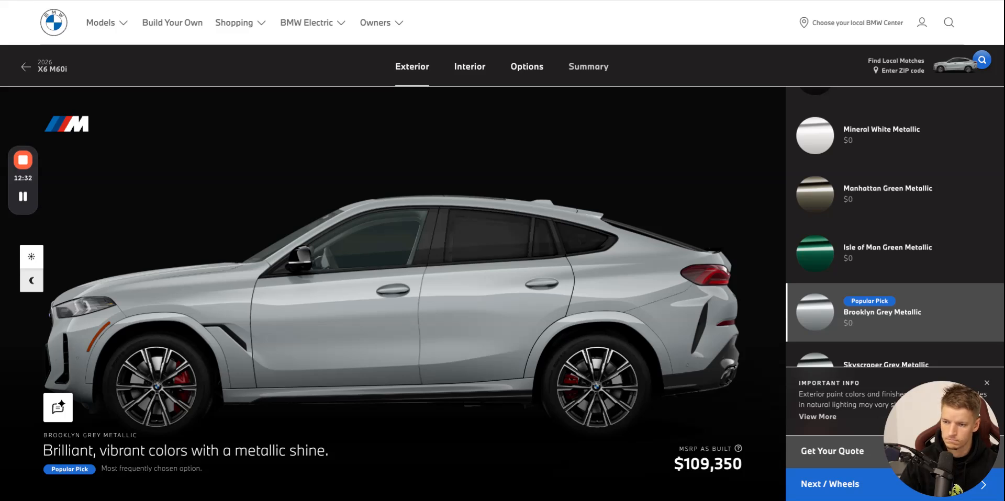
key("ctrl+Tab")
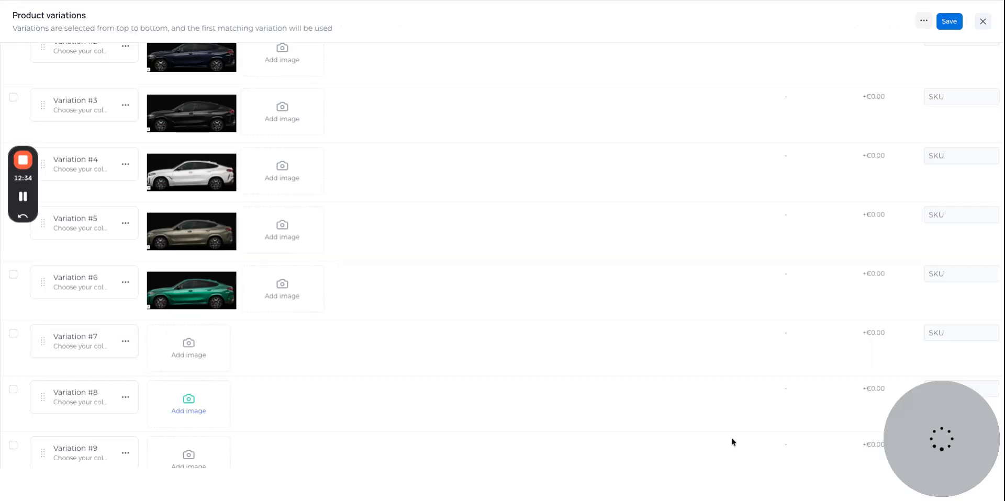
left_click_drag(891, 468, 189, 334)
Upload a picture of the Skyscraper Grey Metallic car from the BMW website as the image of Variation #8.
key("ctrl+Tab")
scroll(891, 270, "down", 1)
left_click(923, 272)
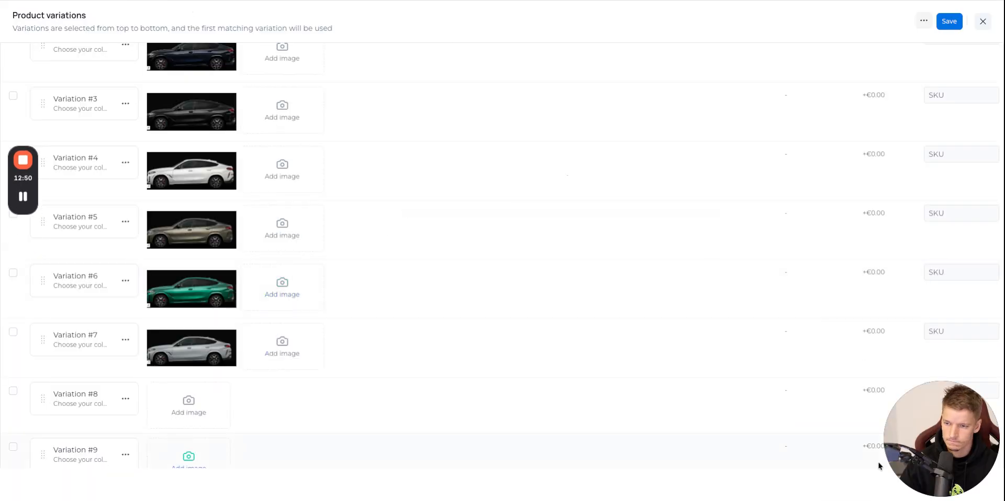
left_click_drag(878, 466, 159, 399)
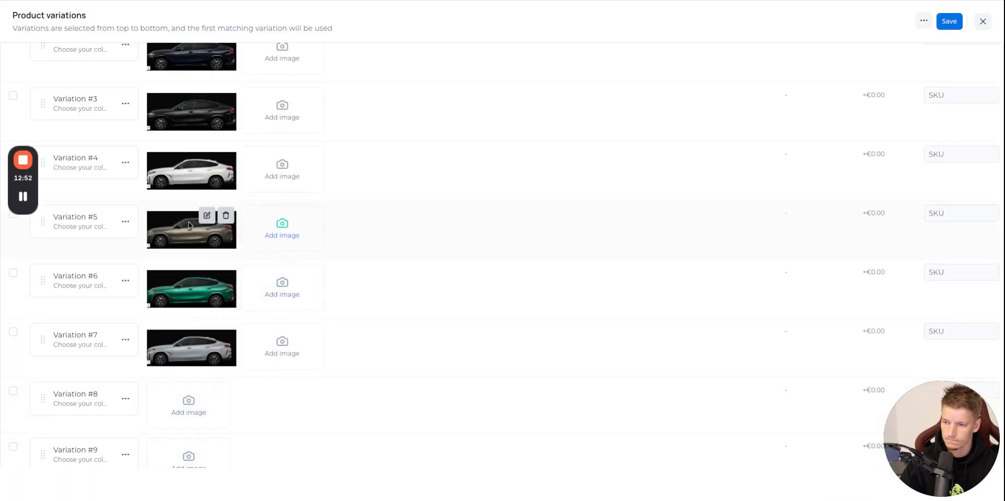
Upload a picture of the Aventurin Red Metallic car from the BMW website as the image of Variation #9.
scroll(188, 226, "down", 2)
left_click(213, 1)
scroll(890, 297, "down", 1)
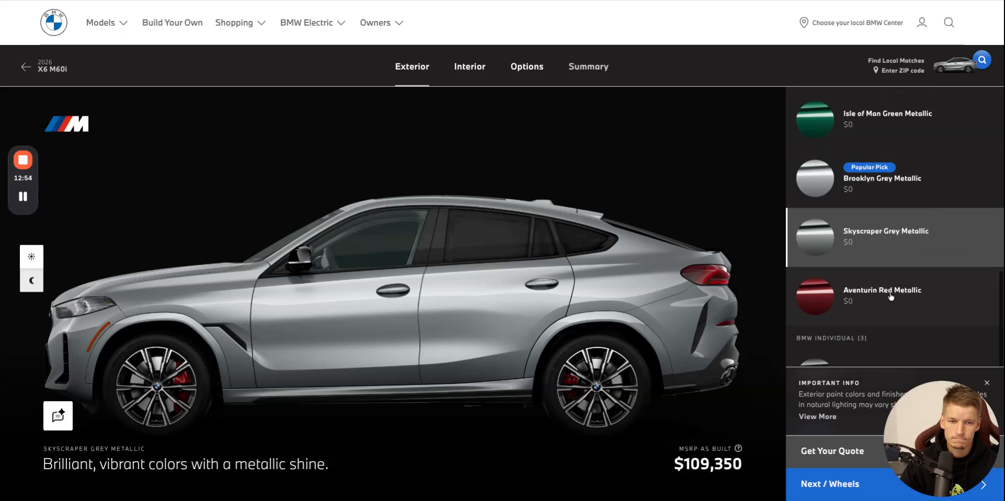
left_click(890, 296)
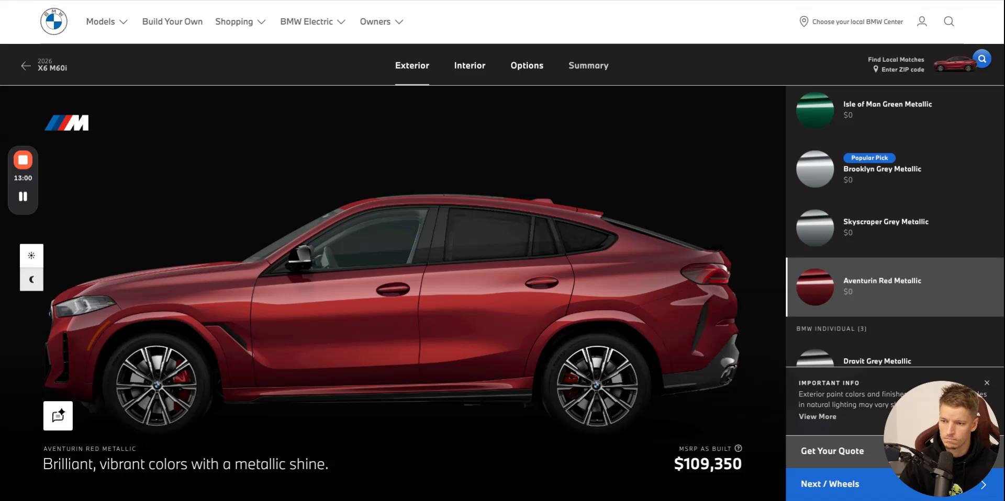
left_click(386, 4)
left_click_drag(929, 497, 187, 370)
Upload a picture of the Dravit Grey Metallic car from the BMW website as the image of Variation #10.
scroll(245, 361, "down", 3)
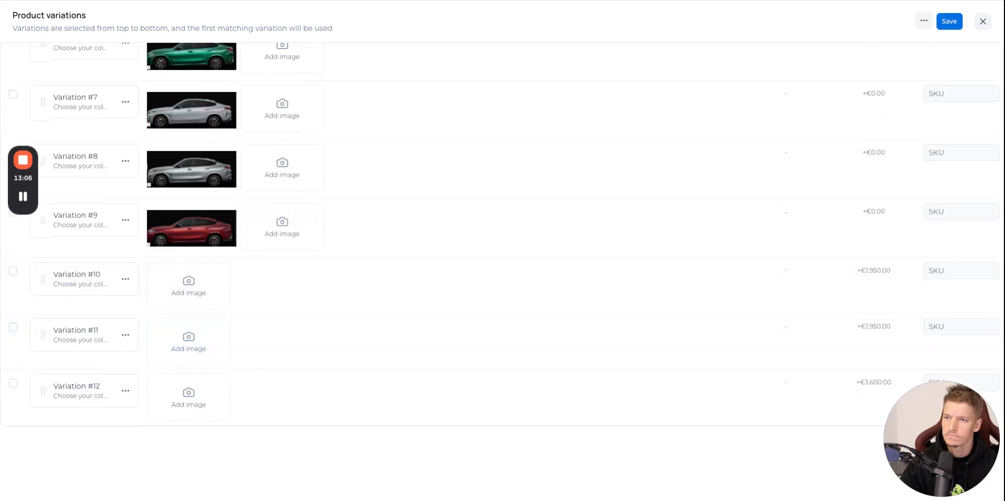
left_click(471, 2)
scroll(888, 342, "down", 2)
left_click(902, 244)
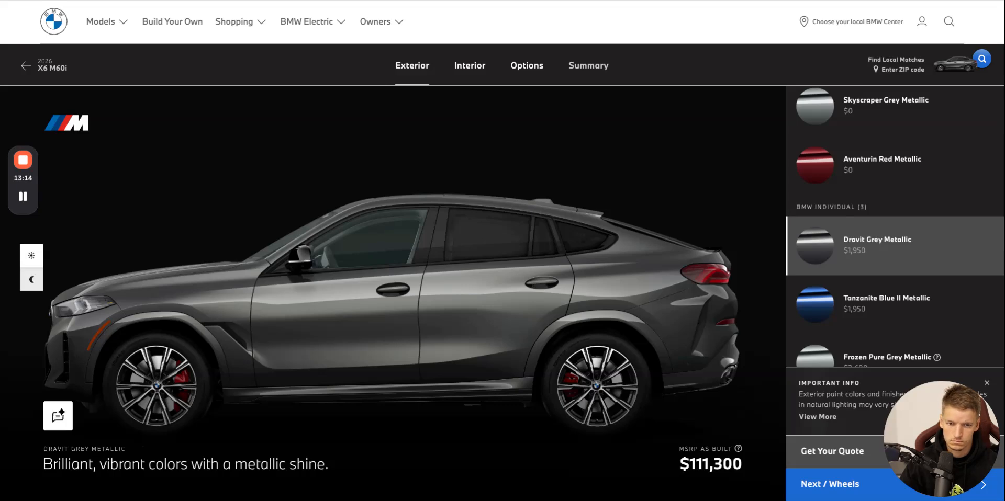
left_click(537, 2)
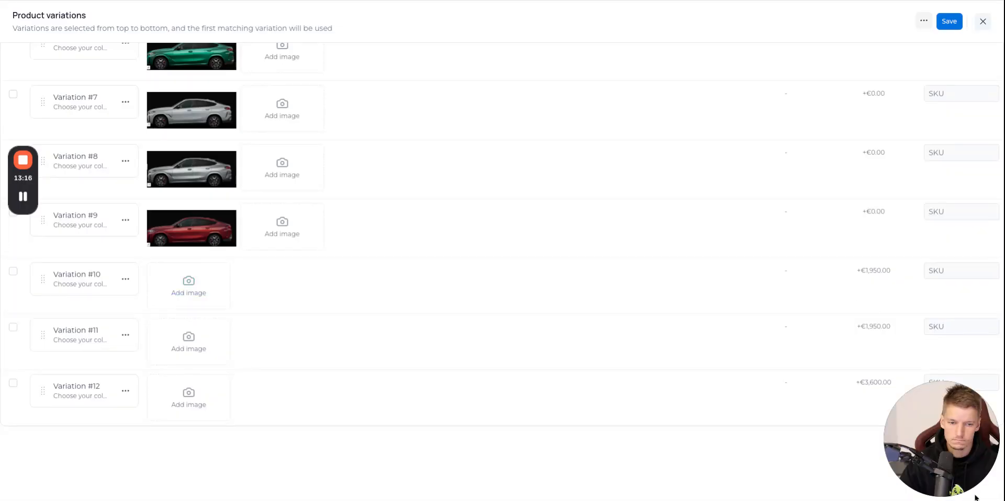
left_click_drag(189, 312, 189, 313)
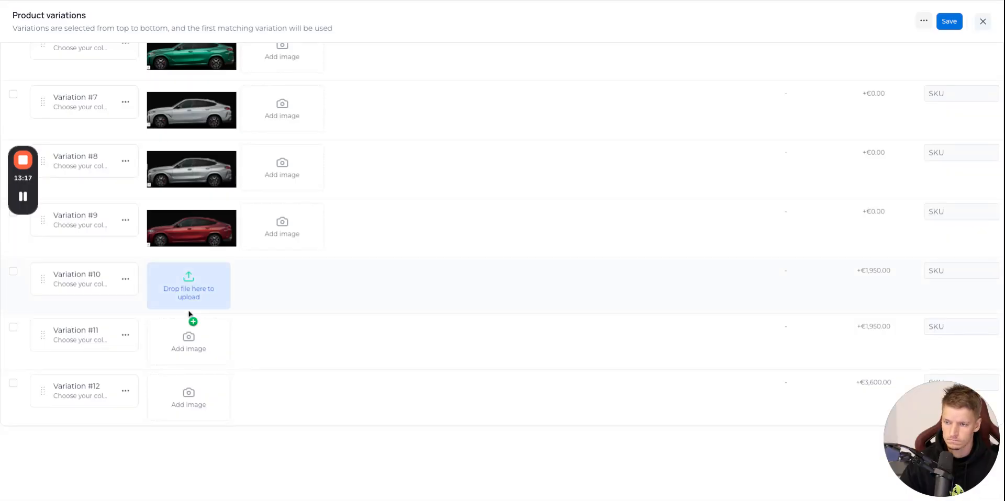
Upload a picture of the Tanzanite Blue II Metallic car from the BMW website as the image of Variation #11.
left_click(234, 2)
left_click(847, 303)
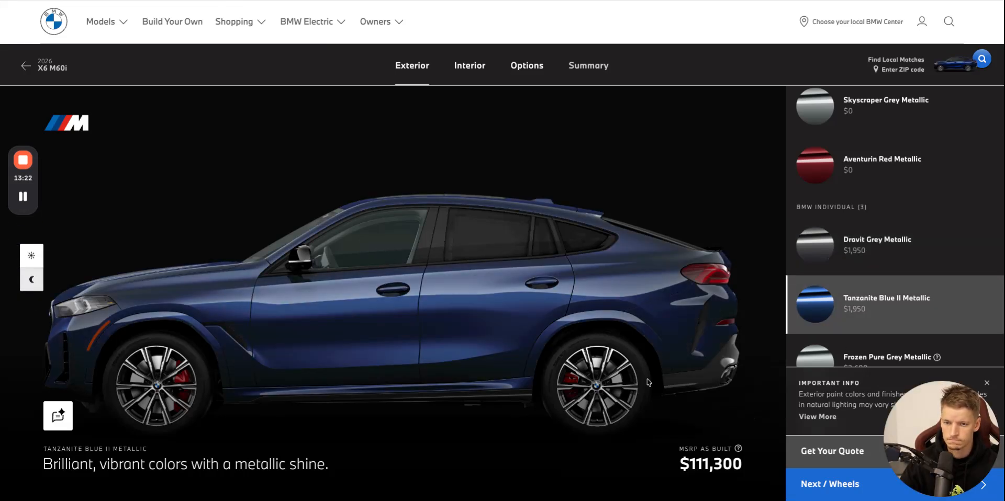
scroll(624, 372, "down", 1)
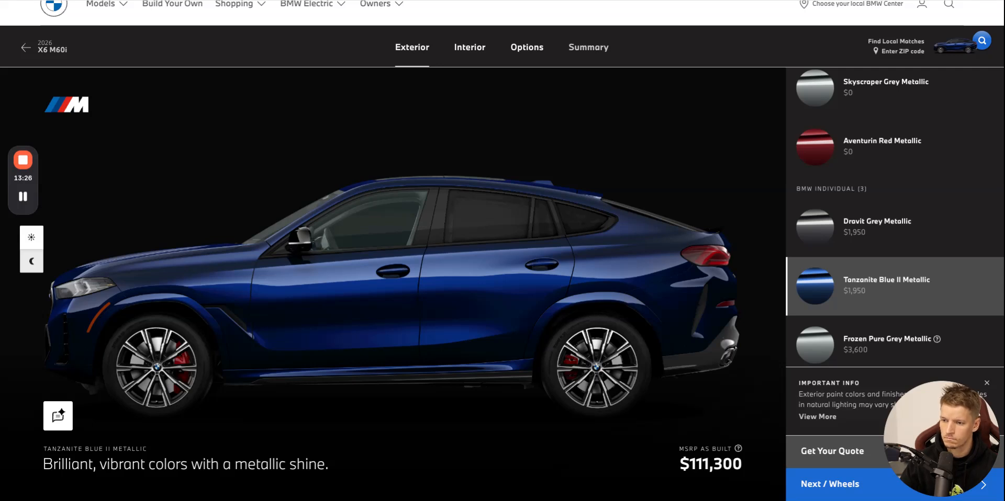
left_click(428, 1)
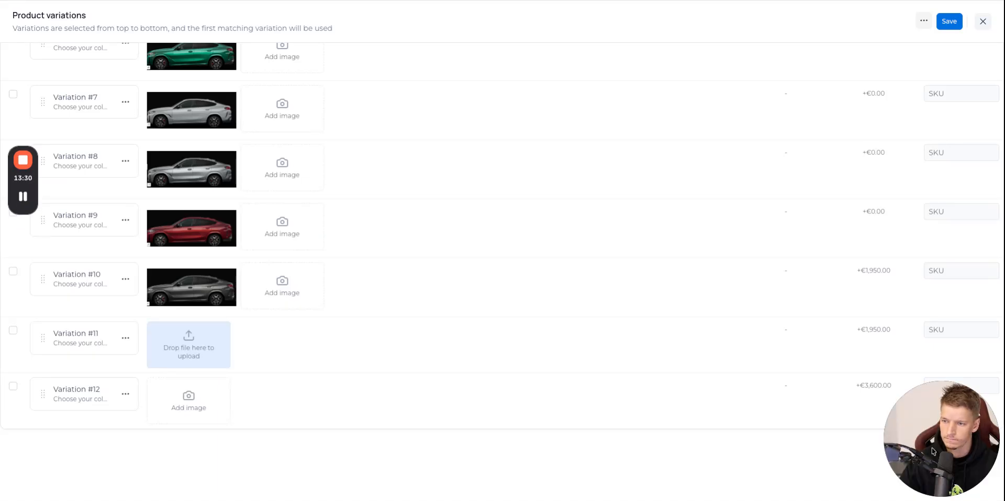
Upload a picture of the Frozen Pure Grey Metallic car from the BMW website as Variation #12's image and save the product variations.
left_click(335, 1)
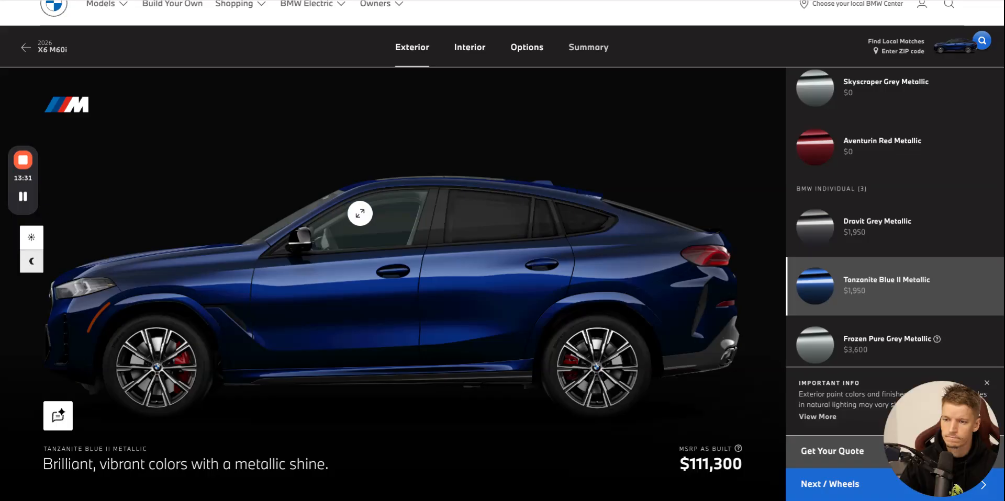
left_click(884, 343)
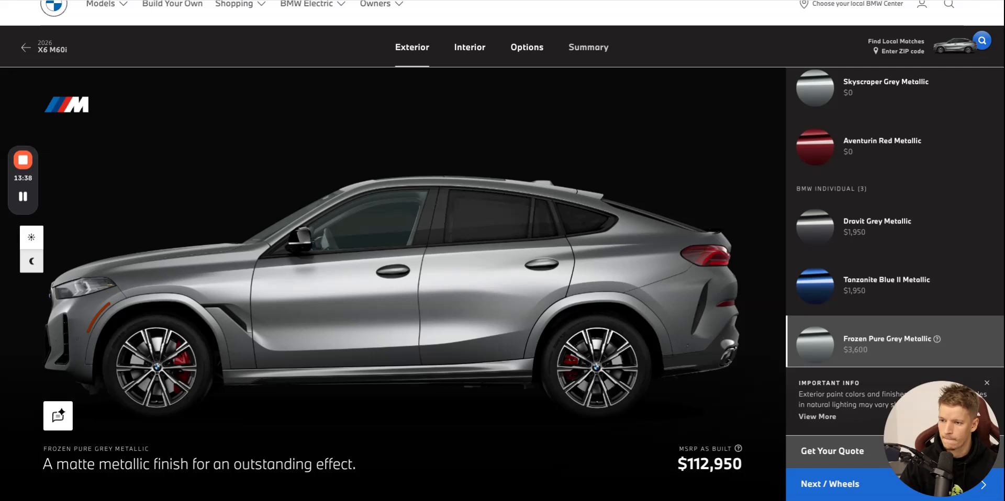
left_click(489, 1)
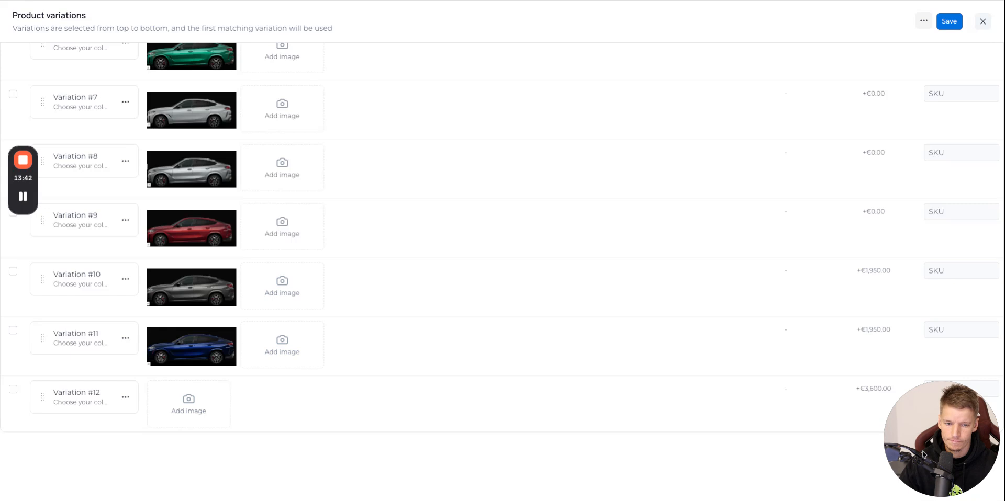
left_click_drag(172, 410, 228, 399)
left_click(949, 22)
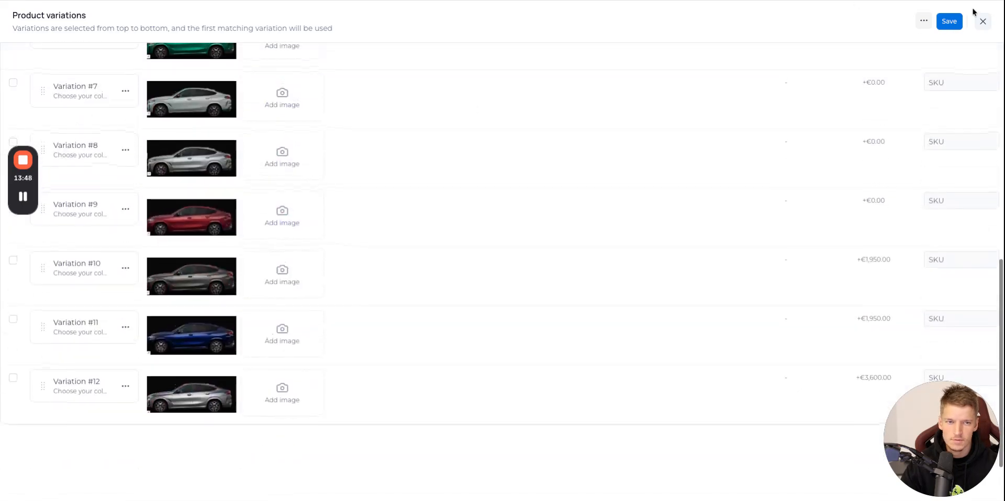
left_click(982, 21)
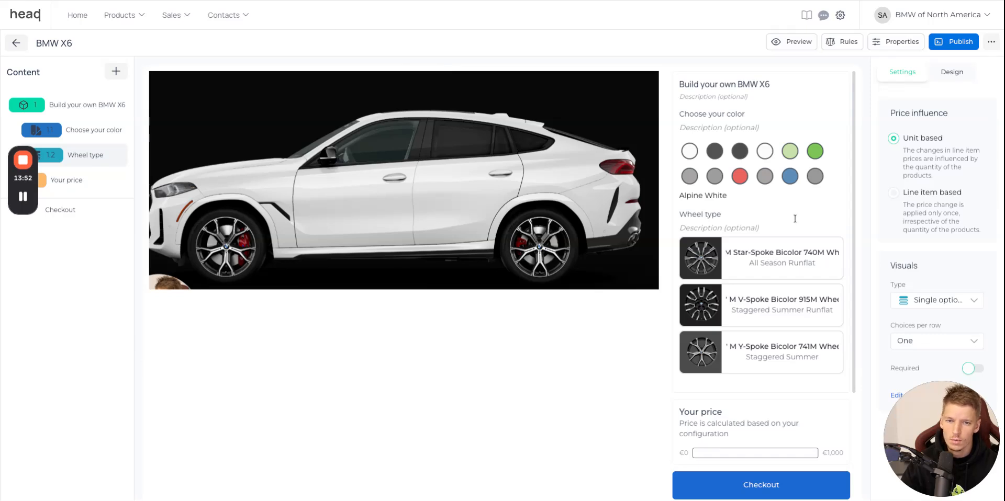
Examine the interior trim and upholstery choices for the X6 M60i on the BMW website.
left_click(529, 1)
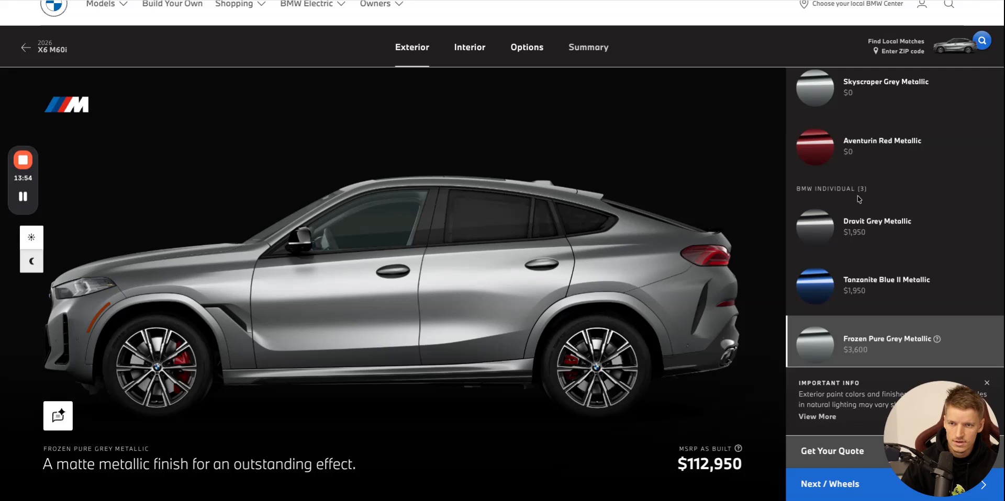
left_click(470, 56)
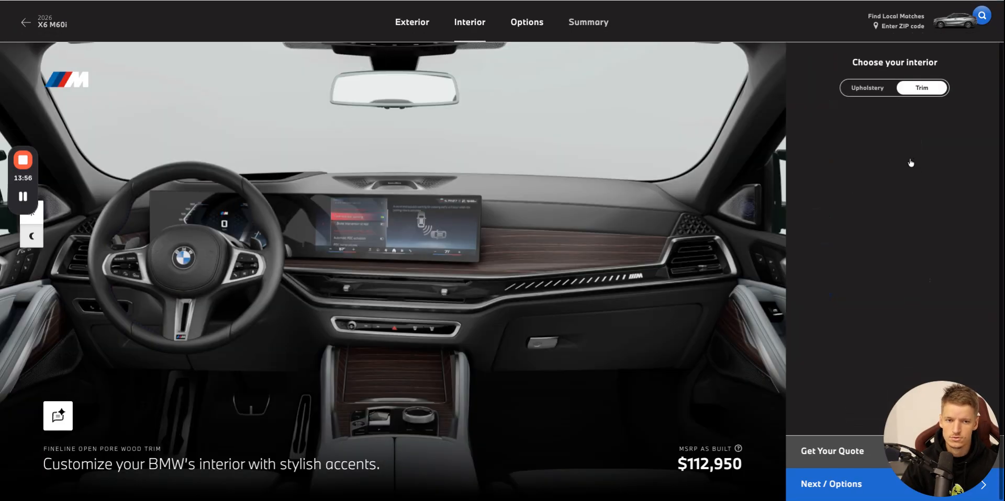
scroll(924, 173, "down", 3)
scroll(923, 175, "up", 3)
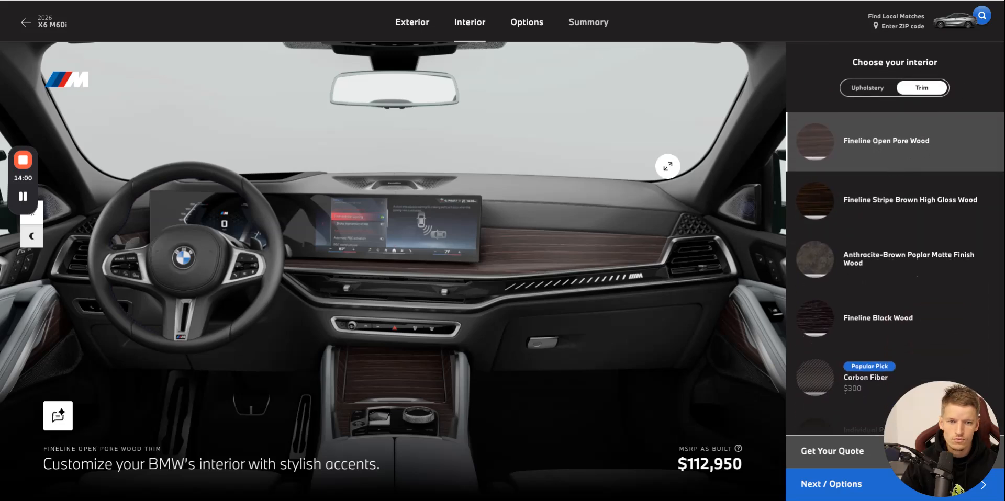
left_click(871, 93)
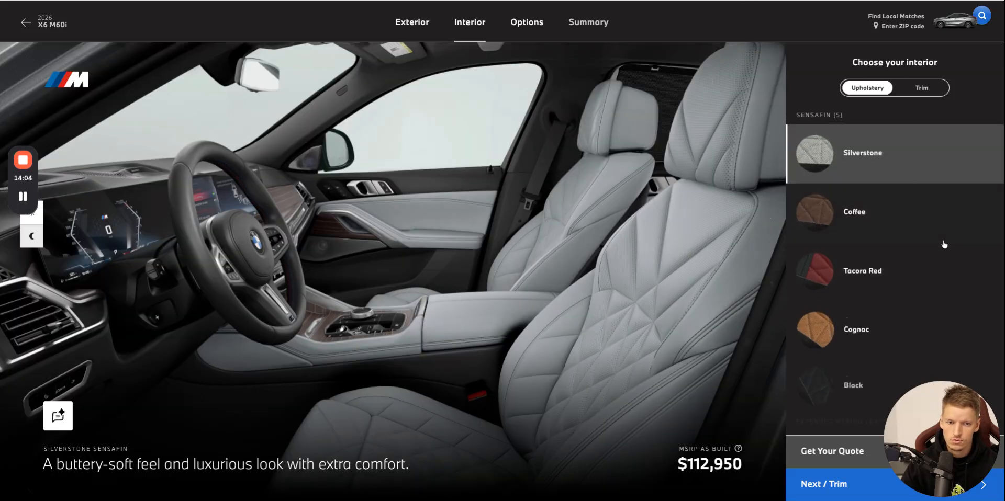
scroll(944, 244, "down", 5)
scroll(944, 244, "up", 5)
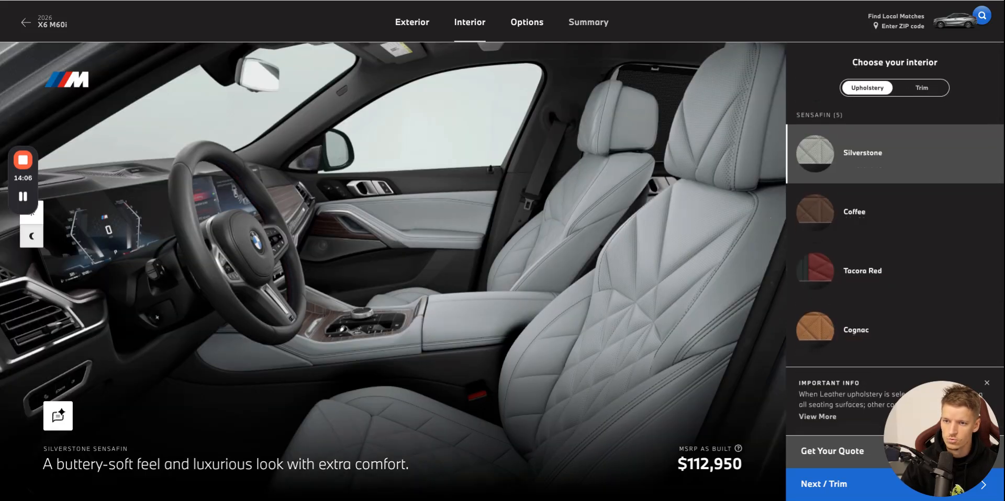
Create a new HeadQ product named Interior Upholstery, taking the option name from the BMW website.
left_click(79, 1)
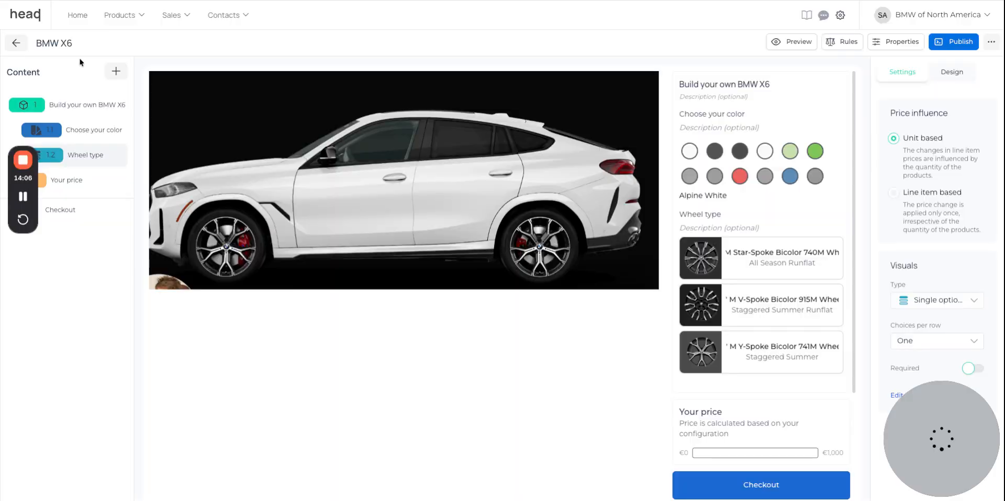
left_click(118, 20)
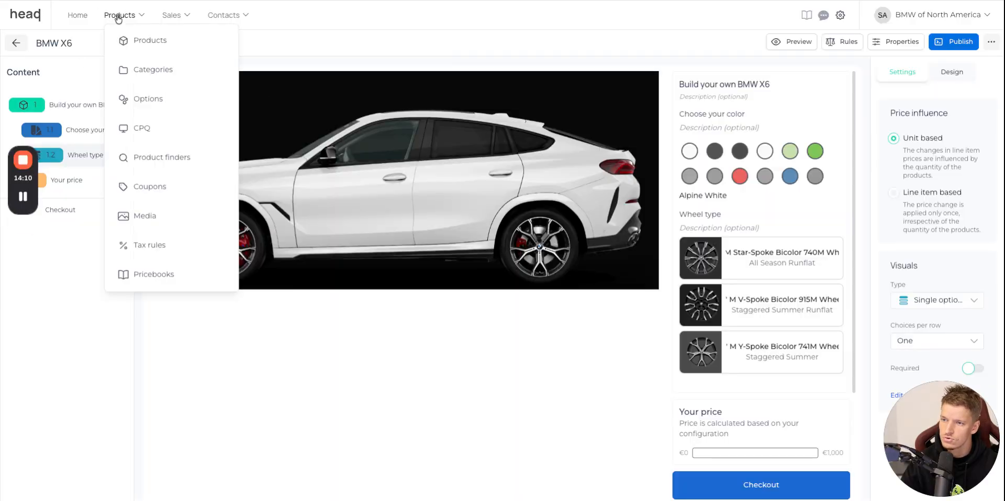
left_click(173, 42)
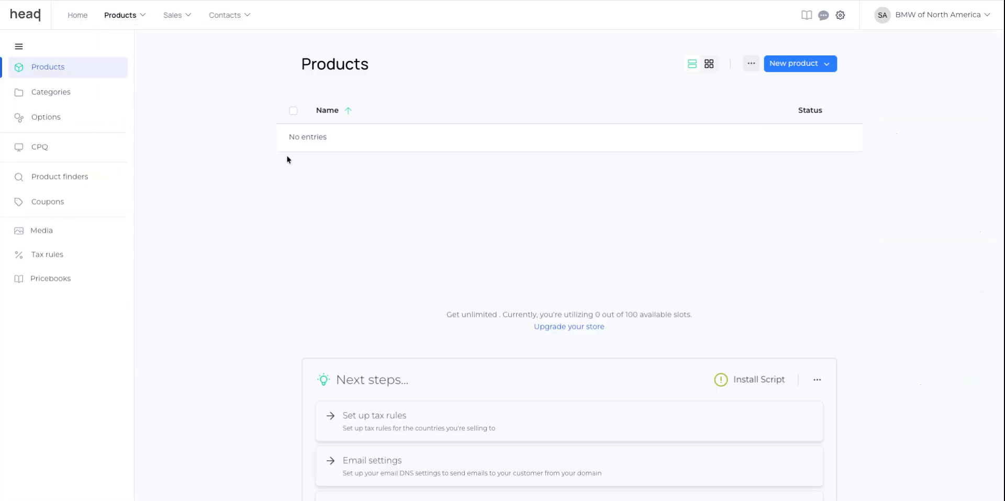
left_click(819, 64)
left_click(816, 85)
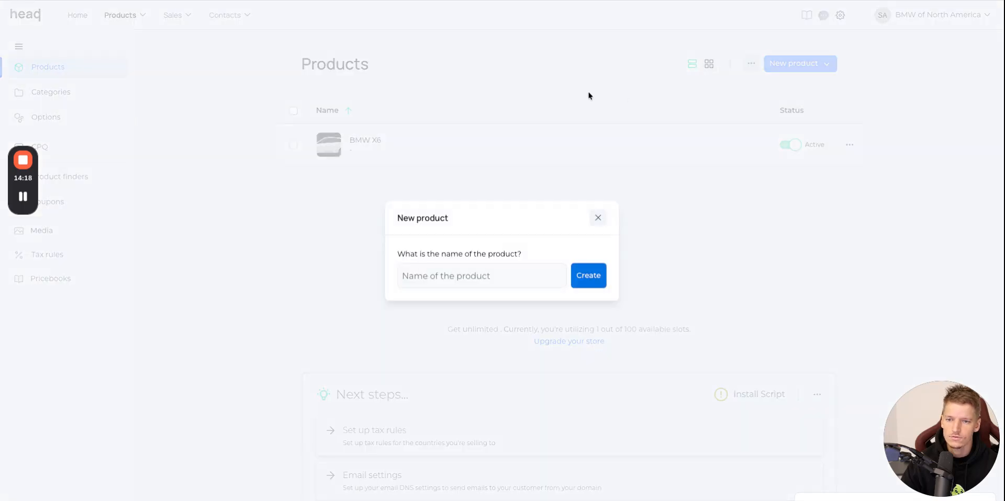
left_click(487, 0)
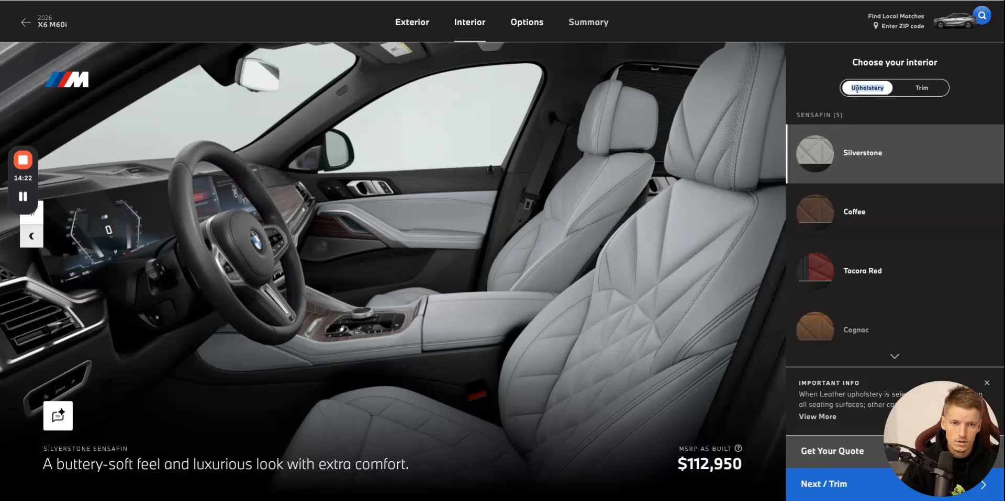
left_click(692, 1)
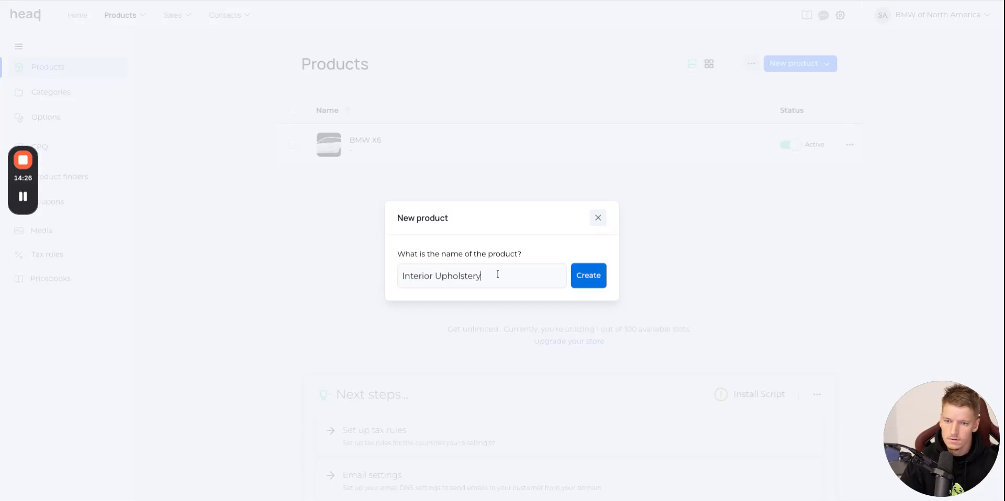
left_click(582, 274)
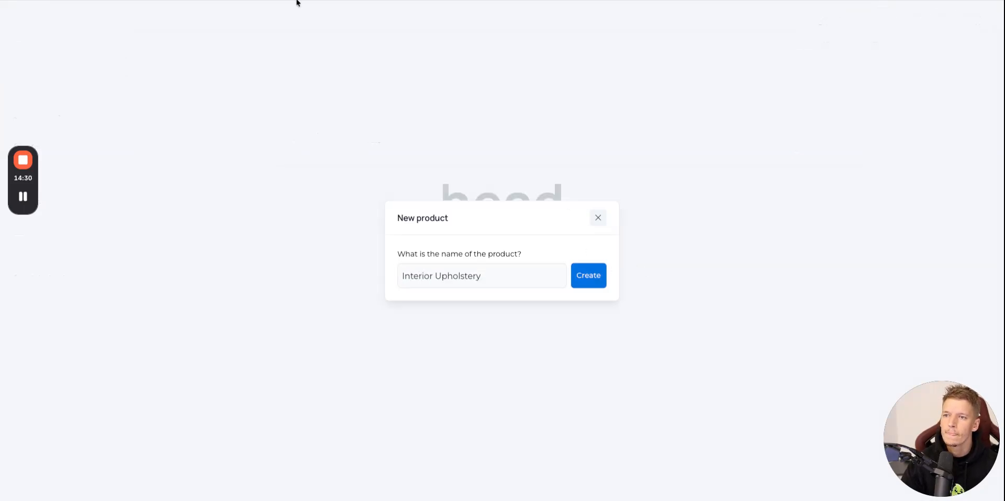
left_click(297, 3)
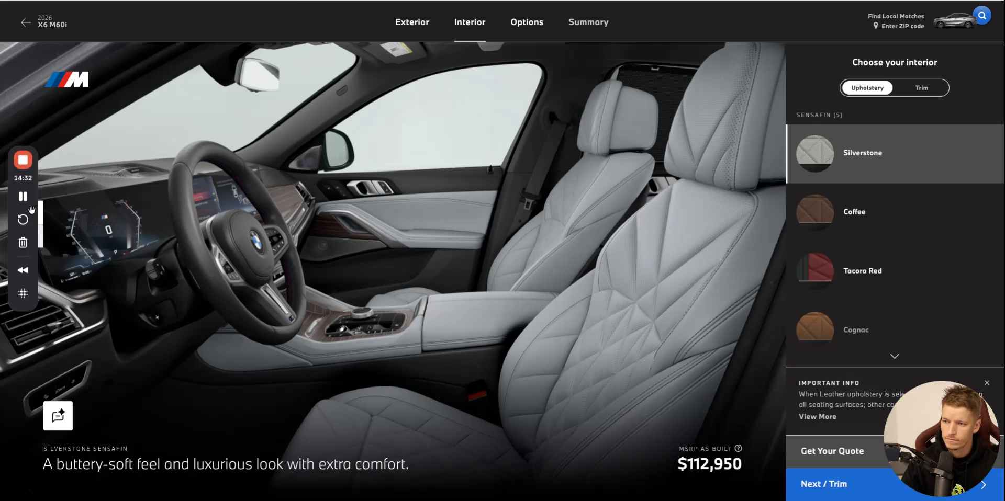
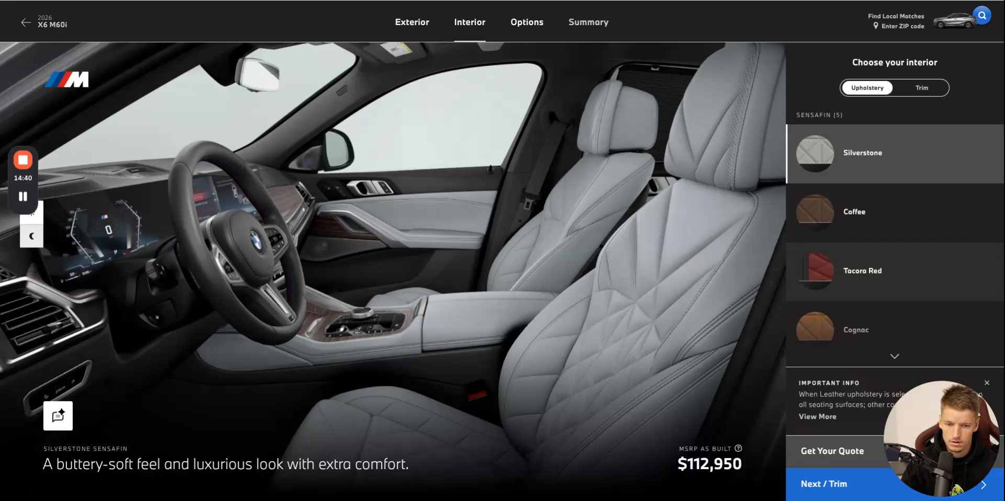
Upload the Silverstone interior picture from the BMW website as the Interior Upholstery product image and choose it as the checkout and listing image.
key("ctrl+Tab")
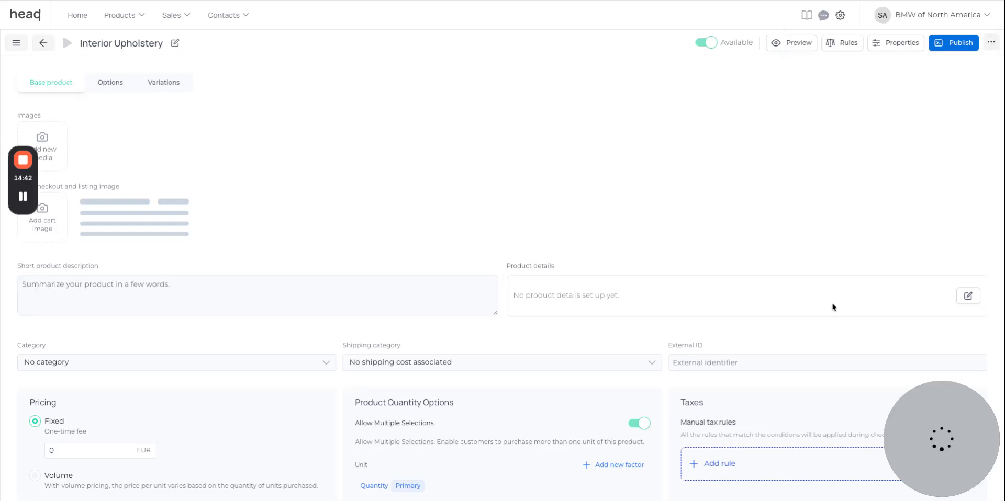
left_click_drag(929, 461, 880, 446)
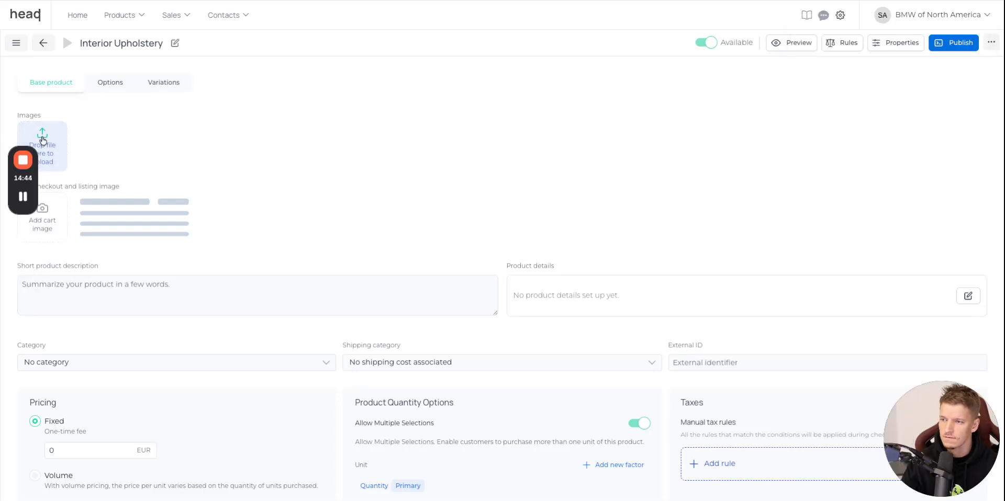
left_click_drag(57, 186, 58, 199)
left_click(52, 222)
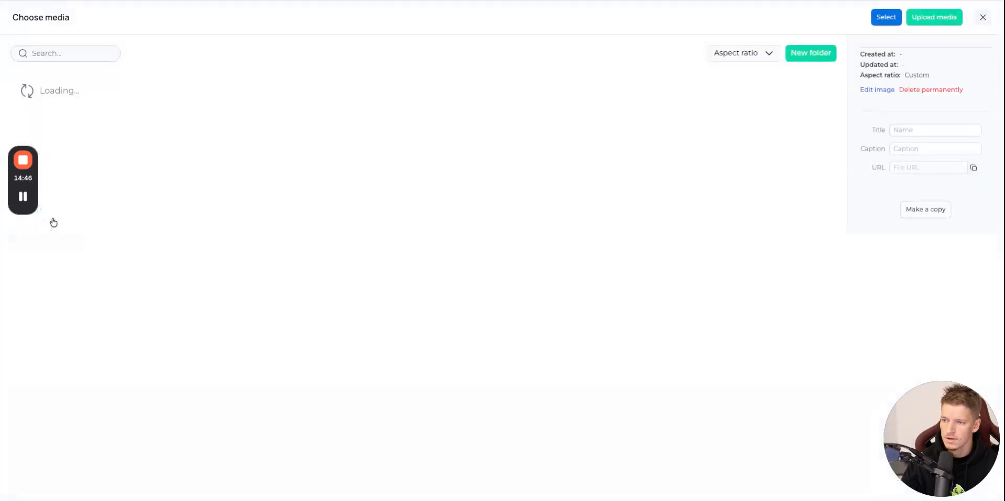
left_click(338, 379)
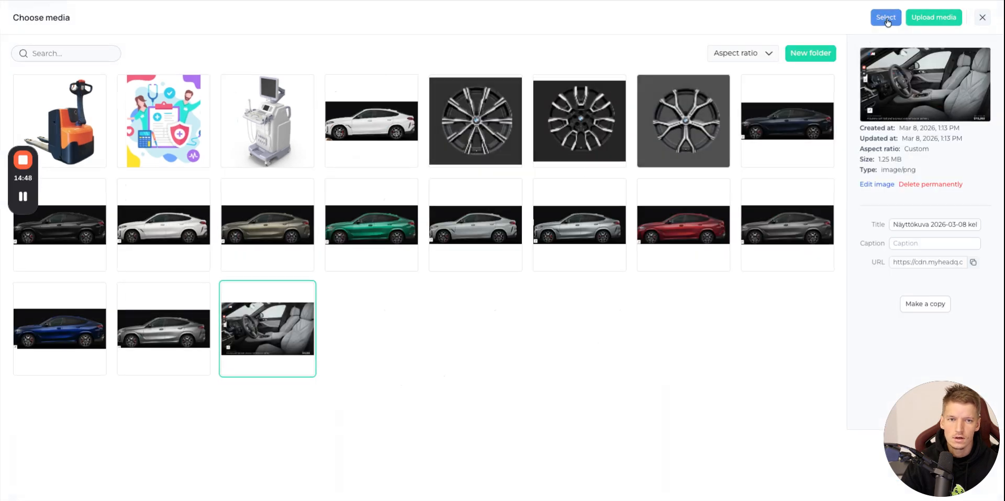
left_click(887, 18)
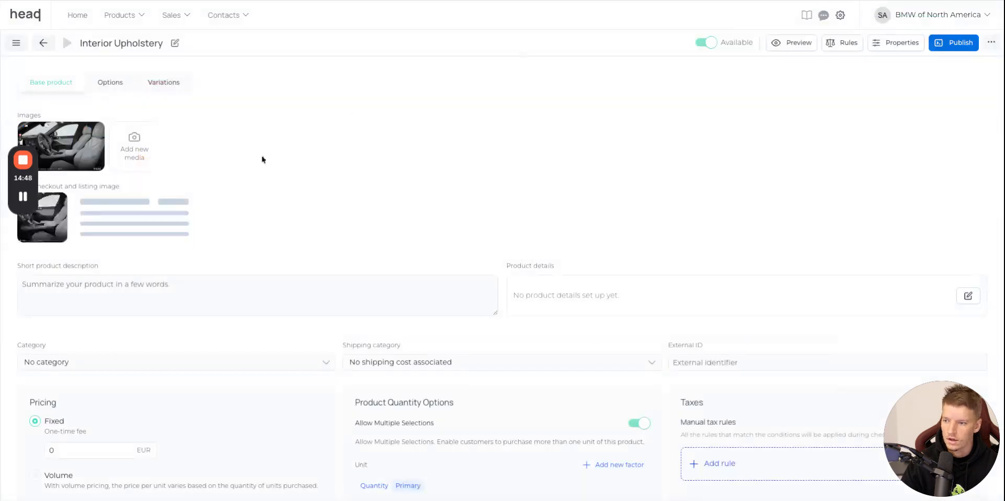
Examine the Sensafin and Extended Merino Leather upholstery choices for the X6 M60i on the BMW website.
left_click(122, 2)
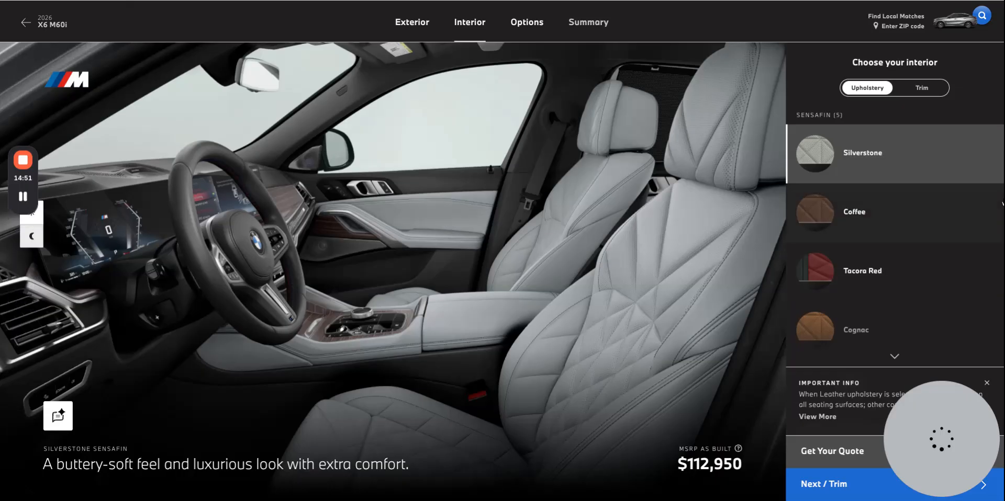
left_click(755, 1)
left_click(755, 1)
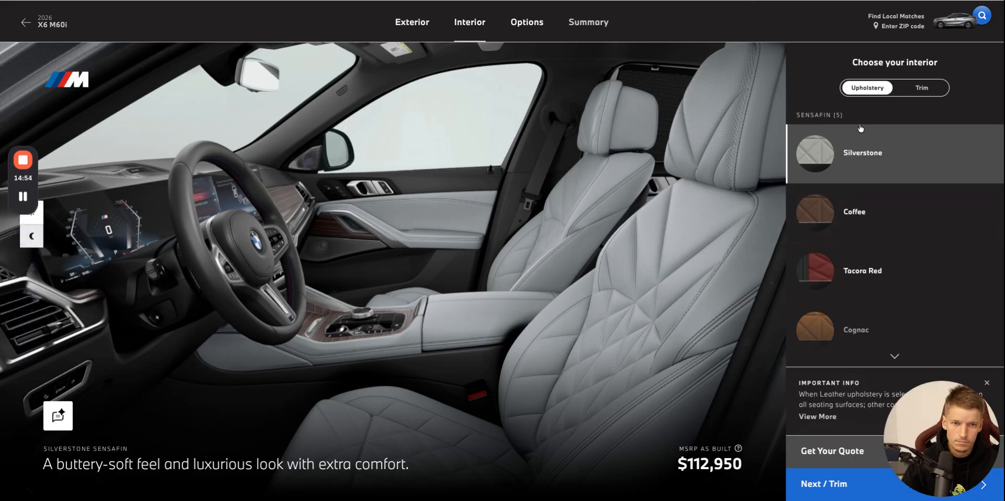
scroll(867, 175, "down", 6)
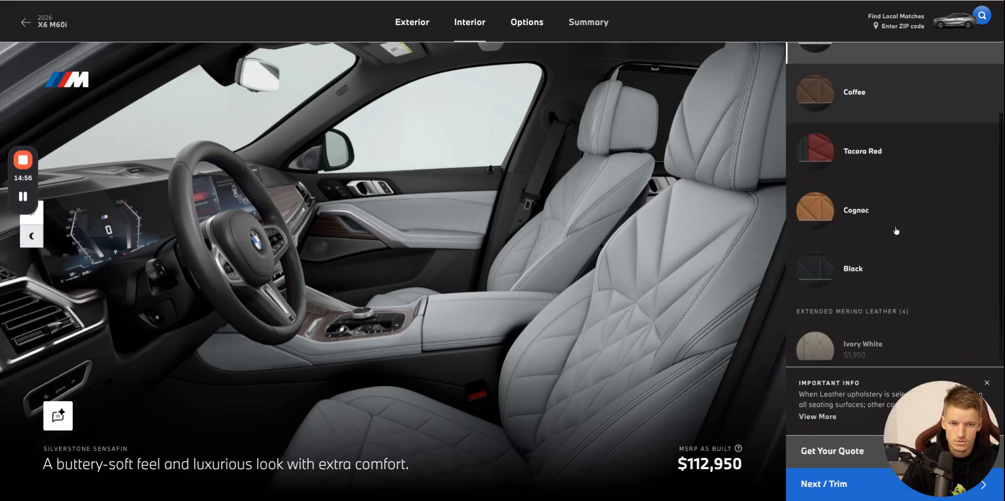
scroll(913, 176, "up", 6)
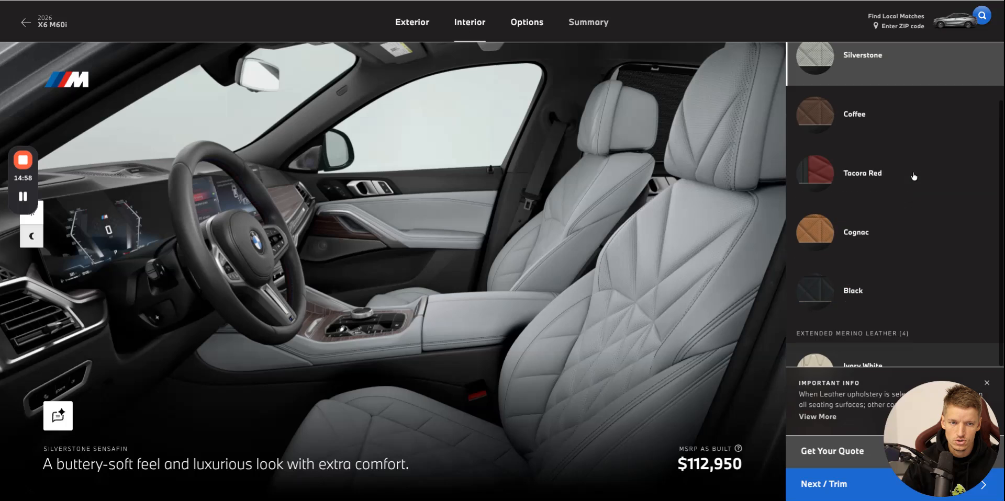
scroll(877, 188, "down", 1)
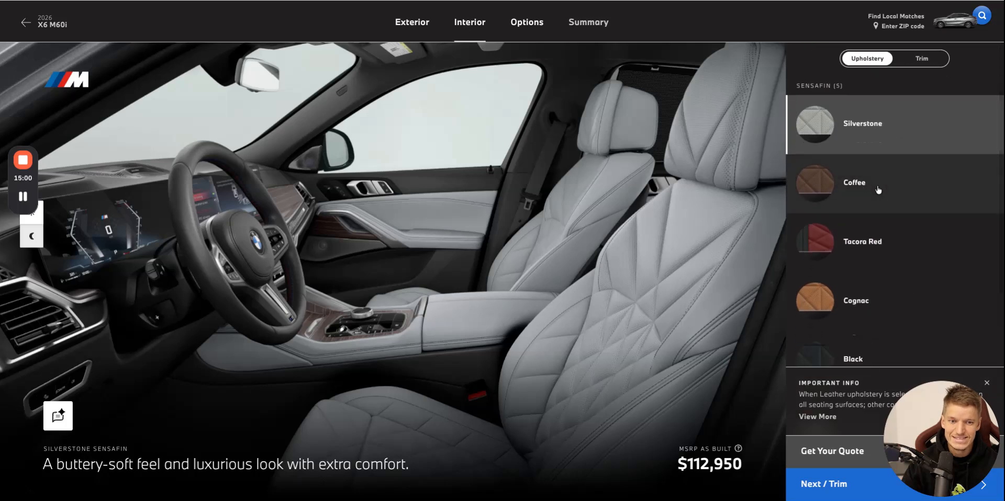
scroll(893, 199, "up", 1)
scroll(894, 199, "up", 1)
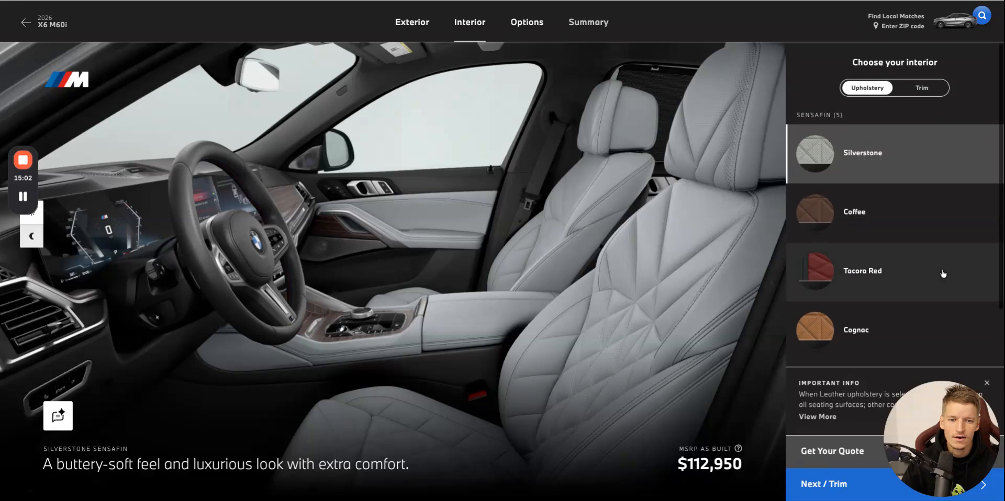
scroll(943, 274, "down", 1)
scroll(942, 273, "up", 1)
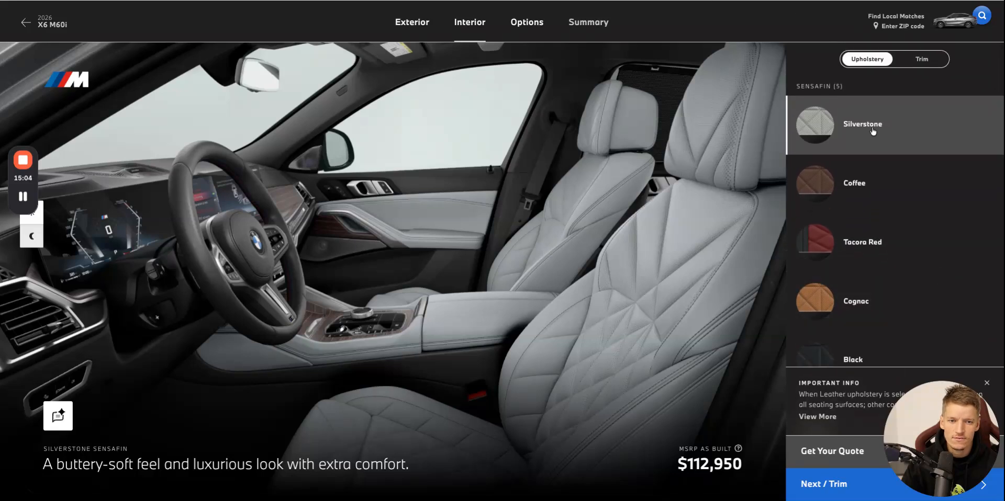
Create a single-choice product option named "Choose your style" for Interior Upholstery in HeadQ.
left_click(563, 0)
left_click(113, 87)
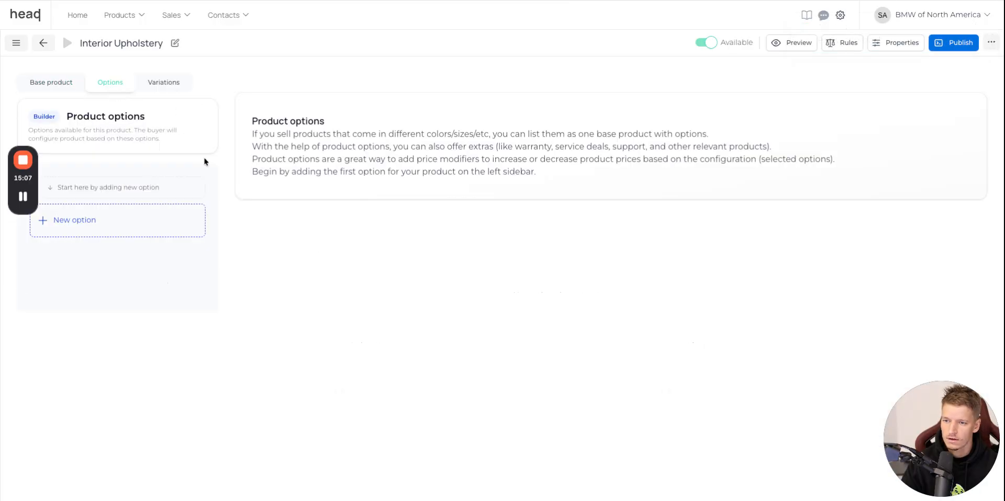
left_click(159, 220)
left_click(605, 37)
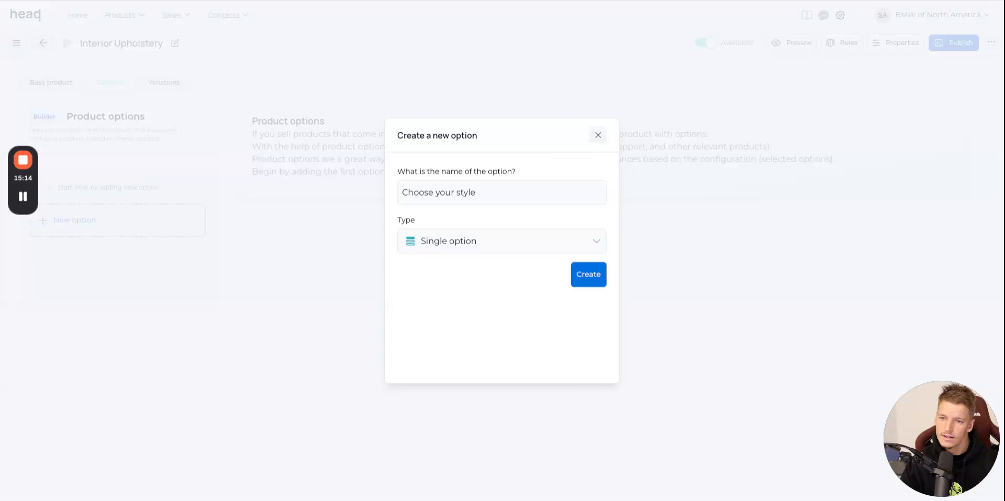
left_click(594, 280)
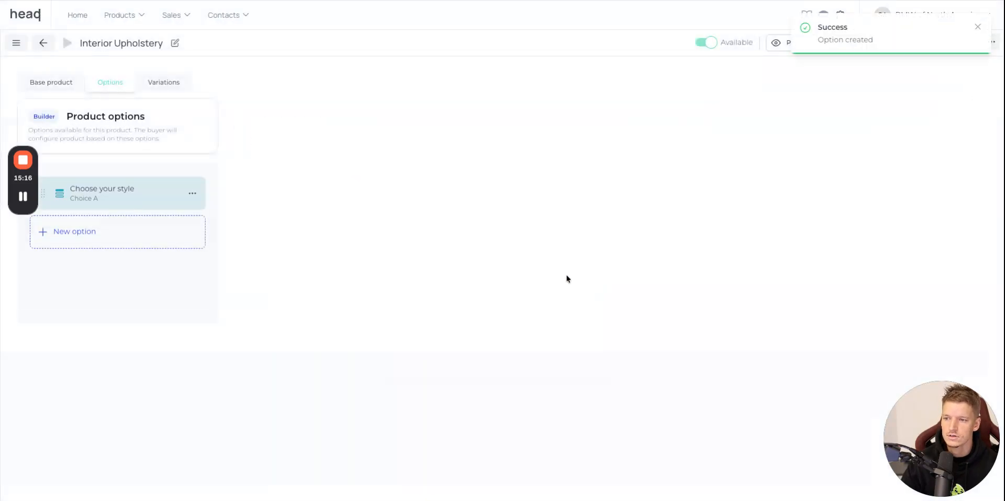
Enter Silverstone and Coffee as the first two values of the style option, taking the names from the BMW website.
triple_click(398, 260)
type("Silverstone")
left_click(422, 314)
key("ctrl+Tab")
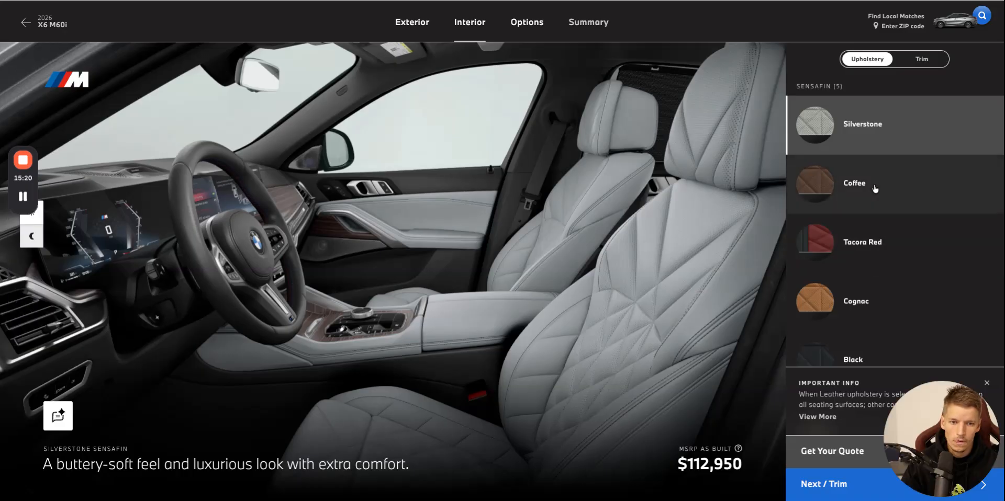
key("ctrl+shift+Tab")
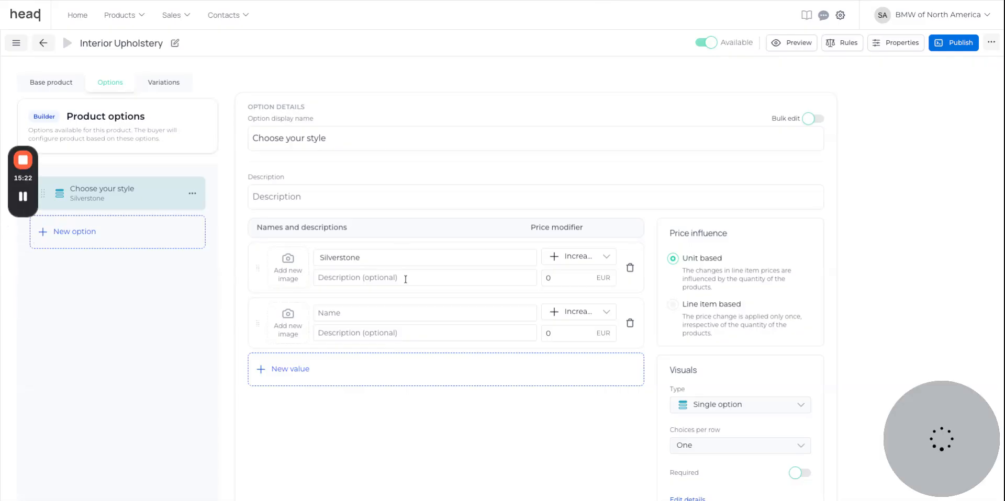
left_click(423, 356)
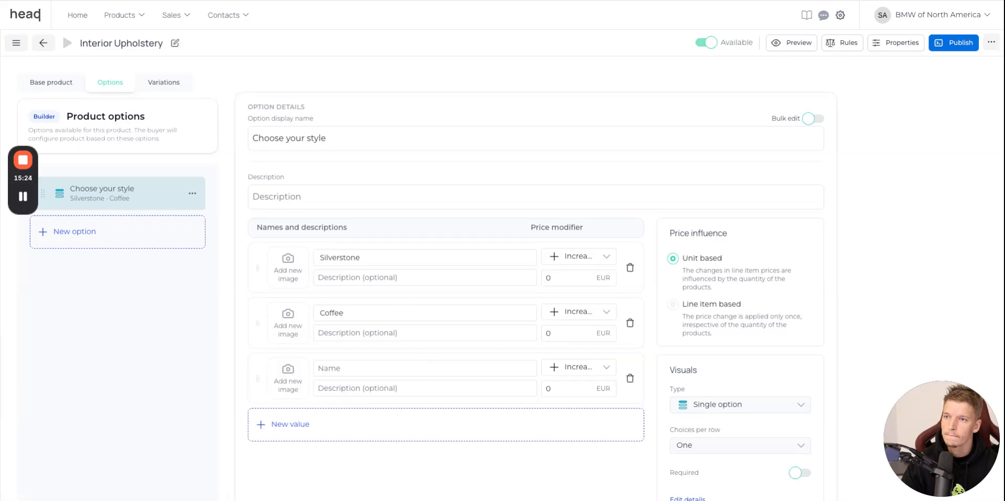
Copy the name Tacora Red from the BMW website and enter it as the third value of the style option.
key("ctrl+Tab")
left_click_drag(840, 242, 917, 251)
key("ctrl+c")
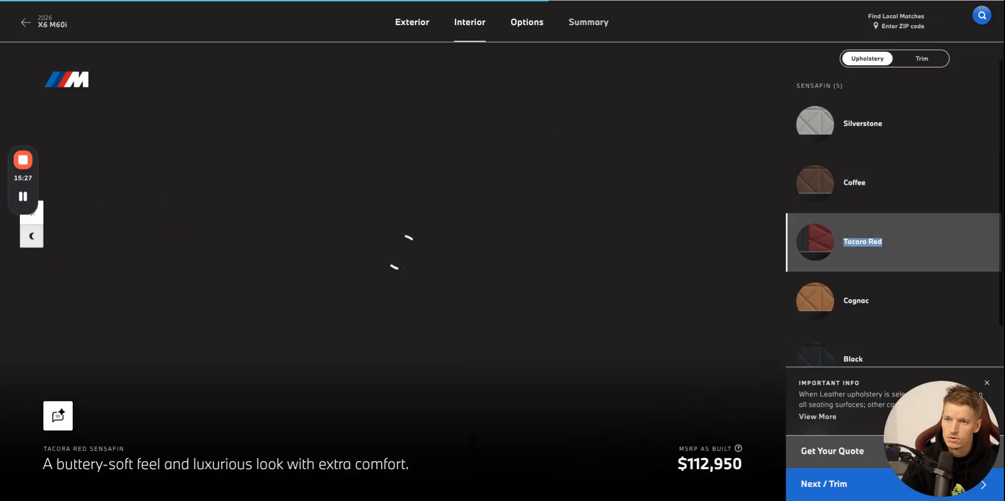
key("ctrl+shift+Tab")
key("ctrl+v")
left_click(426, 421)
Copy the name Cognac from the BMW website into the fourth style value and add a fifth value row.
key("ctrl+Tab")
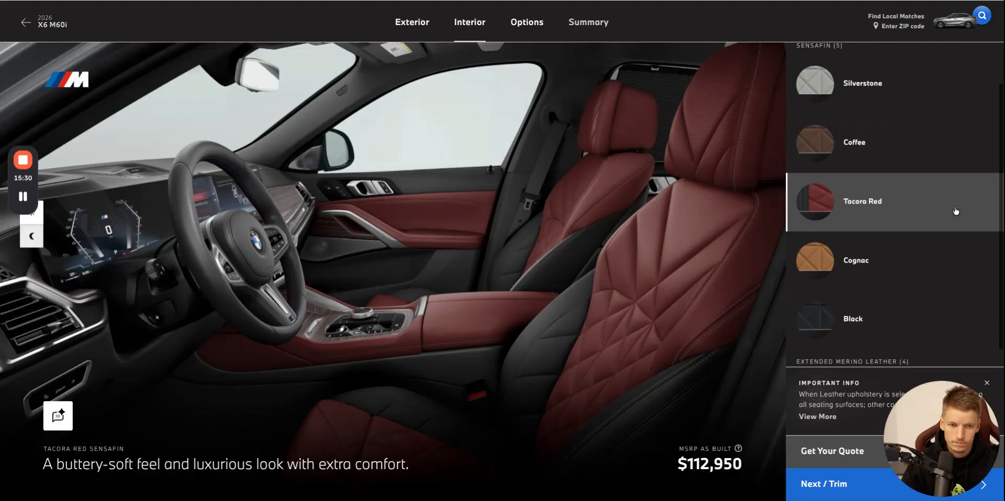
scroll(955, 211, "down", 1)
left_click_drag(843, 258, 886, 258)
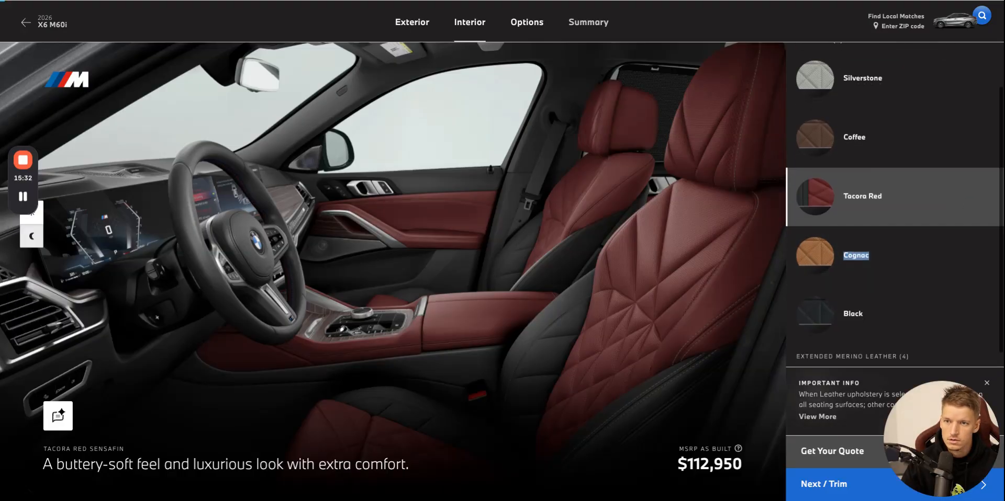
key("ctrl+c")
key("ctrl+shift+Tab")
key("ctrl+v")
left_click(415, 467)
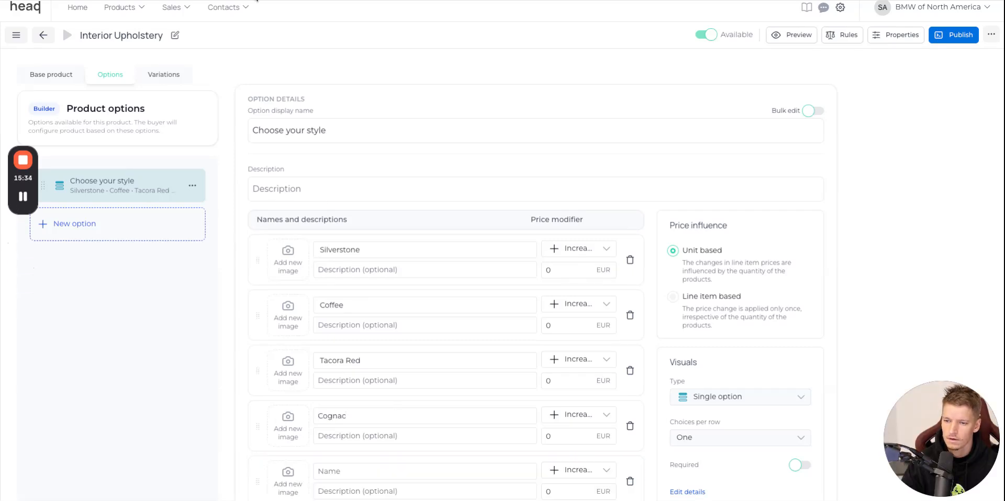
Copy the name Black from the BMW website and enter it as the fifth style value.
key("ctrl+Tab")
left_click_drag(842, 314, 901, 321)
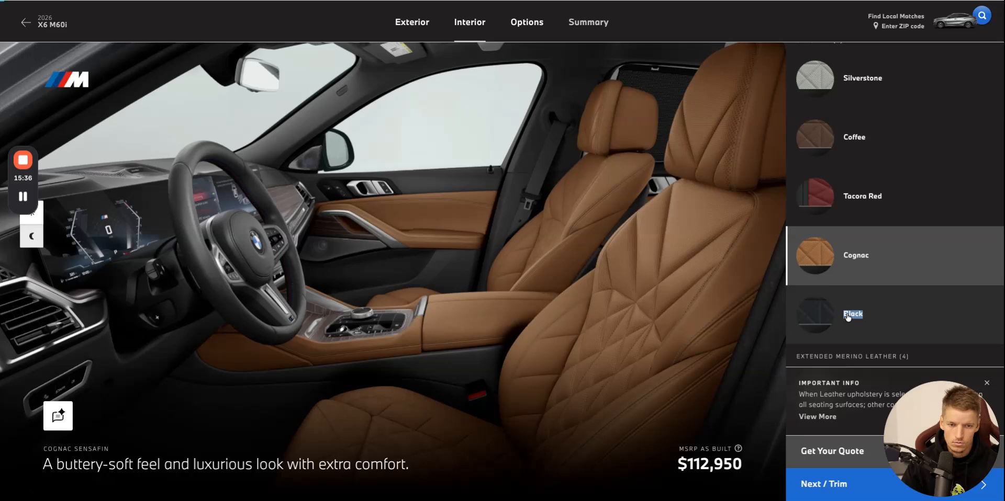
key("ctrl+c")
key("ctrl+shift+Tab")
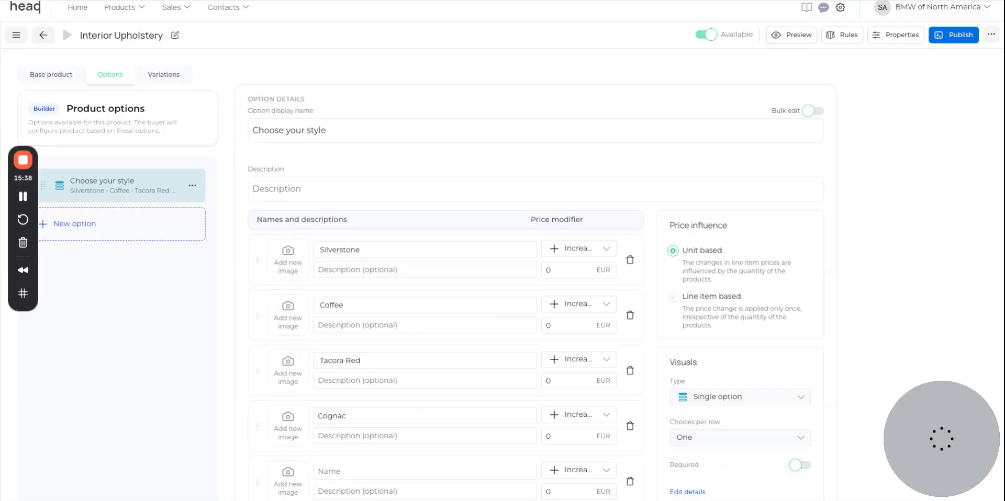
Capture the Silverstone and Coffee swatches on the BMW website and upload each as the image of its style value in HeadQ.
key("ctrl+Tab")
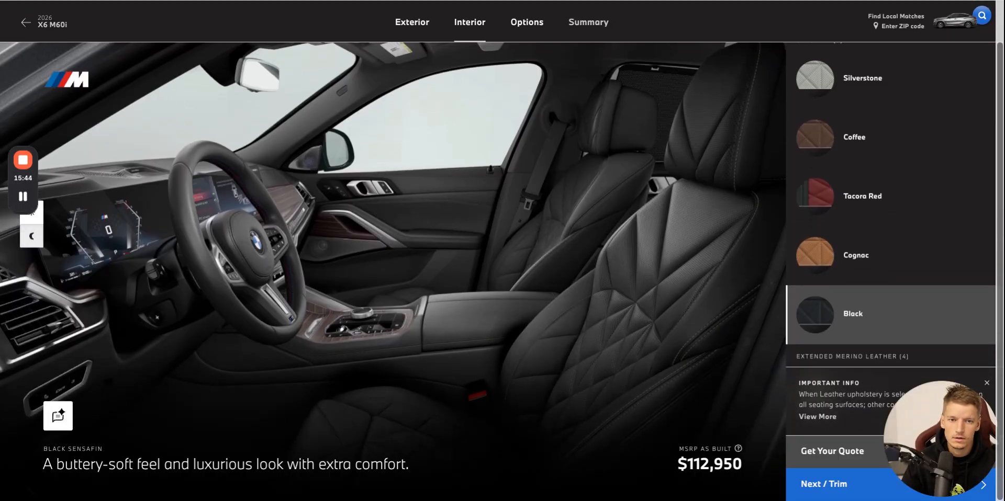
key("ctrl+shift+Tab")
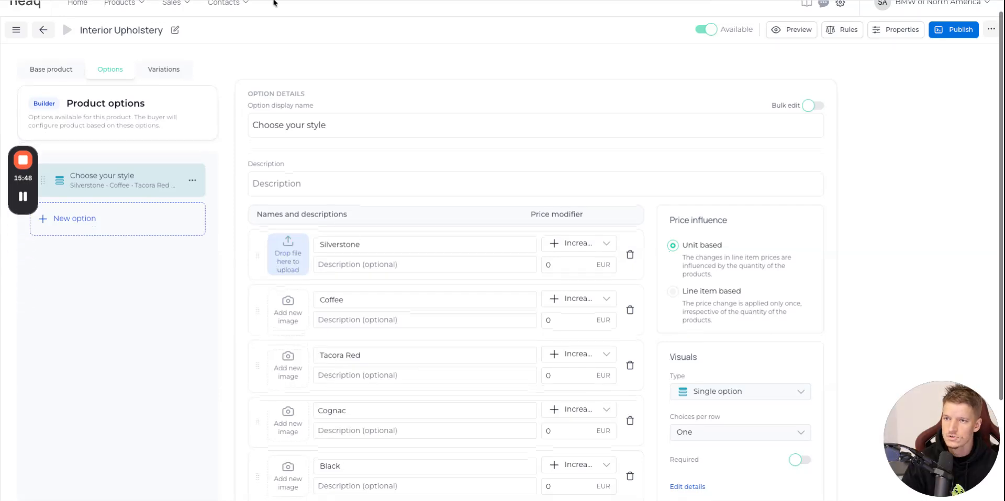
key("ctrl+Tab")
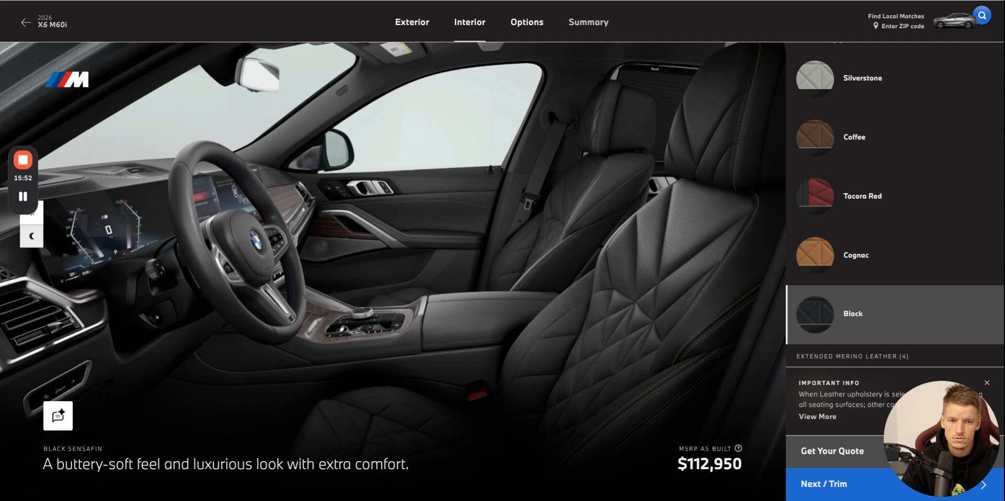
key("ctrl+shift+Tab")
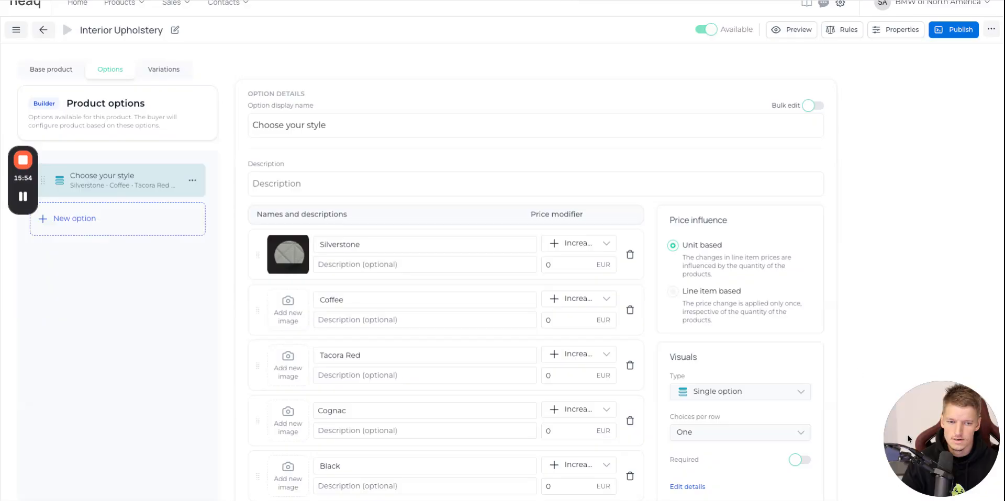
Capture the Tacora Red and Cognac swatches on the BMW website and upload each as the image of its style value in HeadQ.
key("ctrl+Tab")
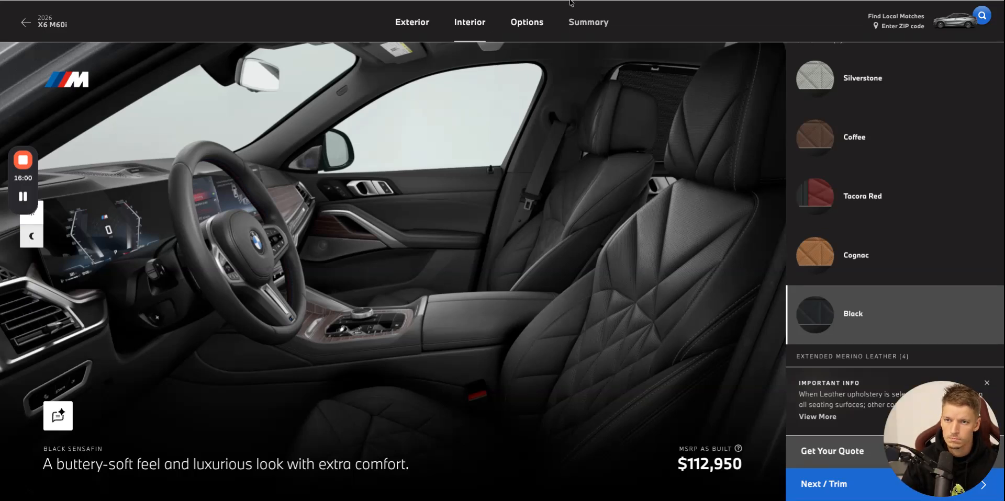
key("ctrl+shift+Tab")
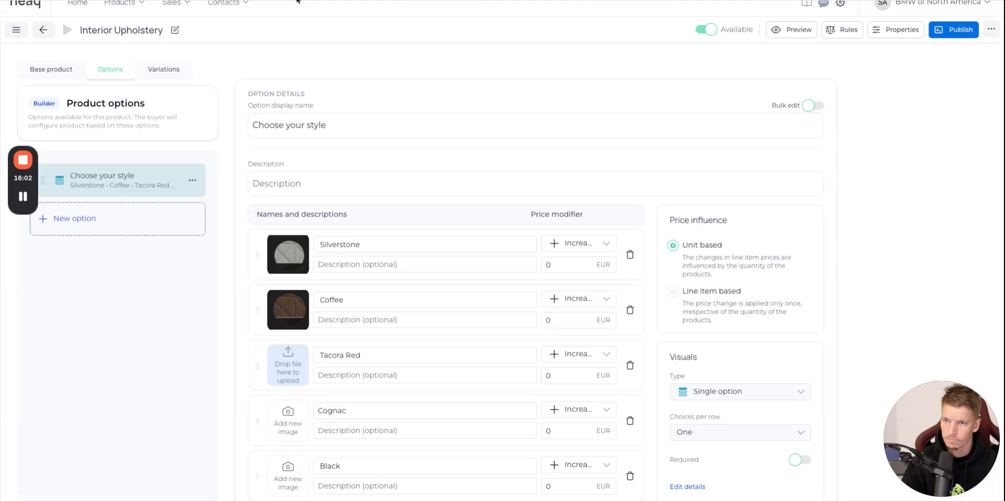
key("ctrl+Tab")
scroll(832, 197, "down", 1)
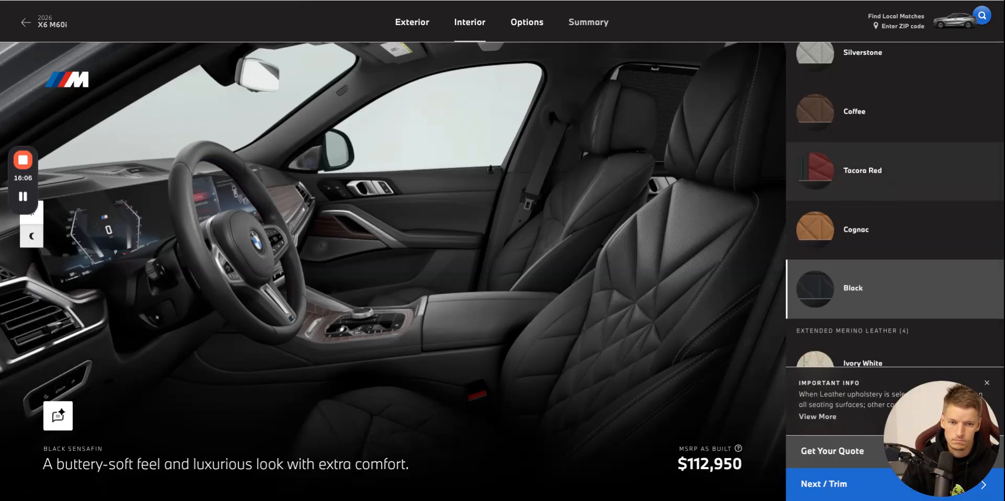
key("ctrl+shift+Tab")
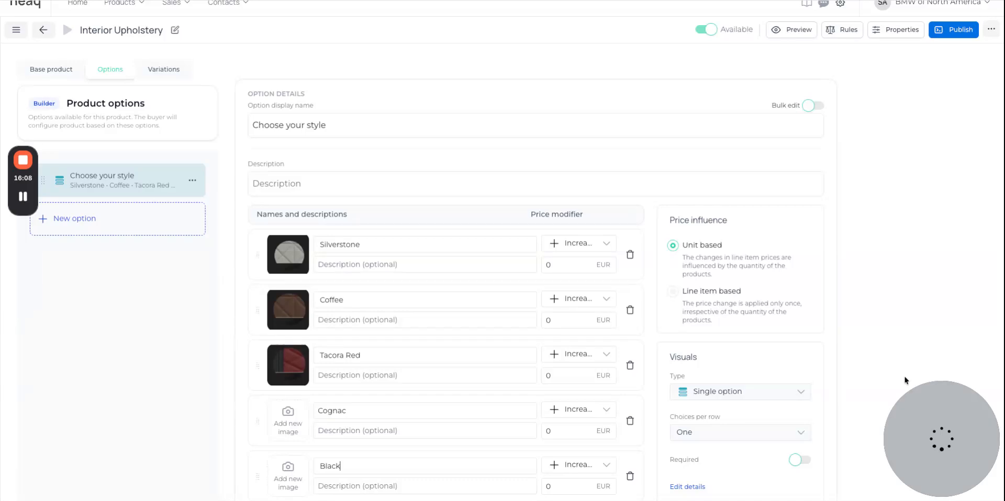
left_click_drag(932, 436, 288, 420)
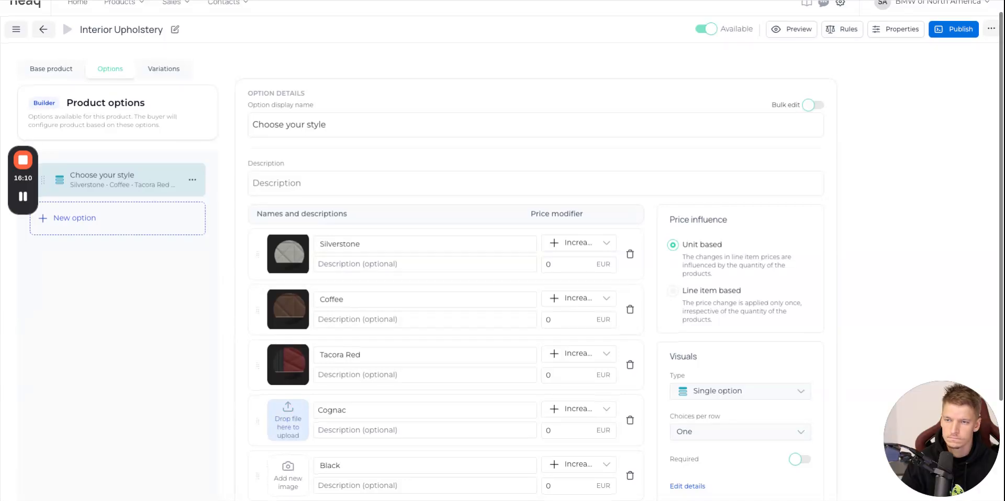
Capture the Black swatch on the BMW website with Cognac selected, and upload it as the Black style value's image in HeadQ.
key("ctrl+Tab")
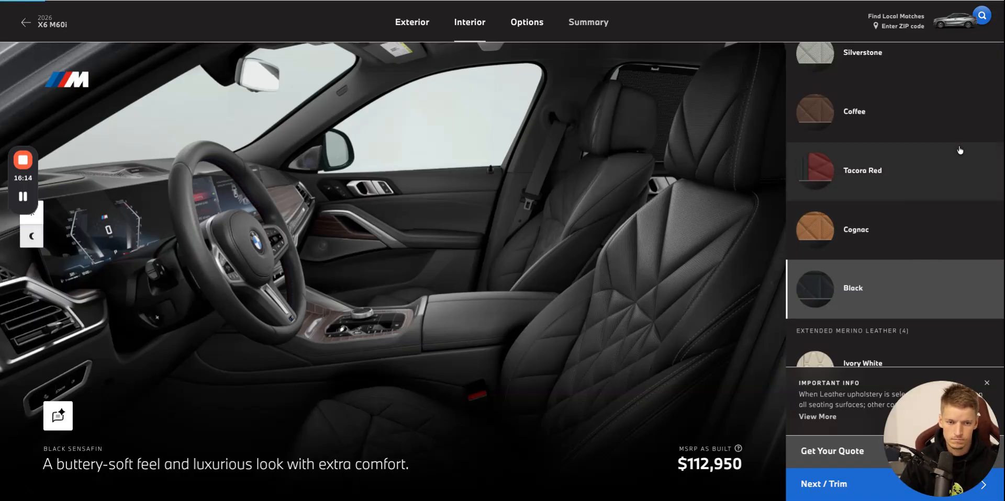
left_click(909, 230)
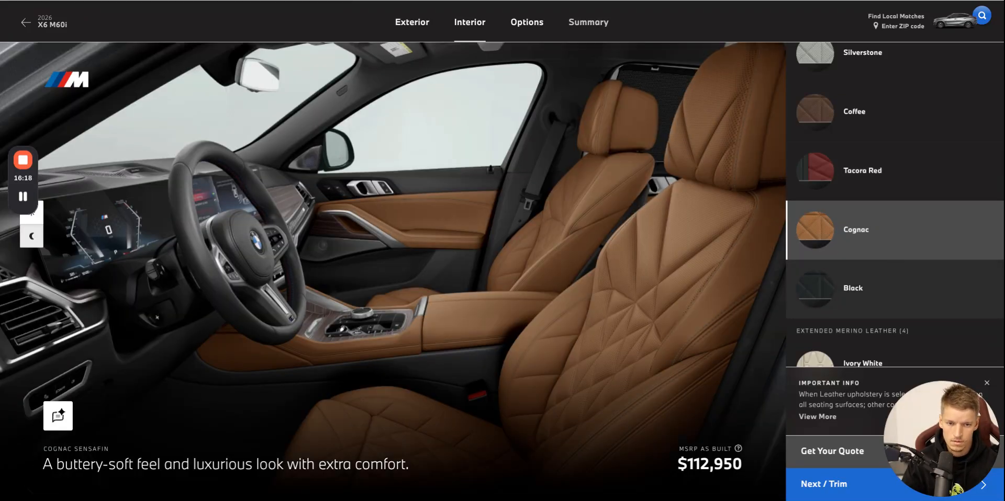
key("ctrl+Tab")
left_click_drag(888, 461, 278, 474)
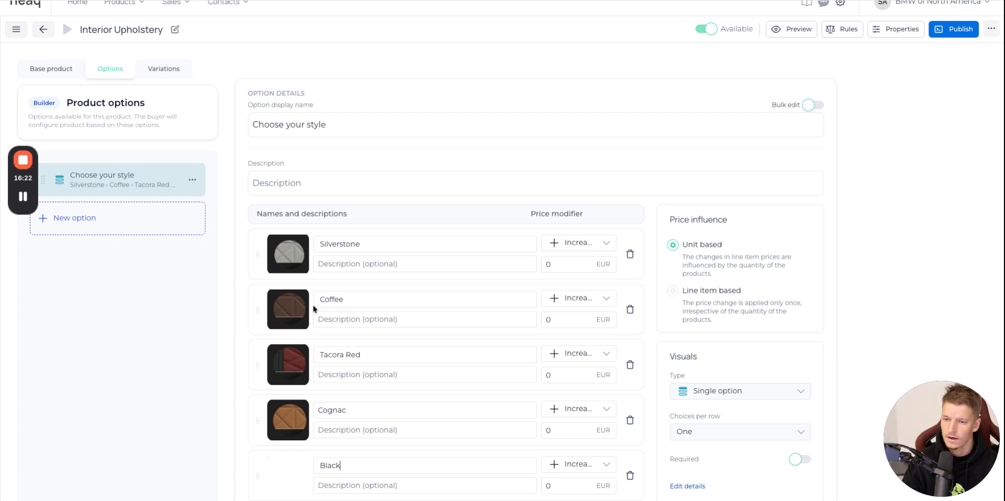
Auto-generate product variations for Interior Upholstery from the Choose your style option.
left_click(166, 74)
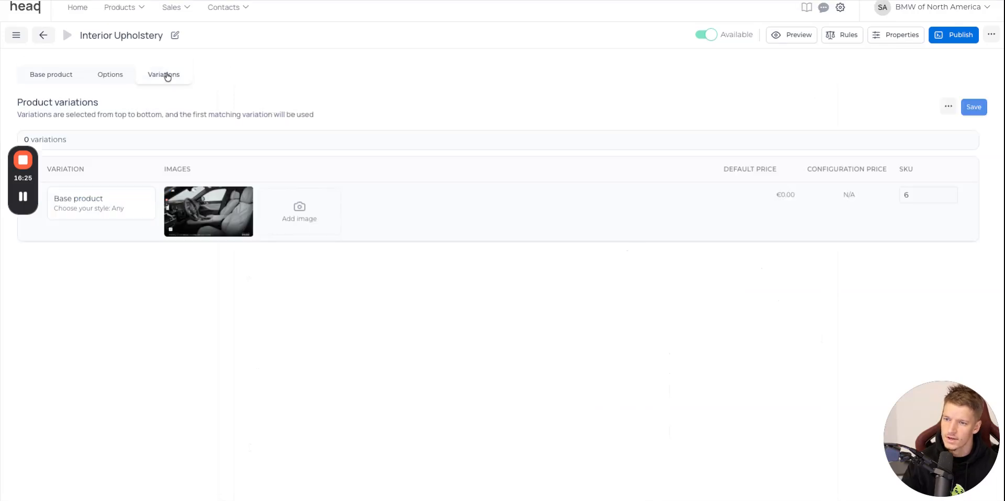
left_click(948, 107)
left_click(916, 148)
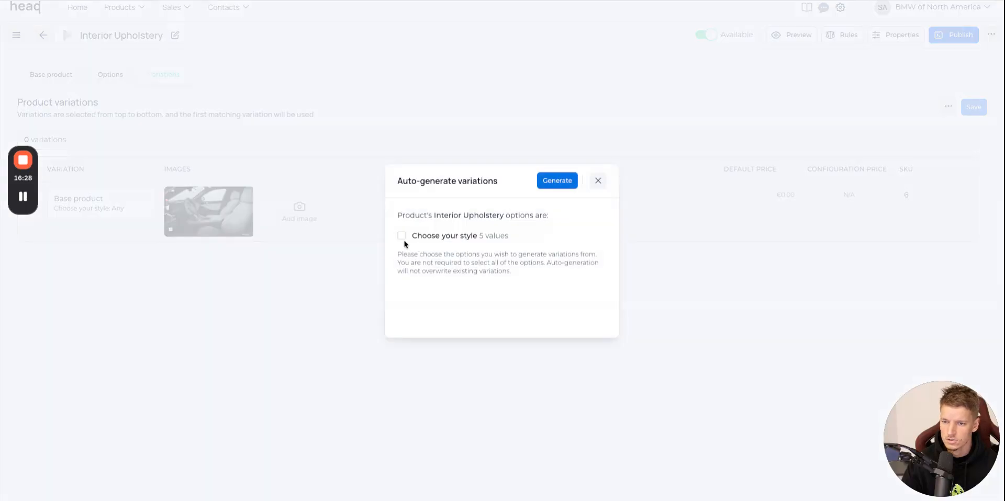
left_click(542, 187)
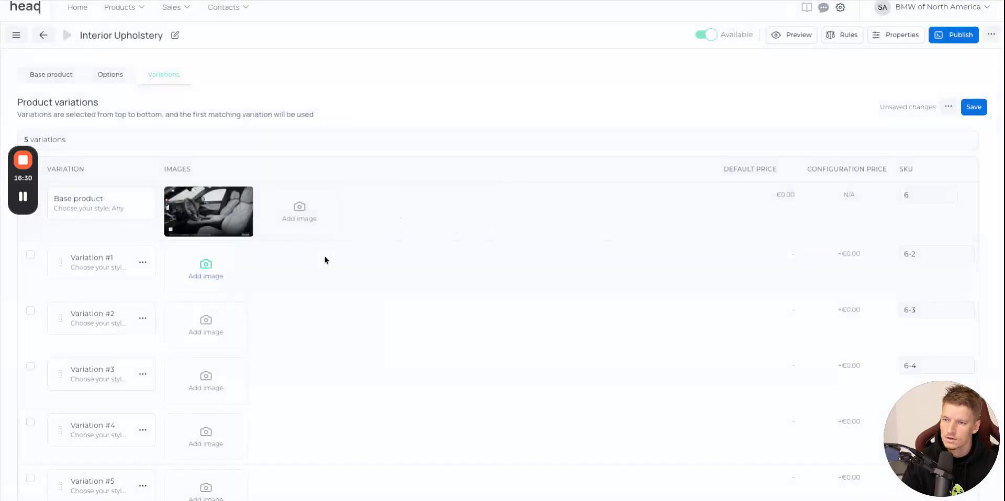
Assign the existing light-grey seat interior picture from the media library to Variation #1.
left_click(217, 286)
left_click(331, 379)
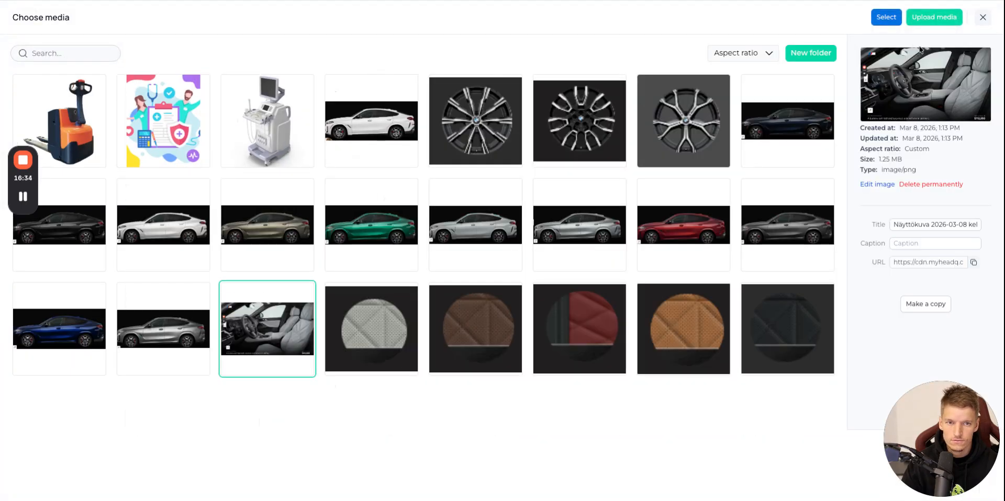
left_click(886, 17)
Capture the interior view with Coffee upholstery on the BMW website and upload it as the image of Variation #2 in HeadQ.
key("ctrl+Tab")
scroll(901, 139, "up", 1)
scroll(898, 149, "down", 1)
double_click(893, 159)
left_click(947, 174)
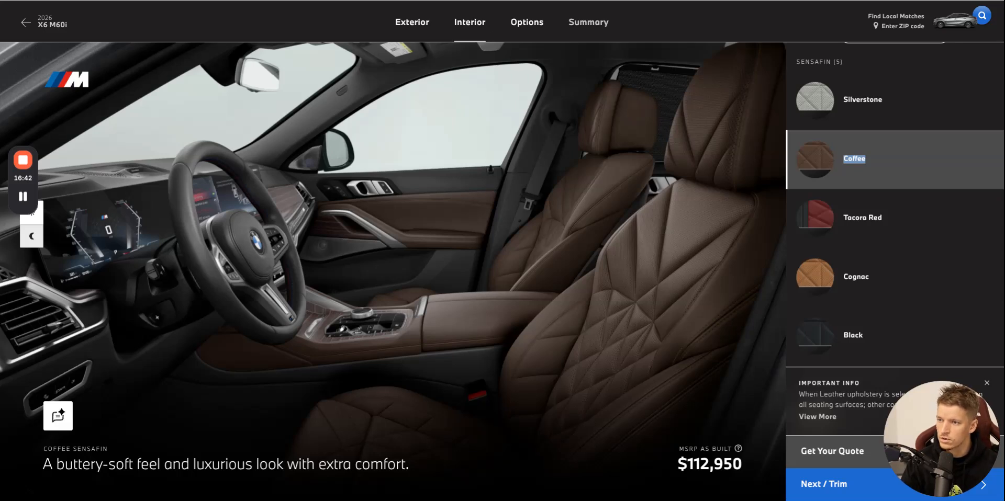
key("ctrl+Tab")
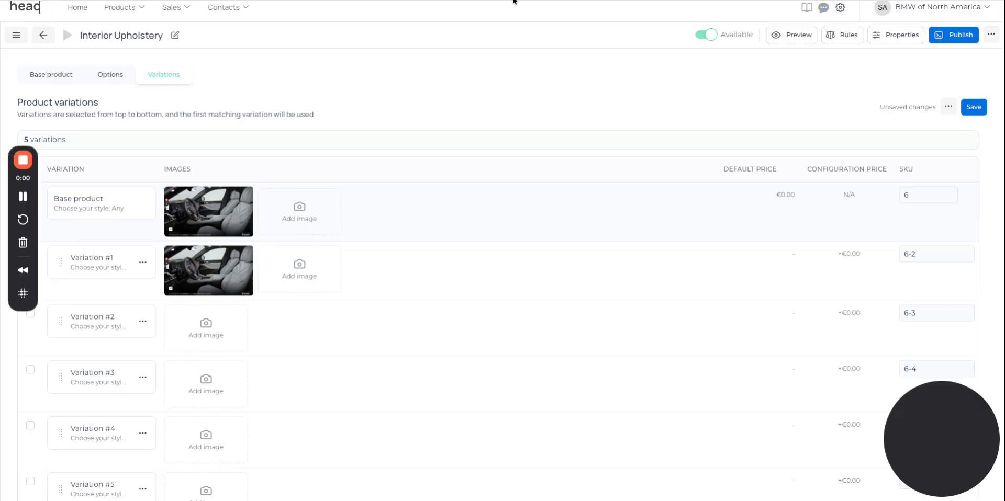
left_click_drag(862, 459, 225, 319)
Capture the interior view with Tacora Red upholstery on the BMW website and upload it as the image of Variation #3 in HeadQ.
key("ctrl+shift+Tab")
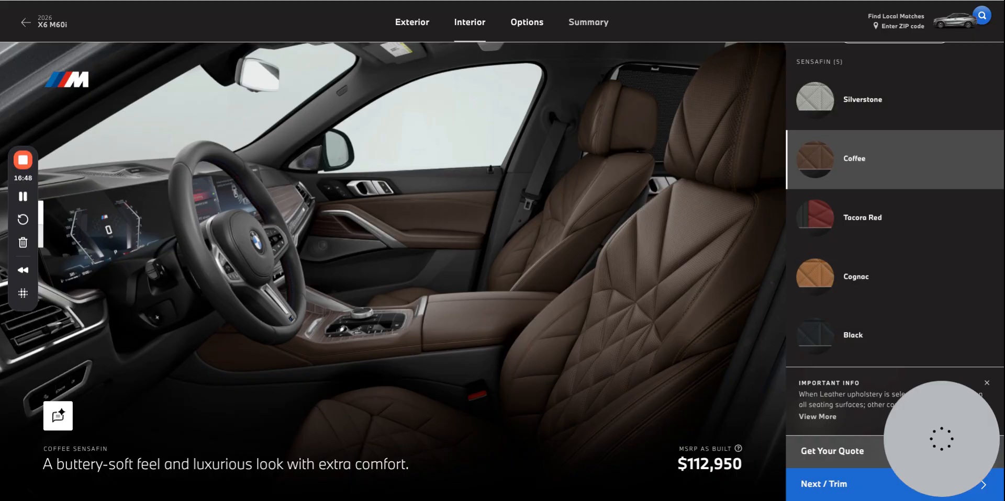
left_click(874, 217)
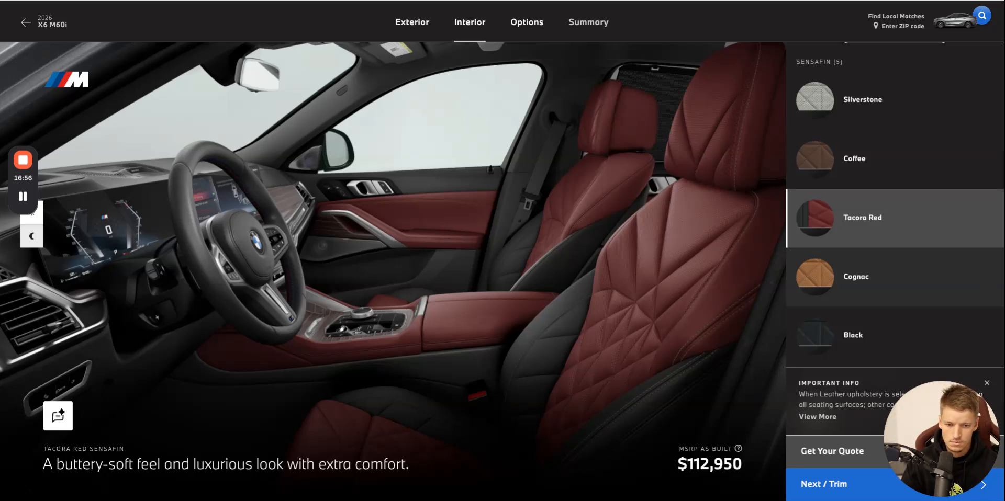
left_click(420, 1)
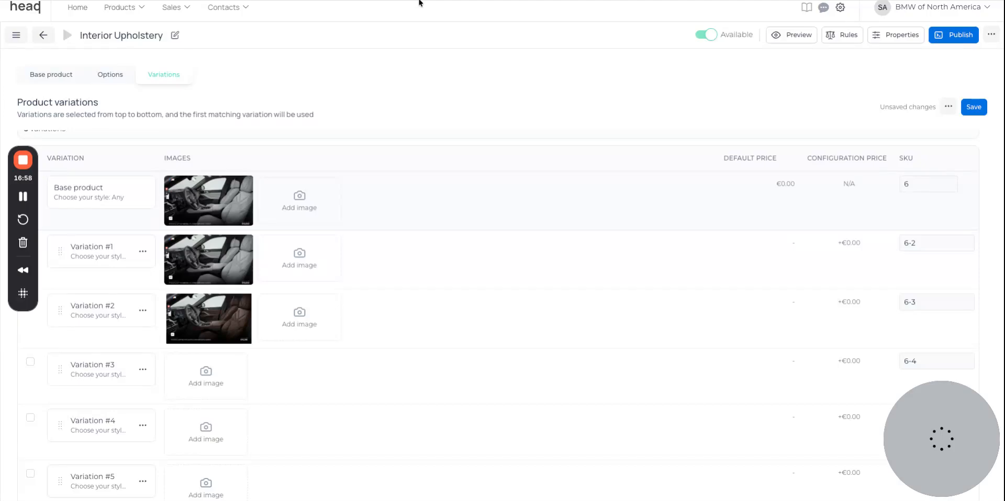
left_click_drag(937, 439, 205, 375)
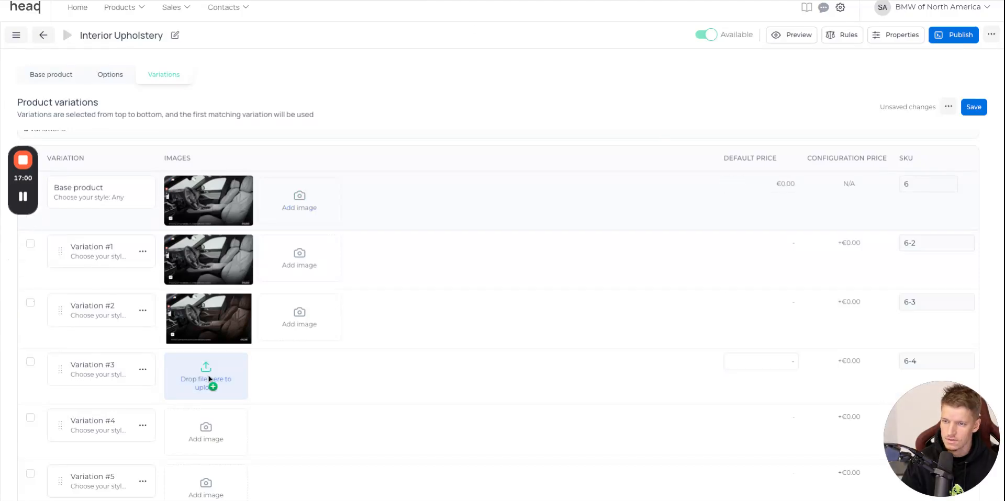
Capture the interior view with Cognac upholstery on the BMW website and upload it as the image of Variation #4 in HeadQ.
left_click(293, 1)
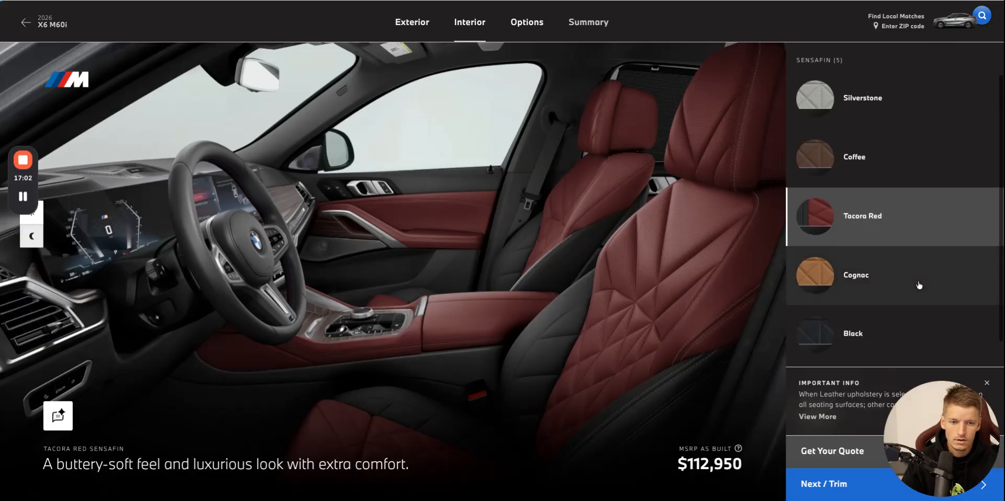
left_click(875, 290)
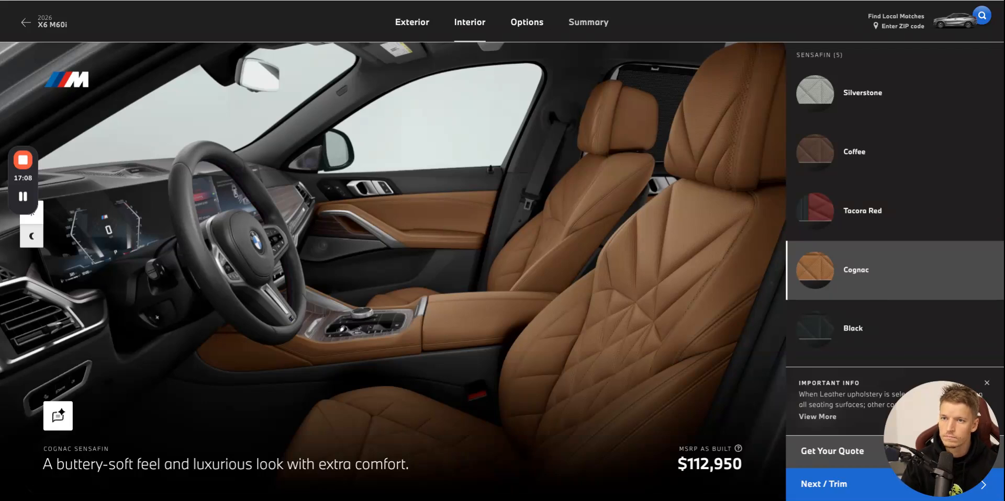
left_click(177, 1)
left_click_drag(930, 440, 206, 427)
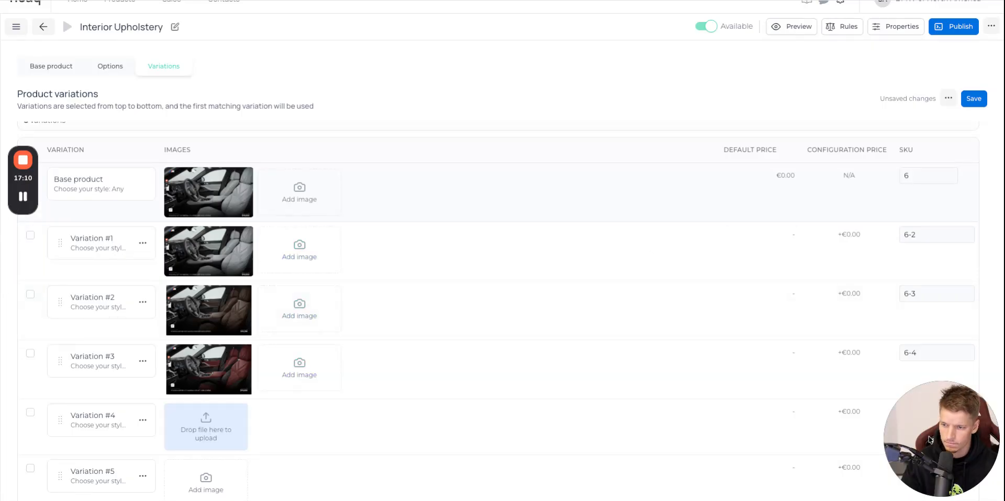
Capture the Black upholstery interior on the BMW website, upload it to Variation #5 in HeadQ, and save the variations.
left_click(84, 1)
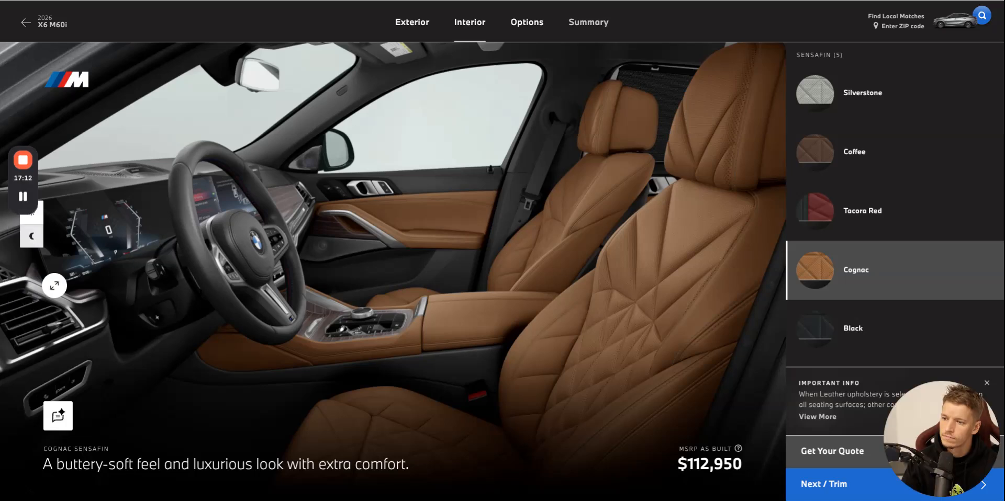
left_click(880, 324)
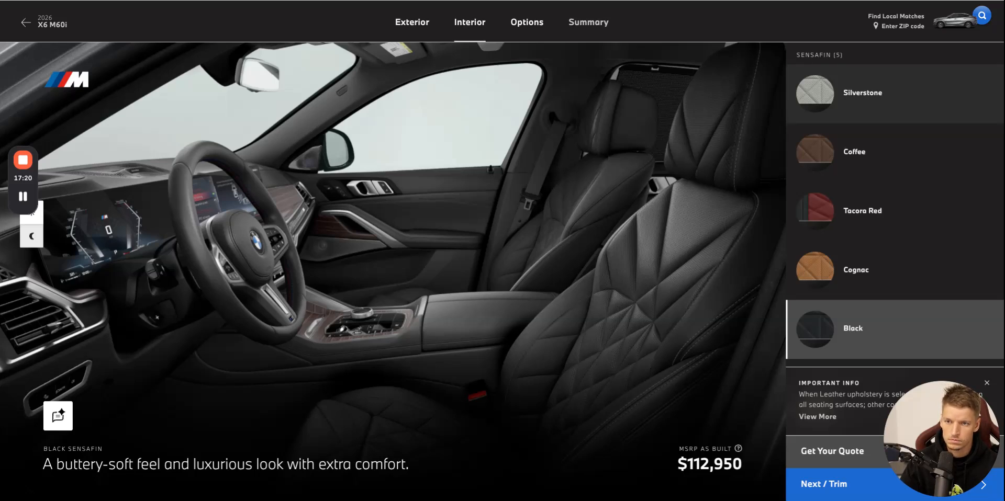
left_click(382, 1)
left_click_drag(886, 458, 205, 482)
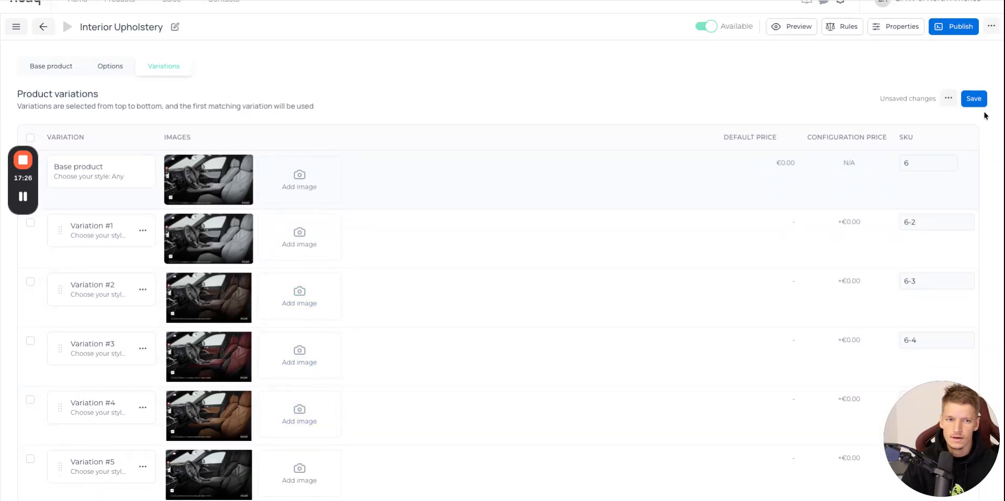
left_click(973, 99)
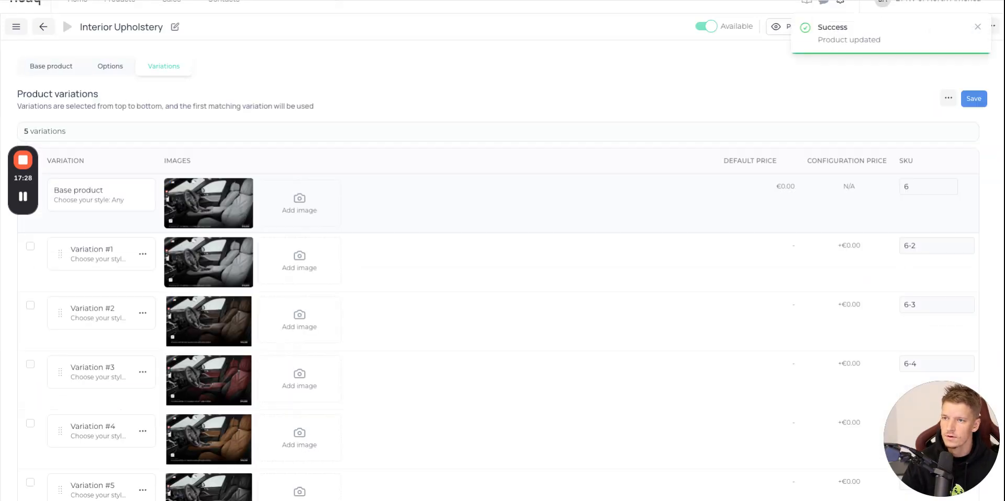
Switch to the BMW website and show the interior Trim choices.
key("ctrl+Tab")
scroll(886, 193, "up", 2)
left_click(926, 91)
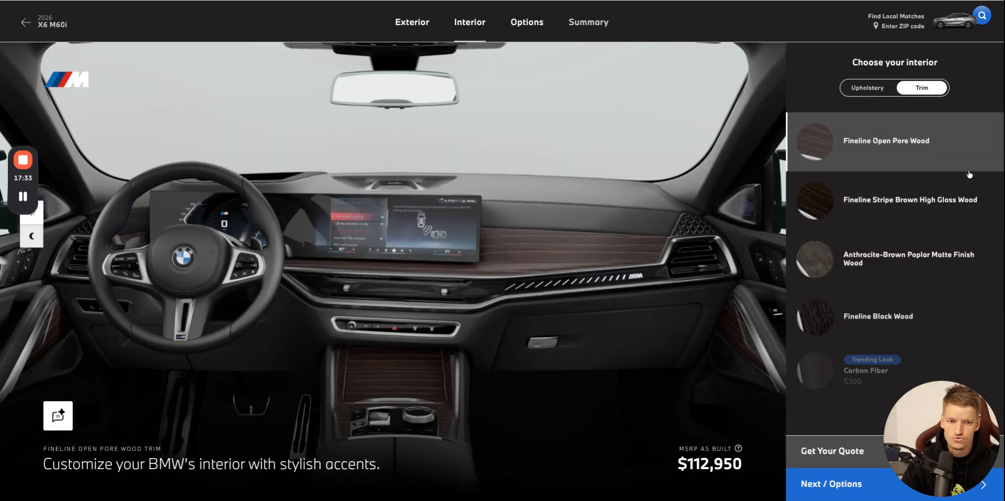
Return to the HeadQ product list and create a new product named Interior Trim.
left_click(733, 1)
scroll(93, 40, "up", 1)
double_click(101, 41)
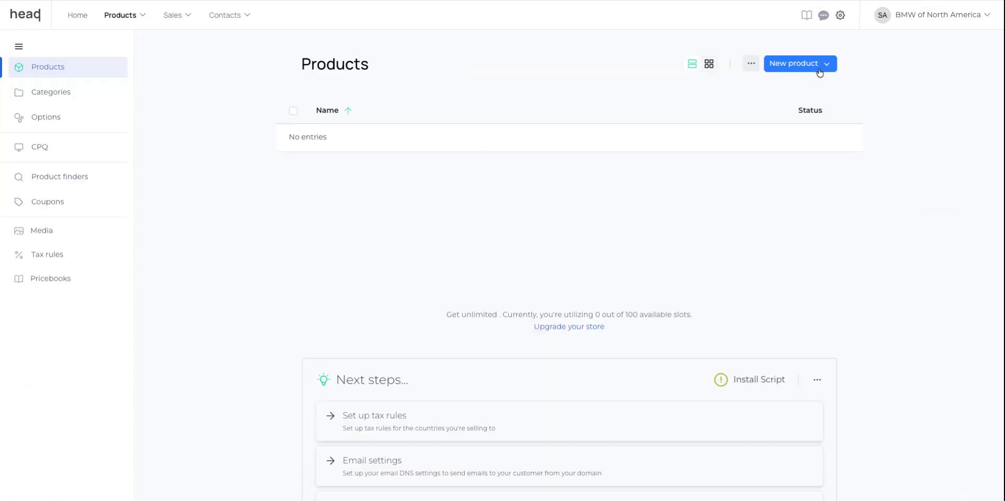
left_click(819, 69)
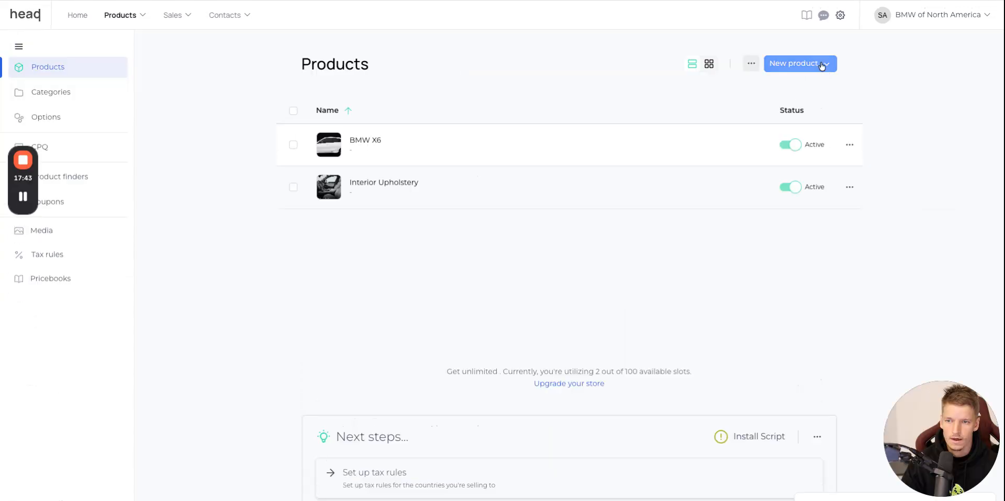
left_click(822, 64)
type("Interior Interior")
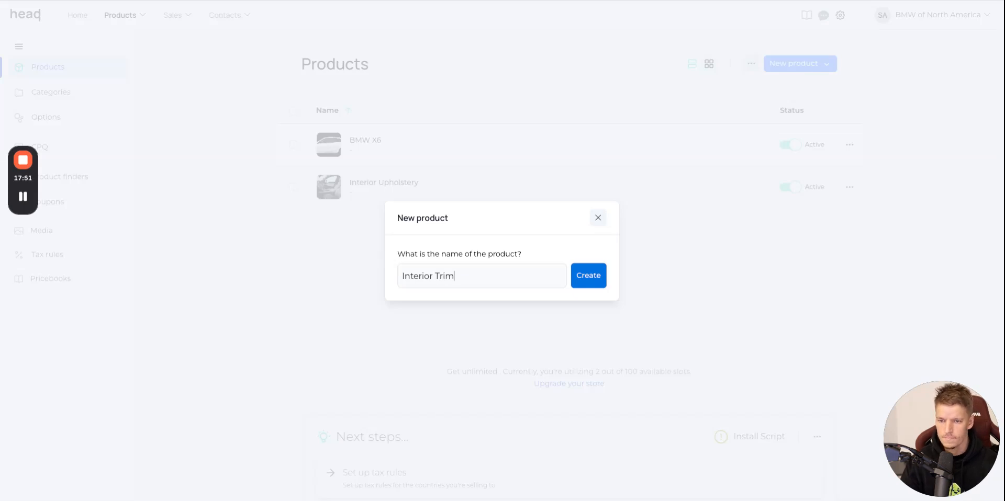
left_click(577, 283)
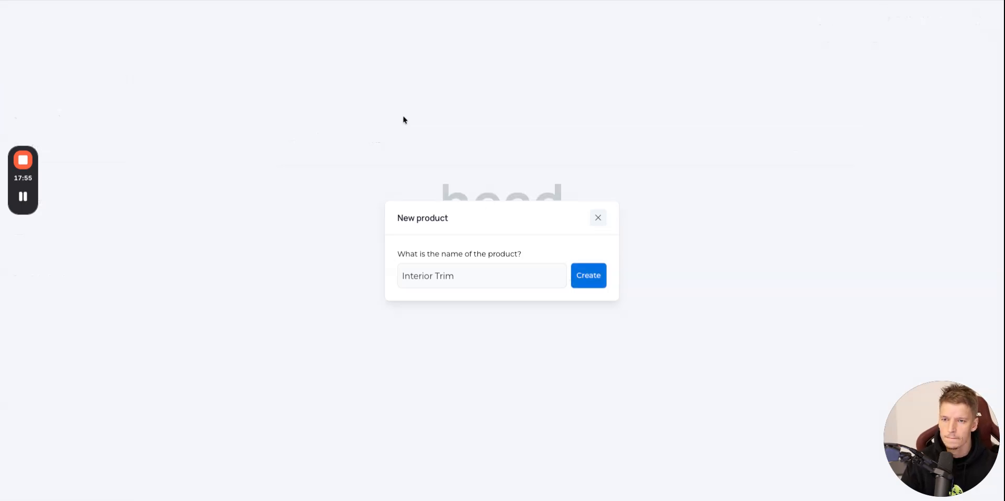
Capture the Fineline Open Pore Wood dashboard view on the BMW website and upload it as Interior Trim's product image in HeadQ.
left_click(475, 0)
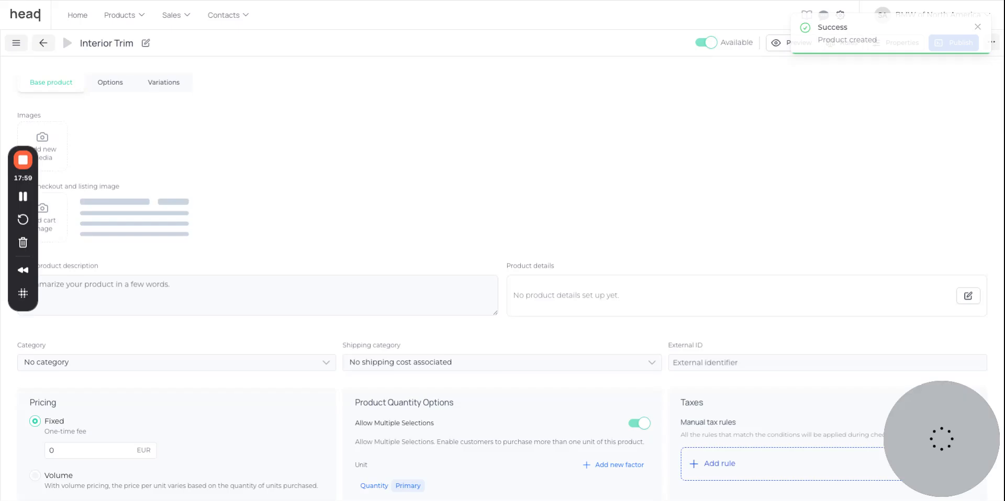
left_click(208, 0)
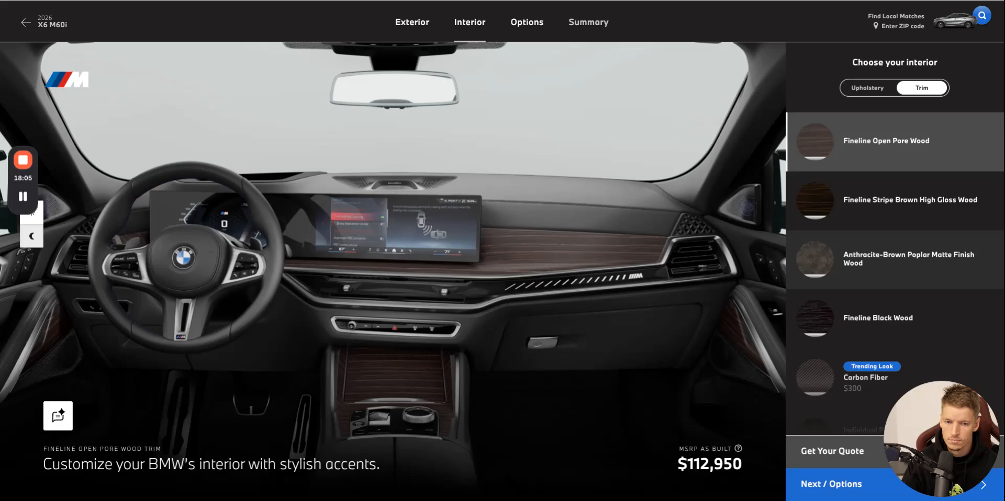
left_click(178, 0)
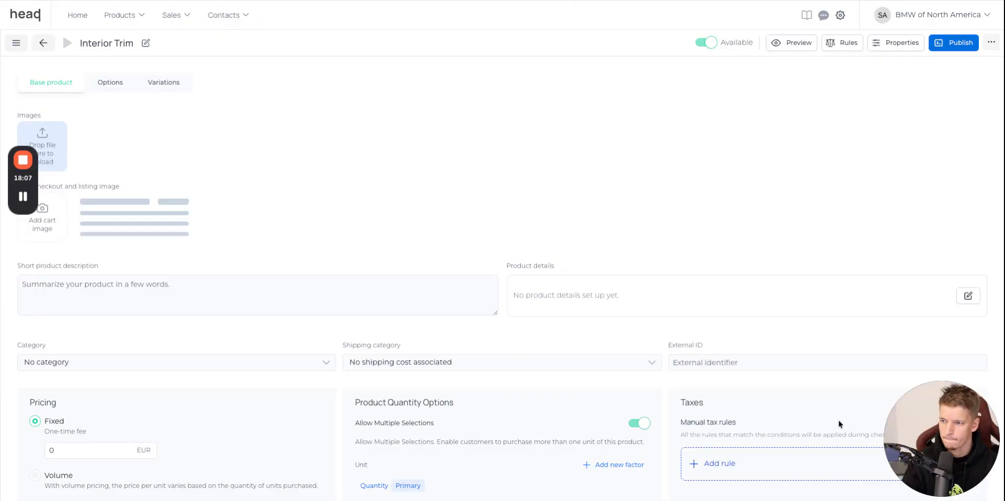
left_click_drag(839, 424, 46, 154)
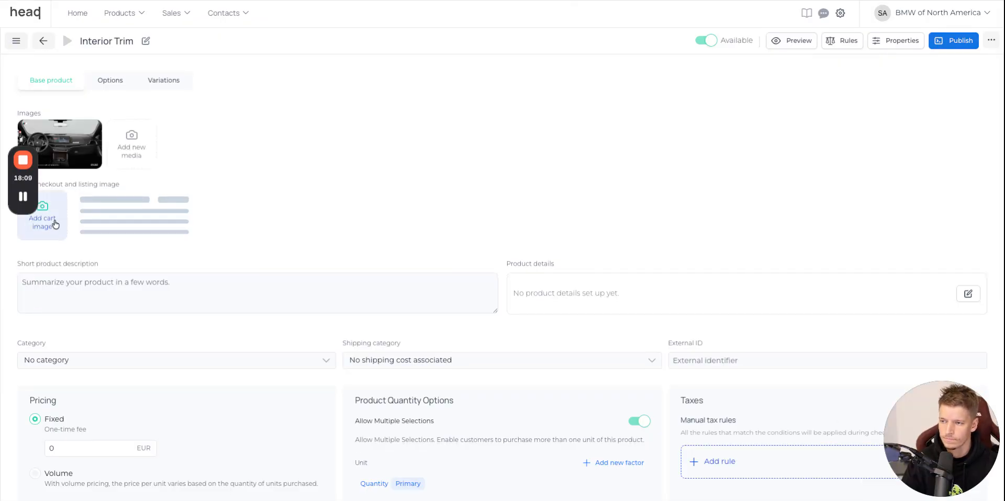
Set the uploaded dashboard picture from the media library as Interior Trim's checkout and listing image.
left_click(54, 223)
scroll(565, 282, "down", 3)
left_click(592, 420)
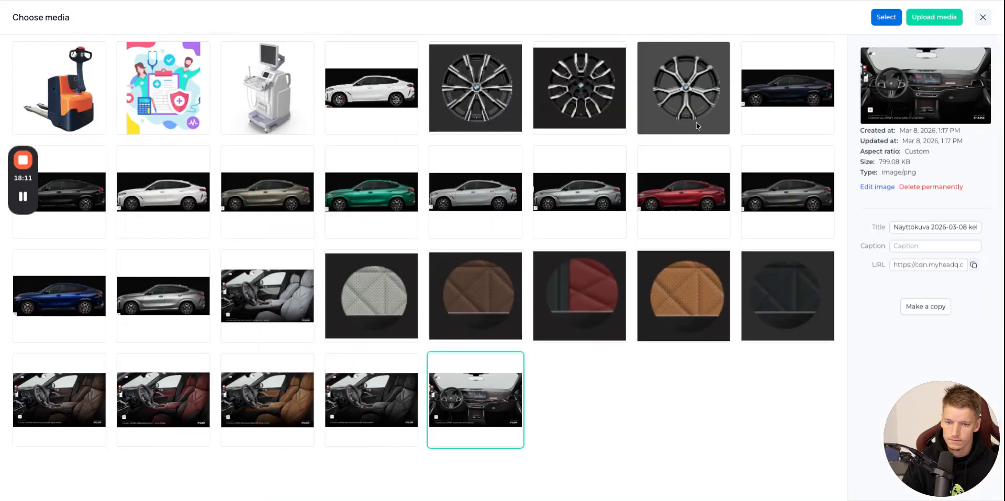
left_click(886, 17)
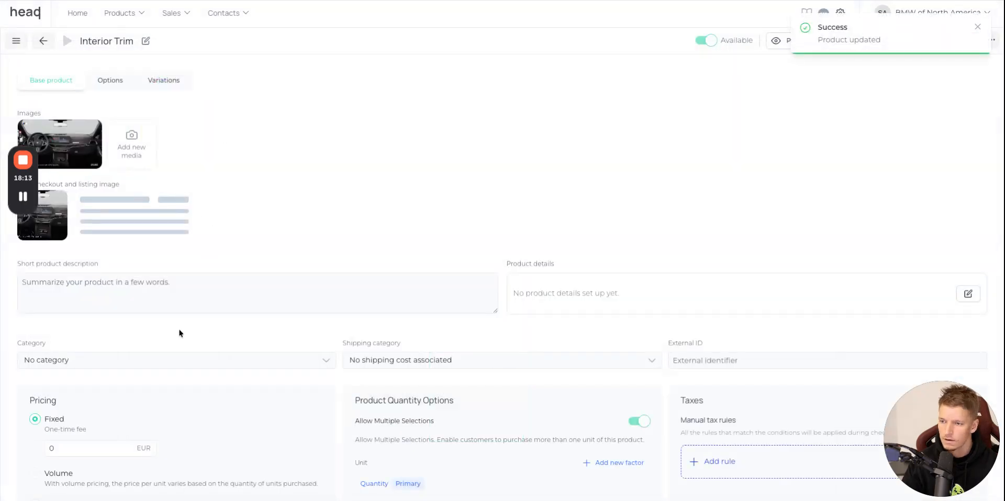
Create a Single option named Trim style for the Interior Trim product.
left_click(111, 81)
left_click(128, 222)
left_click(605, 34)
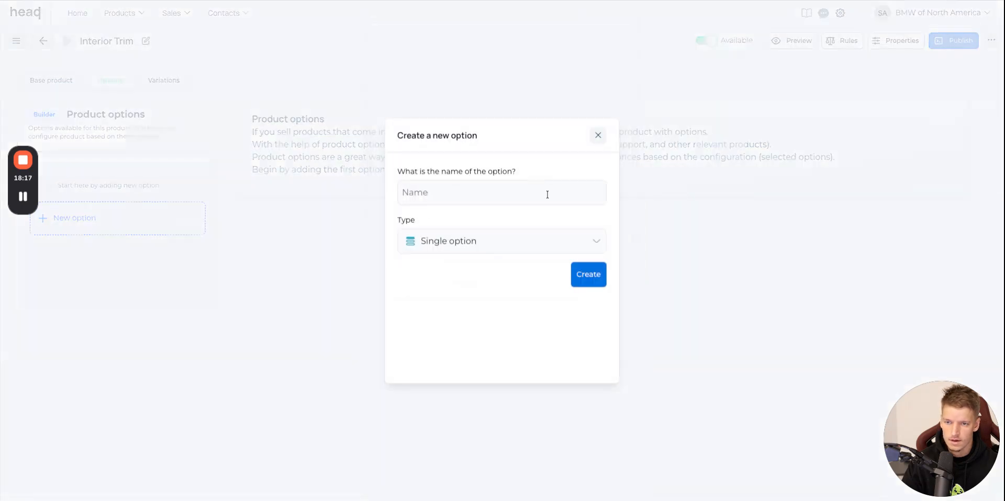
type("Trim style")
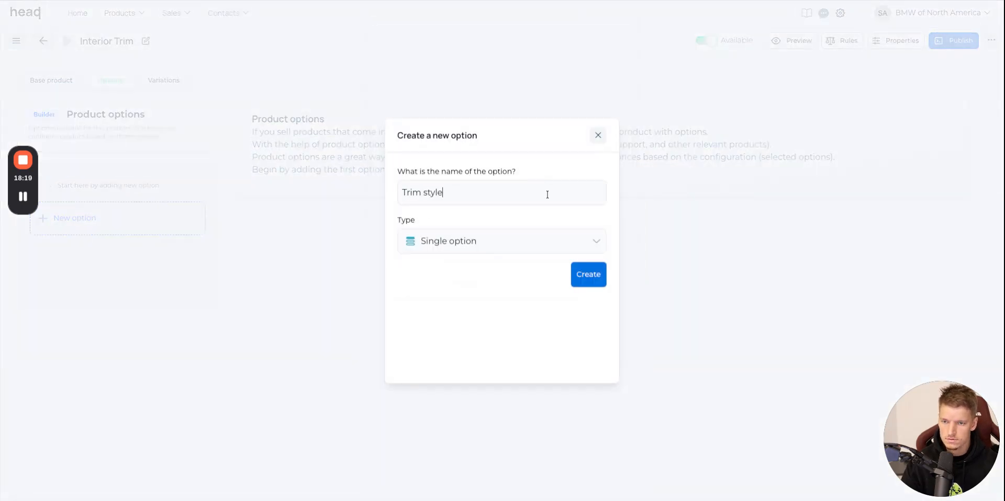
left_click(589, 274)
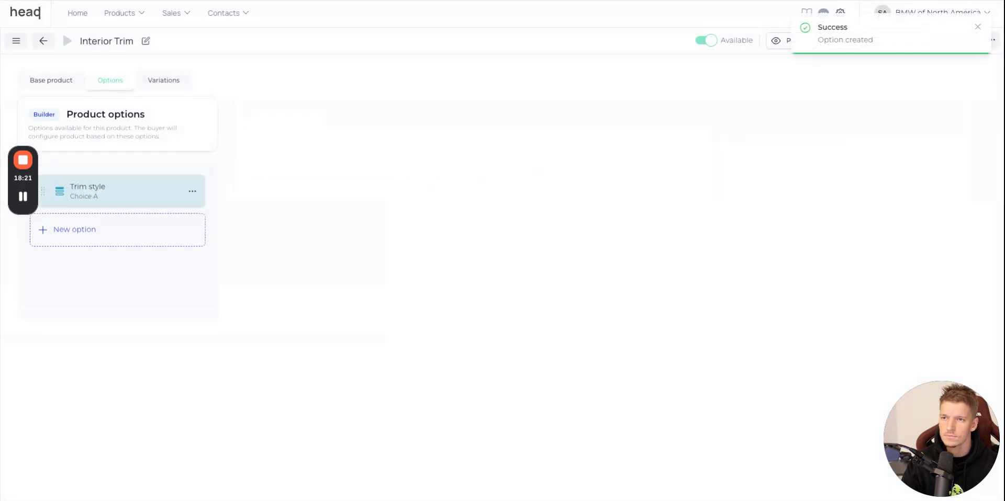
Name Trim style's first choice Fineline Open Pore Wood, copied from the BMW website, and add its captured swatch as the choice image in HeadQ.
key("alt+Tab")
scroll(983, 272, "down", 2)
scroll(931, 213, "up", 1)
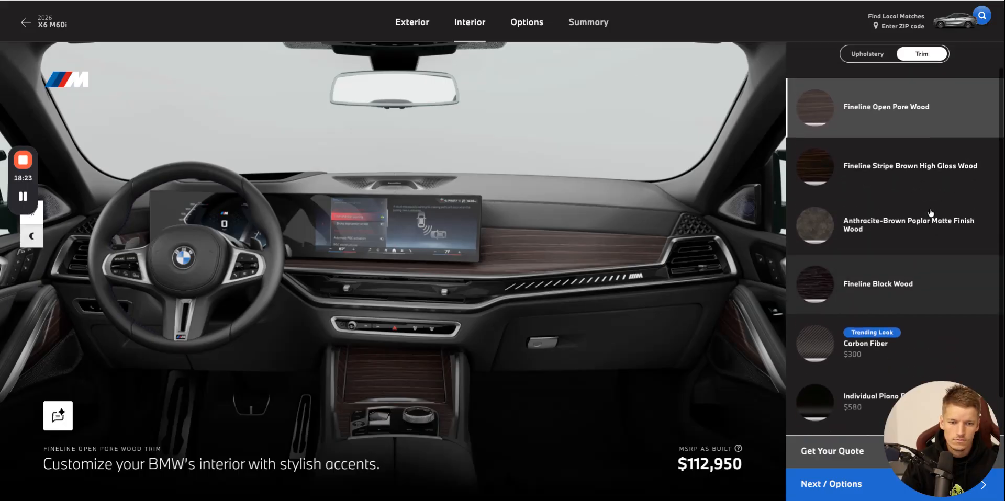
scroll(930, 213, "down", 2)
scroll(937, 172, "up", 3)
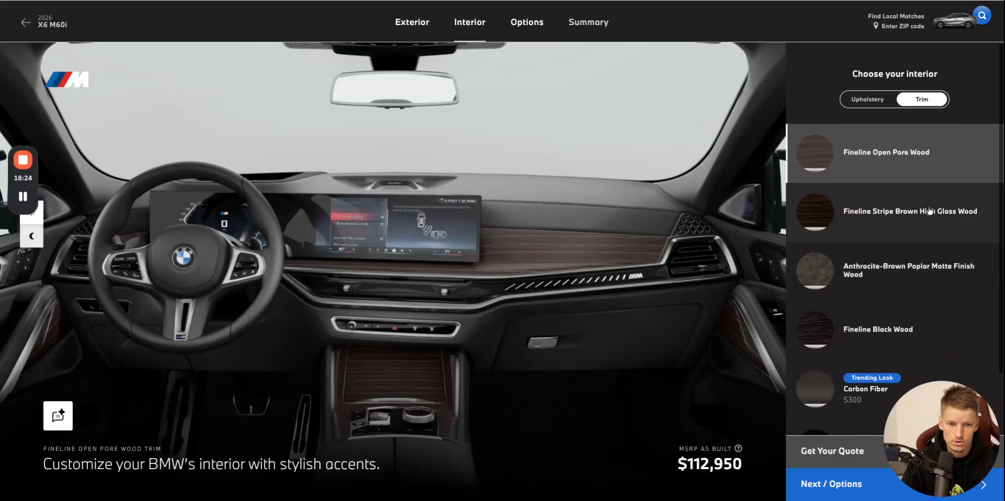
triple_click(942, 146)
key("ctrl+c")
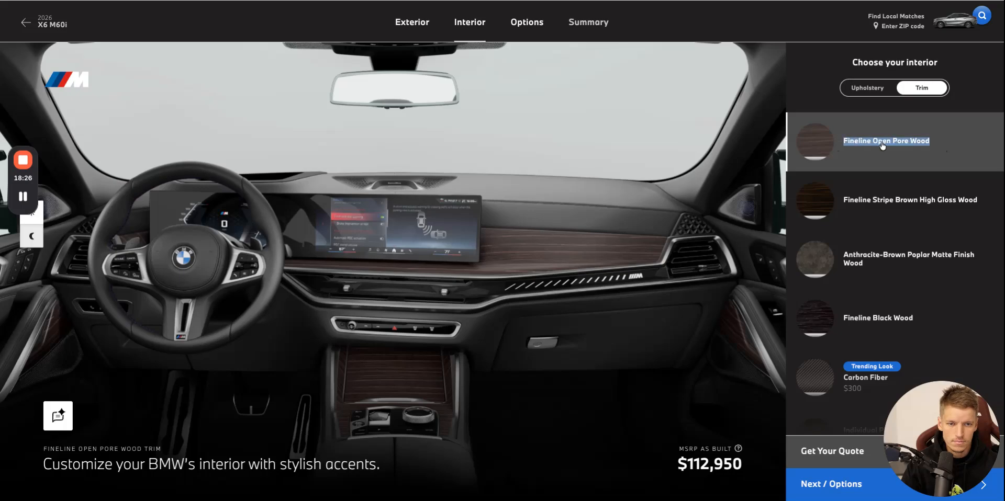
key("alt+Tab")
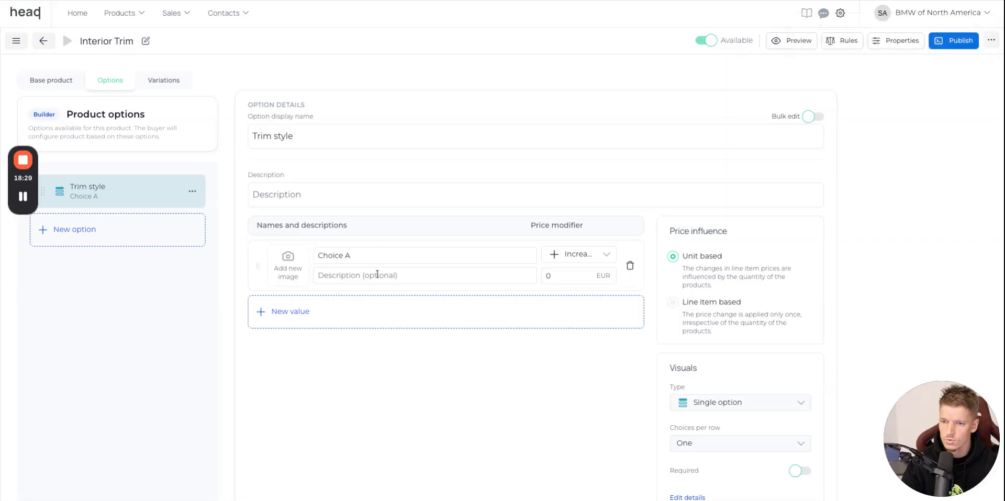
key("ctrl+a")
key("ctrl+v")
key("alt+Tab")
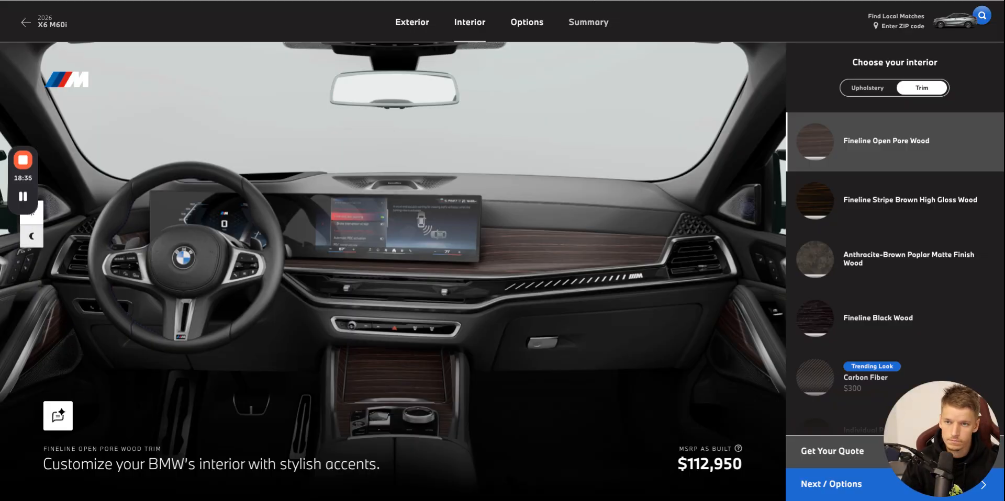
key("alt+Tab")
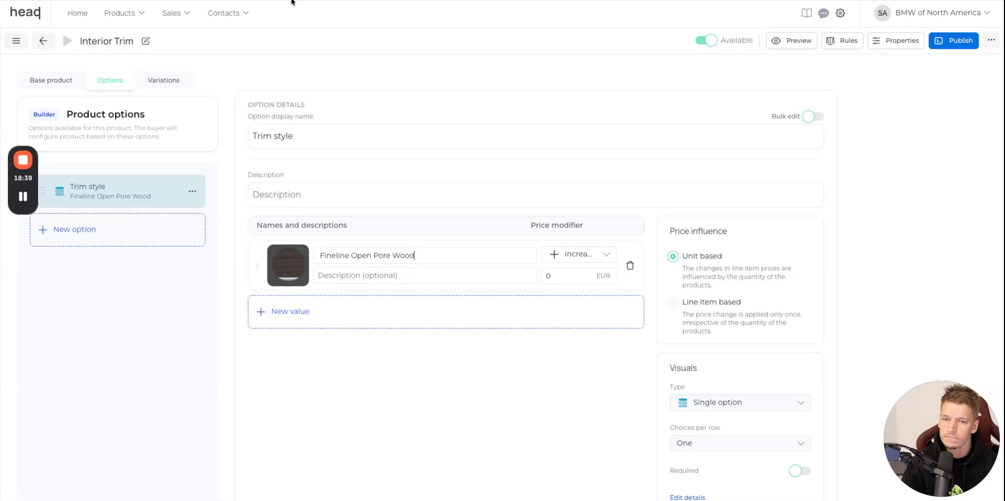
Add a second Trim style choice named Fineline Stripe Brown High Gloss Wood in HeadQ and capture its swatch from the BMW website.
key("alt+Tab")
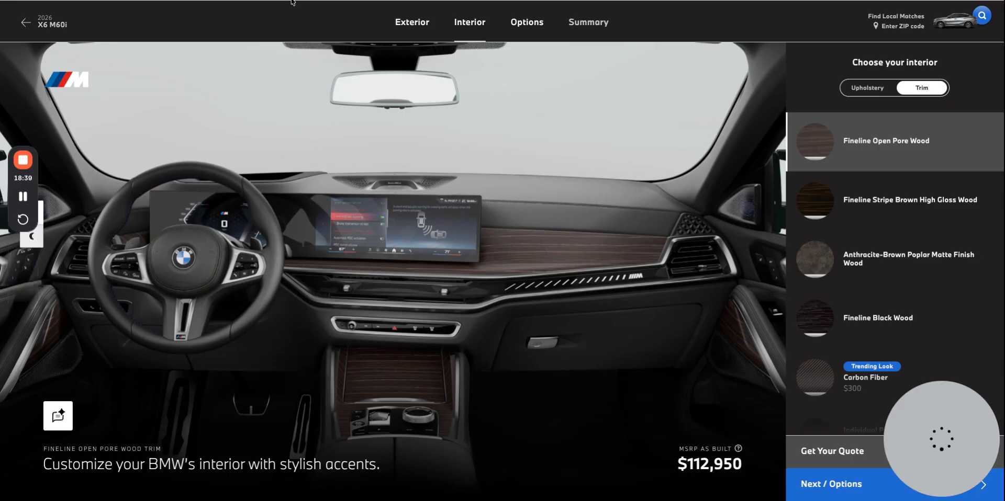
left_click(993, 206)
triple_click(991, 204)
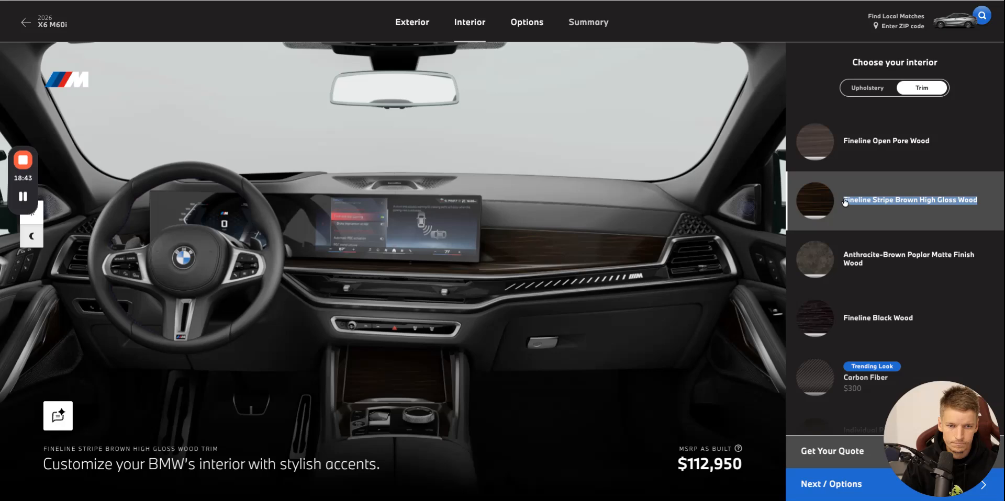
scroll(991, 204, "down", 1)
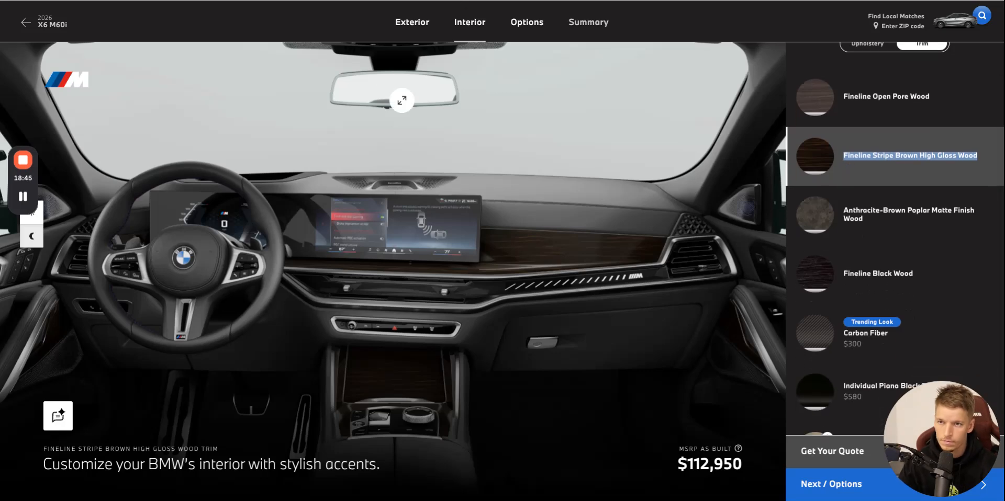
key("alt+Tab")
left_click(466, 325)
type("Fineline Stripe Brown High Gloss Wood")
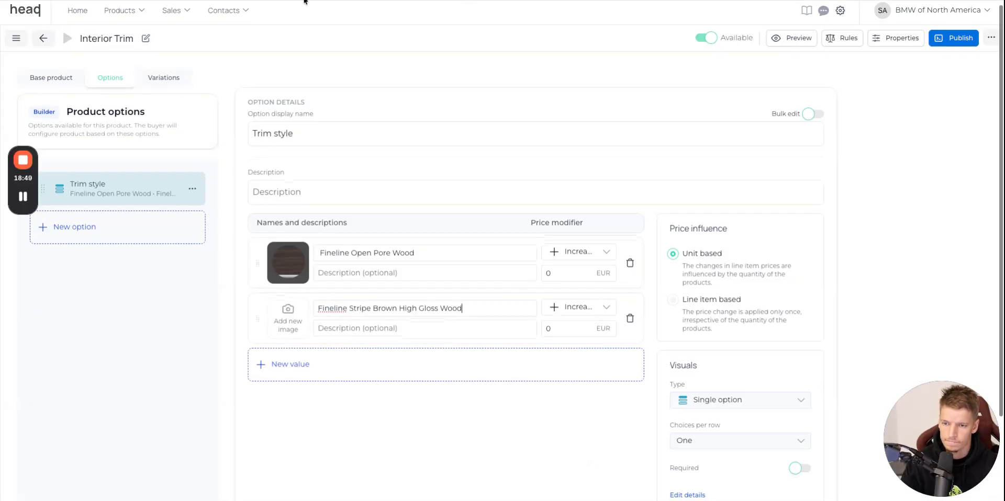
key("alt+Tab")
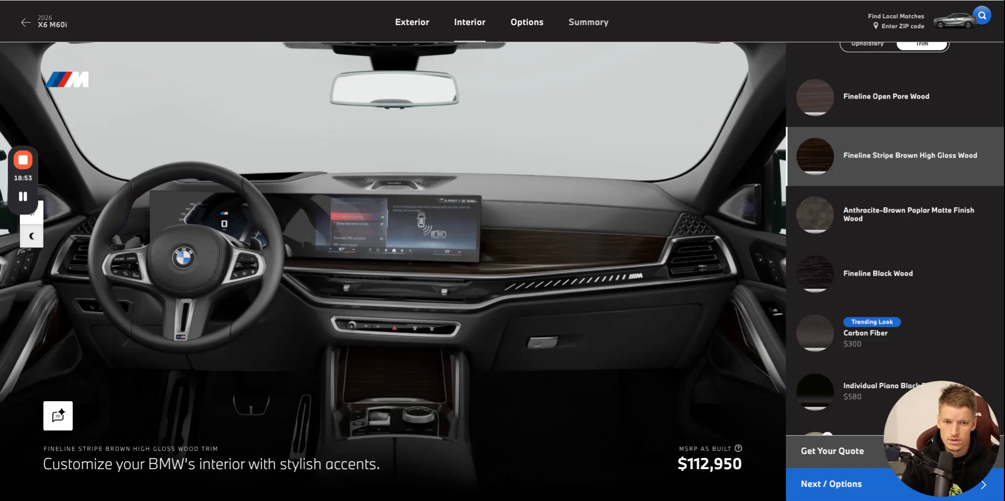
key("alt+Tab")
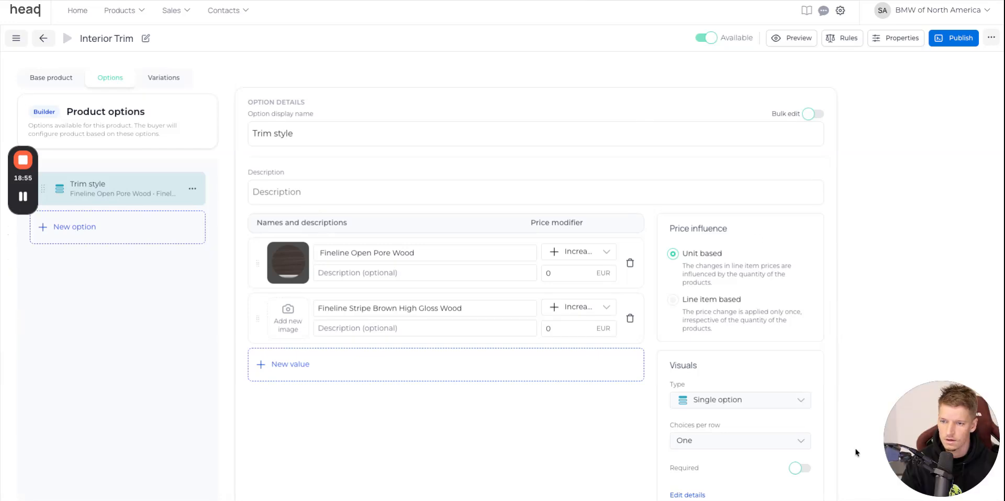
Add a third Trim style choice, Anthracite-Brown Poplar Matte Finish Wood, with the name and swatch image taken from the BMW website.
left_click(395, 371)
key("alt+Tab")
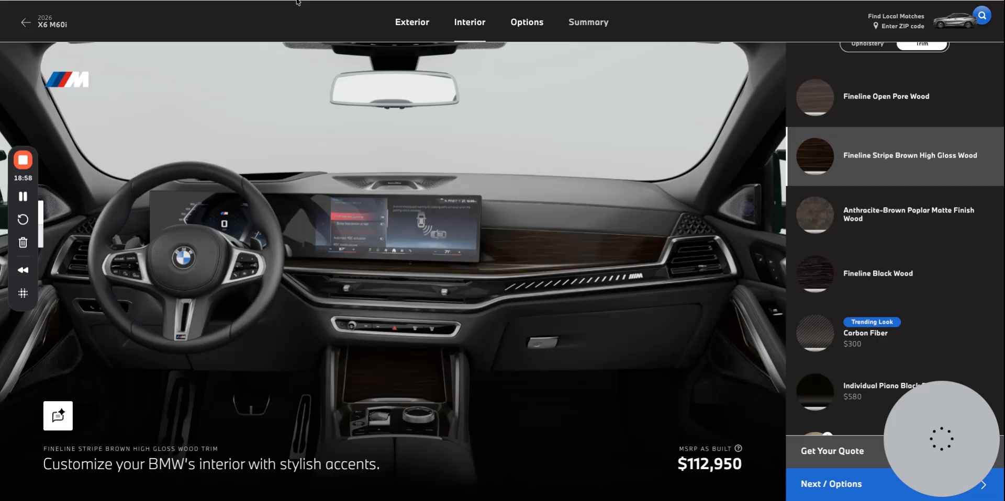
left_click(887, 236)
triple_click(888, 229)
key("ctrl+c")
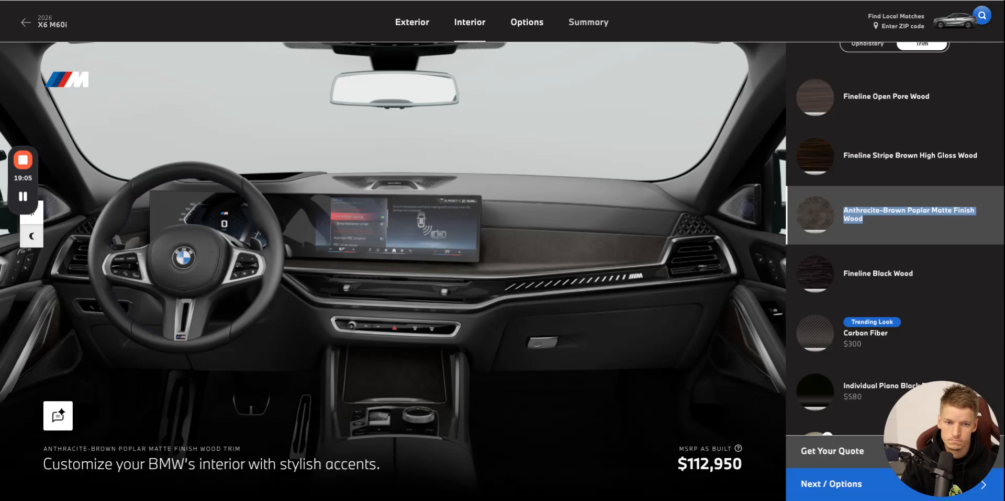
key("alt+Tab")
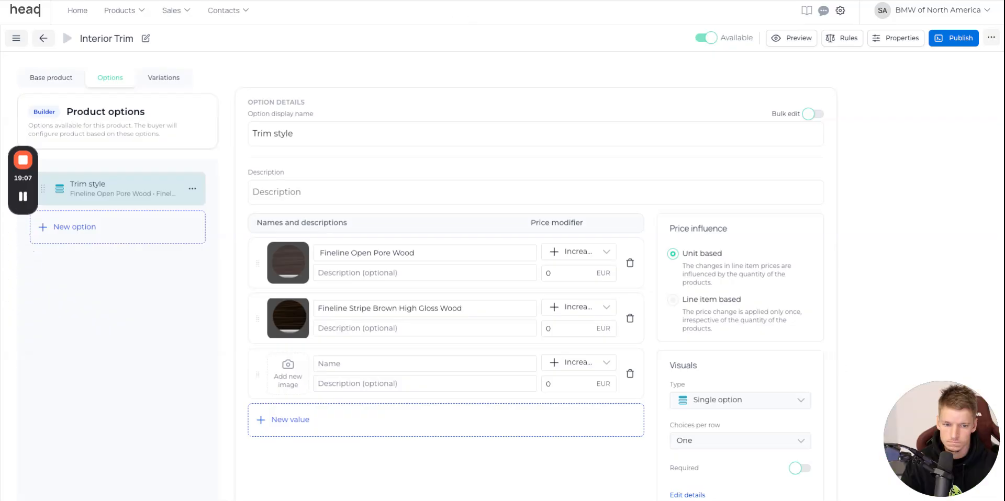
left_click_drag(33, 251, 287, 383)
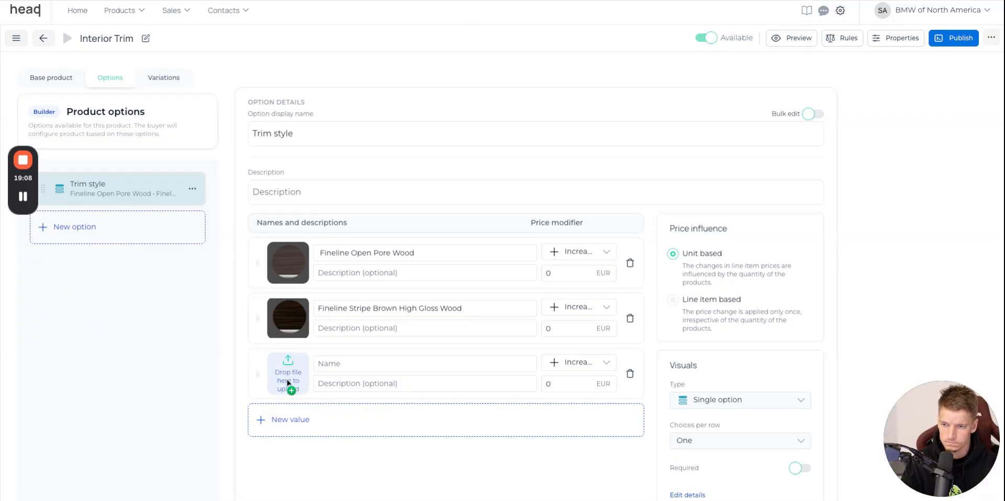
left_click(367, 365)
key("ctrl+v")
Add a fourth Trim style choice, Fineline Black Wood, with the name and swatch image taken from the BMW website.
left_click(418, 421)
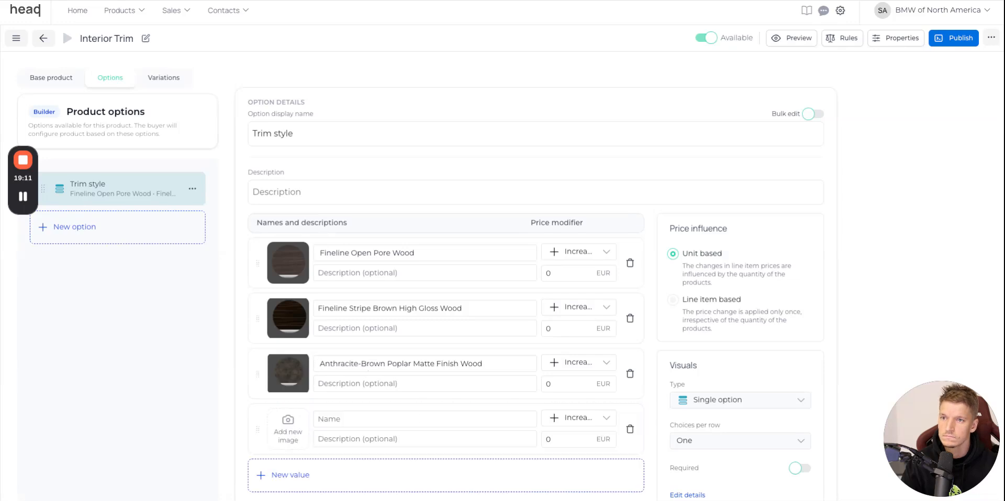
key("alt+Tab")
scroll(823, 228, "down", 1)
left_click_drag(840, 233, 937, 238)
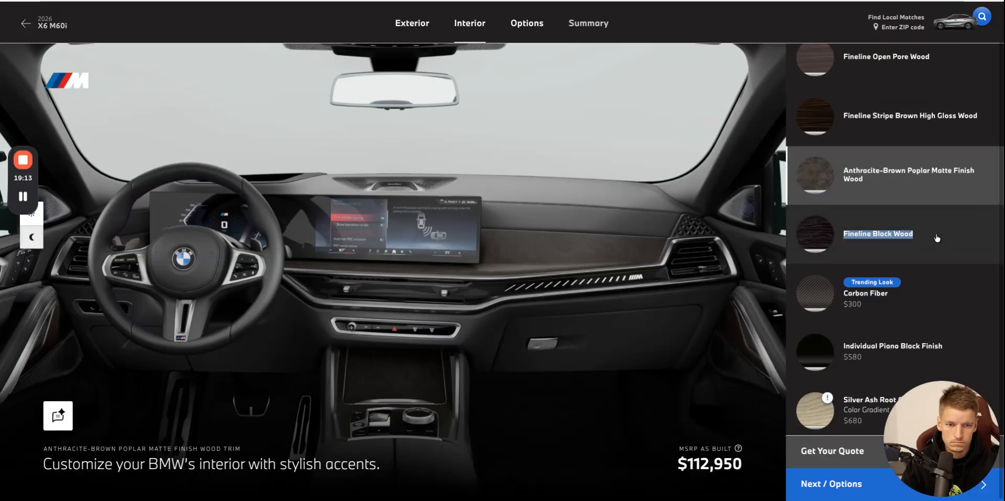
left_click(925, 244)
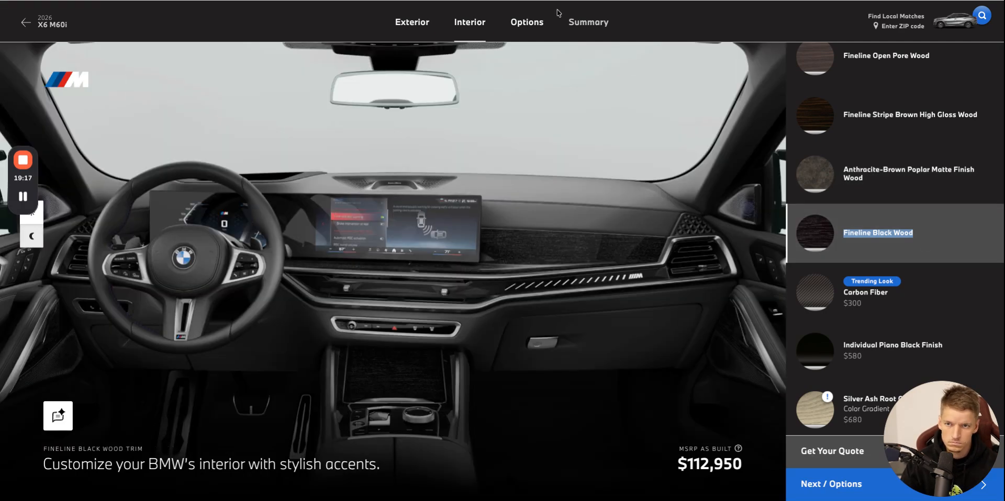
key("alt+Tab")
left_click_drag(937, 455, 292, 449)
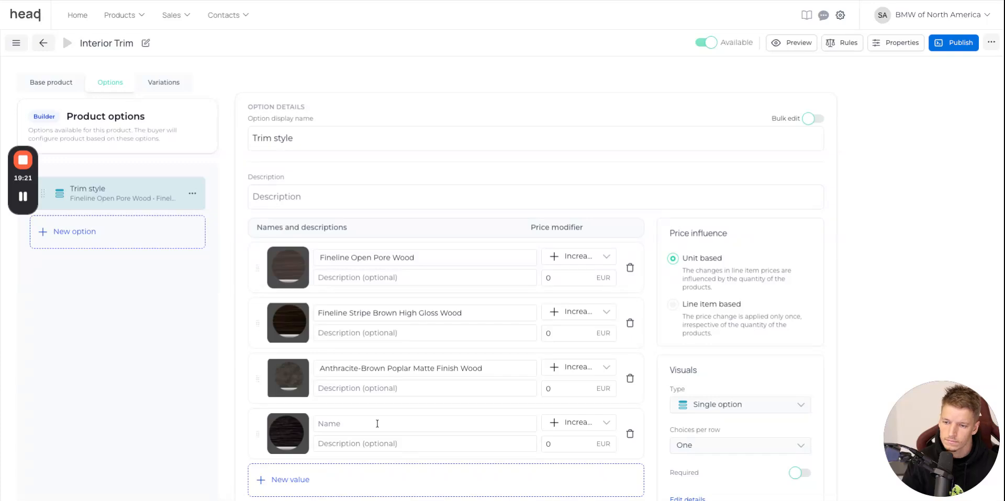
left_click(451, 479)
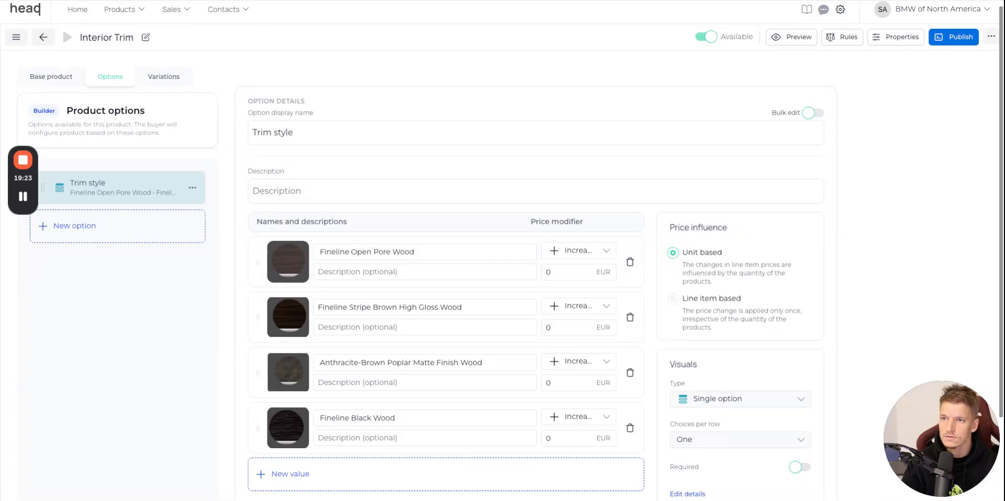
Add a fifth Trim style choice, Trending Look Carbon Fiber, with the name and swatch image taken from the BMW website.
key("alt+Tab")
scroll(962, 216, "down", 2)
scroll(961, 256, "down", 1)
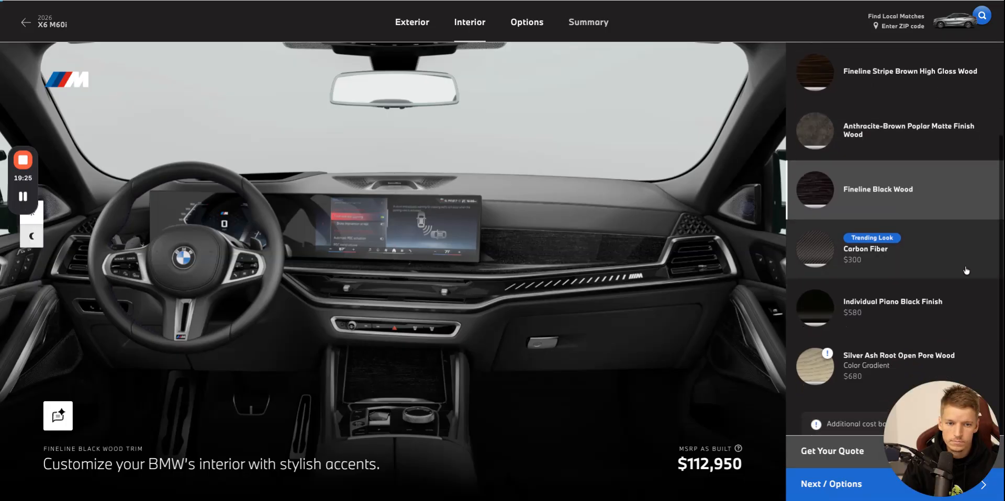
left_click(902, 257)
triple_click(898, 254)
key("ctrl+c")
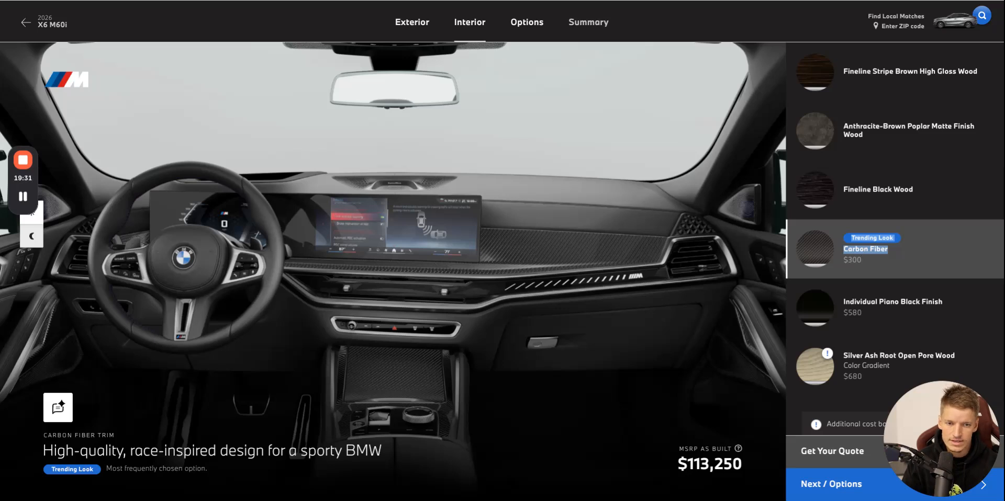
key("alt+Tab")
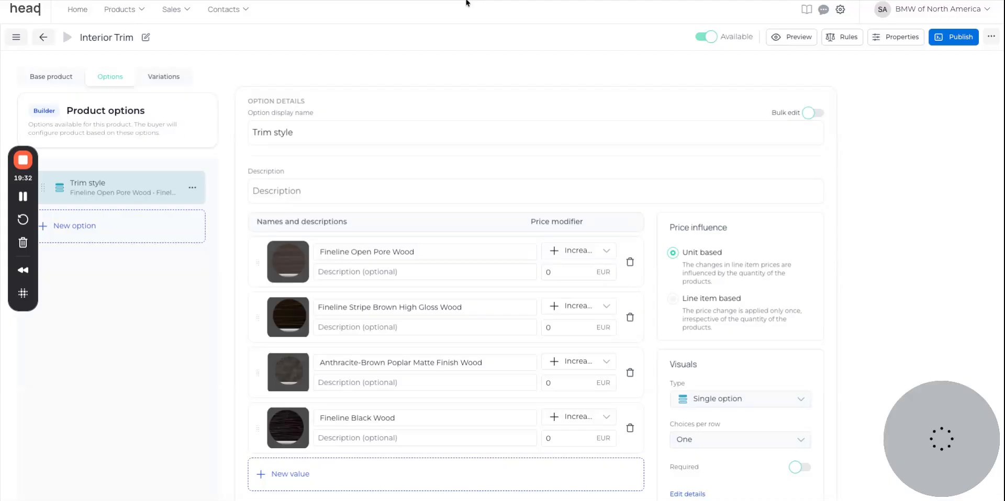
scroll(879, 466, "down", 2)
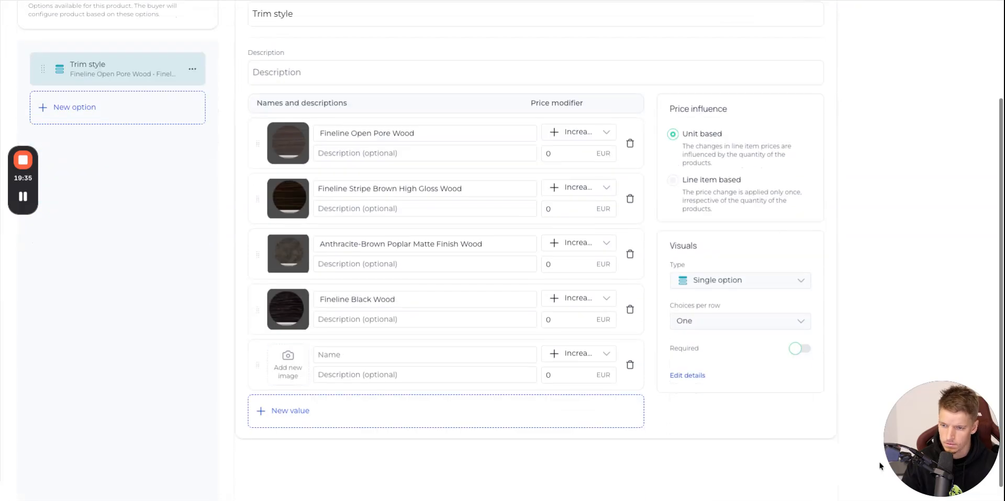
left_click(370, 361)
key("ctrl+v")
scroll(369, 361, "down", 1)
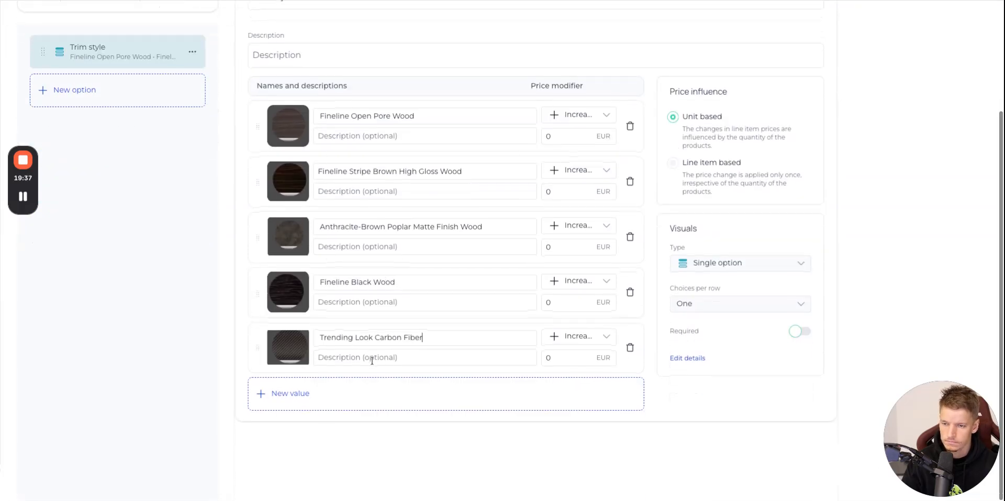
Auto-generate Interior Trim's product variations from the Trim style option.
scroll(541, 197, "up", 1)
scroll(540, 197, "up", 2)
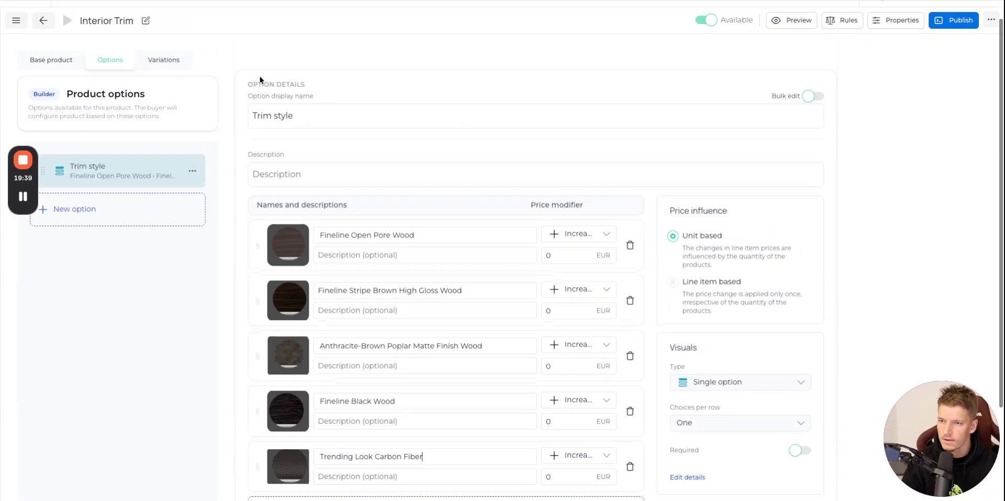
left_click(178, 67)
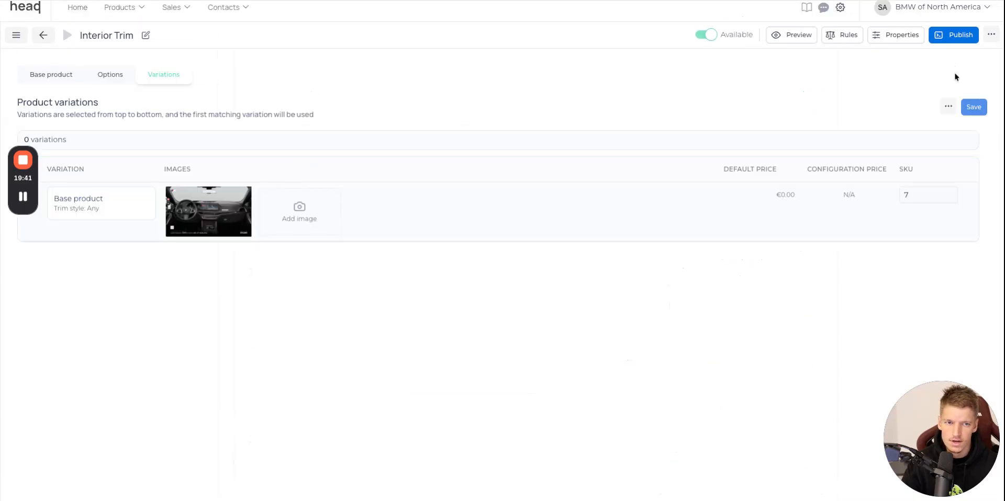
left_click(949, 109)
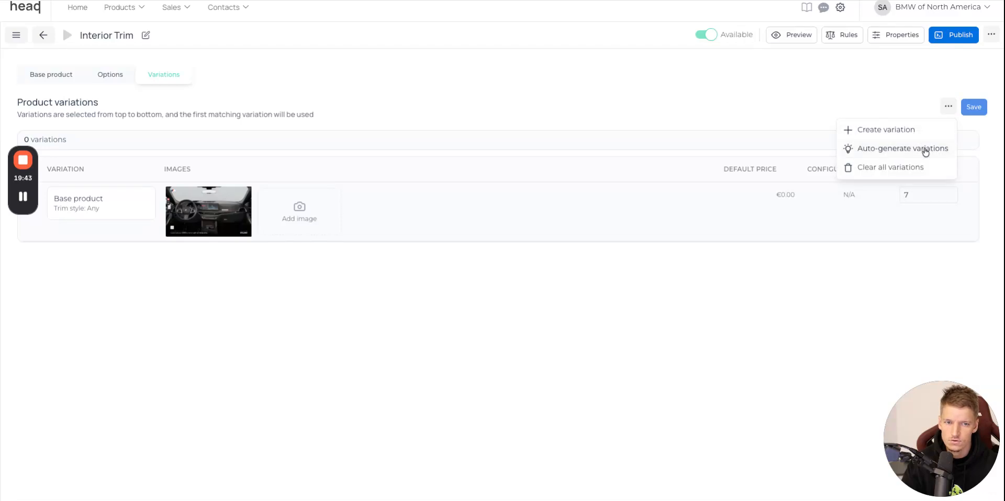
left_click(925, 151)
left_click(401, 236)
left_click(556, 181)
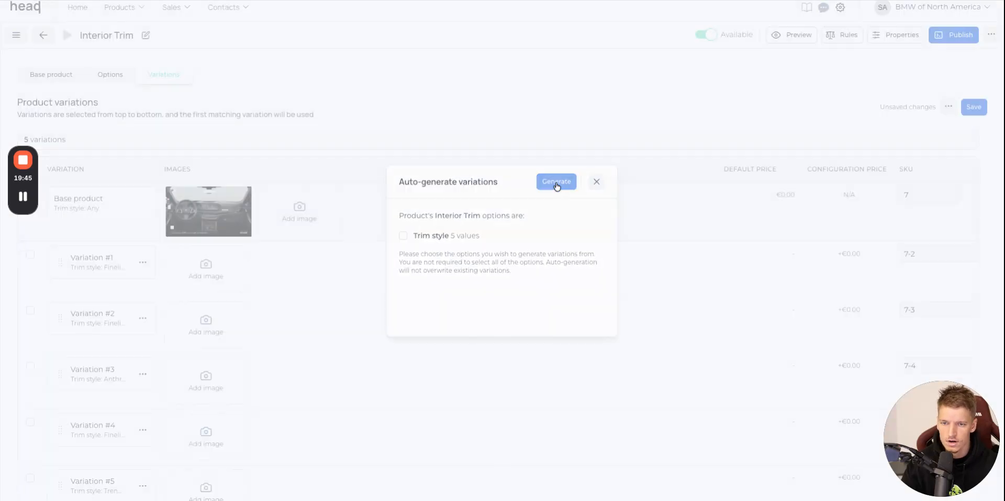
Assign the Fineline Open Pore Wood dashboard picture from the media library to Variation #1.
left_click(219, 273)
scroll(616, 276, "down", 5)
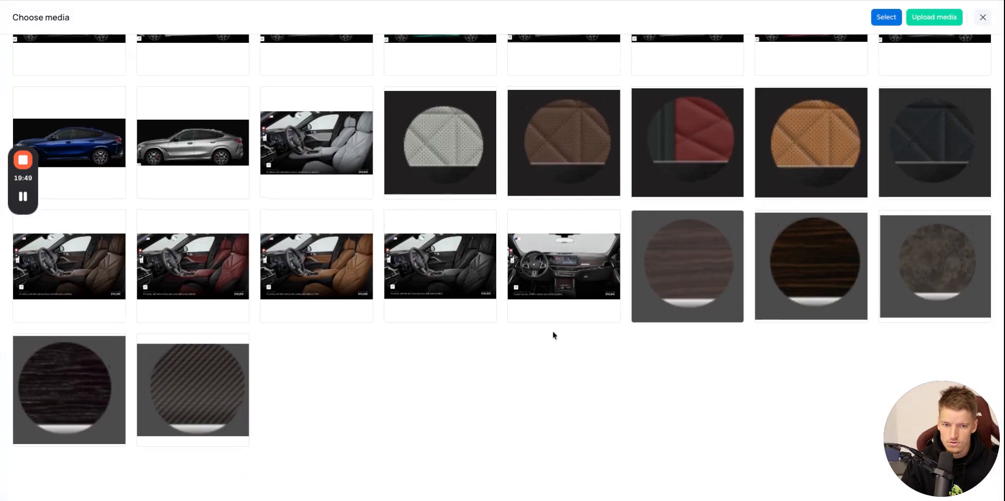
left_click(549, 288)
left_click(886, 16)
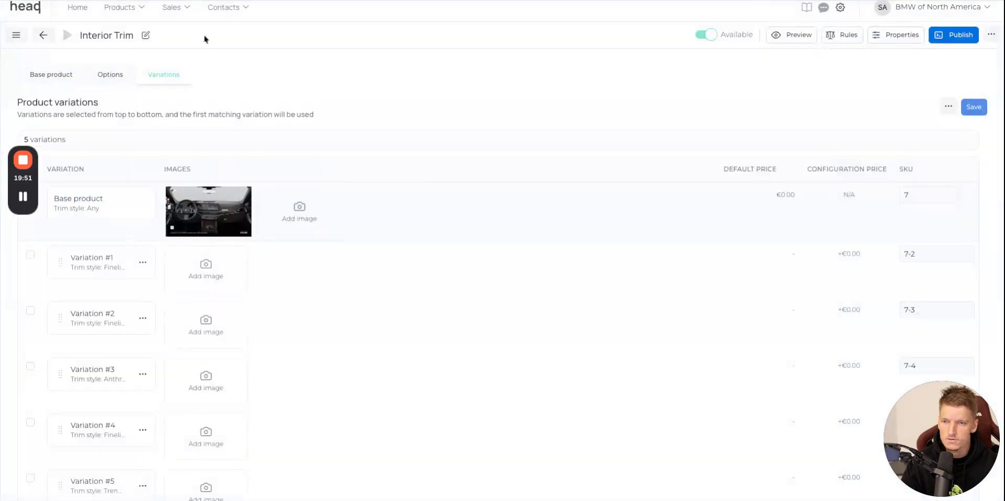
Assign a screenshot of the BMW website's Fineline Stripe Brown High Gloss Wood dashboard as the image of Variation #2.
key("ctrl+Tab")
scroll(832, 127, "up", 2)
scroll(889, 100, "down", 1)
left_click(902, 100)
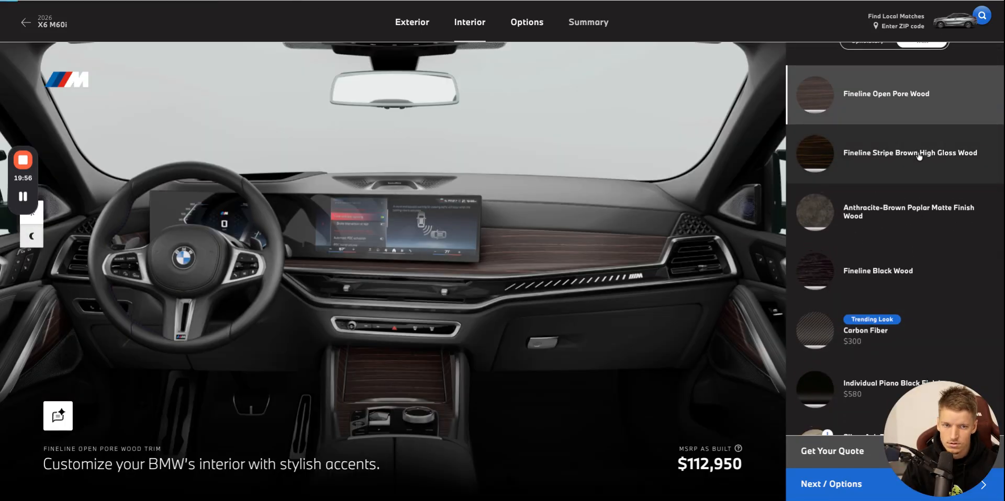
left_click(919, 155)
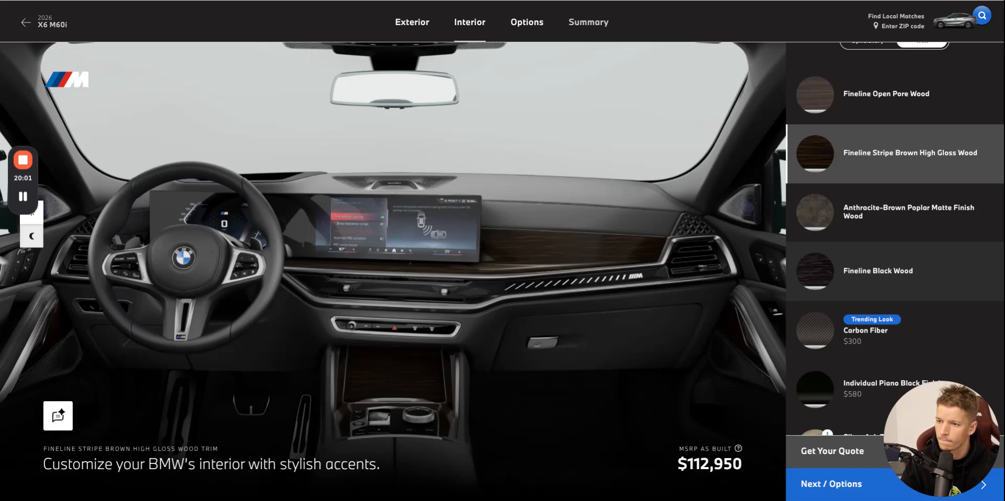
left_click(524, 2)
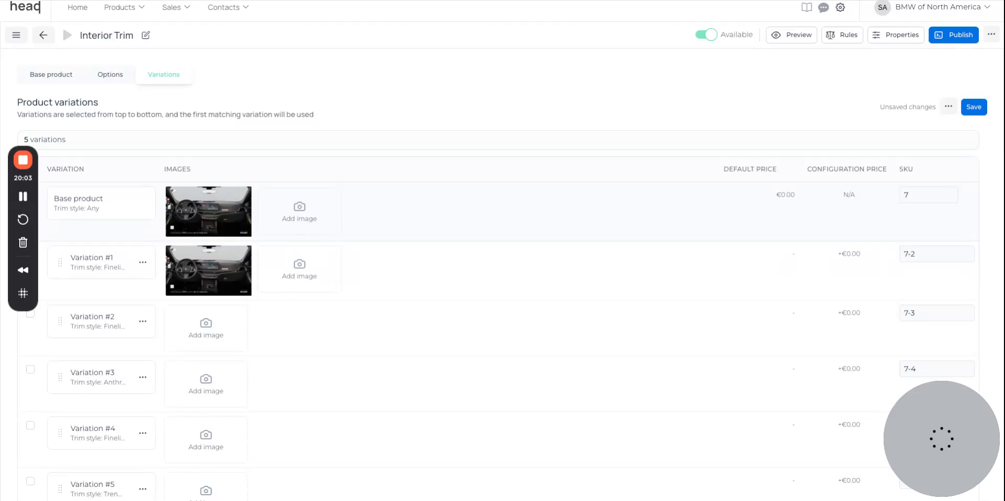
left_click_drag(861, 456, 185, 331)
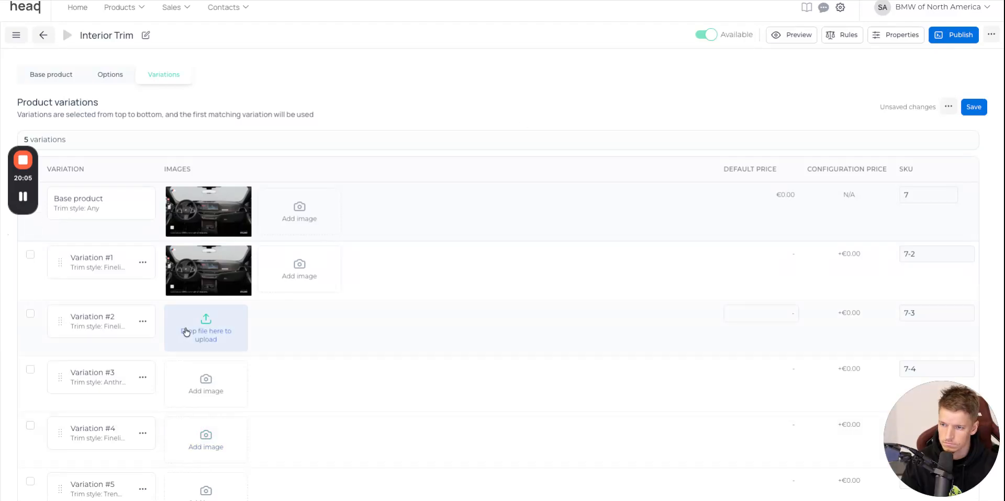
Assign a screenshot of the BMW website's Anthracite-Brown Poplar Matte Finish Wood dashboard as the image of Variation #3.
left_click(236, 2)
left_click(905, 220)
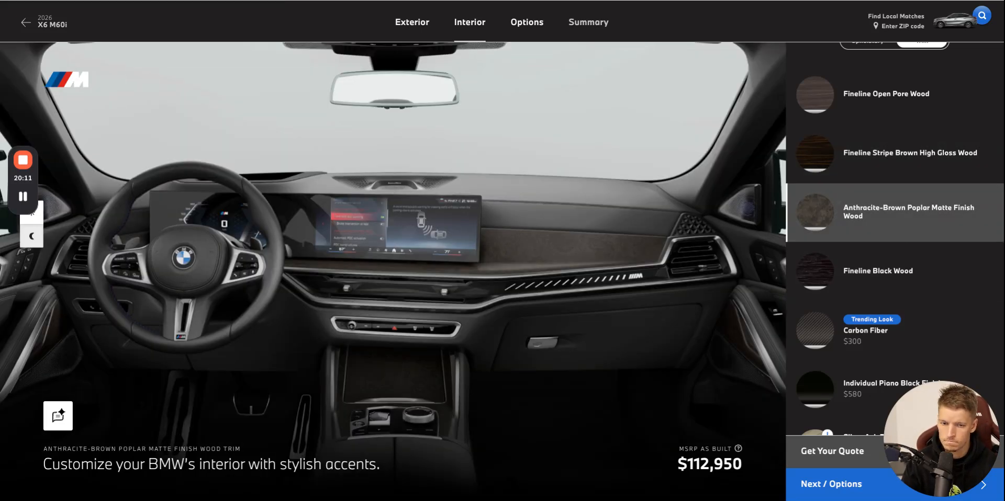
left_click(478, 1)
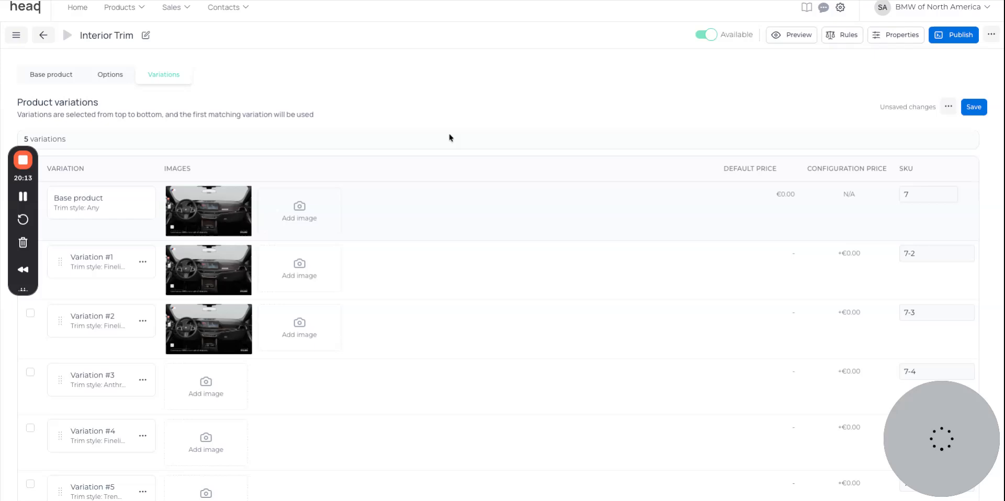
left_click_drag(898, 462, 220, 385)
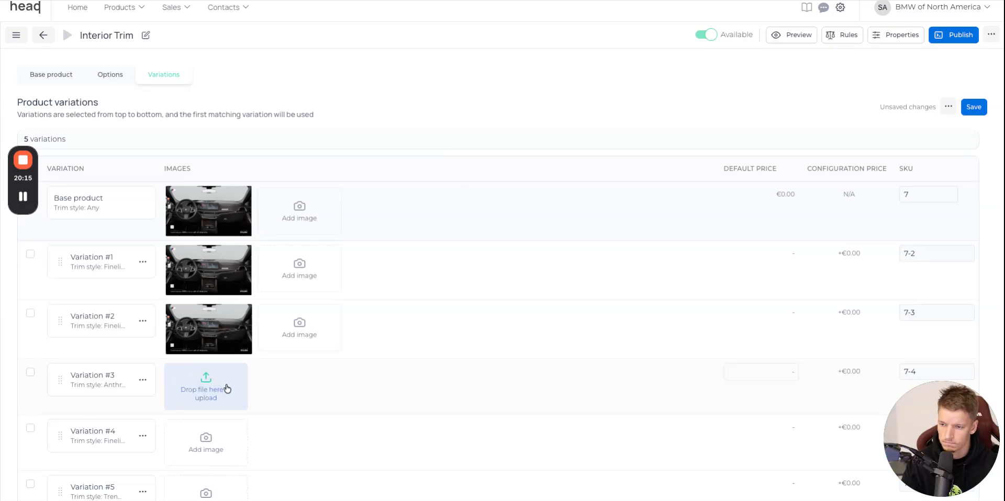
Assign a screenshot of the BMW website's Fineline Black Wood dashboard as the image of Variation #4.
scroll(224, 386, "down", 2)
key("ctrl+Tab")
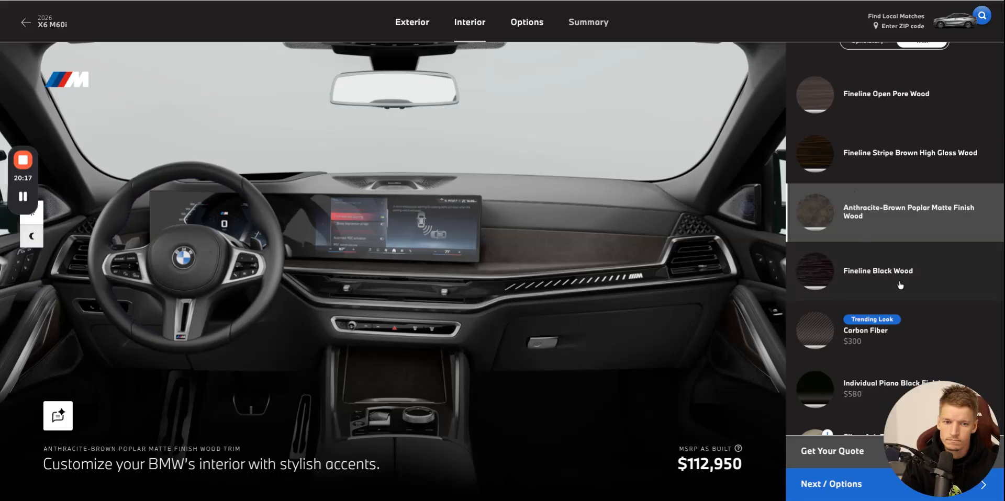
left_click(823, 288)
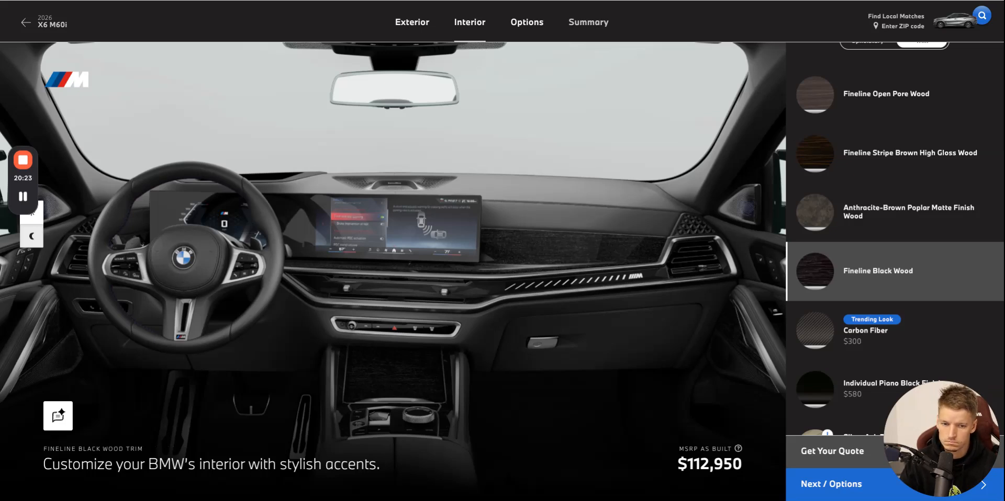
left_click(522, 2)
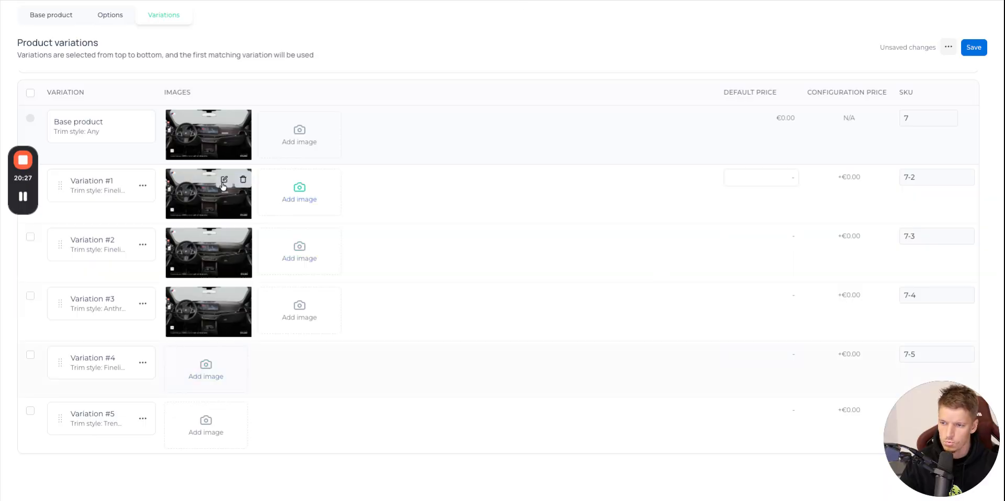
Assign a screenshot of the BMW website's Carbon Fiber dashboard to Variation #5 and save Interior Trim's variations.
left_click(471, 2)
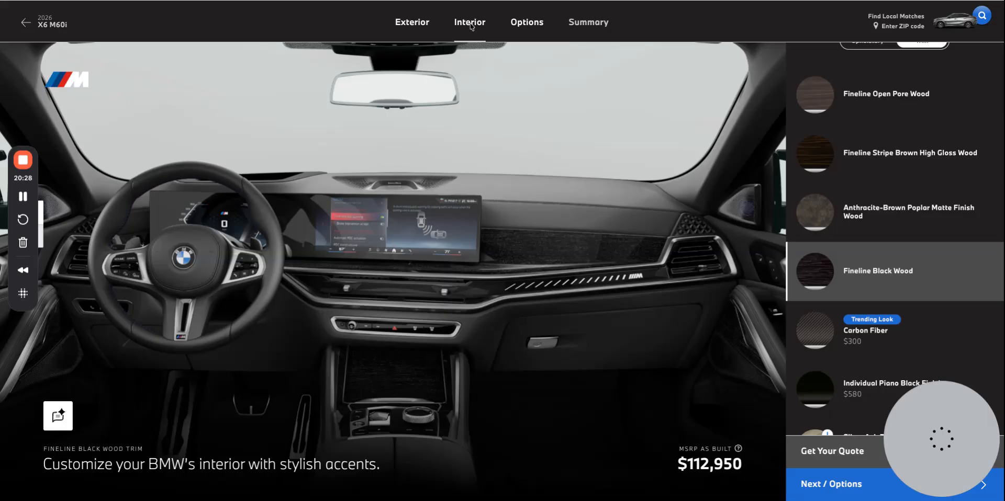
left_click(932, 339)
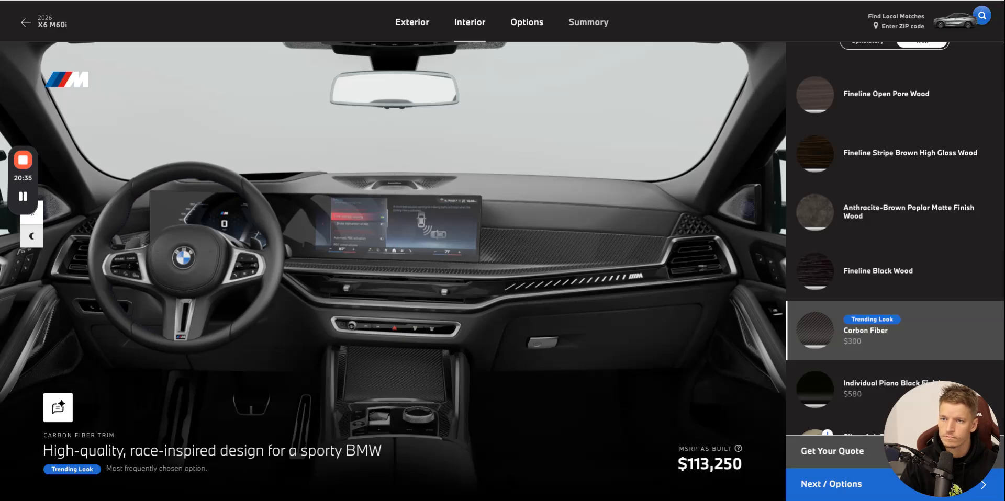
key("ctrl+Tab")
left_click_drag(949, 436, 209, 438)
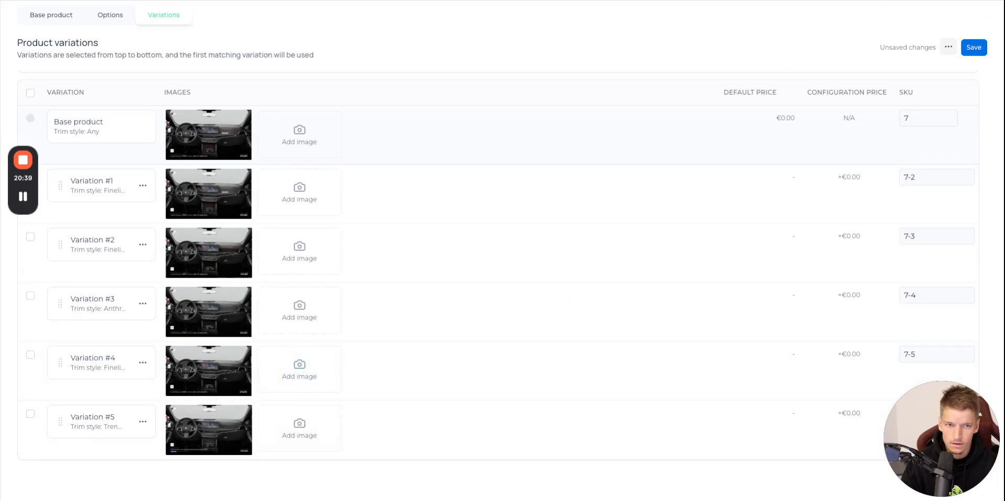
left_click(978, 48)
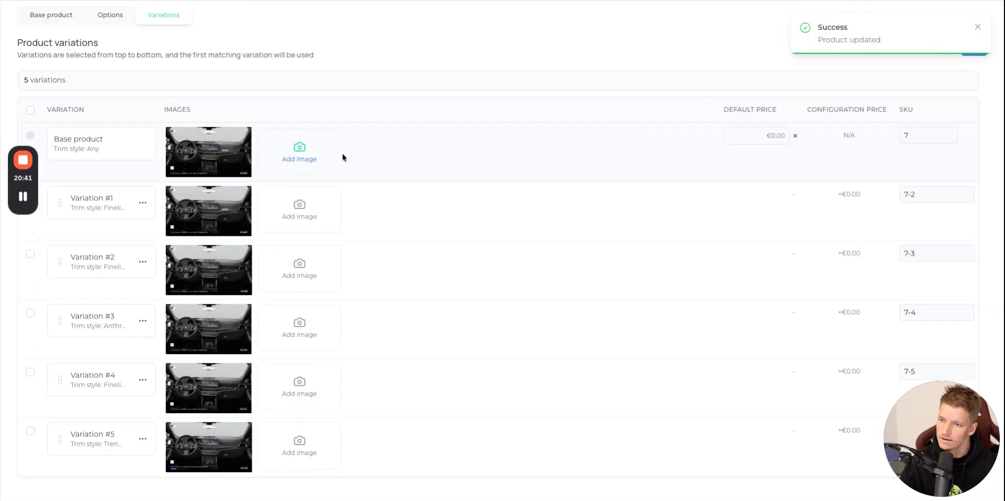
Review the packages and options offered in the Options section of the BMW website and copy the heading Additional Packages.
left_click(191, 1)
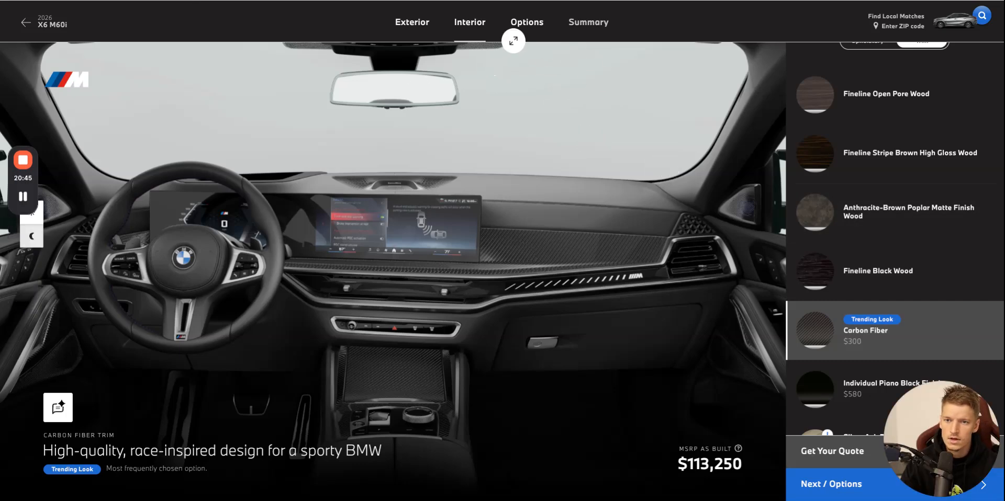
left_click(534, 22)
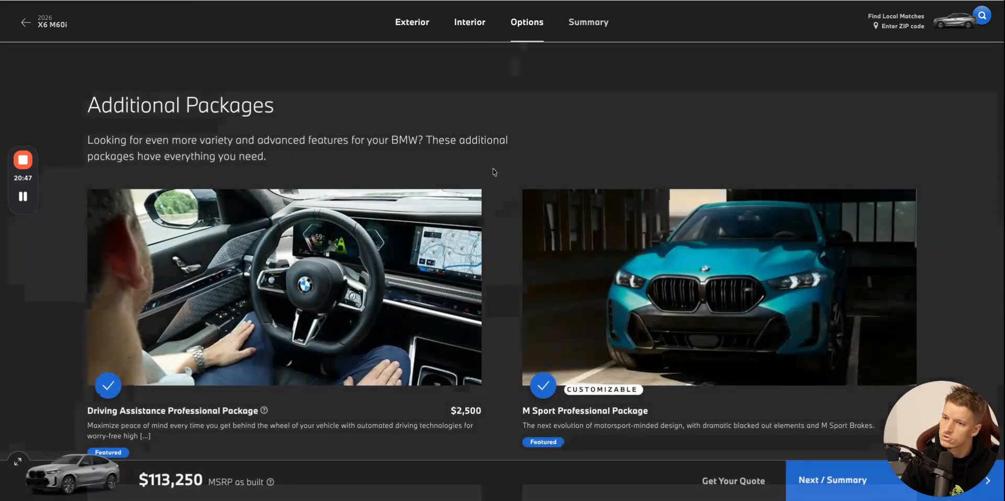
scroll(342, 144, "down", 15)
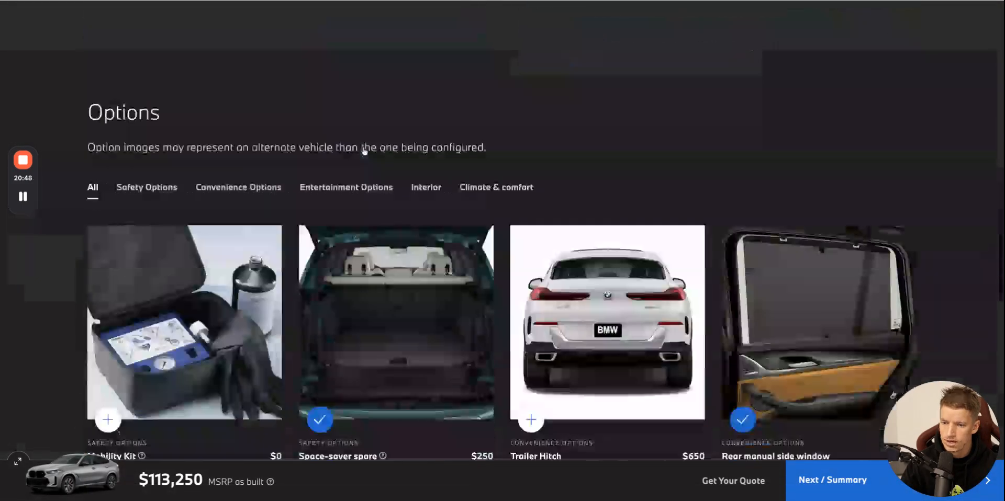
scroll(365, 152, "up", 10)
scroll(364, 152, "up", 5)
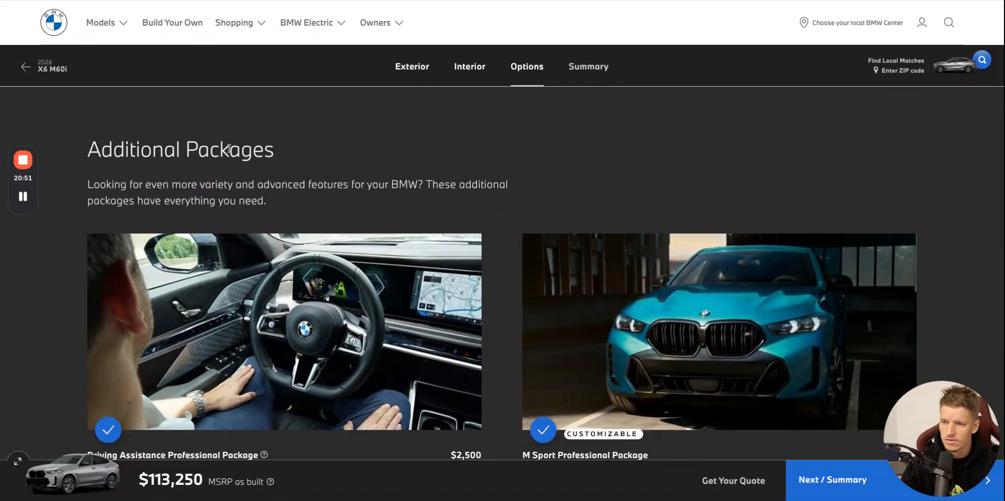
triple_click(231, 149)
scroll(375, 155, "down", 2)
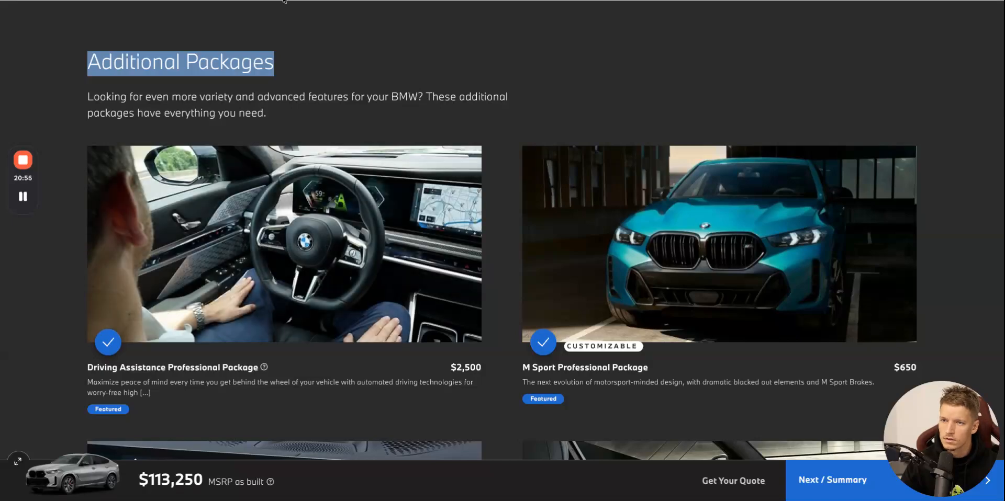
scroll(365, 172, "down", 15)
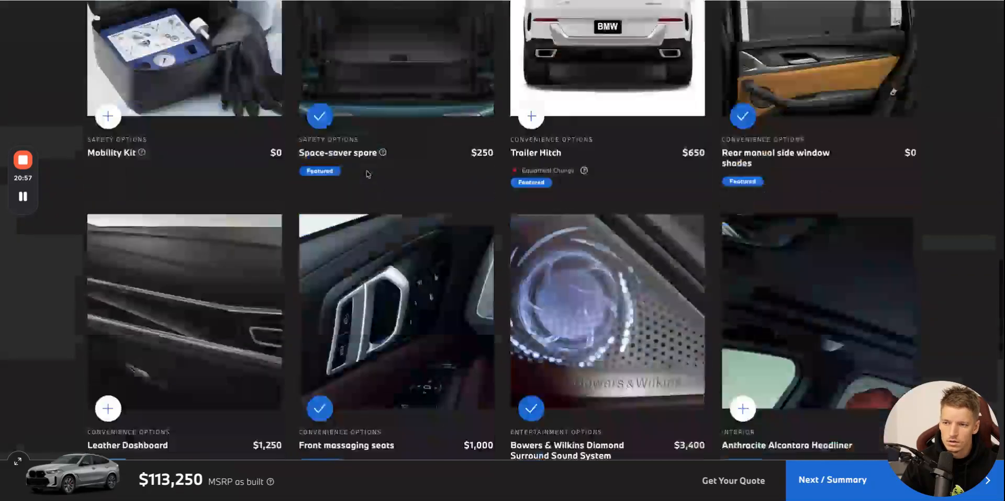
scroll(368, 175, "up", 17)
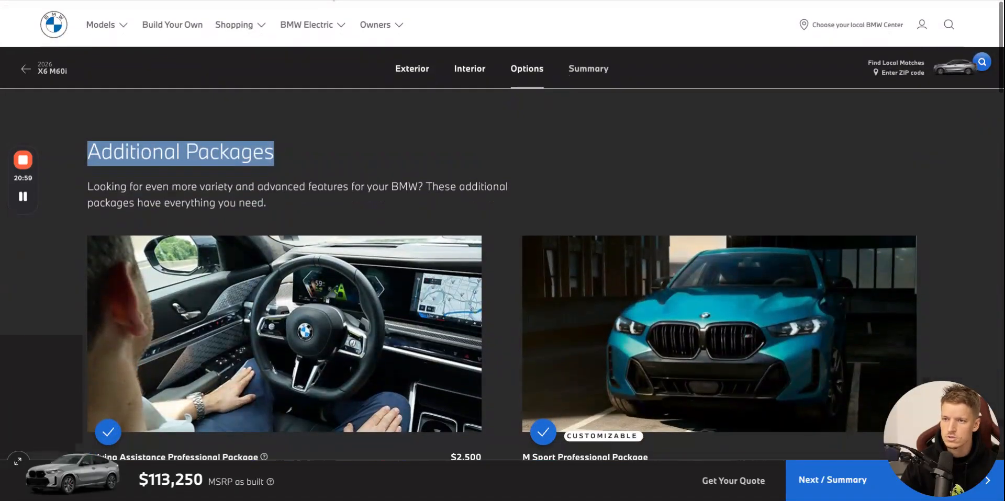
Return to HeadQ and open the BMW X6 CPQ for editing.
left_click(126, 0)
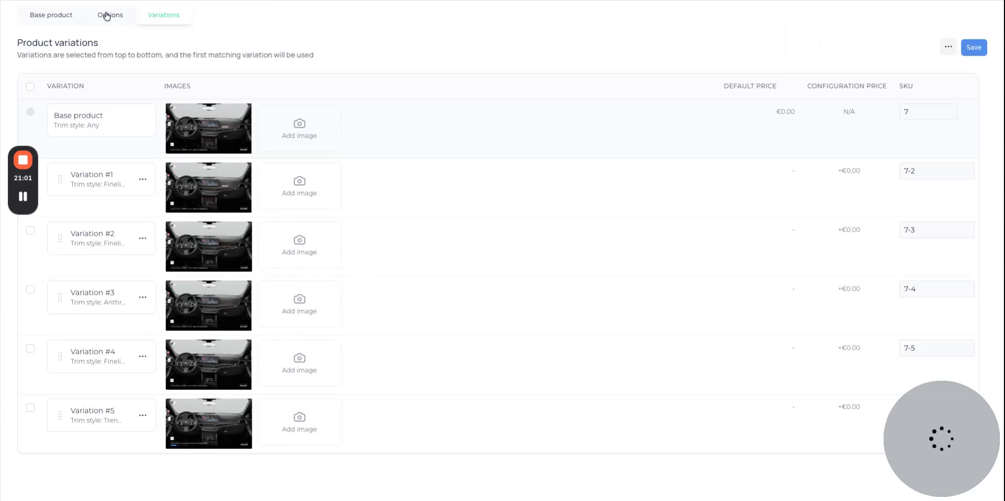
scroll(83, 24, "up", 2)
left_click(123, 19)
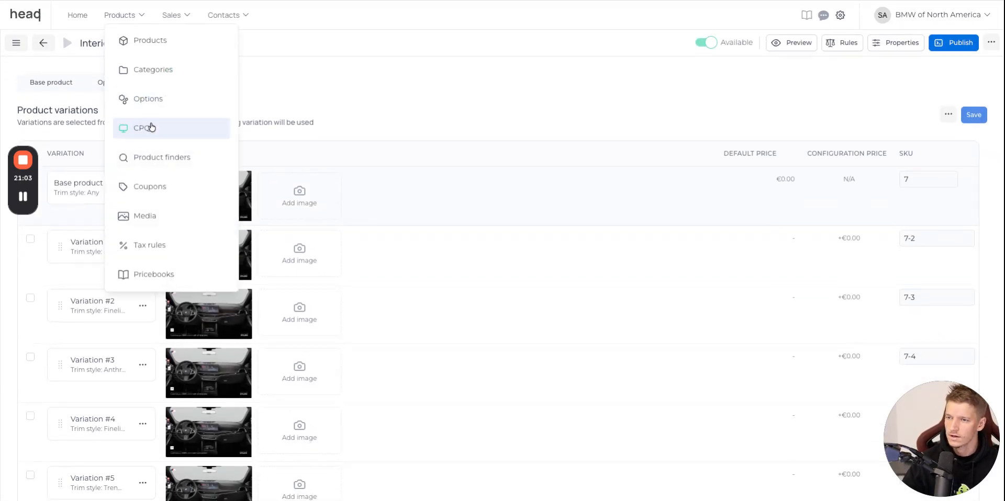
left_click(164, 132)
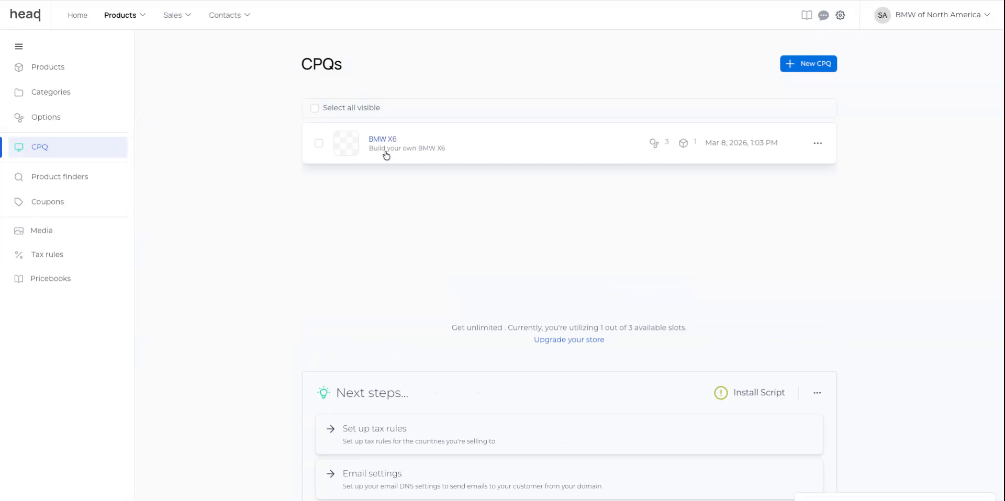
left_click(390, 147)
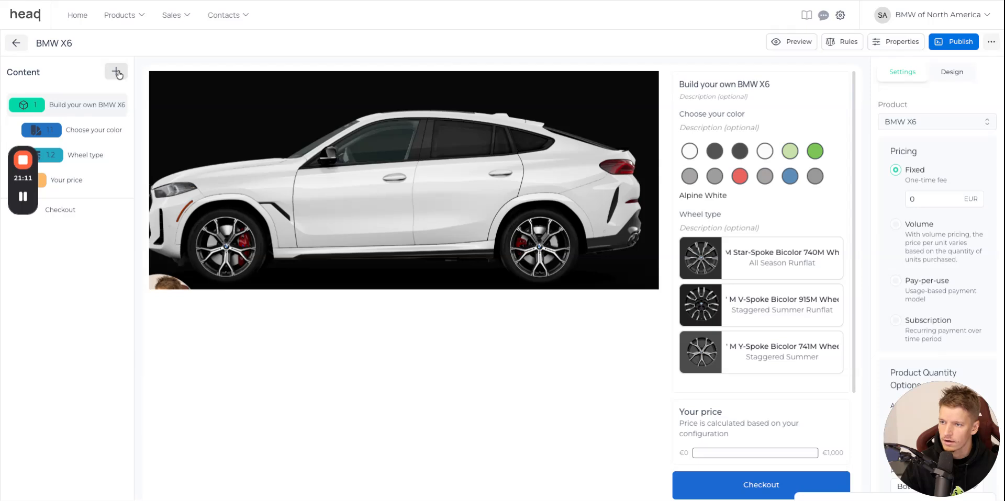
Add a new multiple-selection option after Wheel type in the BMW X6 CPQ and name it Additional Packages.
left_click(116, 71)
left_click(380, 149)
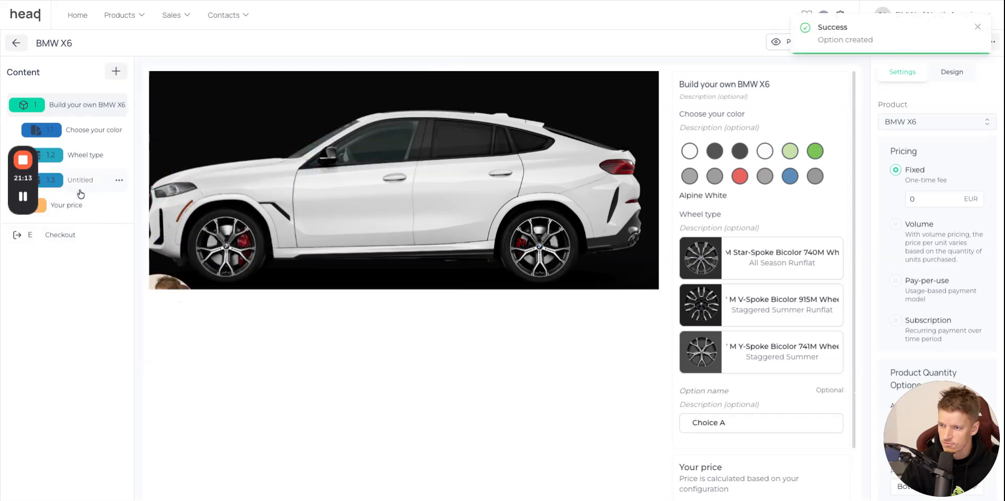
type("Additional Packages")
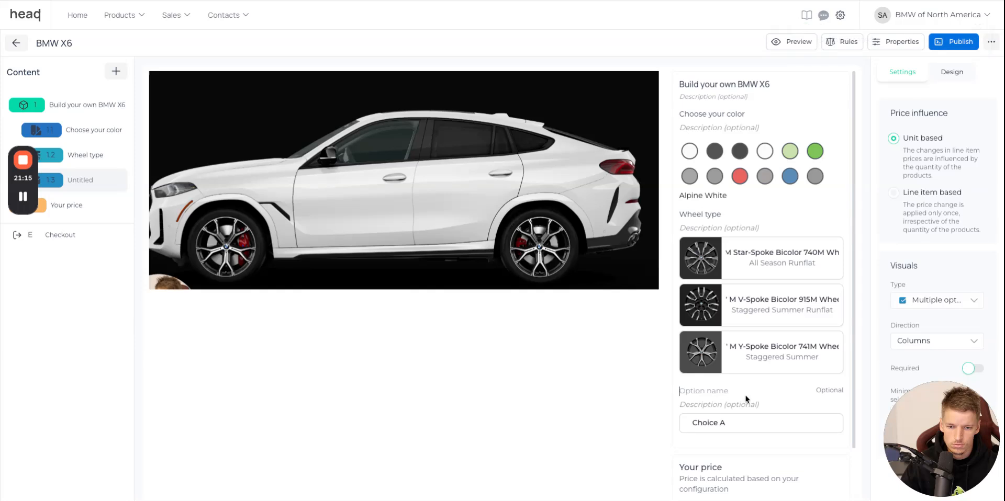
key("Return")
key("BackSpace")
Rename Choice A of Additional Packages to Driving Assistance Professional Package, copied from the BMW website, with a price increase of 2500 EUR.
left_click(775, 428)
left_click(774, 426)
left_click(785, 433)
left_click(490, 1)
scroll(627, 210, "down", 2)
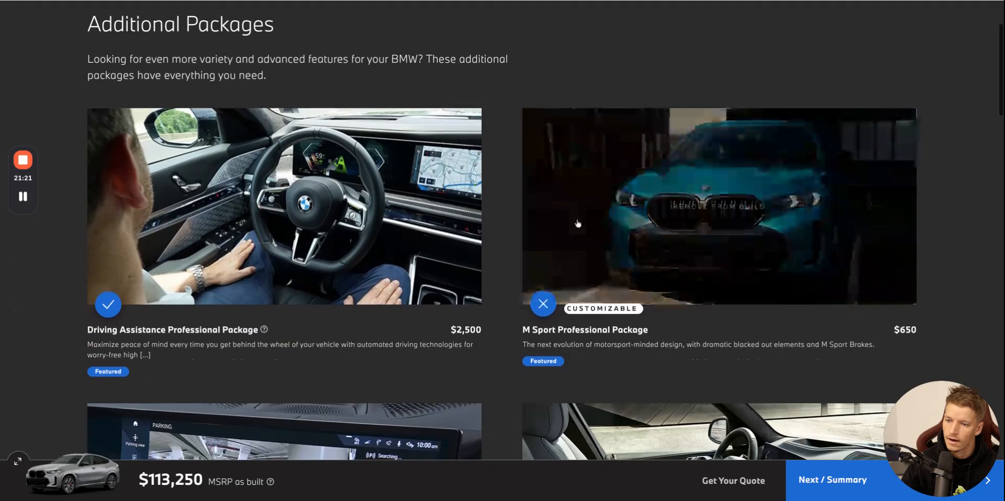
left_click(225, 339)
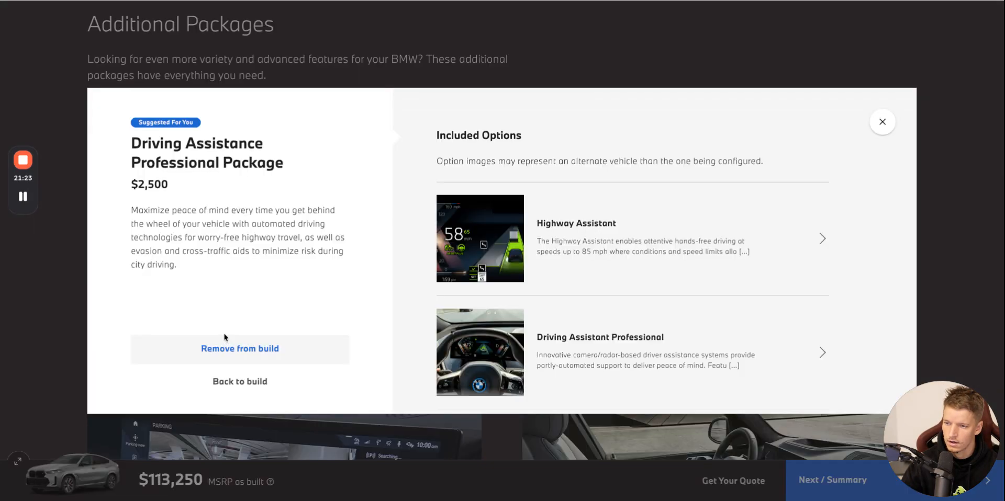
scroll(785, 262, "down", 2)
scroll(575, 251, "up", 3)
triple_click(239, 160)
key("ctrl+c")
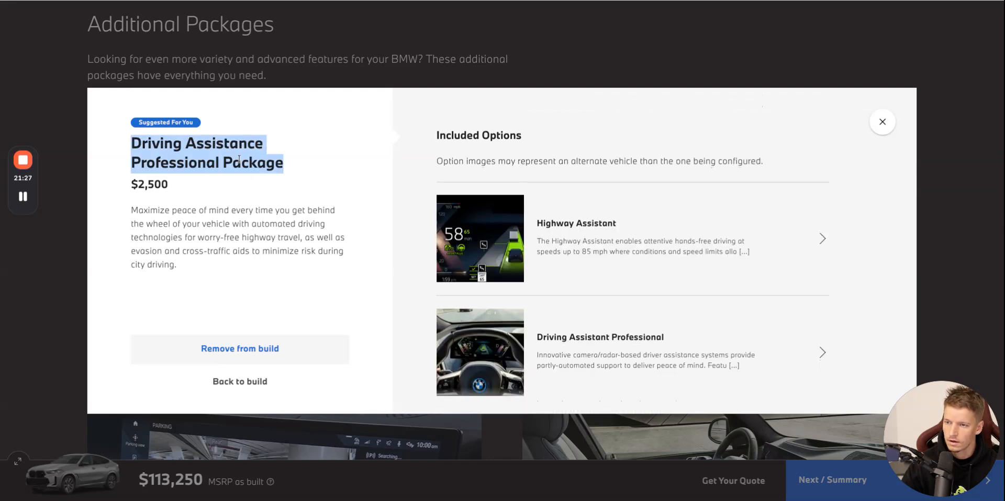
left_click(882, 121)
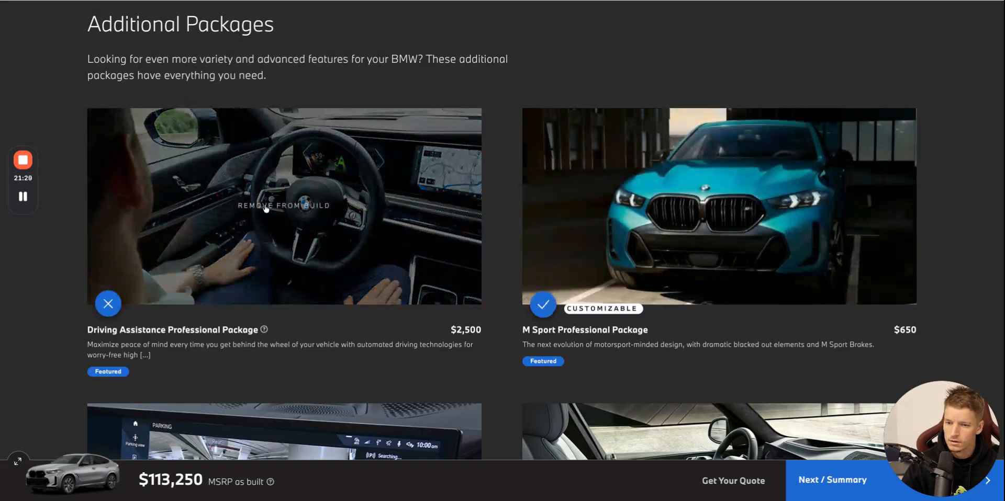
key("alt+Tab")
triple_click(470, 246)
key("ctrl+v")
left_click(579, 263)
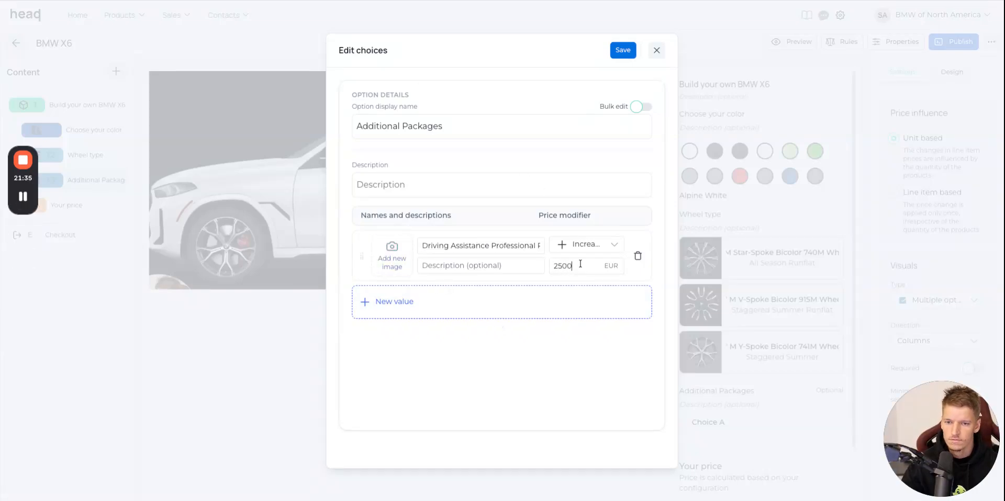
Give the Driving Assistance Professional Package choice its picture from the BMW website and add a second, empty choice.
key("alt+Tab")
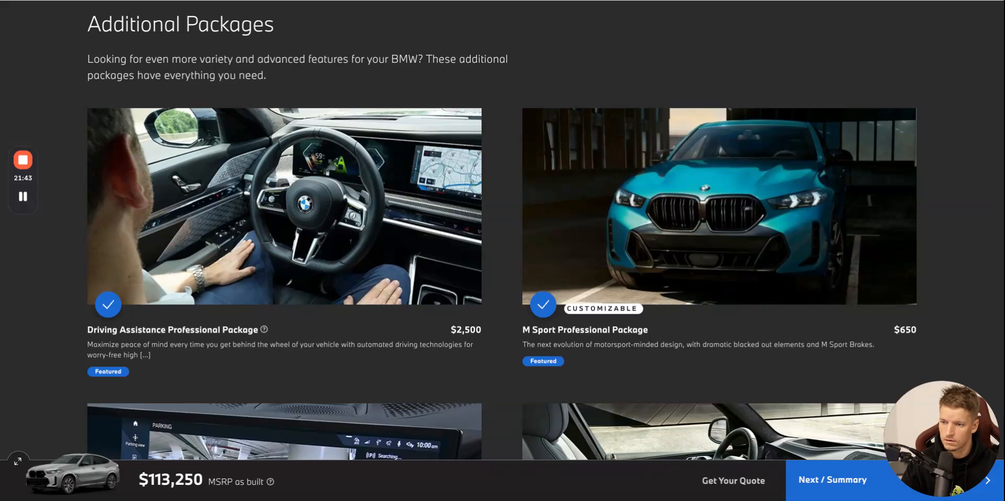
key("alt+Tab")
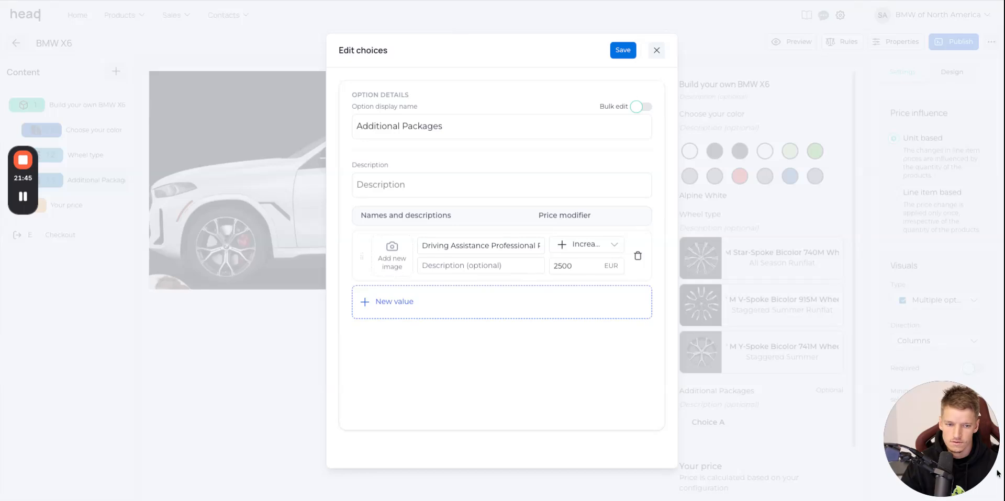
left_click_drag(870, 459, 397, 256)
left_click(516, 303)
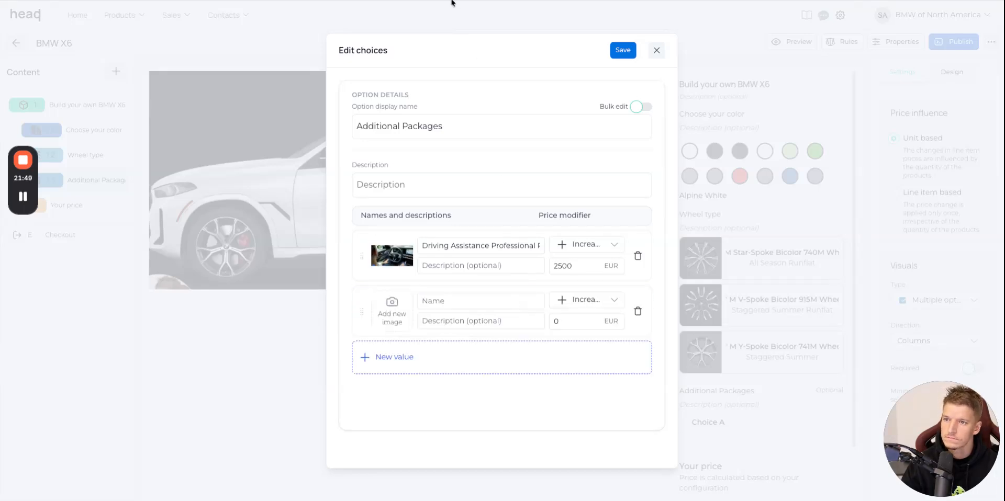
Name the second Additional Packages choice M Sport Professional Package, with its picture from the BMW website and a price increase of 650 EUR.
key("alt+Tab")
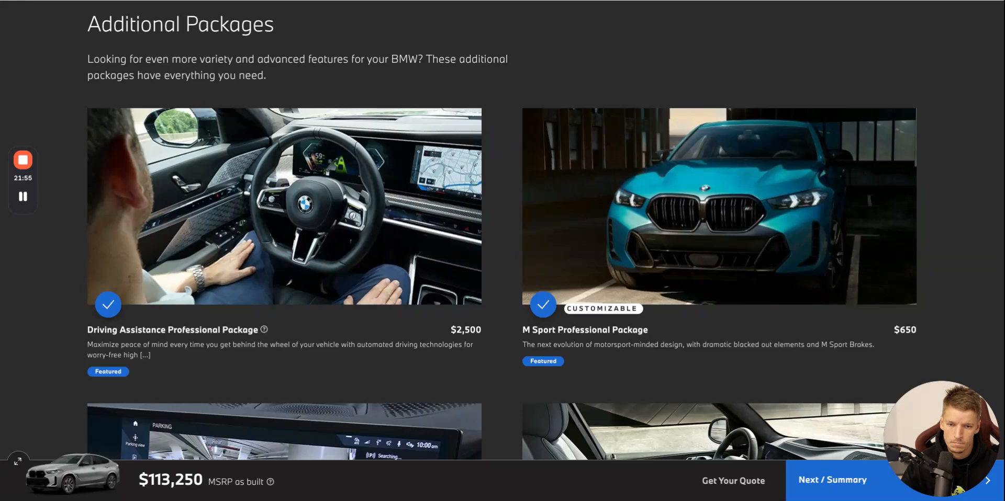
double_click(607, 339)
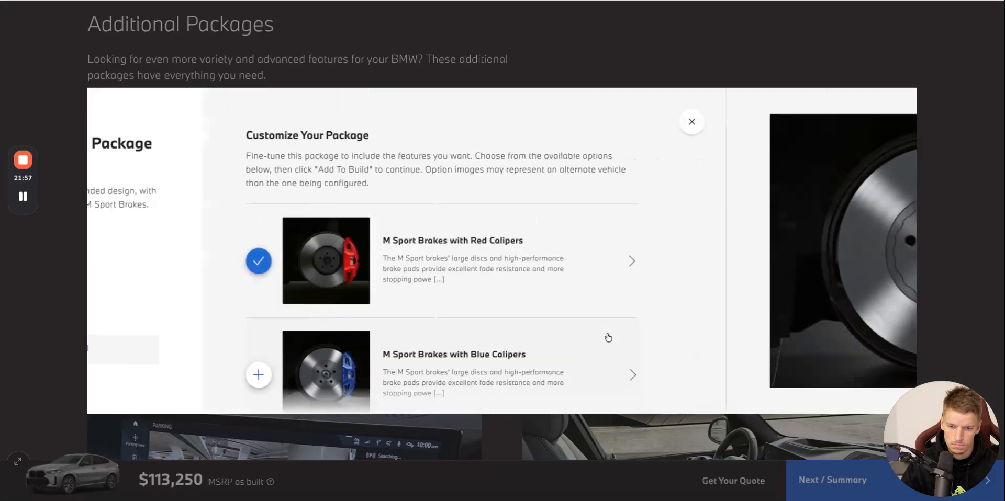
key("Escape")
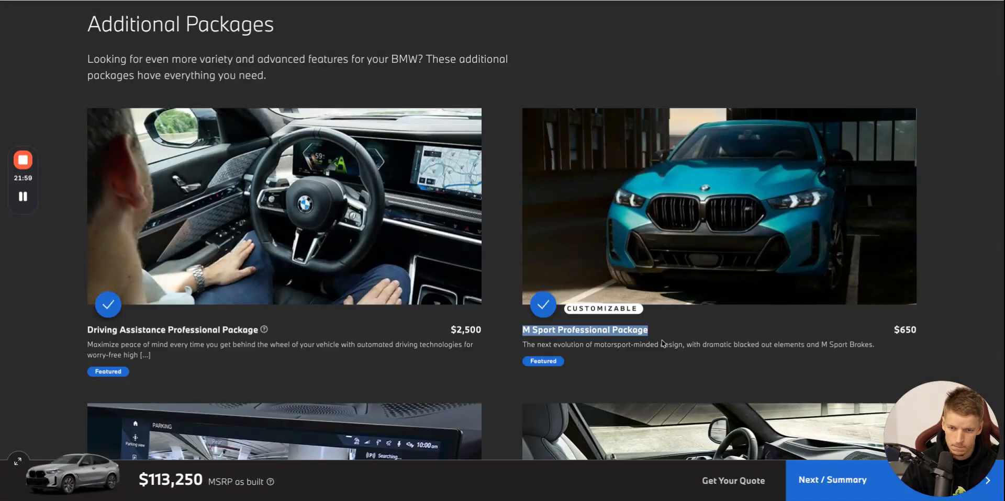
key("alt+Tab")
left_click_drag(898, 476, 448, 316)
left_click(453, 306)
type("M Sport Professional Package")
key("alt+Tab")
Add a third choice, Parking Assistance Package, with its name and picture from the BMW website and a price increase of 900 EUR.
key("alt+Tab")
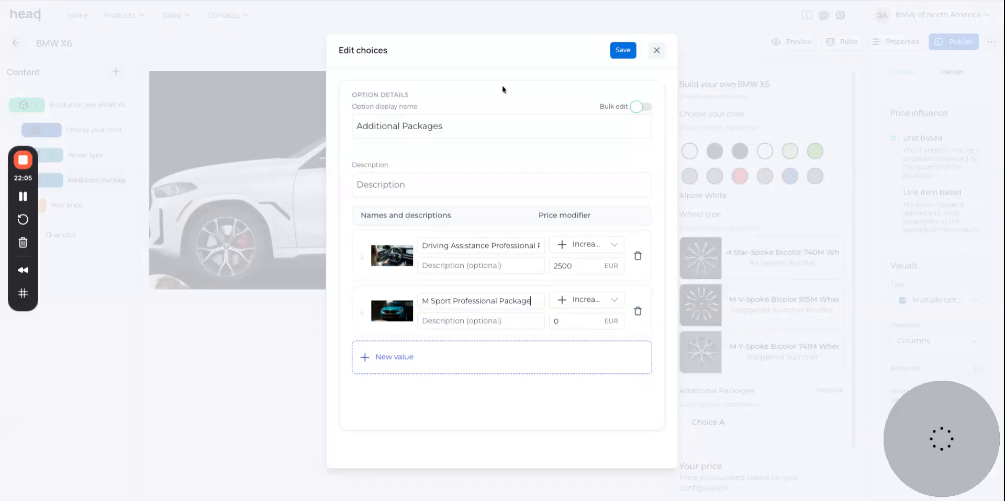
type("650")
left_click(523, 352)
key("alt+Tab")
scroll(212, 345, "down", 5)
triple_click(224, 346)
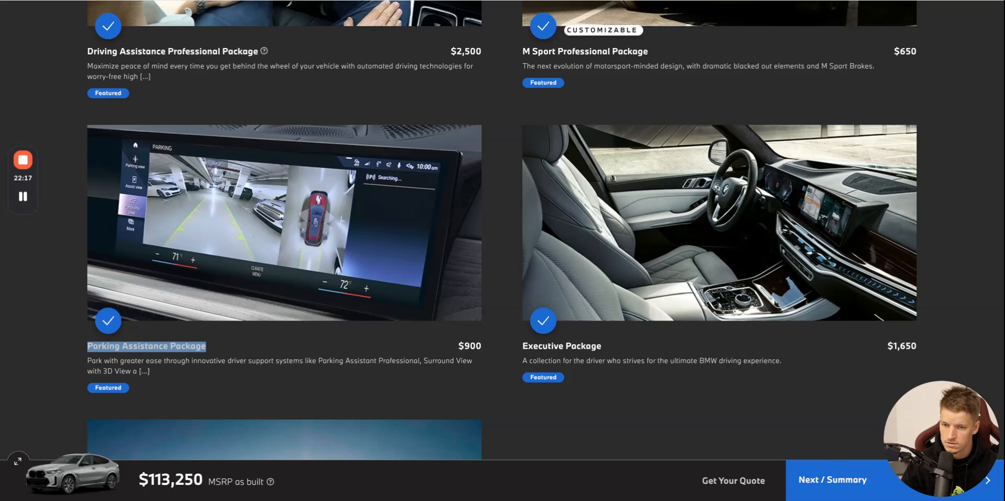
key("ctrl+c")
key("alt+Tab")
key("ctrl+v")
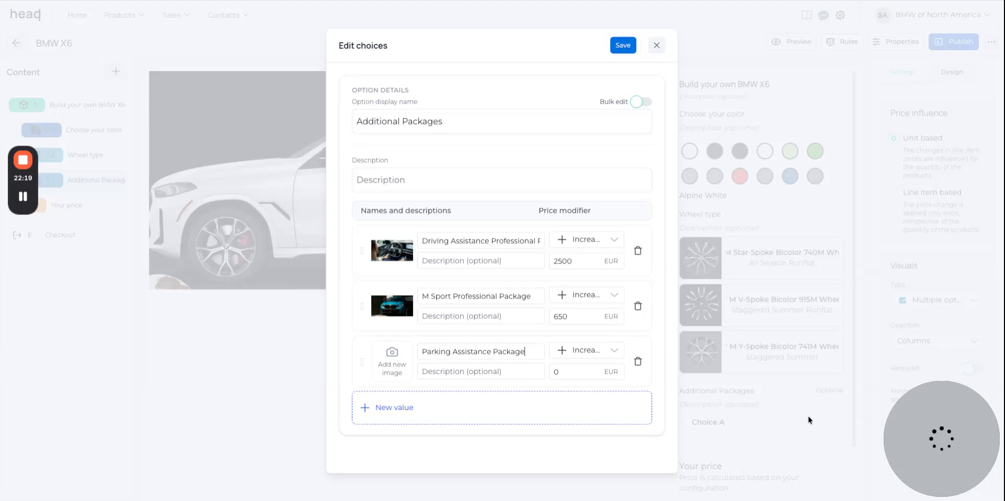
left_click_drag(885, 459, 397, 365)
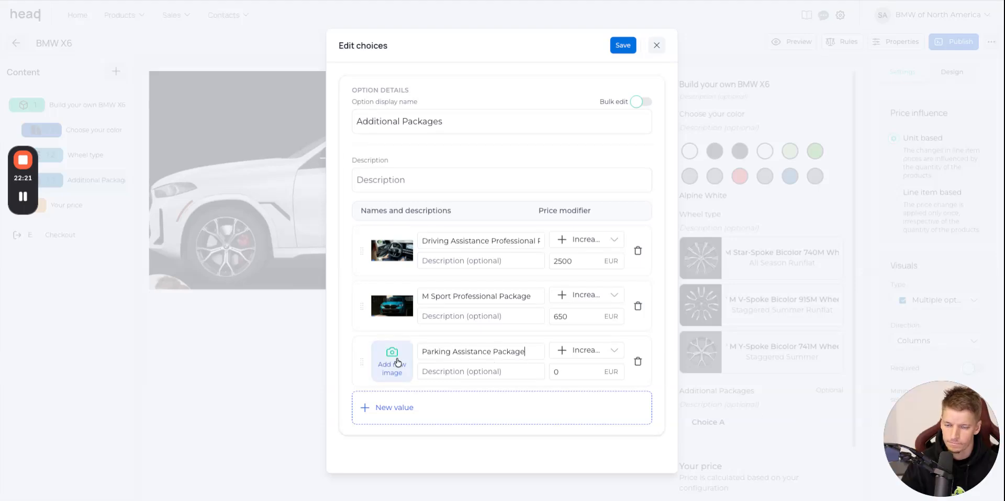
left_click_drag(597, 375, 485, 372)
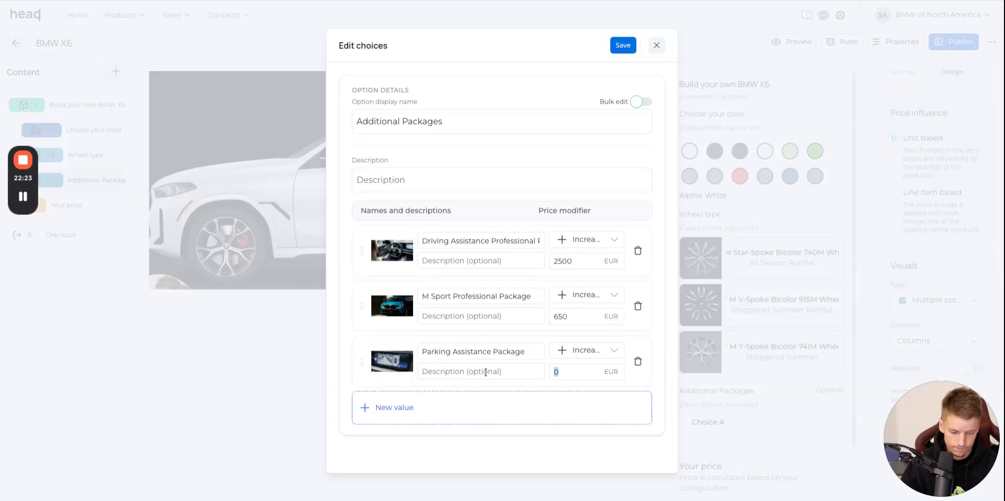
Add a fourth choice, Executive Package, with its name and picture from the BMW website and a price increase of 1650 EUR.
key("alt+Tab")
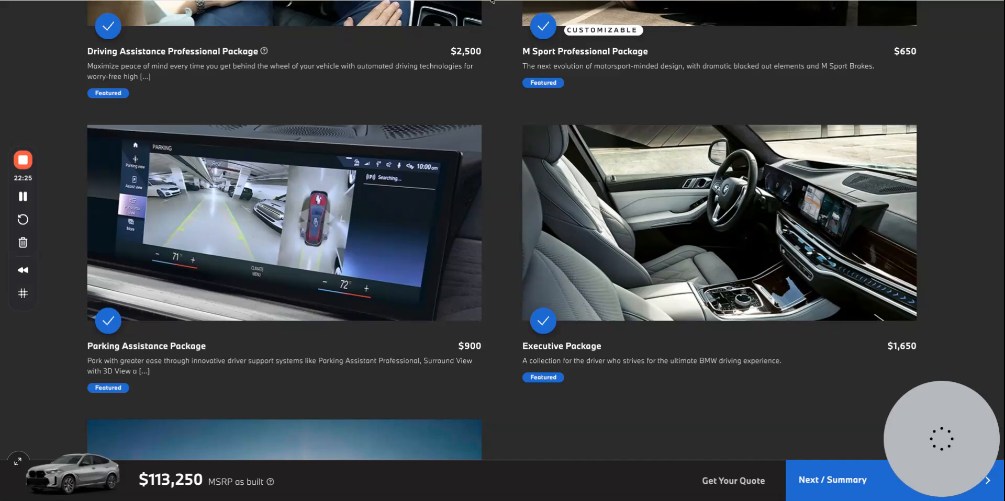
scroll(623, 315, "down", 1)
triple_click(623, 315)
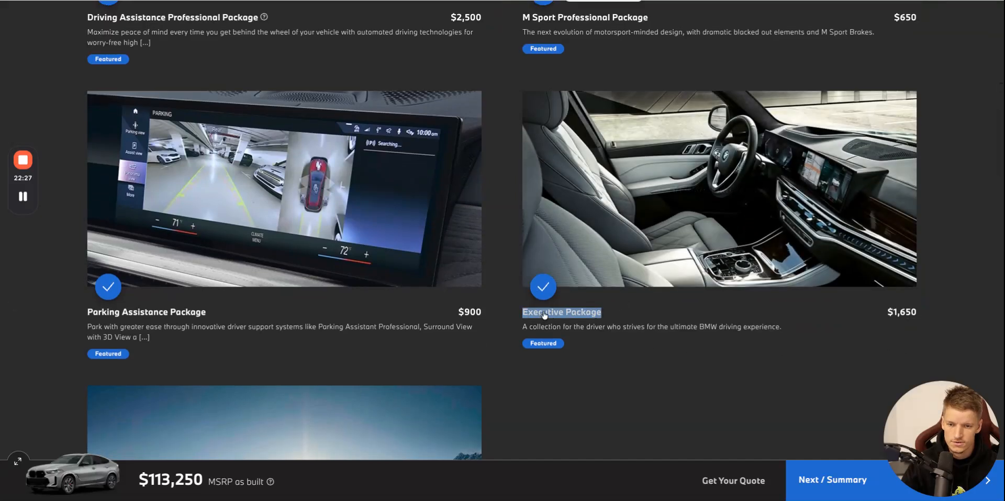
key("alt+Tab")
left_click(429, 407)
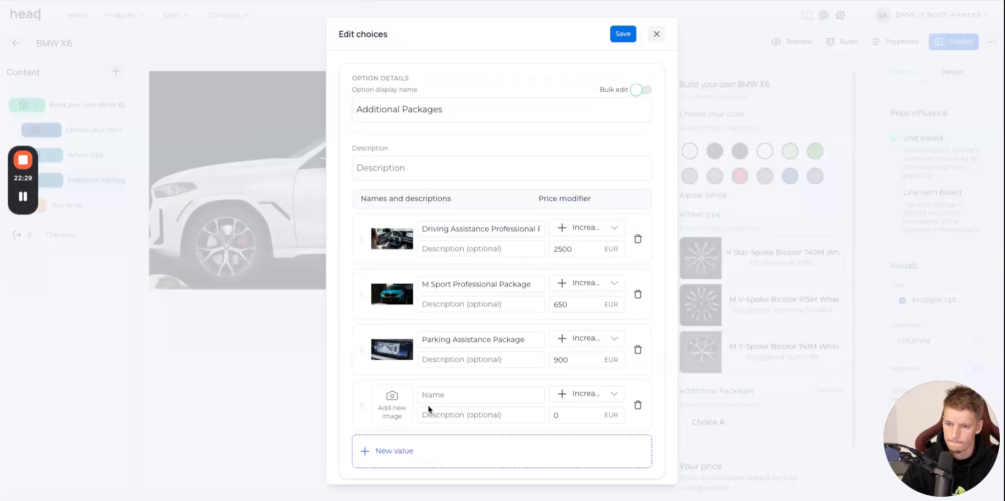
key("ctrl+v")
key("alt+Tab")
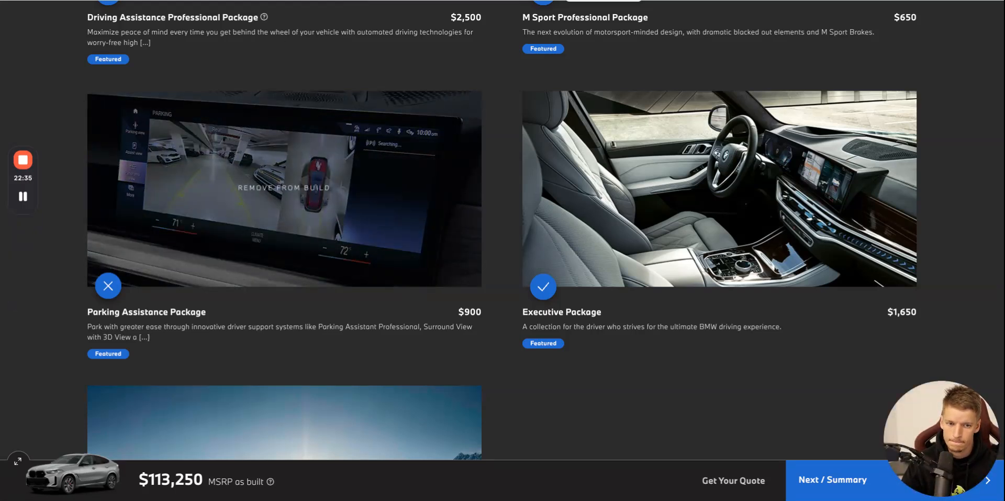
key("alt+Tab")
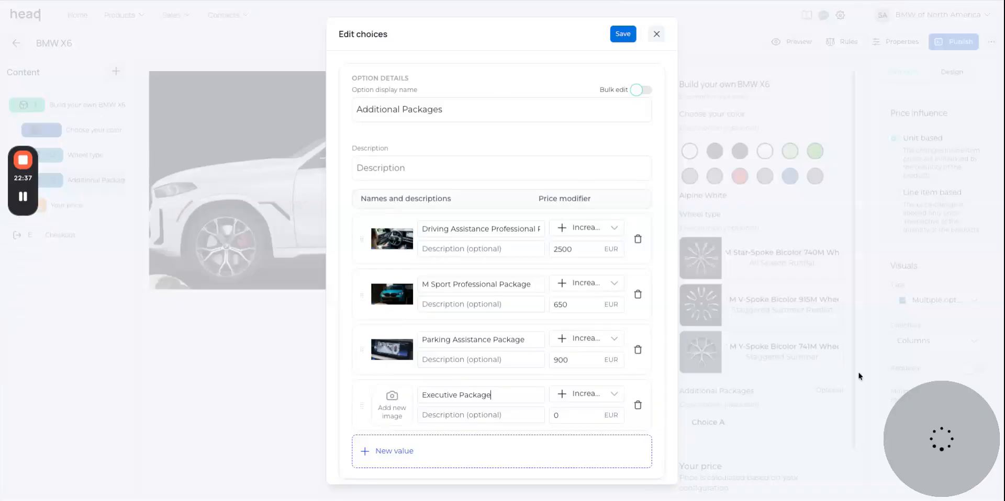
left_click_drag(434, 415, 392, 405)
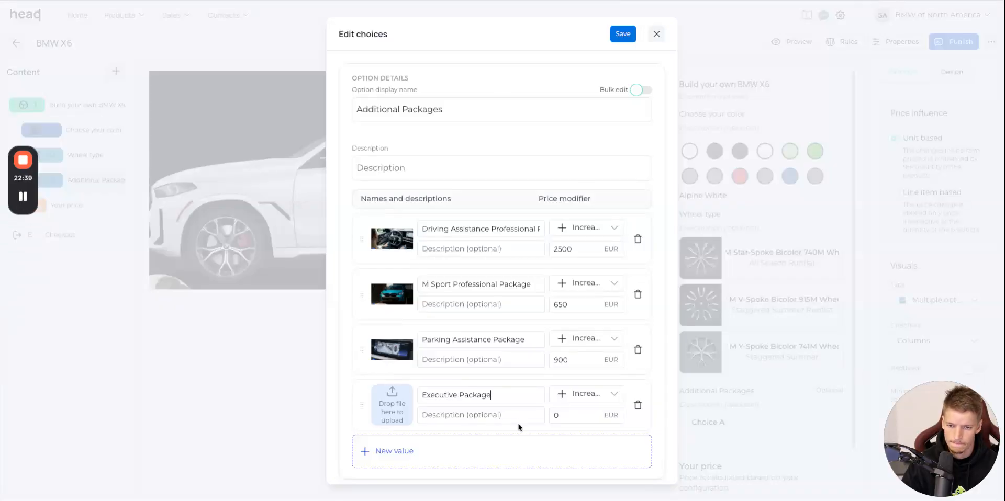
left_click_drag(564, 418, 392, 406)
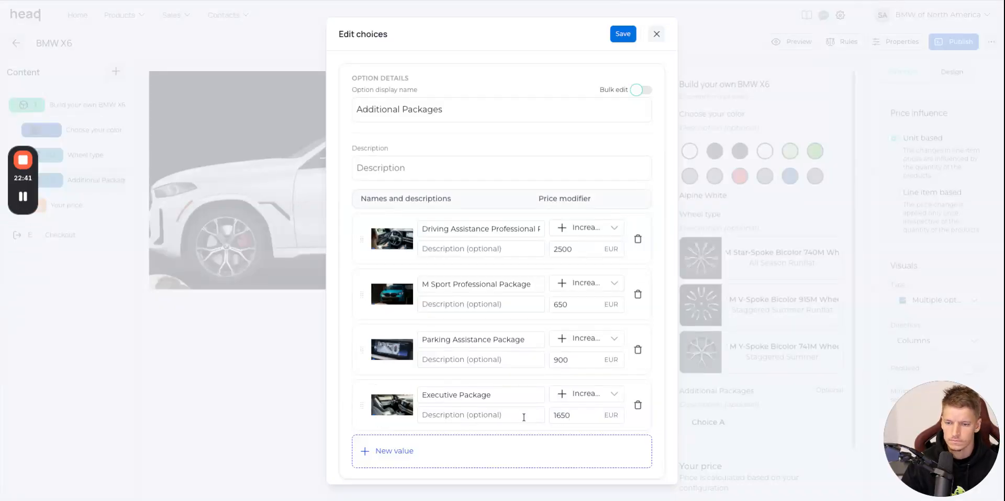
Add a fifth choice, Climate Comfort Package, with its BMW website picture and a price increase of 1000 EUR, and save the choices.
key("alt+Tab")
scroll(469, 191, "down", 5)
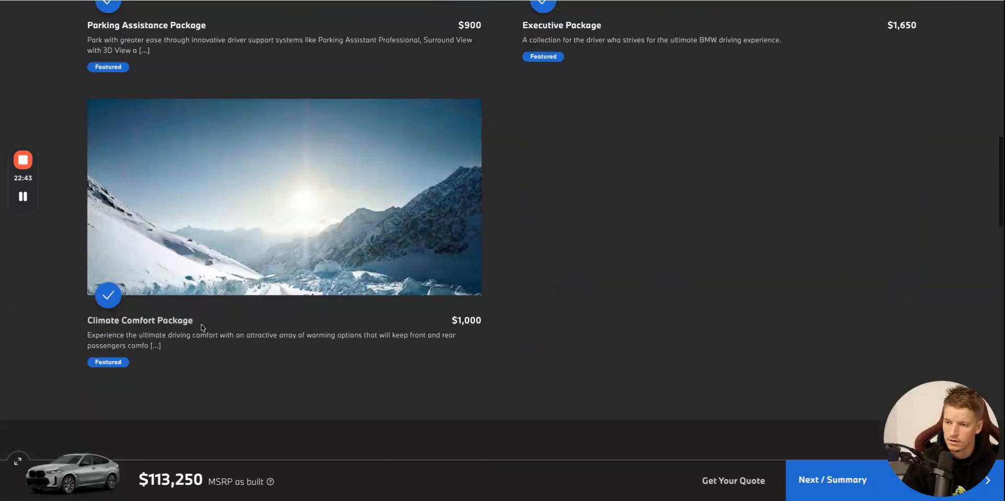
triple_click(206, 326)
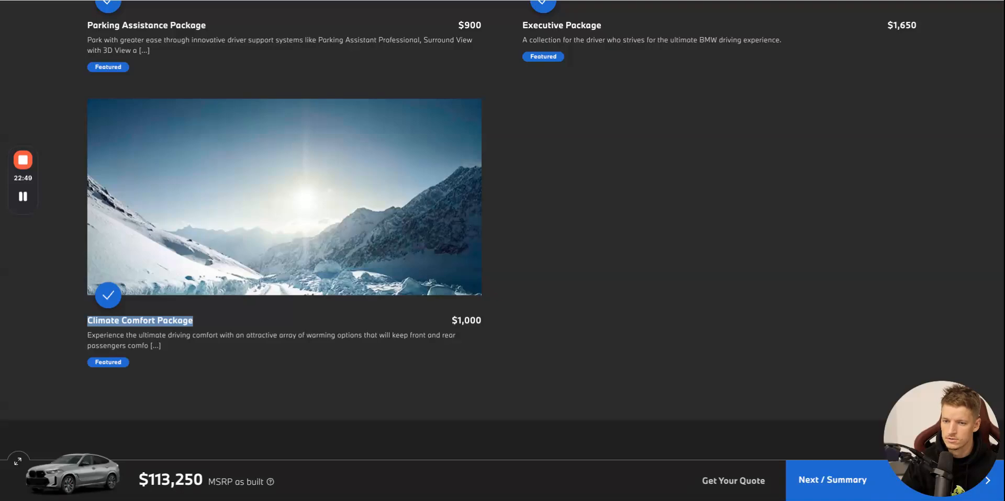
key("alt+Tab")
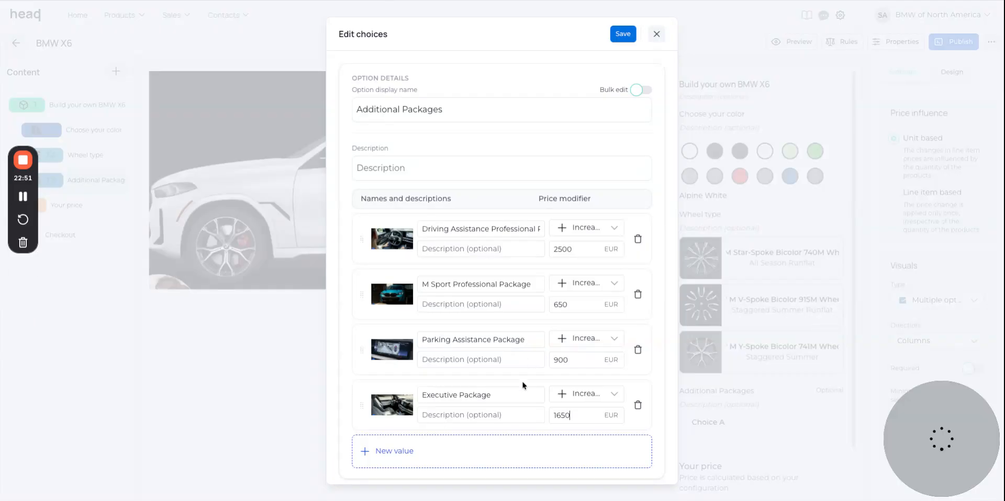
left_click(559, 460)
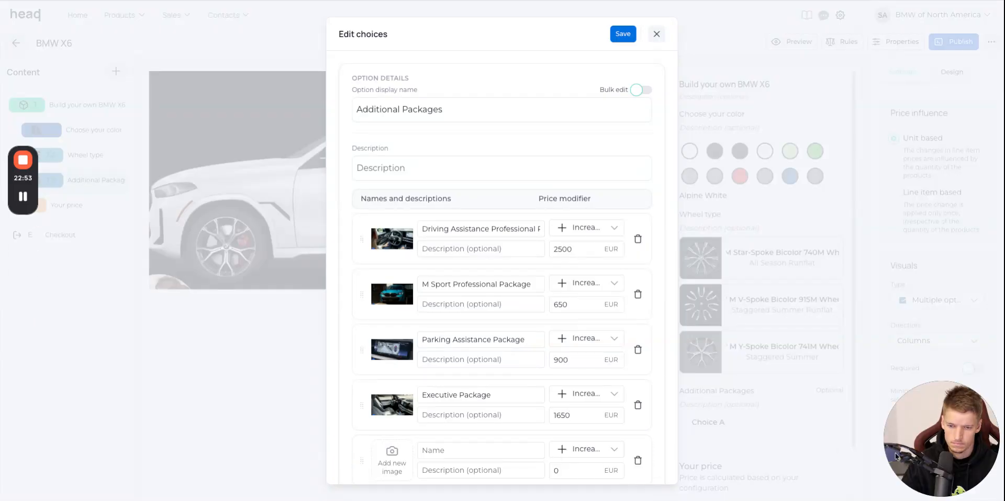
left_click_drag(891, 462, 392, 460)
scroll(488, 432, "down", 2)
left_click(464, 382)
type("Climate Comfort Package")
key("BackSpace")
type("1000")
left_click(623, 34)
Open the Driving Assistance Professional Package on the BMW website and examine its description and included options.
left_click(477, 0)
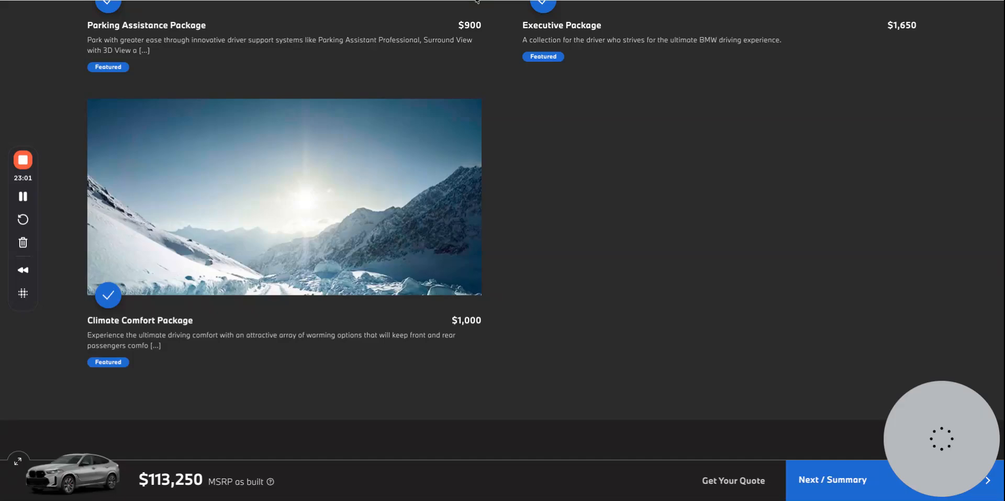
scroll(328, 242, "up", 10)
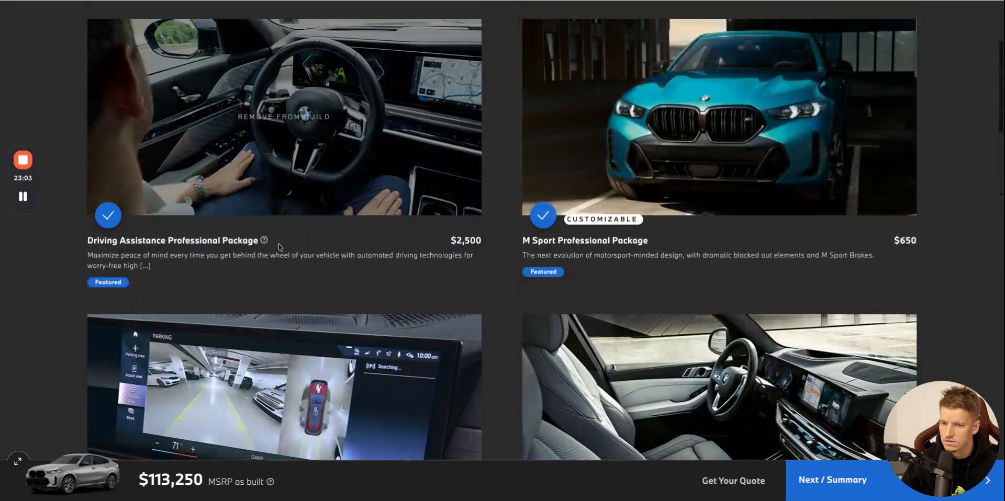
scroll(266, 211, "up", 3)
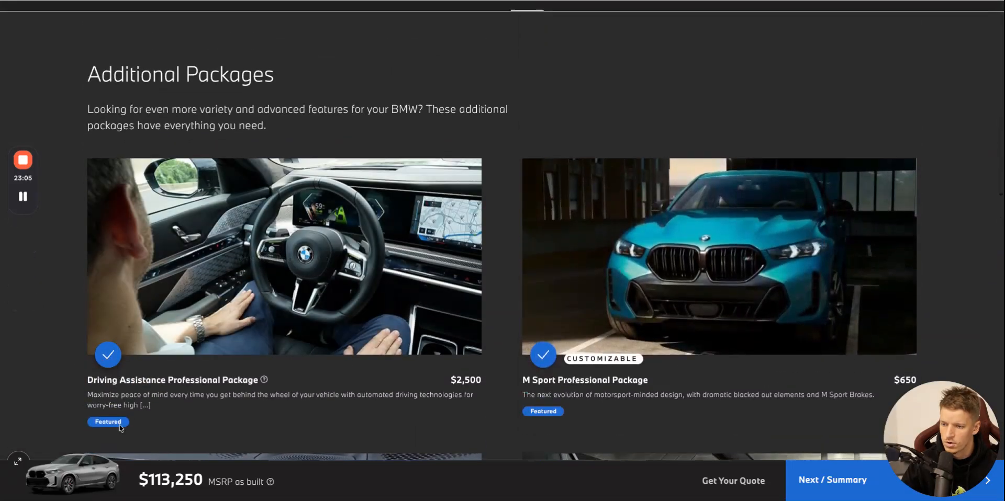
left_click(159, 381)
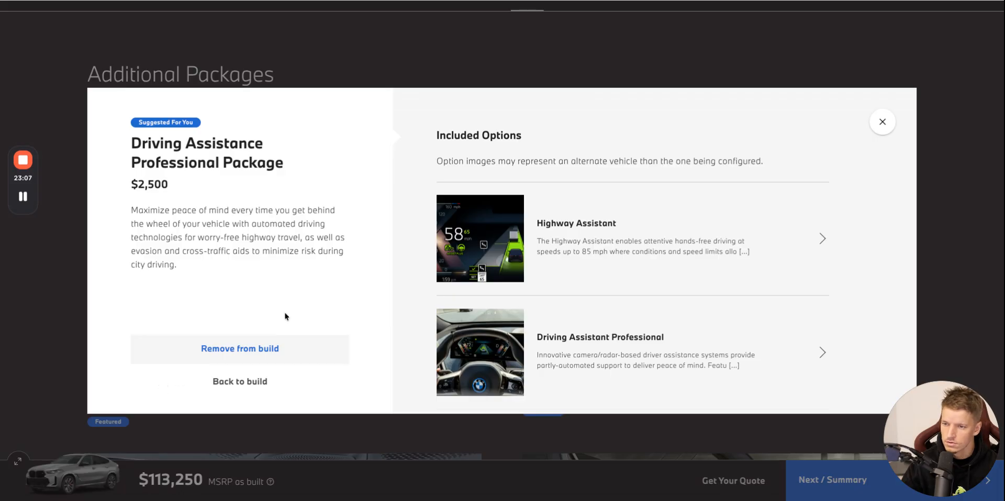
scroll(497, 280, "down", 1)
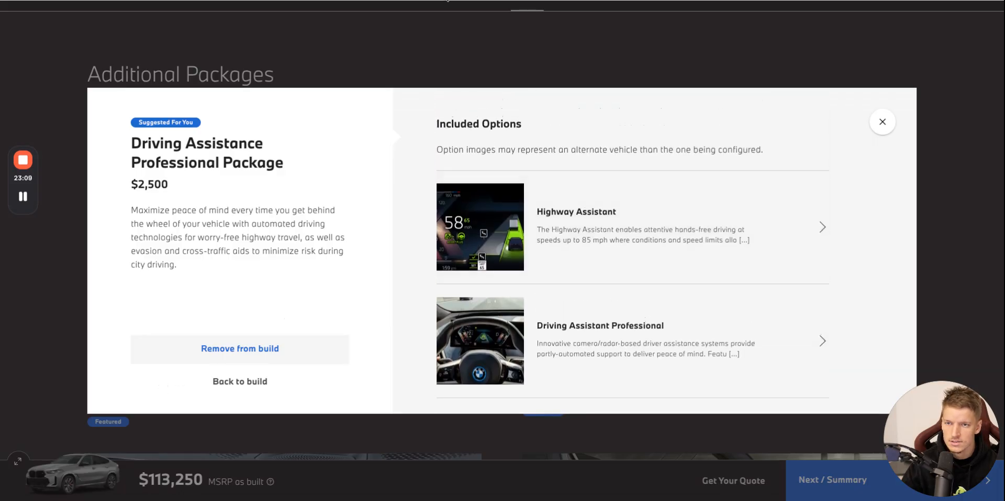
left_click(447, 0)
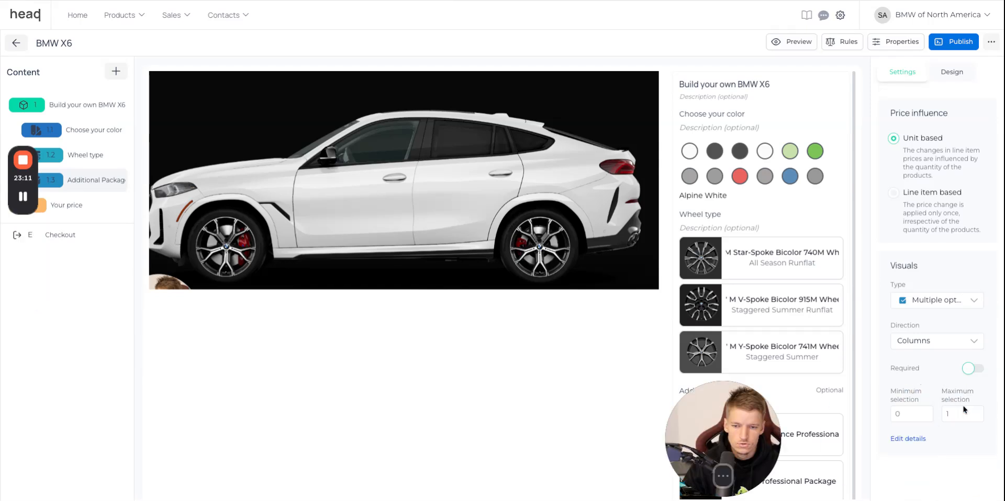
Enable details for the Driving Assistance Professional Package choice and add its steering-wheel picture from the media library as product image.
left_click(908, 438)
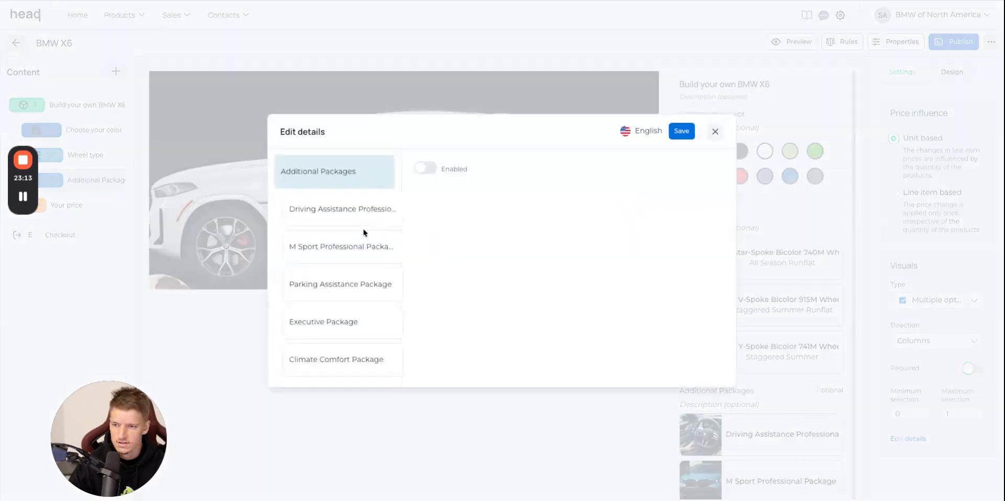
left_click(349, 220)
left_click(425, 168)
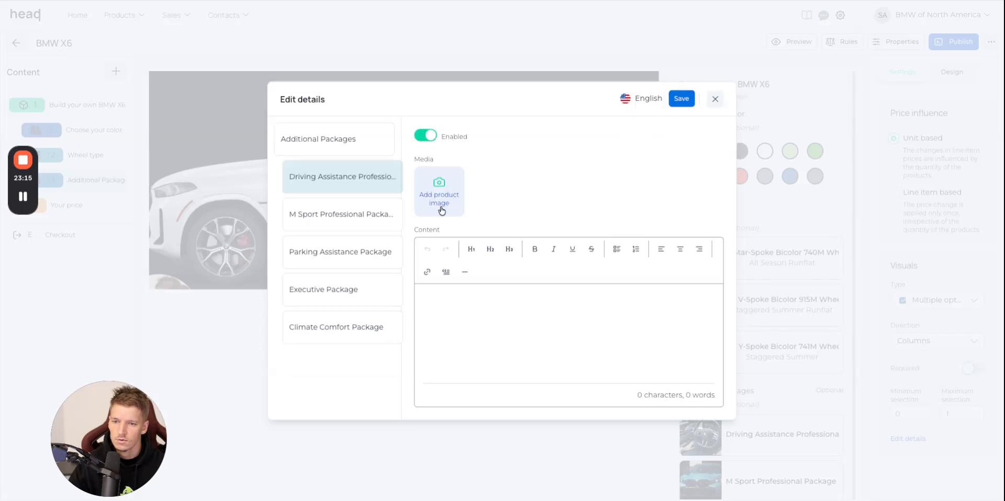
left_click(442, 198)
scroll(633, 242, "down", 10)
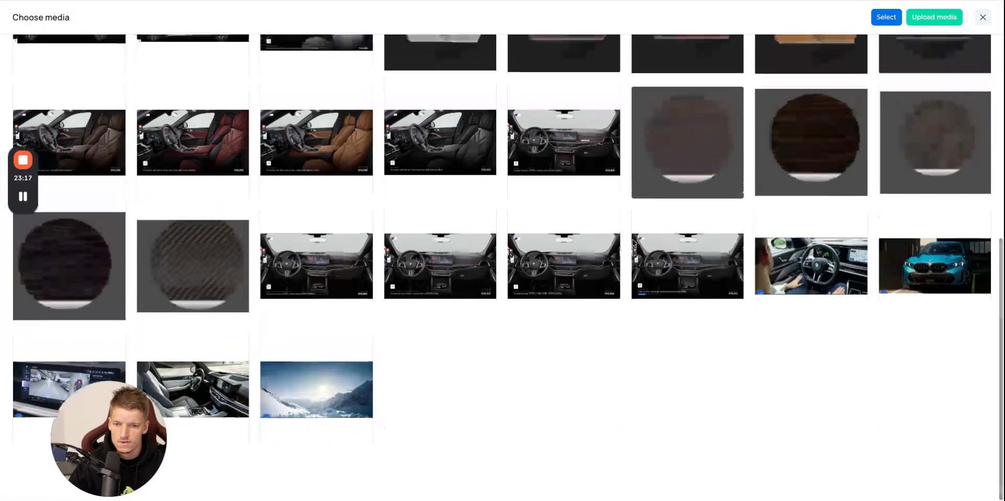
left_click(791, 258)
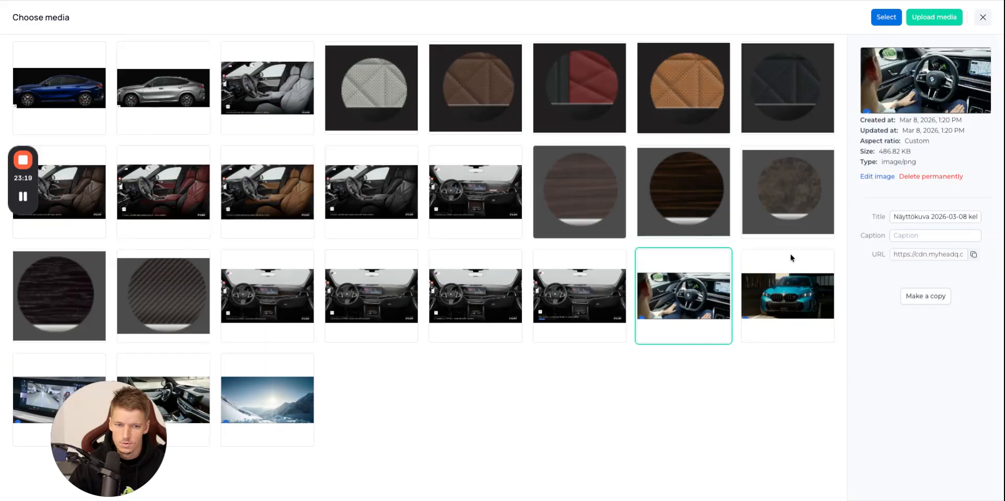
left_click(886, 20)
Copy the Driving Assistance Professional Package's title, price and description from the BMW website into the choice's details content.
left_click(747, 1)
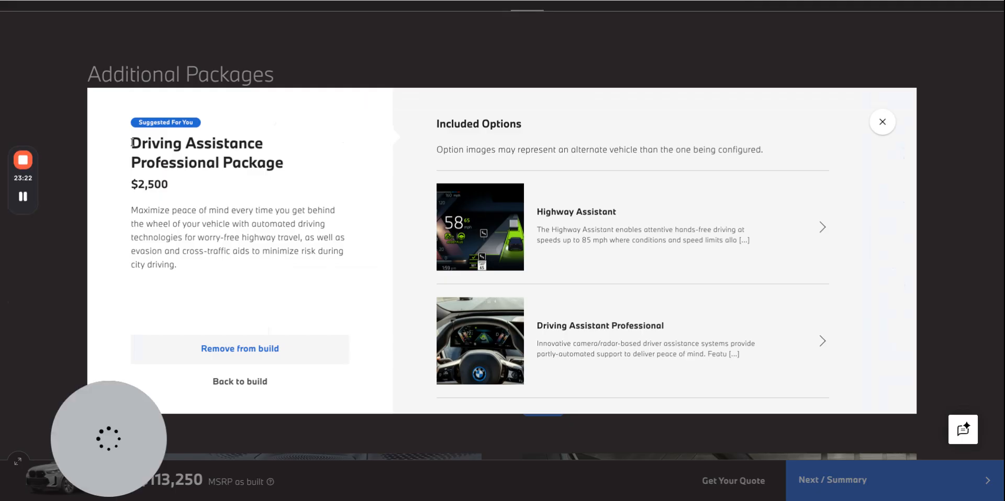
mouse_move(131, 141)
left_mouse_down()
mouse_move(177, 265)
mouse_move(529, 314)
mouse_move(178, 266)
left_mouse_up()
key("ctrl+c")
key("ctrl+Tab")
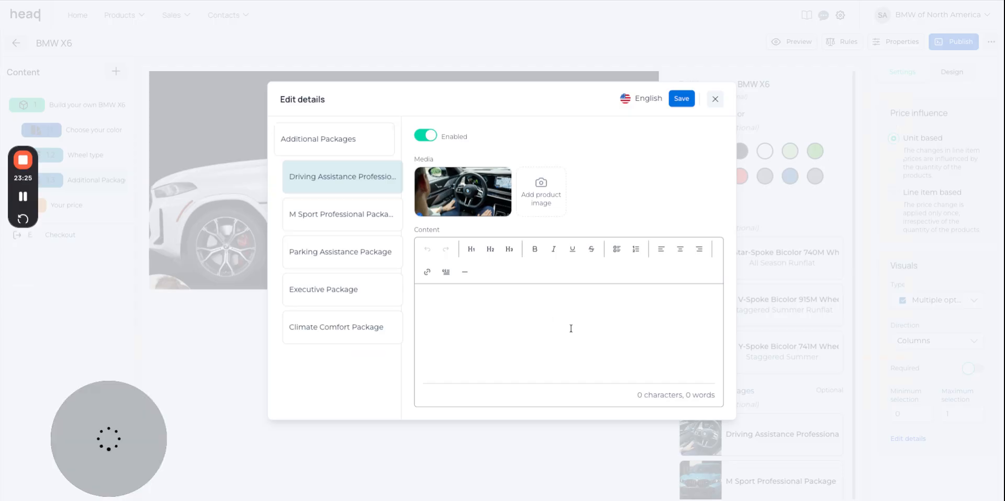
left_click(570, 329)
key("ctrl+v")
Append the Highway Assistant heading and full description from the BMW website below the package description in the details content.
key("ctrl+Tab")
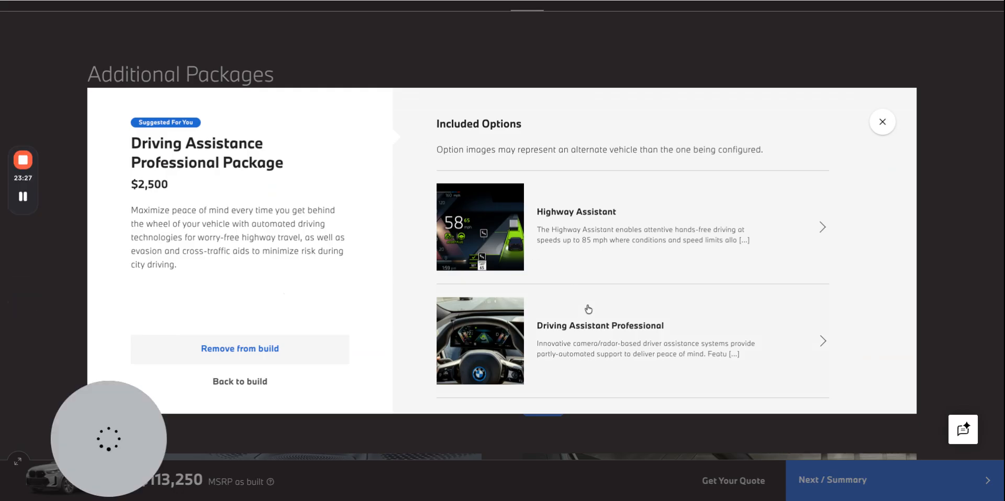
left_click(576, 230)
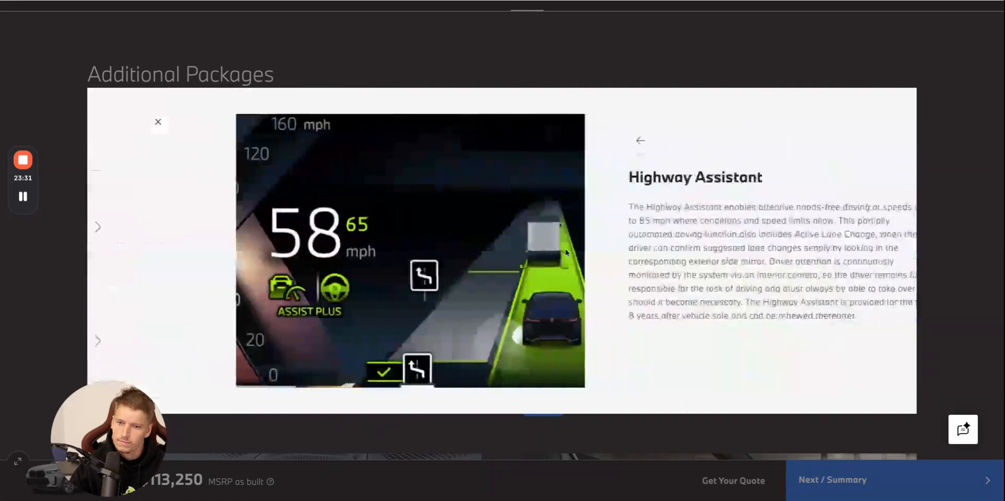
left_click_drag(706, 262, 517, 178)
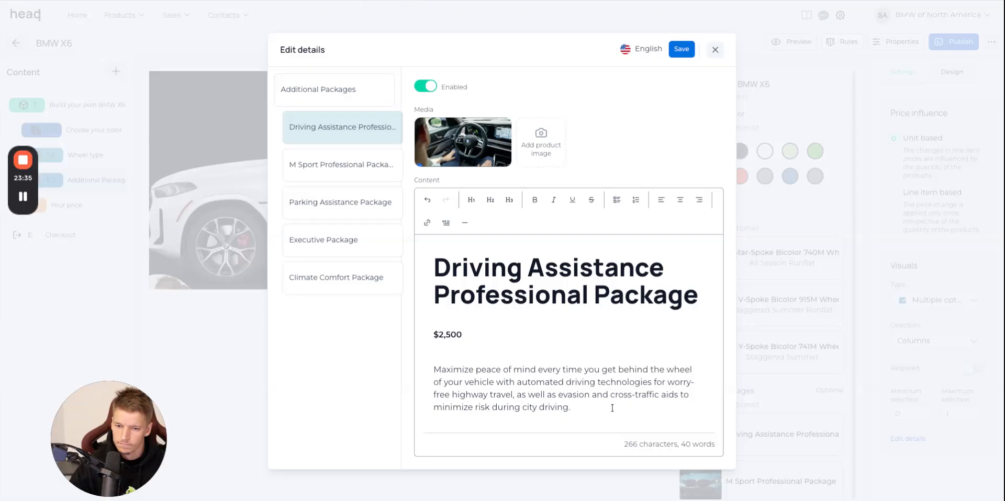
type("Highway Assistant The Highway Assistant enables attentive hands-free driving at speeds up to 85 mph where conditions and speed limits allow. This partially automated driving function also includes Active Lane Change, when the driver can confirm suggested lane changes simply by looking in the corresponding exterior side mirror. Driver attention is continuously monitored by the system via an interior camera, so the driver remains fully responsible for the task of driving and must always be able to take over should it become necessary. The Highway Assistant is provided for the first 8 years after vehicle sale and can be renewed thereafter.")
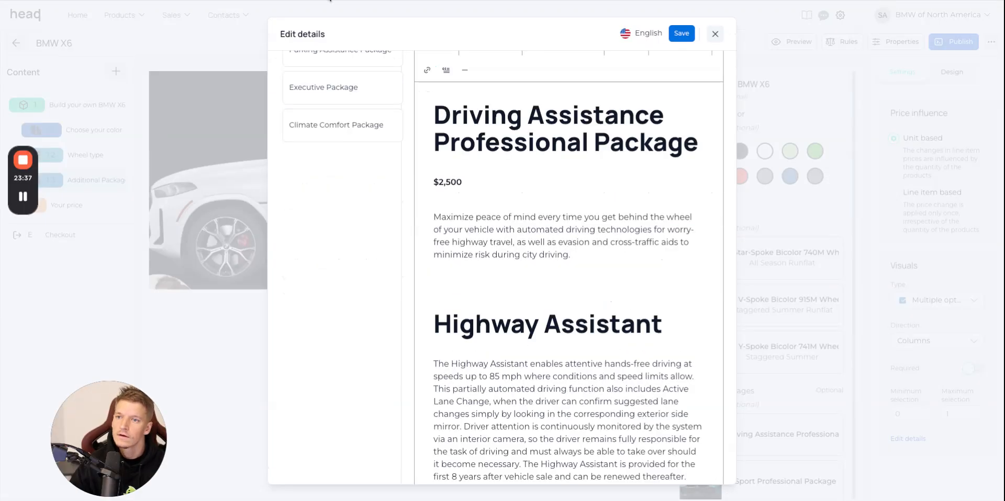
Append the Driving Assistant Professional heading and description from the BMW website below the Highway Assistant text in the details content.
left_click(330, 0)
left_click(538, 141)
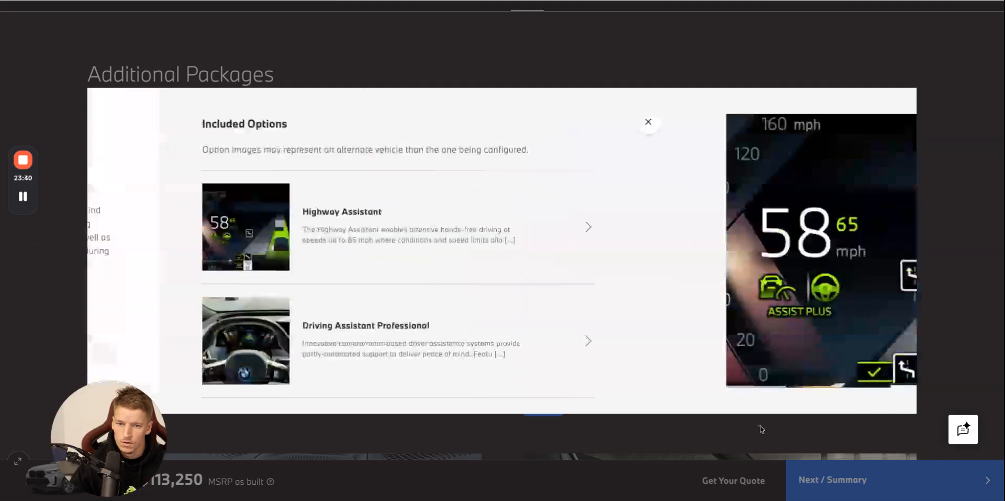
left_click(821, 342)
key("super+a")
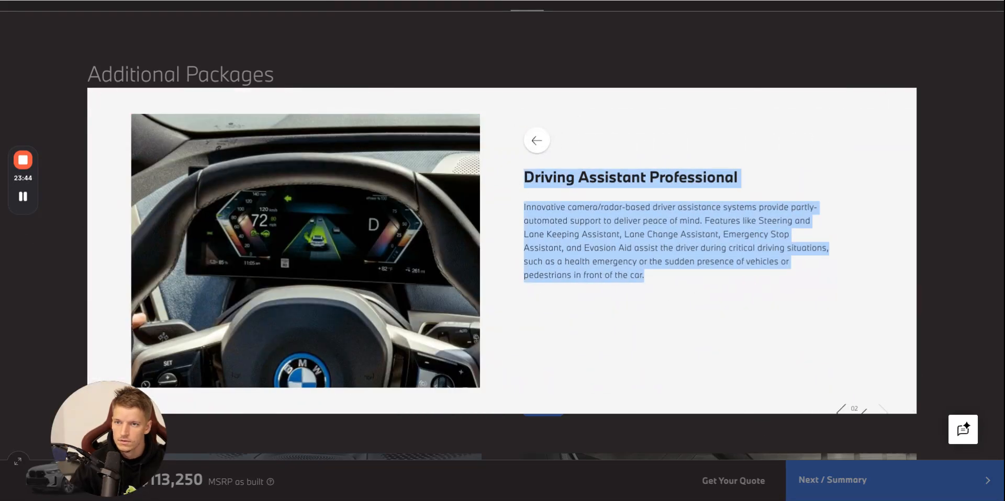
left_click(209, 1)
scroll(560, 299, "down", 2)
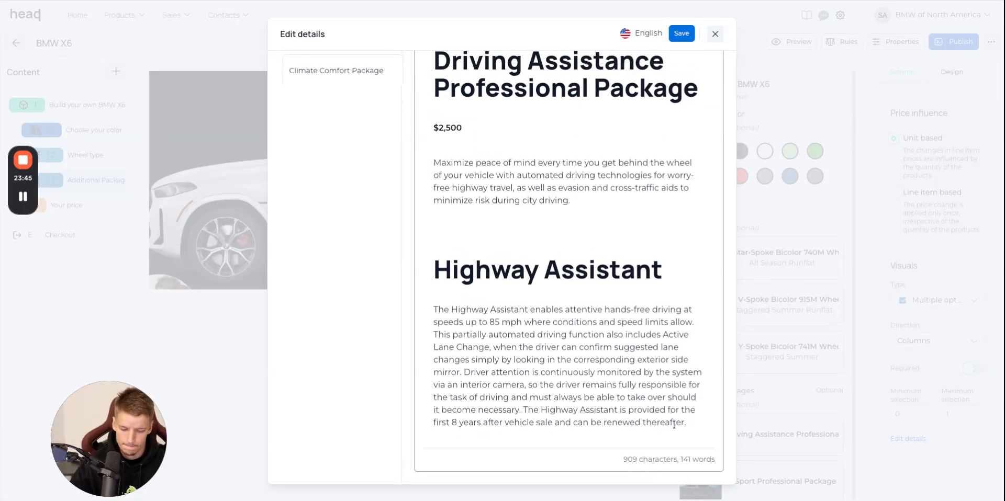
key("super+v")
scroll(715, 255, "up", 10)
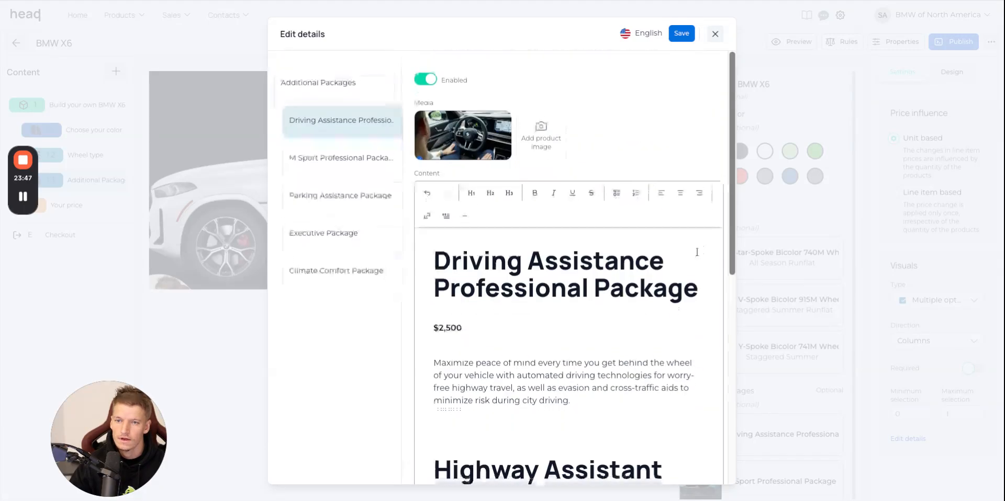
Capture the Driving Assistant Professional picture from the BMW website and add it as a product image of the Driving Assistance Professional Package.
left_click(544, 1)
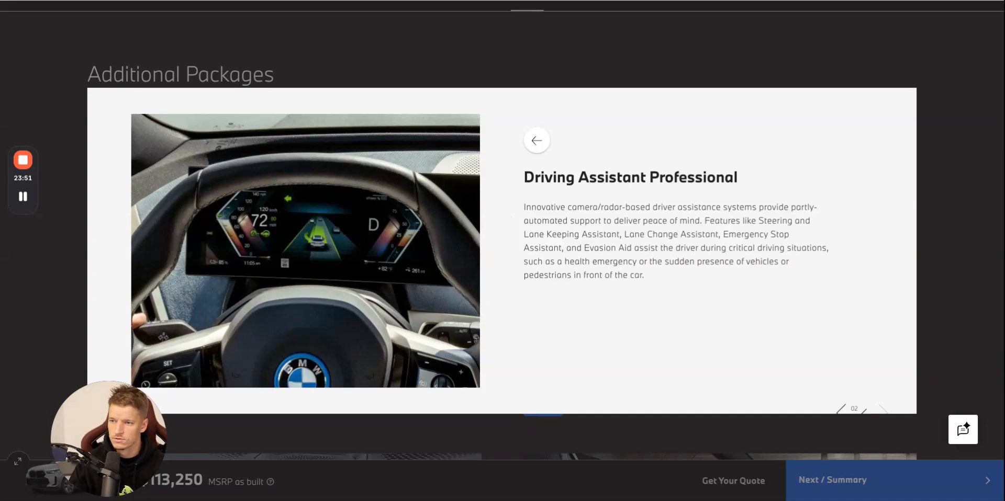
left_click(437, 14)
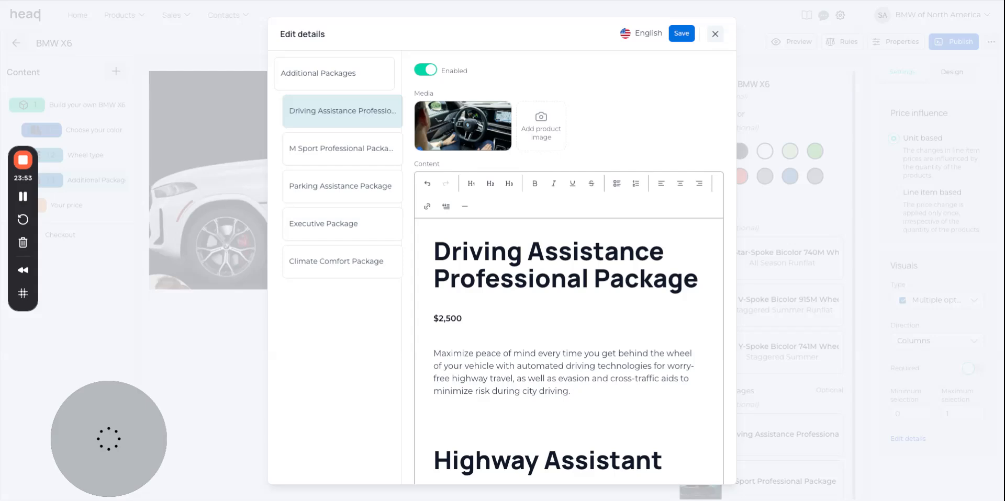
left_click_drag(982, 441, 541, 126)
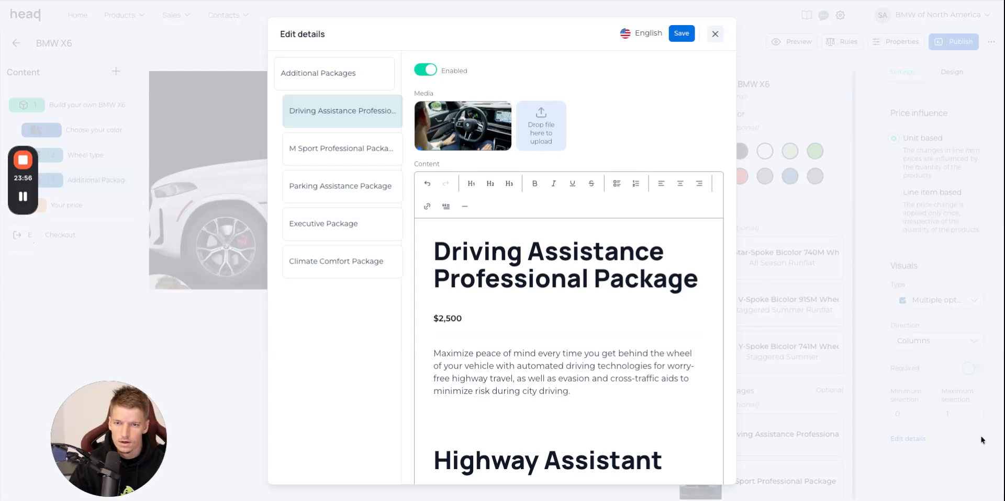
Capture the Highway Assistant picture from the BMW website and add it as another product image of the Driving Assistance Professional Package.
left_click(204, 1)
left_click(535, 140)
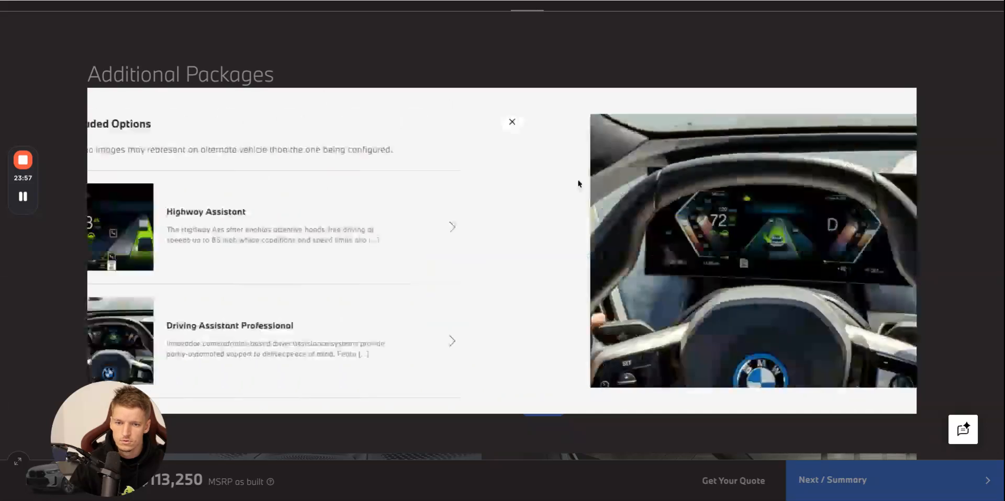
left_click(796, 235)
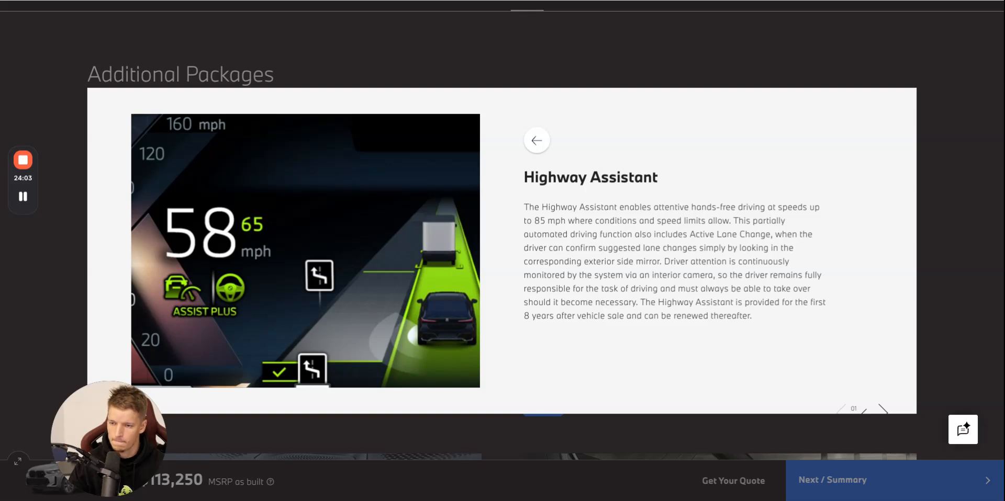
left_click(374, 2)
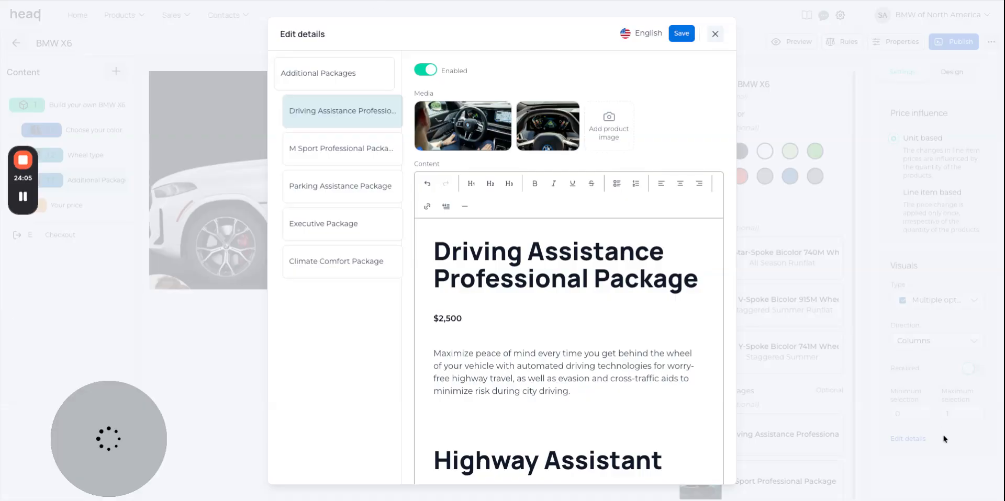
left_click_drag(943, 439, 606, 127)
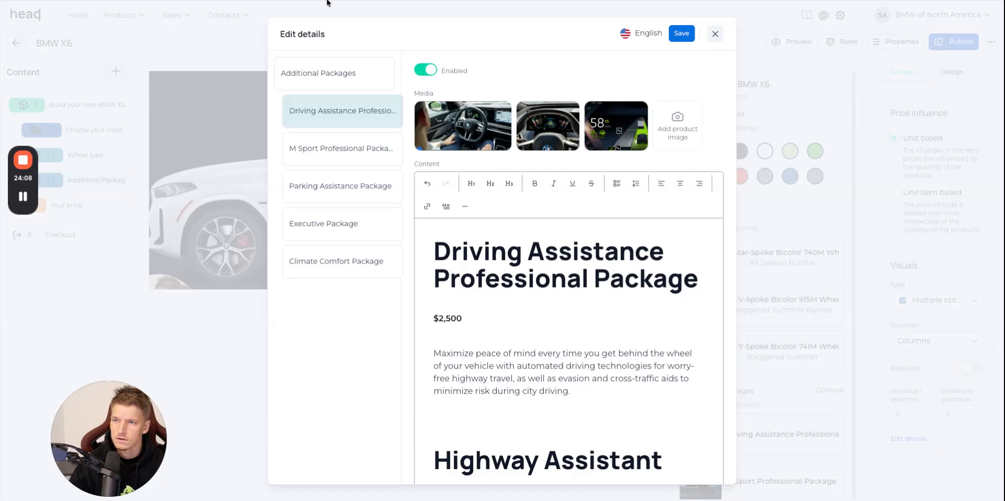
Open the M Sport Professional Package on the BMW website and view its included options.
left_click(314, 1)
left_click(370, 88)
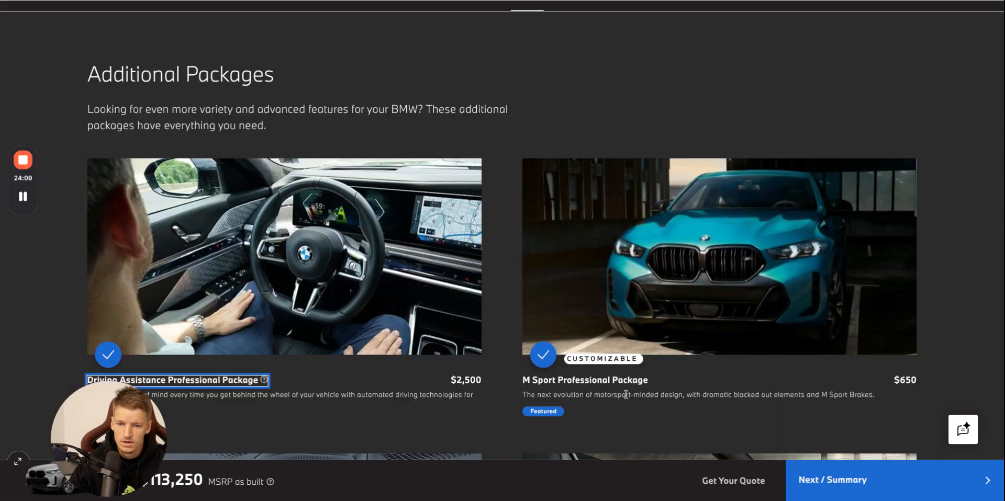
left_click(648, 390)
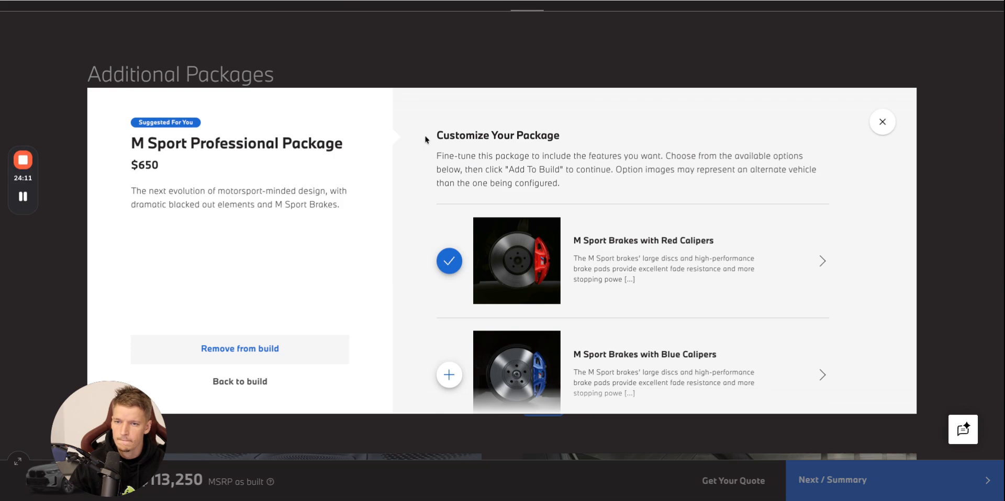
scroll(576, 193, "down", 4)
Enable details for the M Sport Professional Package choice and add its turquoise car picture from the media library as product image.
key("alt+Tab")
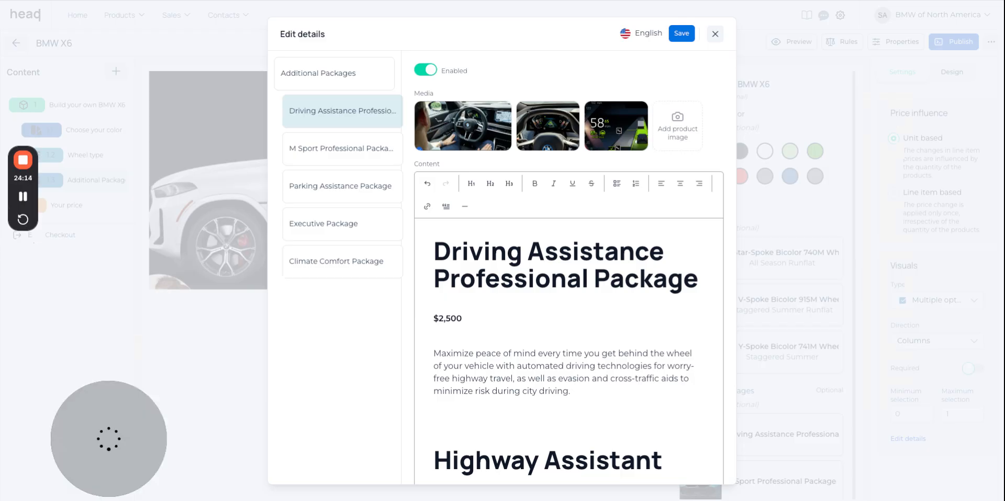
left_click(342, 145)
left_click(424, 171)
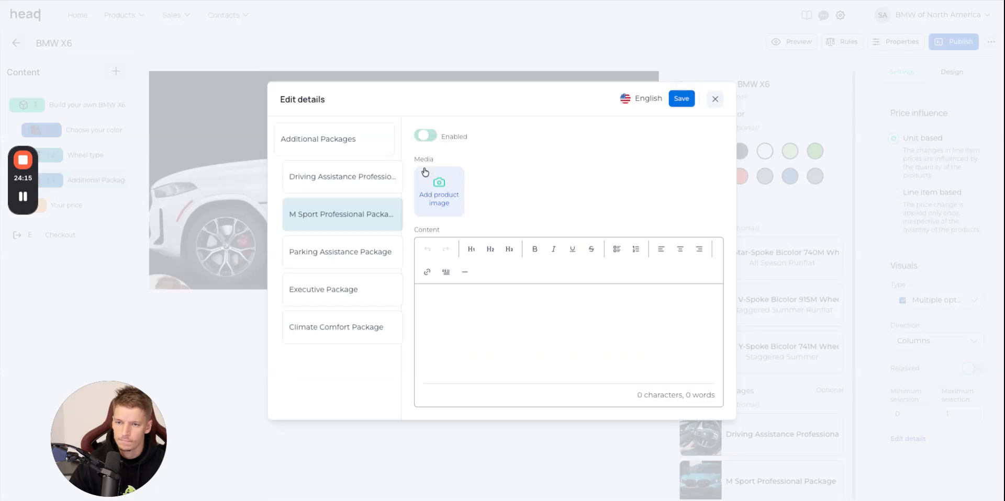
left_click(442, 202)
scroll(853, 309, "down", 5)
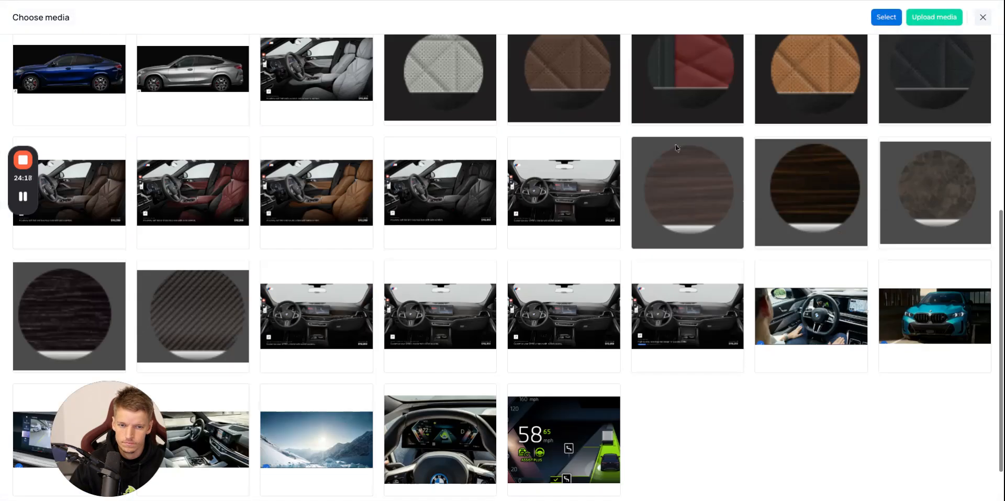
left_click(923, 302)
left_click(886, 16)
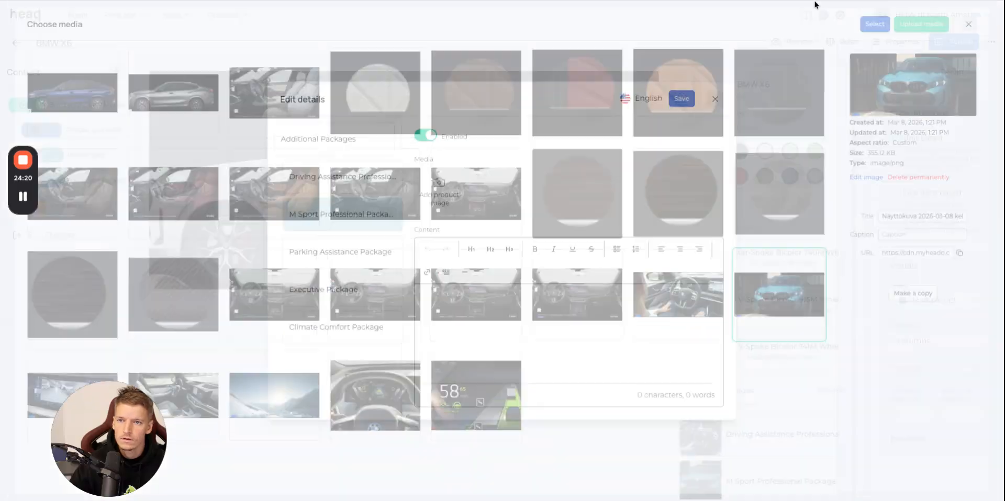
Copy the M Sport Professional Package's title, price and description from the BMW website into the choice's details content.
key("alt+Tab")
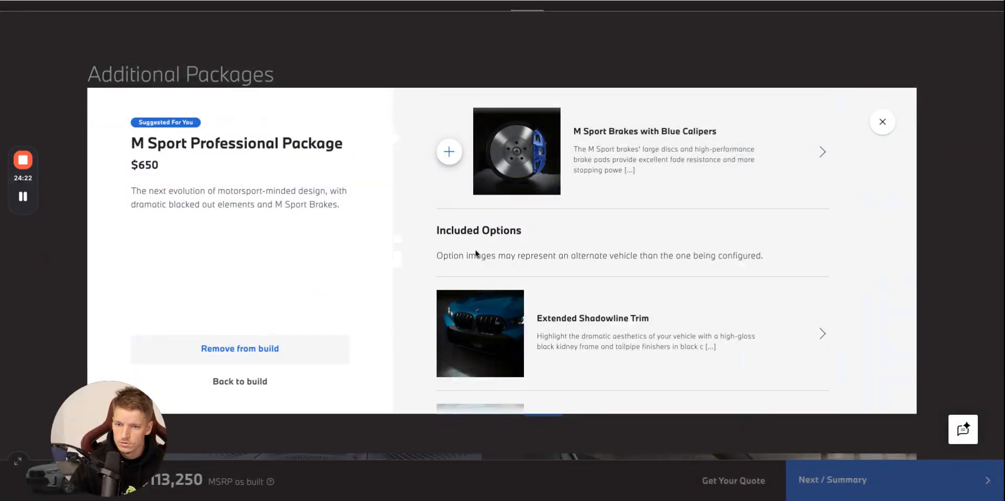
scroll(624, 276, "down", 2)
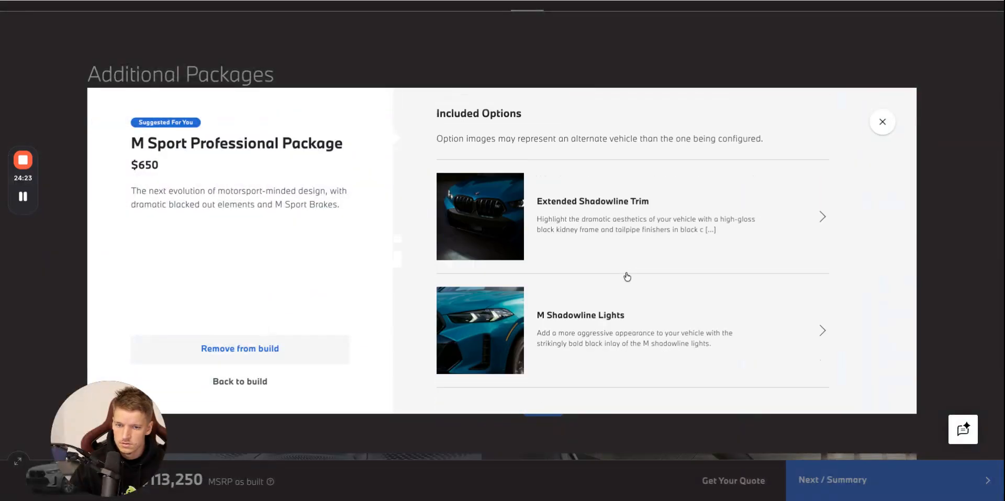
triple_click(119, 145)
key("ctrl+c")
key("alt+Tab")
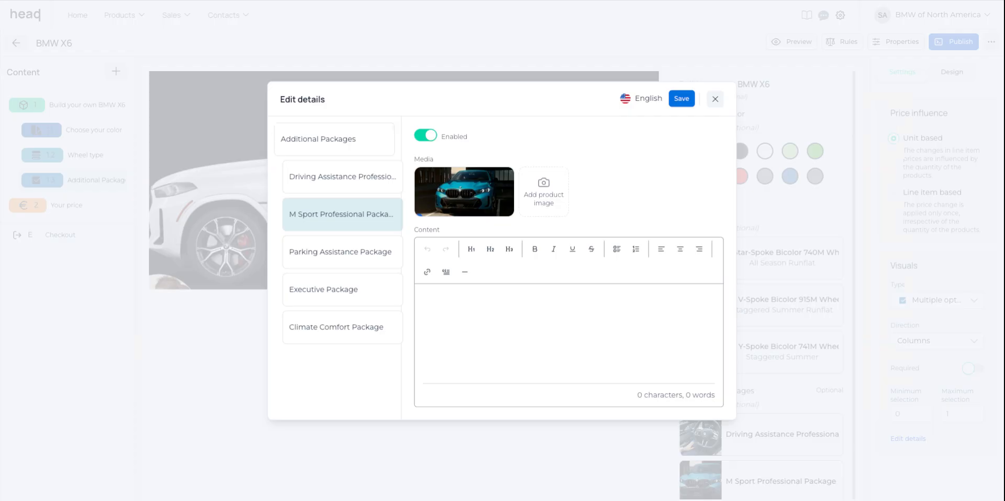
left_click(575, 356)
key("ctrl+v")
Append the Extended Shadowline Trim heading and description from the BMW website below the M Sport Professional Package description.
key("alt+Tab")
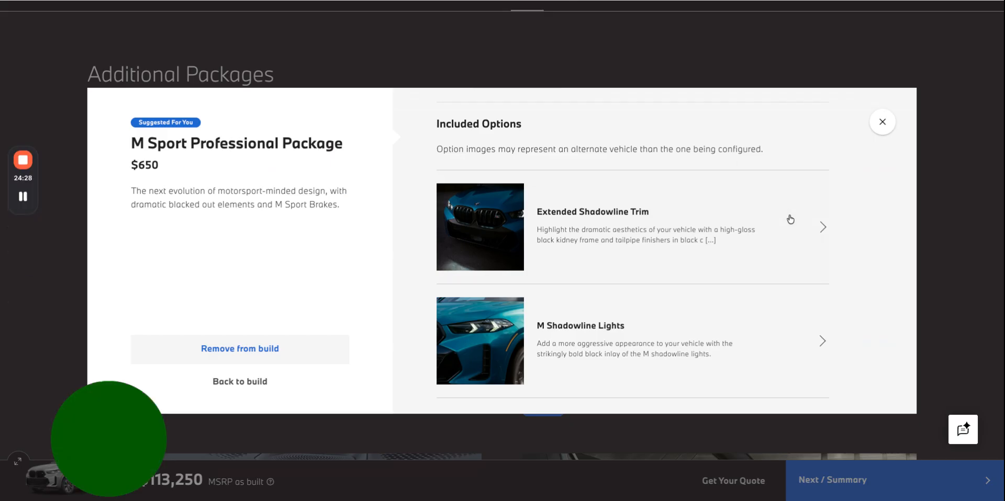
left_click(720, 213)
triple_click(512, 181)
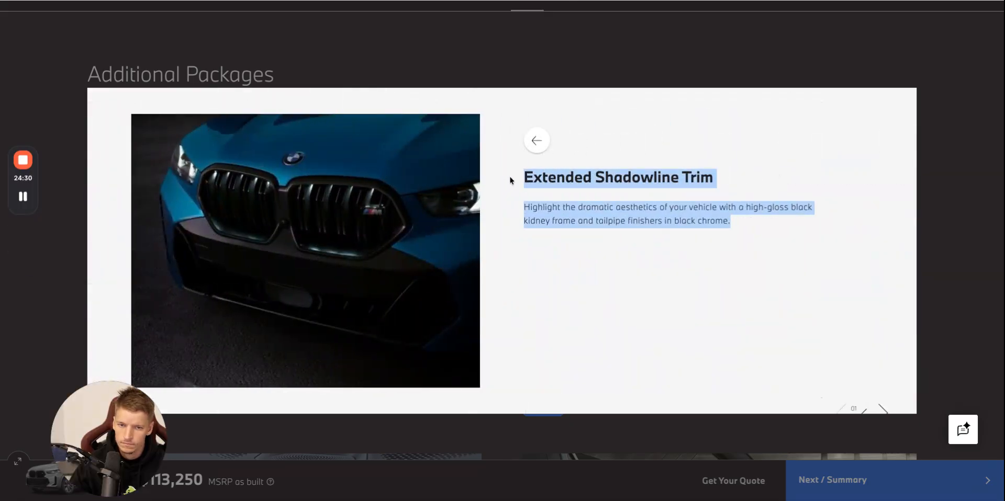
key("ctrl+c")
key("alt+Tab")
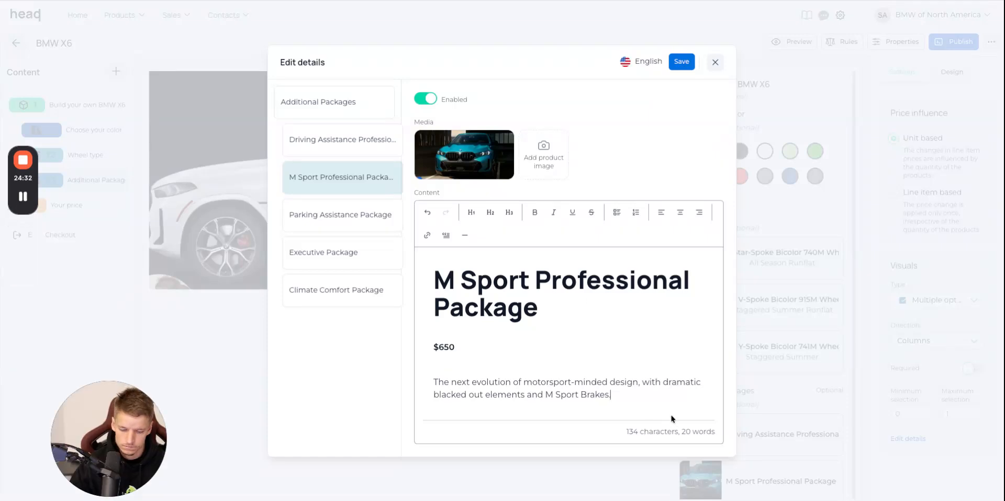
key("ctrl+v")
Capture the Extended Shadowline Trim picture from the BMW website and add it as a product image of the M Sport Professional Package.
key("alt+Tab")
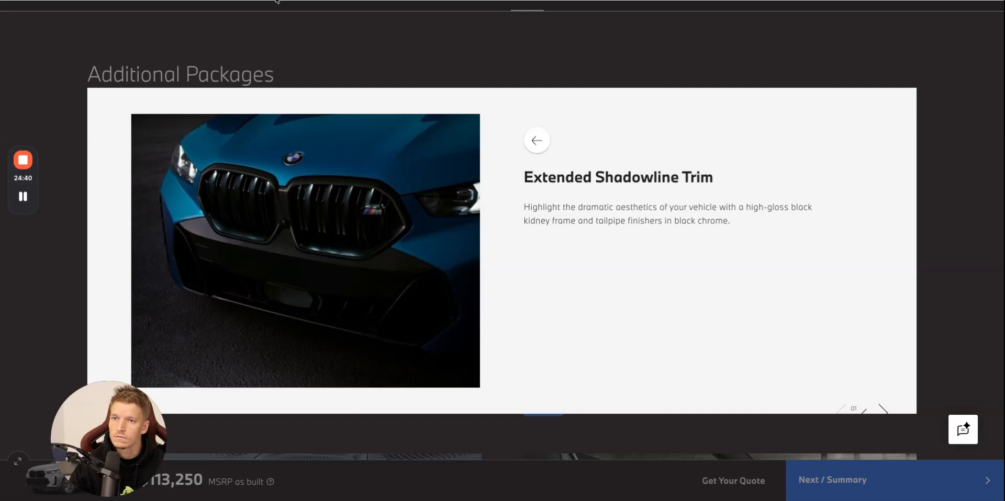
key("alt+Tab")
left_click_drag(893, 477, 543, 88)
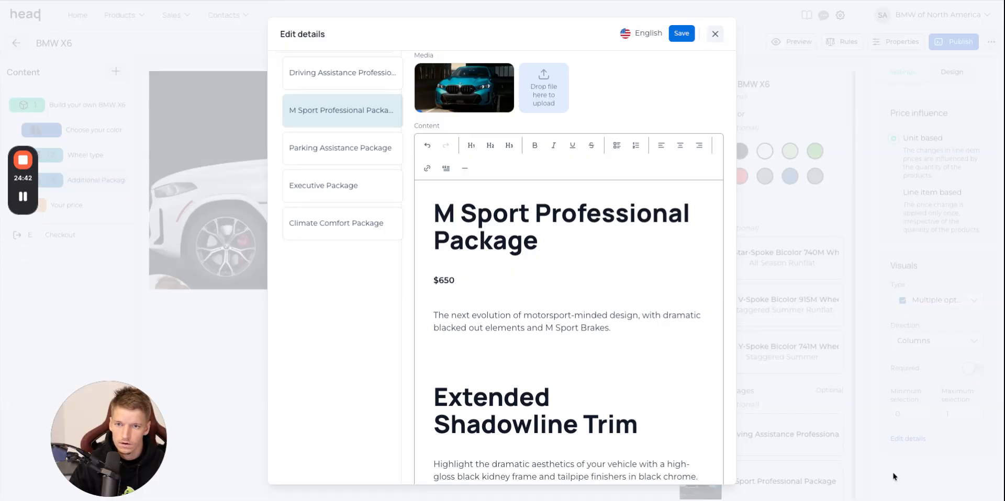
Add the M Shadowline Lights picture from the BMW website as a product image and append its heading and description below the Extended Shadowline Trim text.
key("ctrl+Tab")
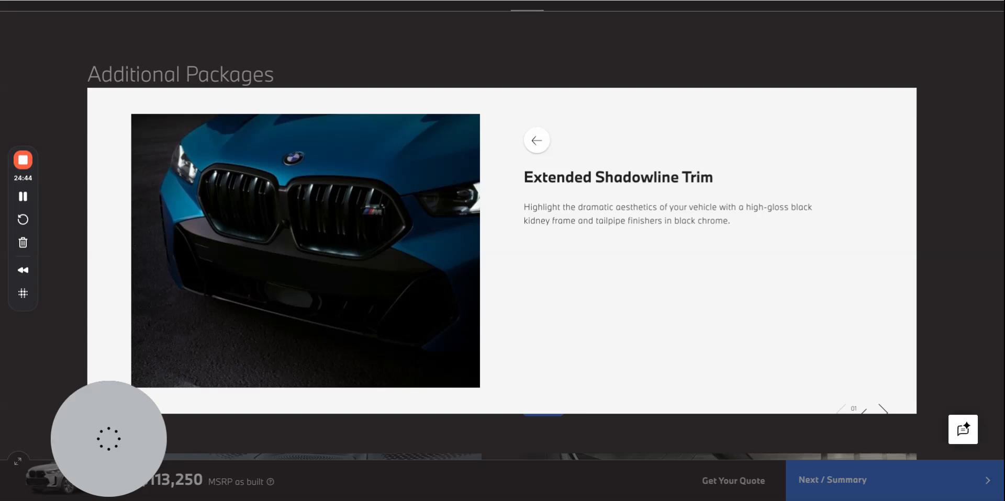
left_click(528, 149)
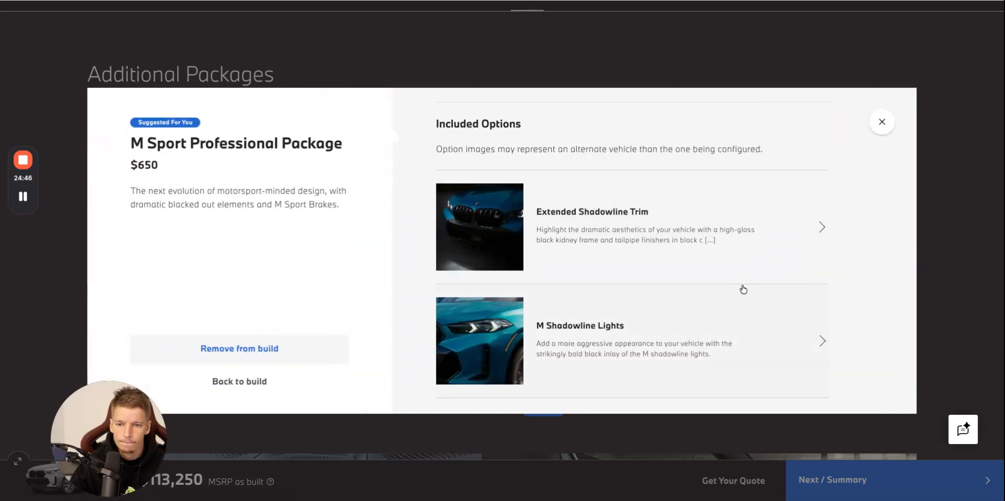
left_click(785, 349)
left_click_drag(748, 230, 525, 175)
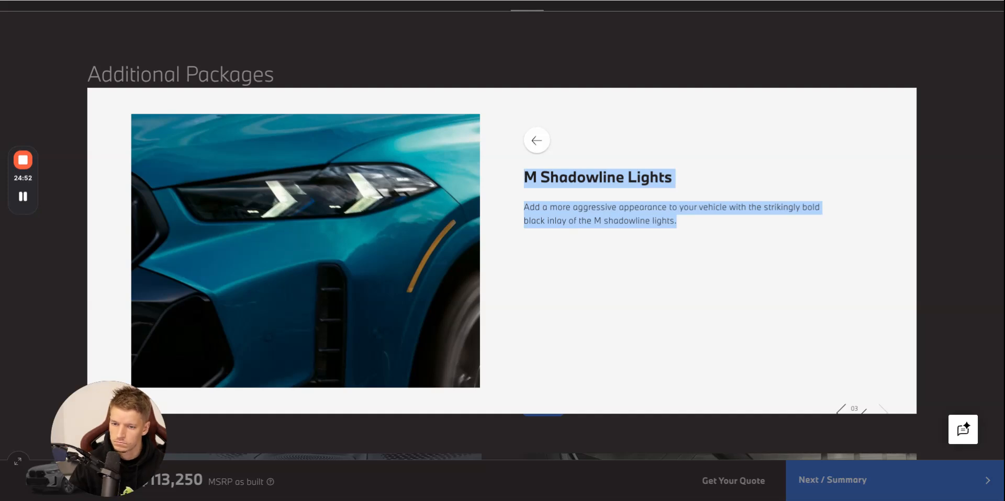
key("alt+Tab")
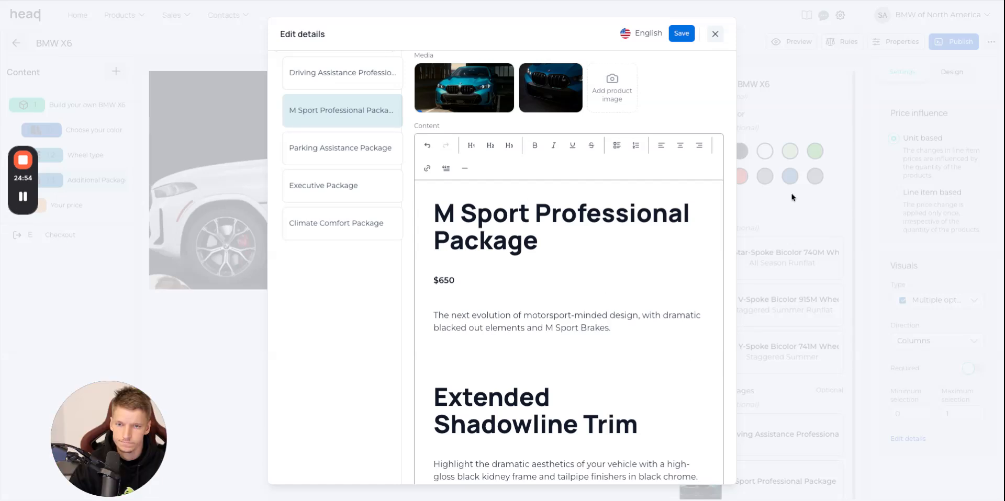
left_click_drag(898, 437, 888, 418)
key("Return")
key("Return")
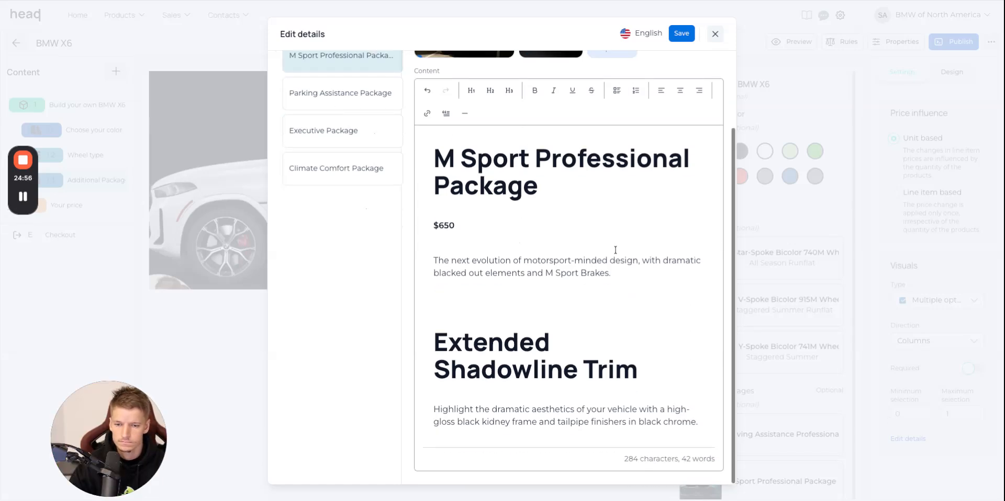
key("super+v")
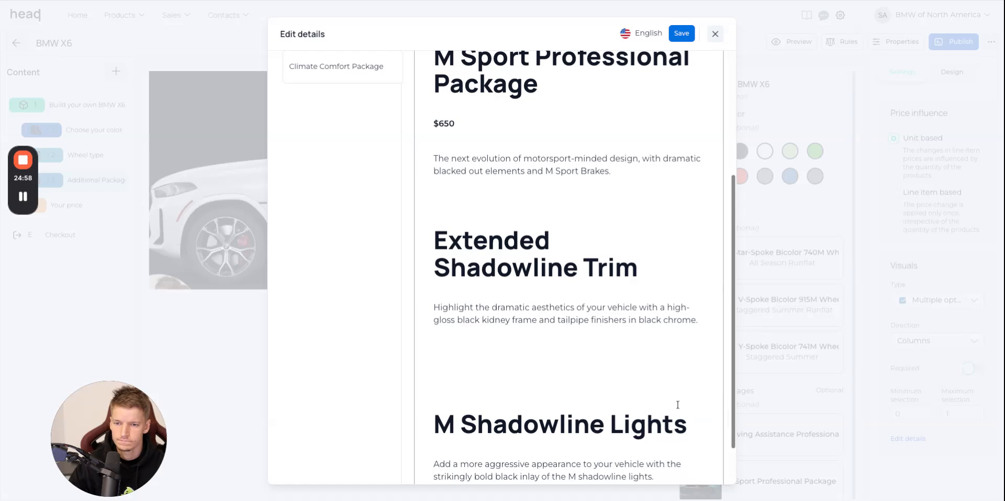
Enable details for the Parking Assistance Package choice.
scroll(534, 340, "up", 5)
left_click(331, 189)
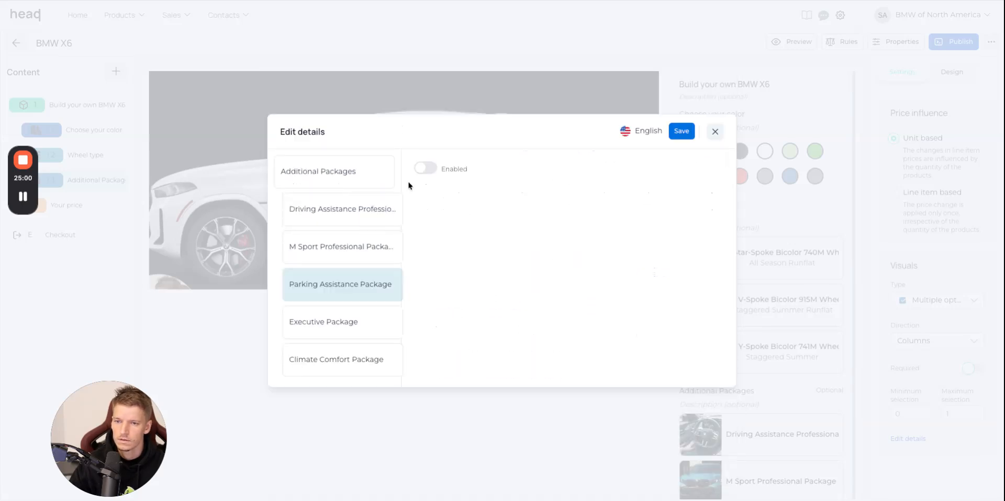
left_click(421, 175)
Copy the Parking Assistance Package heading, price and full description from the BMW website.
left_click(315, 1)
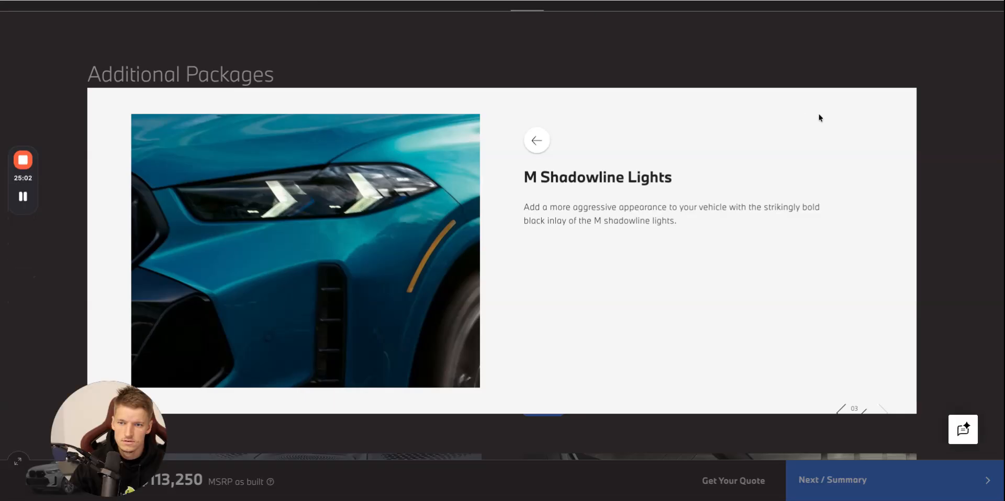
left_click(819, 116)
scroll(687, 127, "down", 5)
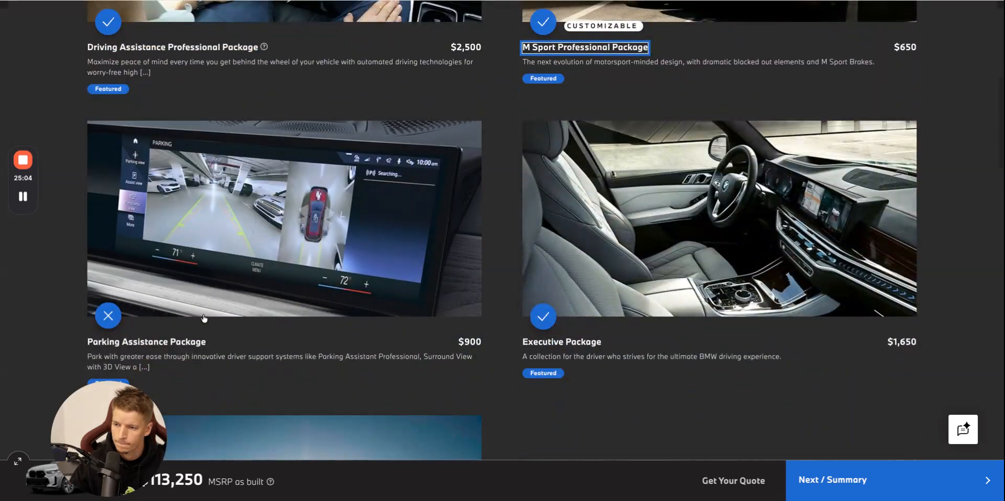
left_click(185, 352)
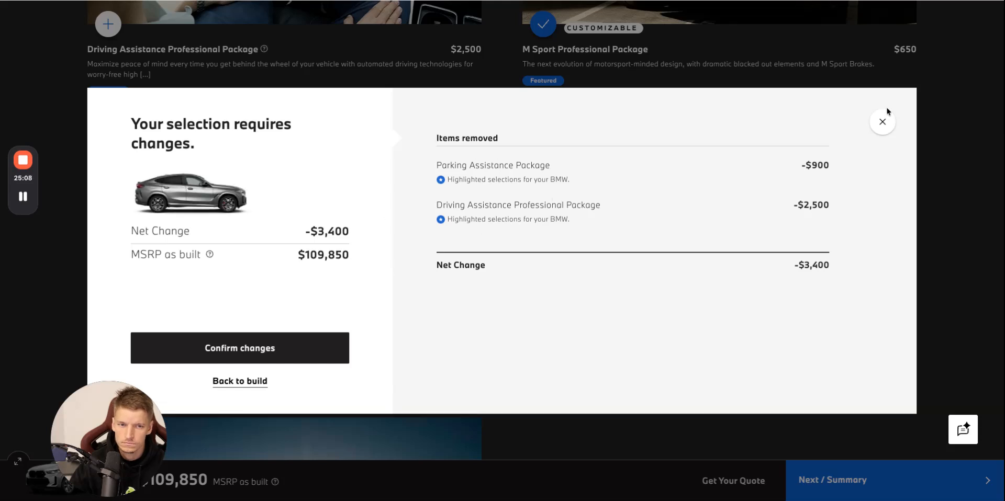
left_click(266, 380)
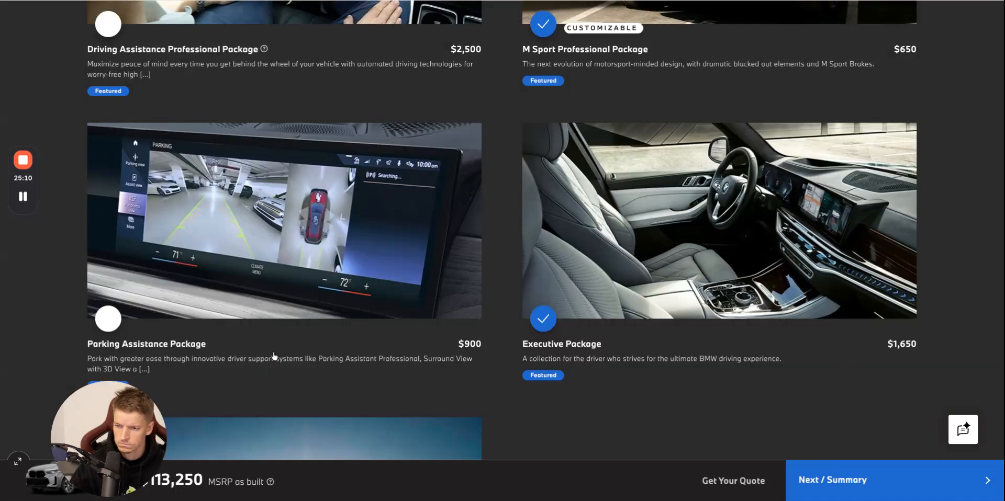
left_click(191, 347)
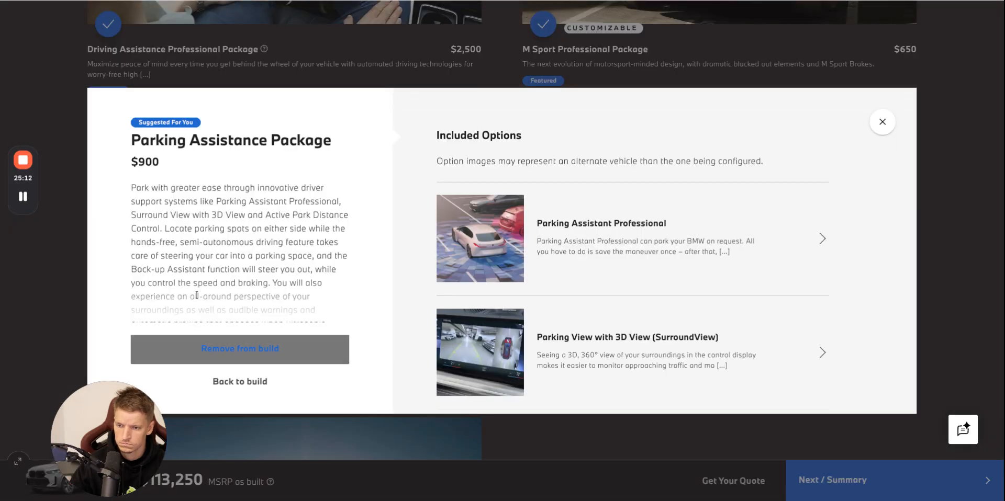
left_click_drag(131, 282, 323, 341)
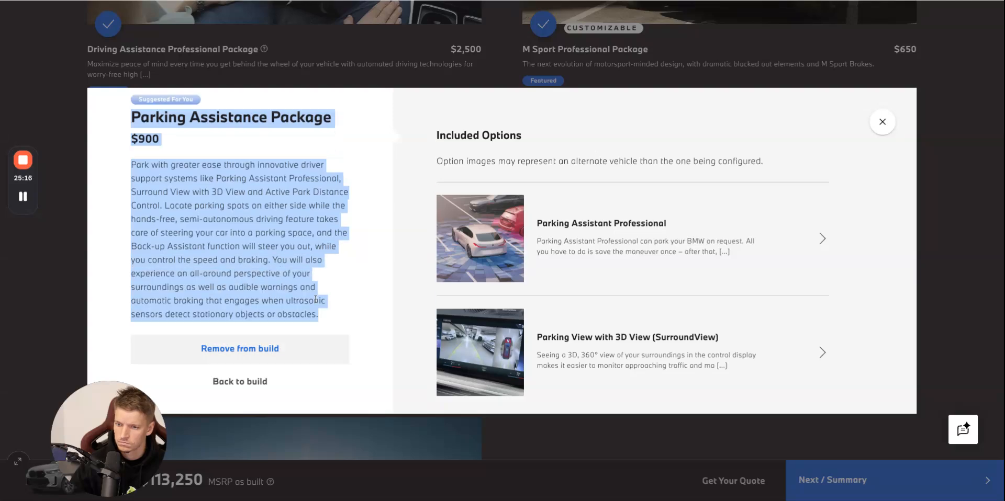
Add the parking camera display picture as product image of the Parking Assistance Package and insert its copied BMW description.
key("ctrl+Tab")
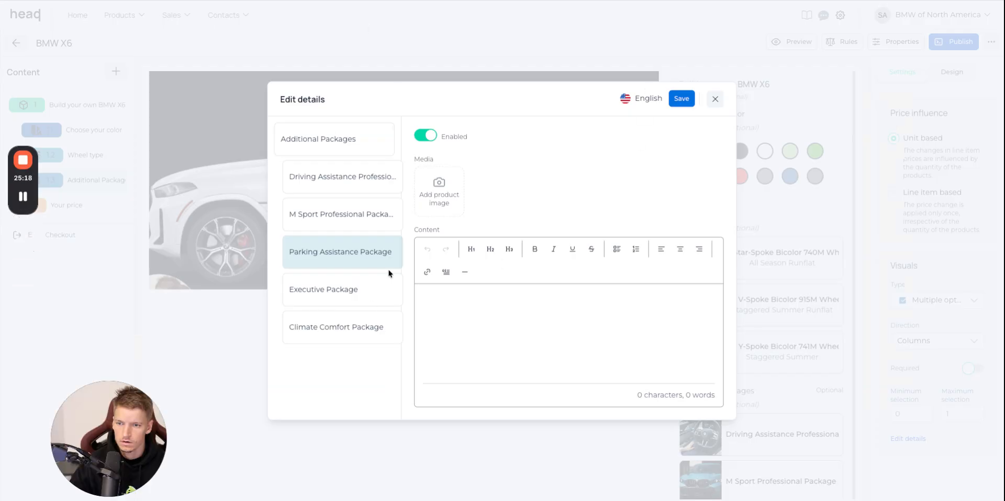
left_click(442, 210)
scroll(628, 225, "down", 6)
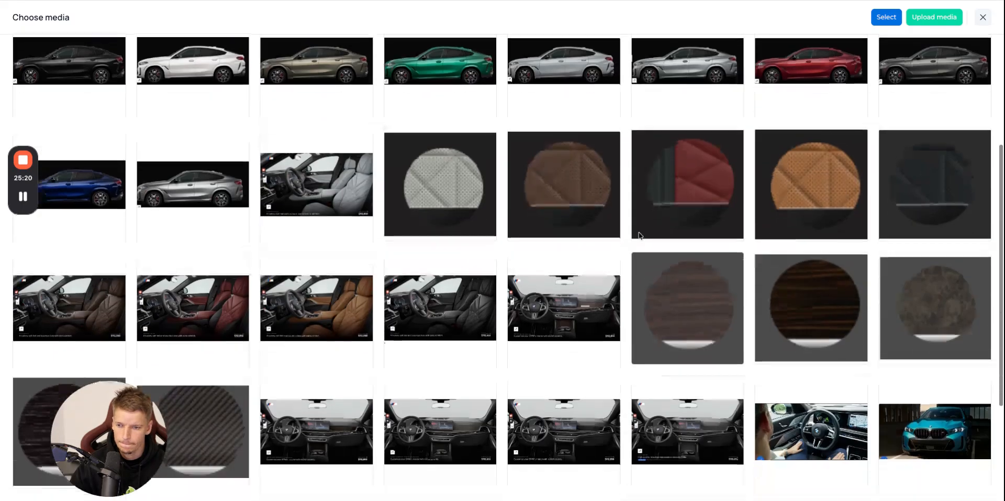
scroll(639, 236, "down", 1)
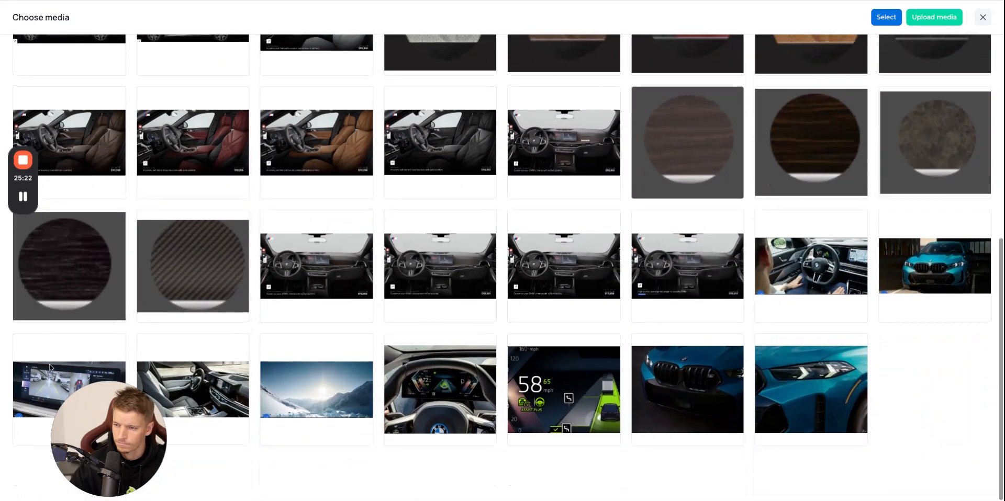
left_click(36, 372)
left_click(884, 18)
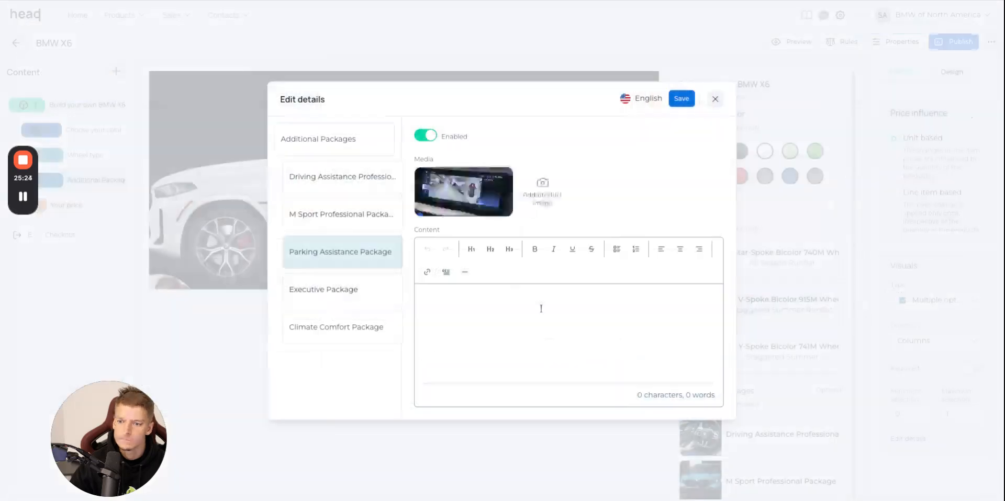
Enable details for the Executive Package and add the light interior and dashboard picture from the media library as its product image.
left_click(351, 223)
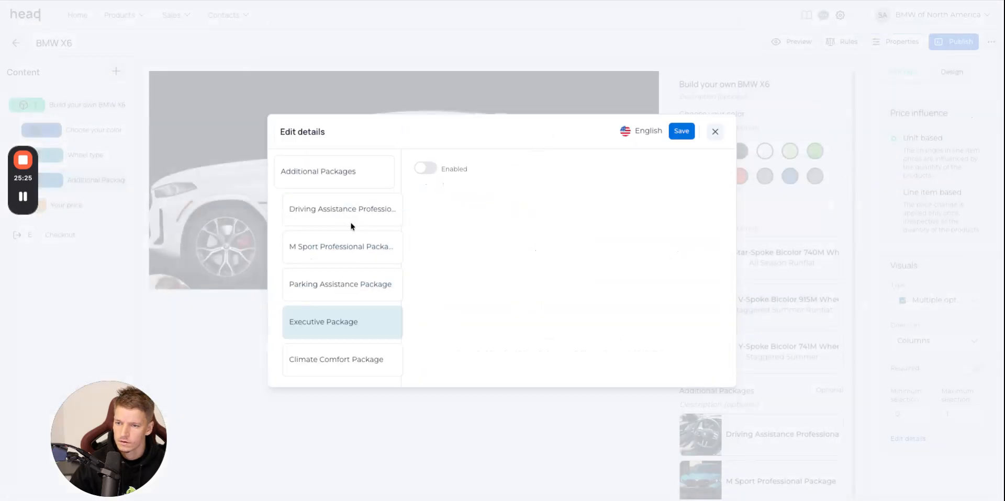
left_click(428, 170)
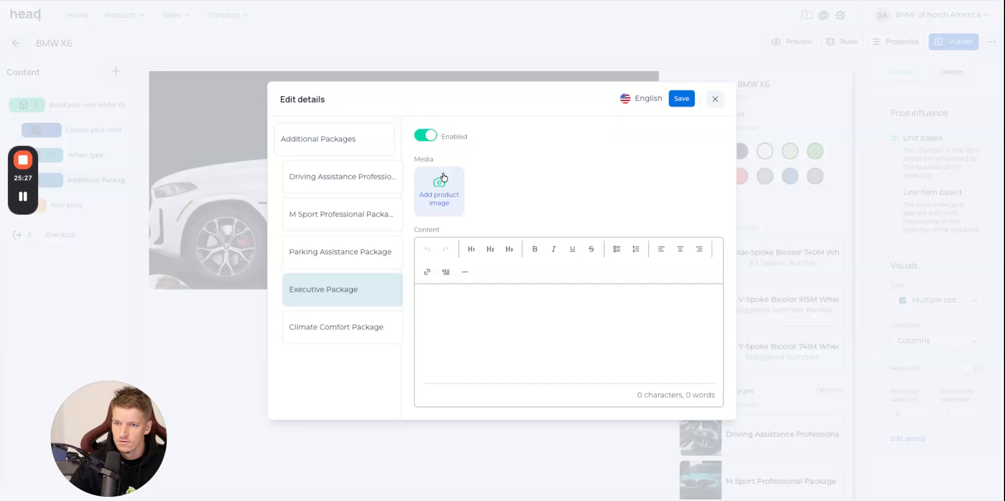
left_click(442, 180)
scroll(213, 343, "down", 5)
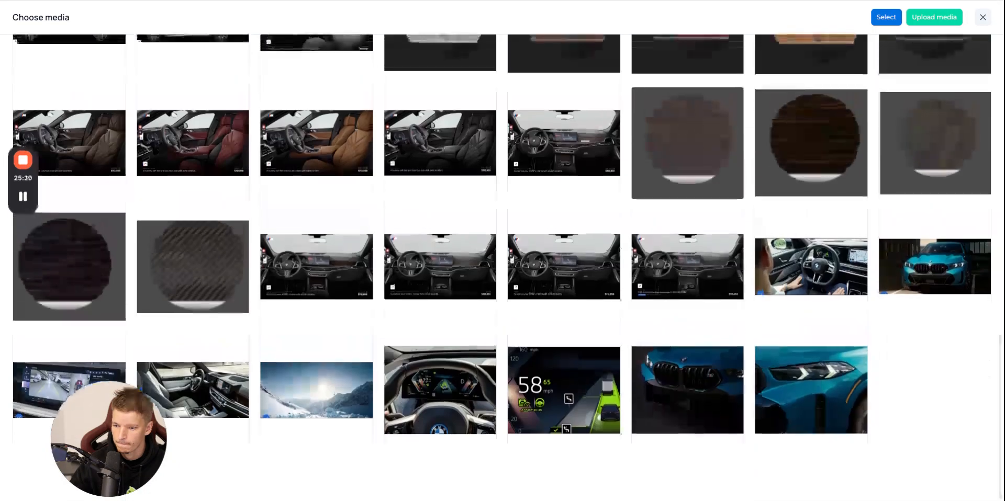
left_click(222, 402)
left_click(893, 20)
Copy the Executive Package heading, price and description from the BMW website into the Executive Package content.
left_click(838, 1)
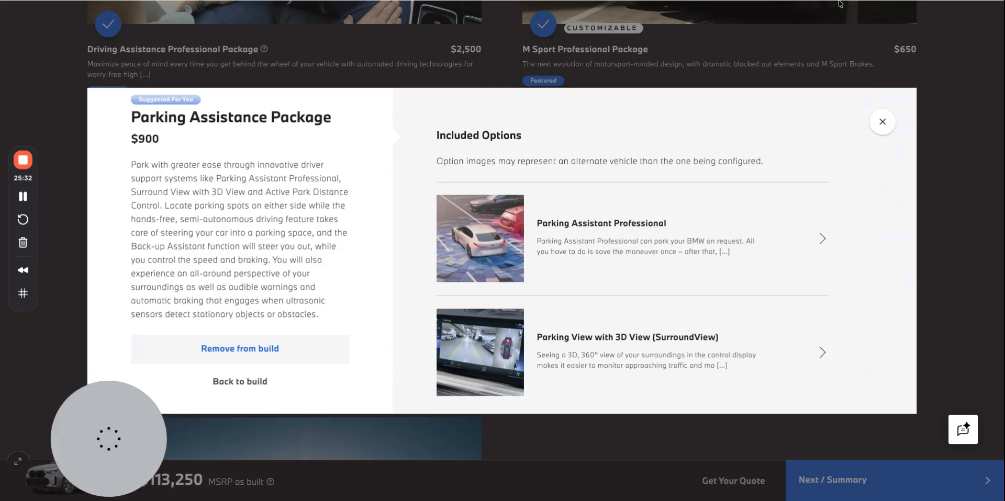
left_click(882, 122)
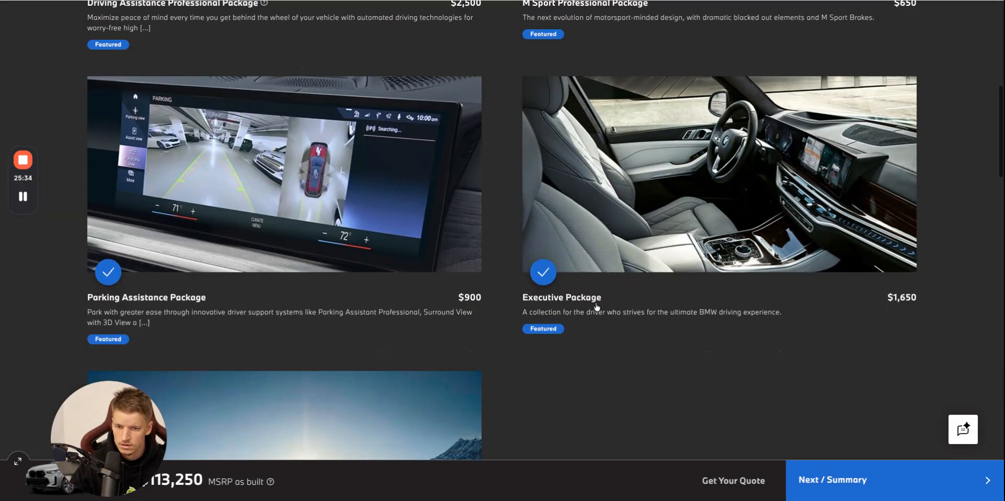
left_click(591, 300)
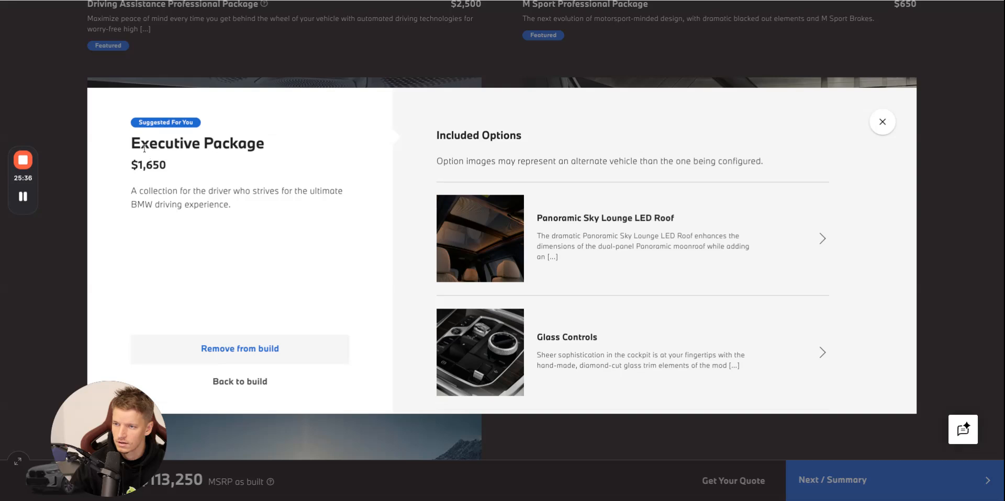
left_click_drag(131, 143, 232, 206)
key("ctrl+c")
scroll(611, 230, "down", 2)
scroll(609, 229, "down", 3)
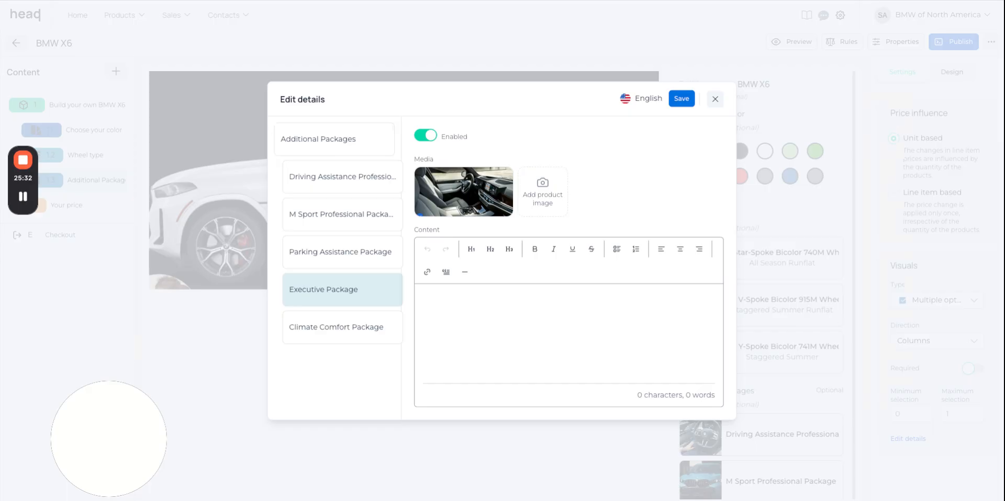
left_click(529, 296)
key("ctrl+v")
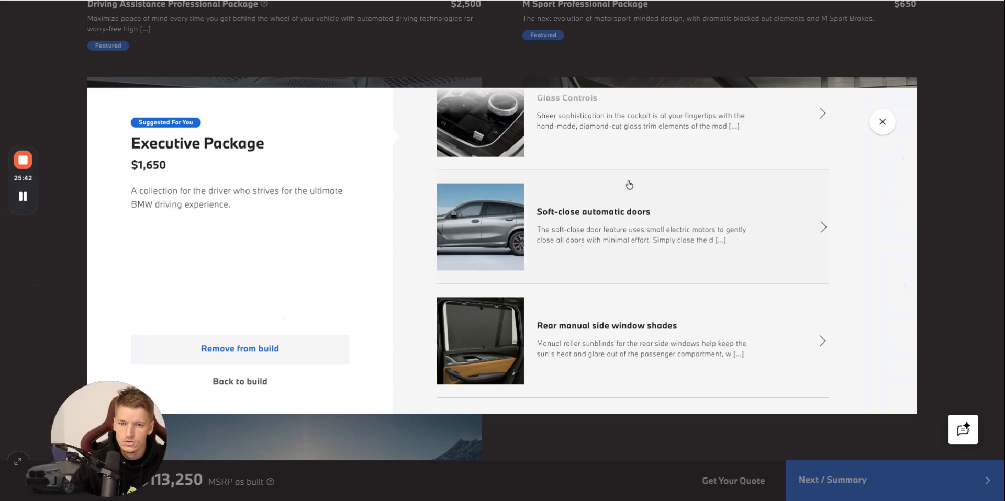
Append the Panoramic Sky Lounge LED Roof heading and description from the BMW website below the Executive Package description.
scroll(629, 185, "up", 5)
left_click(699, 240)
left_click_drag(523, 173, 671, 269)
key("ctrl+c")
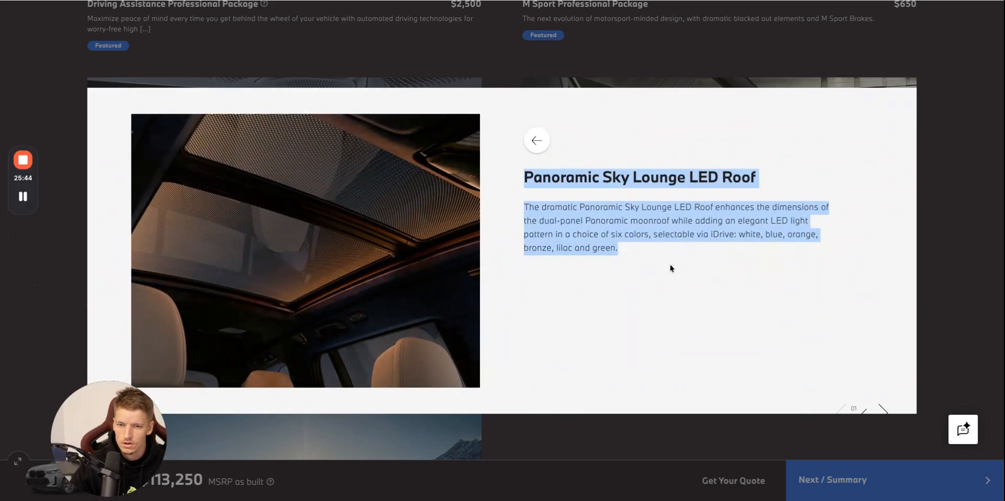
key("alt+Tab")
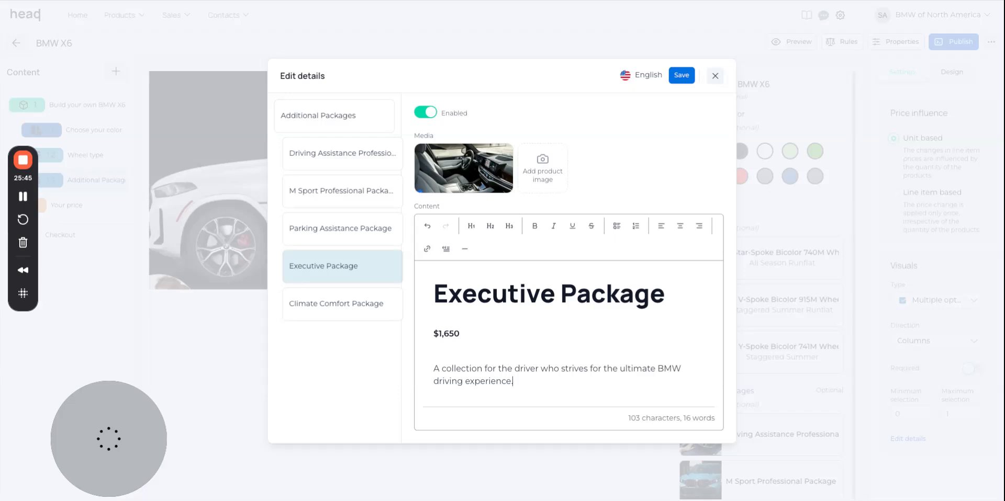
key("ctrl+v")
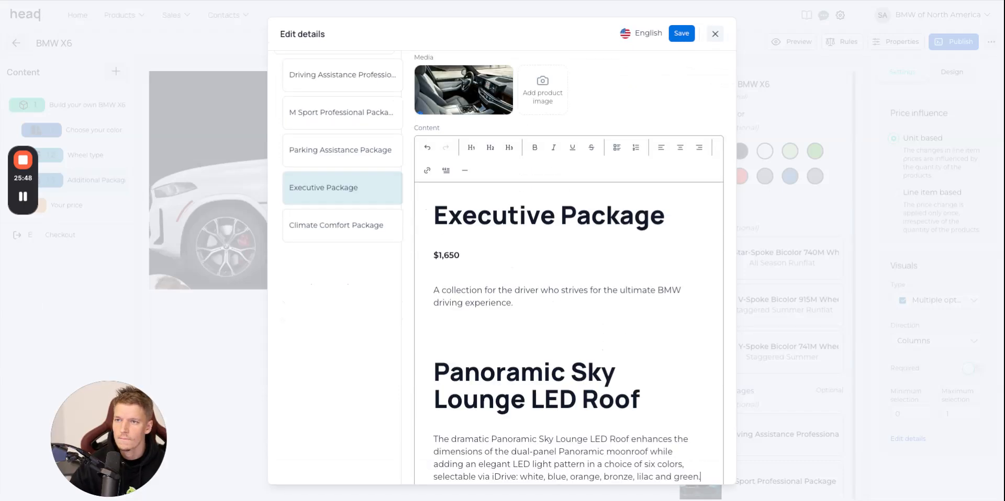
Append the Glass Controls heading and description from the BMW website below the Panoramic Sky Lounge LED Roof text.
key("alt+Tab")
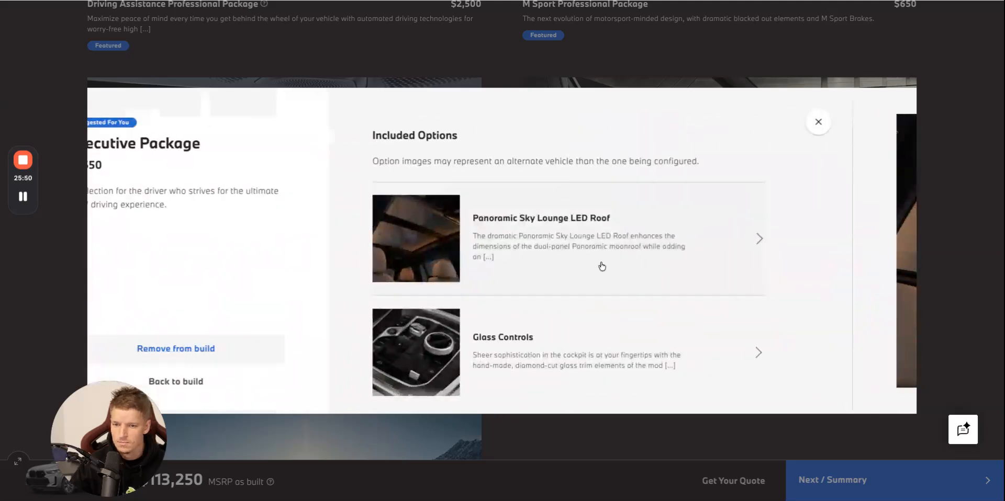
left_click(685, 341)
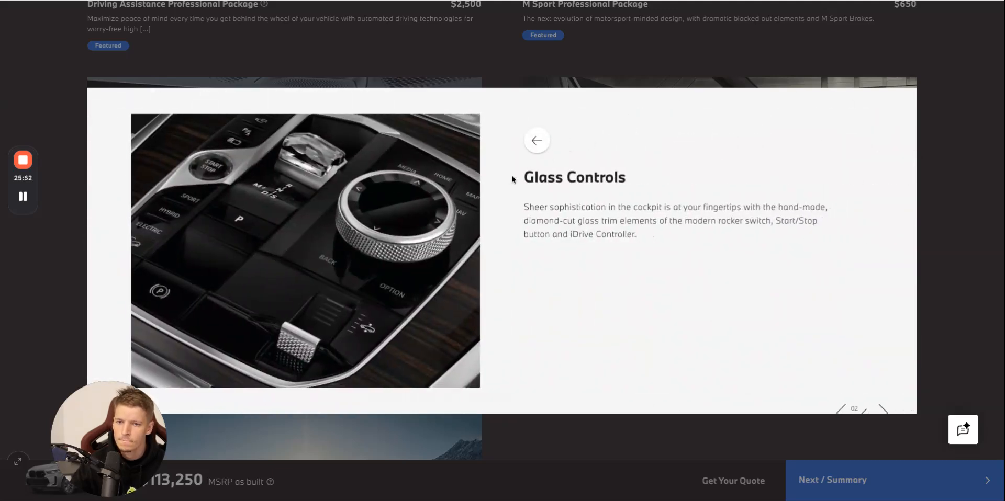
left_click_drag(519, 179, 653, 236)
key("ctrl+c")
key("alt+Tab")
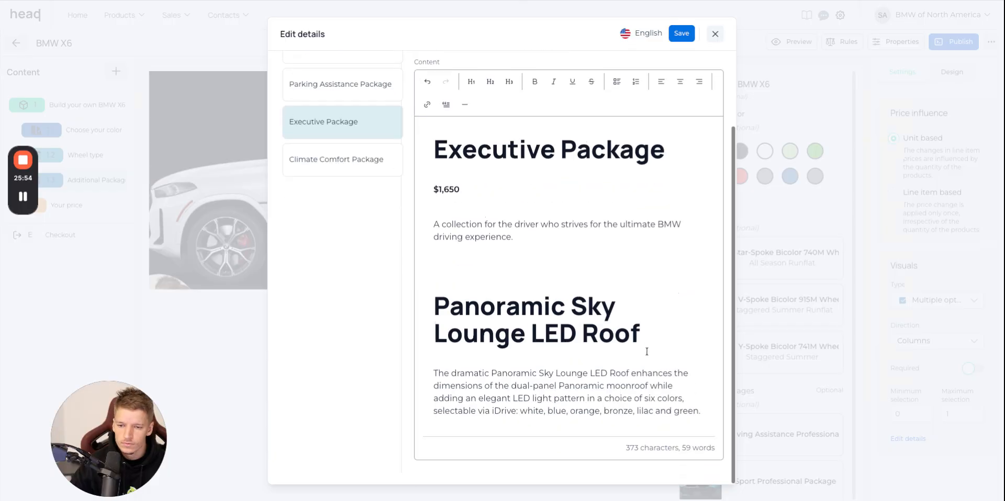
key("ctrl+v")
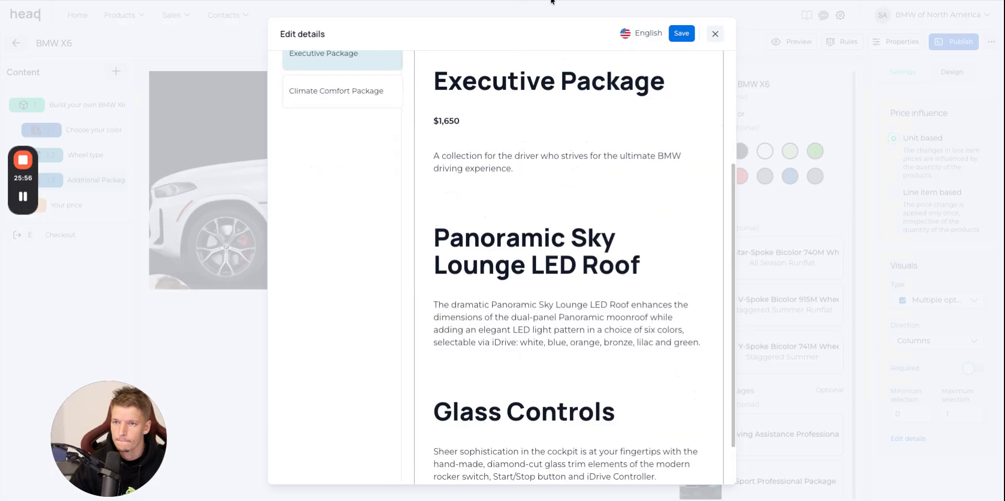
Append the Soft-close automatic doors heading and description from the BMW website below the Glass Controls text.
key("alt+Tab")
left_click(536, 140)
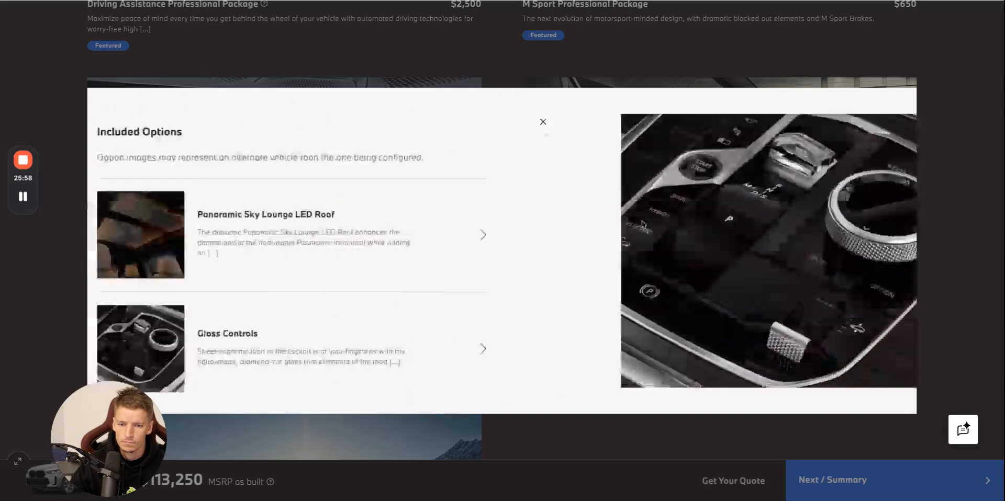
scroll(725, 281, "down", 3)
left_click(728, 285)
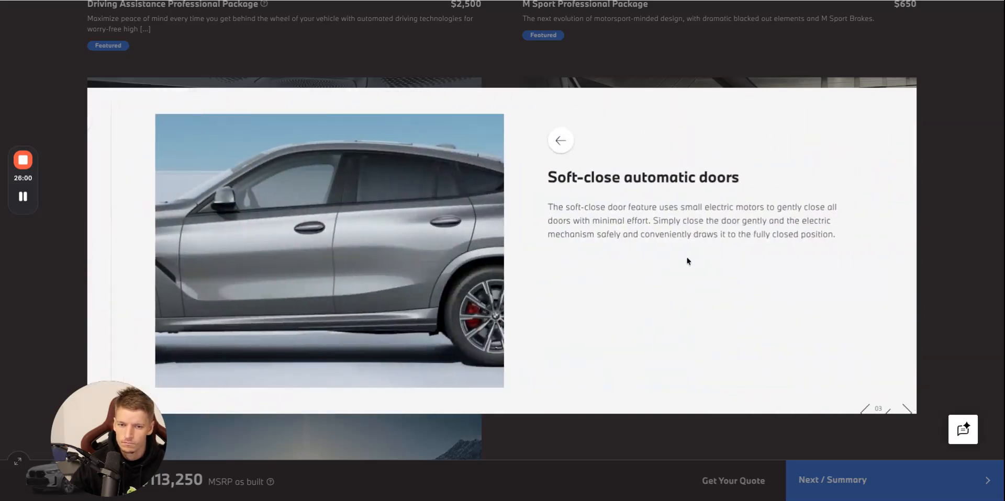
left_click_drag(824, 241, 552, 178)
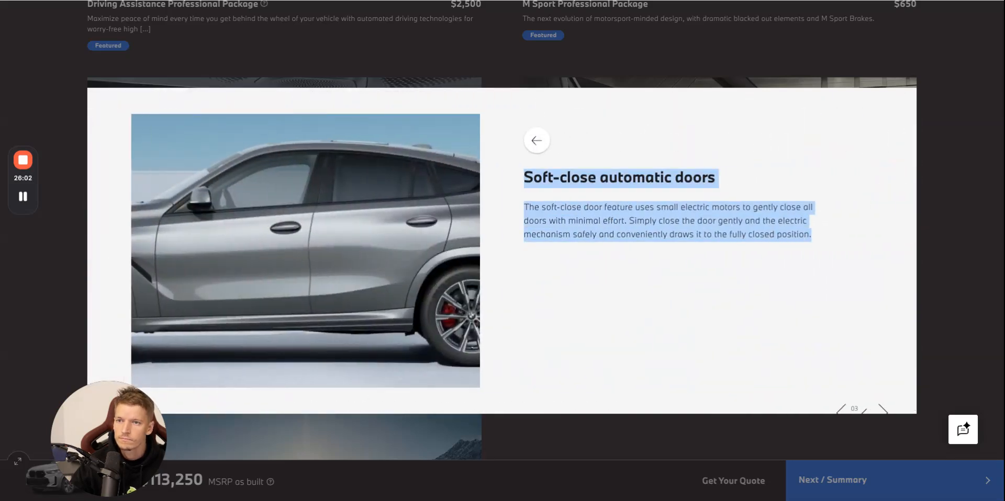
key("ctrl+c")
key("alt+Tab")
key("ctrl+v")
Append the Rear manual side window shades heading and description from the BMW website below the Soft-close automatic doors text.
key("alt+Tab")
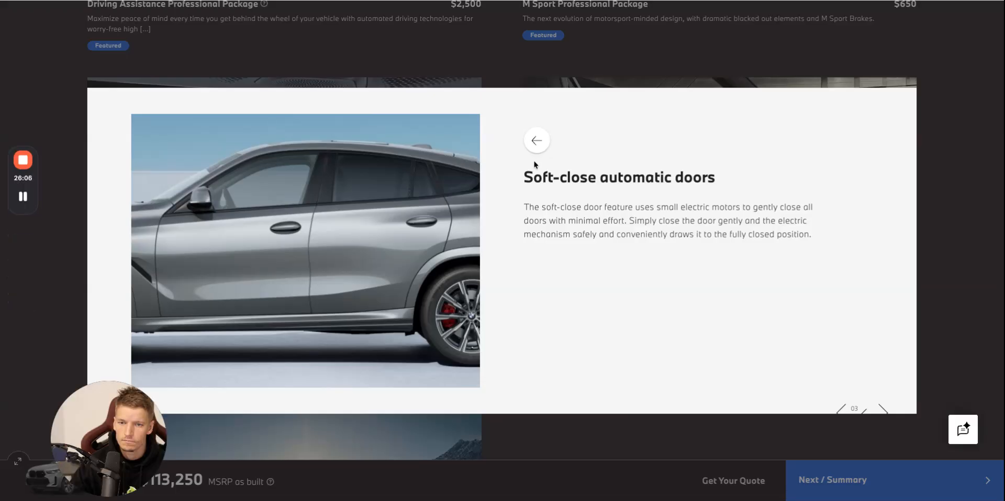
left_click(538, 148)
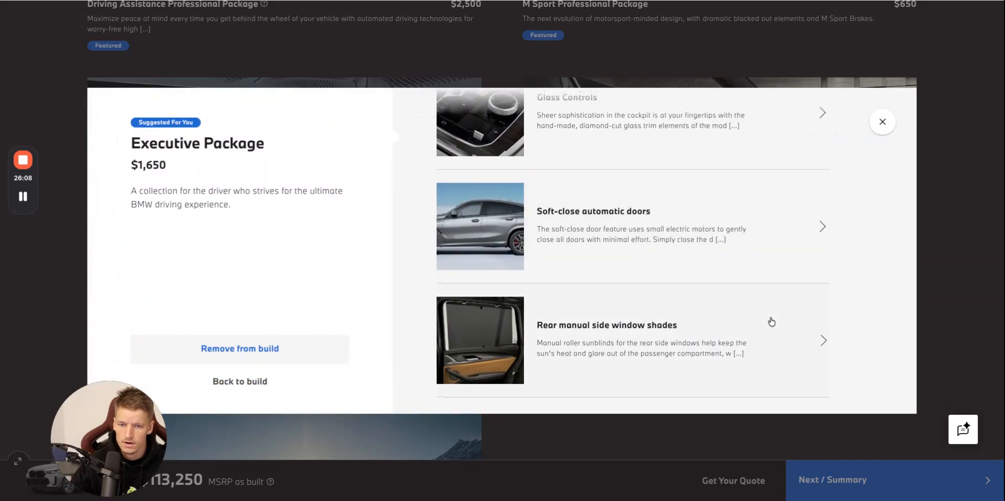
left_click(770, 318)
left_click_drag(707, 265, 701, 261)
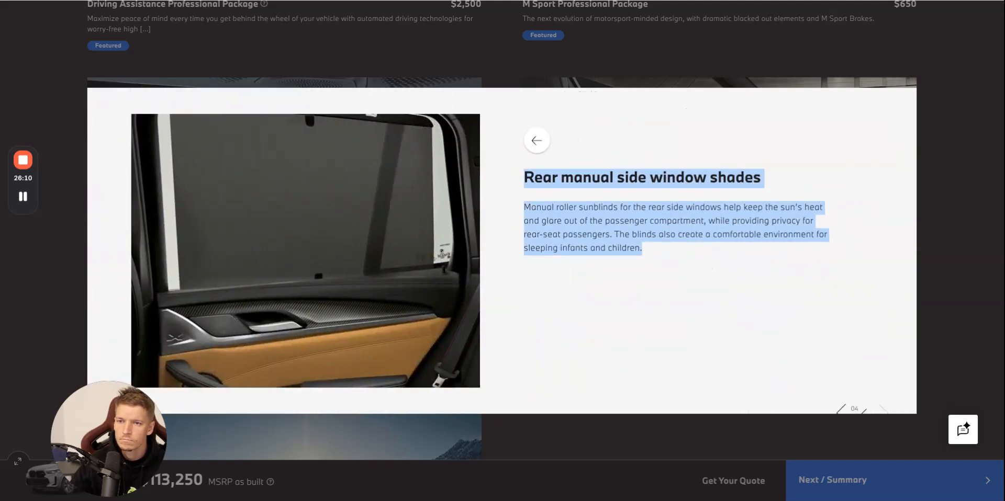
key("ctrl+c")
key("alt+Tab")
key("ctrl+v")
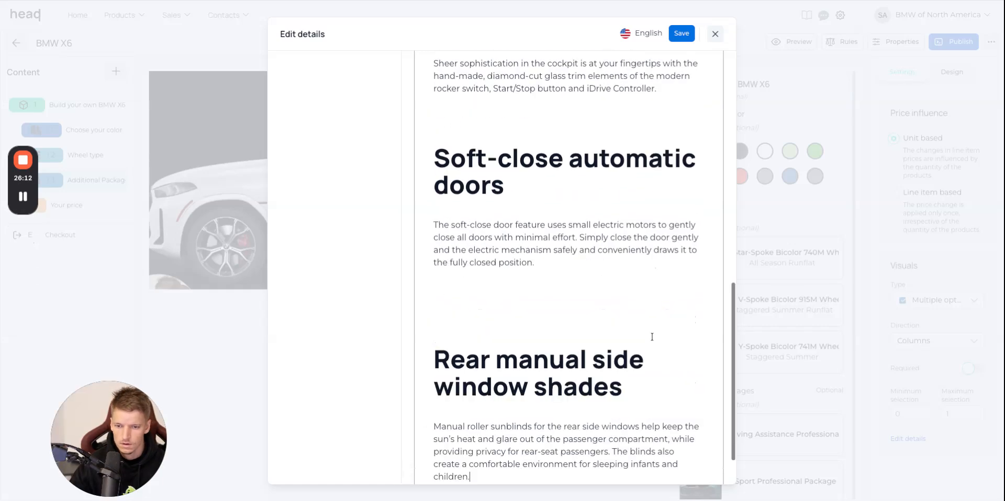
Capture the Executive Package option pictures from the BMW website: rear window shades, soft-close doors, Glass Controls and Panoramic Sky Lounge LED Roof.
scroll(652, 336, "up", 15)
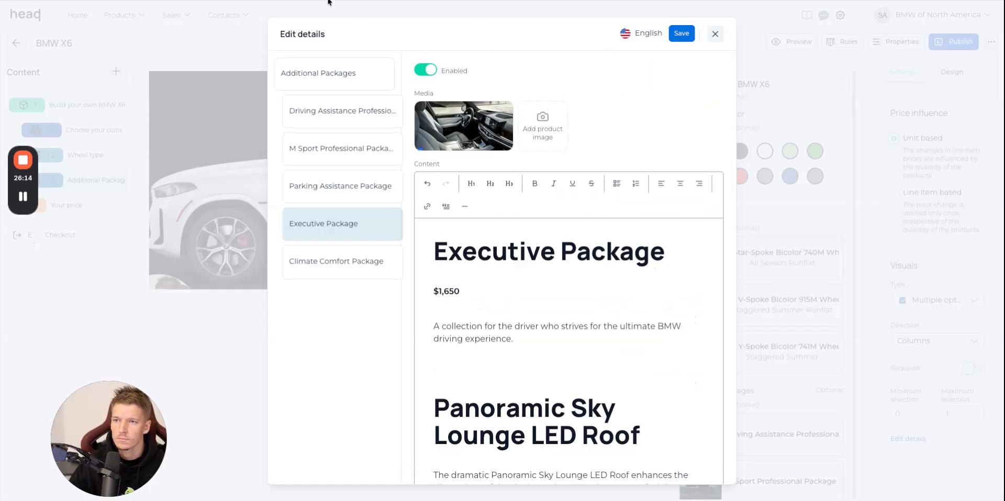
key("alt+Tab")
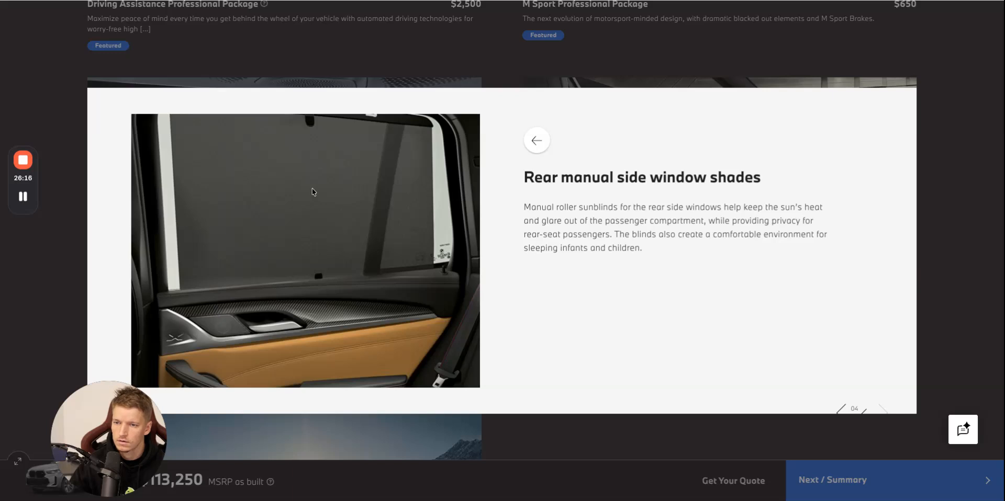
left_click(539, 140)
left_click(617, 235)
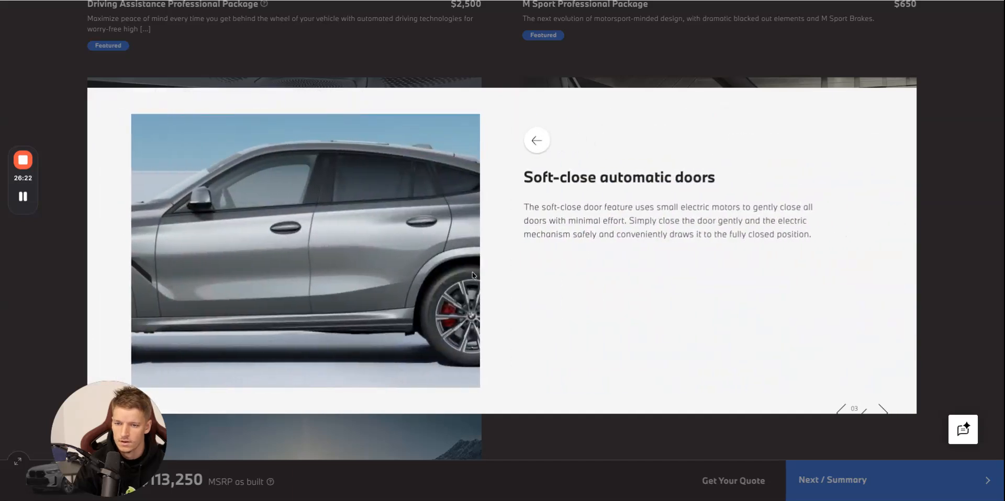
left_click(535, 142)
scroll(492, 186, "up", 1)
left_click(478, 210)
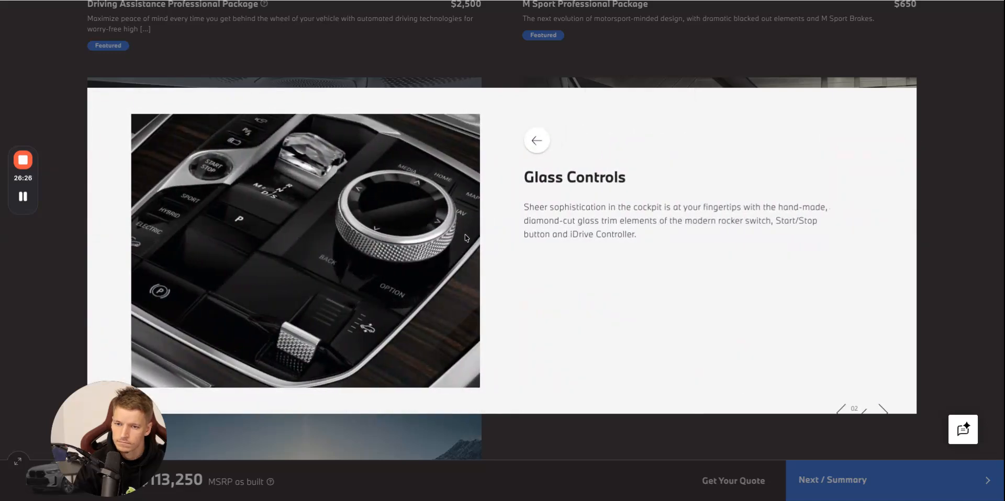
left_click(536, 140)
scroll(562, 225, "up", 1)
left_click(555, 229)
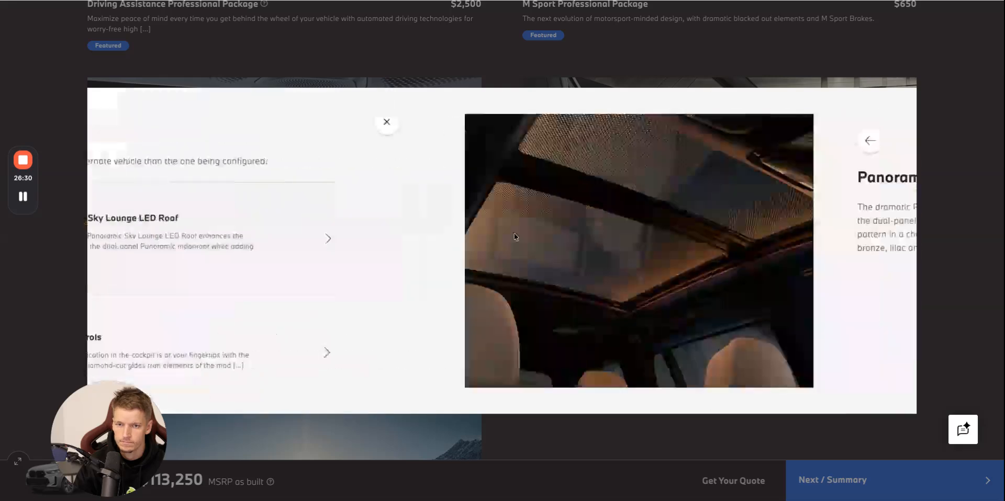
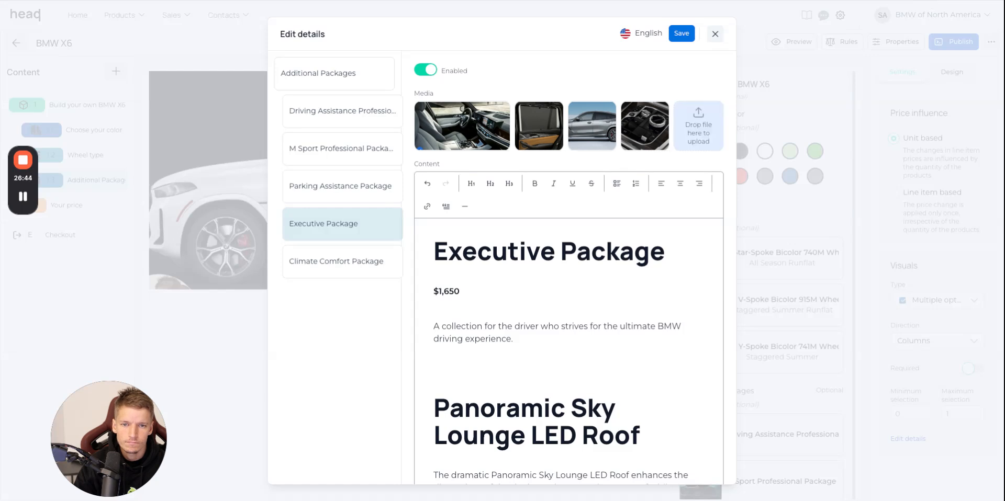
Fill the Climate Comfort Package content with the heading, $1,000 price and description copied from the BMW website.
left_click(345, 269)
left_click(331, 1)
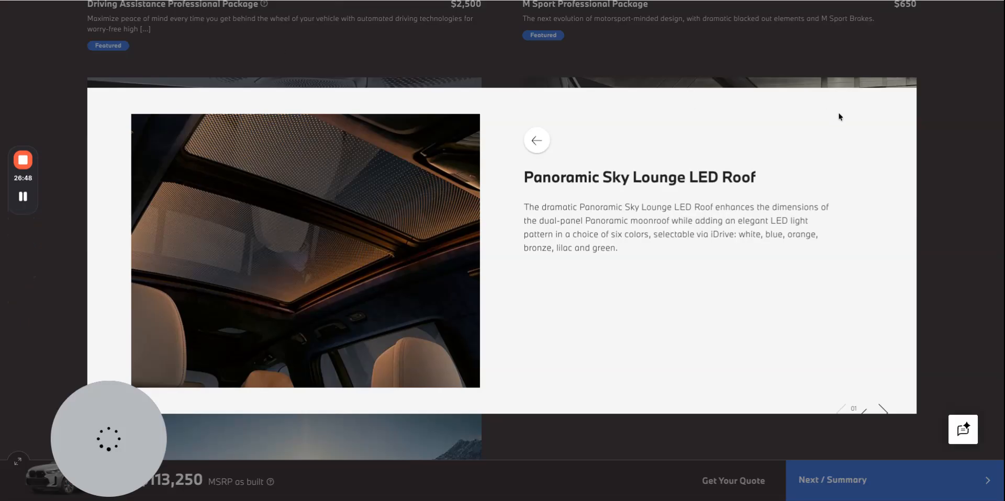
left_click(949, 114)
scroll(709, 242, "down", 5)
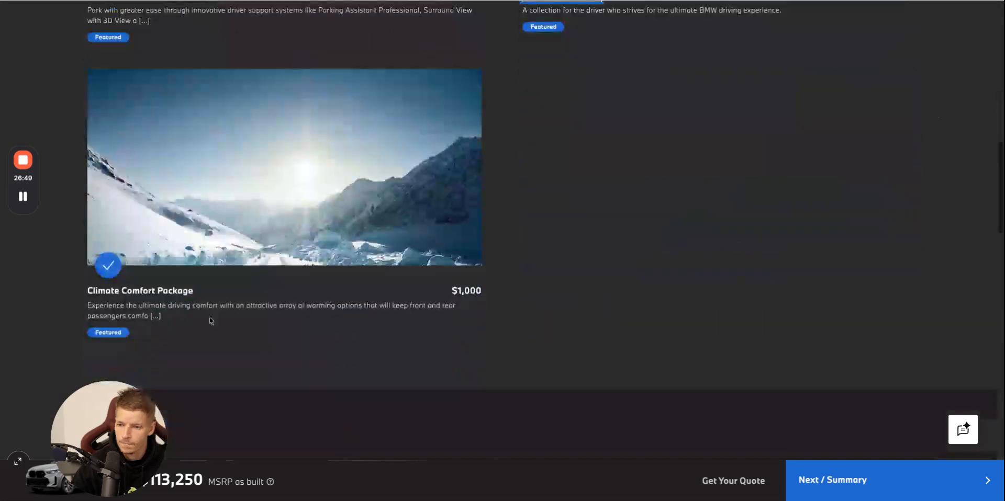
left_click(165, 300)
left_click_drag(270, 259, 248, 242)
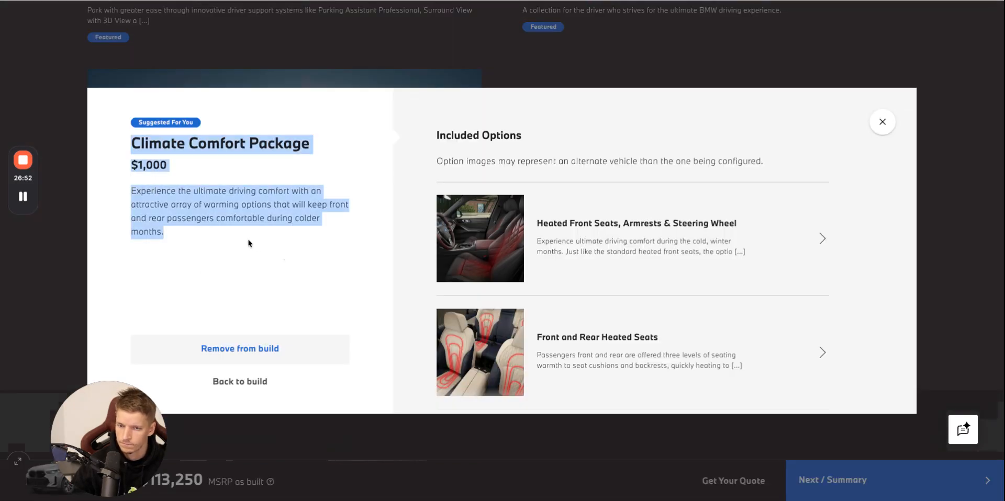
left_click(225, 1)
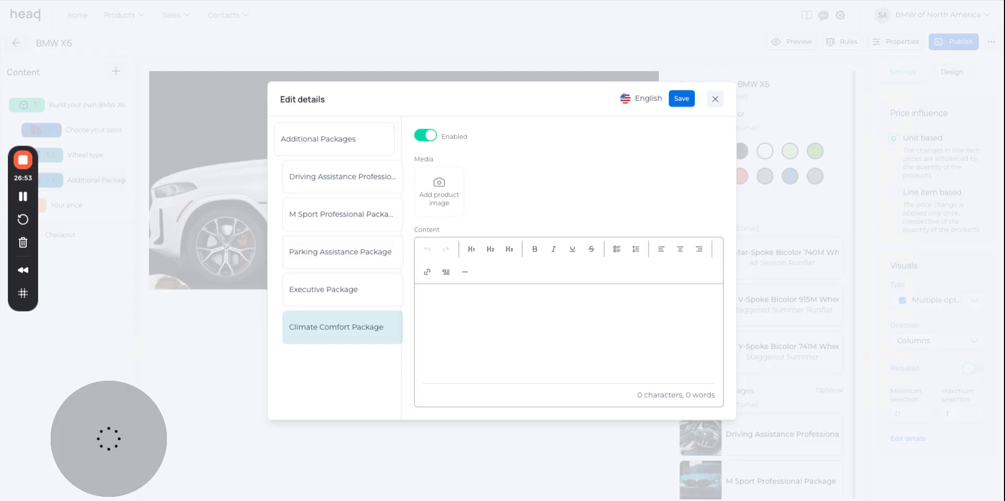
left_click(522, 314)
Add the snowy mountain picture from the media library as the Climate Comfort Package product image.
left_click(439, 192)
scroll(426, 374, "down", 10)
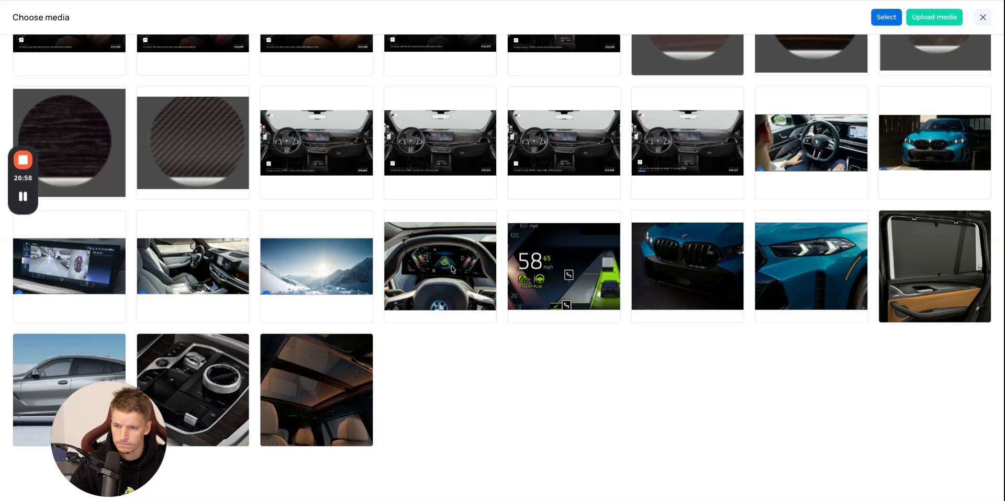
left_click(303, 272)
left_click(886, 17)
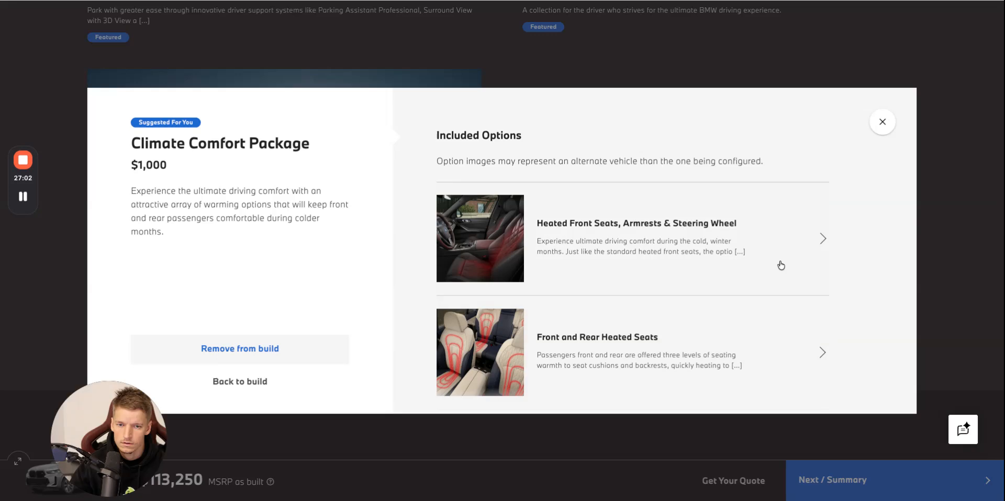
Append the Heated Front Seats, Armrests & Steering Wheel heading and description from the BMW website below the Climate Comfort Package text.
scroll(715, 265, "down", 3)
left_click(774, 149)
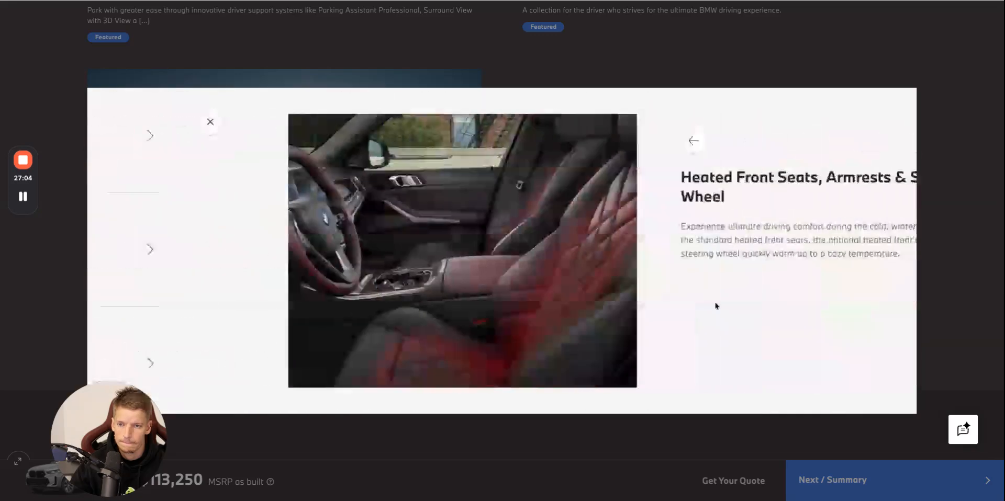
left_click_drag(792, 270, 543, 178)
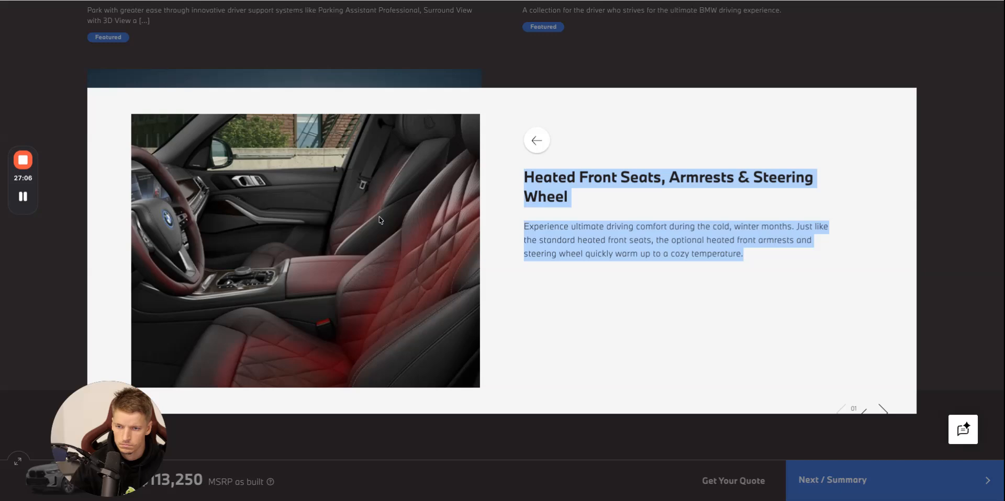
key("super+Tab")
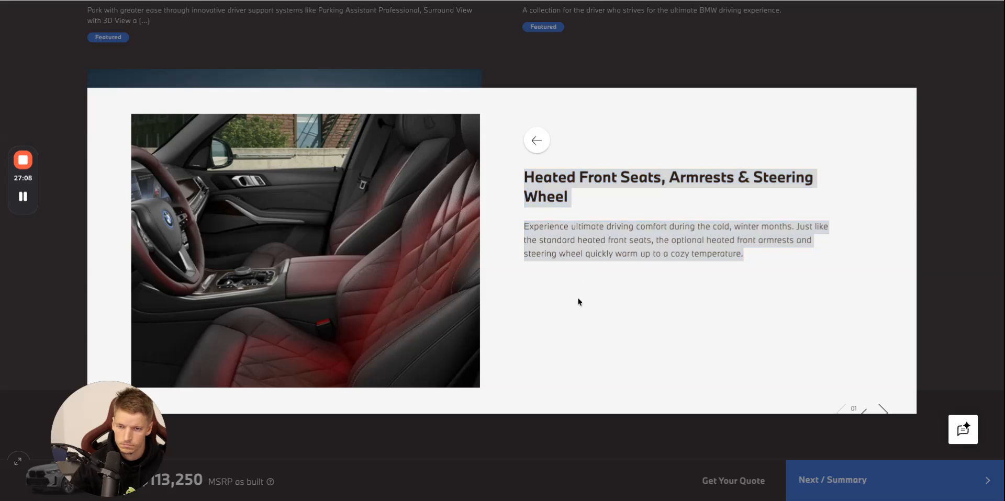
left_click(538, 142)
left_click(527, 0)
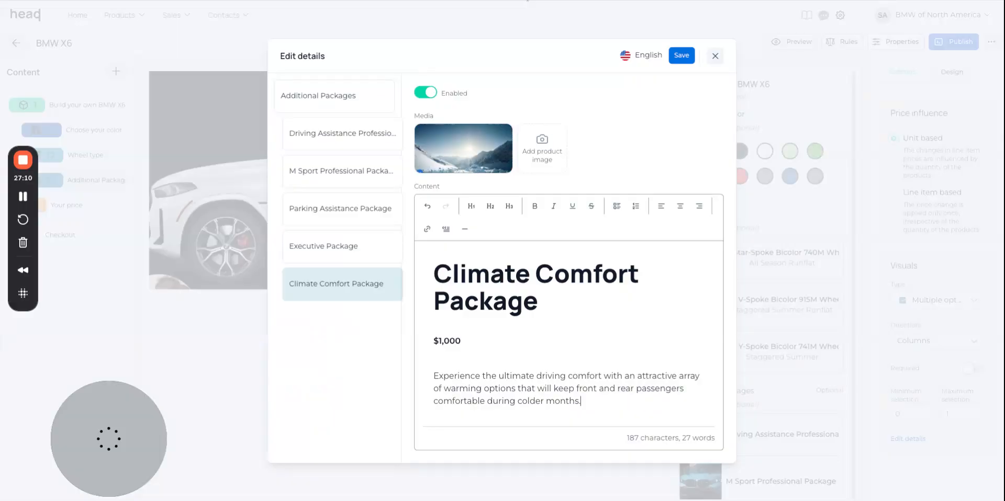
type("Heated Front Seats, Armrests & Steering Wheel Experience ultimate driving comfort during the cold, winter months. Just like the standard heated front seats, the optional heated front armrests and steering wheel quickly warm up to a cozy temperature.")
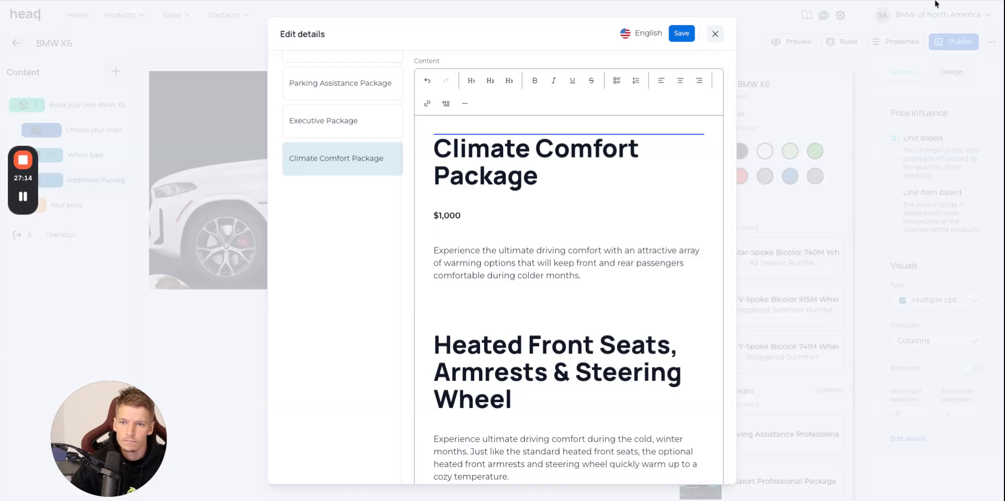
Append the Front and Rear Heated Seats heading and description from the BMW website, and add the matching picture to the package's media.
left_click(441, 2)
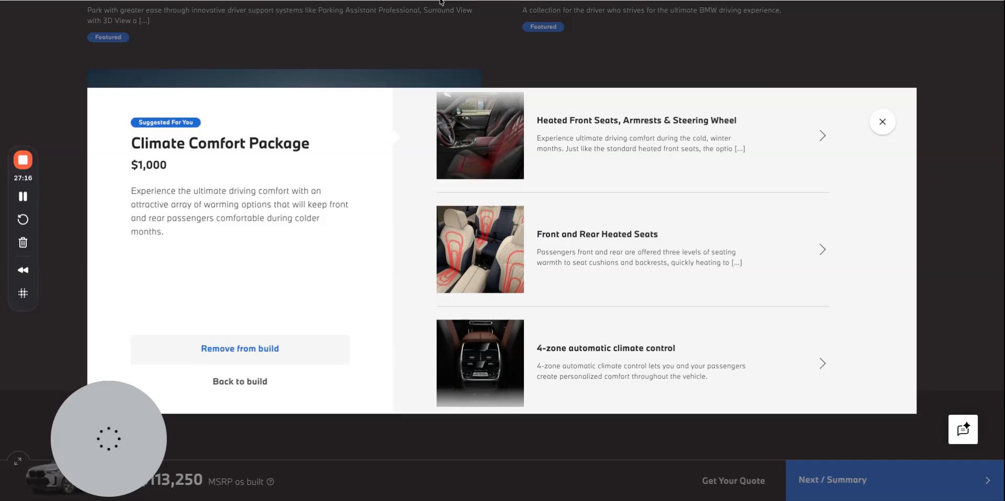
scroll(720, 148, "up", 2)
scroll(738, 337, "down", 1)
left_click(684, 304)
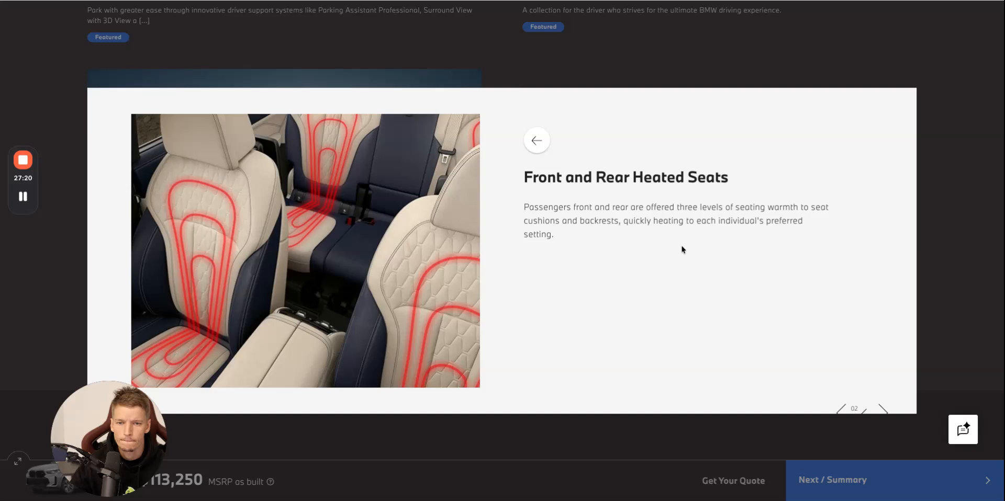
key("ctrl+a")
key("ctrl+c")
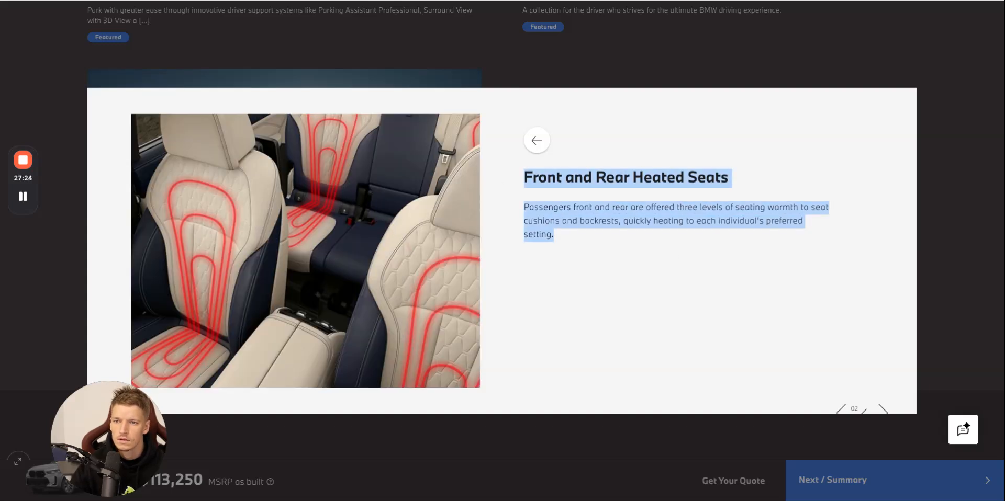
key("alt+Tab")
scroll(633, 421, "down", 3)
left_click(579, 420)
key("Return")
key("ctrl+v")
scroll(583, 408, "up", 5)
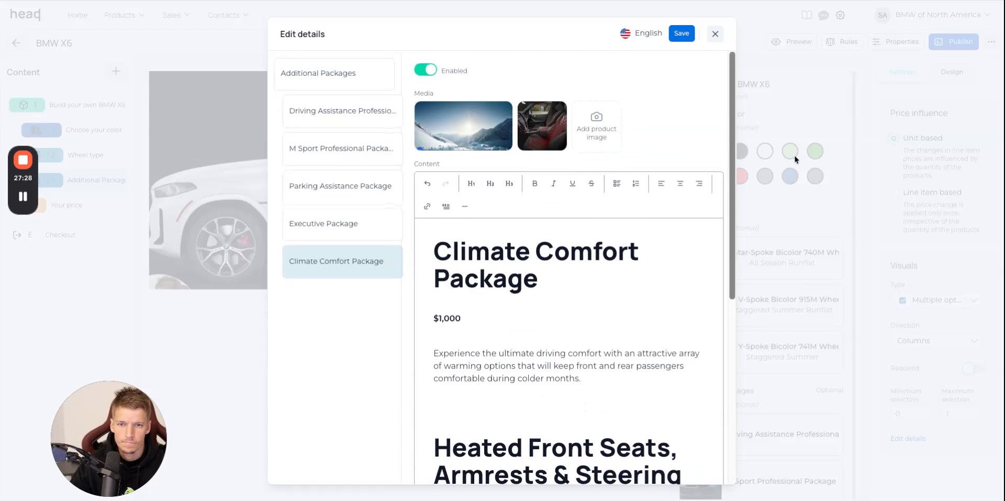
left_click_drag(812, 14, 597, 126)
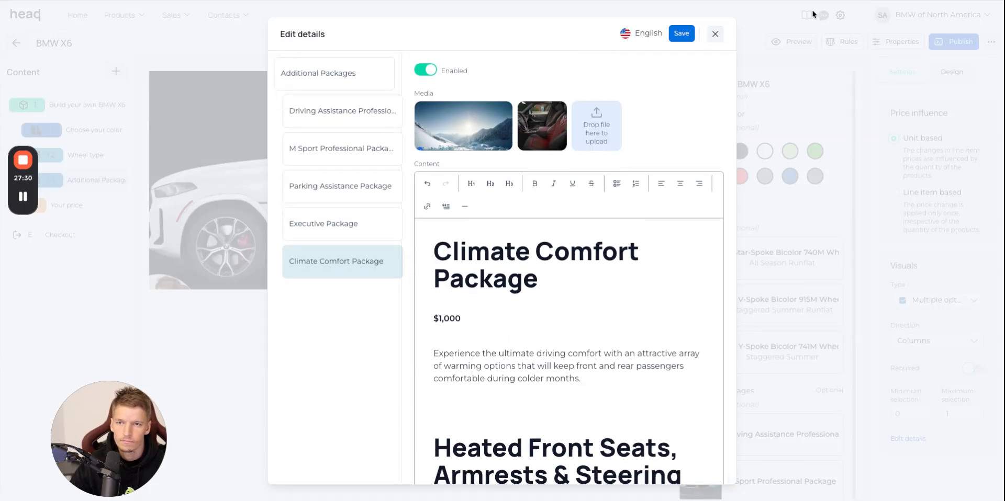
Append the 4-zone automatic climate control heading and description from the BMW website below the Front and Rear Heated Seats text.
left_click(504, 2)
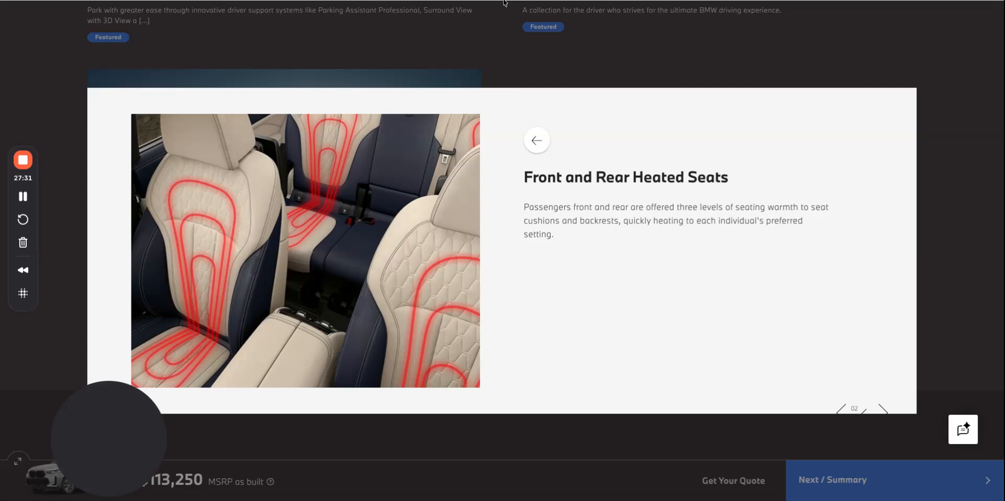
left_click(536, 141)
scroll(772, 320, "down", 2)
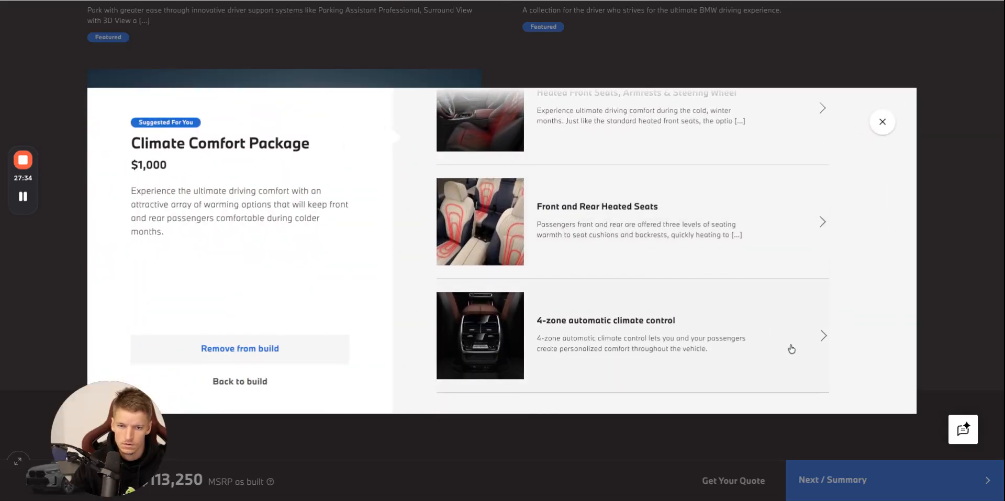
left_click(790, 349)
left_click_drag(751, 236, 533, 177)
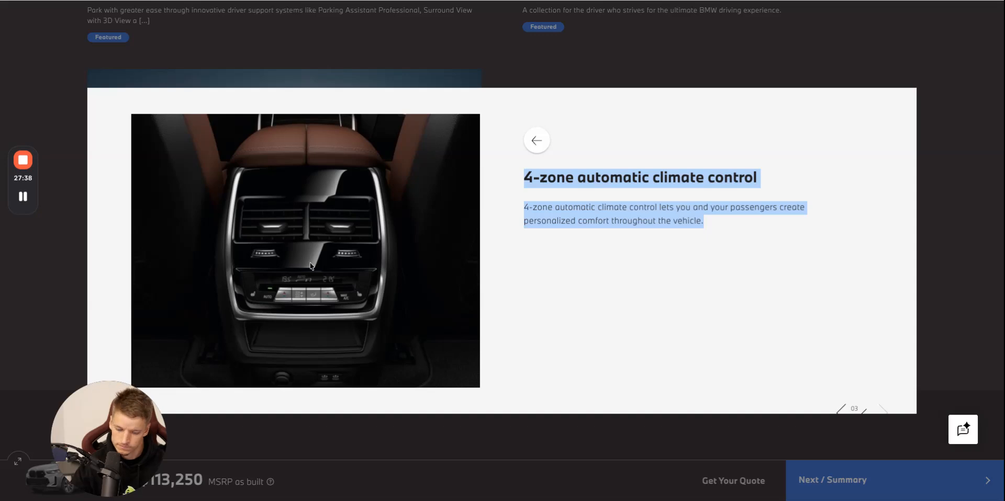
key("alt+Tab")
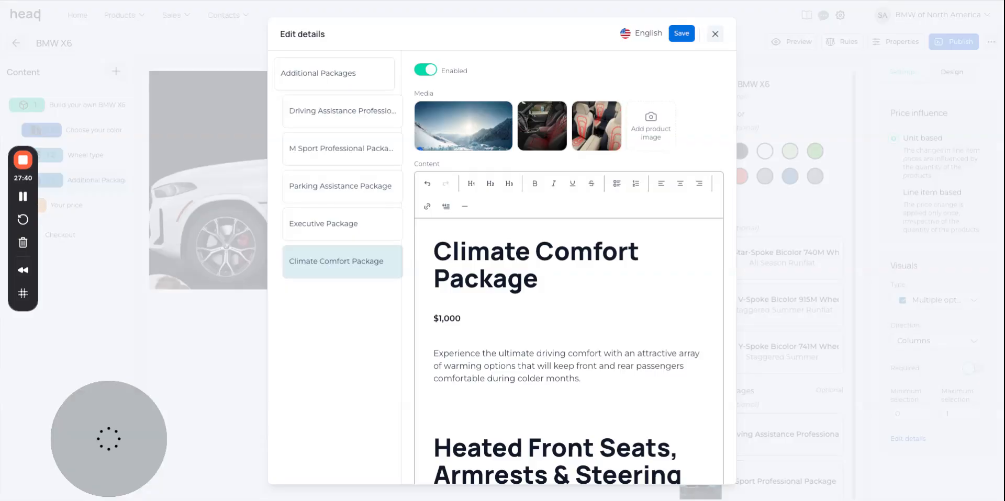
scroll(634, 276, "down", 5)
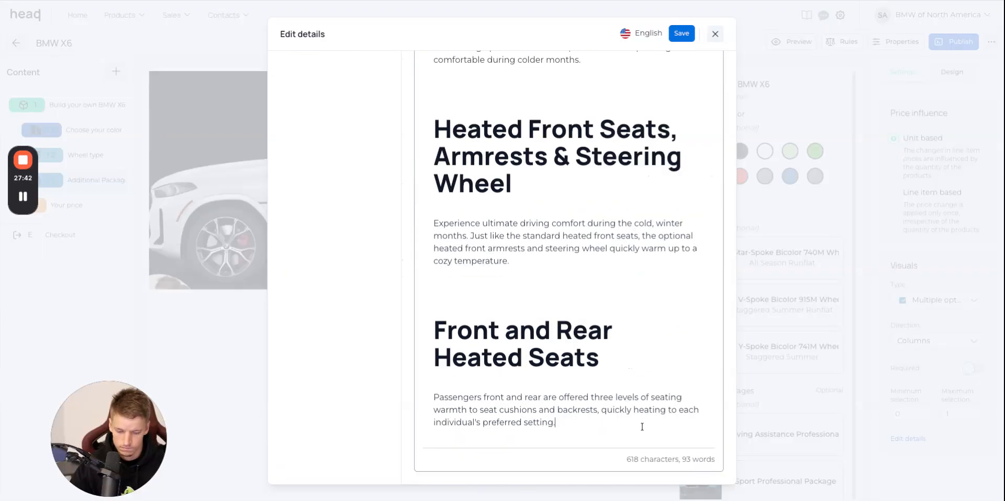
scroll(641, 427, "down", 2)
Add the 4-zone automatic climate control picture to the Climate Comfort Package media and save the details.
scroll(601, 238, "up", 10)
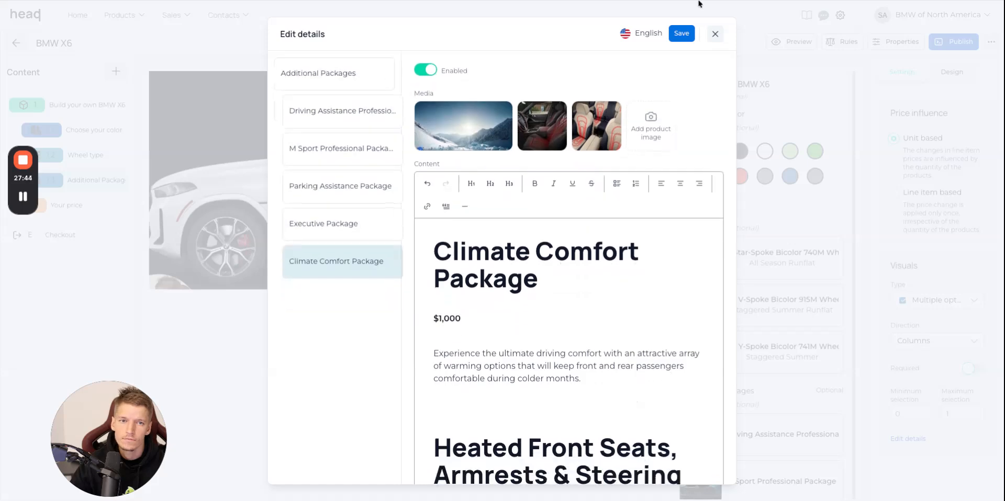
left_click_drag(700, 4, 651, 126)
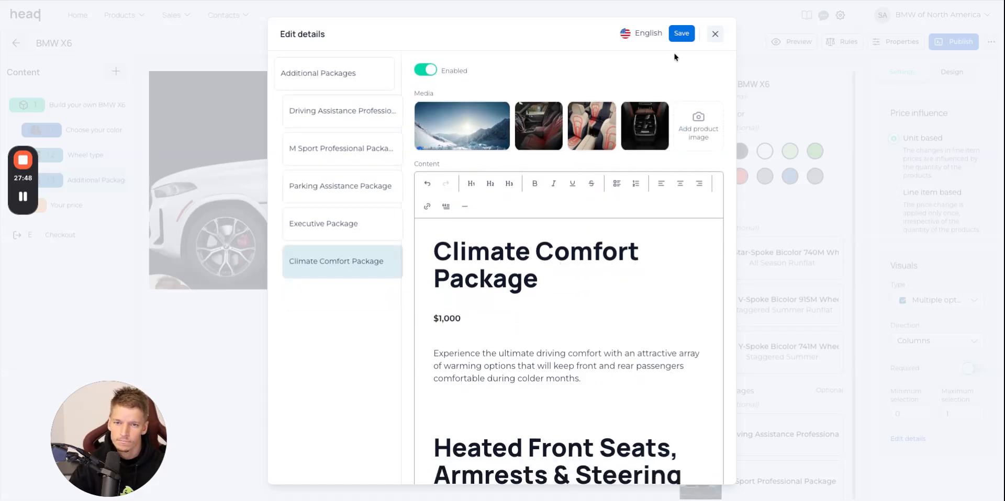
left_click(681, 33)
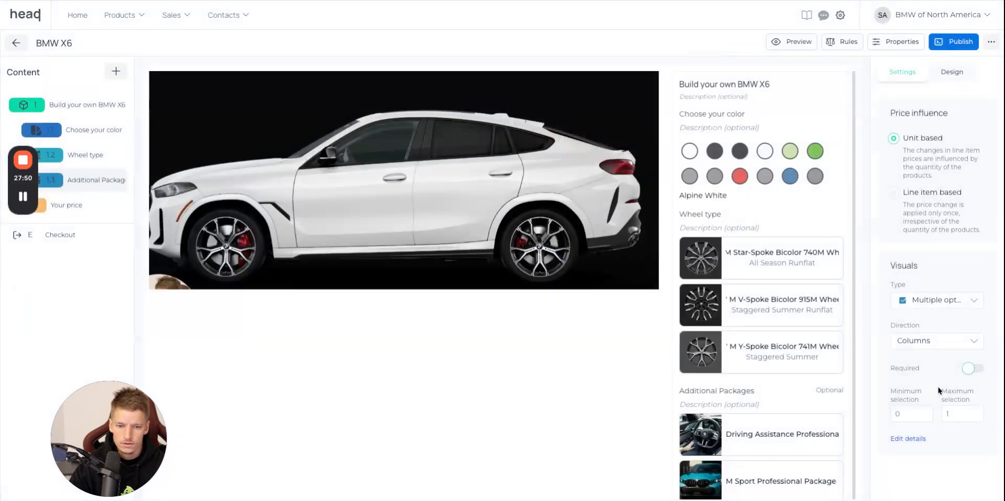
Review the Additional Packages in the configurator preview, and examine the Options section below the packages on the BMW website.
scroll(680, 422, "down", 5)
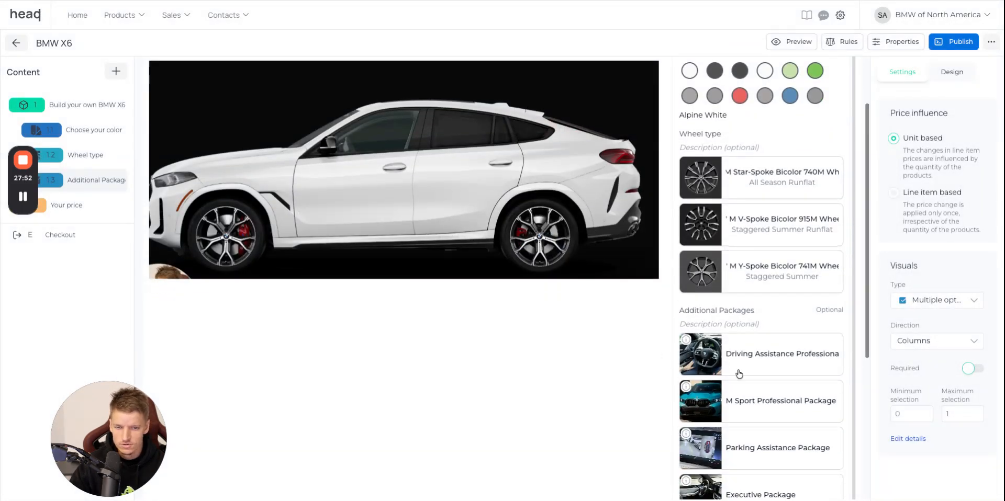
scroll(696, 325, "down", 1)
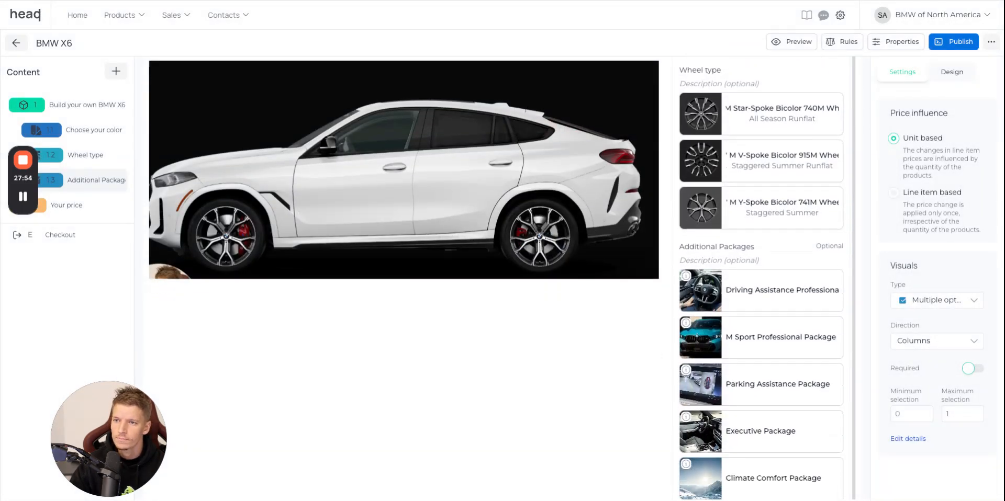
left_click(310, 1)
left_click(641, 64)
scroll(658, 257, "down", 5)
scroll(366, 258, "down", 8)
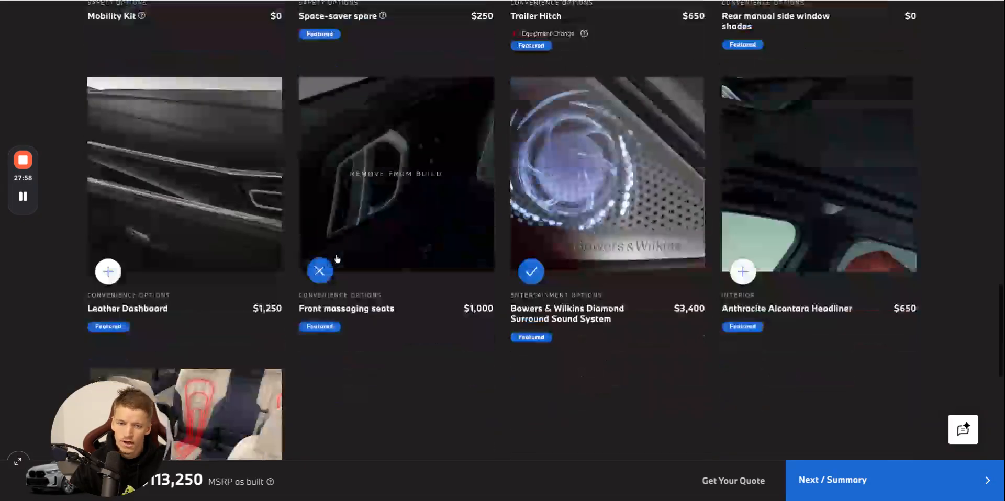
scroll(337, 258, "down", 3)
scroll(336, 260, "up", 7)
scroll(336, 260, "up", 10)
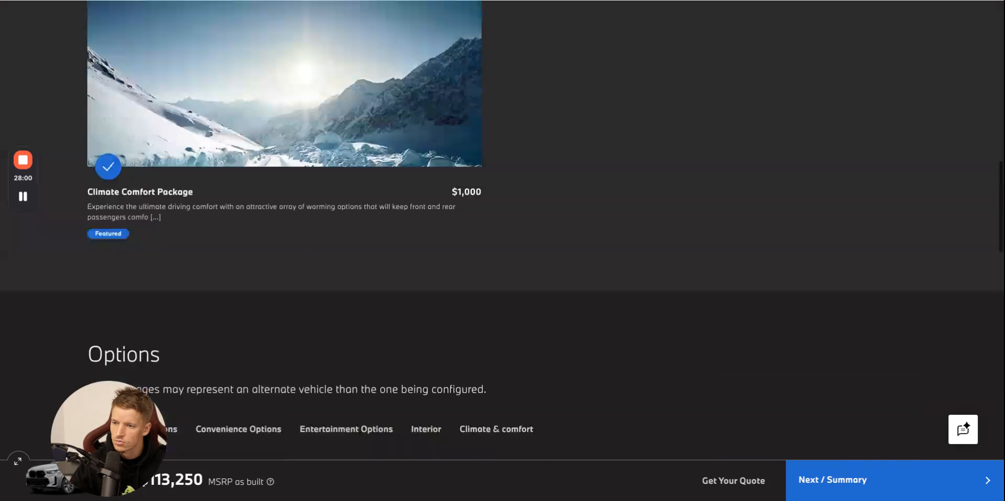
scroll(179, 279, "down", 2)
double_click(138, 273)
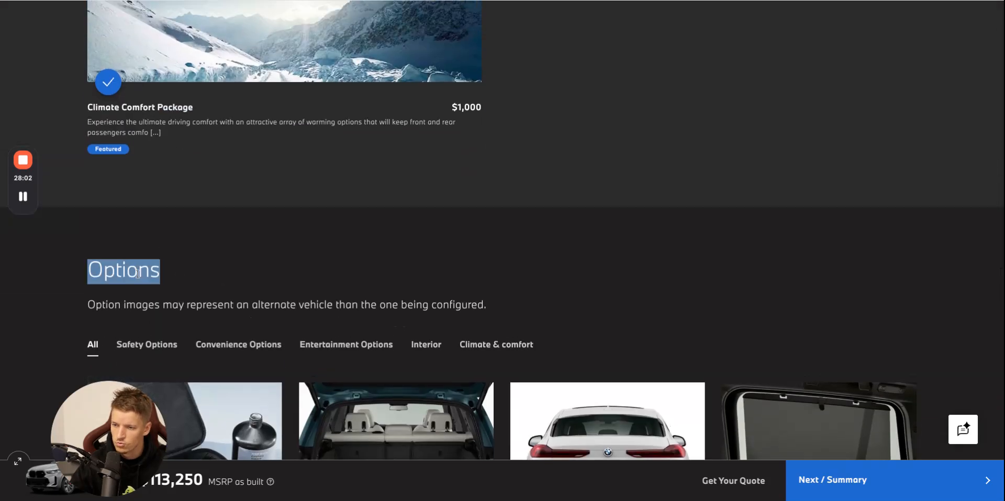
scroll(221, 273, "down", 2)
scroll(221, 273, "down", 2)
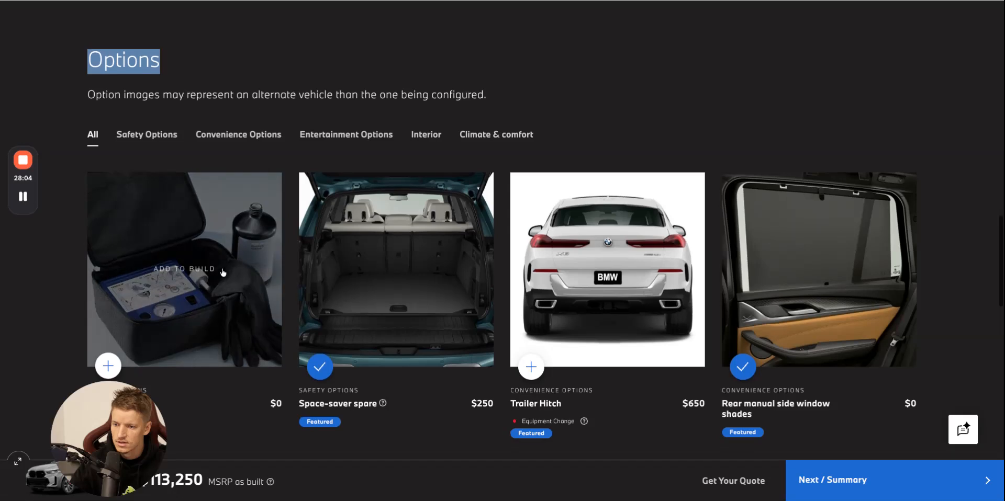
scroll(156, 302, "down", 2)
Open the product list in HeadQ and start a new product.
triple_click(152, 293)
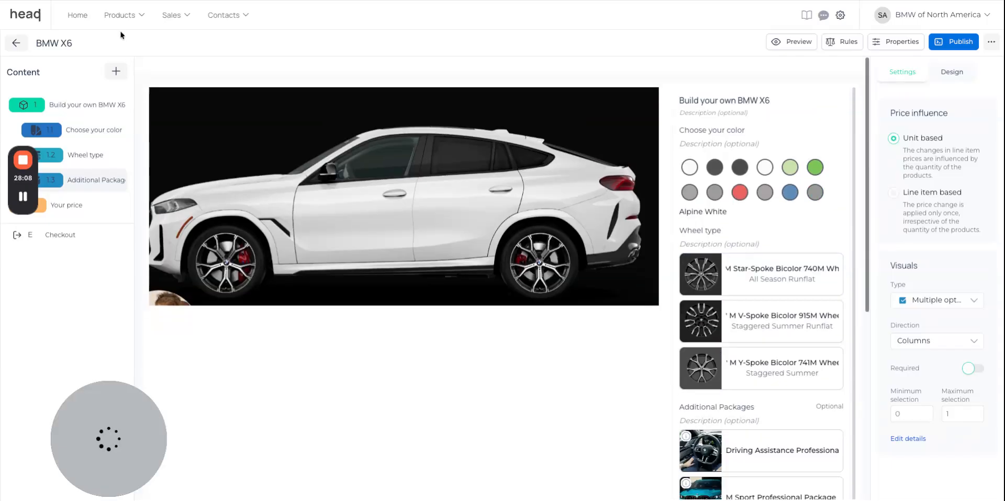
left_click(123, 14)
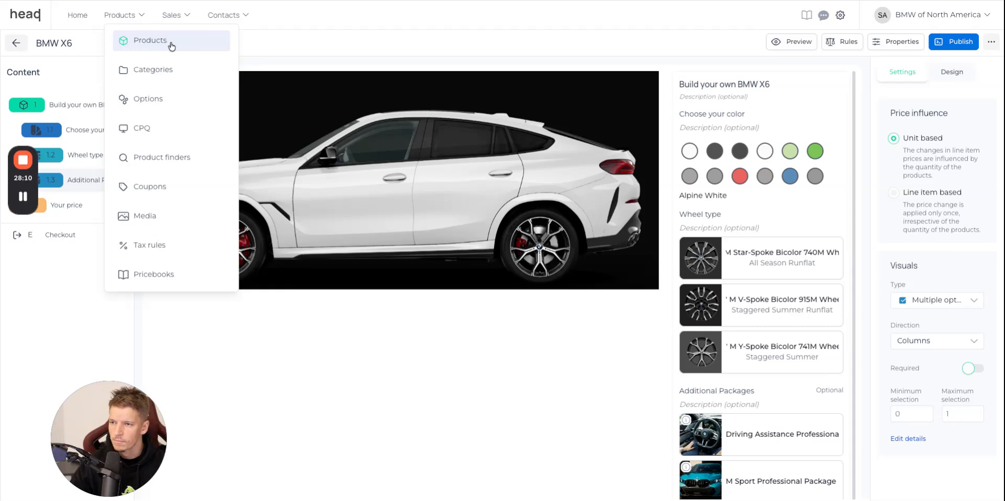
left_click(169, 44)
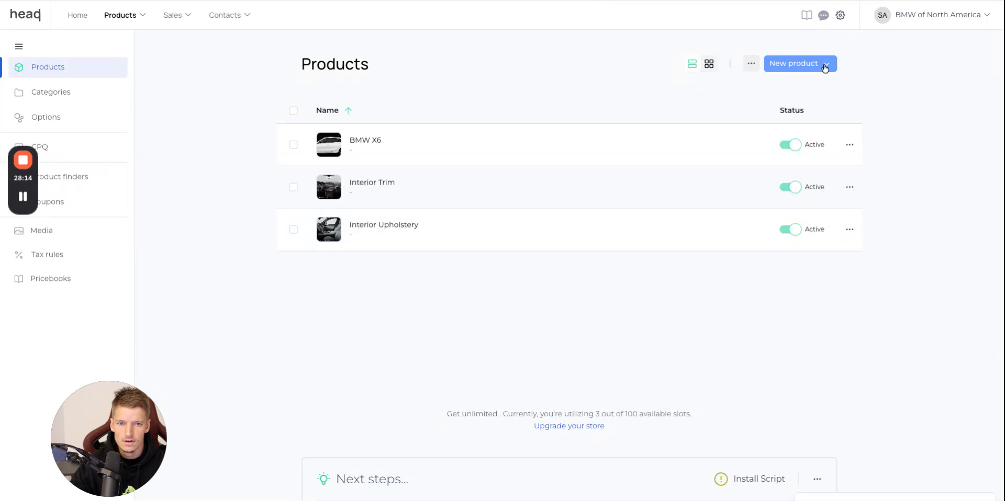
left_click(825, 67)
left_click(824, 86)
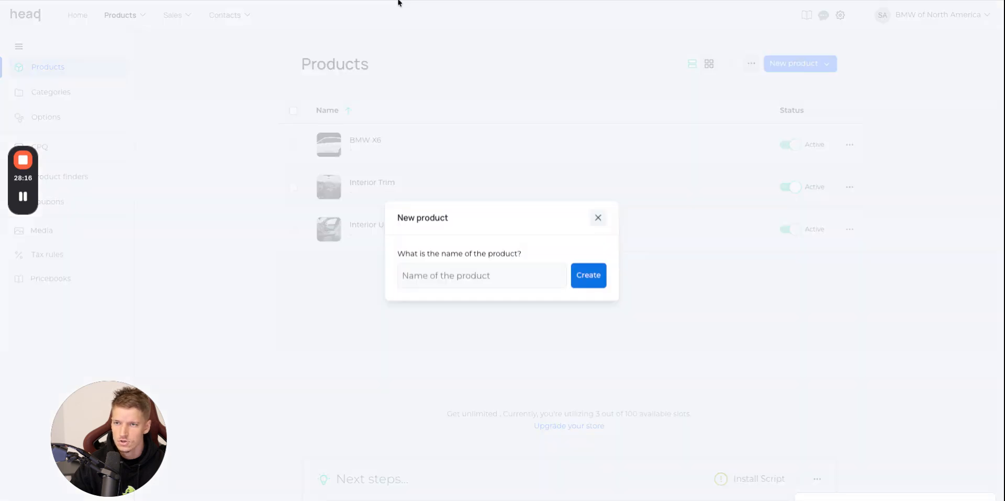
Copy the name of the first safety option from the BMW website and create the product as Mobility Kit.
left_click(374, 1)
scroll(334, 261, "up", 1)
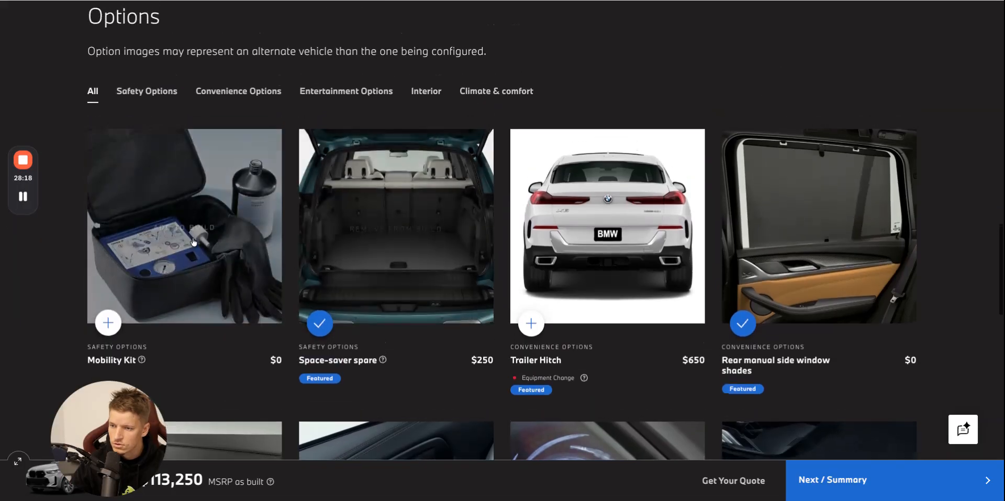
left_click(215, 254)
left_click(877, 124)
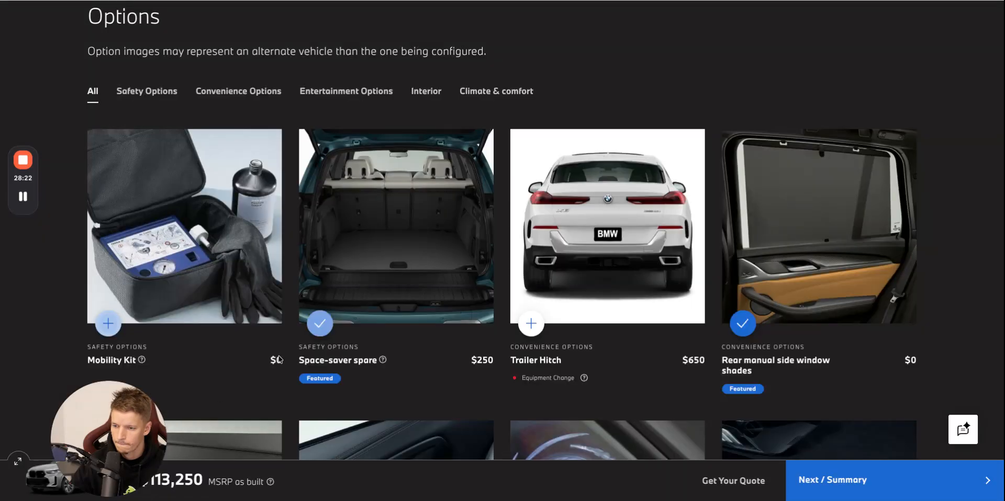
left_click(124, 363)
left_click_drag(607, 136, 492, 1)
key("super+c")
left_click(492, 1)
left_click(486, 278)
key("super+v")
left_click(598, 278)
Add the Mobility Kit picture from the BMW website as product and cart image, and paste its description as the short product description.
left_click(338, 1)
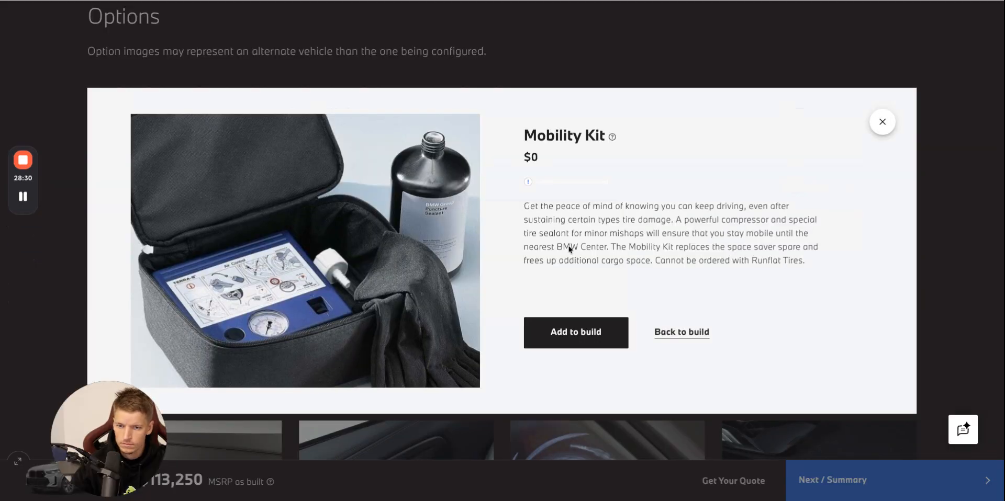
triple_click(853, 270)
key("ctrl+c")
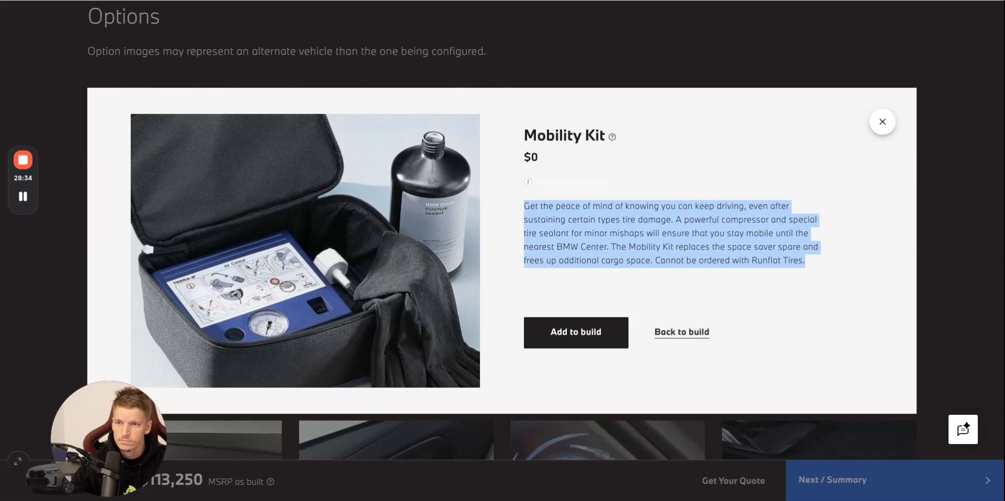
key("ctrl+Tab")
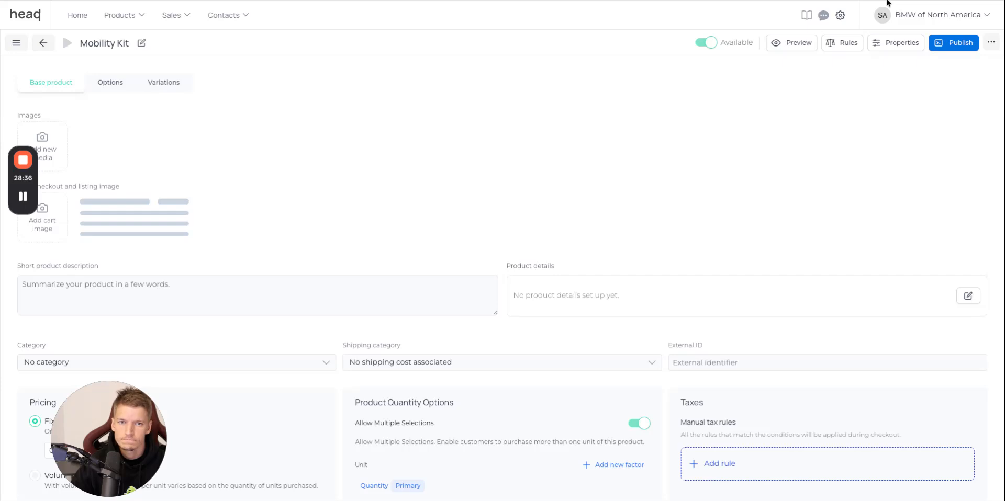
left_click_drag(887, 3, 42, 146)
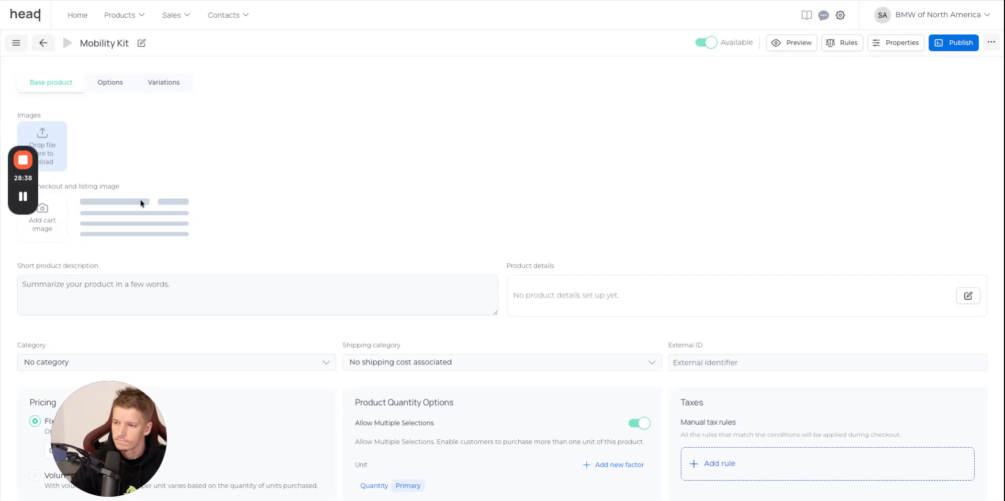
left_click(65, 228)
scroll(539, 259, "down", 10)
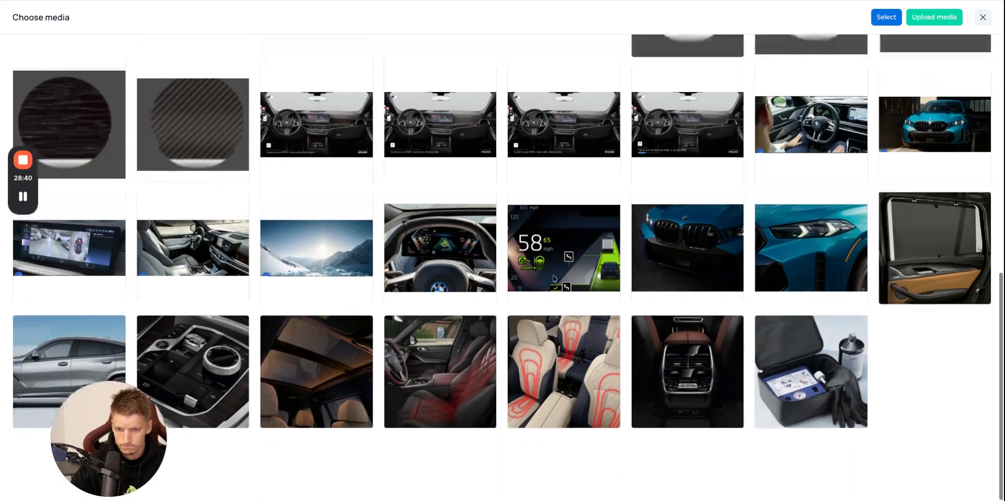
left_click(810, 369)
left_click(885, 16)
left_click(258, 284)
key("ctrl+v")
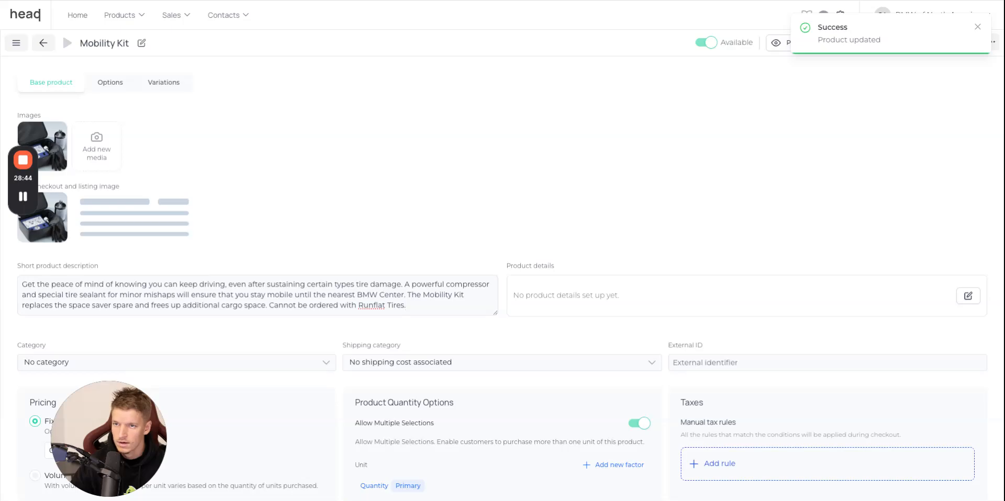
Copy the Space-saver spare name from the BMW website options and create a new product with that name.
key("ctrl+Tab")
left_click(890, 125)
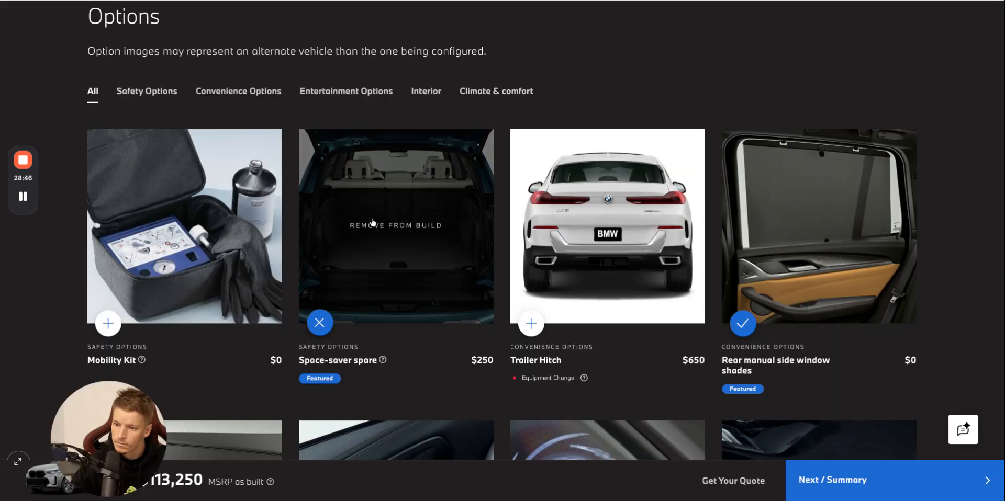
scroll(341, 333, "down", 1)
key("ctrl+Tab")
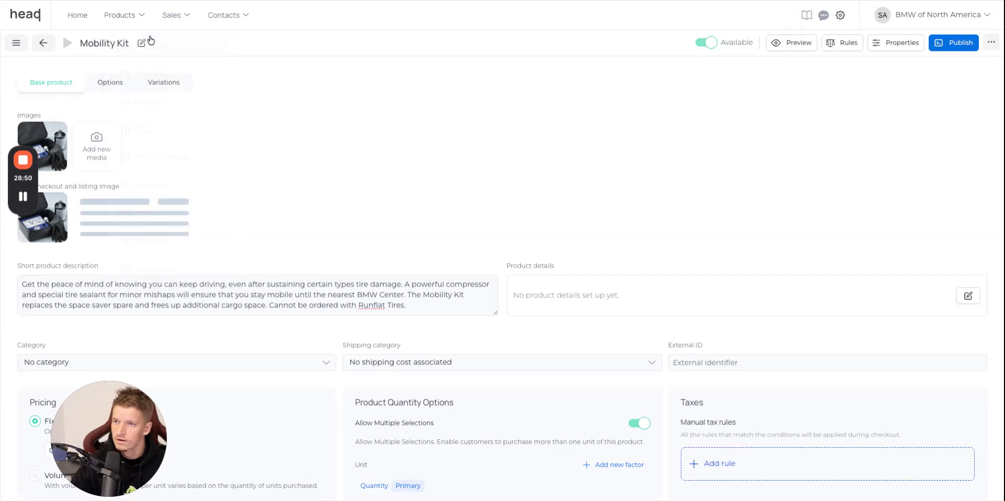
key("ctrl+Tab")
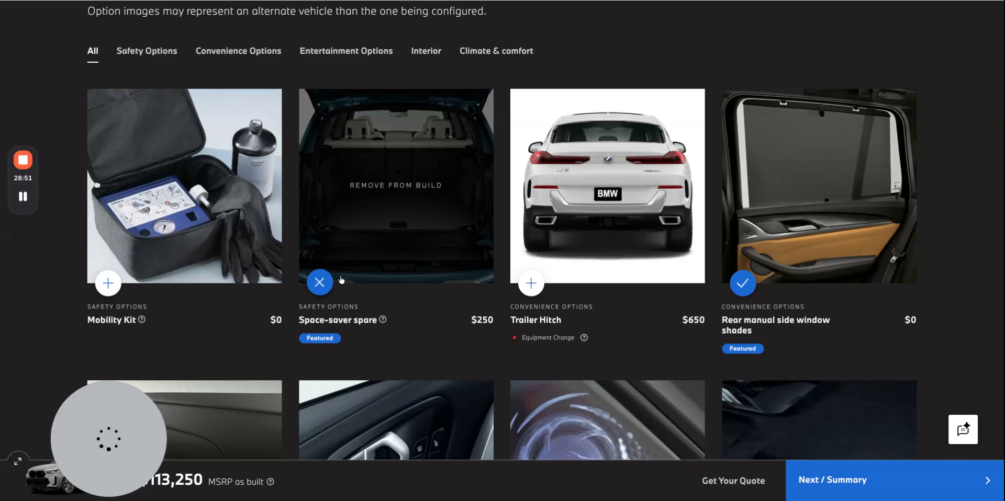
left_click(317, 321)
triple_click(583, 155)
key("ctrl+c")
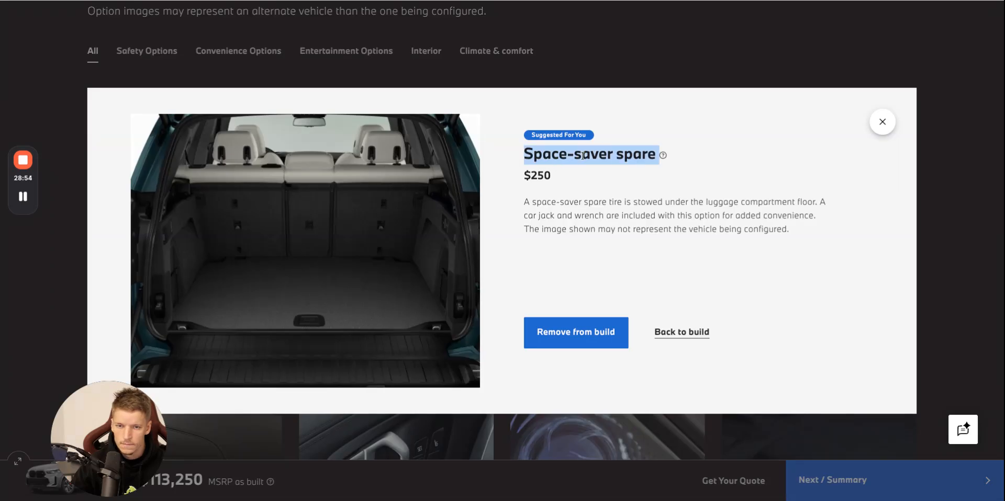
left_click(551, 2)
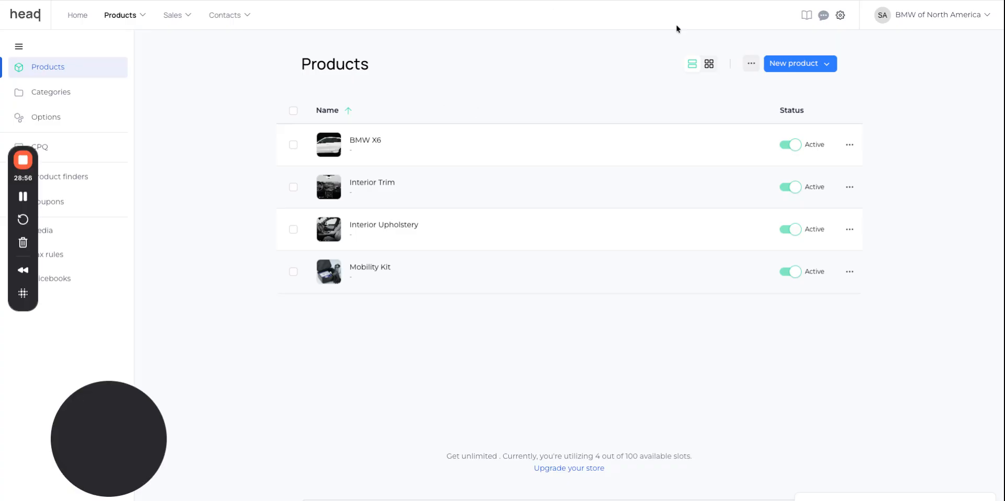
left_click(811, 63)
left_click(820, 83)
key("ctrl+v")
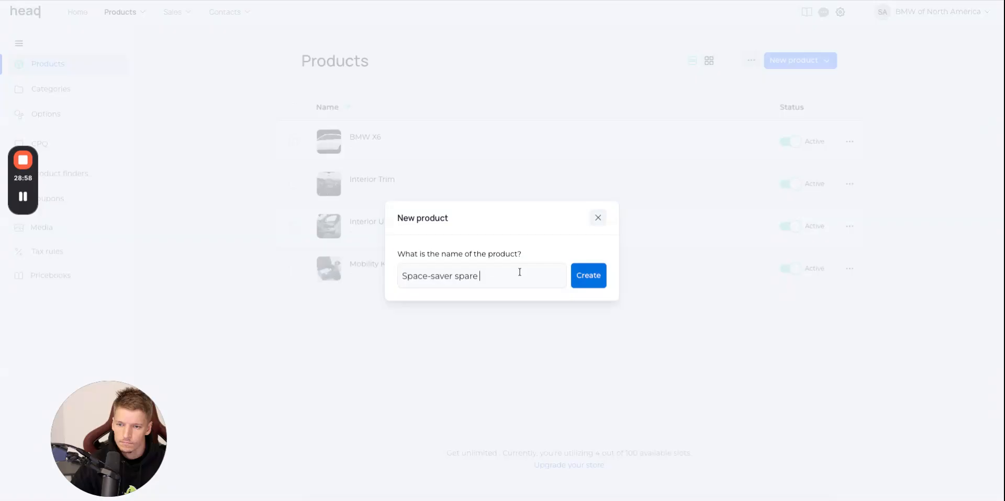
Add the Space-saver spare picture from the BMW website as product and cart image, and paste its description as the short product description.
left_click(842, 2)
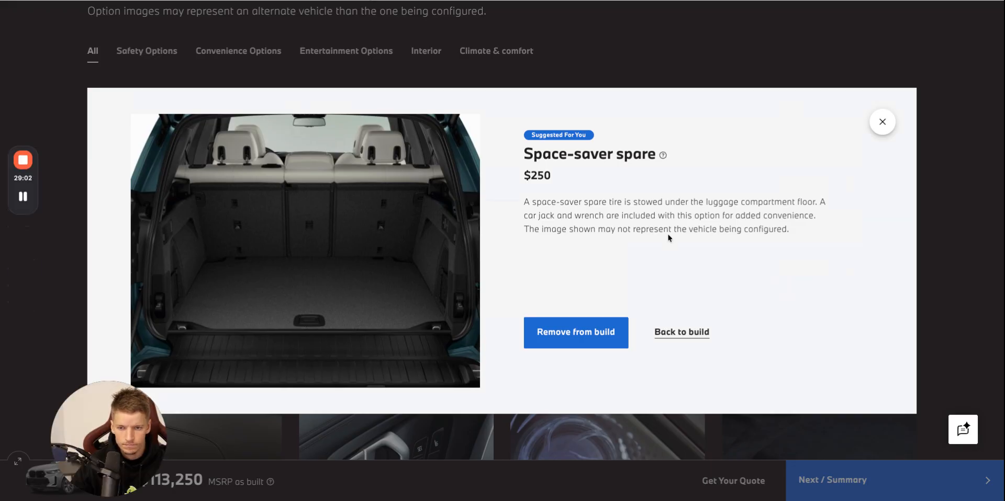
triple_click(739, 216)
key("ctrl+c")
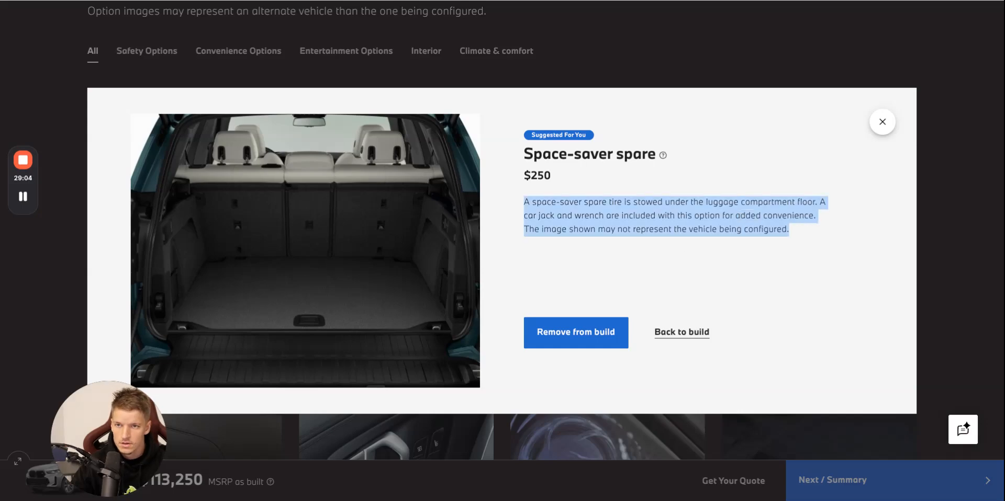
left_click(552, 2)
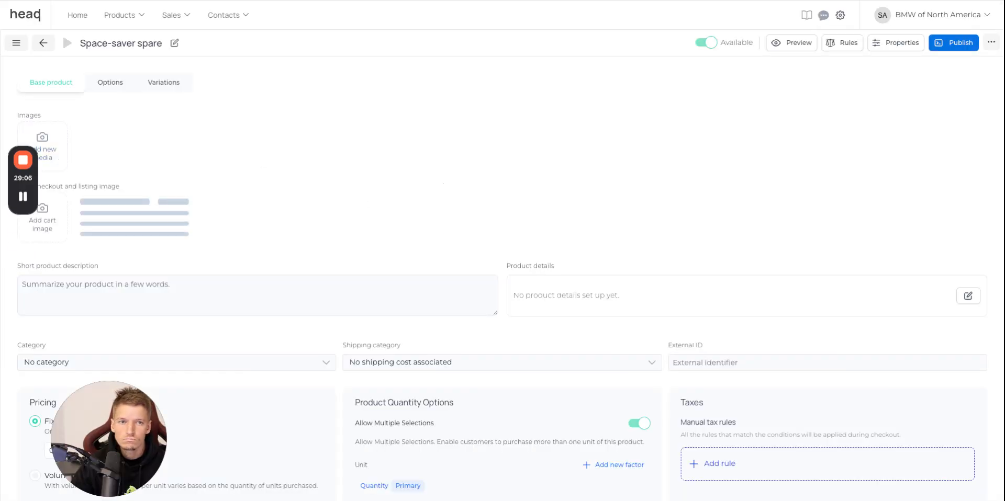
left_click_drag(89, 137, 44, 148)
left_click(42, 217)
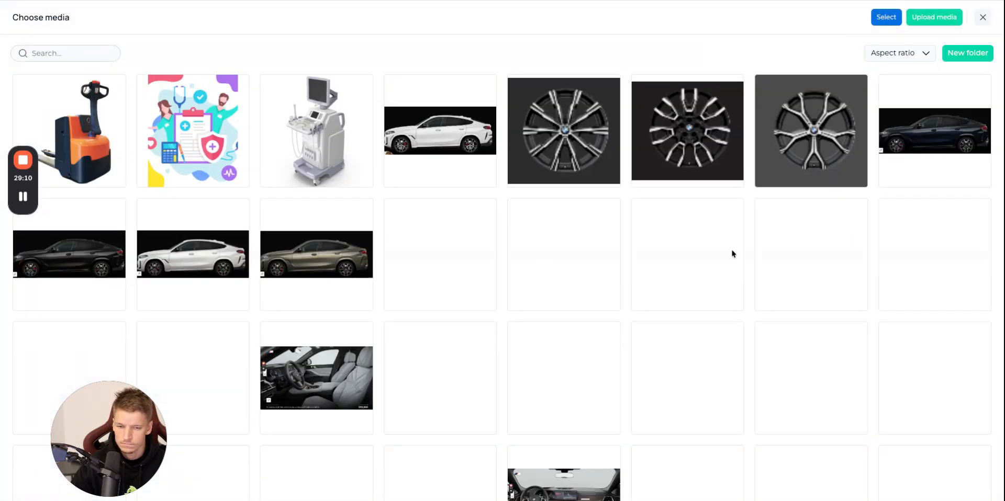
scroll(744, 298, "down", 5)
scroll(743, 298, "up", 1)
left_click(934, 389)
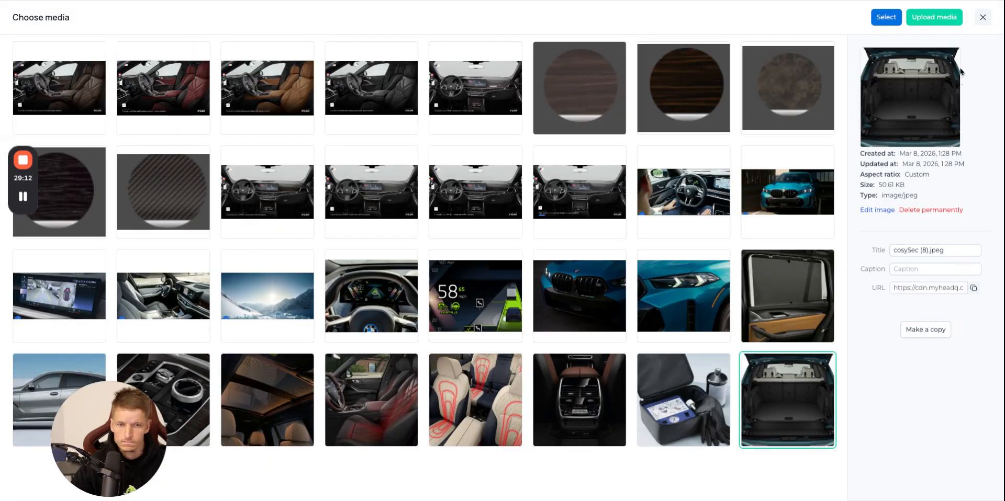
left_click(886, 16)
left_click(189, 294)
key("ctrl+v")
Check the Space-saver spare price on the BMW website, set the product's fixed price to 250 EUR, and return to the product list.
left_click(225, 1)
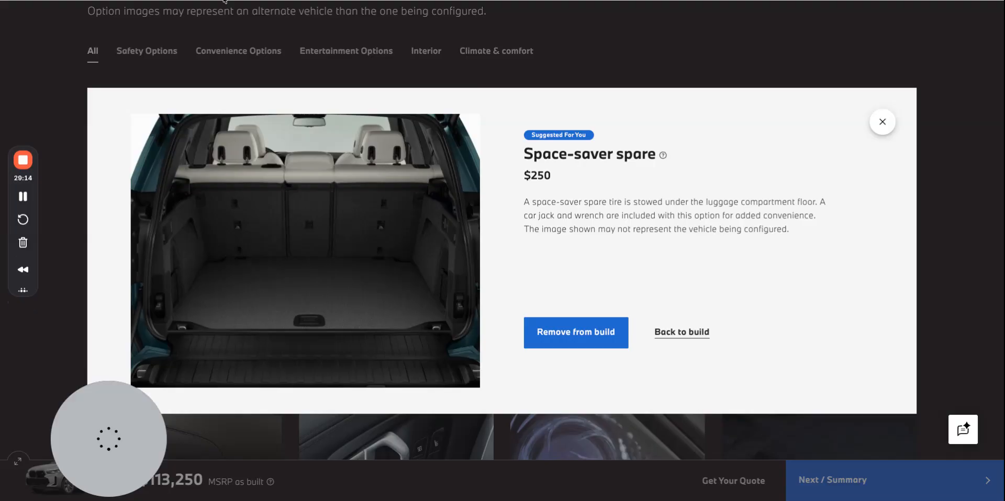
left_click(225, 0)
scroll(172, 361, "down", 2)
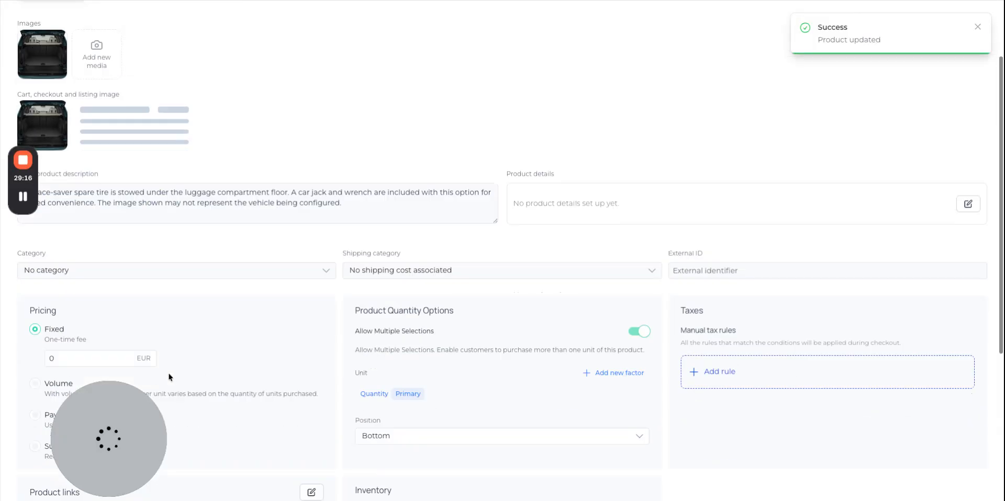
left_click_drag(73, 361, 12, 365)
type("25")
scroll(10, 365, "up", 2)
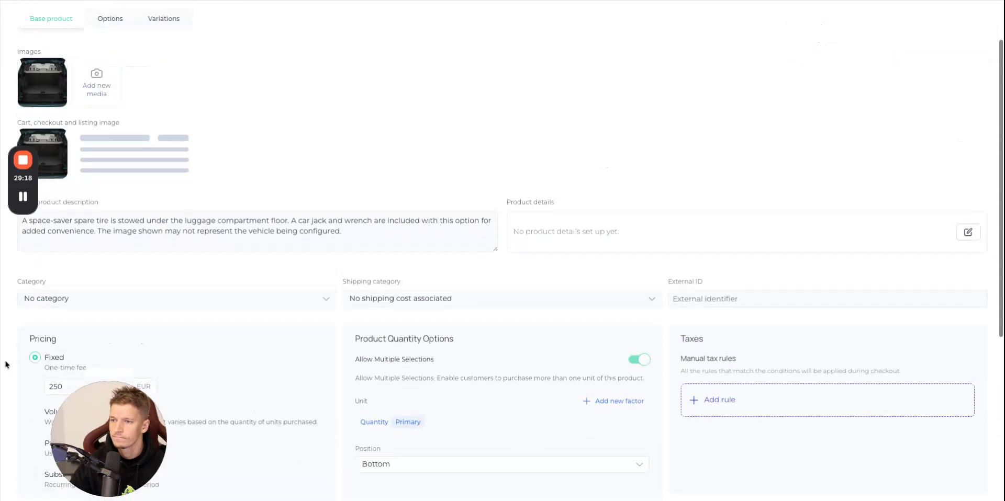
left_click(40, 38)
Copy the Trailer Hitch name from the BMW website options and create a new product with that name.
left_click(83, 4)
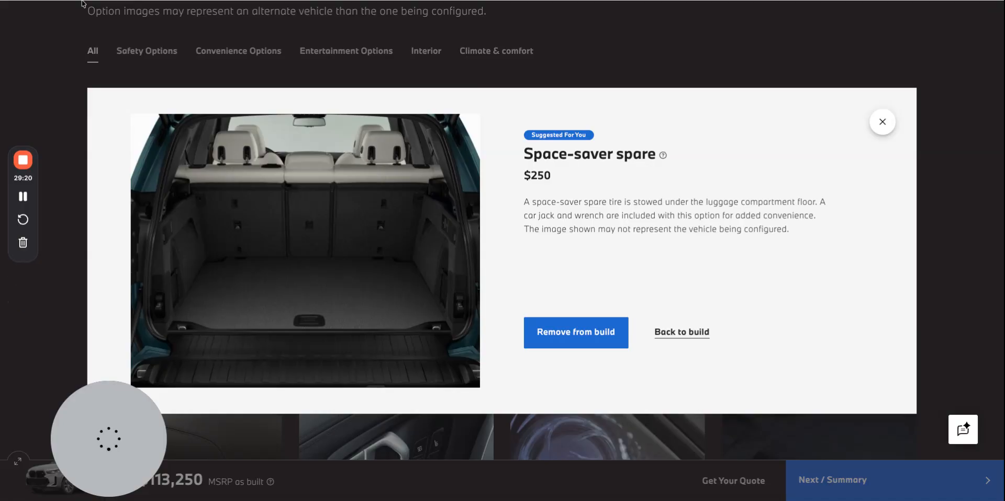
left_click(892, 124)
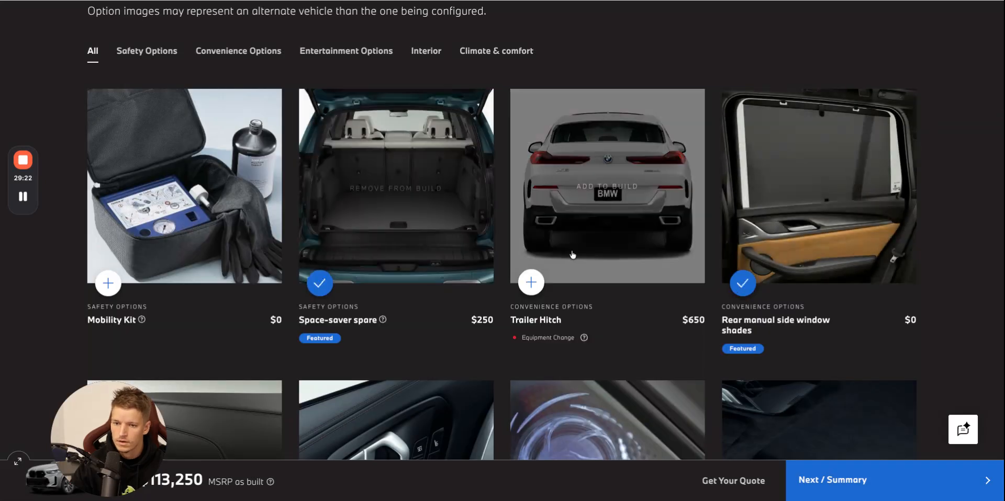
left_click(545, 323)
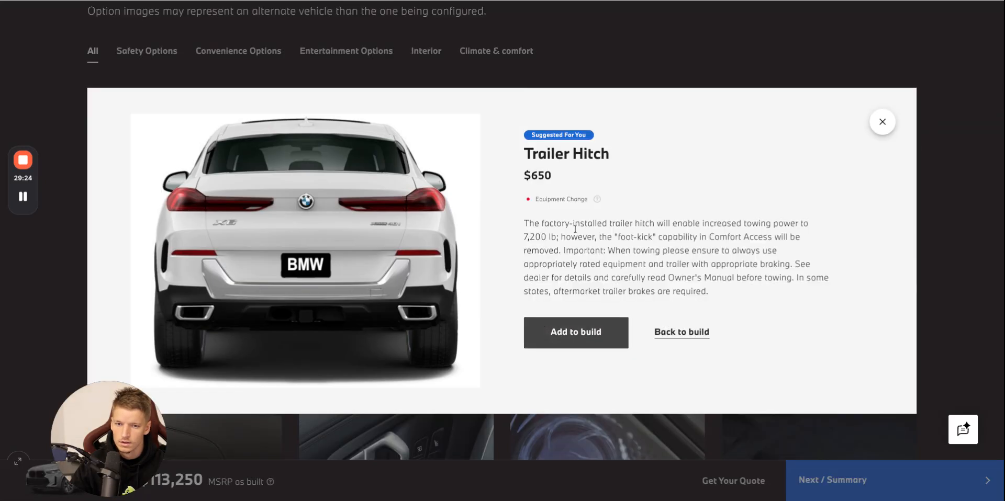
triple_click(570, 156)
key("ctrl+c")
left_click(172, 2)
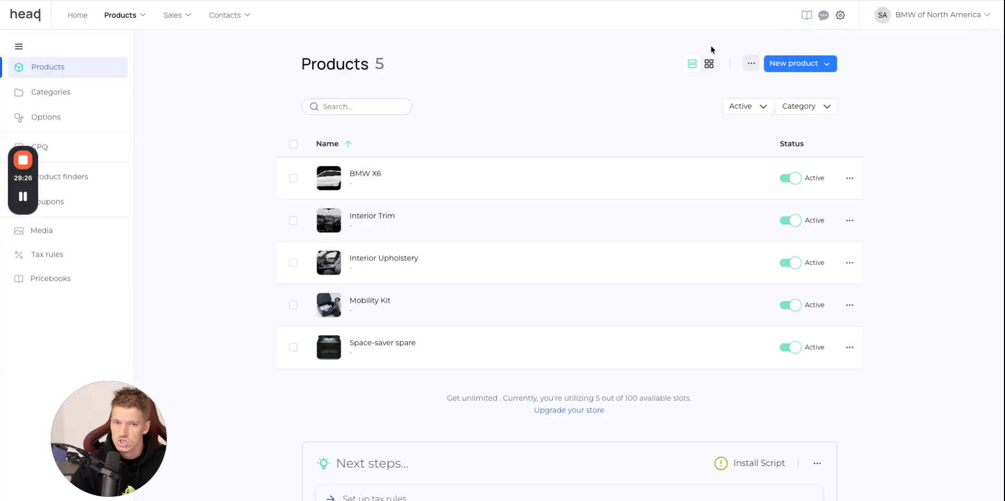
left_click(791, 68)
left_click(799, 85)
key("ctrl+v")
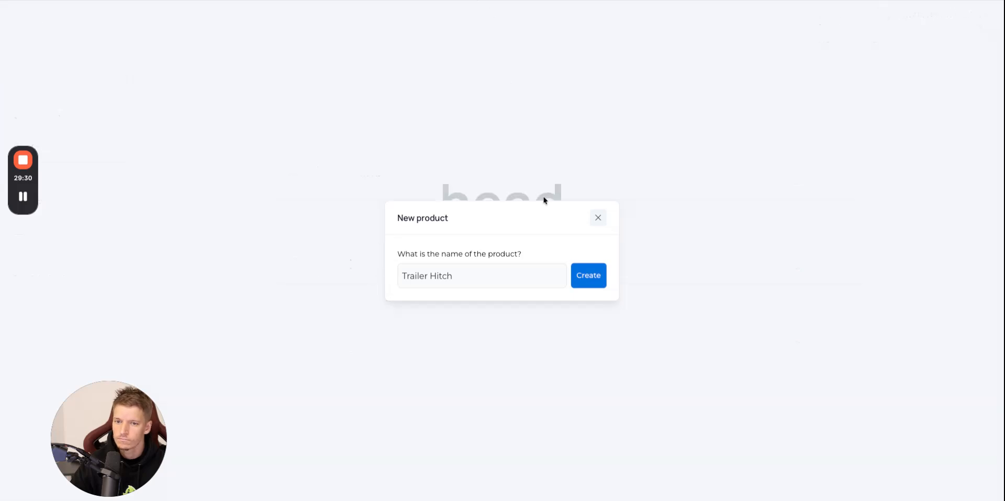
Add the Trailer Hitch picture from the BMW website as product and cart image, and paste its description as the short product description.
key("ctrl+Tab")
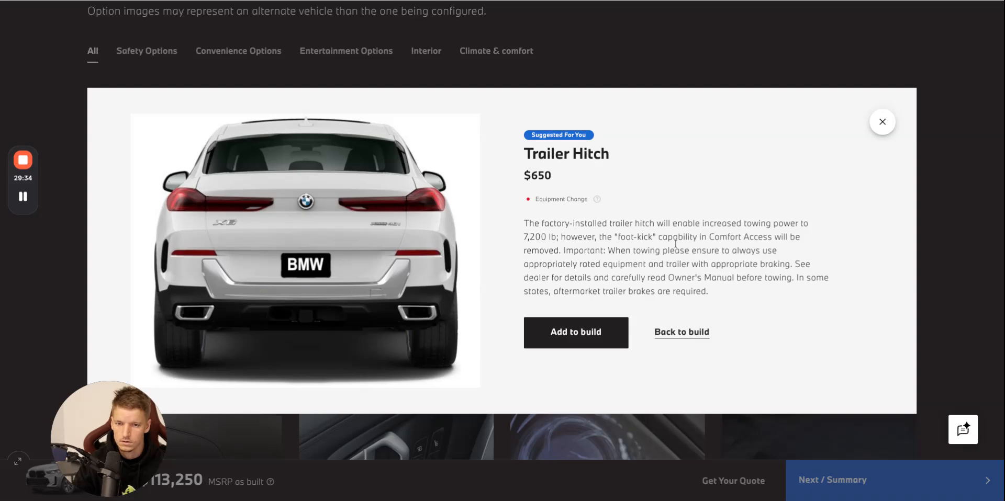
triple_click(740, 262)
key("ctrl+c")
key("ctrl+Tab")
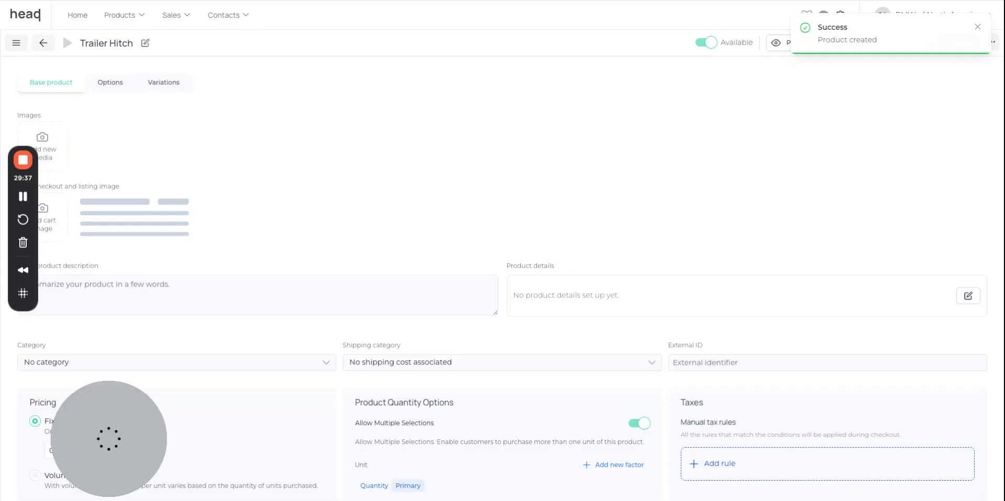
left_click_drag(904, 4, 74, 162)
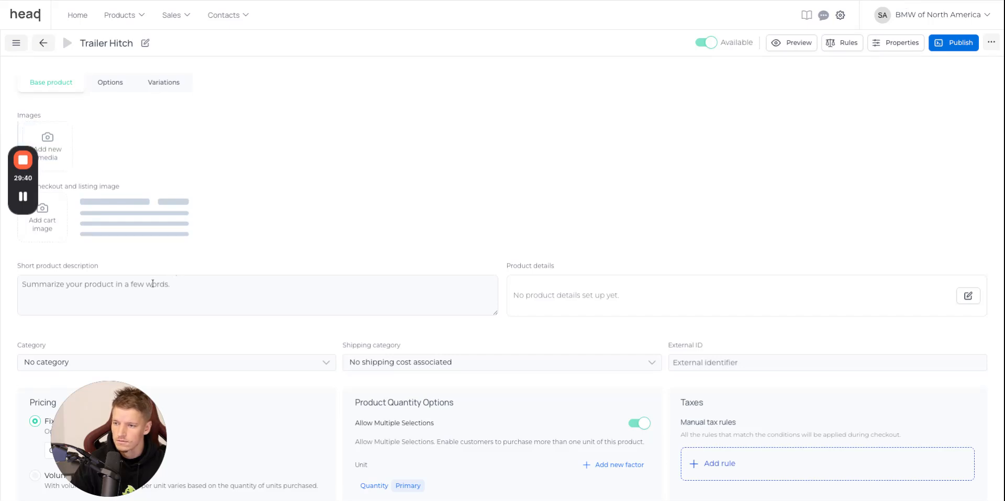
left_click(45, 228)
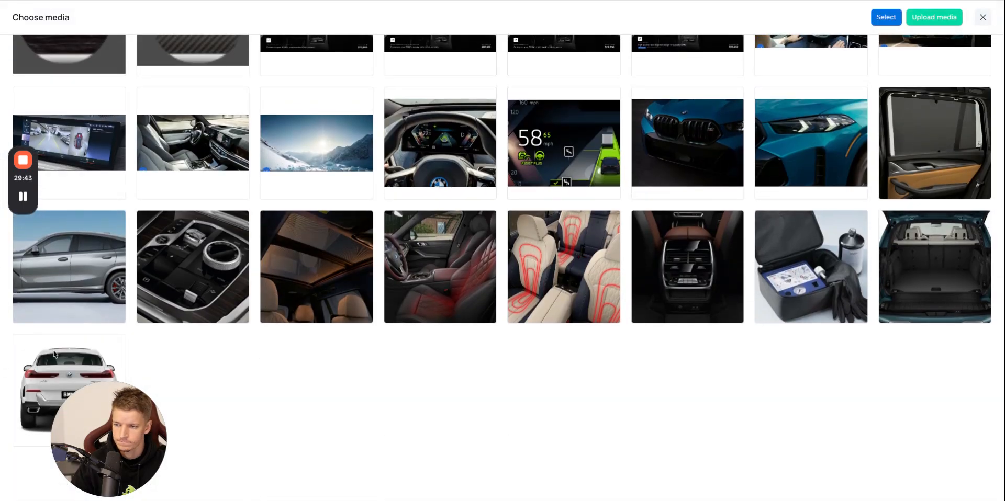
left_click(114, 395)
left_click(871, 18)
left_click(73, 299)
key("ctrl+v")
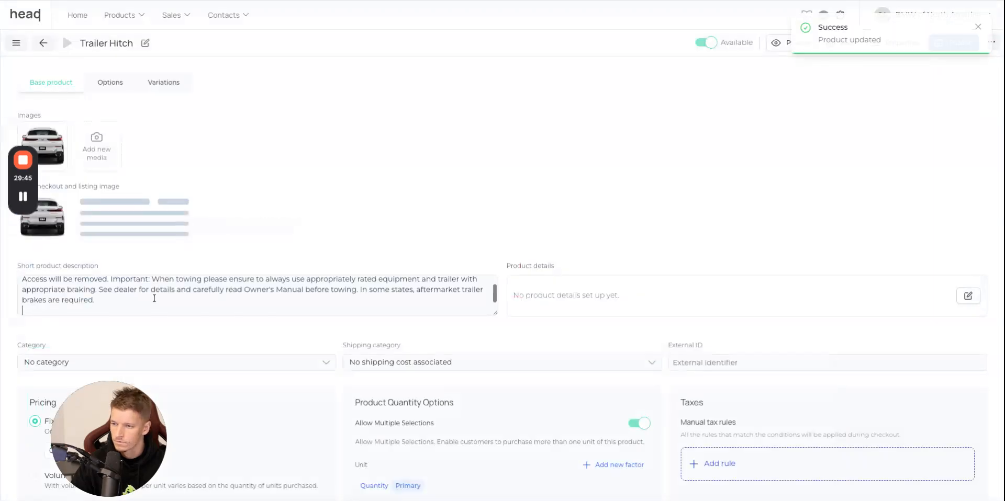
Check the Trailer Hitch price on the BMW website, set the product's fixed price to 650 EUR, and return to the product list.
key("ctrl+Tab")
key("ctrl+shift+Tab")
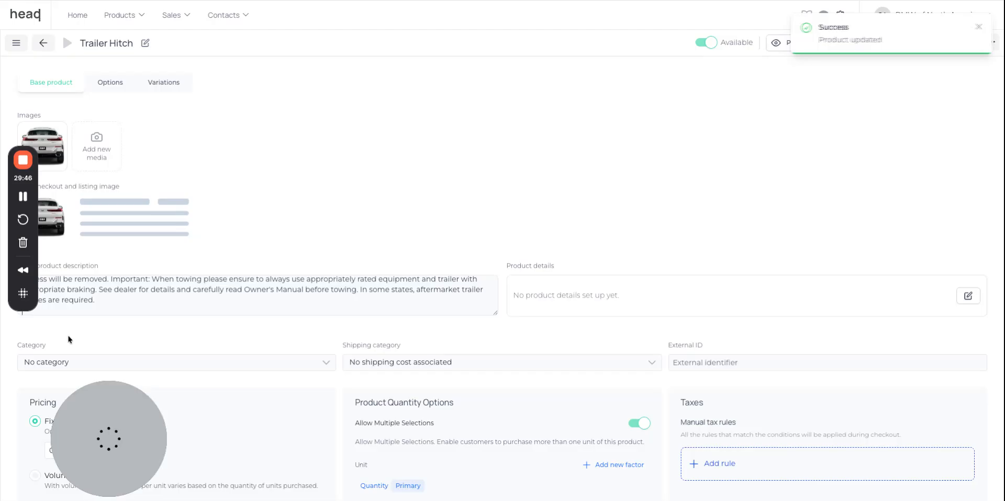
scroll(190, 352, "down", 2)
left_click(101, 370)
type("65")
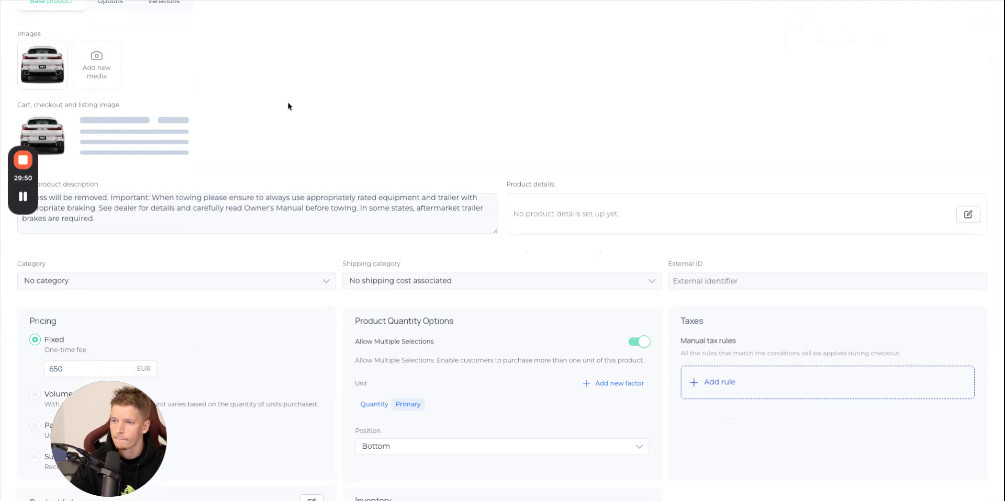
scroll(287, 106, "up", 2)
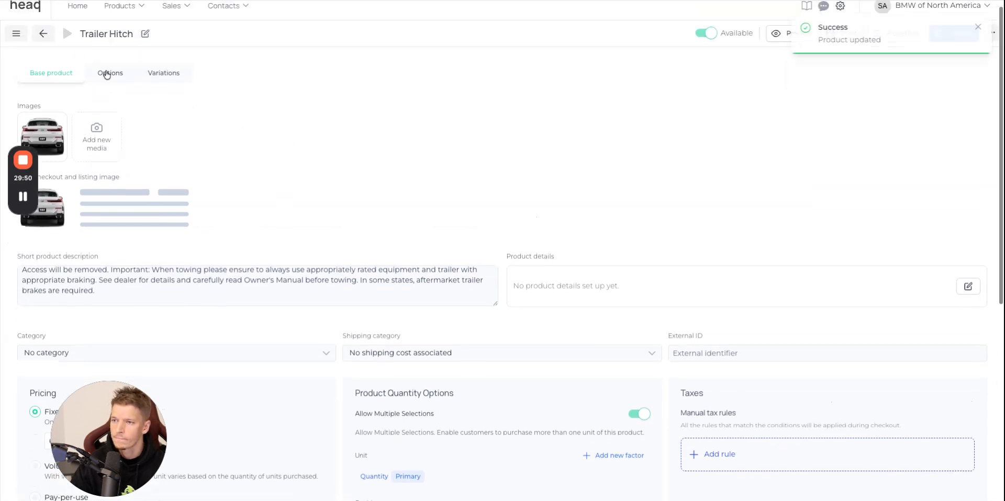
left_click(41, 35)
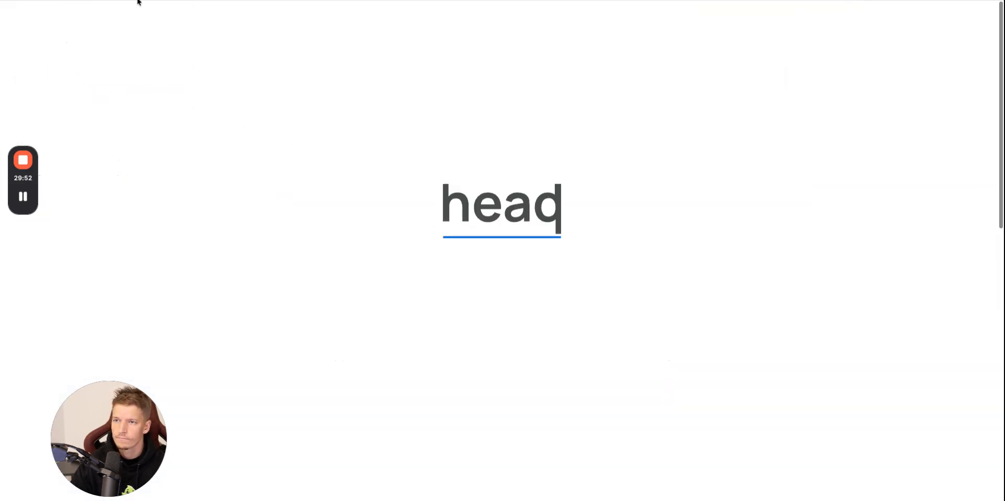
Copy the Rear manual side window shades name from the BMW website options and create a new product with that name.
left_click(137, 0)
left_click(881, 126)
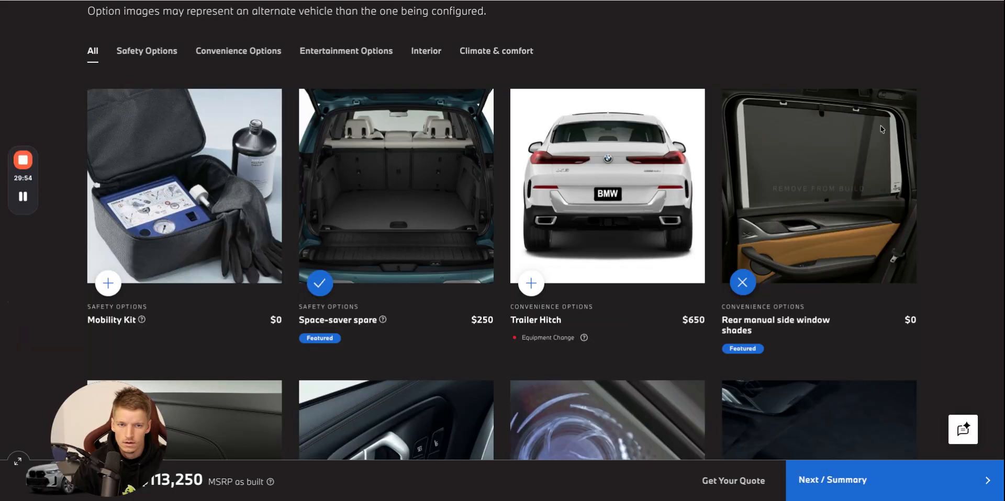
left_click(814, 325)
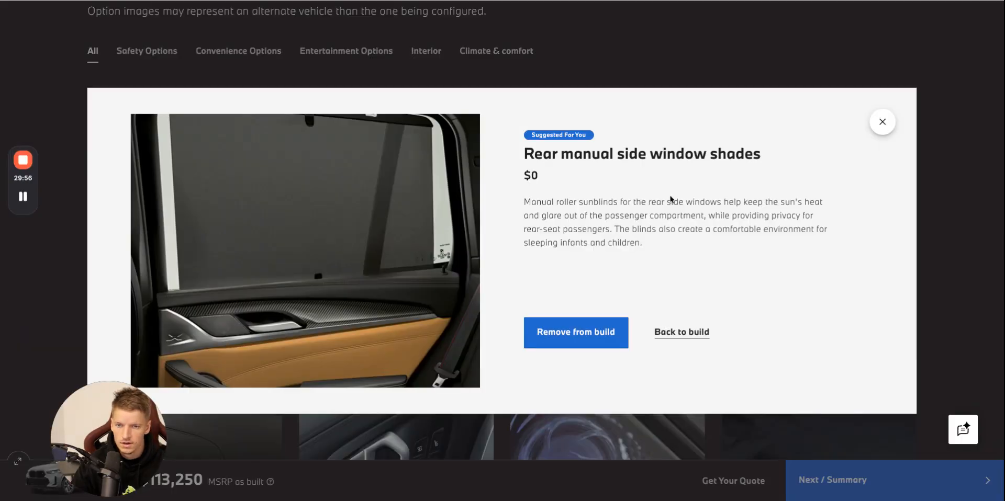
triple_click(706, 155)
key("ctrl+c")
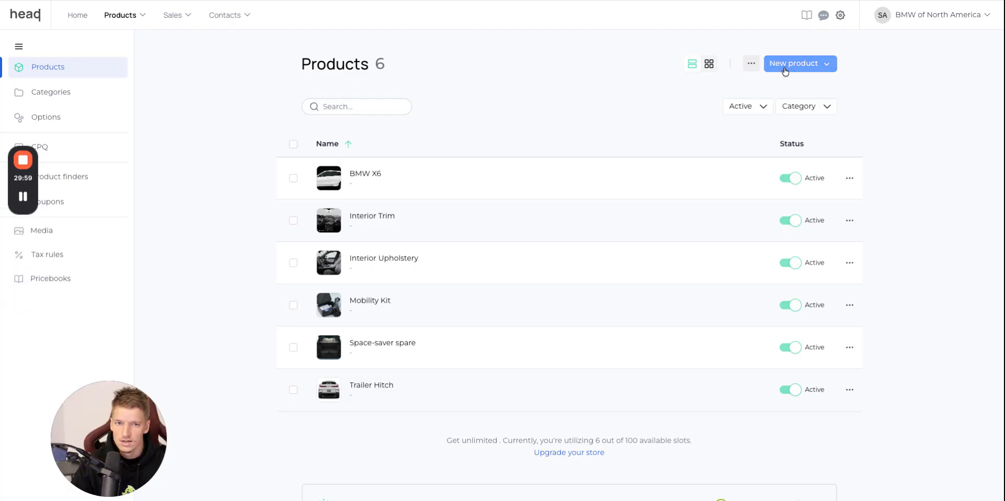
left_click(793, 63)
left_click(793, 86)
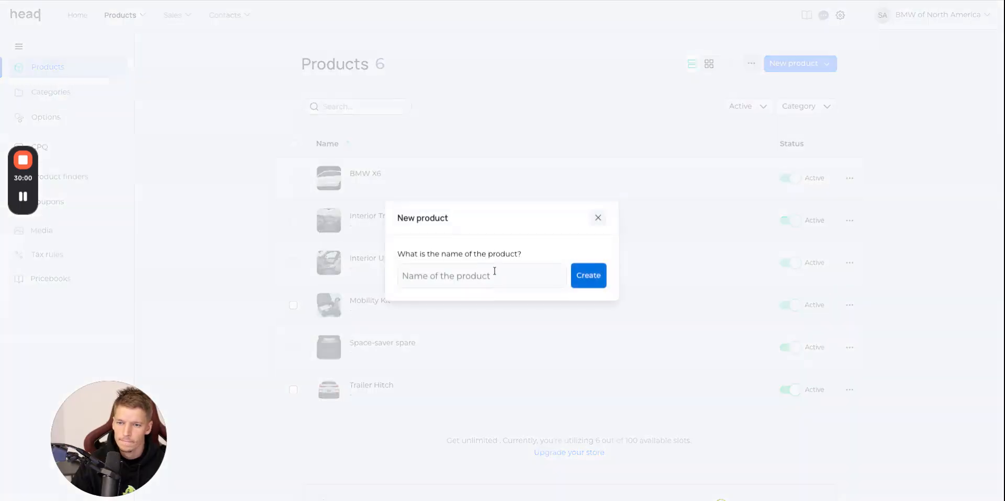
key("ctrl+v")
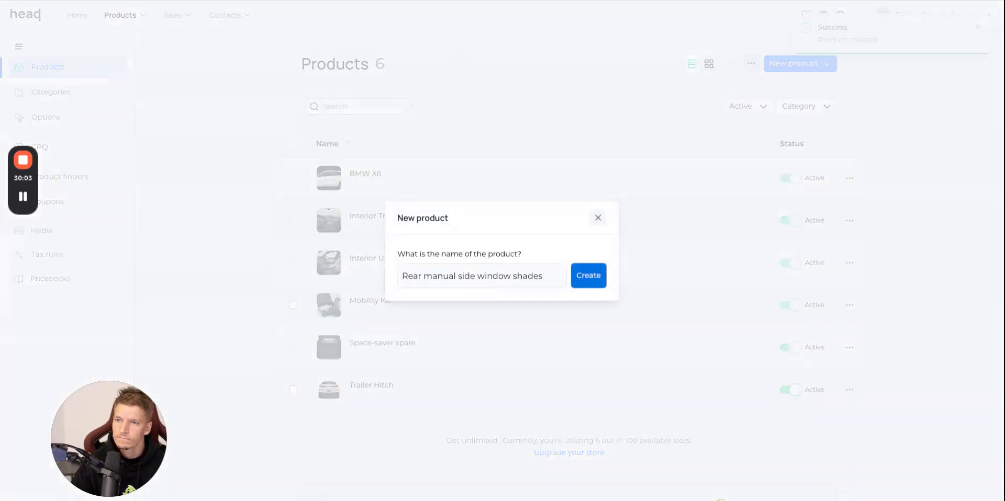
Add the window shades picture from the BMW website as product and cart image, paste its short description, and return to the product list.
left_click(299, 0)
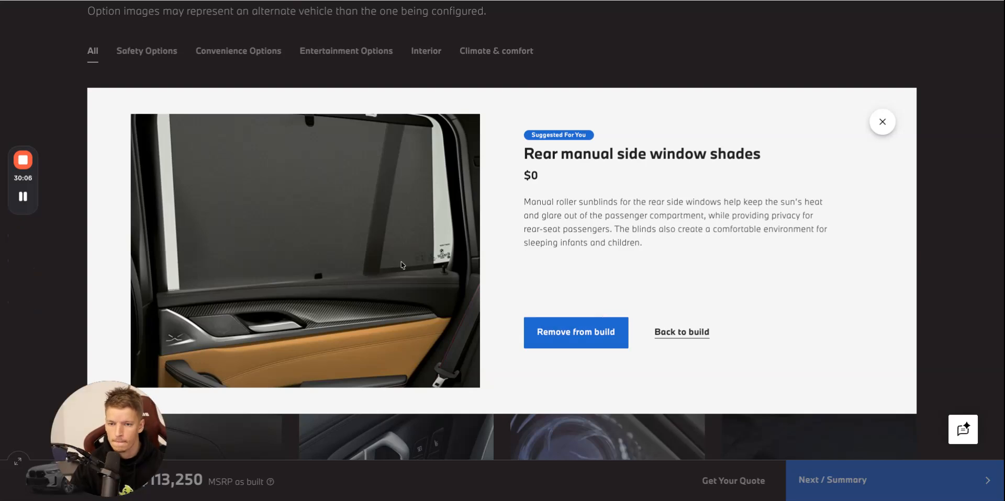
triple_click(643, 228)
key("ctrl+c")
left_click(478, 1)
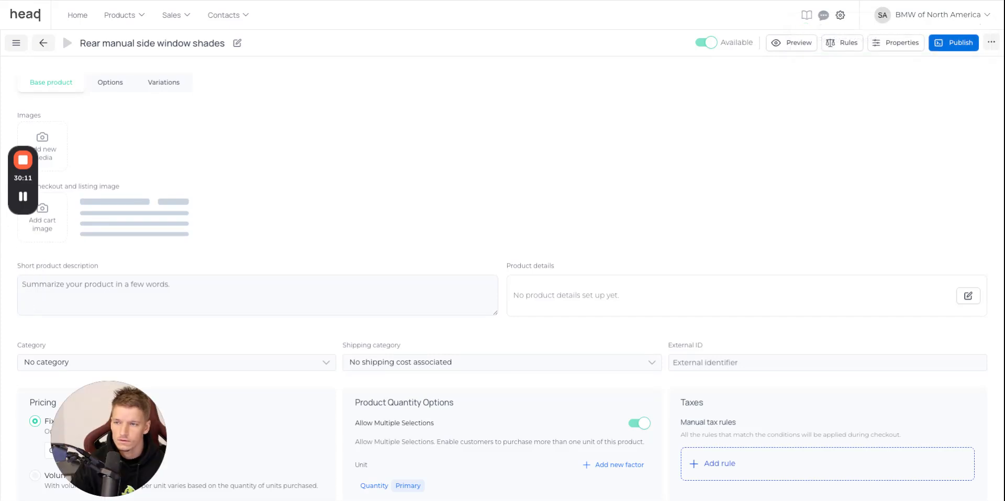
left_click_drag(125, 123, 51, 145)
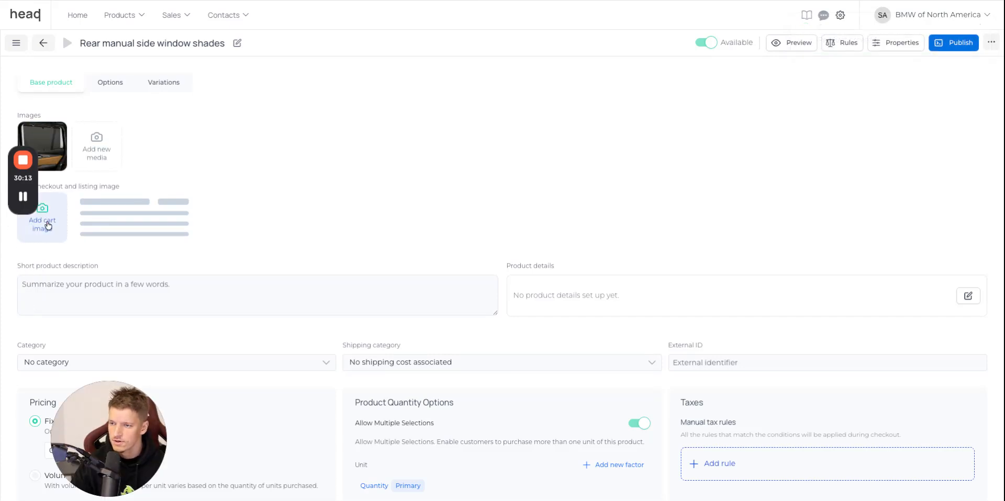
left_click(47, 225)
scroll(578, 207, "down", 12)
left_click(238, 348)
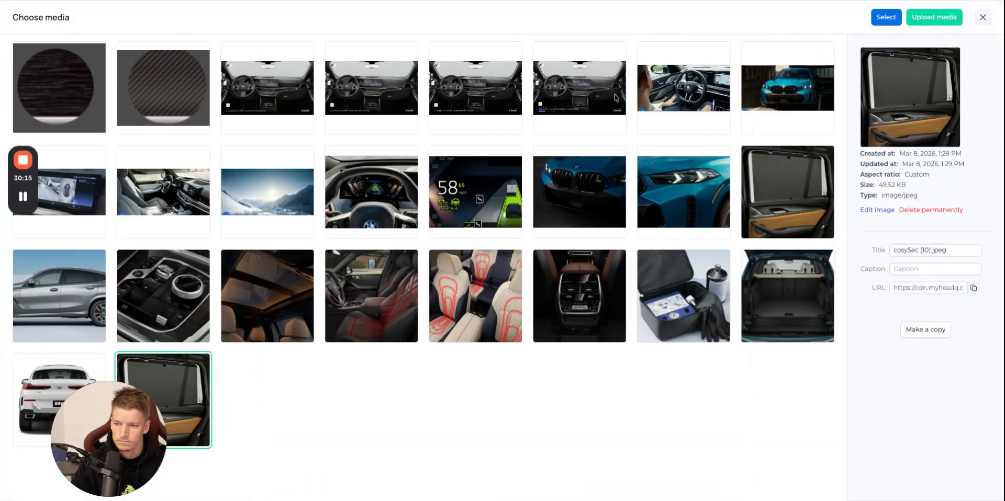
left_click(218, 289)
key("ctrl+v")
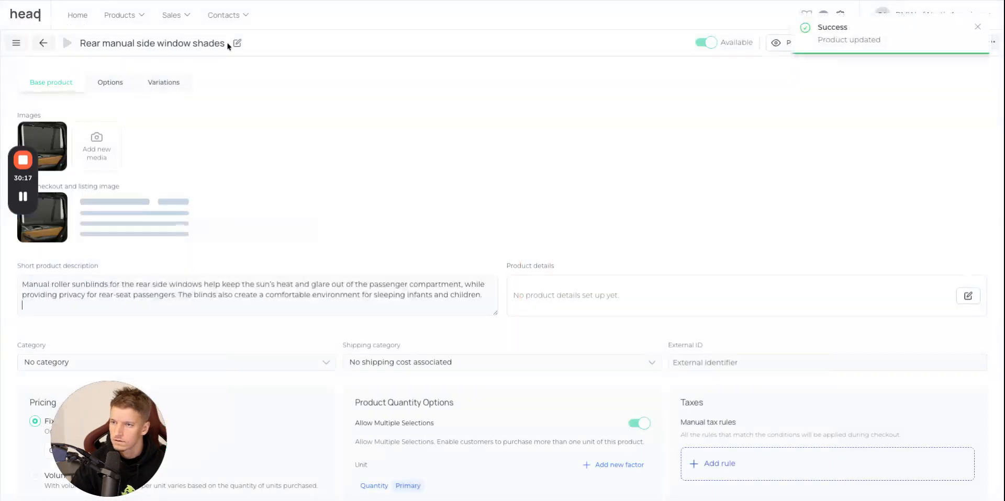
left_click(48, 46)
Copy the Leather Dashboard name from the BMW website options and create a new product with that name.
key("ctrl+Tab")
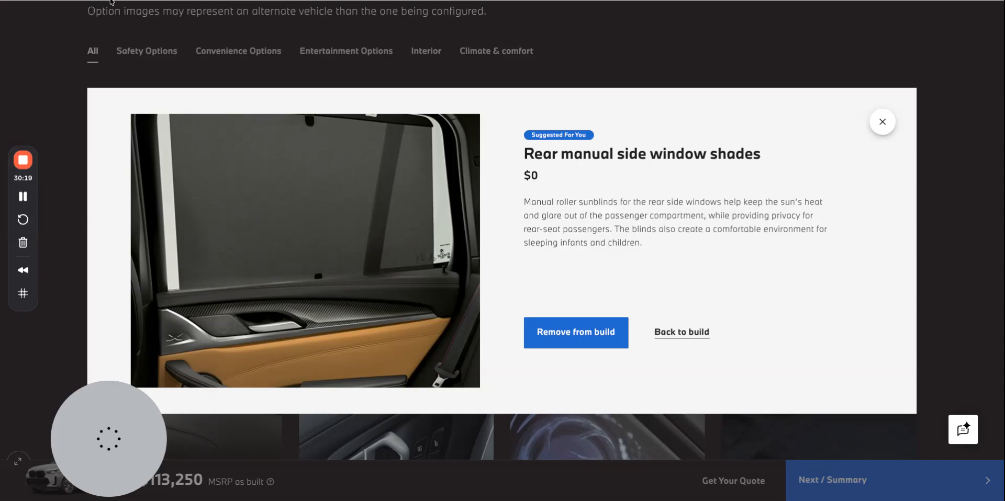
left_click(883, 123)
scroll(147, 293, "down", 5)
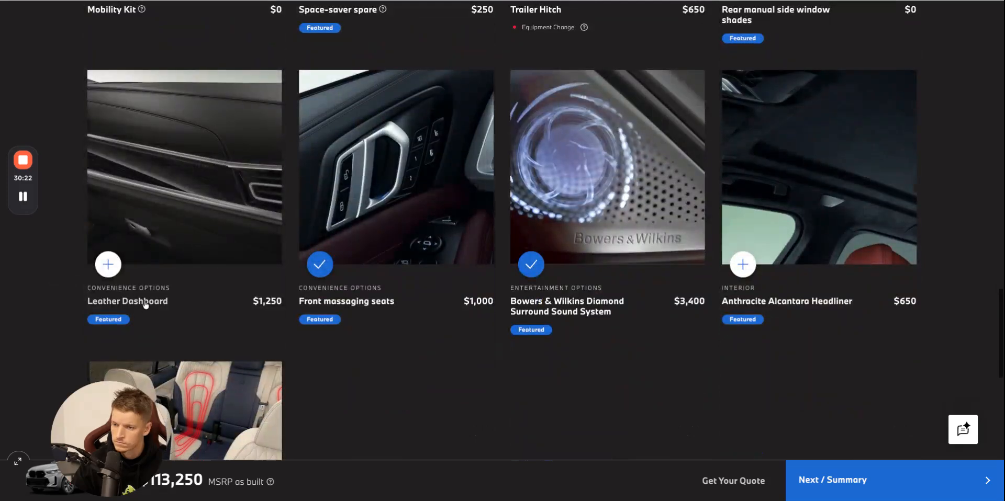
left_click(146, 304)
left_click_drag(647, 159, 525, 178)
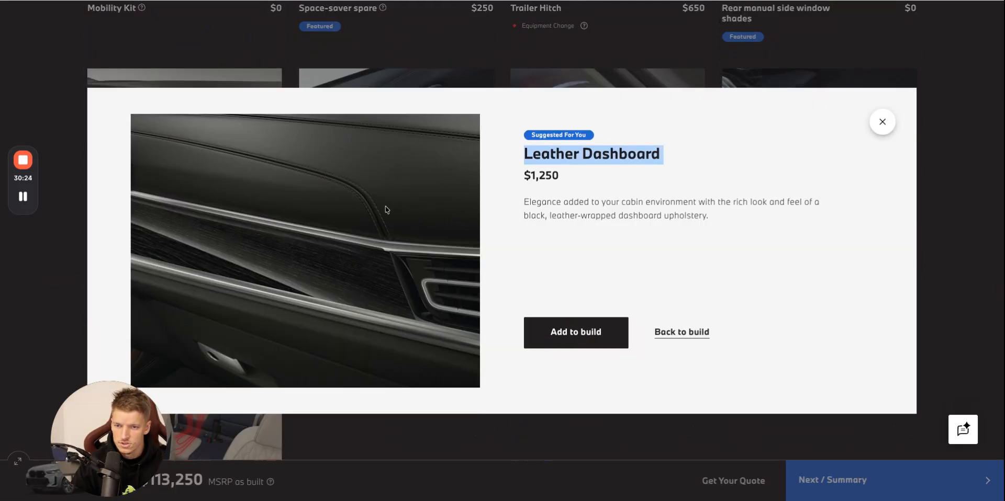
left_click(335, 1)
left_click(825, 66)
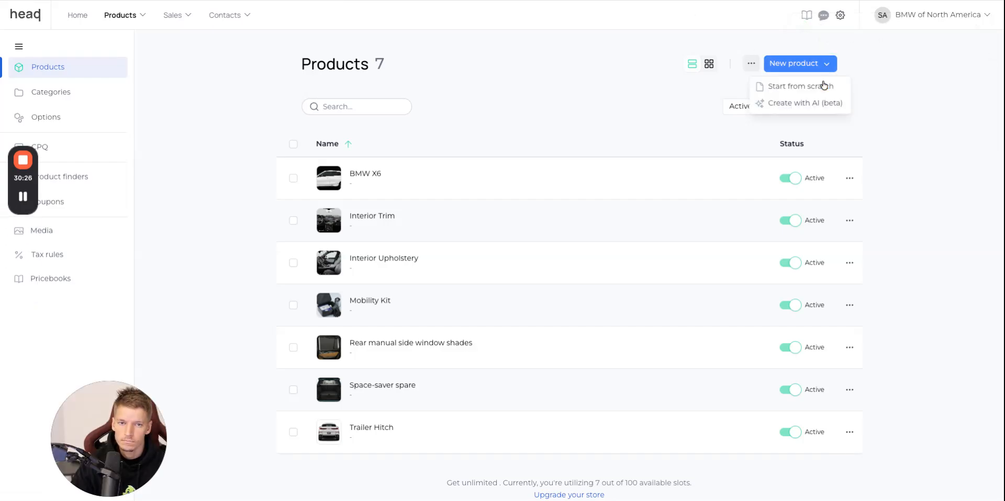
left_click(823, 87)
left_click(587, 280)
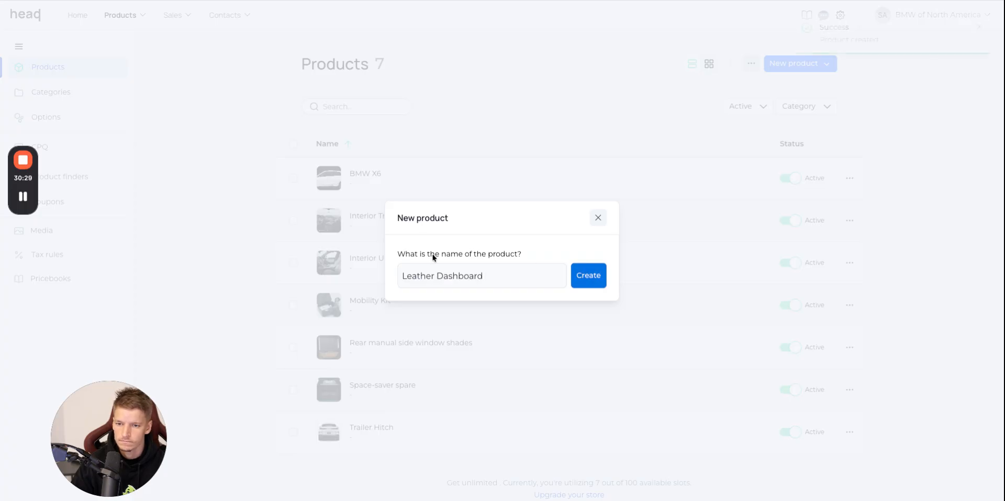
Add the Leather Dashboard picture from the BMW website as product and cart image, and paste its description as the short product description.
left_click(293, 1)
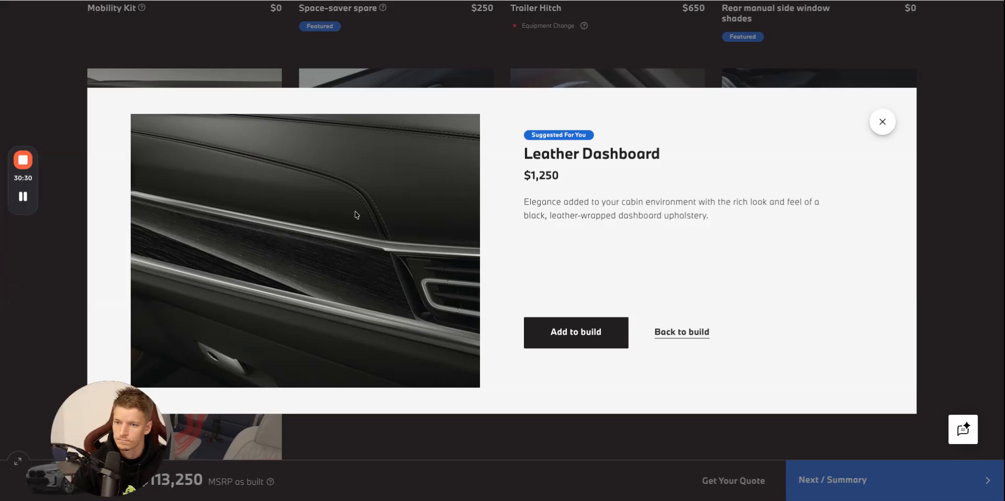
triple_click(654, 201)
key("ctrl+c")
key("ctrl+Tab")
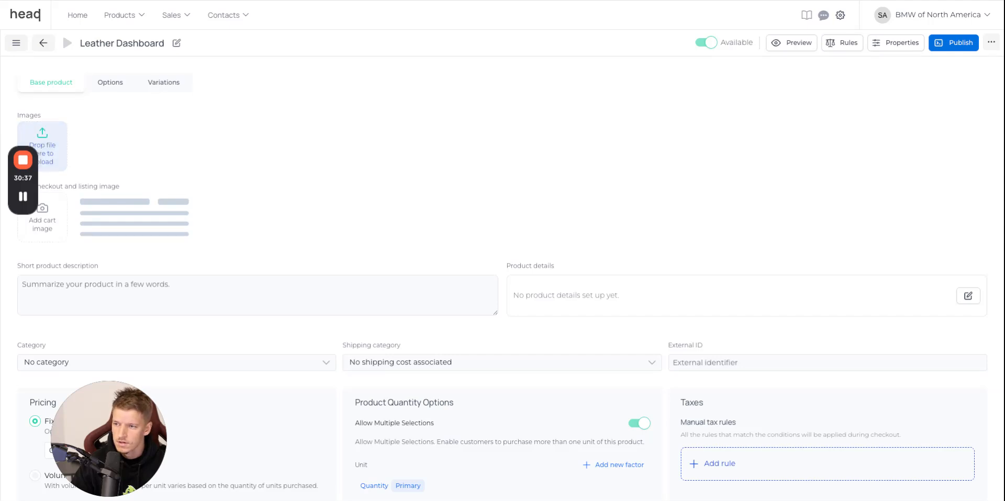
left_click(54, 224)
scroll(502, 239, "down", 10)
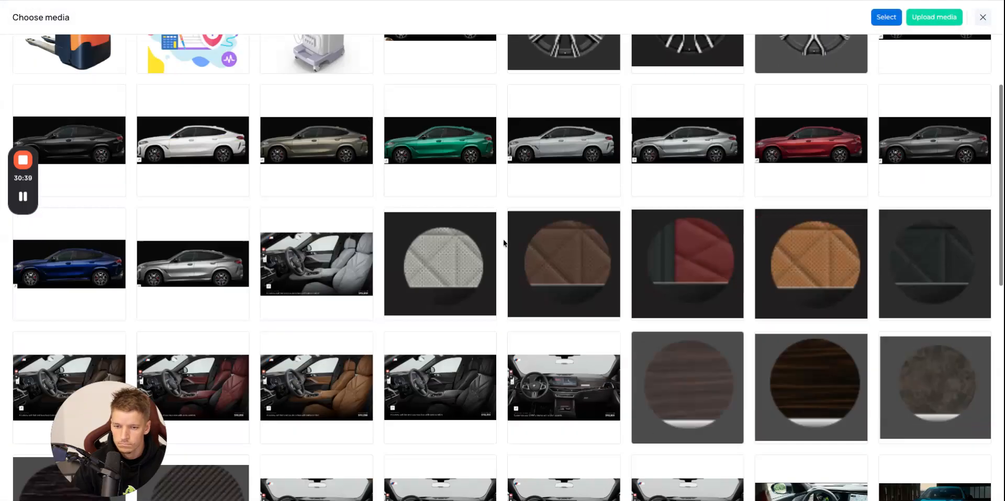
left_click(361, 389)
left_click(886, 17)
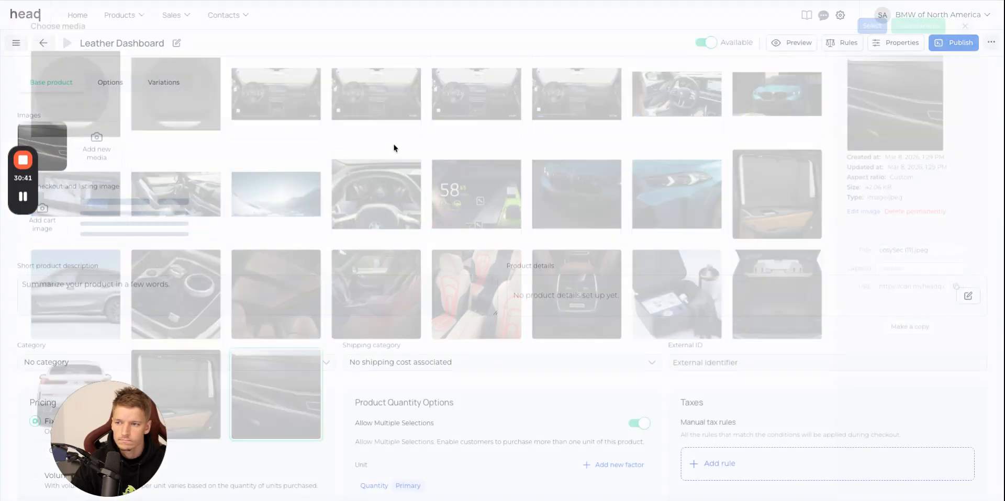
left_click(181, 276)
key("ctrl+v")
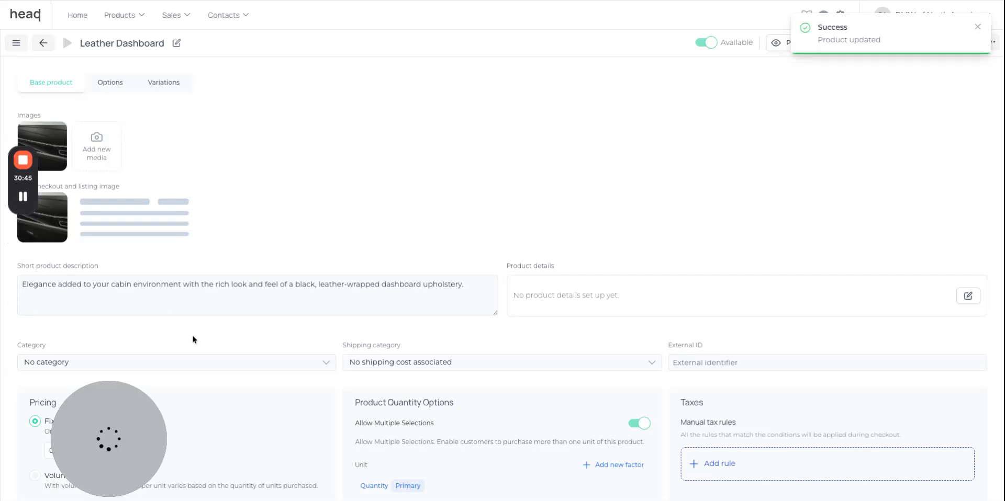
Set the Leather Dashboard's fixed price to 1250 EUR and return to the product list.
scroll(193, 340, "down", 2)
left_click_drag(93, 354, 17, 360)
type("1250")
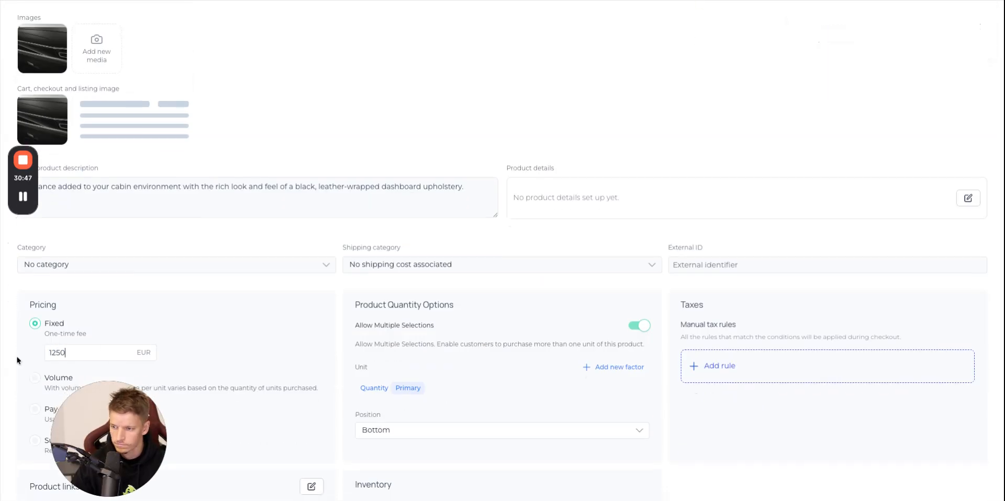
scroll(65, 351, "up", 2)
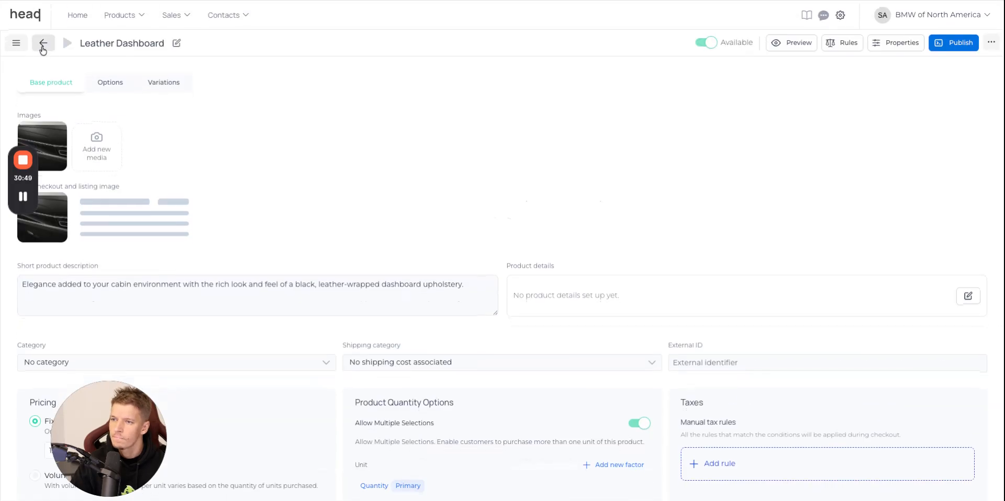
left_click(41, 46)
Copy the Front massaging seats name from the BMW website, create a new product with that name, and switch back to the website's option details.
left_click(117, 1)
left_click(883, 123)
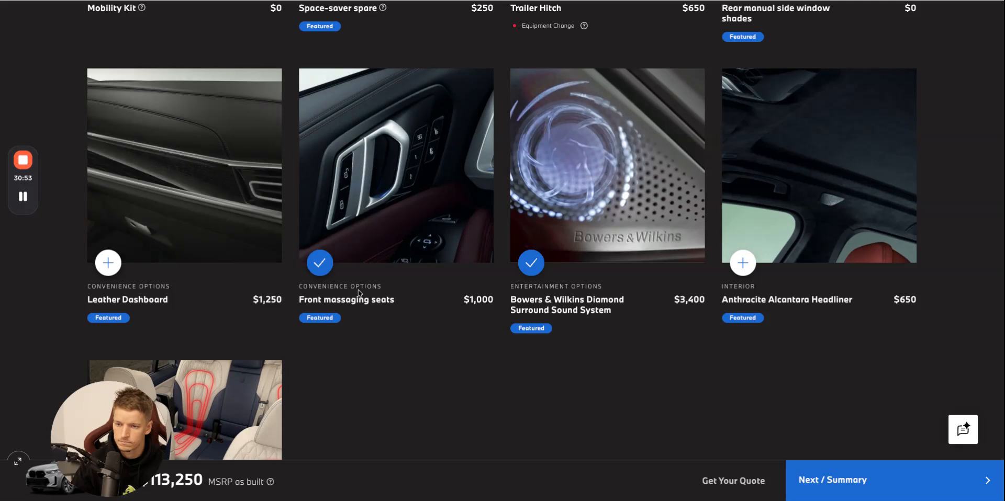
left_click(372, 305)
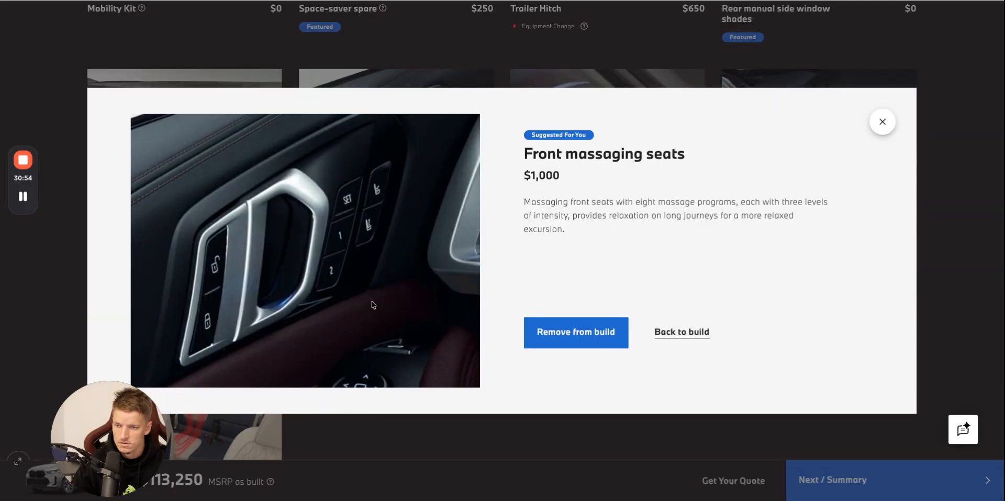
triple_click(652, 152)
key("ctrl+c")
key("alt+Tab")
left_click(826, 63)
left_click(782, 87)
key("ctrl+v")
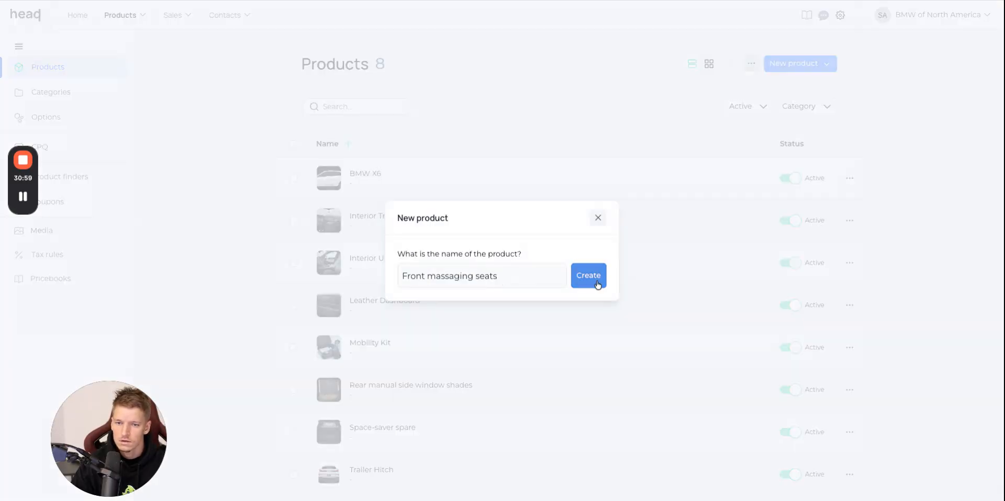
key("alt+Tab")
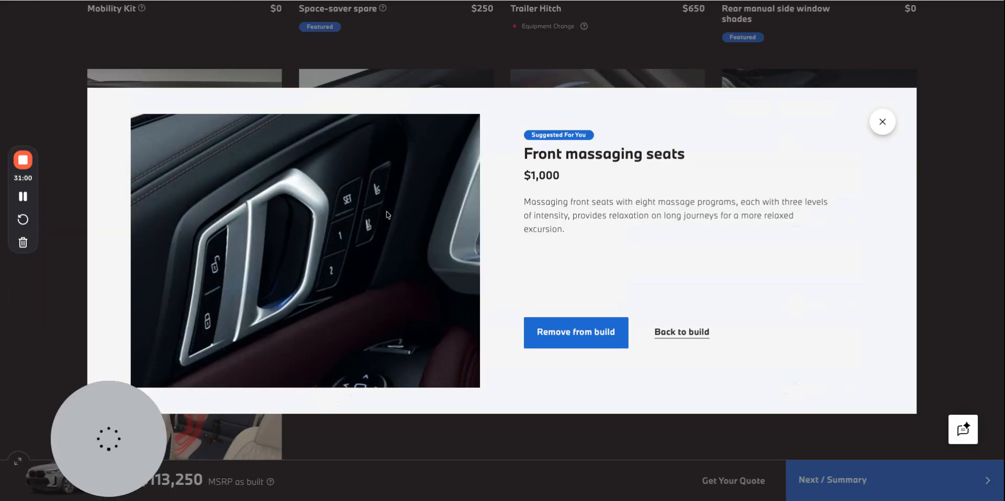
Add the Front massaging seats picture as product and cart image, and paste its BMW website description as the short product description.
triple_click(615, 201)
key("alt+Tab")
key("alt+Tab")
key("alt+Tab")
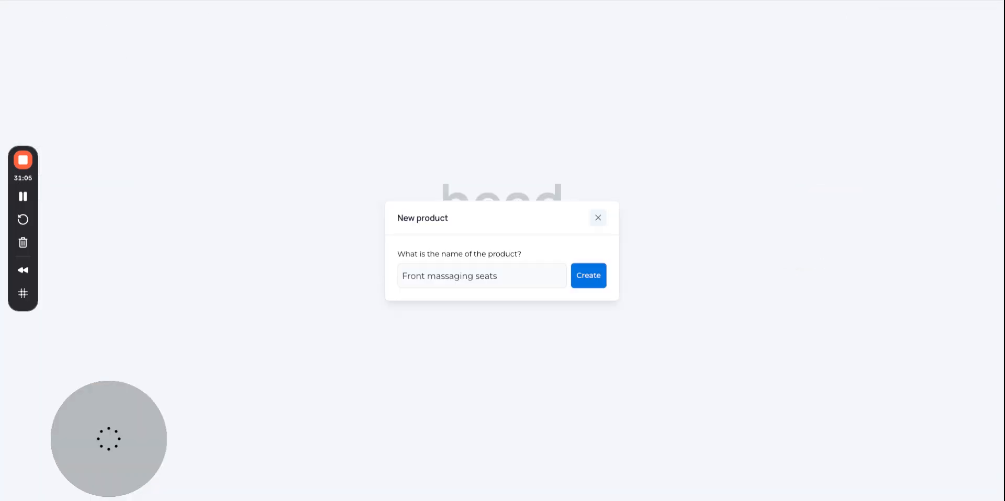
key("Return")
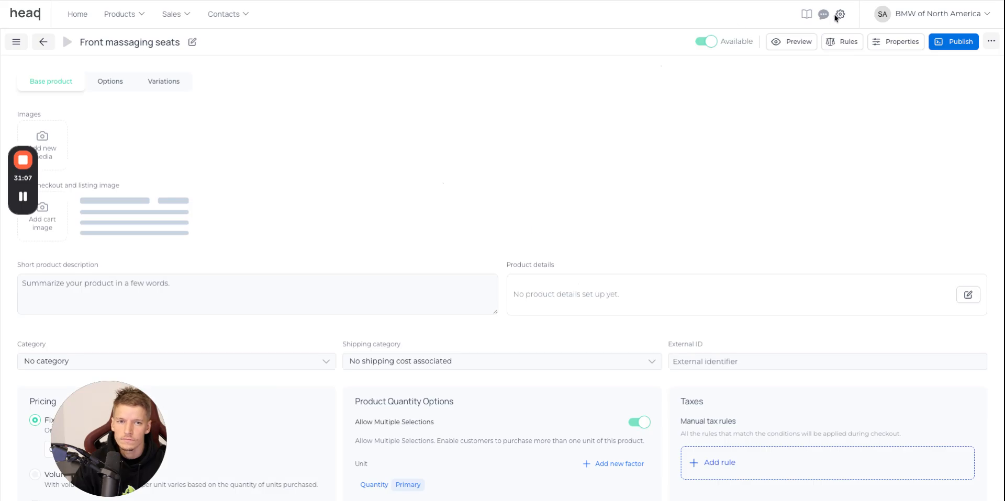
left_click(55, 226)
scroll(502, 303, "down", 10)
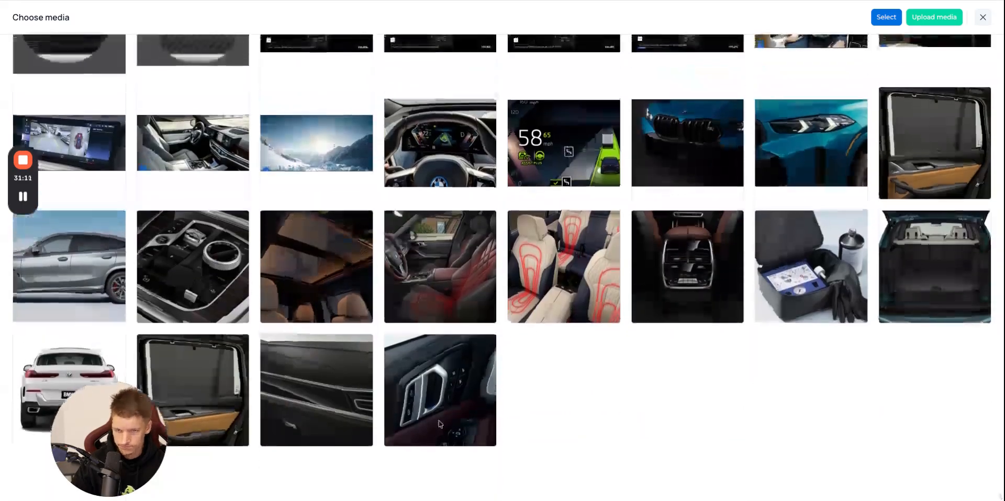
left_click(439, 424)
left_click(886, 17)
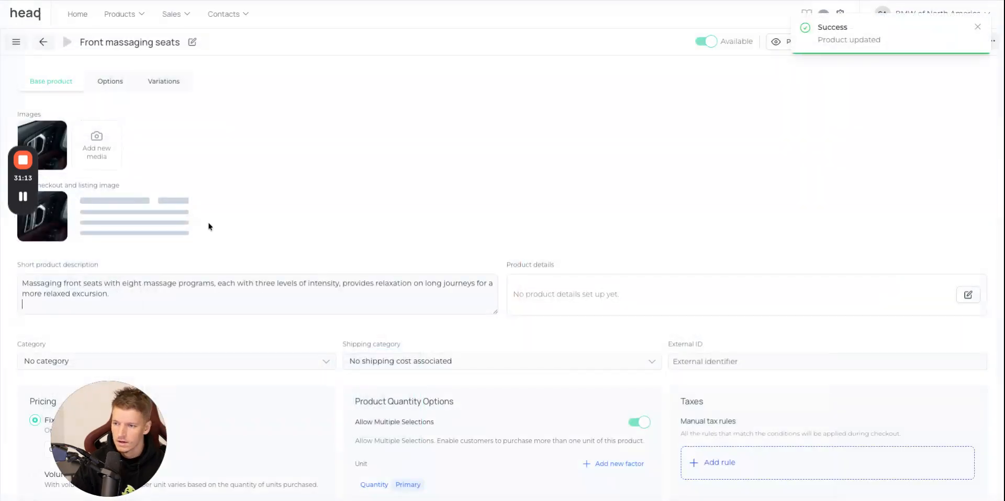
Check the price on the BMW website, set the Front massaging seats' fixed price to 1000 EUR, and return to the product list.
left_click(191, 1)
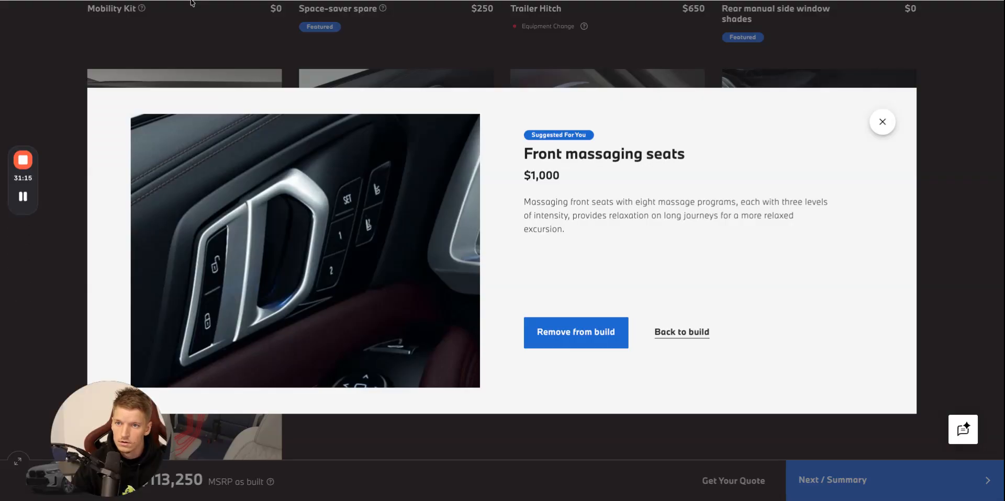
left_click(192, 1)
scroll(172, 349, "down", 2)
double_click(81, 370)
type("1000")
scroll(148, 316, "up", 3)
left_click(50, 47)
Copy the Bowers & Wilkins Diamond Surround Sound System name from the BMW website and create a new product with that name.
left_click(153, 1)
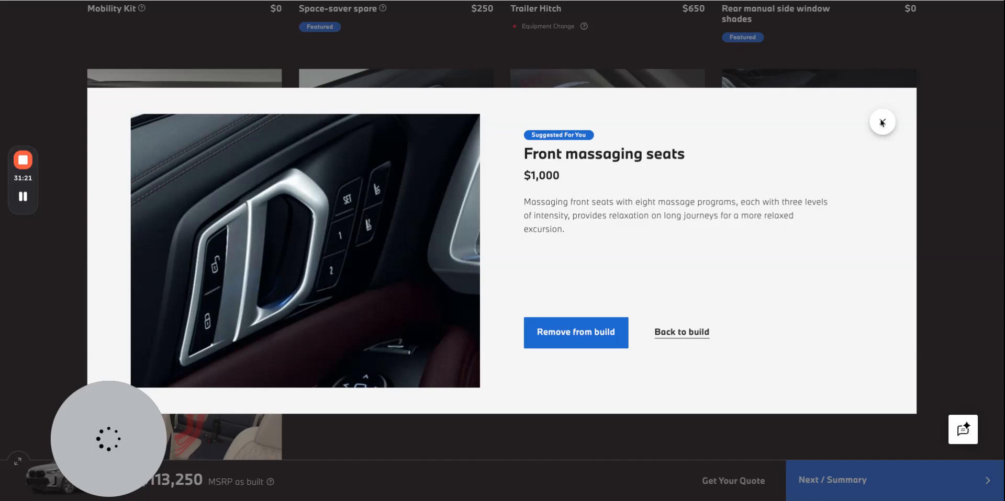
left_click(882, 122)
left_click(533, 84)
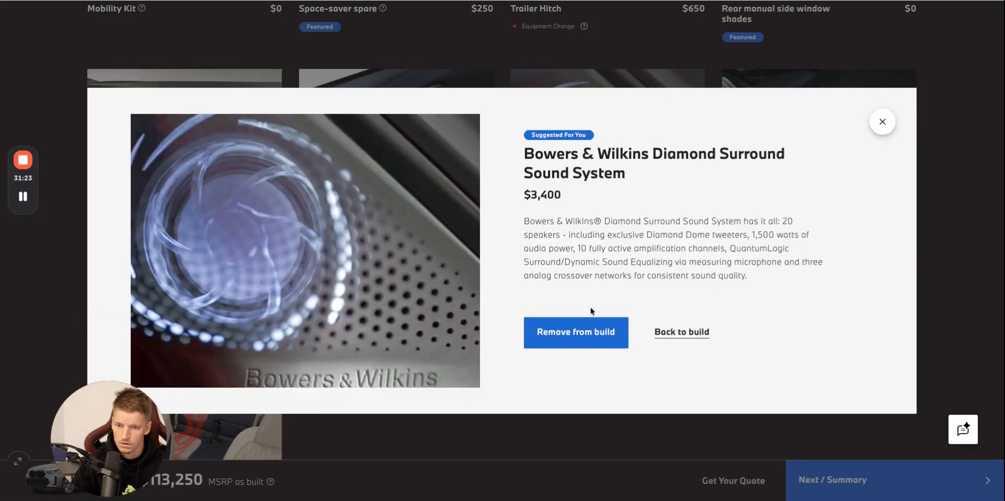
triple_click(601, 181)
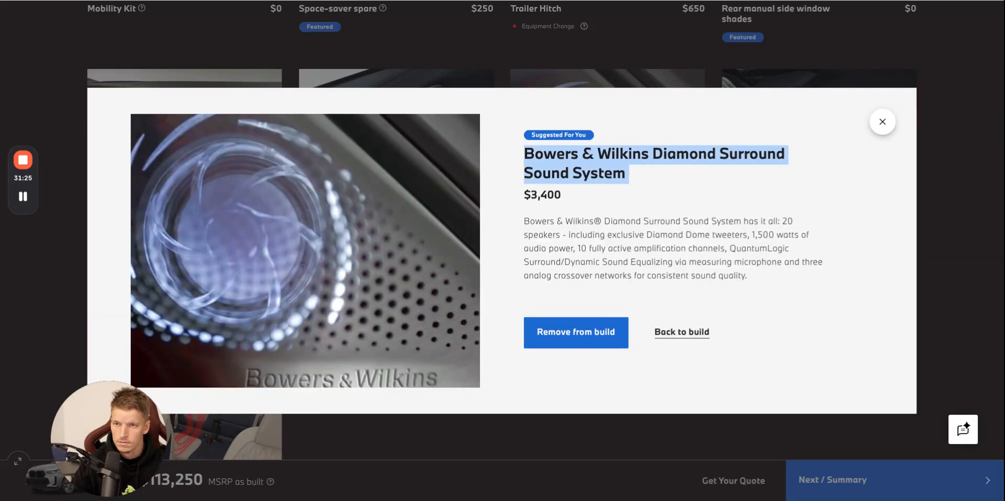
left_click(89, 1)
left_click(827, 64)
left_click(818, 88)
left_click(506, 272)
key("super+v")
left_click(585, 284)
Add the Bowers & Wilkins sound system picture as product and cart image, and paste its website description as the short product description.
left_click(411, 1)
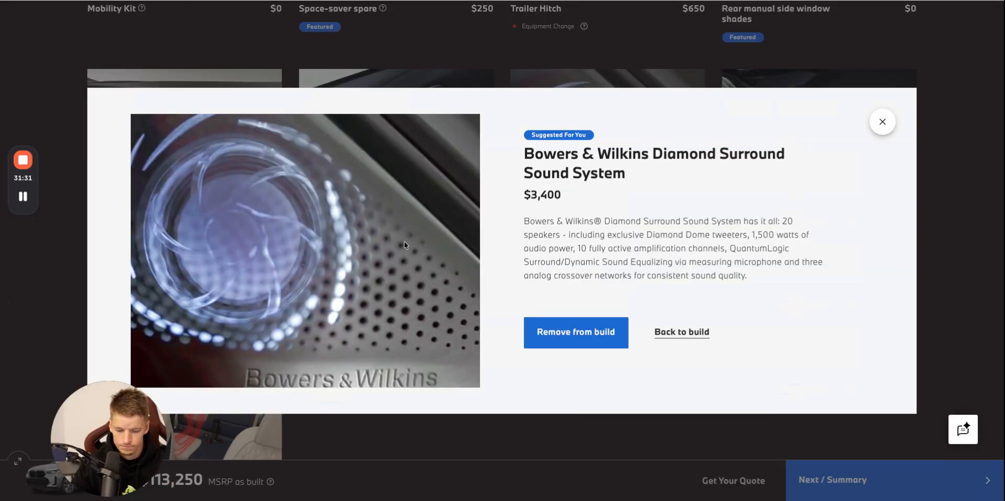
triple_click(616, 253)
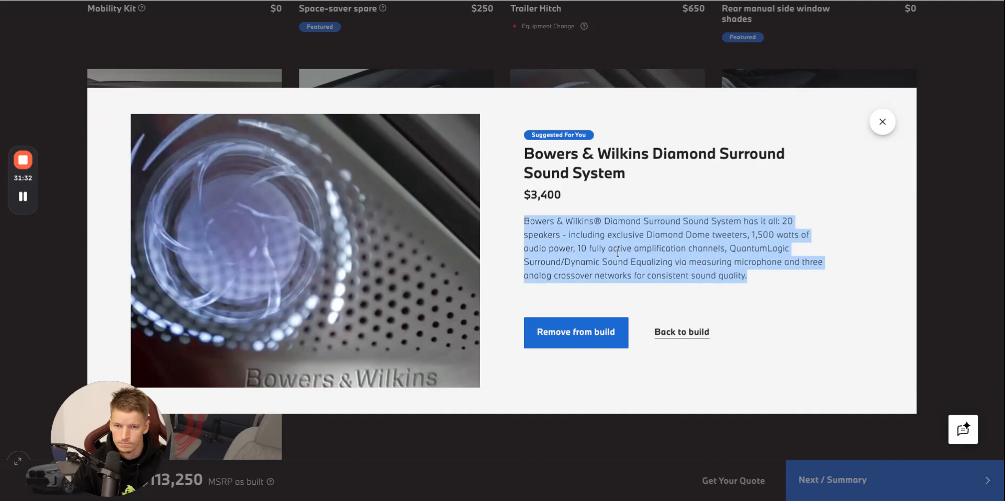
left_click(556, 0)
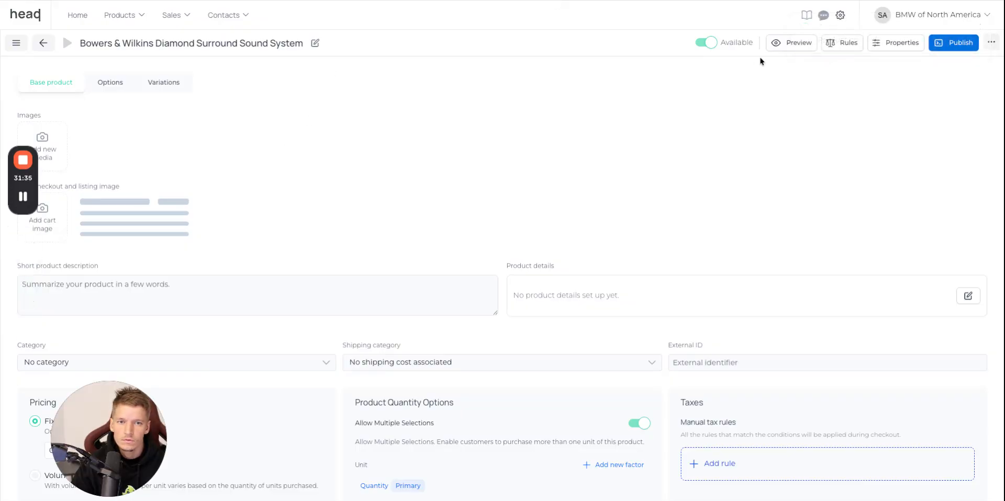
left_click_drag(802, 58, 52, 151)
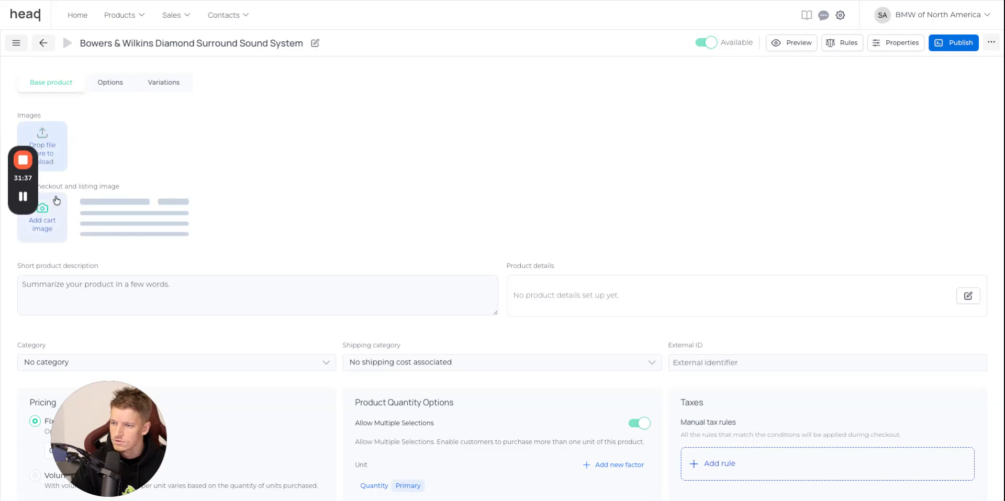
left_click(49, 218)
scroll(600, 209, "down", 10)
scroll(600, 209, "up", 1)
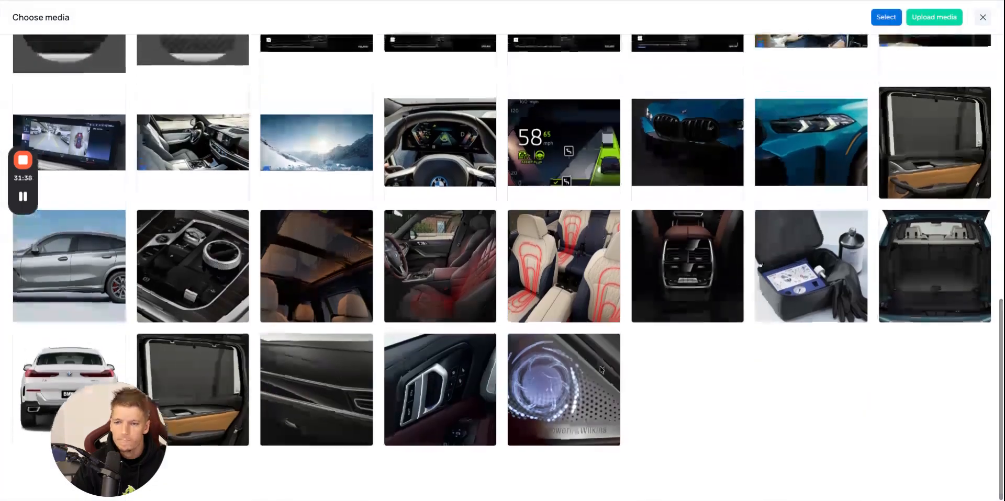
left_click(564, 377)
left_click(885, 17)
left_click(87, 300)
key("ctrl+v")
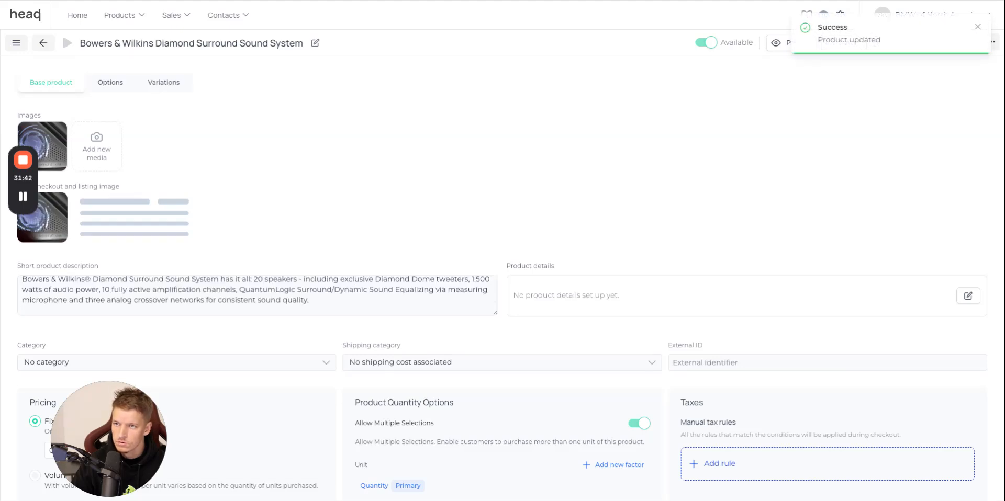
Set the Bowers & Wilkins sound system's fixed price to 3400 EUR and return to the product list.
key("ctrl+Tab")
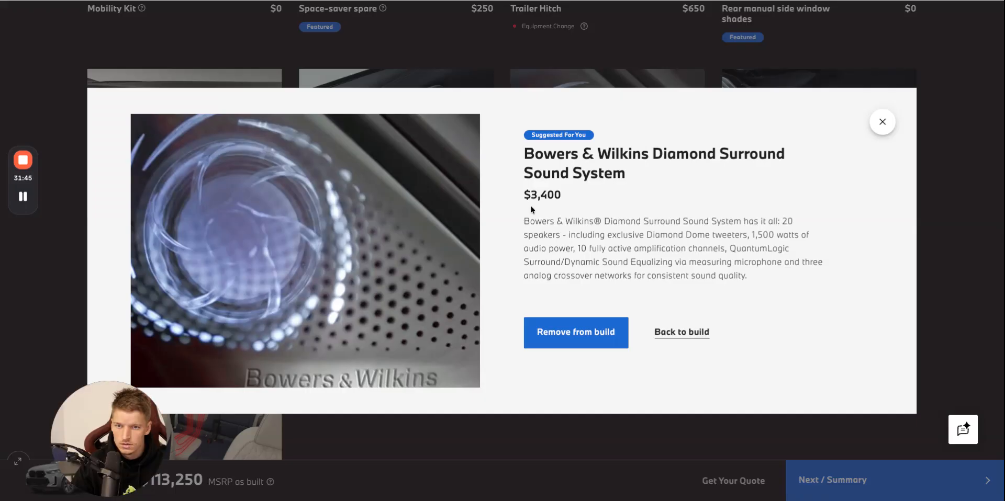
key("ctrl+shift+Tab")
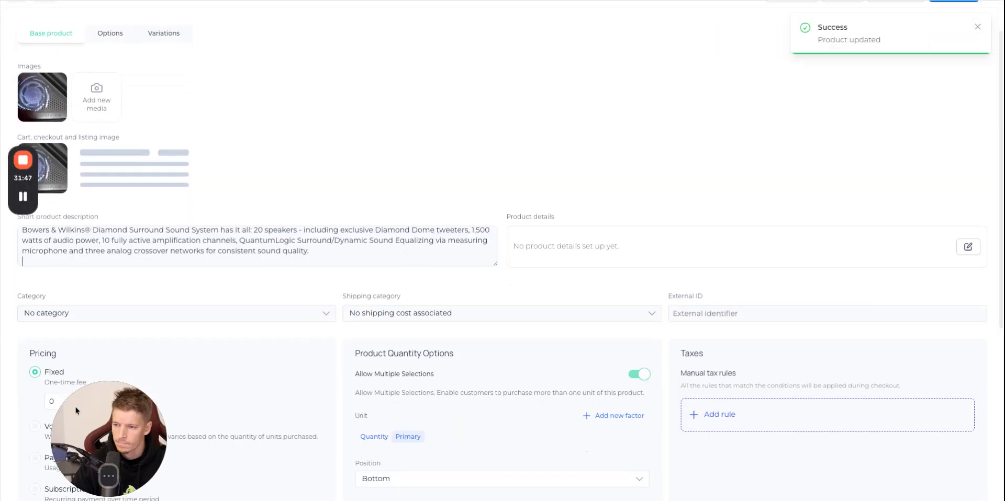
left_click(97, 403)
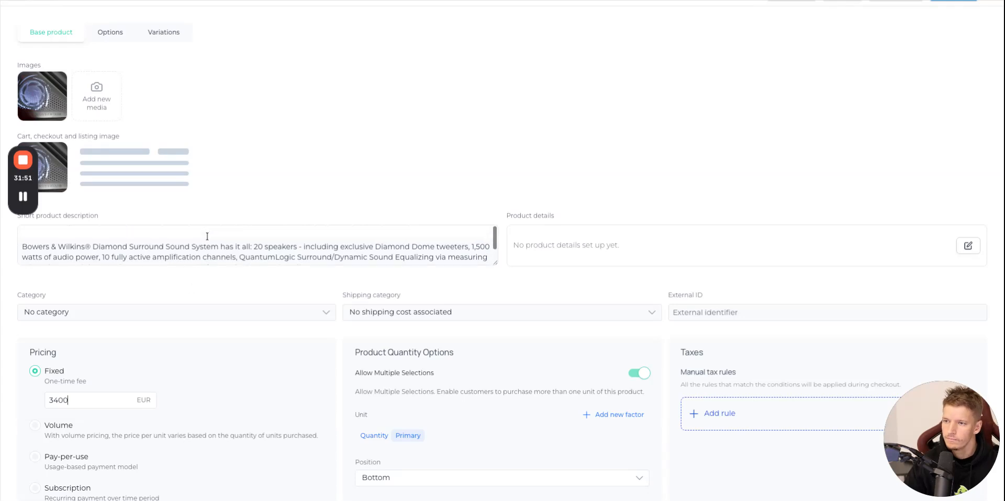
scroll(204, 209, "up", 2)
left_click(44, 49)
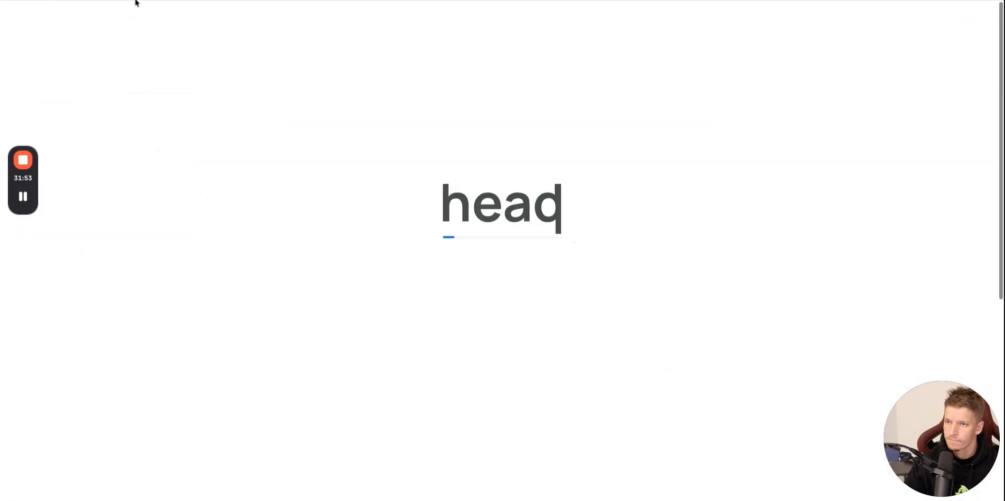
Copy the Anthracite Alcantara Headliner name from the BMW website and create a new product with that name.
key("ctrl+Tab")
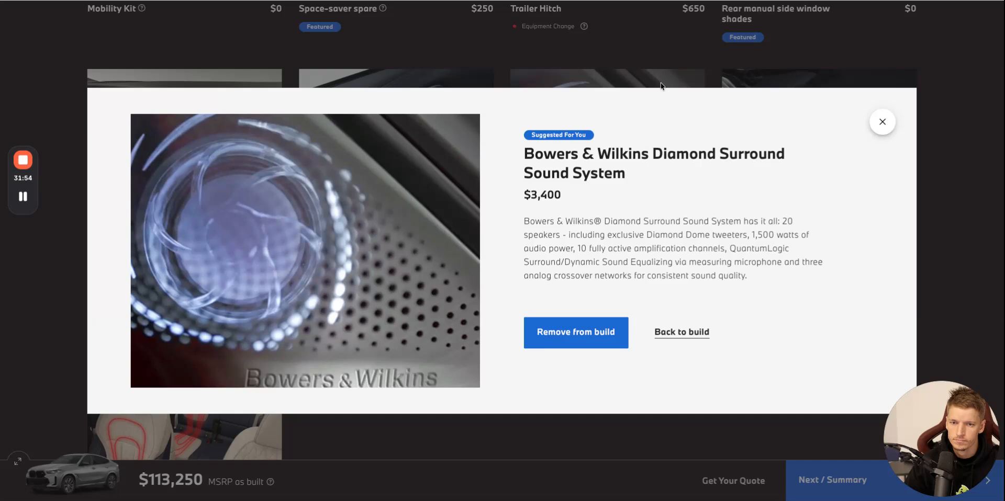
left_click(886, 126)
left_click(808, 306)
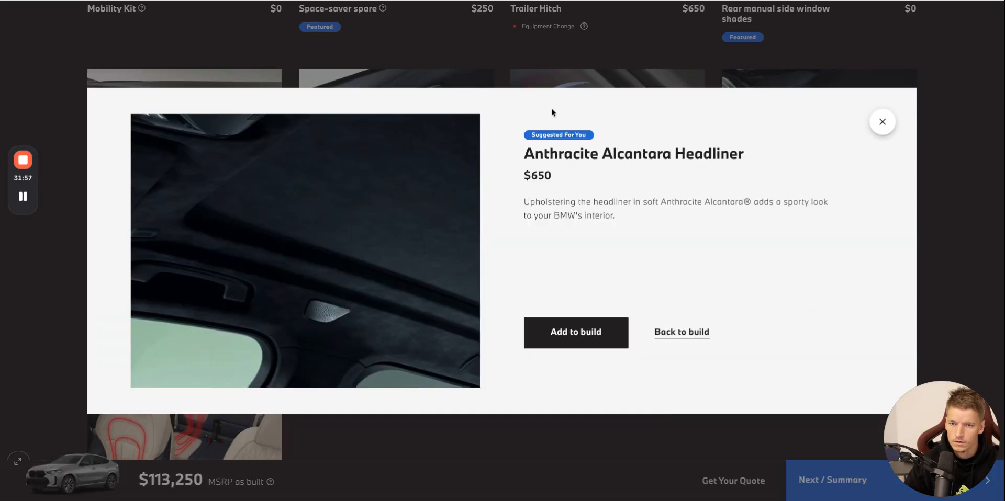
triple_click(657, 160)
key("ctrl+c")
key("ctrl+Tab")
left_click(824, 64)
left_click(819, 100)
key("ctrl+v")
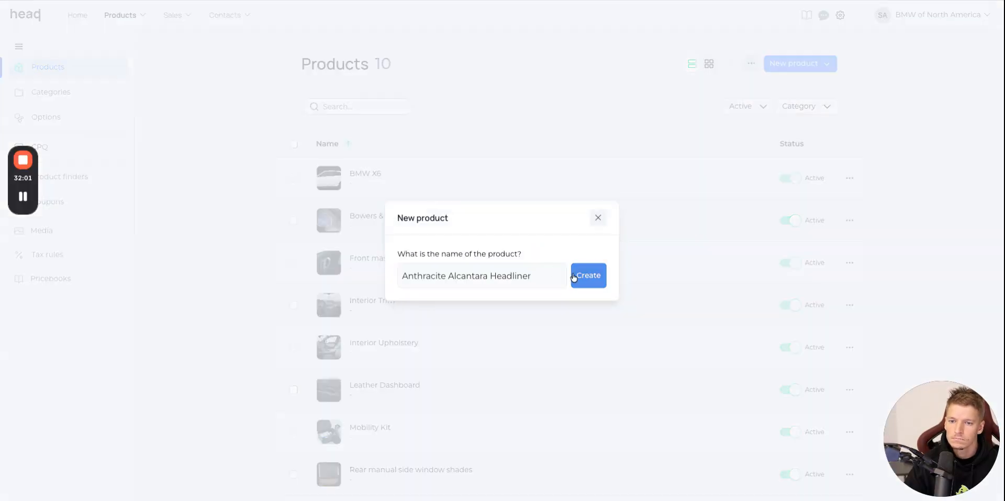
left_click(571, 278)
Add the Anthracite Alcantara Headliner picture as product and cart image, and paste its website description as the short product description.
key("ctrl+shift+Tab")
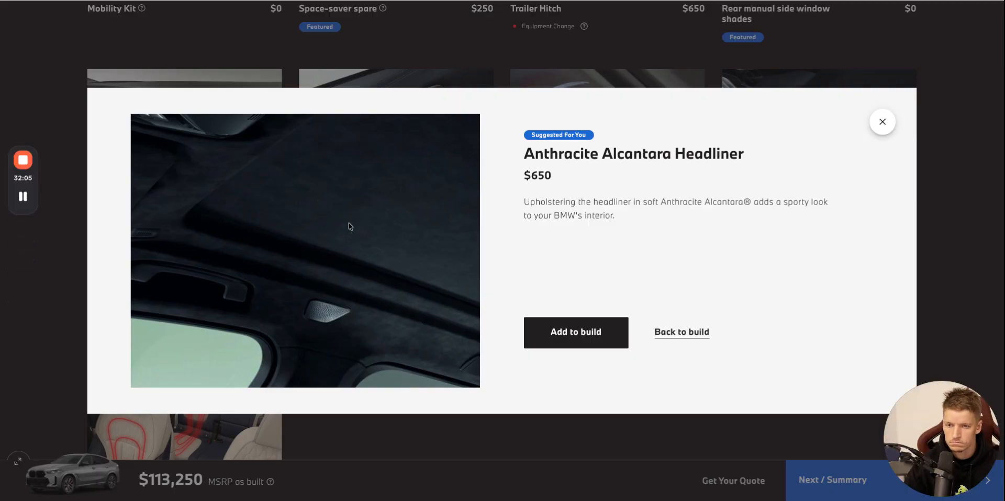
triple_click(589, 214)
key("ctrl+c")
key("ctrl+Tab")
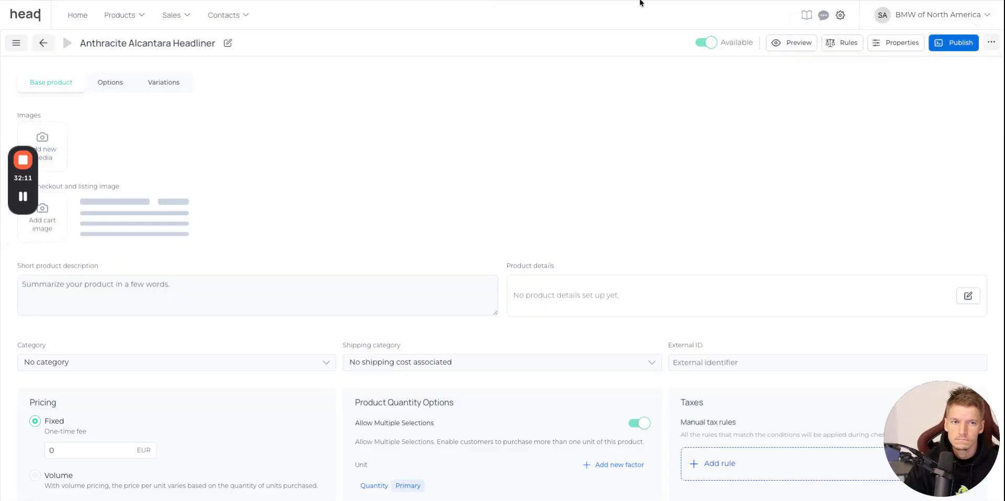
left_click_drag(640, 3, 49, 152)
scroll(281, 212, "down", 5)
scroll(284, 212, "down", 5)
left_click(706, 408)
left_click(883, 16)
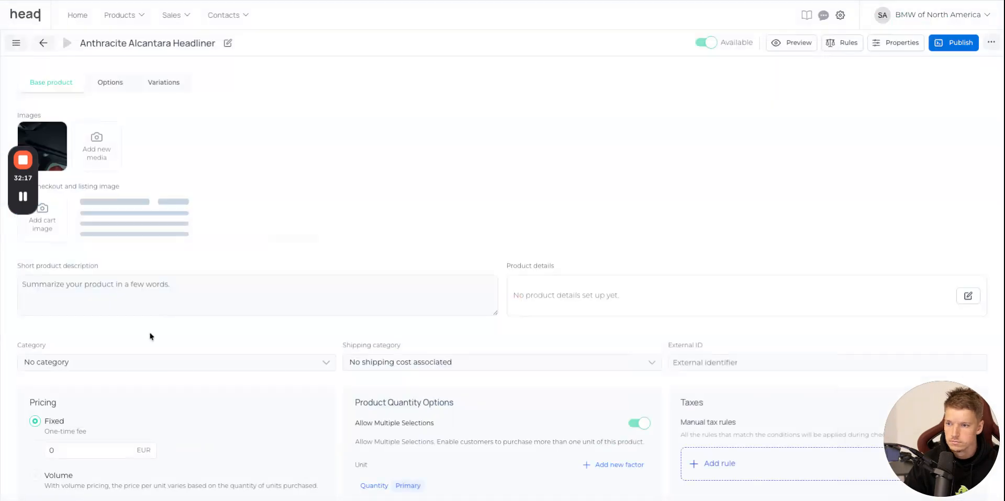
left_click(159, 300)
key("ctrl+v")
Set the Anthracite Alcantara Headliner's fixed price to the website's 650 and return to the product list.
key("alt+Tab")
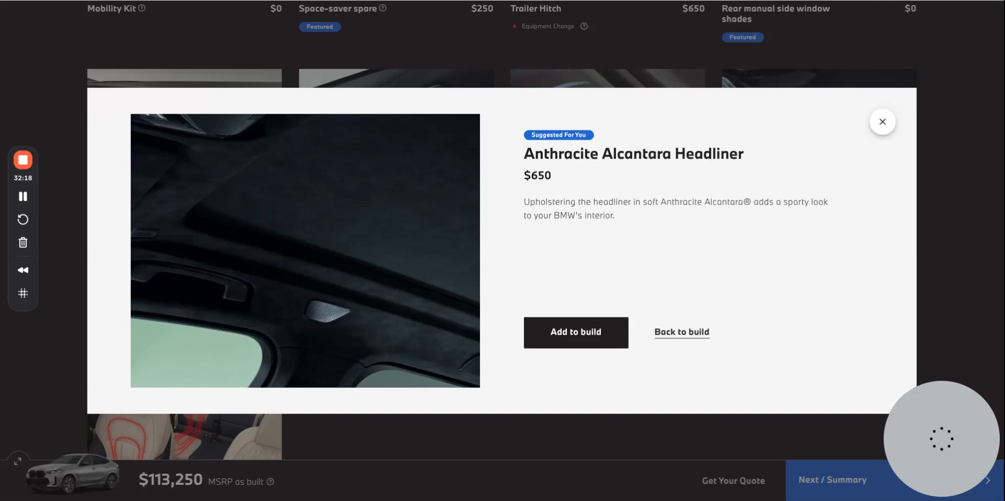
key("alt+Tab")
left_click_drag(81, 452, 44, 451)
type("650")
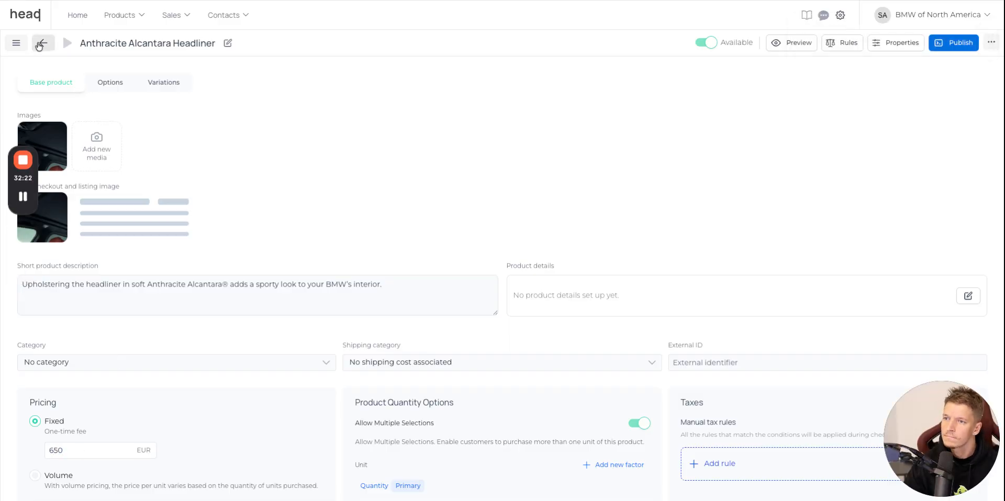
Copy the Front and Rear Heated Seats name from the BMW website and create a new product with that name.
key("alt+Tab")
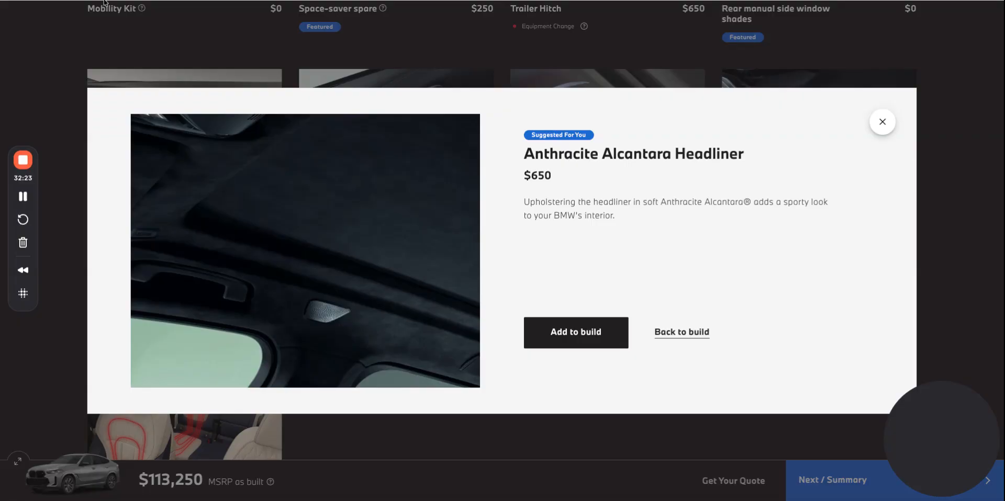
left_click(882, 122)
scroll(718, 217, "down", 6)
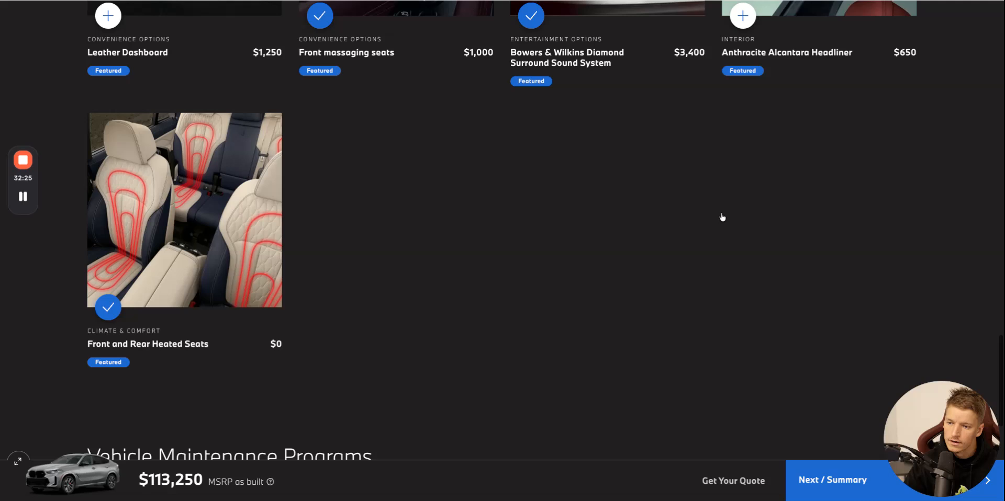
left_click(148, 276)
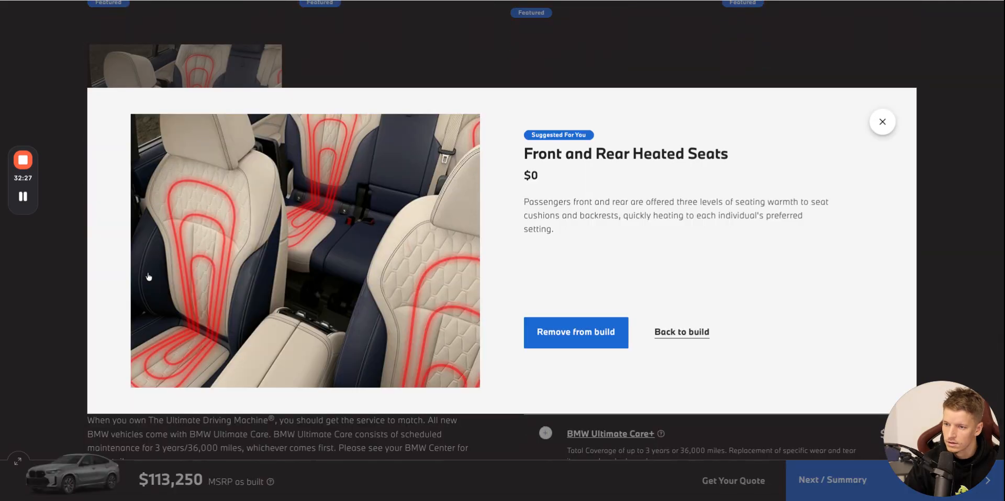
triple_click(685, 155)
key("ctrl+c")
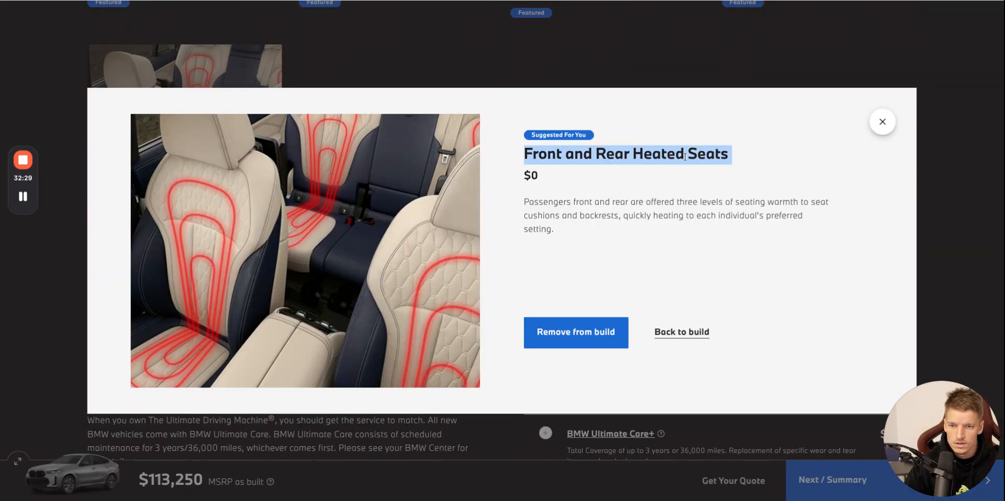
left_click(511, 1)
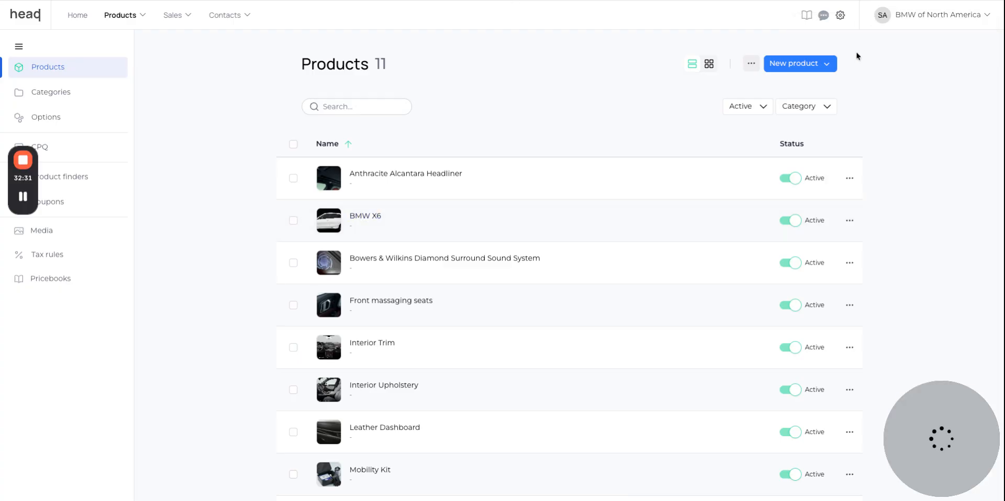
left_click(826, 63)
left_click(821, 86)
key("ctrl+v")
left_click(579, 281)
Copy the Front and Rear Heated Seats description from the BMW website and add its picture to the product's images.
left_click(284, 1)
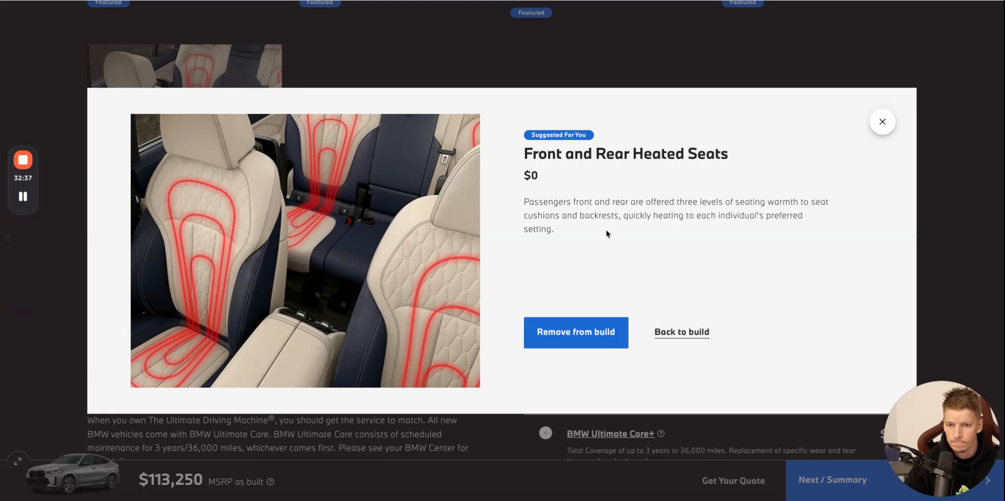
triple_click(608, 202)
left_click(524, 1)
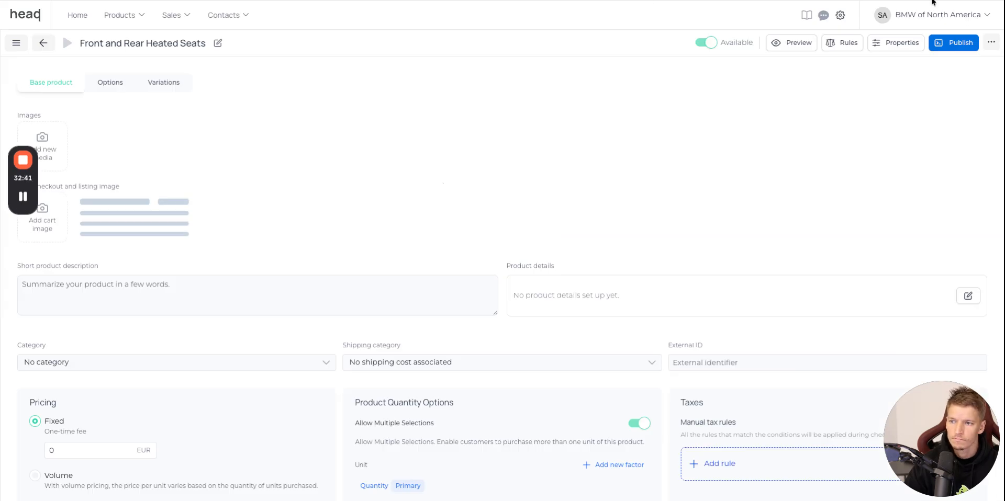
left_click_drag(933, 2, 43, 147)
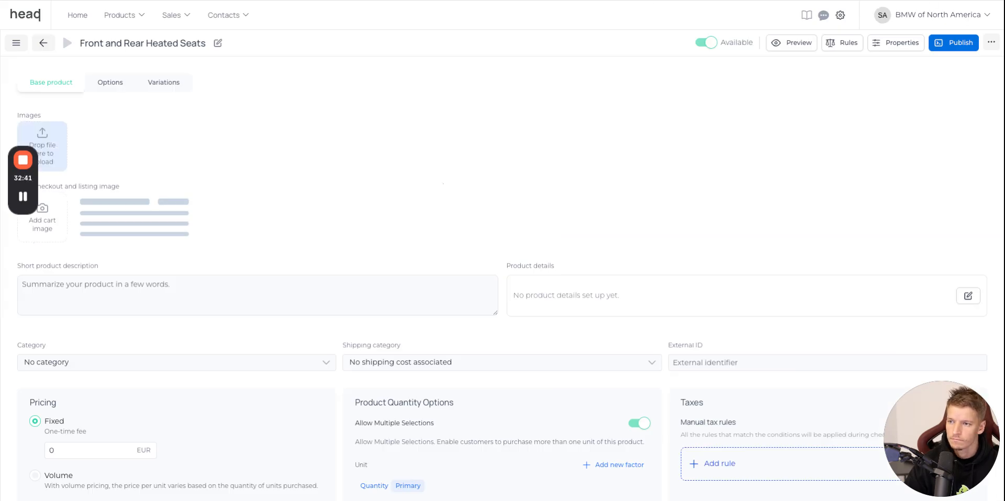
Choose the heated seats picture as the product's cart image and paste the copied text as its short product description.
left_click(46, 231)
scroll(215, 222, "down", 10)
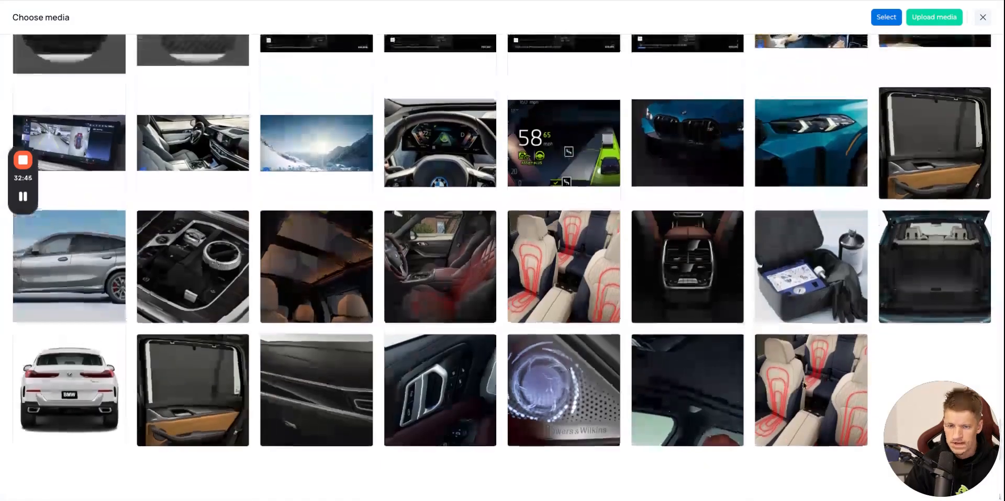
left_click(810, 386)
left_click(886, 17)
left_click(198, 293)
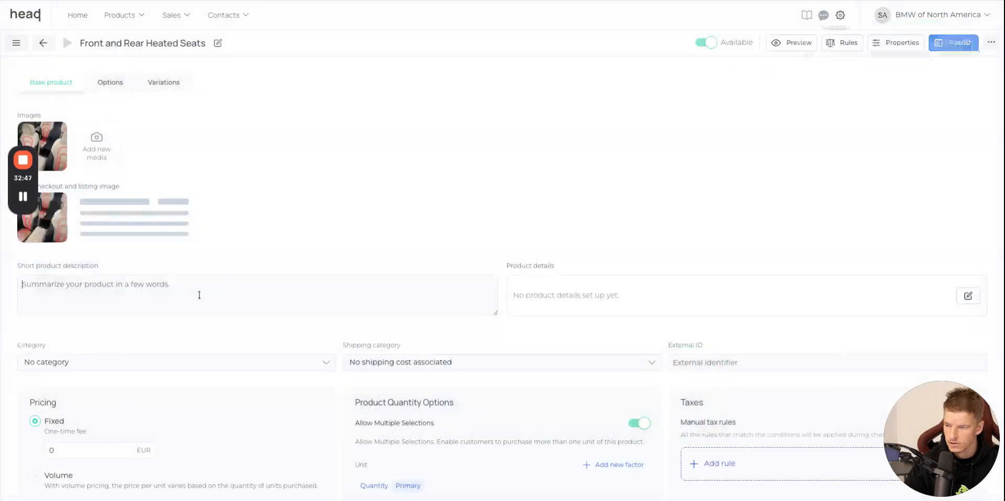
type("Passengers front and rear are offered three levels of seating warmth to seat cushions and backrests, quickly heating to each individual's preferred setting.")
Open the BMW X6 CPQ and add an Additional Products block to its content.
left_click(130, 19)
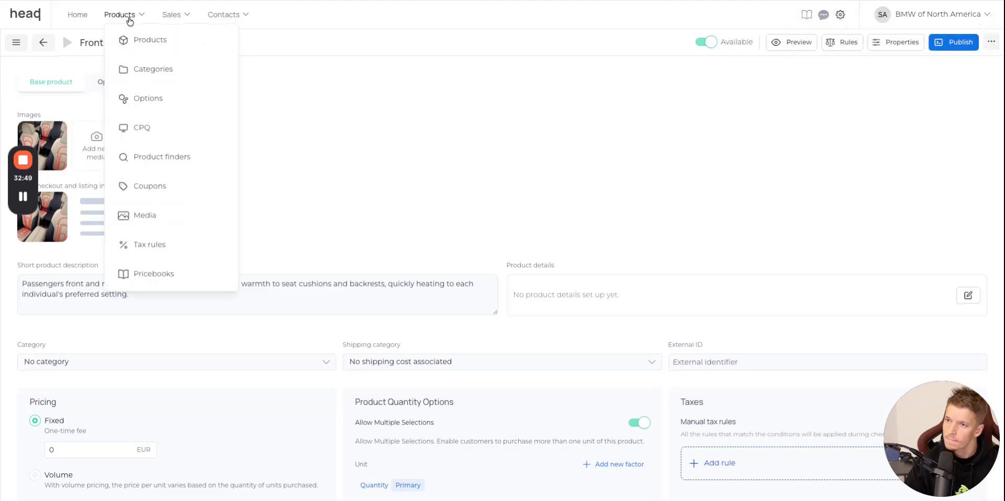
left_click(165, 135)
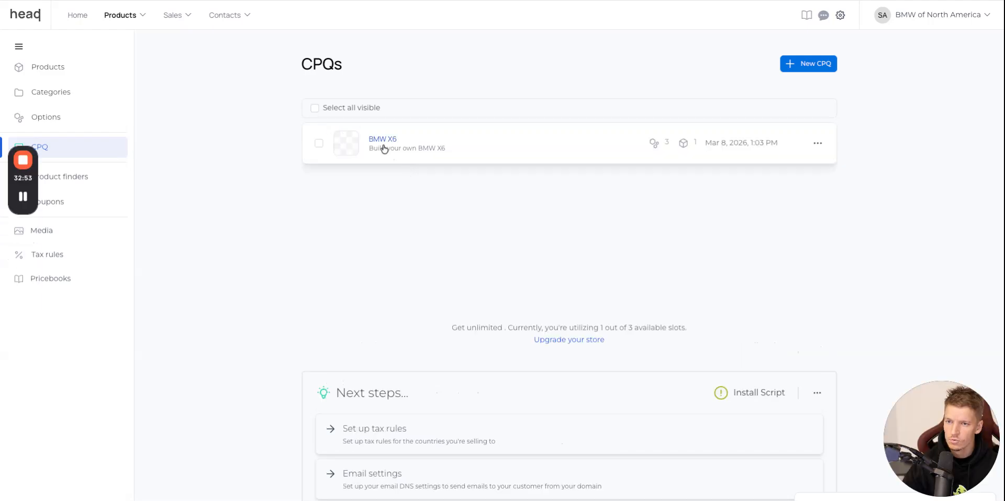
left_click(382, 149)
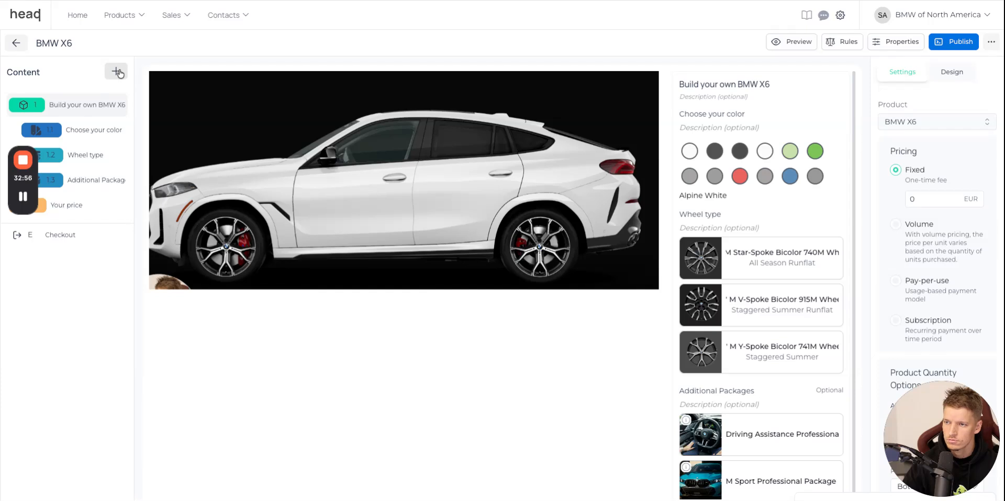
left_click(118, 72)
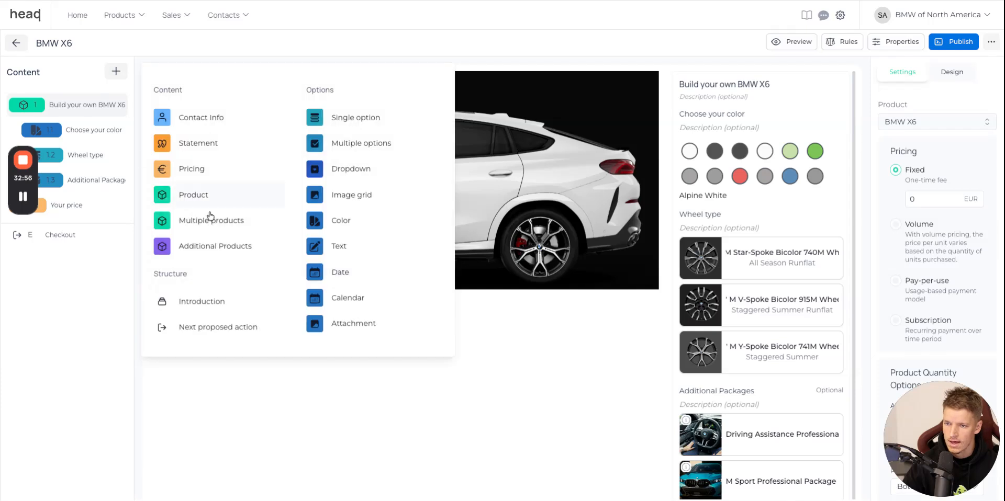
left_click(251, 253)
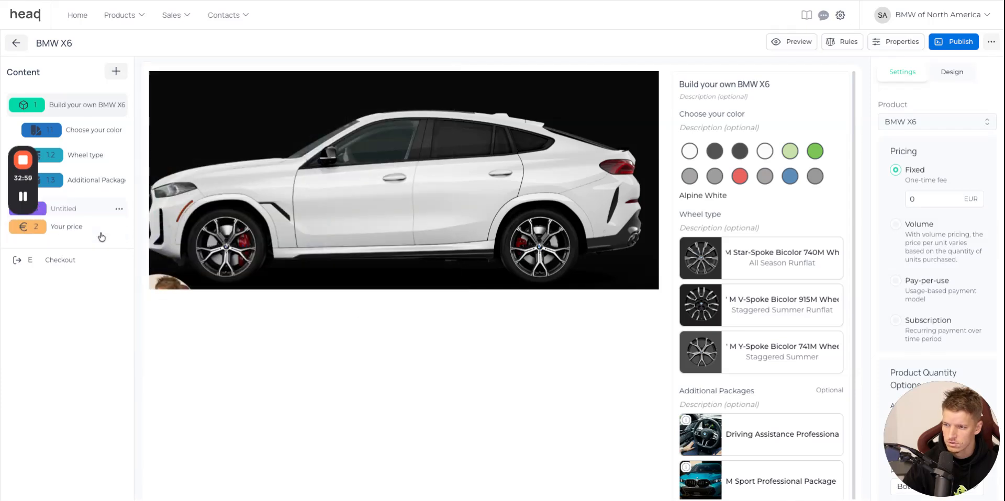
Check the Options heading on the BMW website and title the new additional products block "Add your options from here".
key("ctrl+Tab")
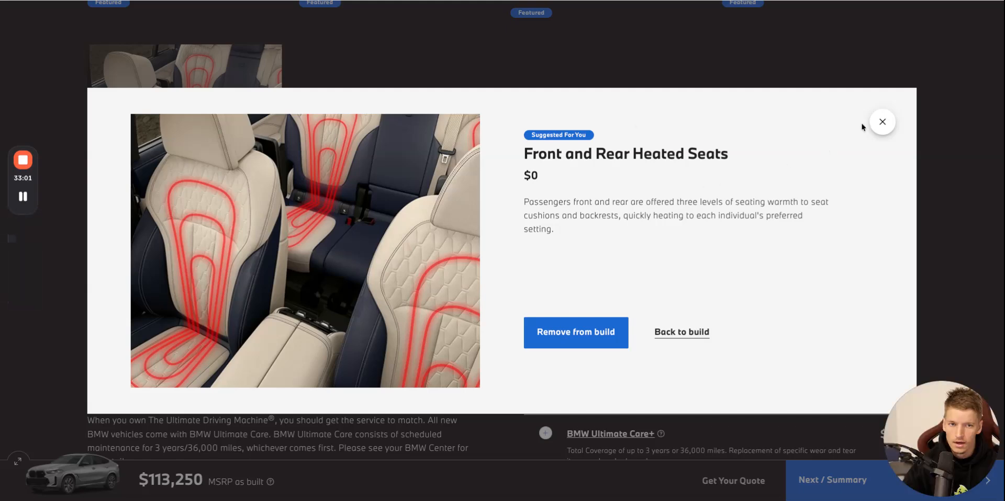
left_click(886, 123)
scroll(708, 139, "up", 10)
scroll(708, 138, "up", 8)
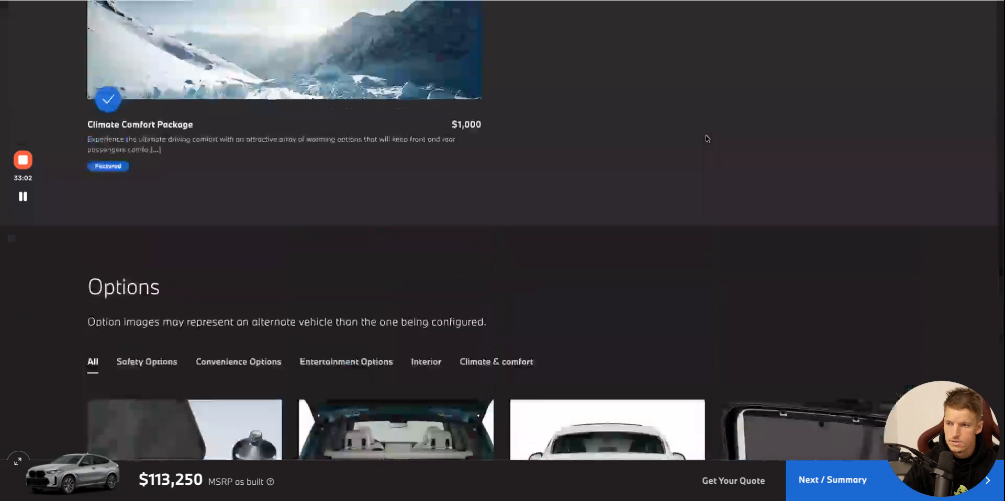
double_click(131, 287)
key("ctrl+Tab")
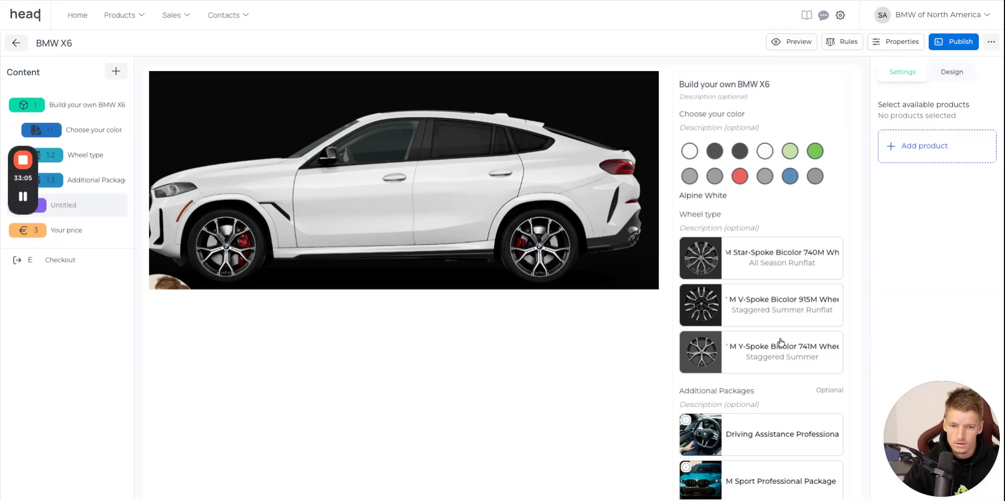
scroll(780, 283, "down", 5)
left_click(740, 320)
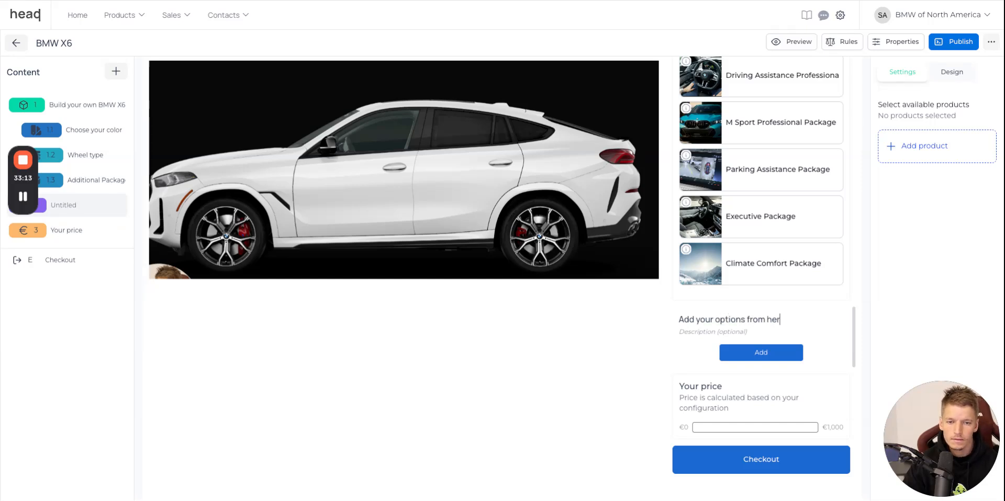
Add Front massaging seats, Space-saver spare, Trailer Hitch and Mobility Kit to the block's available products.
left_click(951, 154)
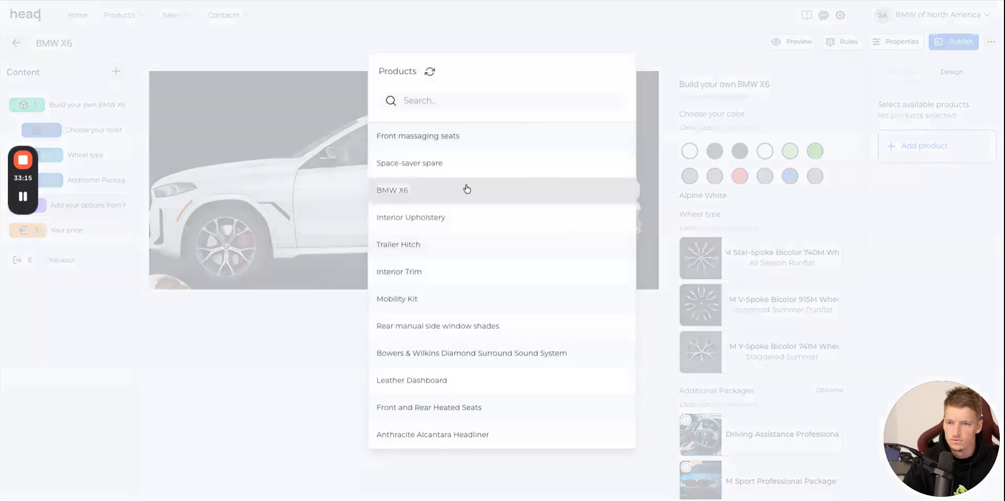
left_click(471, 148)
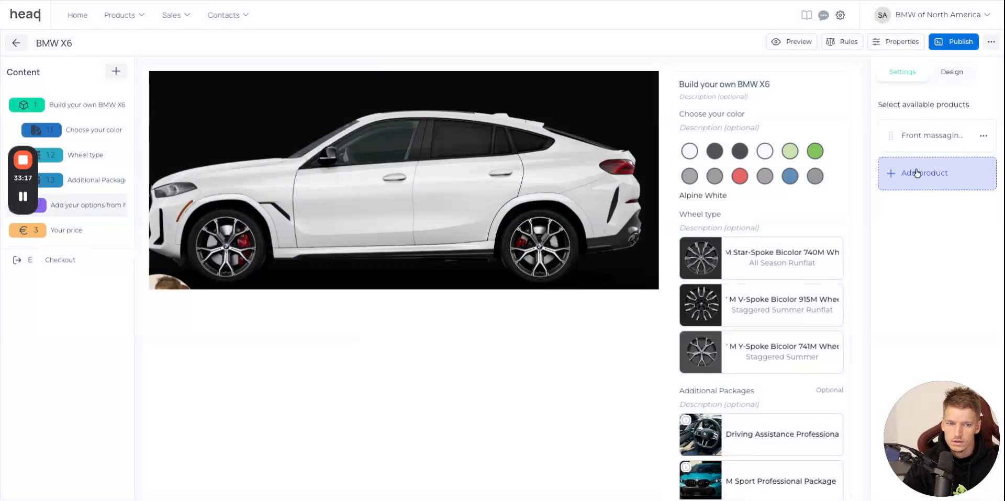
left_click(921, 172)
left_click(493, 169)
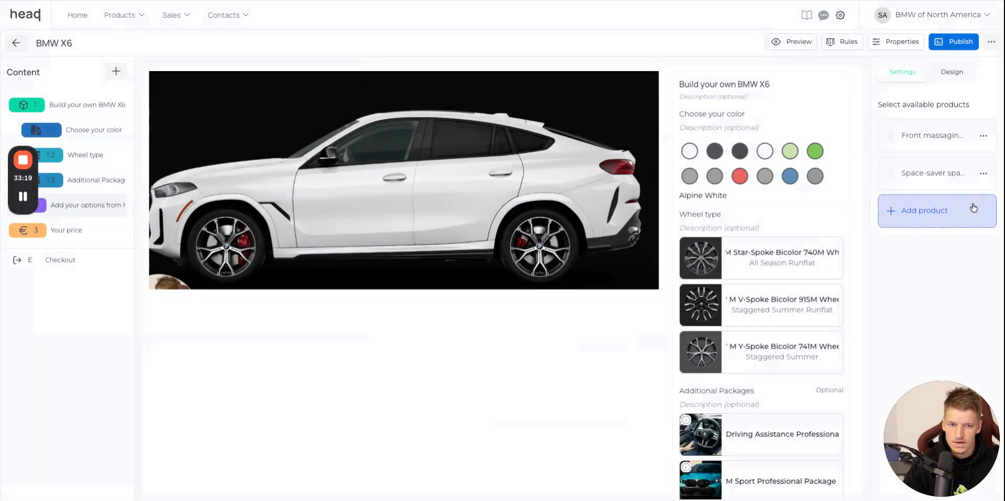
left_click(937, 210)
left_click(475, 256)
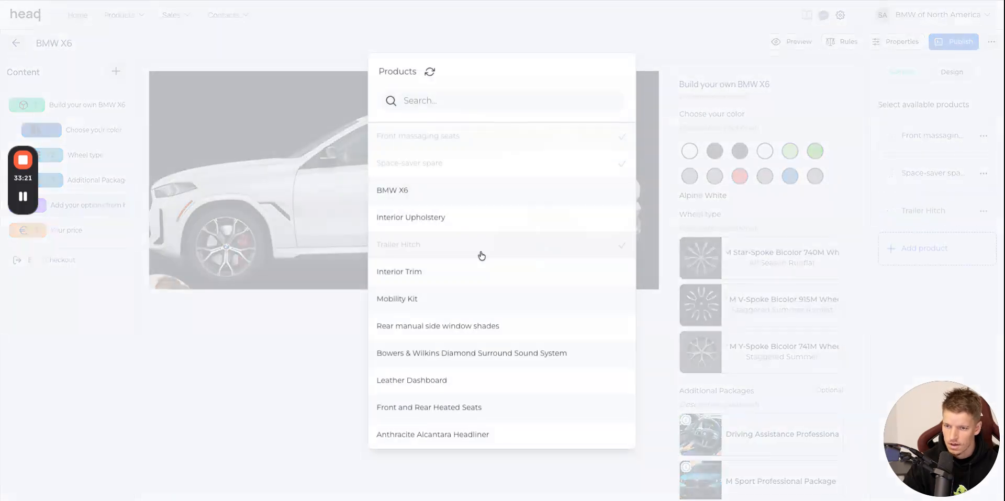
left_click(969, 253)
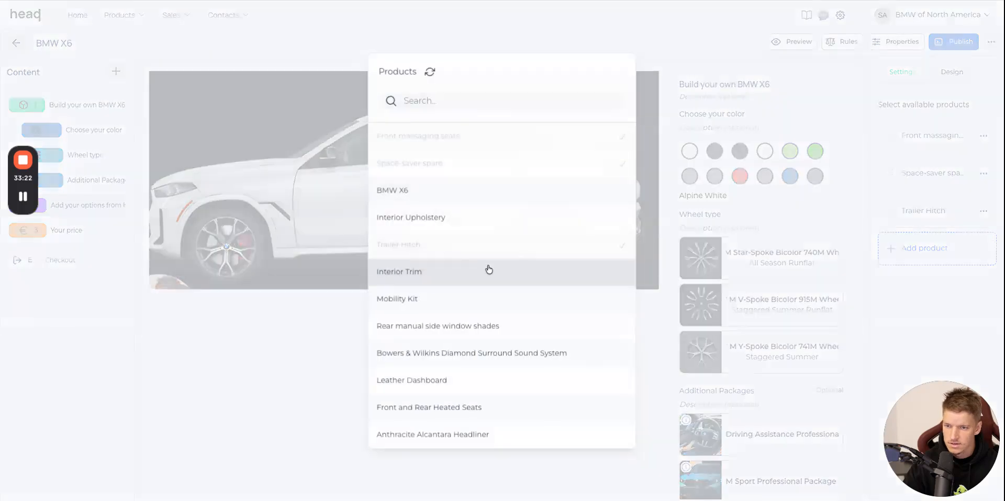
left_click(507, 305)
Add the rear window shades, Bowers & Wilkins sound system, Leather Dashboard, Front and Rear Heated Seats and Anthracite Alcantara Headliner to the available products.
left_click(902, 293)
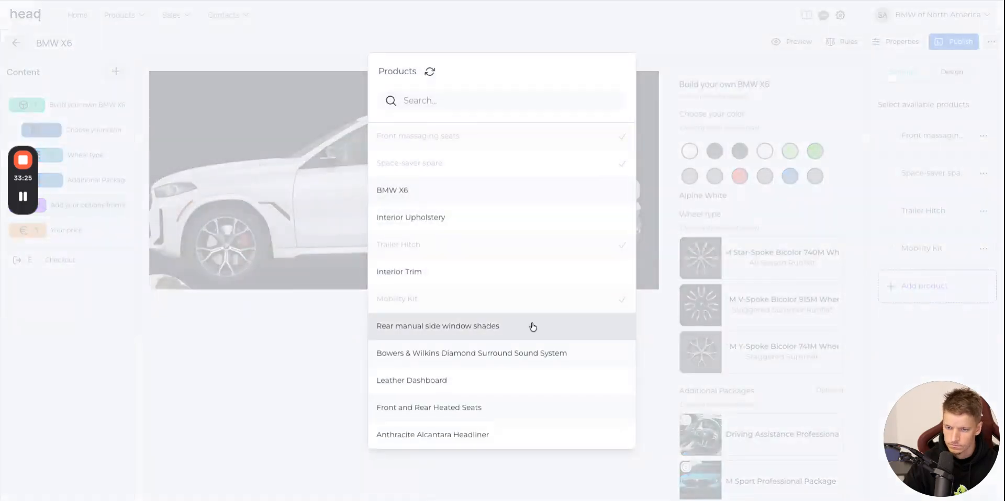
left_click(533, 327)
left_click(968, 325)
left_click(497, 355)
left_click(908, 350)
left_click(460, 380)
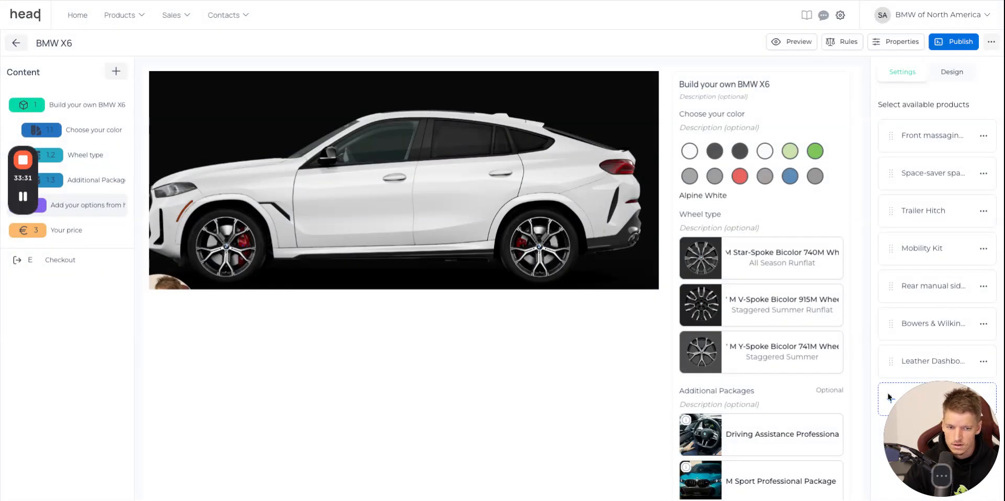
left_click(924, 403)
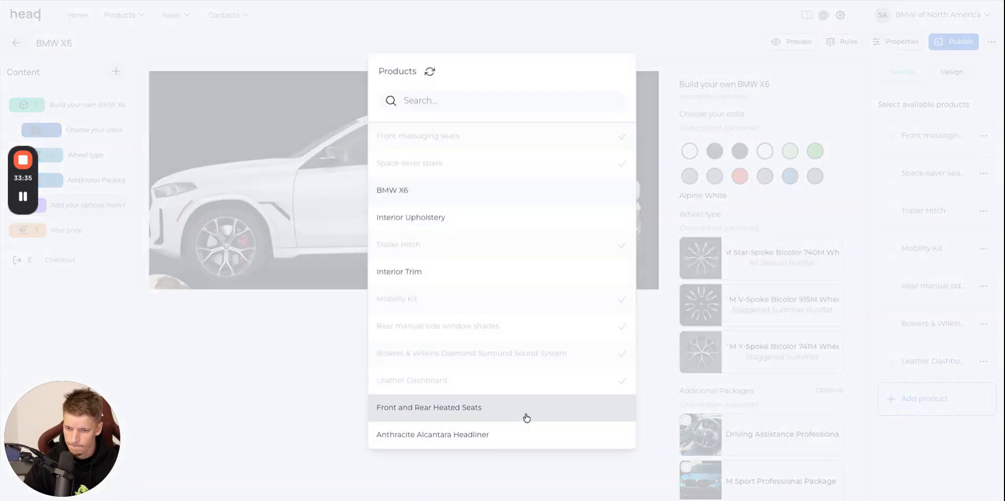
left_click(526, 417)
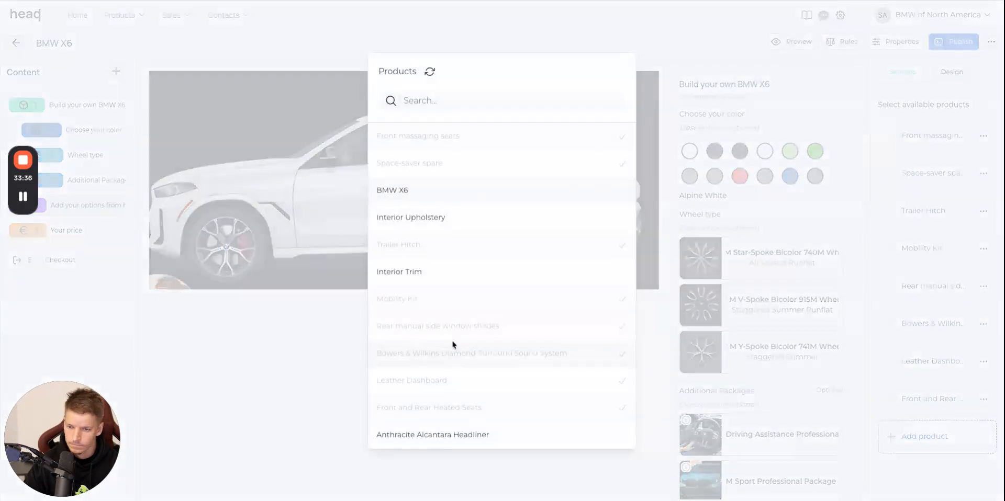
left_click(492, 434)
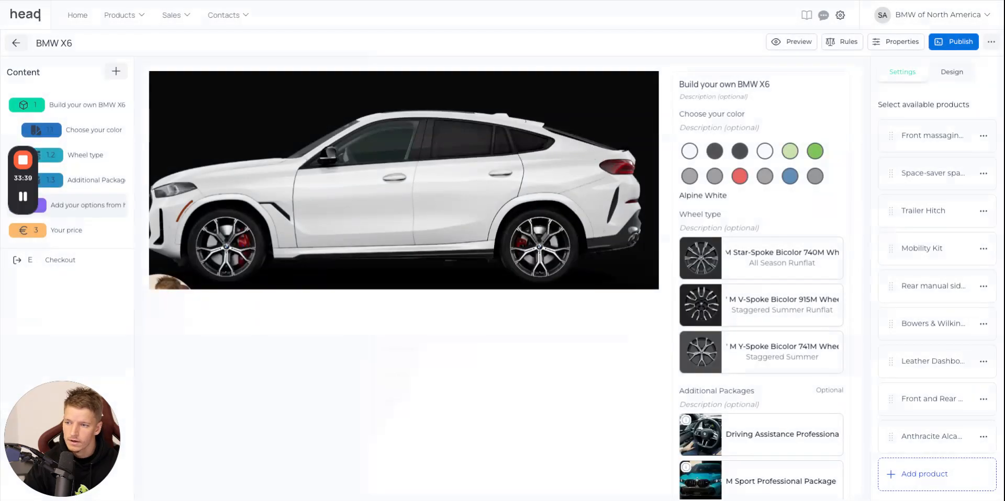
Find the maintenance section below the options on the BMW website and copy its heading, Vehicle Maintenance Programs.
left_click(268, 0)
scroll(453, 166, "down", 16)
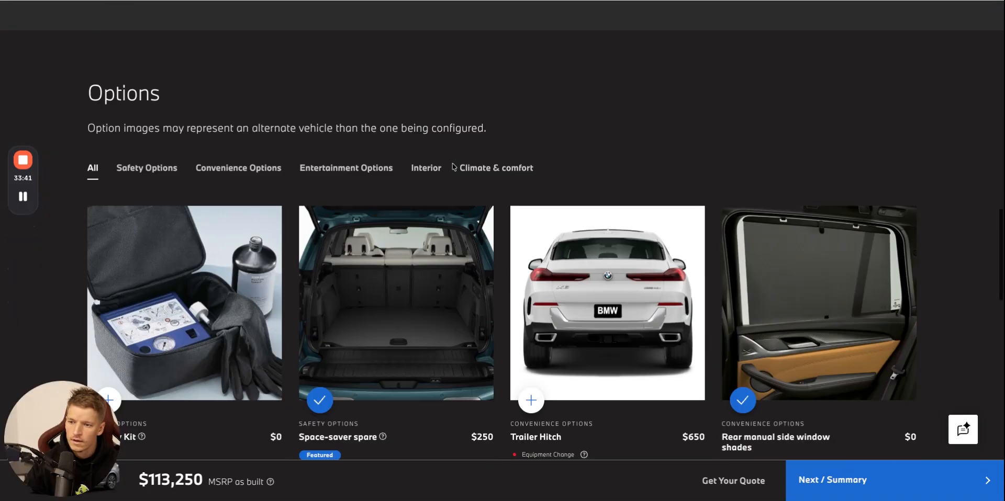
scroll(453, 166, "down", 5)
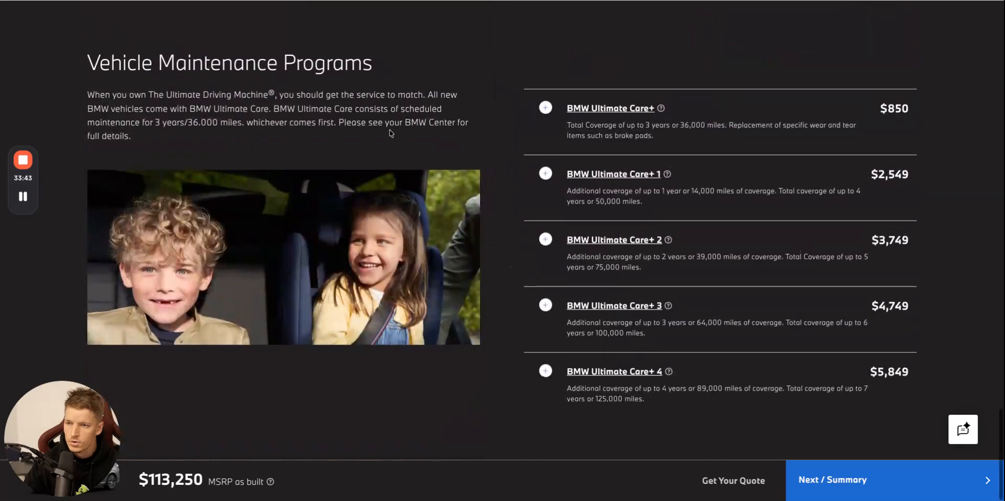
triple_click(285, 79)
key("ctrl+c")
scroll(285, 80, "up", 1)
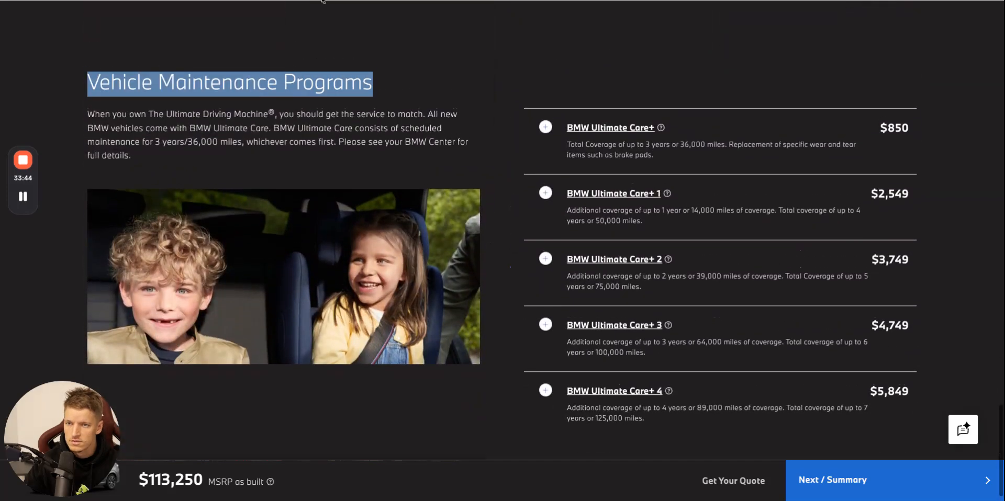
Add a single option to the BMW X6 CPQ and paste Vehicle Maintenance Programs as its option display name.
left_click(323, 0)
left_click(116, 72)
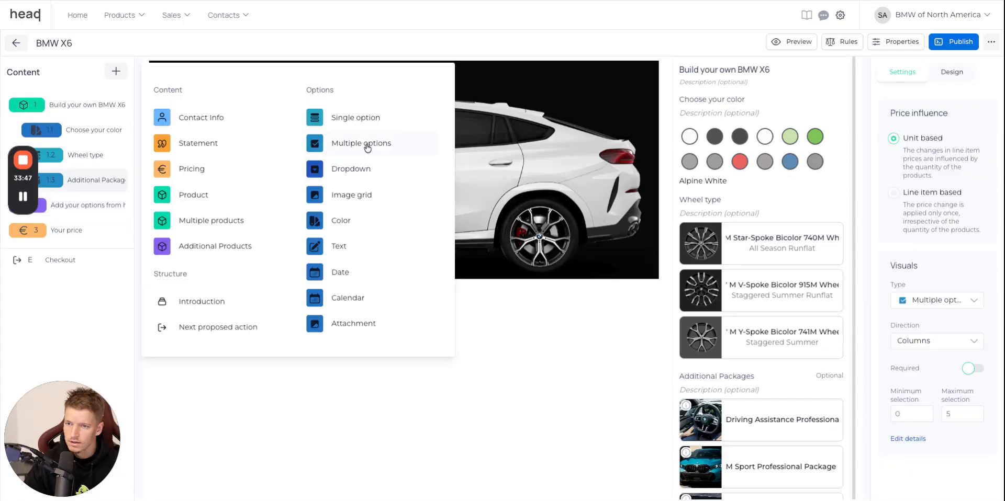
left_click(356, 118)
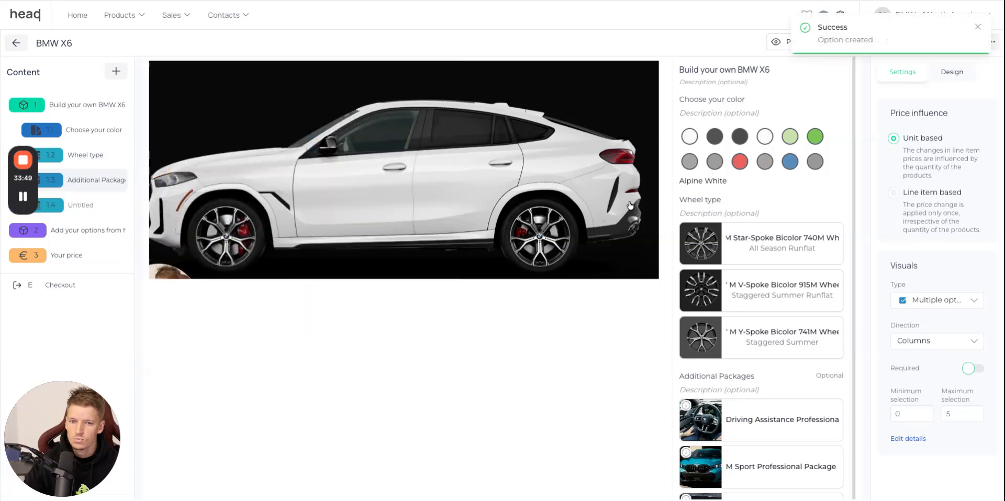
scroll(791, 251, "up", 1)
scroll(792, 249, "down", 6)
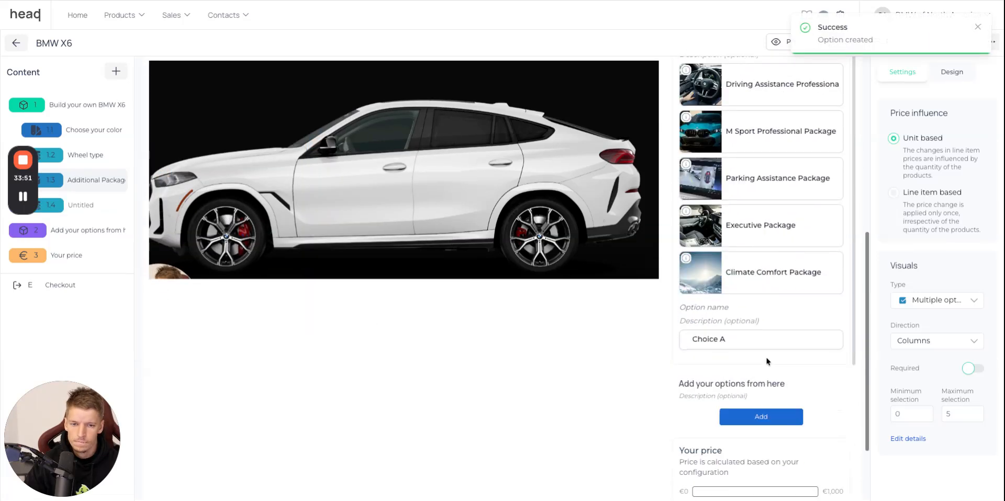
left_click(768, 366)
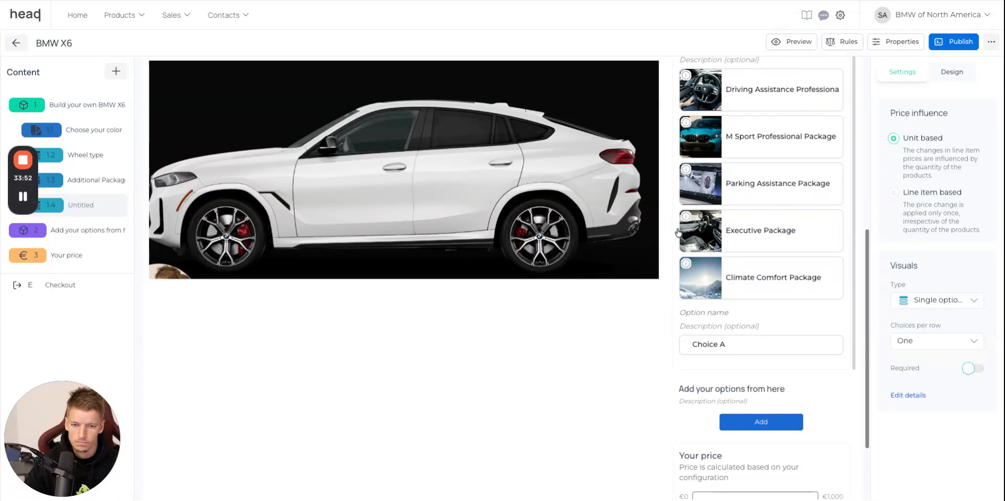
left_click(791, 349)
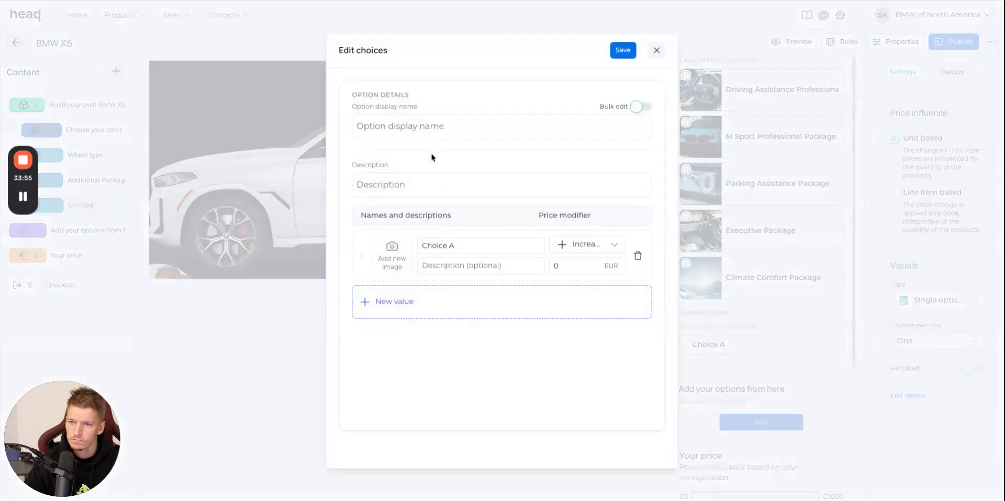
key("ctrl+v")
Copy the title BMW Ultimate Care+ from the BMW website and paste it as the first choice's name in HeadQ.
left_click(360, 1)
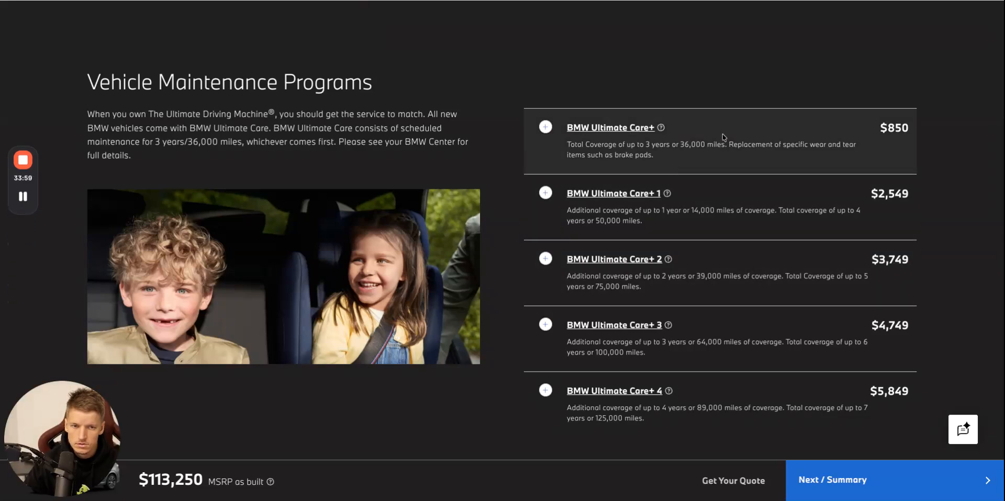
left_click(632, 133)
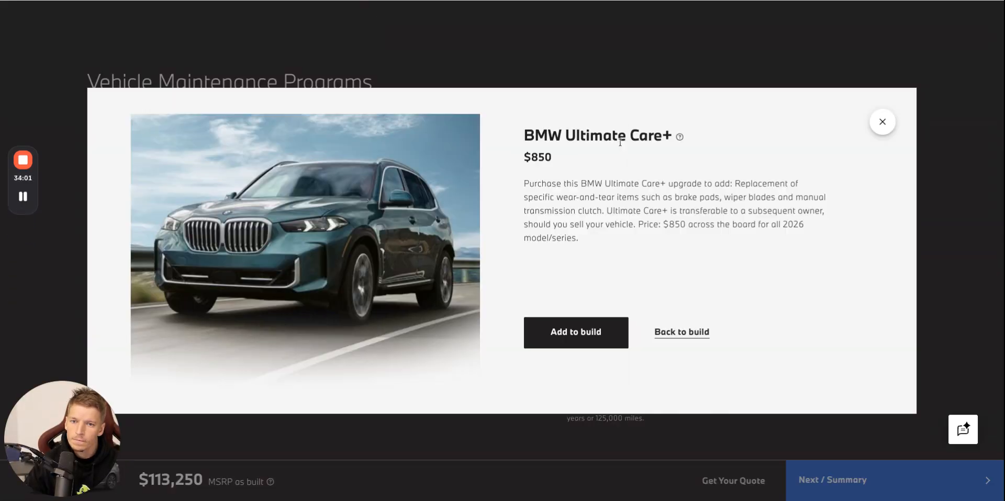
triple_click(620, 142)
key("ctrl+c")
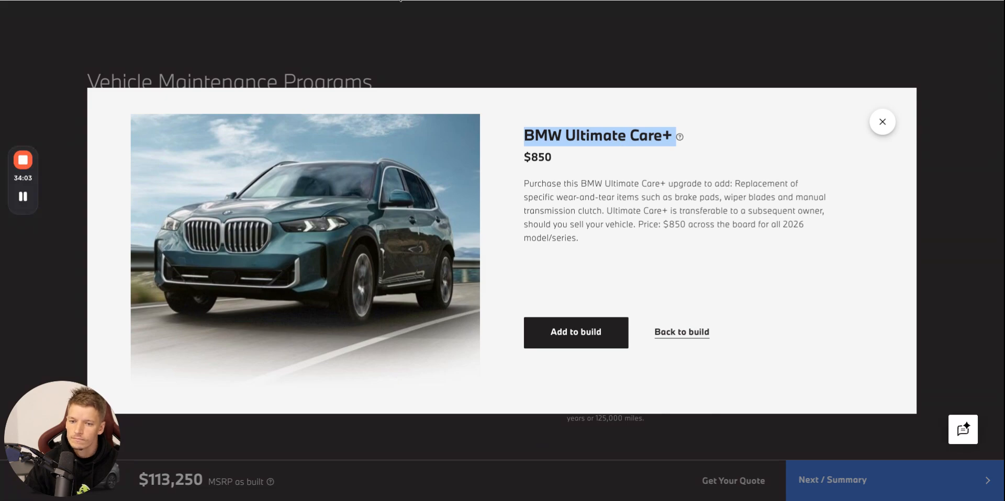
left_click(401, 1)
triple_click(470, 246)
key("ctrl+v")
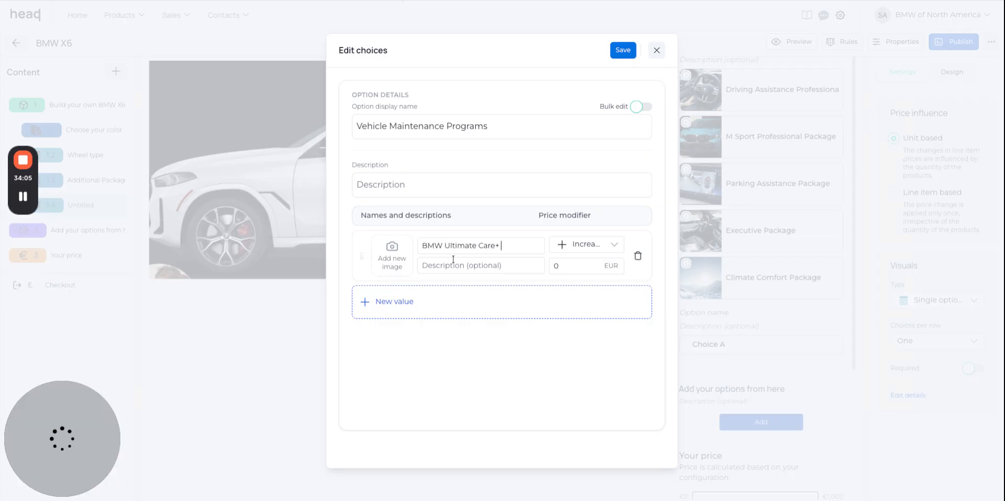
Set the BMW Ultimate Care+ price increase to 850 EUR and add the program's car picture from the BMW website as its image.
left_click(359, 0)
double_click(651, 209)
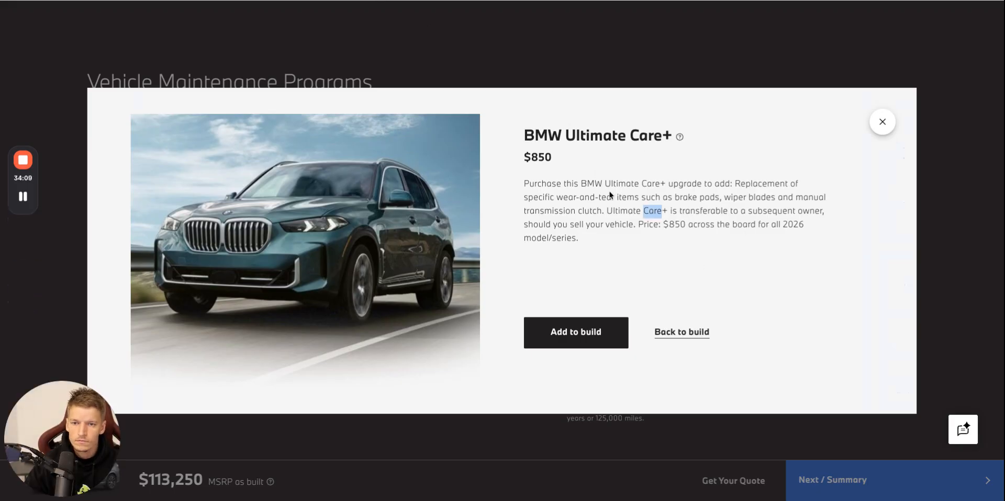
left_click(350, 1)
double_click(586, 265)
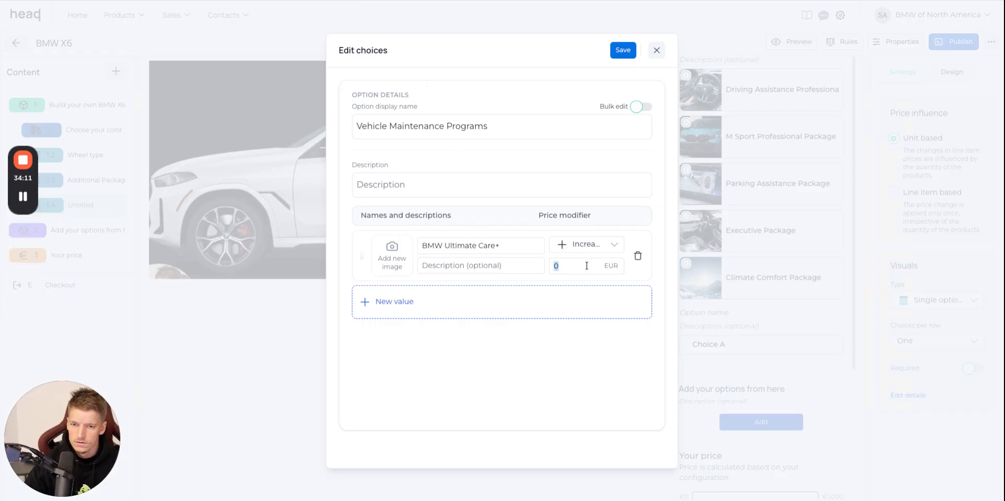
type("85")
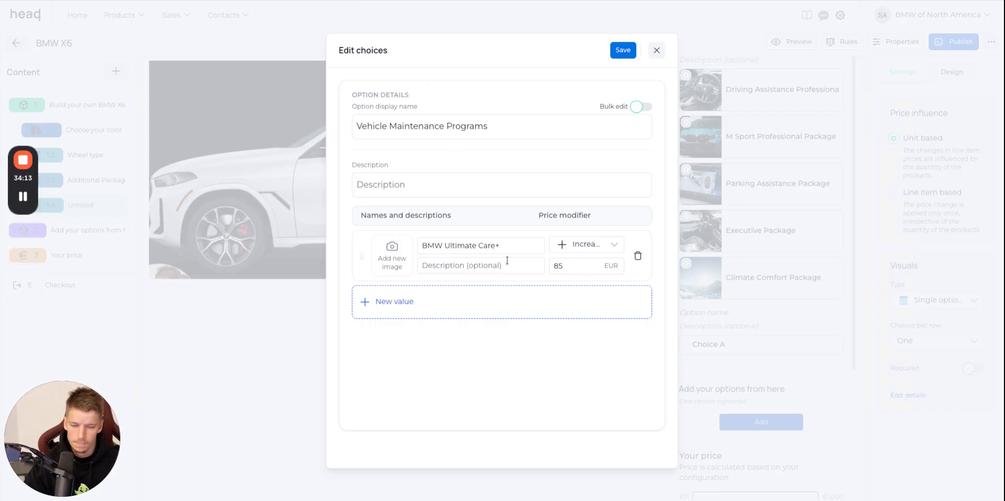
left_click(298, 2)
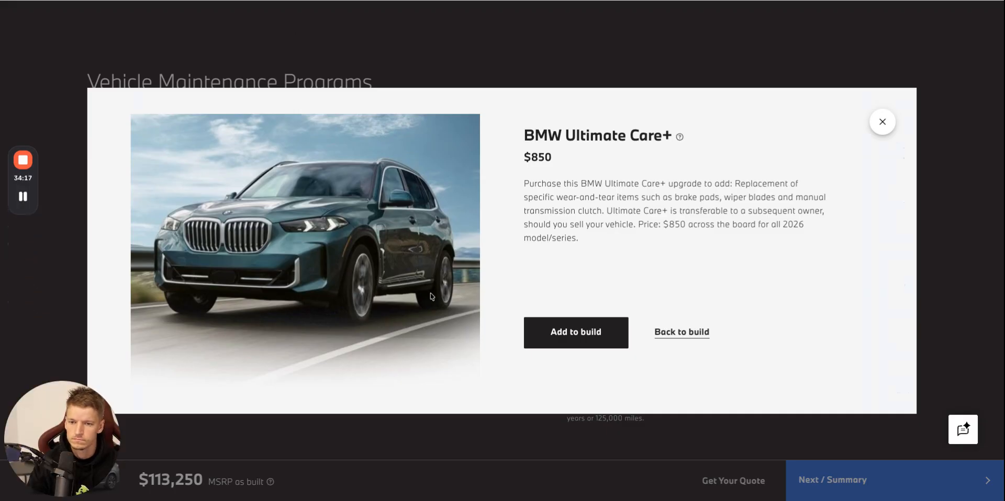
left_click_drag(350, 2, 392, 255)
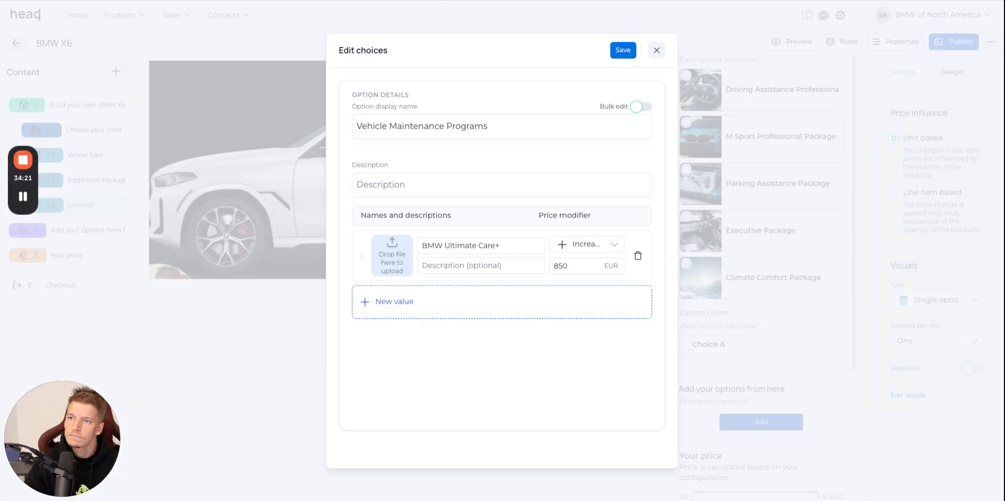
Add a second choice named BMW Ultimate Care+ 1, copied from the BMW website, with a price increase of 2549 EUR.
left_click(298, 2)
key("Escape")
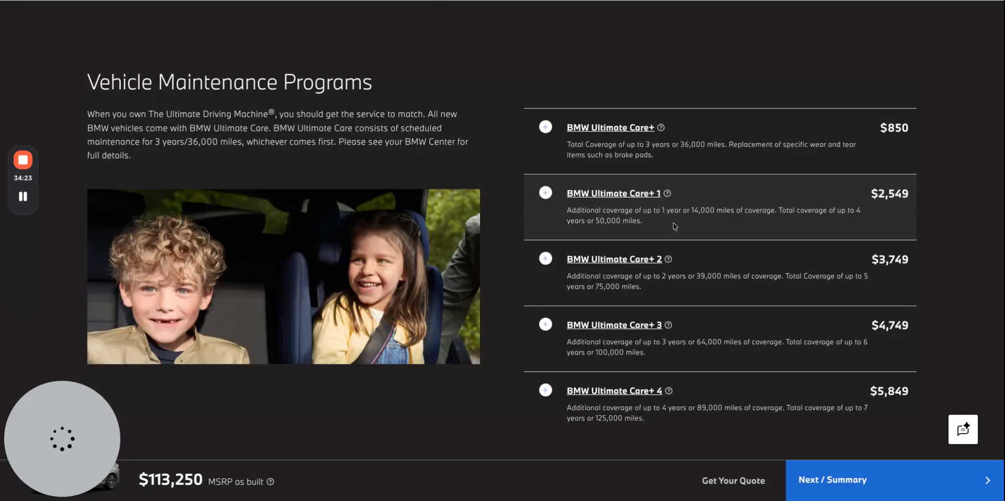
left_click(611, 195)
triple_click(649, 137)
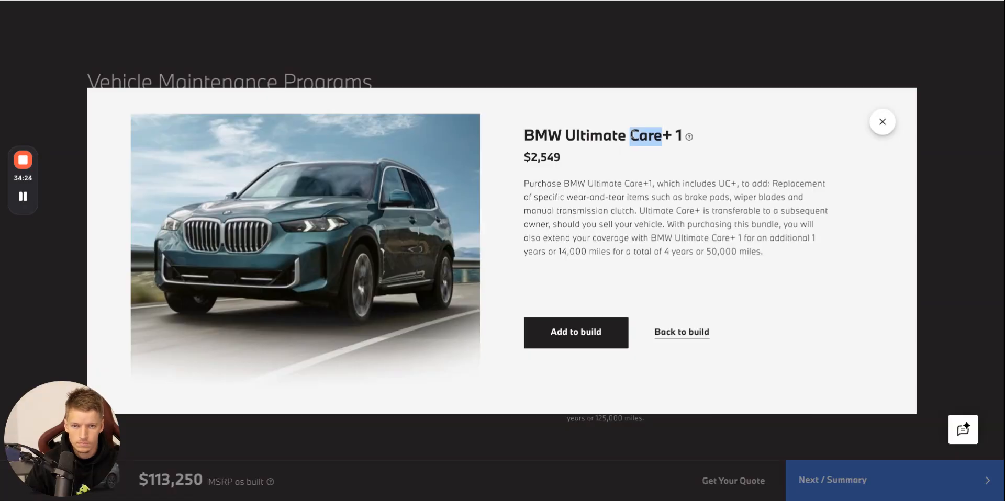
key("ctrl+c")
left_click(544, 2)
left_click(478, 300)
key("ctrl+v")
left_click(513, 362)
left_click(412, 1)
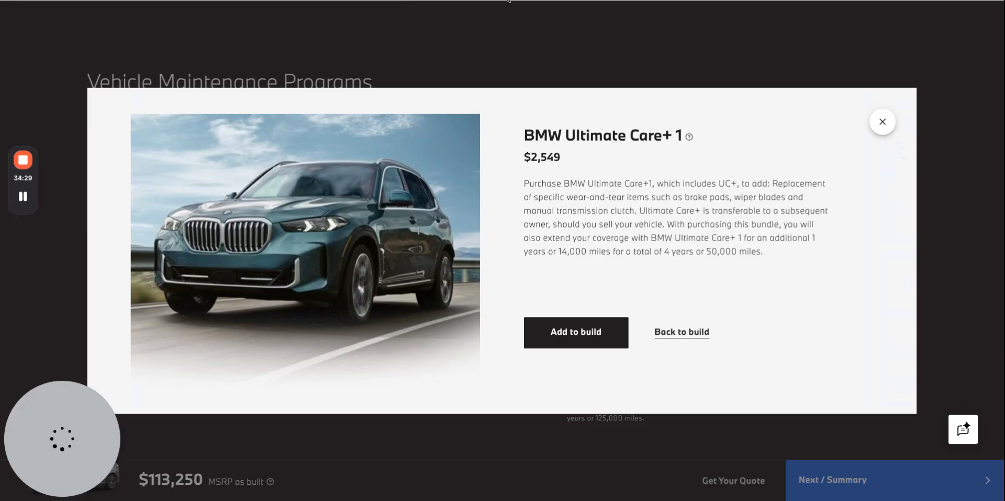
left_click(458, 1)
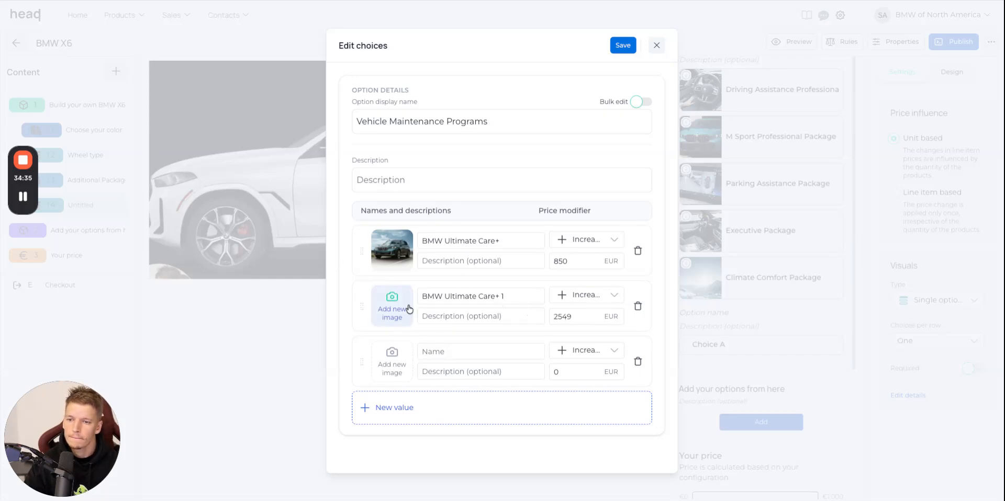
Assign the media library image cosySec (16).jpeg to the BMW Ultimate Care+ 1 choice.
left_click(392, 307)
left_click(942, 437)
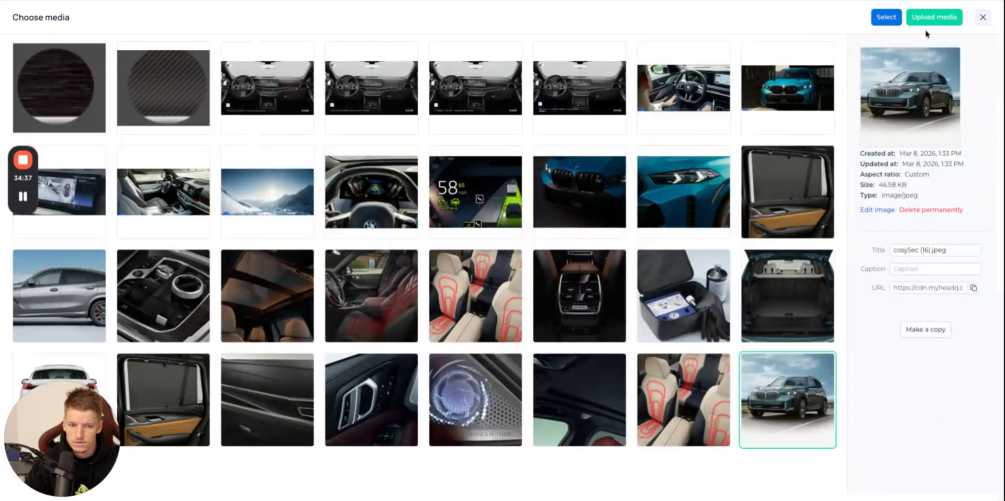
left_click(884, 17)
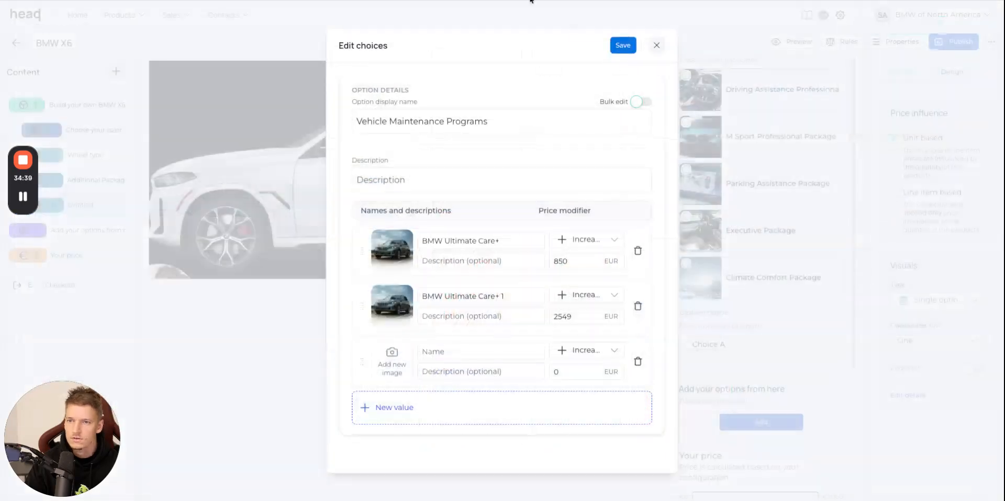
Fill the third choice with the name BMW Ultimate Care+ 2 from the BMW website and a price increase of 3749 EUR.
left_click(531, 1)
left_click(881, 125)
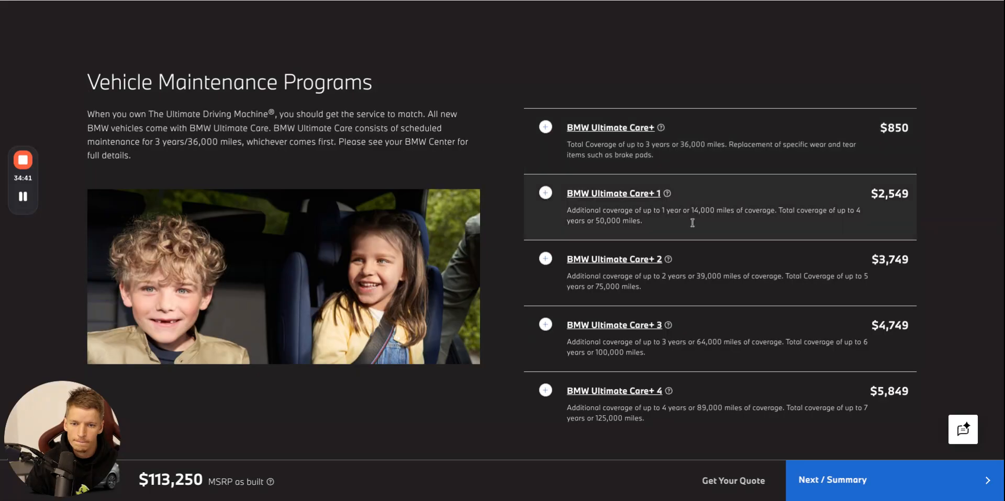
left_click(606, 260)
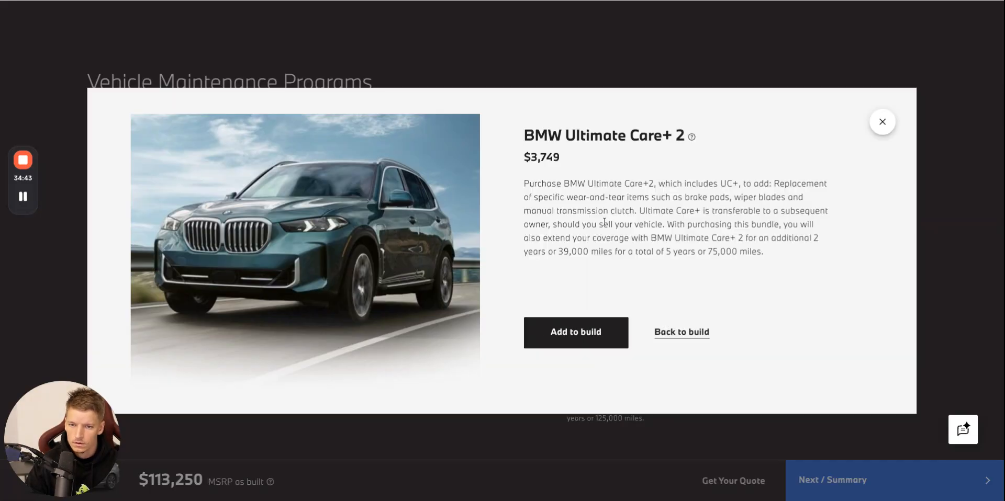
triple_click(594, 130)
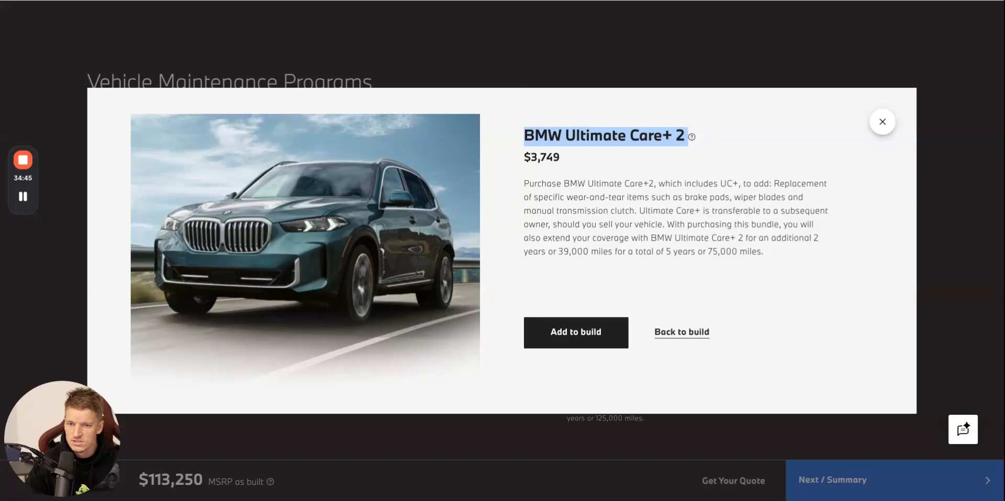
key("alt+Tab")
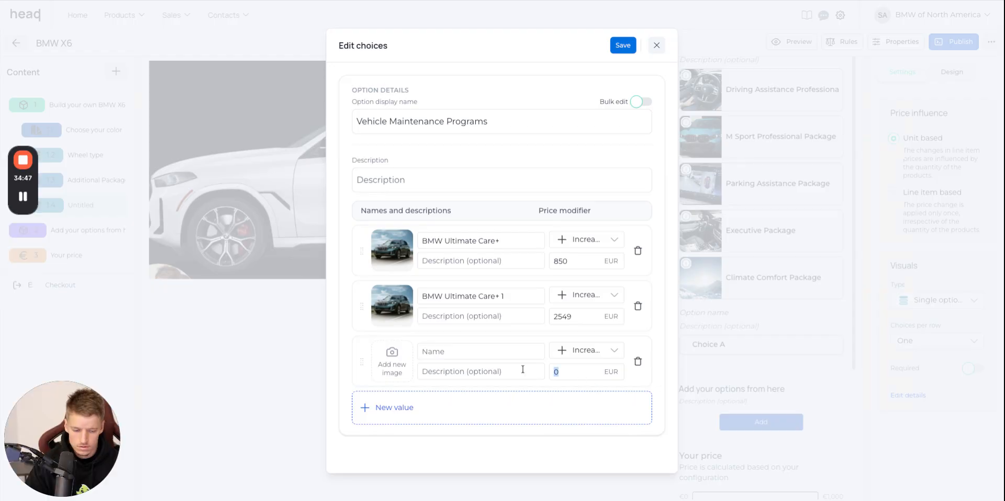
left_click(460, 359)
key("ctrl+v")
key("alt+Tab")
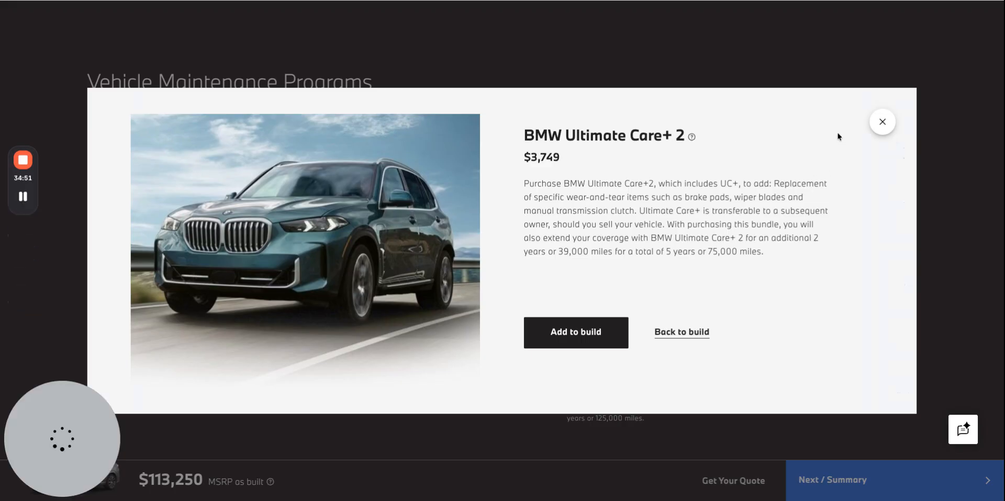
Fill the fourth choice with the name BMW Ultimate Care+ 3 from the BMW website and a price increase of 4749 EUR.
left_click(682, 333)
left_click(643, 329)
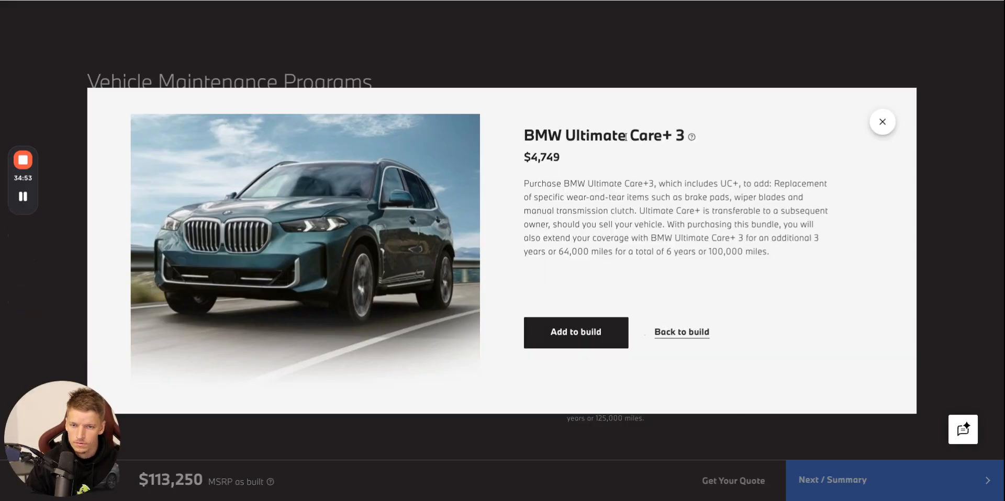
triple_click(599, 137)
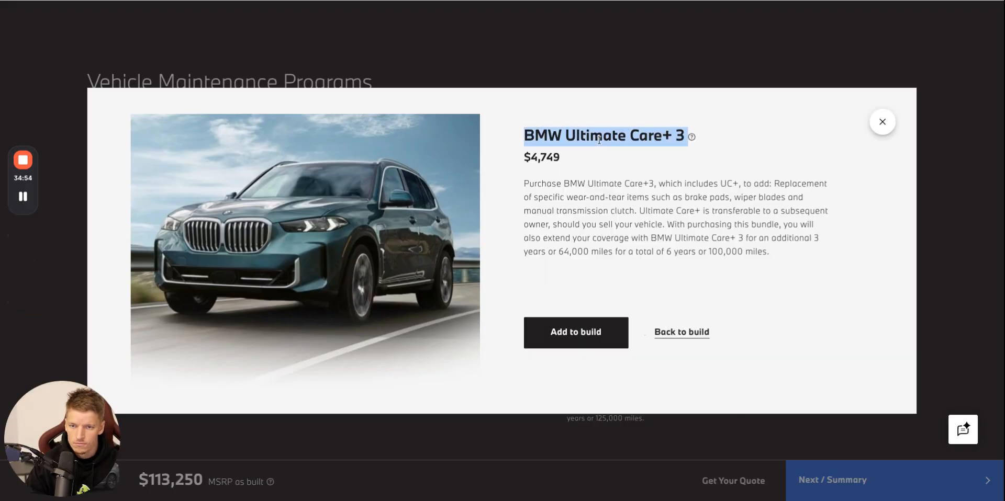
left_click(480, 1)
left_click(566, 408)
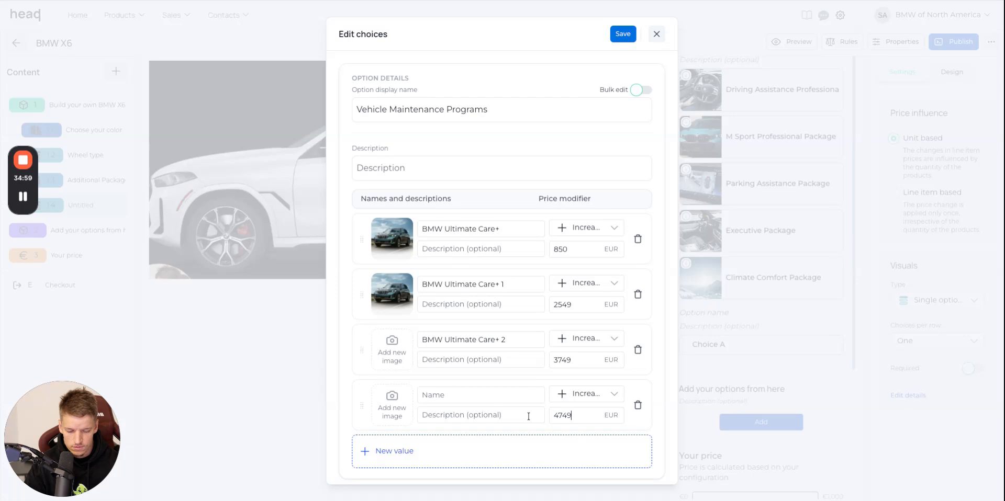
left_click(471, 393)
key("ctrl+v")
Add a fifth choice named BMW Ultimate Care+ 4, copied from the BMW website, with a price increase of 5849 EUR.
left_click(498, 463)
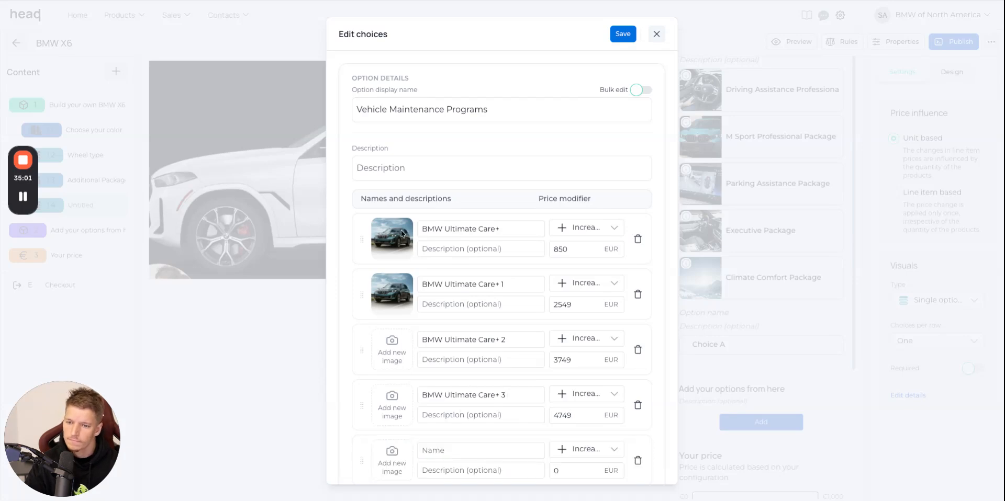
left_click(549, 1)
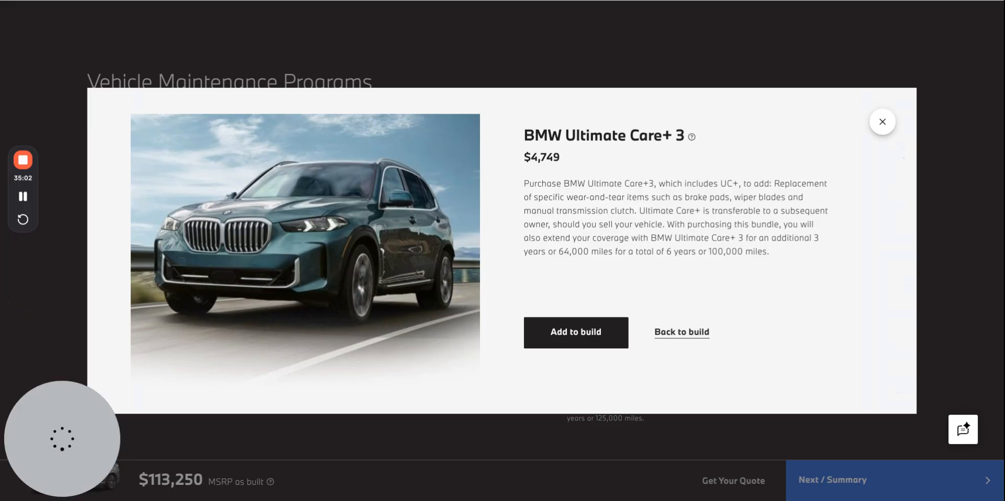
left_click(878, 125)
scroll(821, 321, "down", 1)
left_click(604, 379)
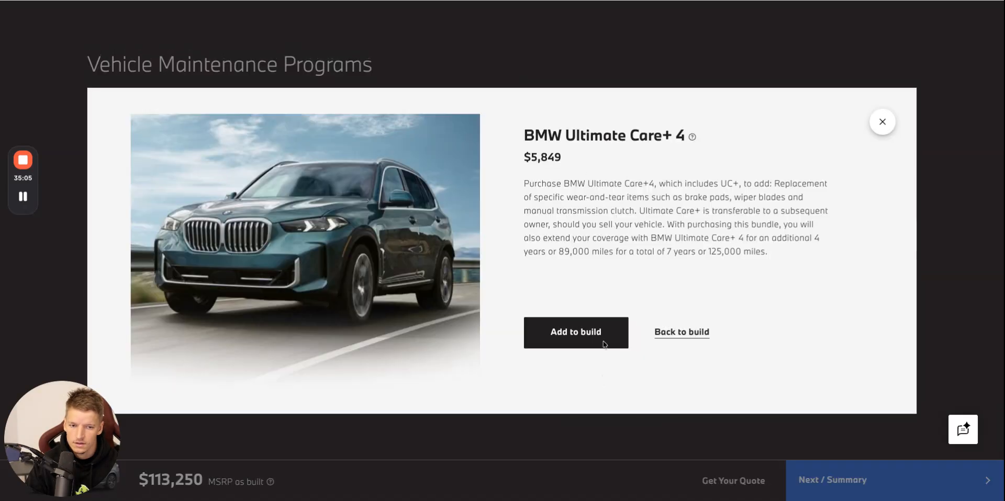
triple_click(605, 134)
key("ctrl+c")
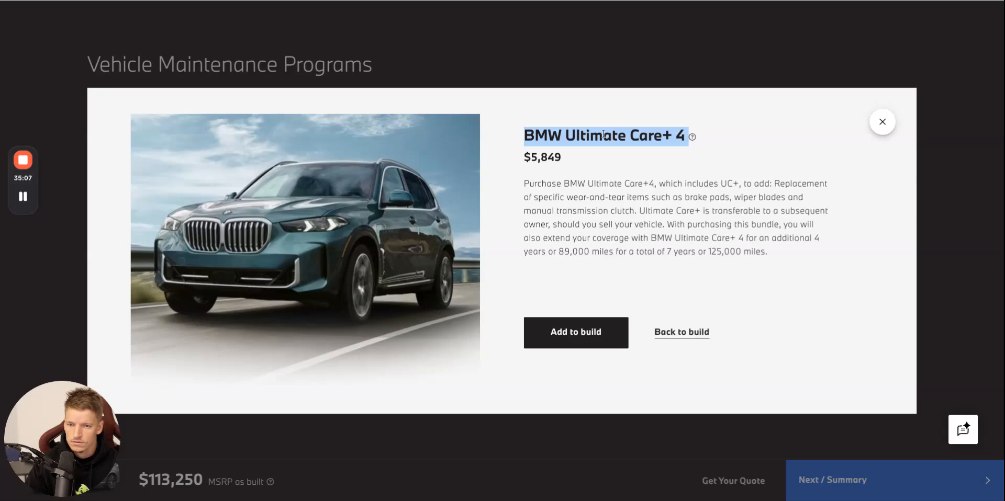
left_click(471, 1)
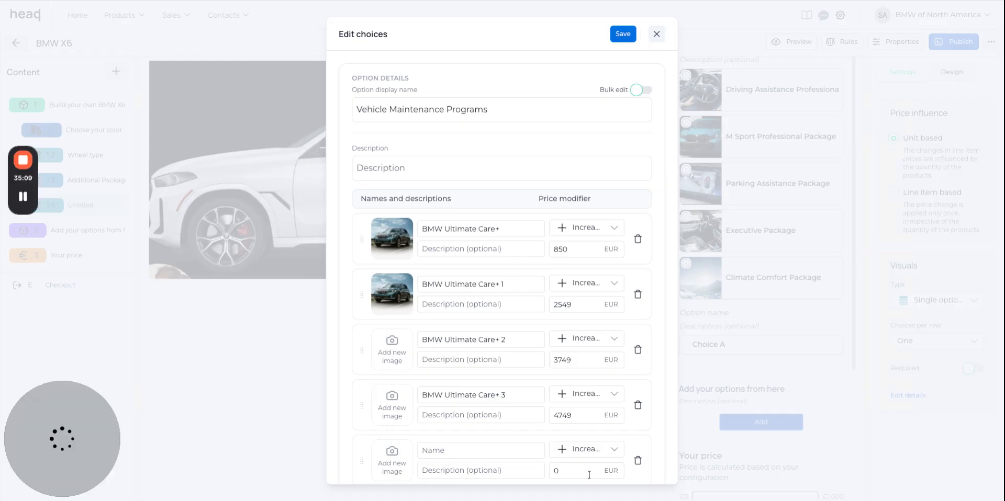
scroll(589, 475, "down", 2)
double_click(578, 381)
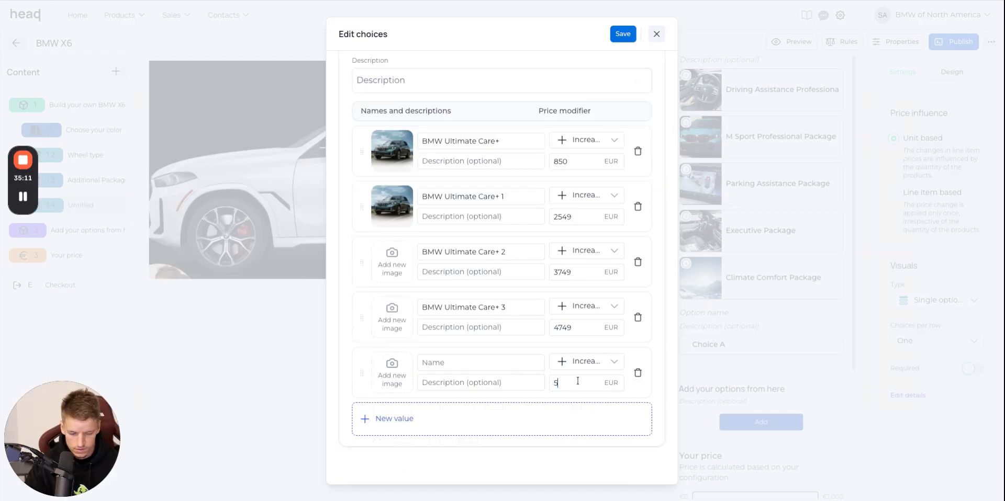
left_click(482, 362)
key("ctrl+v")
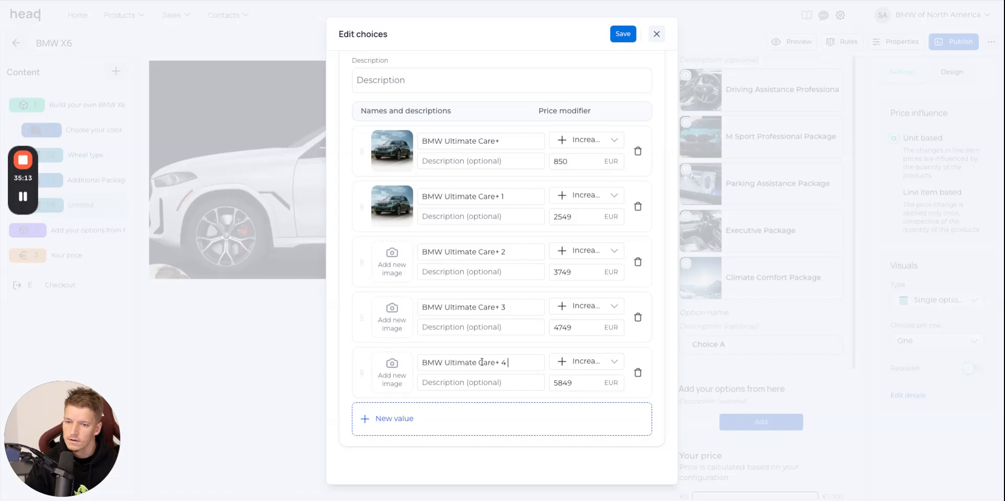
Assign the media library image cosySec (16).jpeg to the BMW Ultimate Care+ 2, 3 and 4 choices.
left_click(392, 261)
scroll(677, 326, "down", 5)
left_click(931, 381)
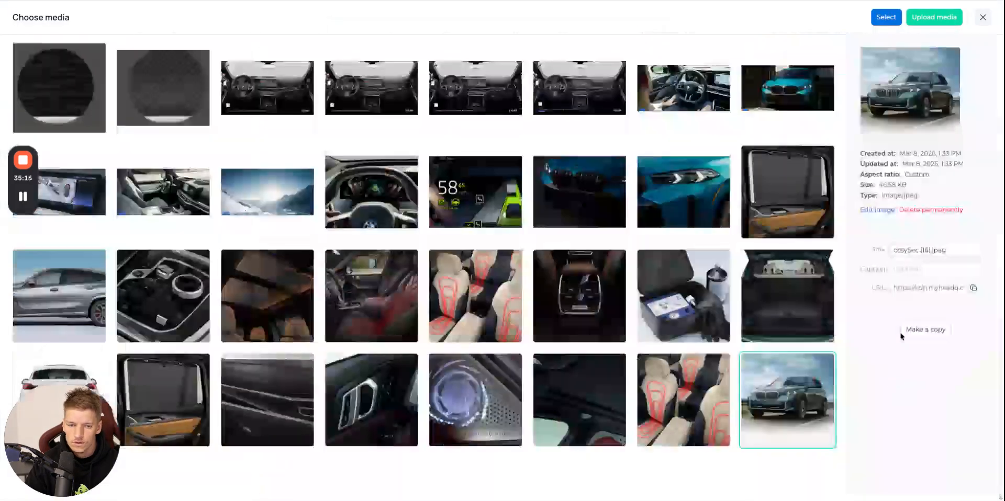
left_click(883, 18)
left_click(392, 320)
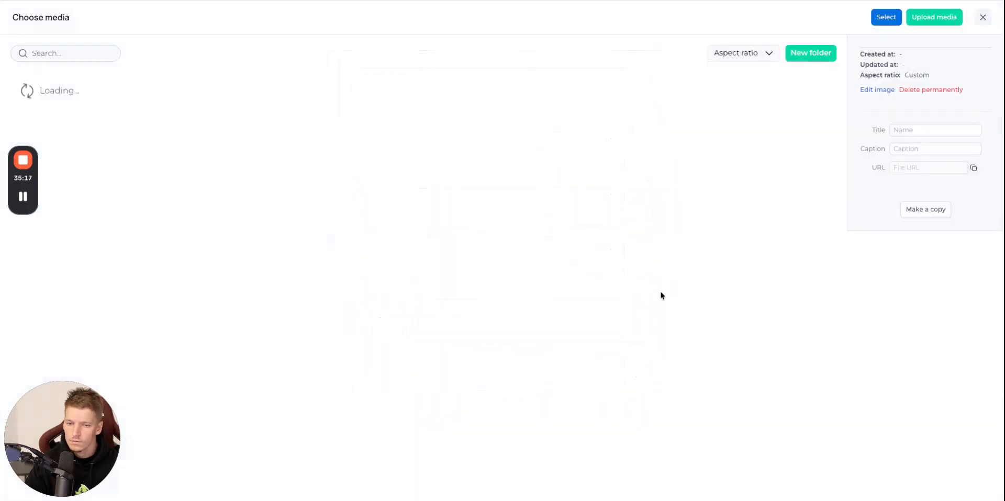
scroll(932, 392, "down", 5)
left_click(932, 392)
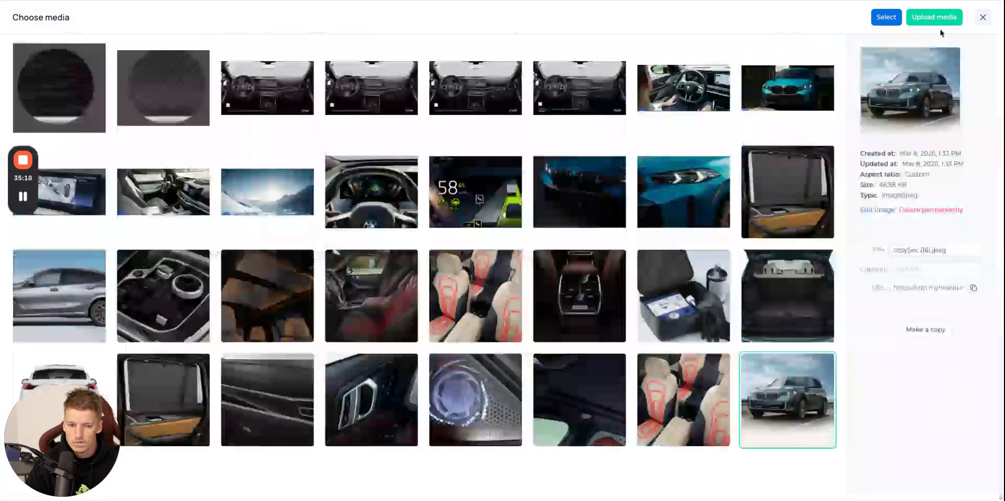
left_click(885, 17)
left_click(392, 378)
scroll(785, 341, "down", 5)
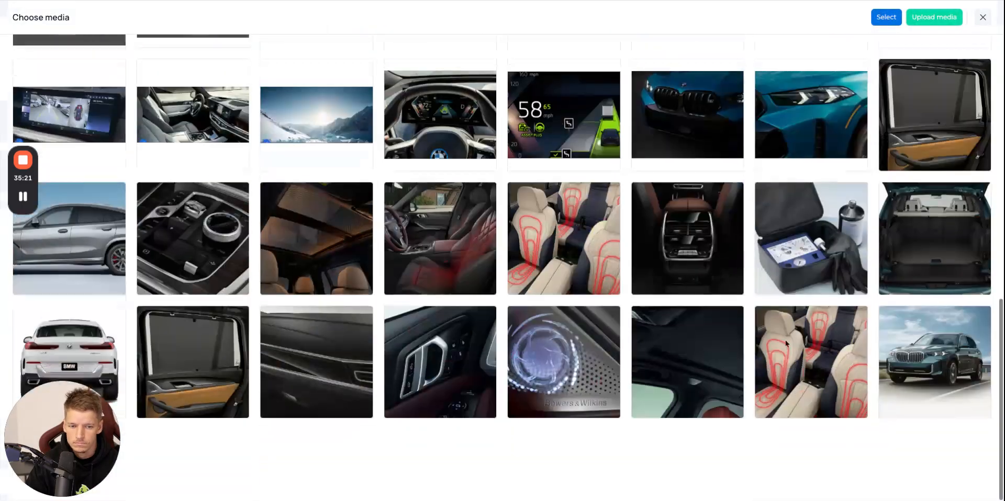
left_click(899, 401)
left_click(890, 18)
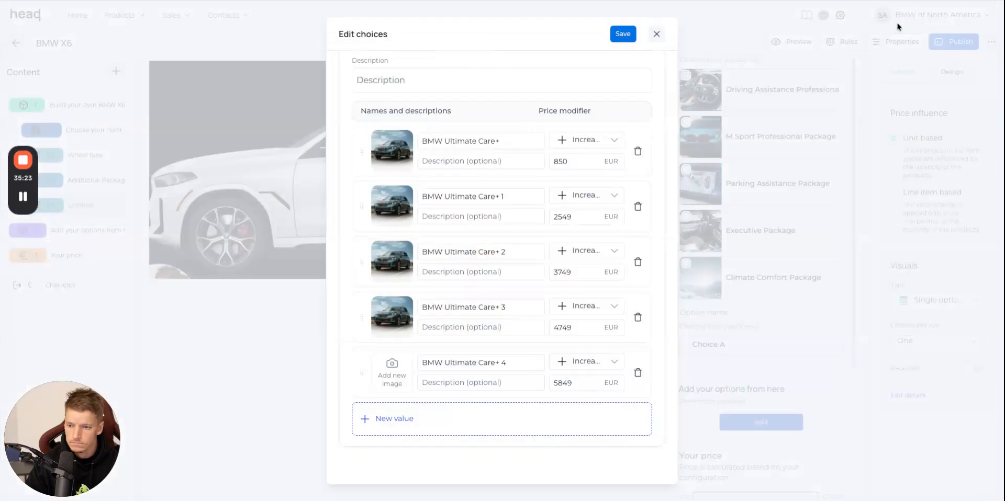
Save the choices, then enable details for the BMW Ultimate Care+ choice with the library image cosySec (16).jpeg.
left_click(622, 34)
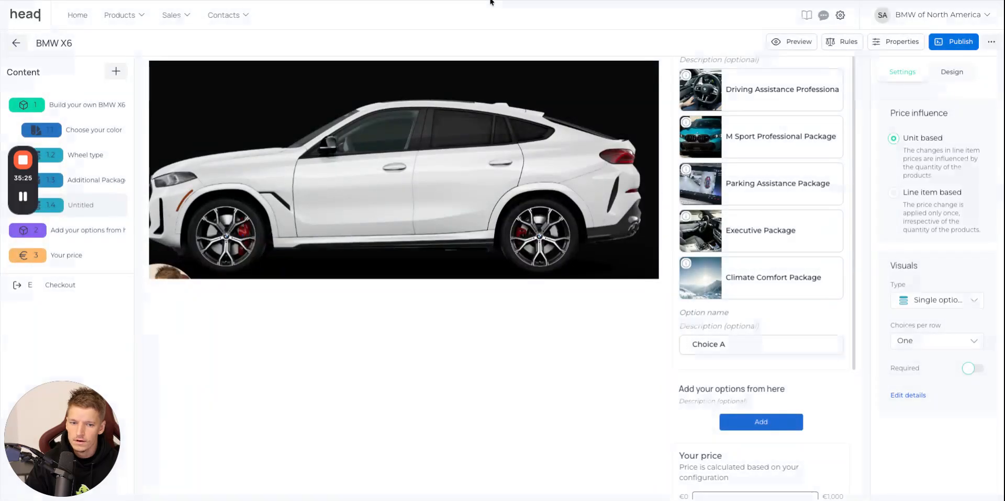
left_click(908, 395)
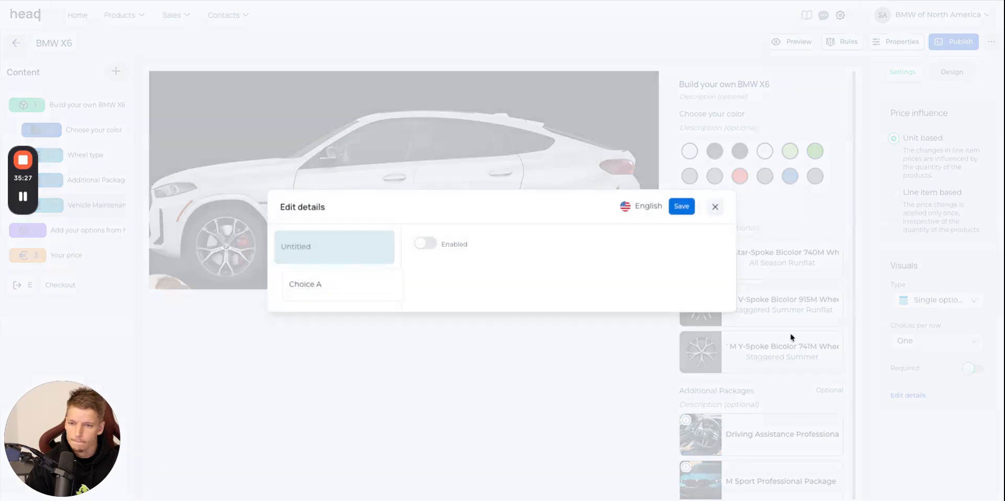
left_click(334, 222)
left_click(424, 168)
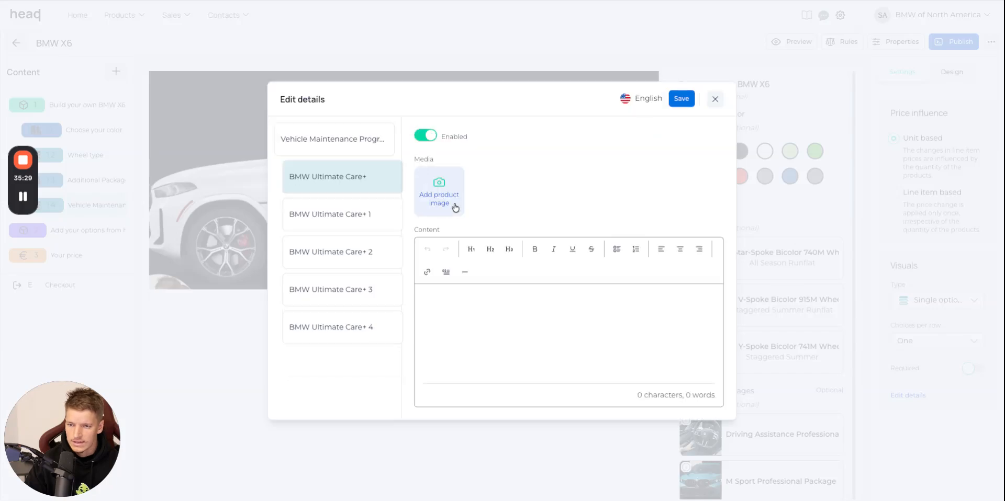
left_click(454, 205)
scroll(552, 244, "down", 10)
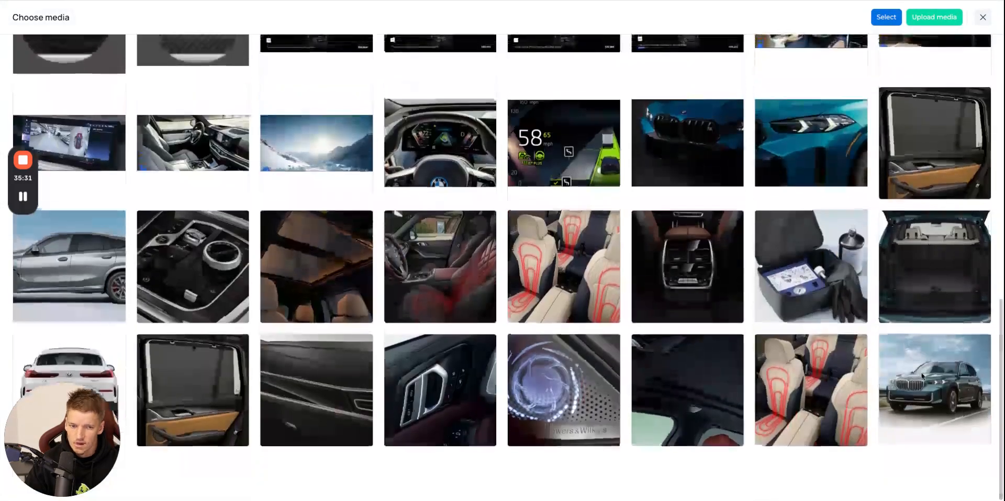
left_click(931, 431)
left_click(883, 19)
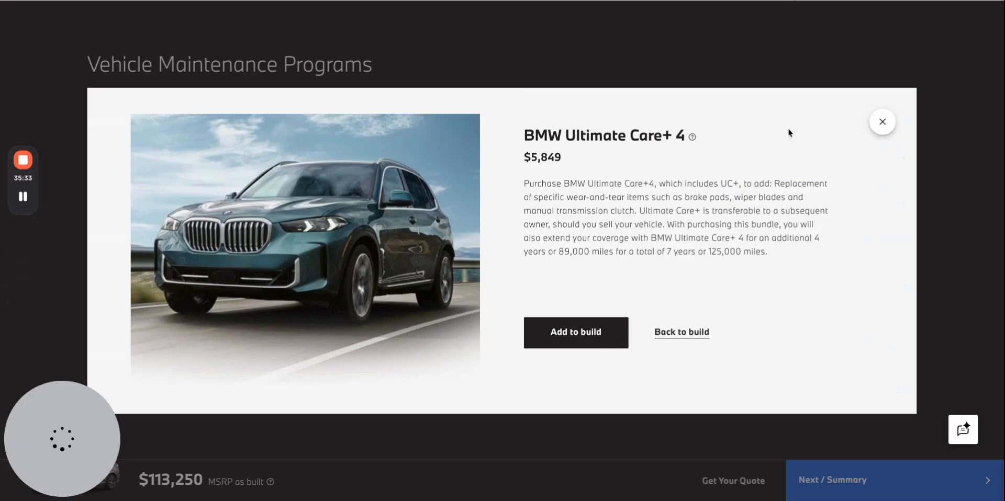
Copy the BMW Ultimate Care+ description from the BMW website into that choice's details content.
left_click(882, 122)
left_click(619, 110)
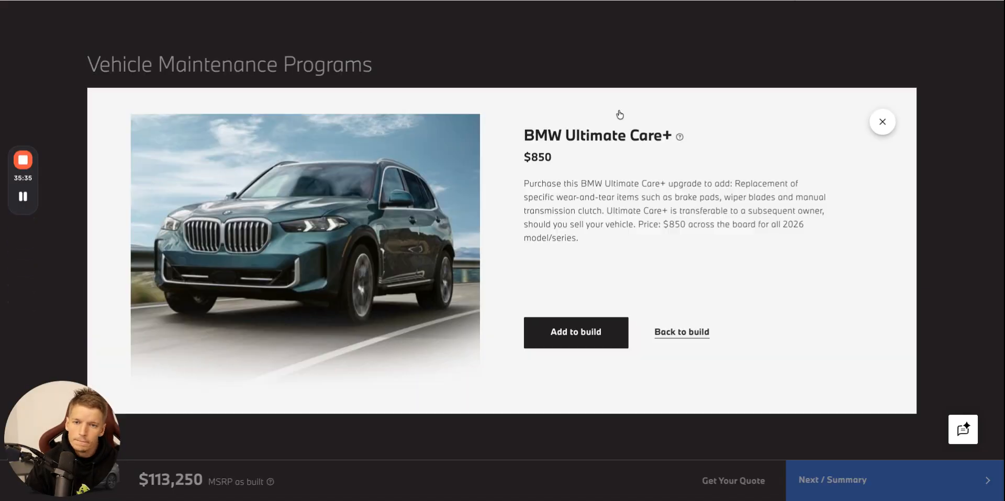
triple_click(627, 194)
key("alt+Tab")
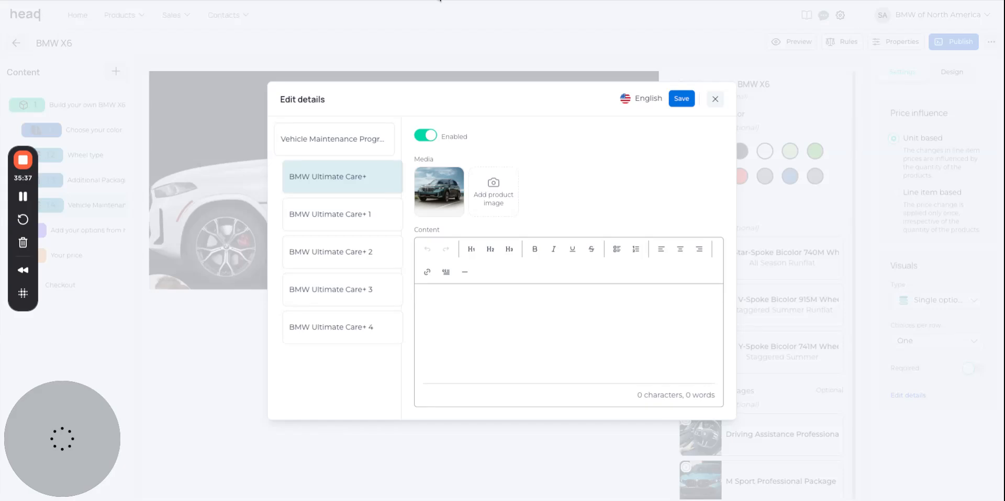
key("ctrl+v")
Enable details for the BMW Ultimate Care+ 1 choice and add the library image cosySec (16).jpeg.
left_click(345, 215)
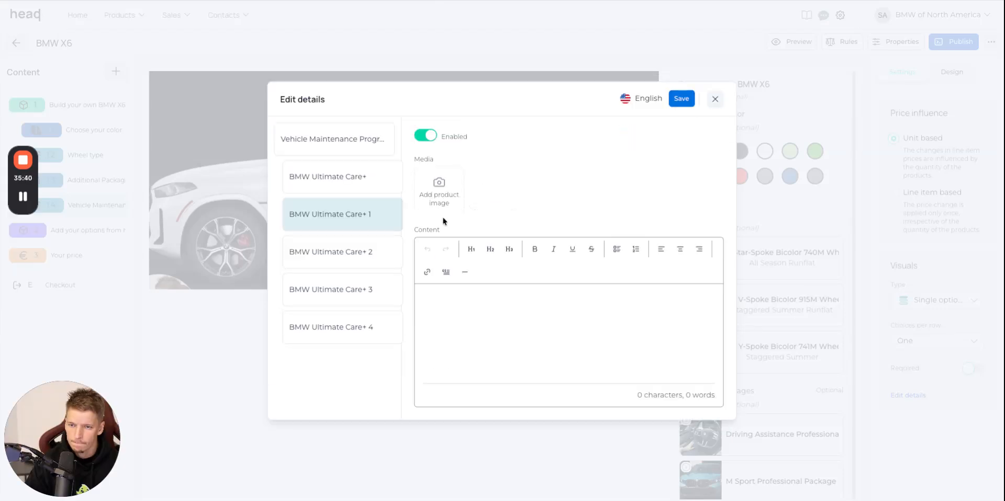
left_click(440, 191)
scroll(554, 249, "down", 10)
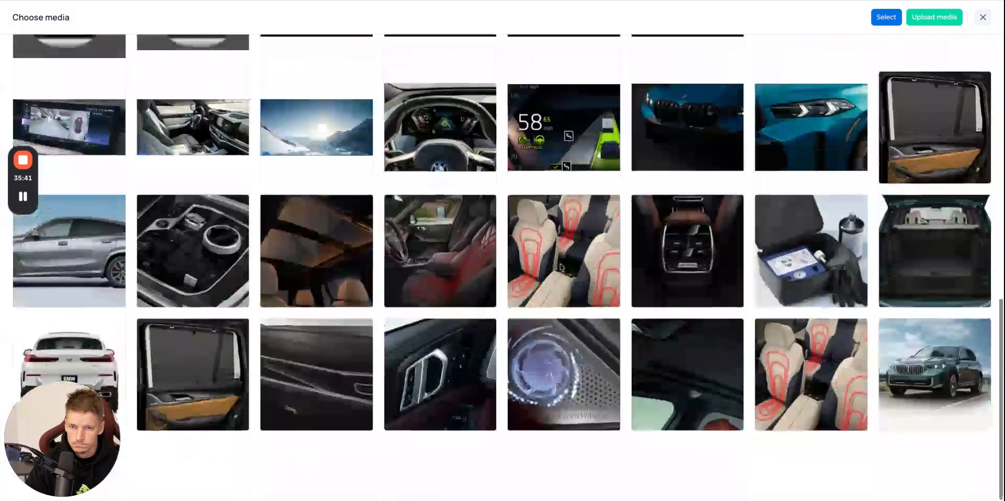
left_click(929, 366)
left_click(886, 17)
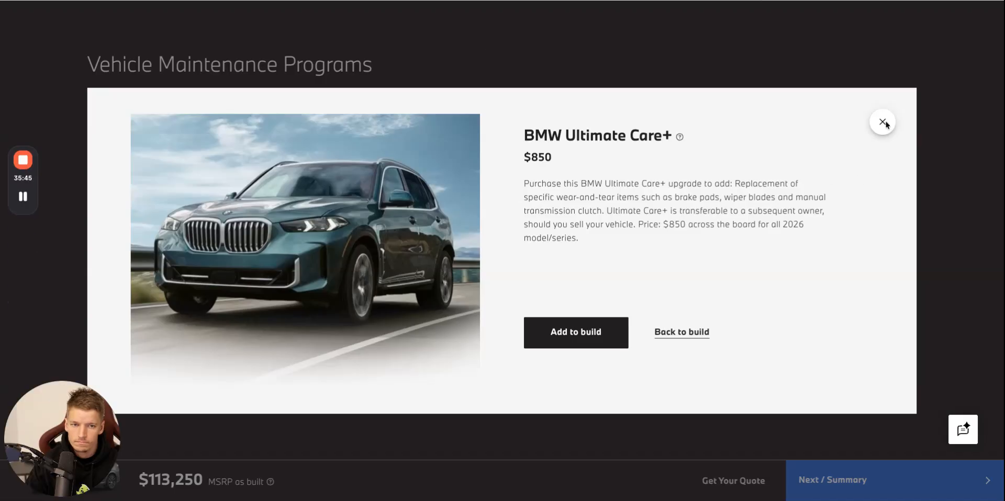
Copy the BMW Ultimate Care+ 1 description from the BMW website into that choice's details content.
left_click(882, 122)
left_click(619, 177)
triple_click(608, 222)
key("ctrl+c")
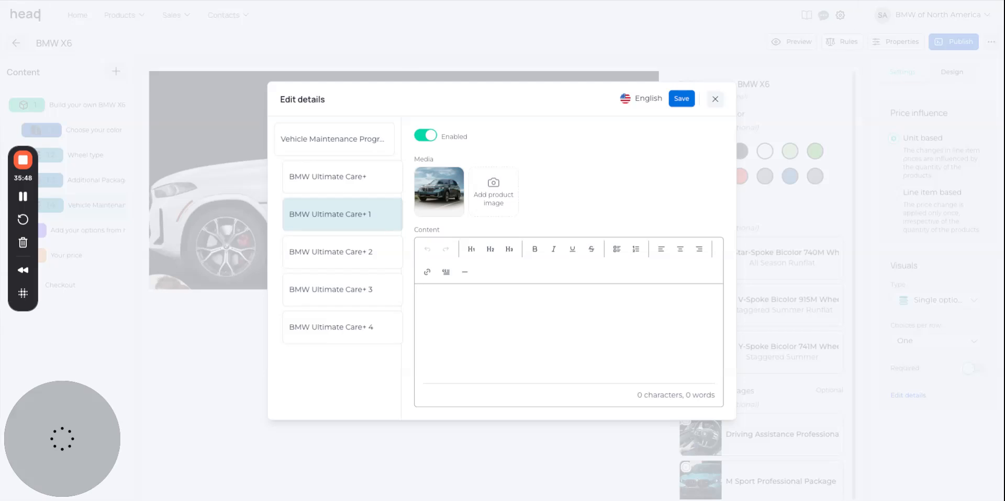
left_click(567, 300)
key("ctrl+v")
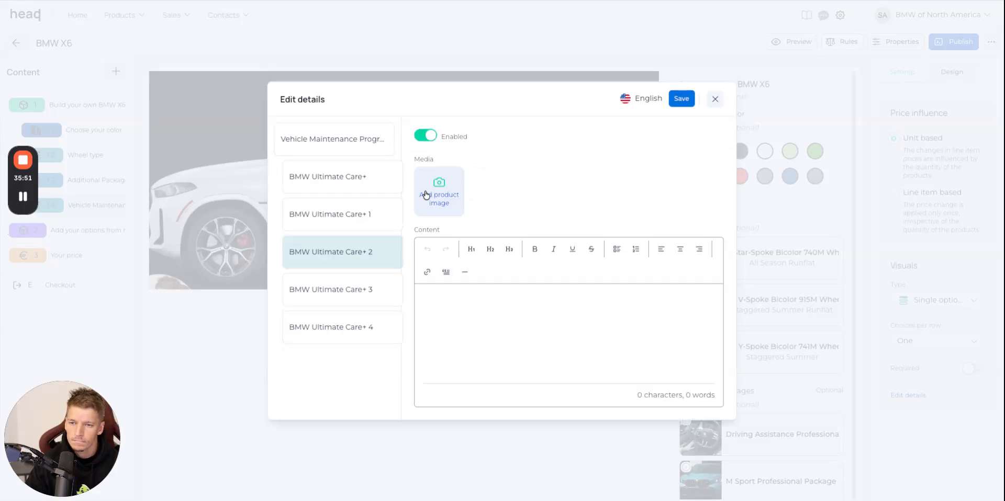
Add the library image cosySec (16).jpeg to the details of the BMW Ultimate Care+ 2 choice.
left_click(426, 195)
scroll(947, 375, "down", 10)
left_click(947, 375)
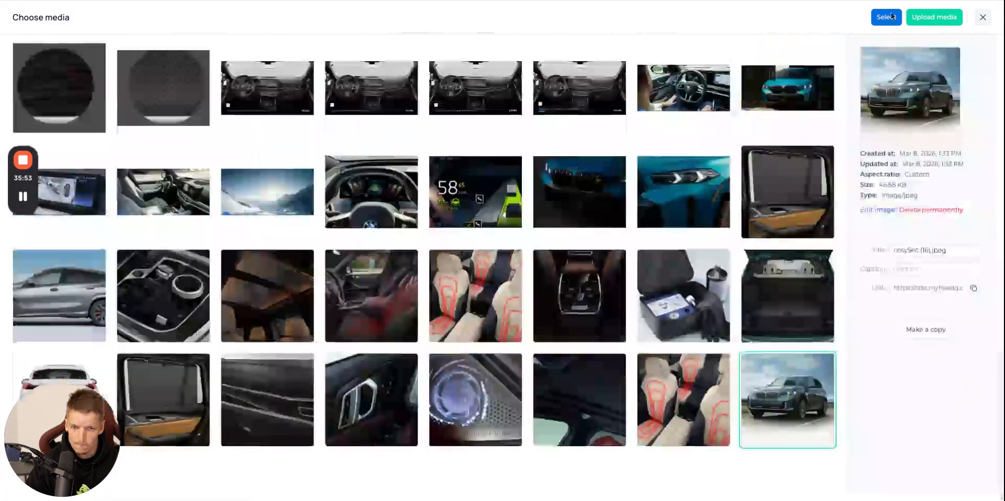
left_click(886, 17)
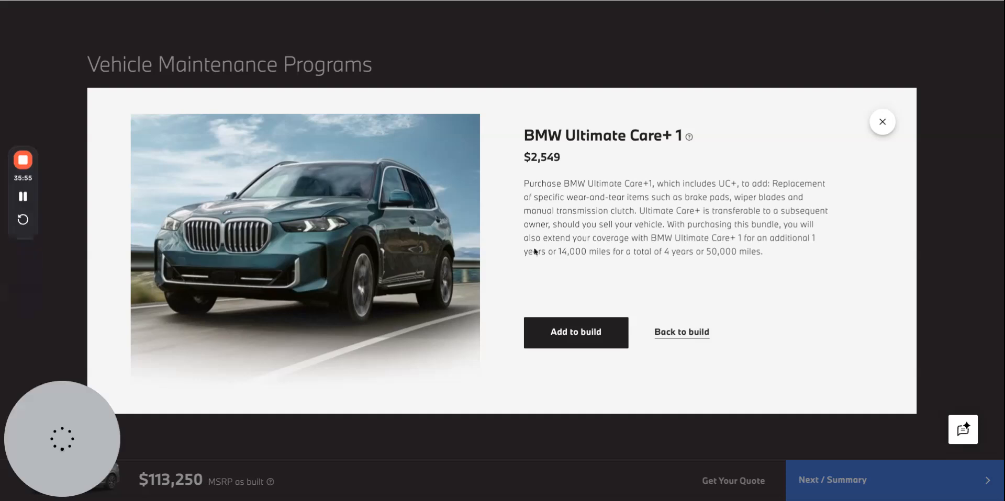
Copy the BMW Ultimate Care+ 2 description from the BMW website into that choice's details content.
left_click(881, 121)
left_click(620, 243)
triple_click(619, 241)
key("ctrl+c")
key("alt+Tab")
left_click(556, 301)
key("ctrl+v")
Enable details for the BMW Ultimate Care+ 3 choice and add the library image cosySec (16).jpeg.
left_click(360, 269)
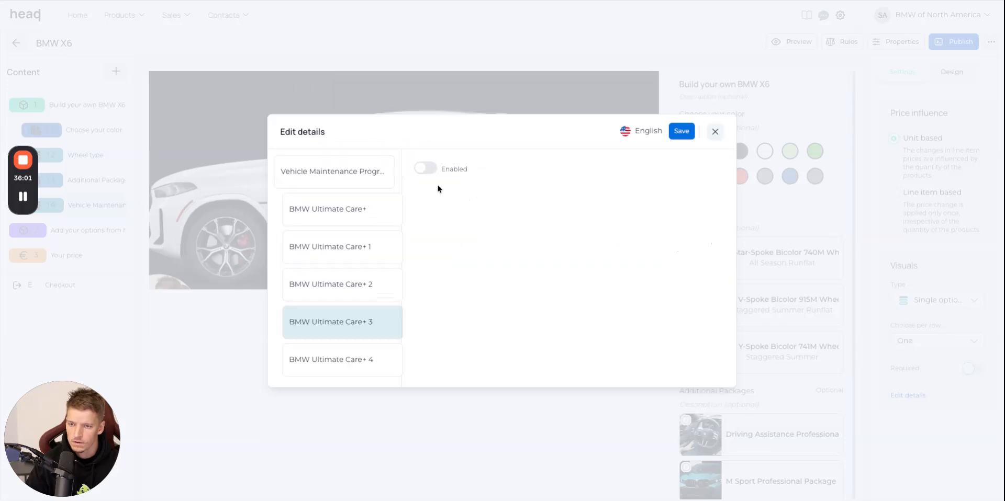
left_click(495, 172)
left_click(579, 253)
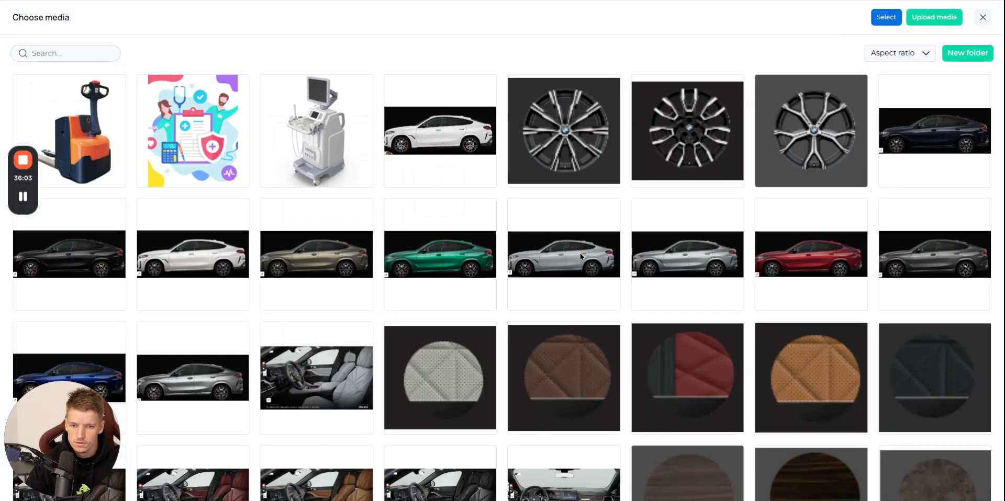
scroll(578, 253, "down", 12)
left_click(934, 379)
left_click(886, 17)
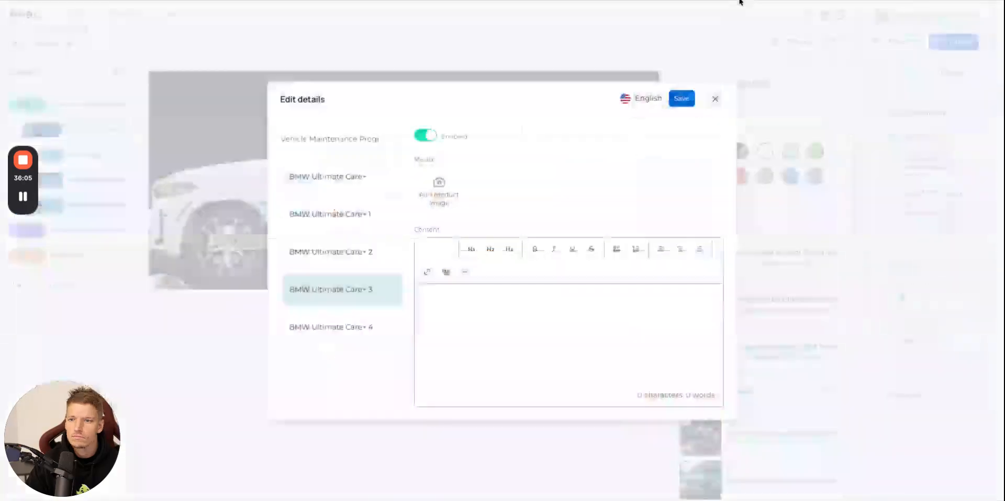
Copy the BMW Ultimate Care+ 3 description from the BMW website into that choice's details content.
left_click(738, 0)
left_click(882, 125)
left_click(634, 311)
triple_click(680, 240)
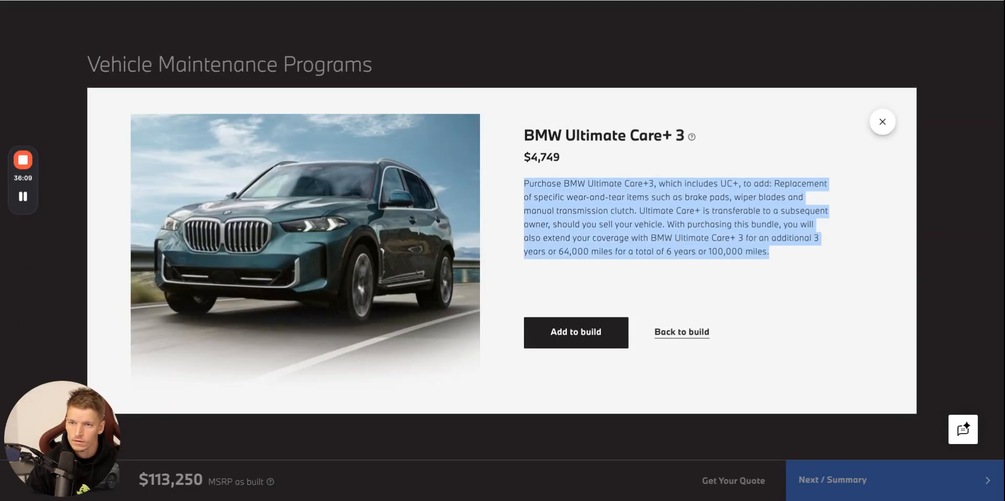
left_click(575, 1)
left_click(543, 332)
key("super+v")
Enable details for the BMW Ultimate Care+ 4 choice and add the library image cosySec (16).jpeg.
left_click(376, 315)
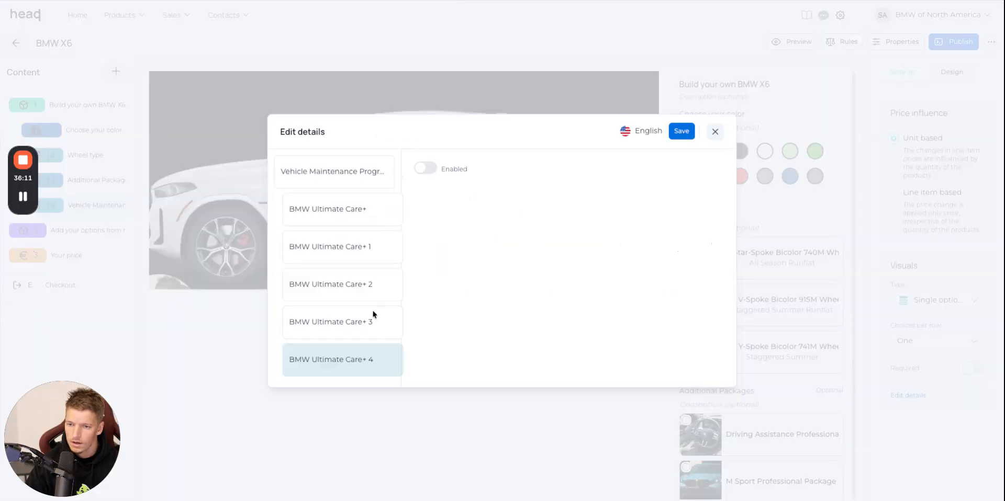
left_click(425, 168)
left_click(429, 173)
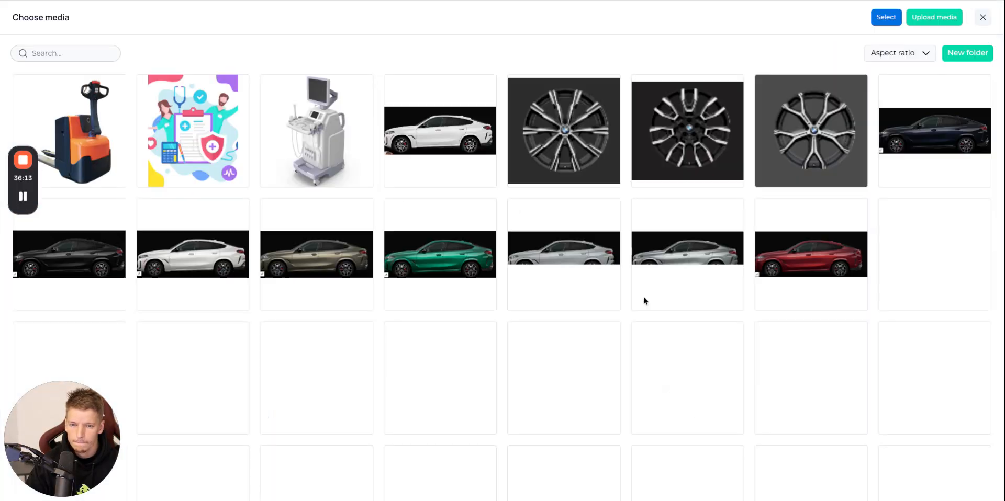
scroll(644, 297, "down", 10)
left_click(921, 372)
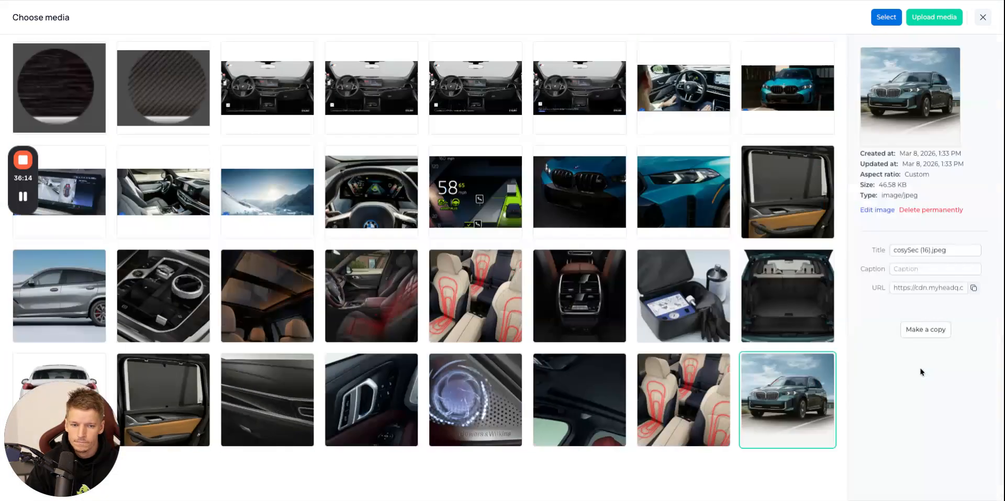
left_click(885, 17)
Copy the BMW Ultimate Care+ 4 description from the BMW website into that choice's details content.
left_click(789, 1)
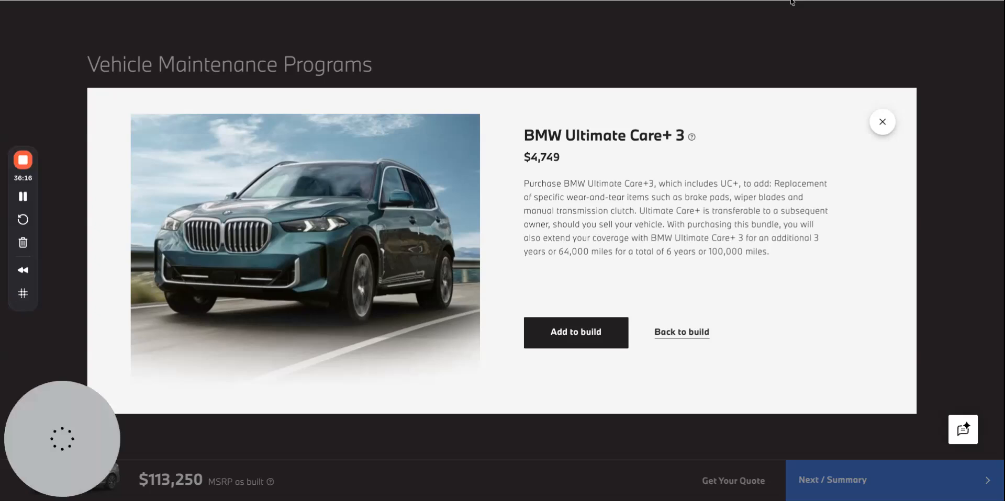
left_click(875, 125)
left_click(632, 381)
double_click(626, 234)
triple_click(626, 236)
key("ctrl+c")
key("alt+Tab")
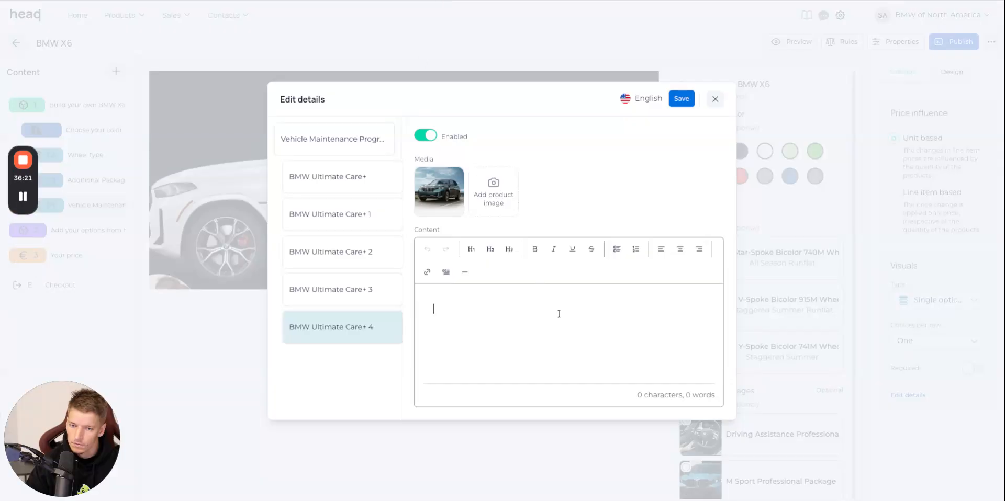
key("ctrl+v")
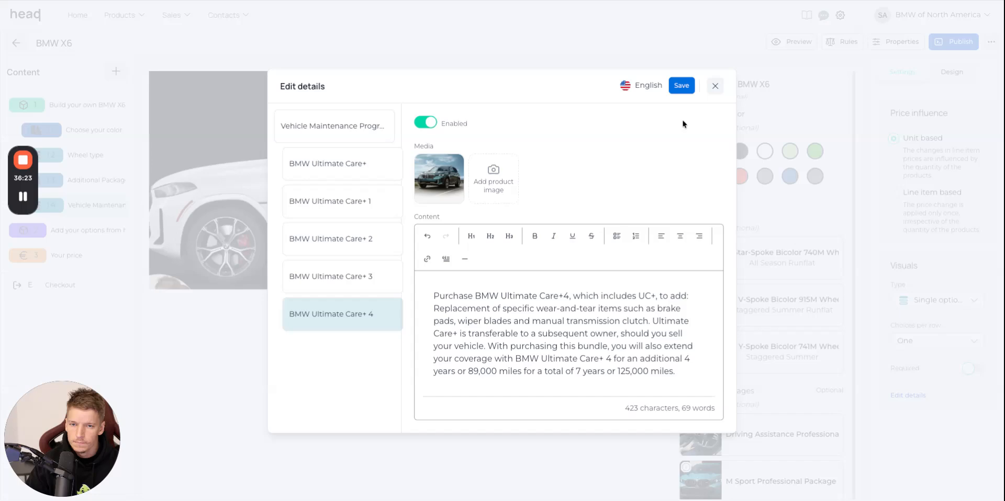
Check the BMW website's options page for remaining items and view the X6 M60i build summary with its total price.
key("alt+Tab")
left_click(883, 122)
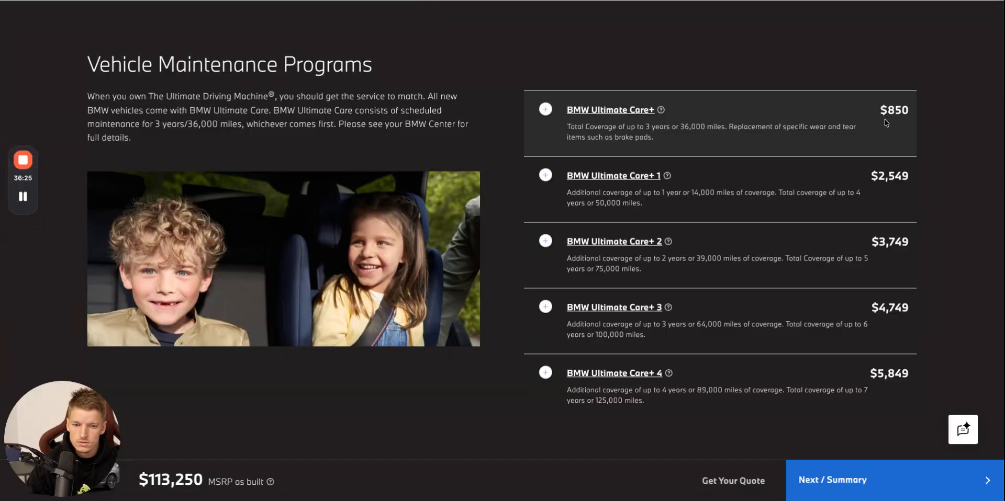
scroll(821, 181, "down", 3)
scroll(820, 181, "up", 15)
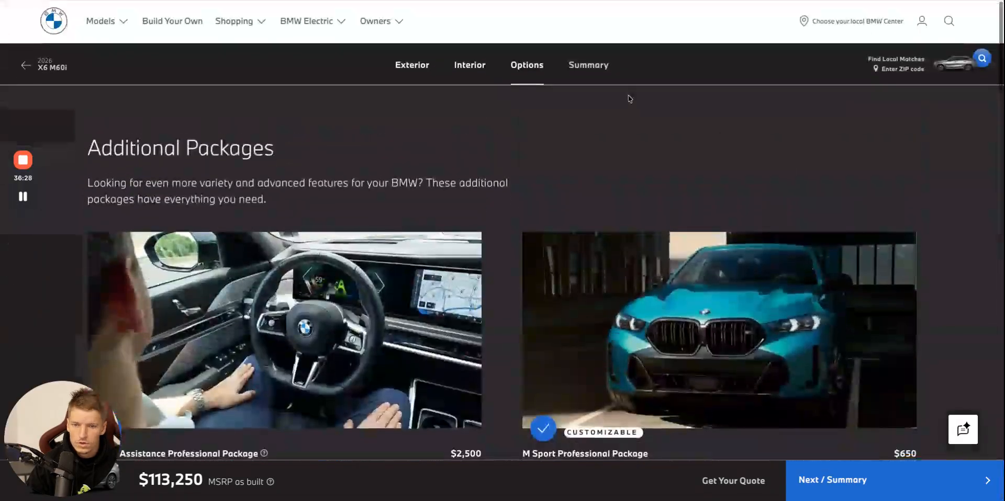
left_click(589, 65)
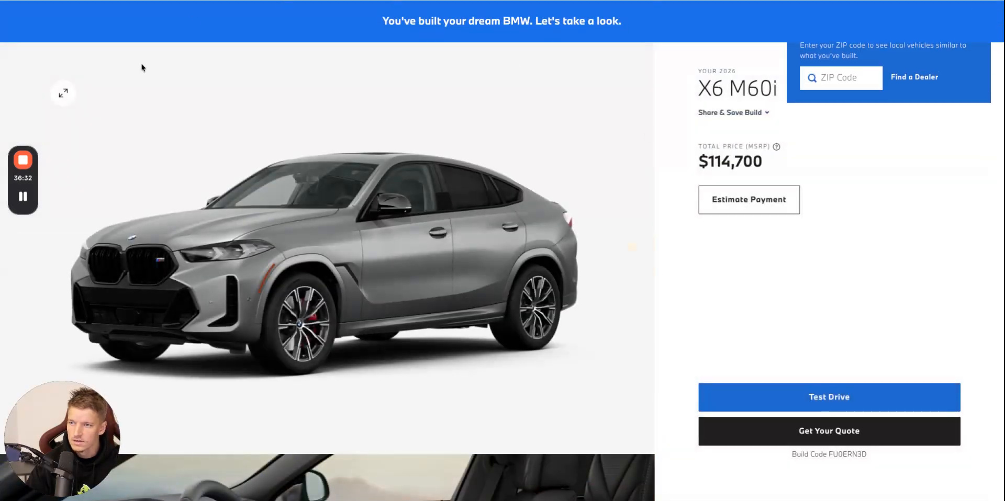
Return to the HeadQ configurator and set the fixed price of the Build your own BMW X6 product to 100000 EUR.
key("ctrl+shift+Tab")
key("ctrl+shift+Tab")
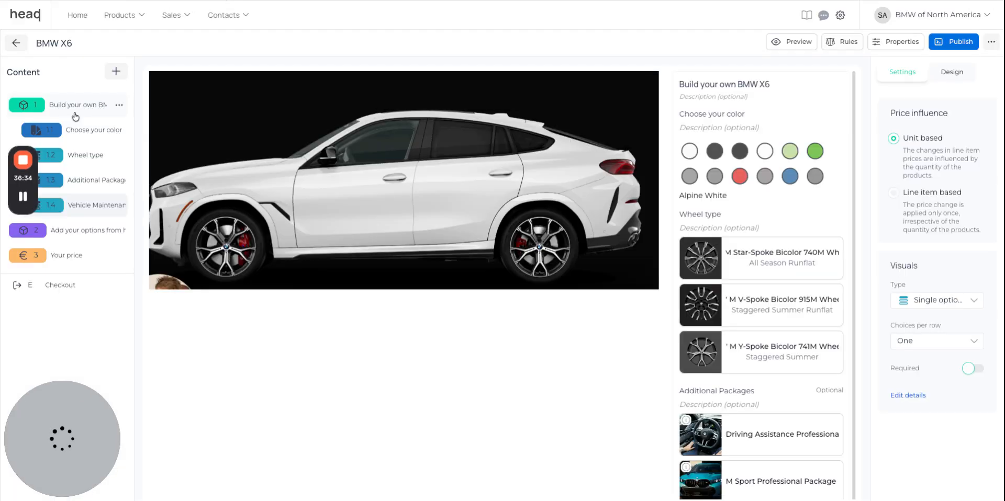
left_click(78, 112)
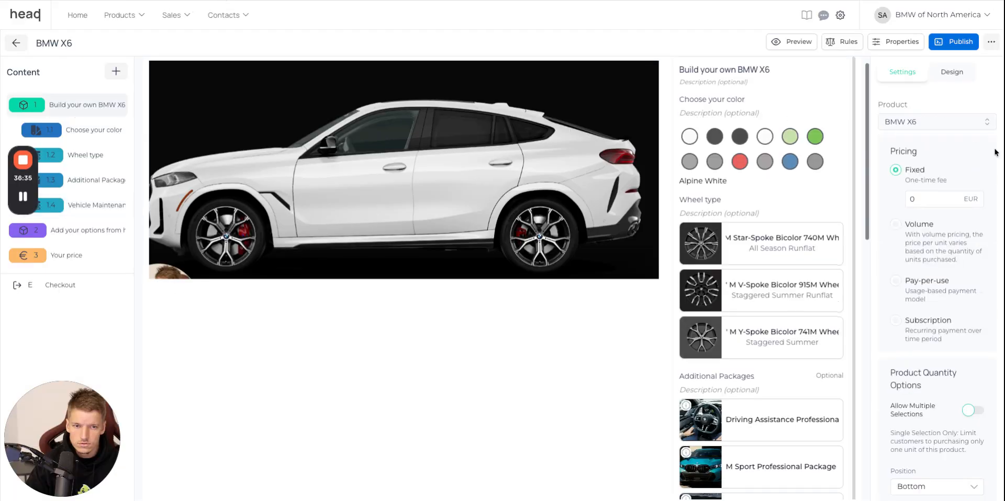
type("100000")
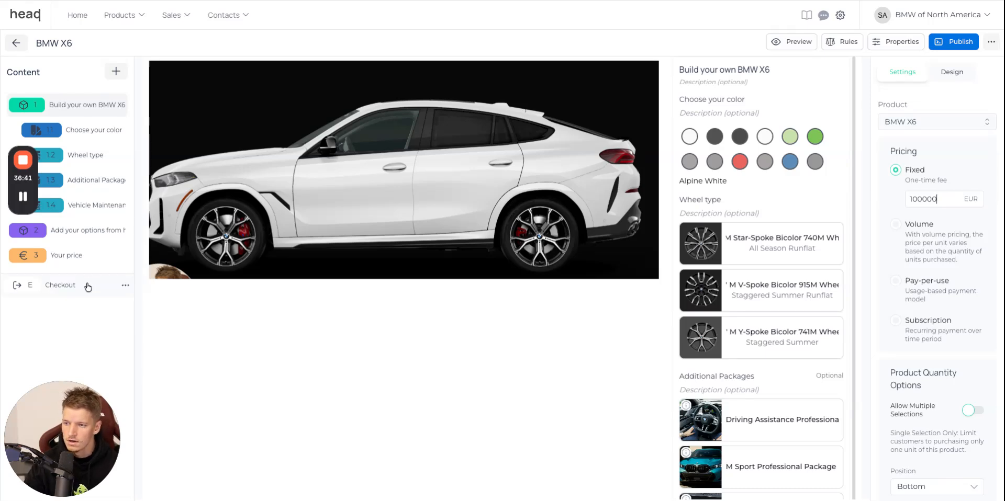
Start adding a product block to the configurator and open the list of existing products.
left_click(116, 72)
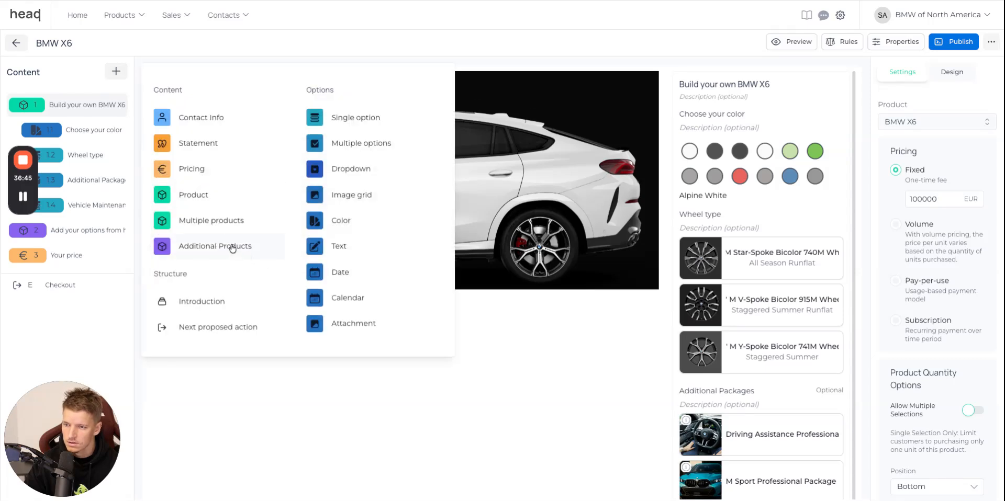
left_click(209, 196)
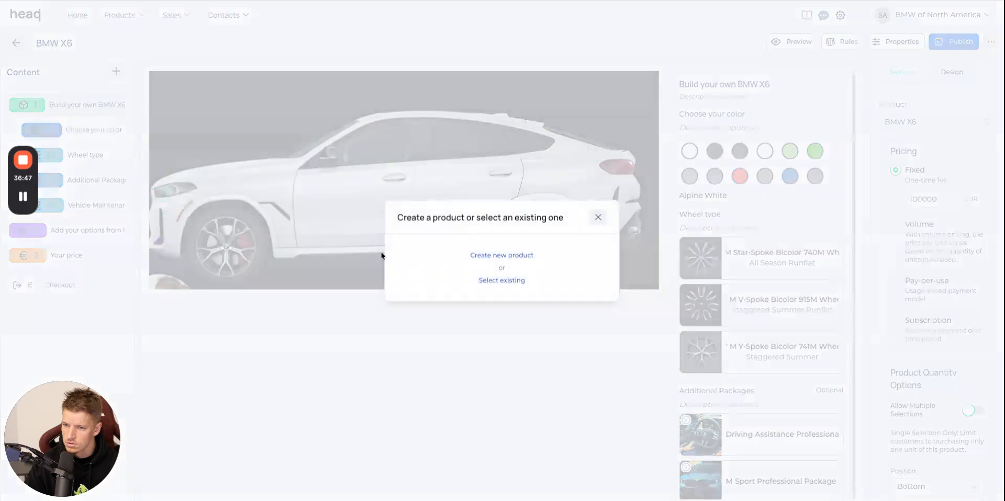
left_click(502, 281)
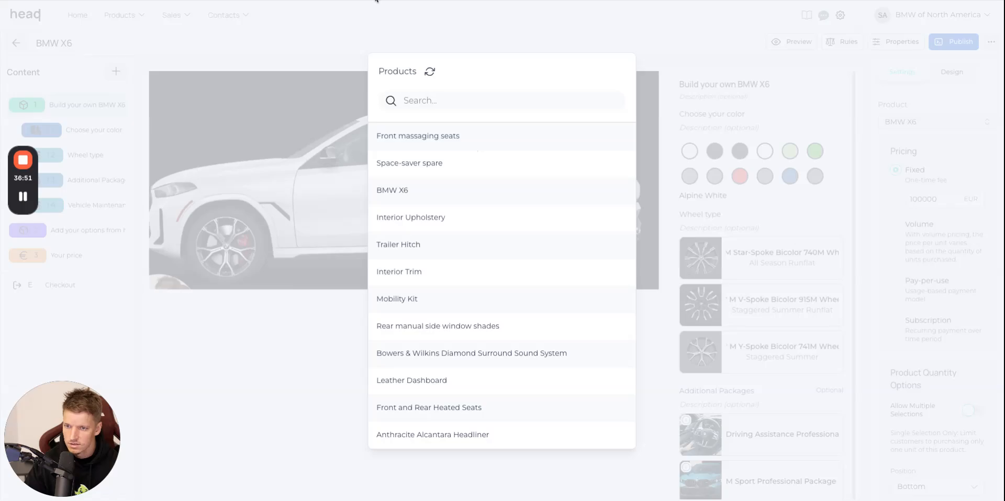
Switch to the BMW website's X6 M60i build and check the interior upholstery and trim choices.
left_click(376, 0)
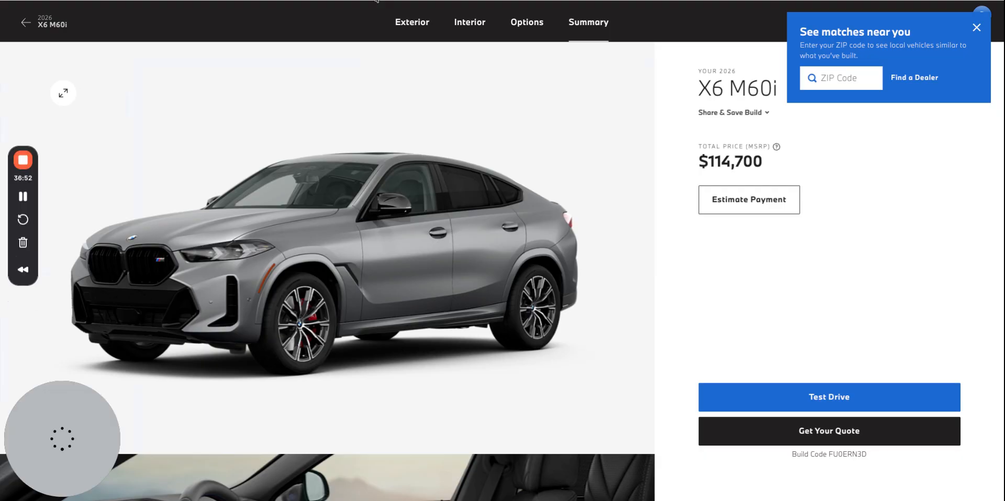
left_click(416, 25)
left_click(471, 23)
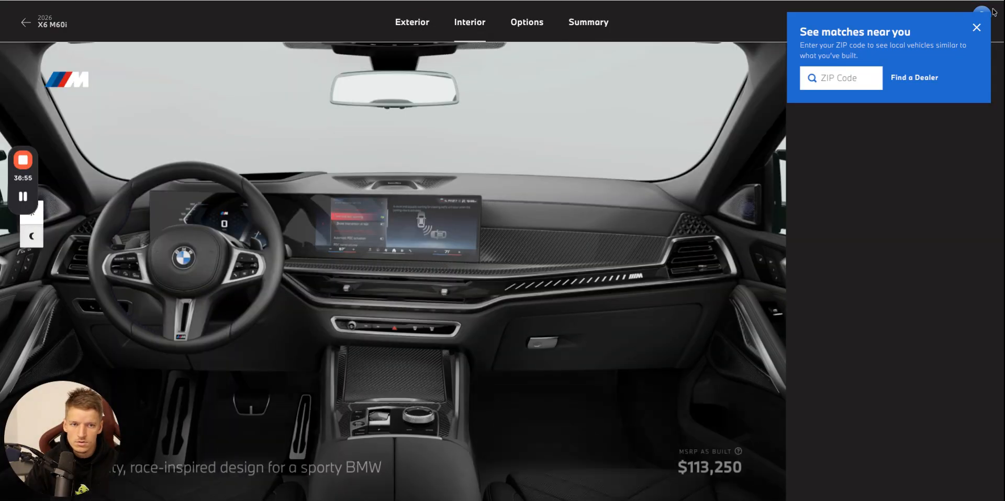
left_click(976, 28)
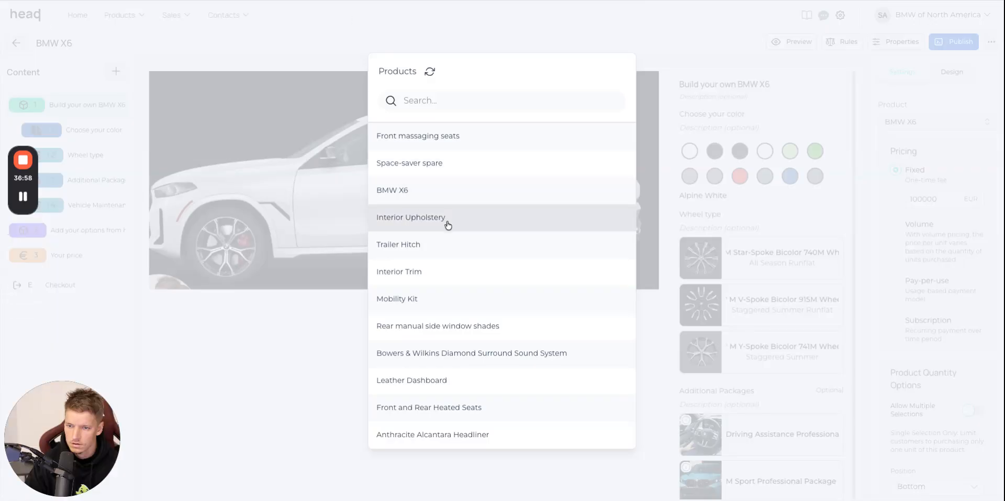
Add the existing Interior Upholstery and Interior Trim products to the HeadQ configurator and place both above the additional options block.
left_click(446, 223)
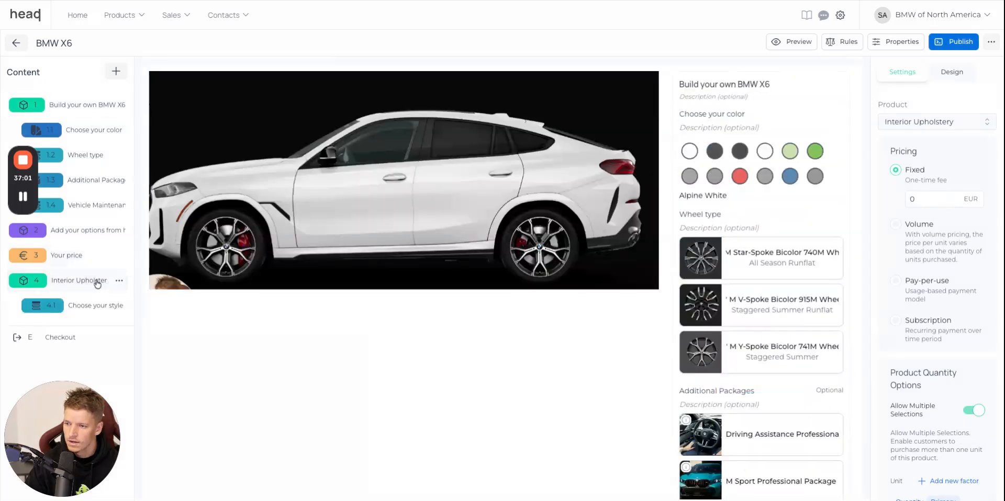
left_click(116, 72)
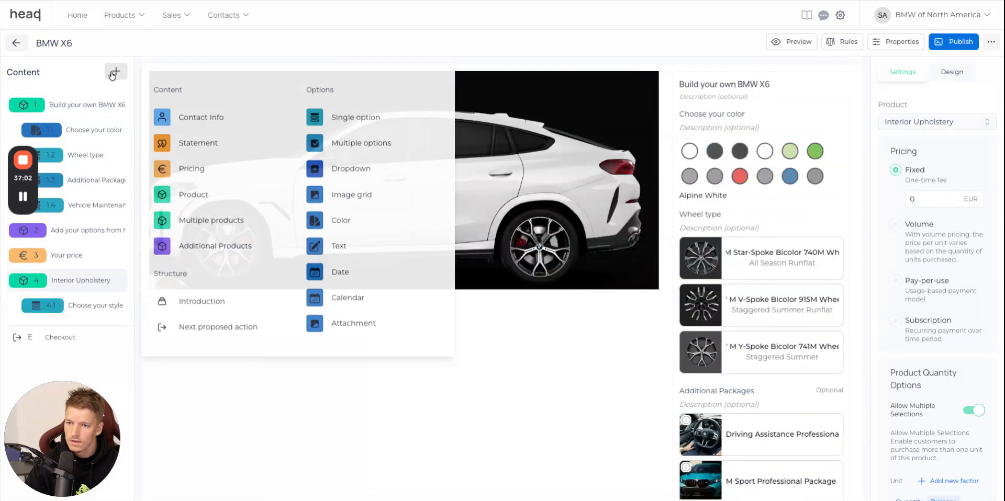
left_click(244, 203)
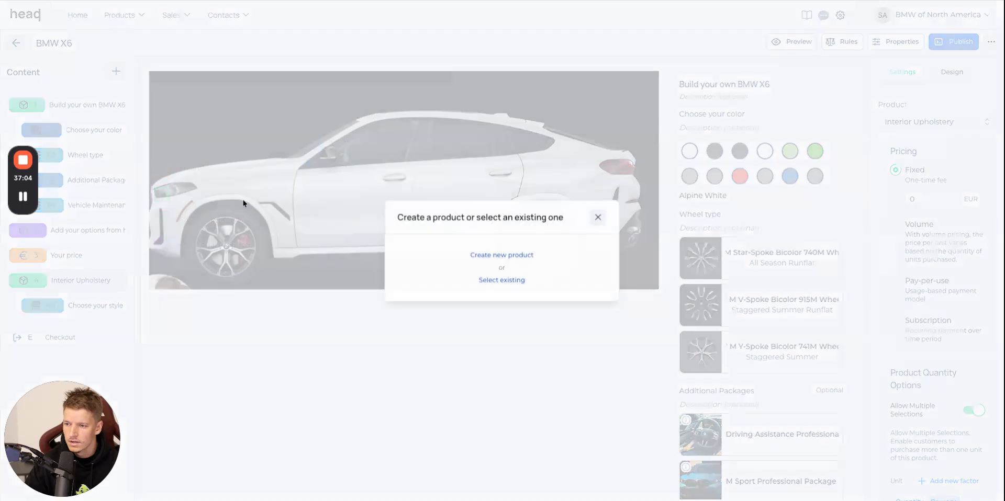
left_click(504, 283)
left_click(526, 284)
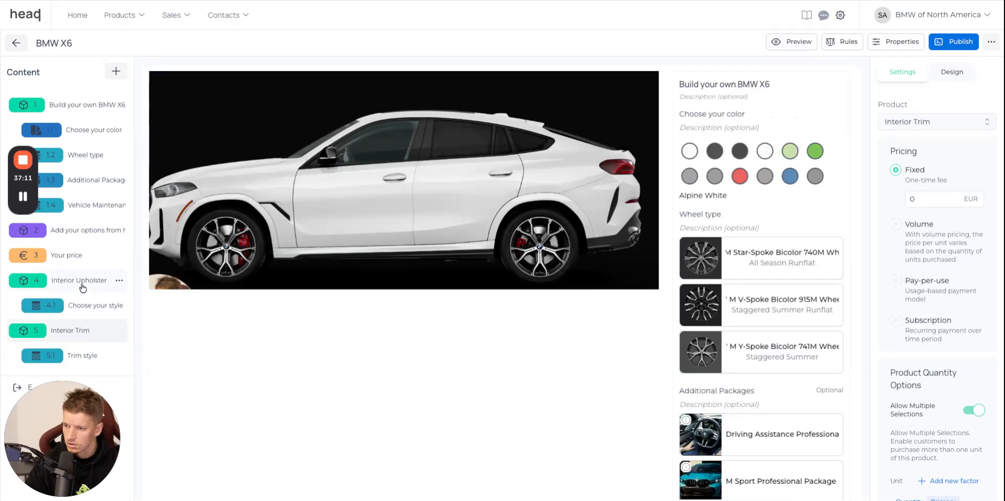
left_click_drag(82, 288, 83, 234)
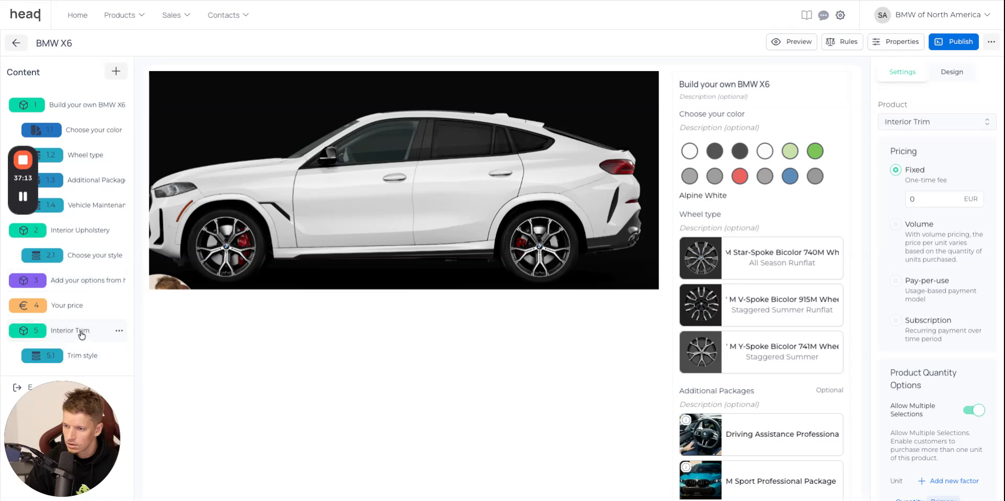
left_click_drag(81, 335, 81, 267)
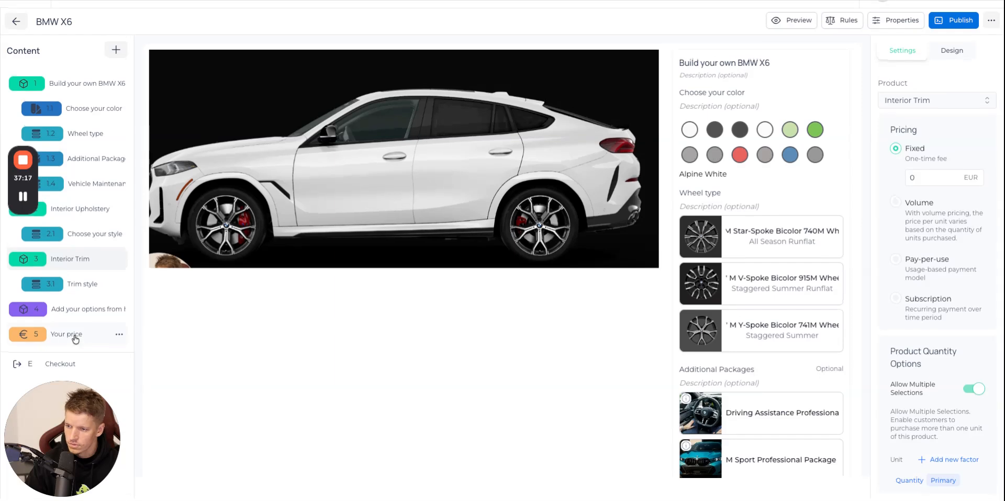
Set the price indicator of the Your price block to Exact price.
left_click(73, 332)
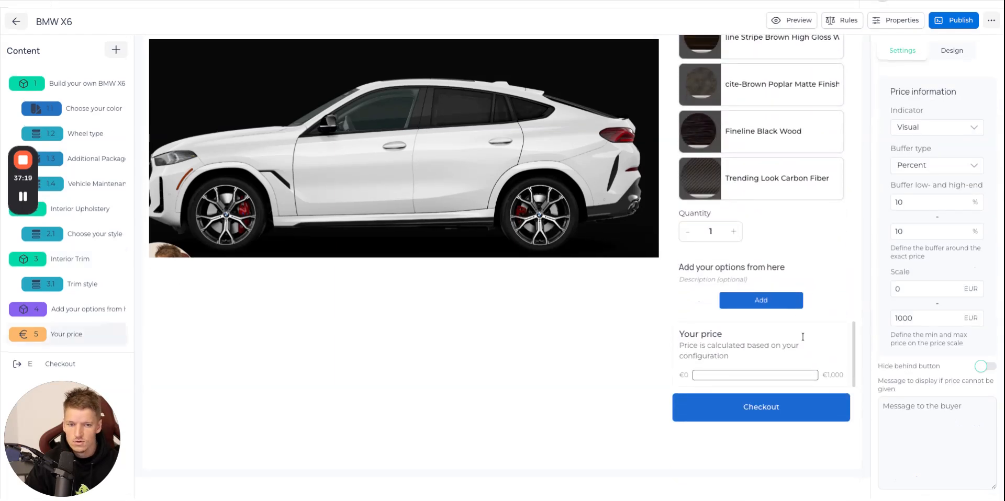
left_click(970, 132)
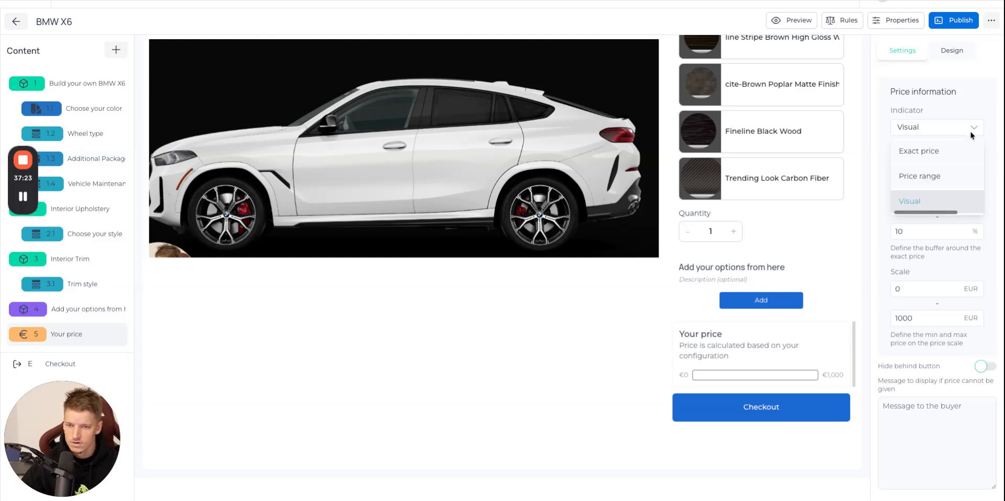
left_click(942, 155)
Turn off multiple selections for the Interior Upholstery and Interior Trim products.
scroll(759, 301, "down", 10)
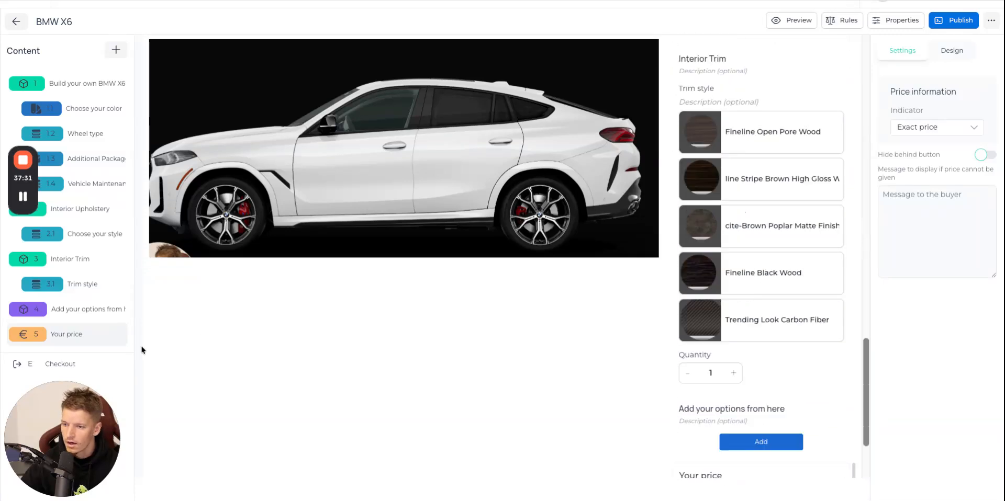
left_click(84, 209)
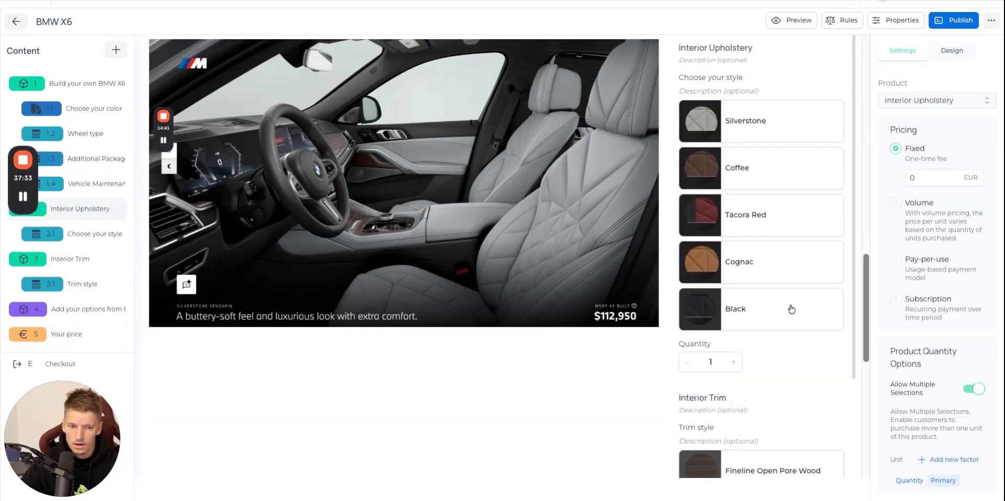
left_click(980, 393)
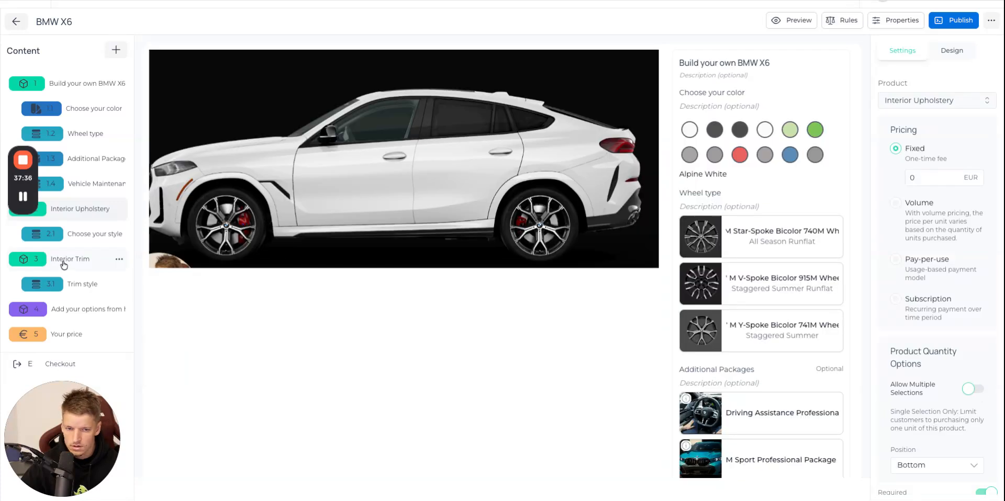
left_click(63, 265)
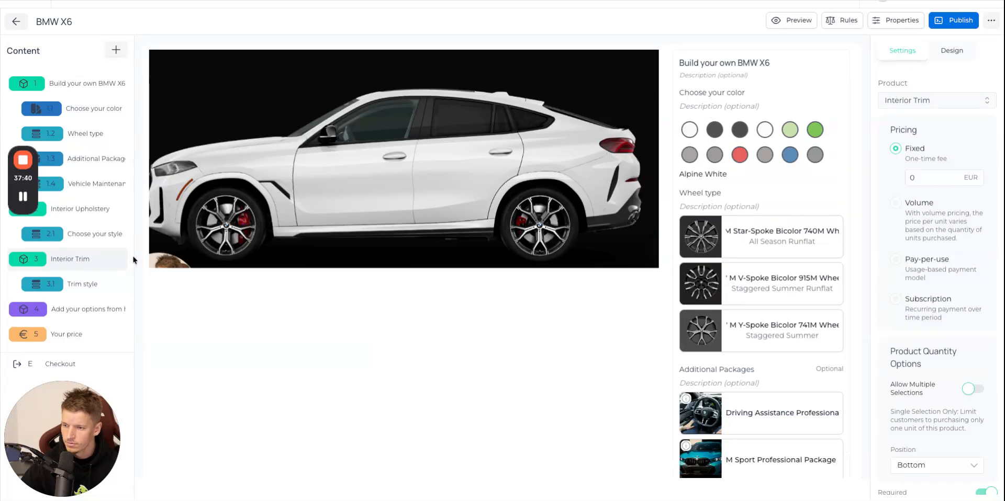
Check the Your price block and choose Checkout as the configurator's next proposed action.
left_click(66, 336)
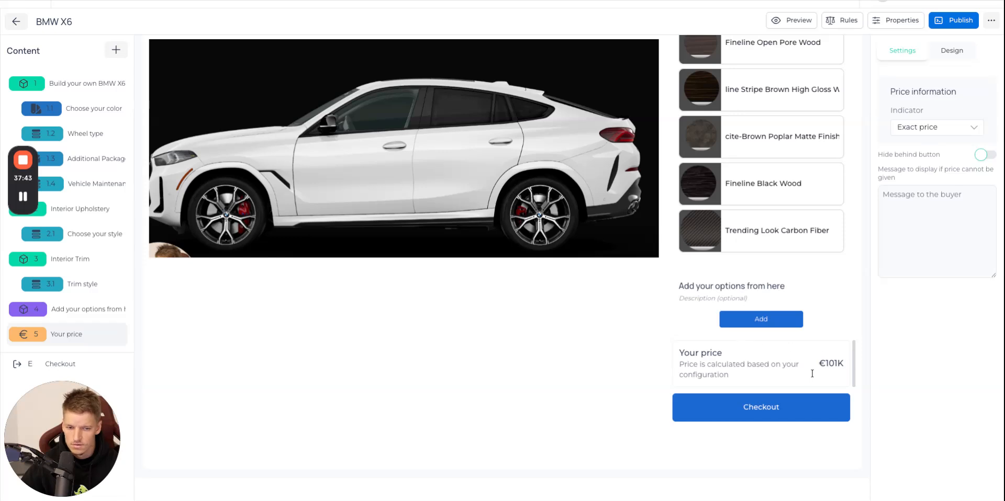
left_click(75, 363)
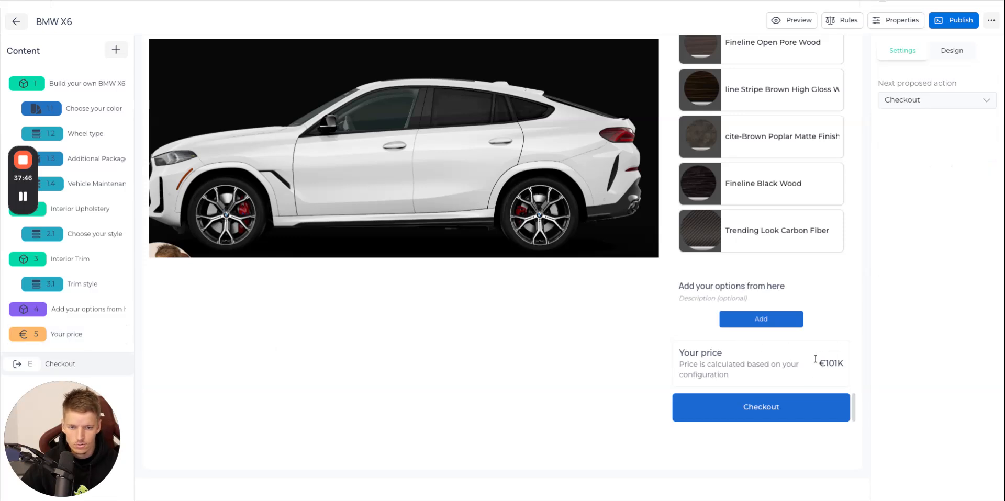
left_click(939, 104)
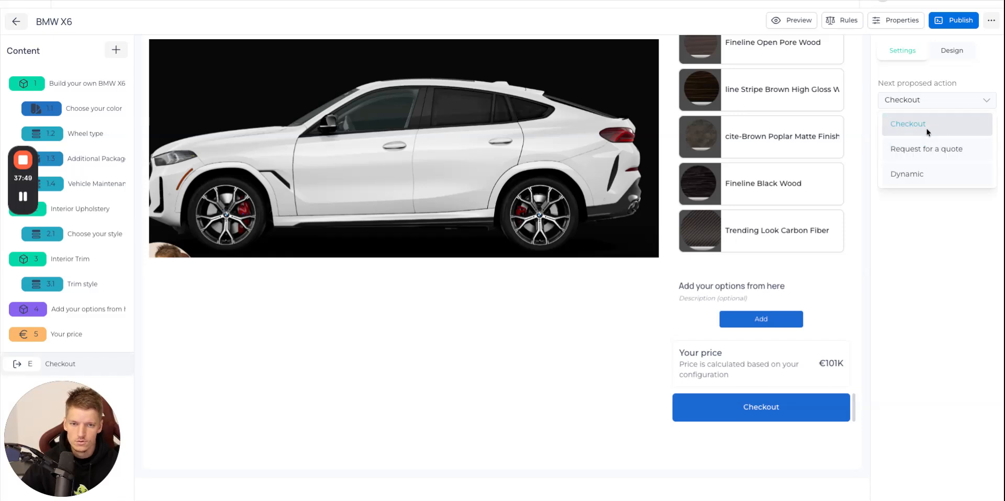
left_click(928, 130)
scroll(616, 333, "up", 15)
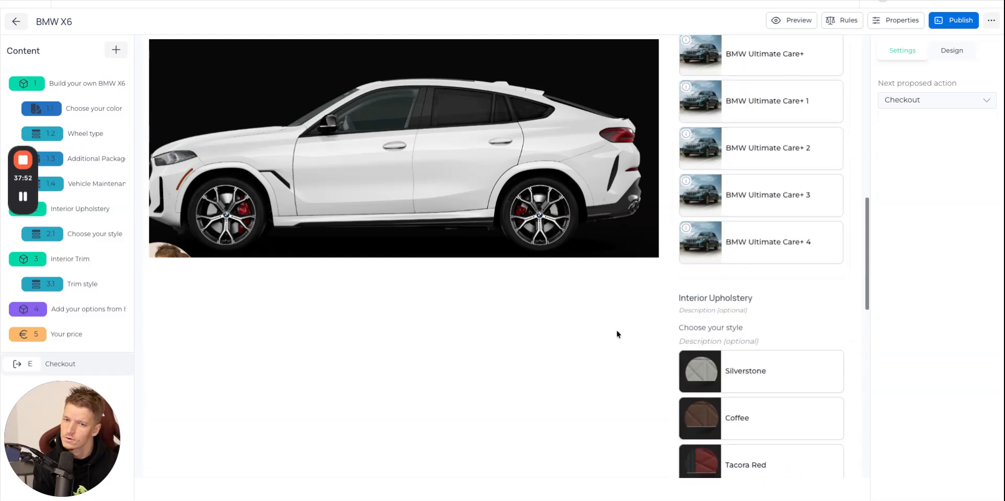
scroll(796, 319, "down", 3)
scroll(807, 320, "down", 10)
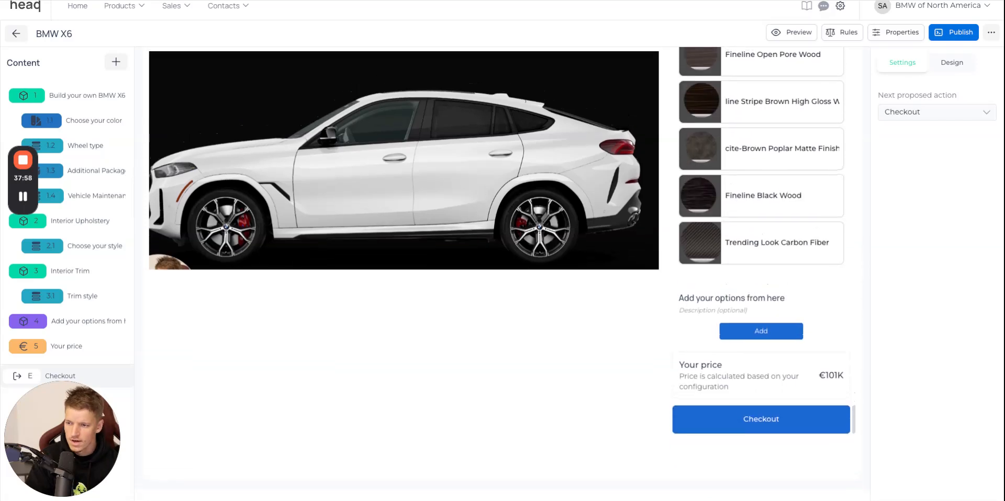
Preview the configurator and try several body colors, finishing with Dravit Grey Metallic.
scroll(641, 279, "up", 15)
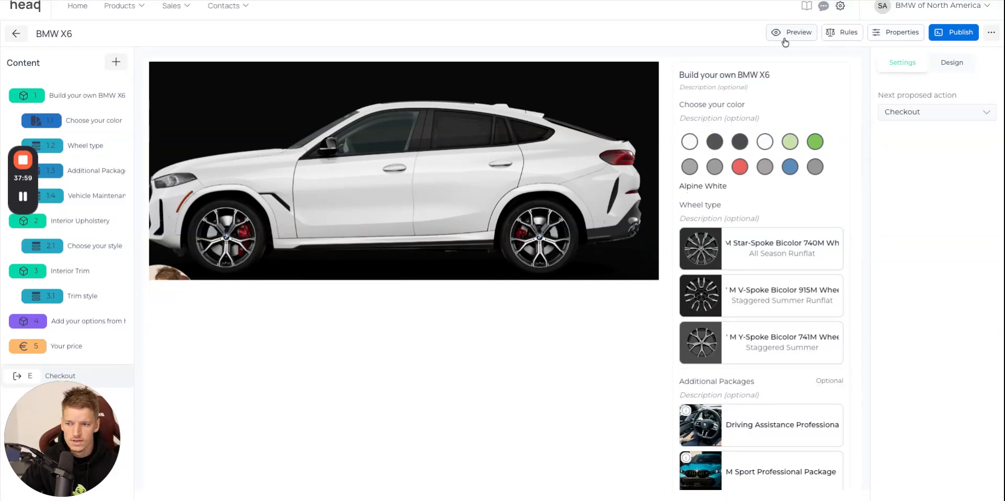
left_click(784, 38)
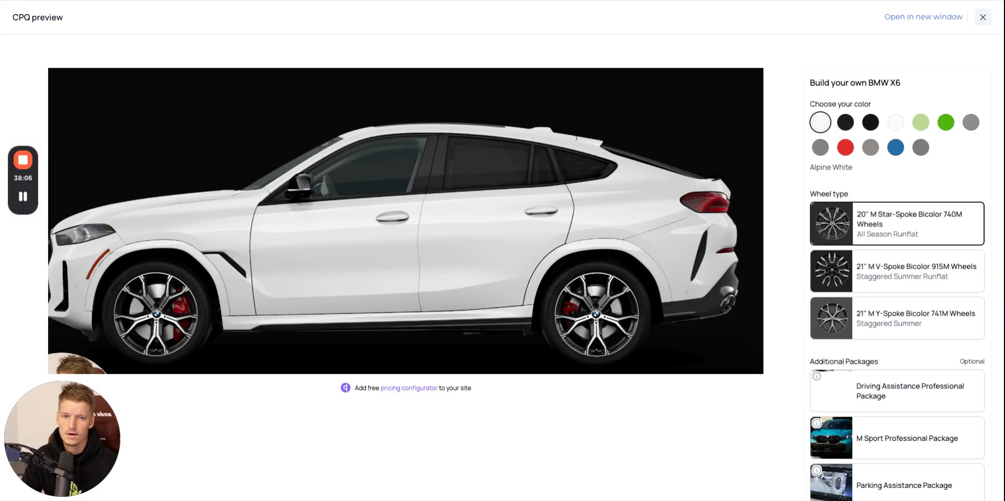
left_click(847, 124)
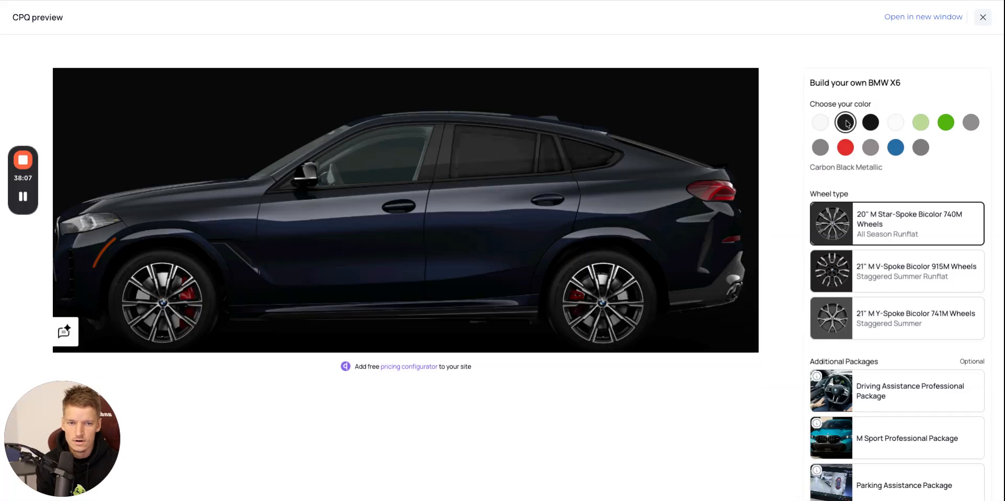
left_click(870, 126)
left_click(895, 126)
left_click(922, 125)
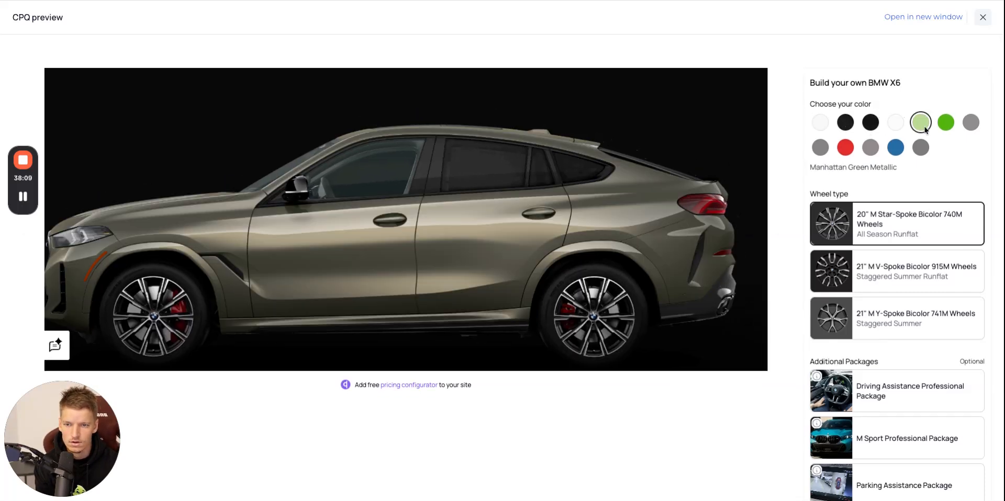
left_click(971, 123)
left_click(867, 151)
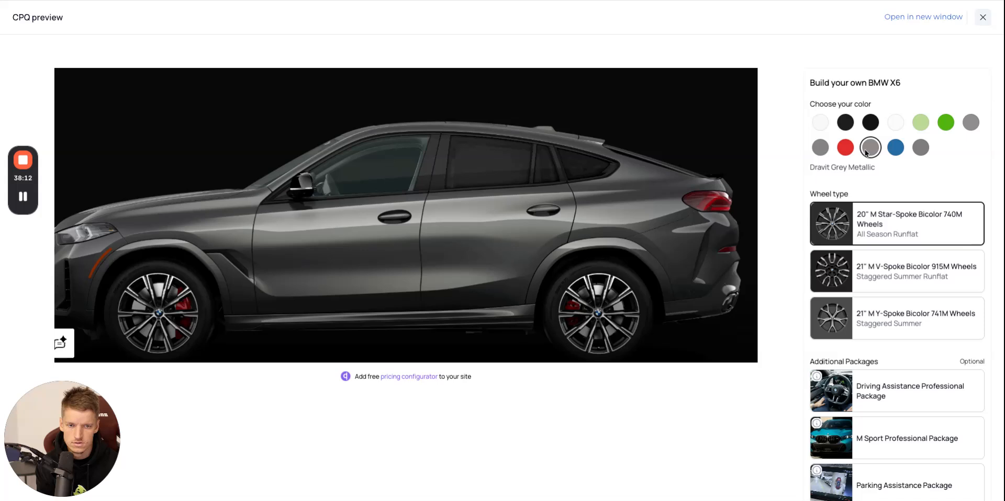
left_click(848, 150)
left_click(828, 151)
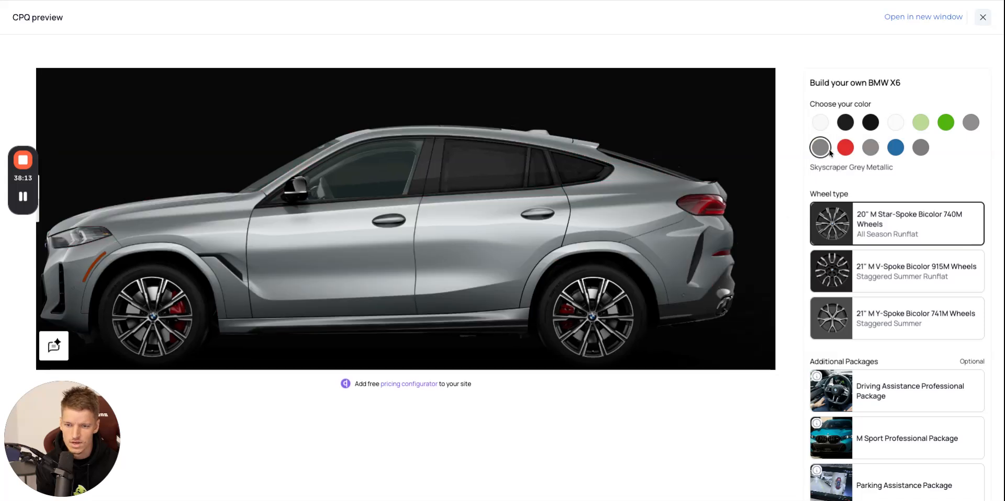
left_click(877, 151)
Try the three wheel types in the preview, finishing with the 20" M Star-Spoke Bicolor 740M Wheels.
left_click(920, 275)
left_click(898, 230)
left_click(895, 296)
left_click(896, 277)
left_click(897, 237)
left_click(896, 265)
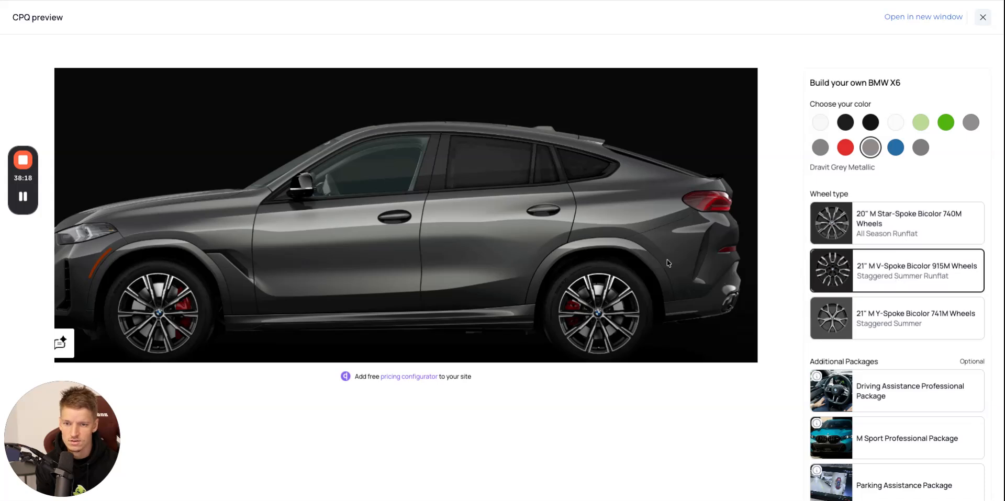
left_click(894, 318)
left_click(881, 270)
left_click(883, 221)
Select the Driving Assistance Professional Package and the Parking Assistance Package in the preview.
scroll(895, 293, "down", 2)
left_click(939, 310)
left_click(933, 401)
View the M Sport Professional Package details and images, and add the package to the build.
scroll(925, 361, "down", 2)
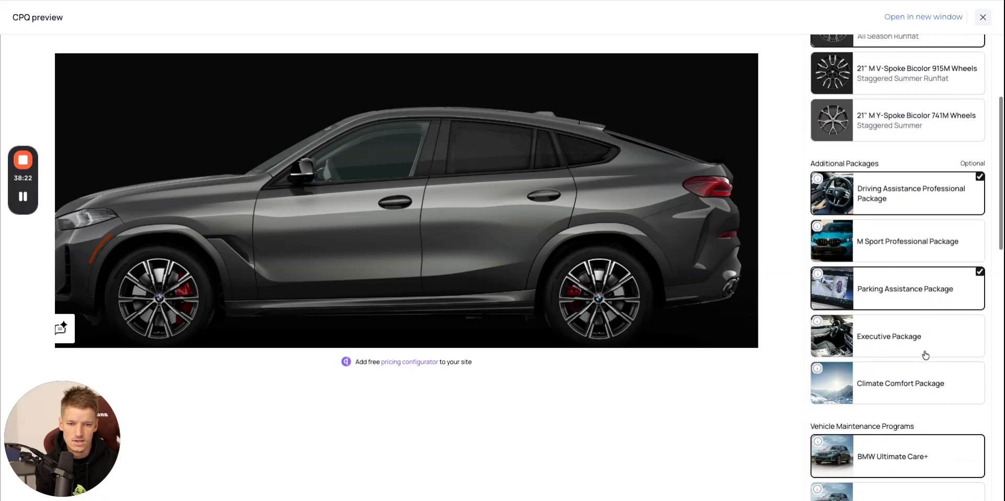
left_click(817, 226)
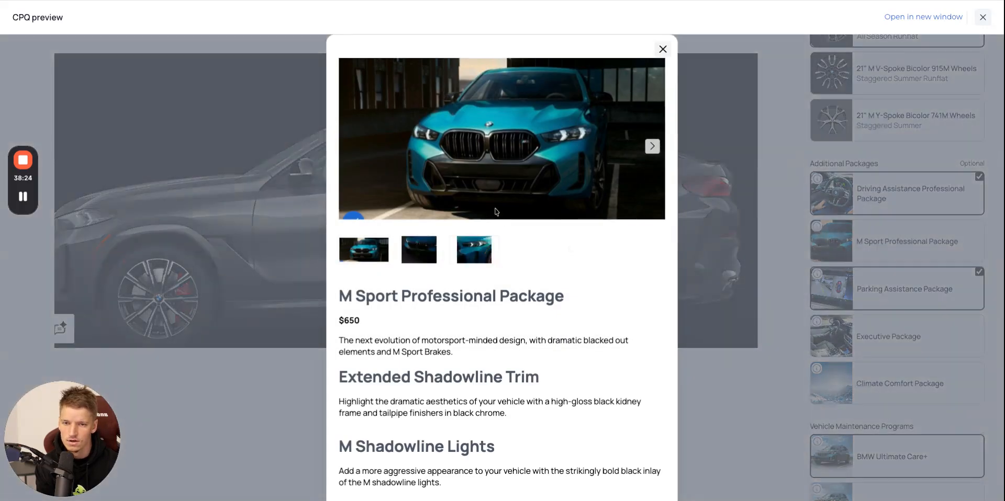
left_click(651, 147)
scroll(651, 151, "down", 2)
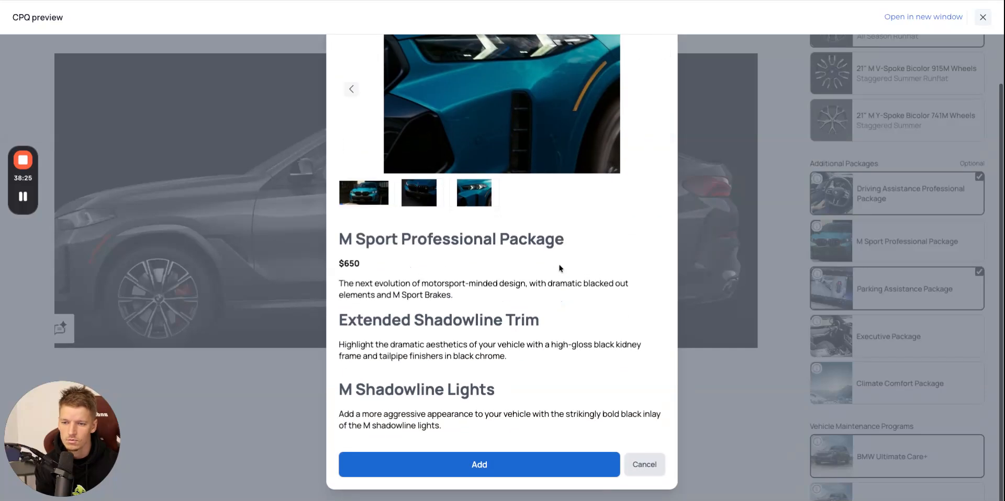
left_click(462, 471)
Browse the Executive Package images and description, and add the package to the build.
left_click(817, 323)
scroll(482, 273, "down", 5)
scroll(457, 210, "up", 5)
left_click(411, 258)
left_click(474, 250)
left_click(529, 250)
scroll(565, 365, "down", 4)
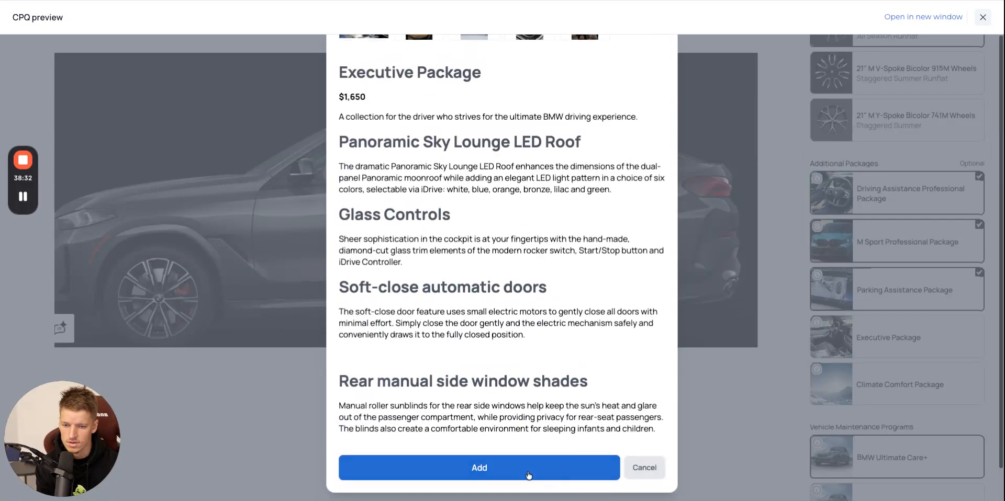
left_click(529, 474)
Test the Vehicle Maintenance Programs by viewing the BMW Ultimate Care+ and Ultimate Care+ 2 details, and add BMW Ultimate Care+ 2.
scroll(903, 324, "down", 3)
scroll(918, 353, "down", 1)
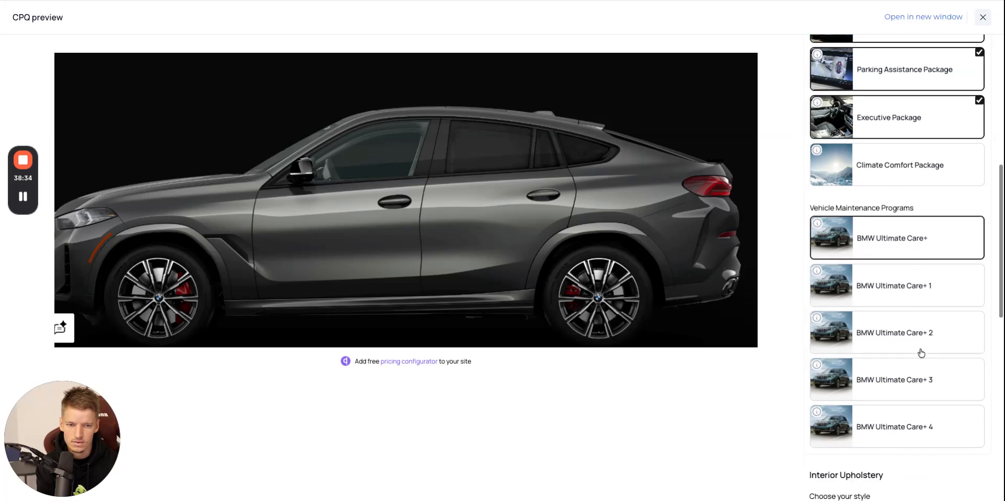
left_click(919, 291)
left_click(917, 322)
left_click(816, 232)
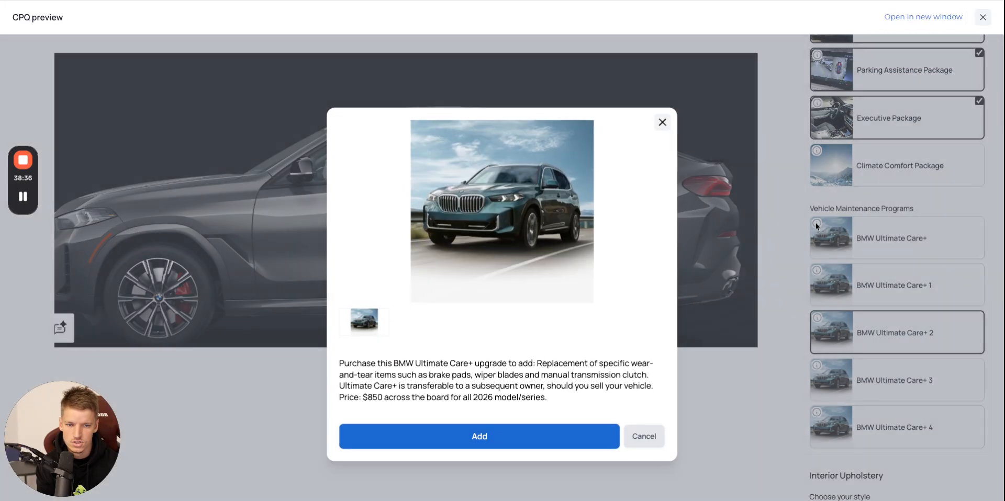
left_click(544, 436)
left_click(820, 325)
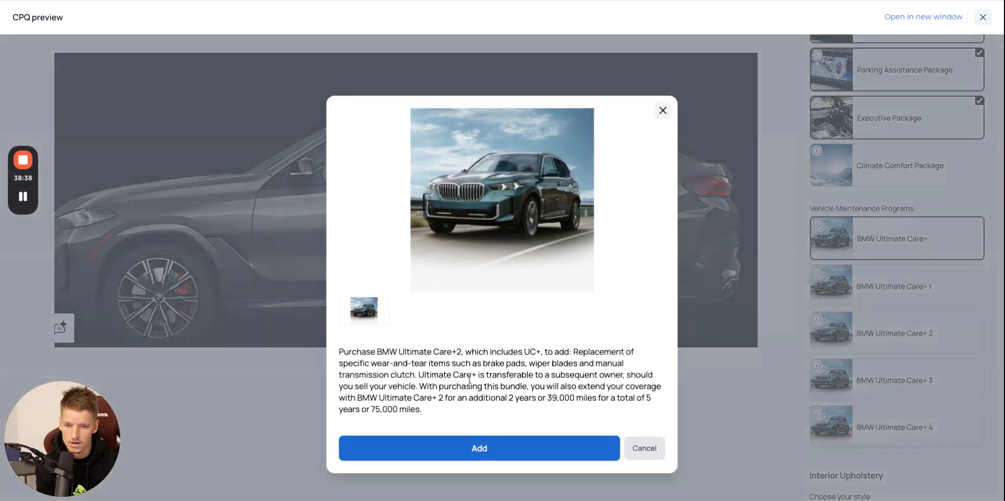
left_click(529, 448)
scroll(813, 337, "down", 2)
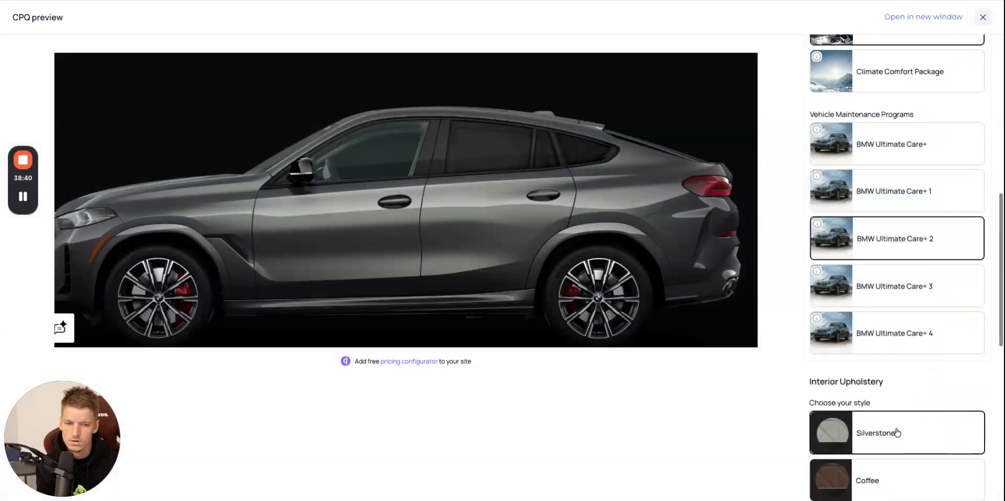
Test the Interior Upholstery styles, including Silverstone, Coffee and Cognac, and leave Tacora Red selected.
left_click(896, 433)
scroll(898, 361, "down", 2)
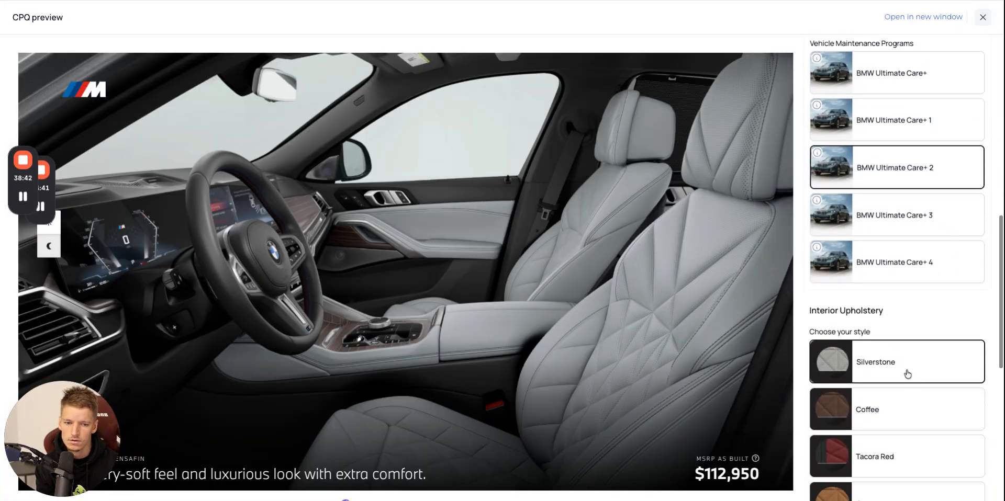
left_click(912, 407)
scroll(900, 345, "down", 7)
scroll(889, 273, "up", 1)
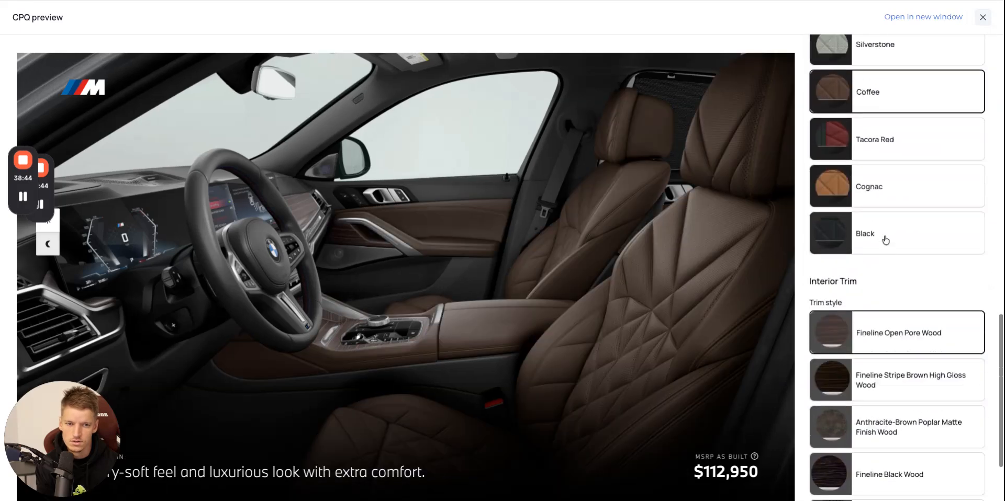
scroll(879, 188, "up", 1)
left_click(896, 194)
scroll(905, 220, "down", 1)
left_click(908, 229)
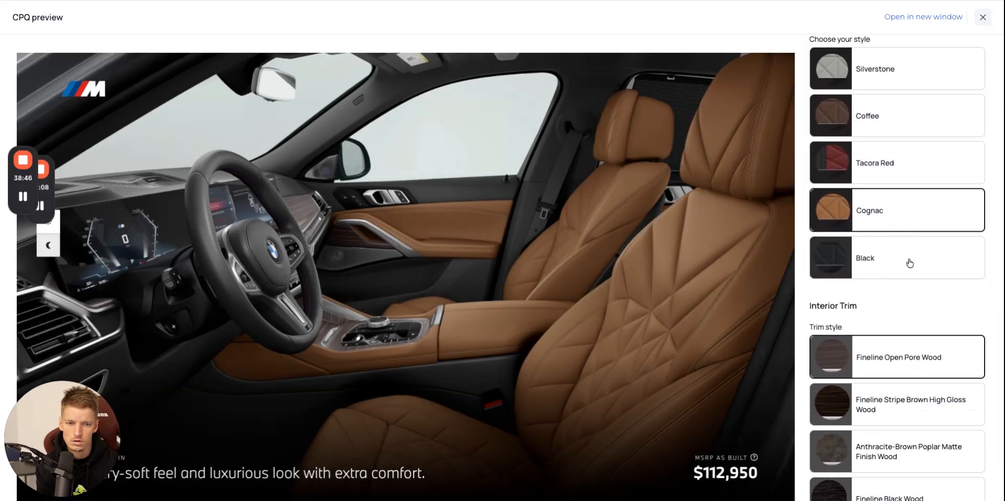
left_click(903, 241)
left_click(898, 178)
Try several Interior Trim styles and leave Fineline Stripe Brown High Gloss Wood selected.
scroll(916, 262, "down", 2)
left_click(922, 291)
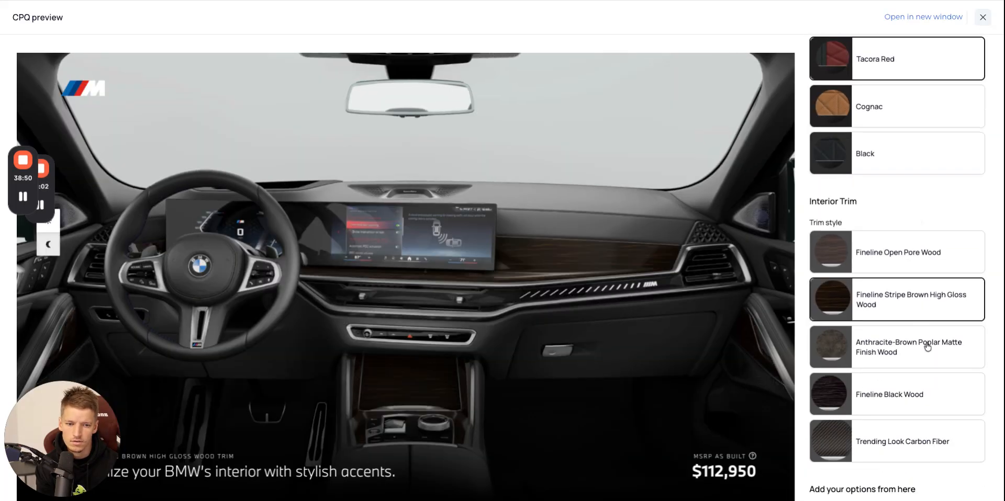
left_click(925, 380)
left_click(933, 427)
left_click(921, 290)
scroll(889, 324, "down", 3)
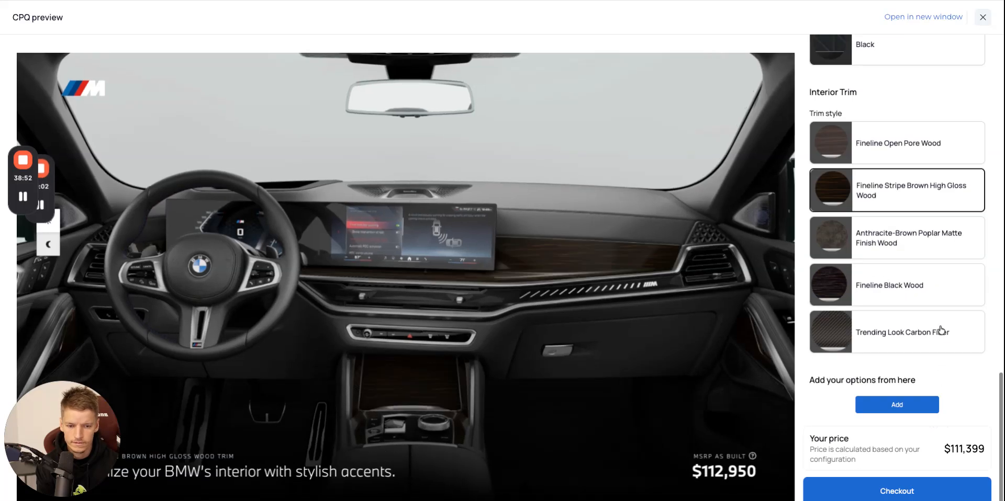
Browse the additional options from Front massaging seats through to Mobility Kit, and add the Trailer Hitch to the build.
left_click(919, 383)
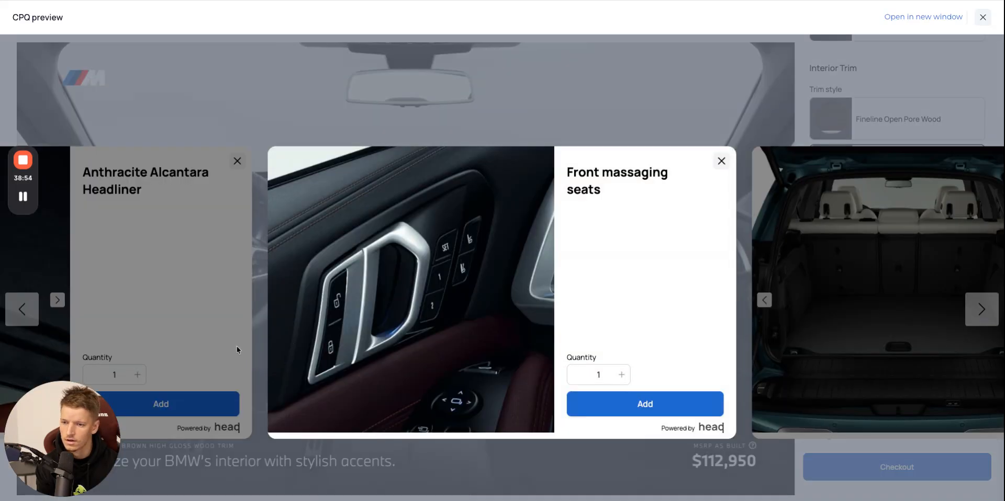
left_click(32, 309)
left_click(22, 309)
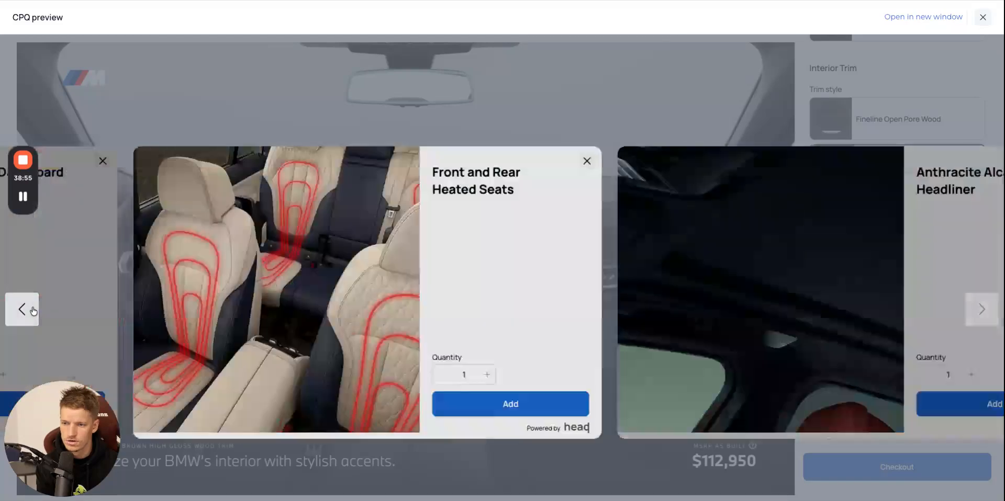
left_click(22, 309)
left_click(22, 309)
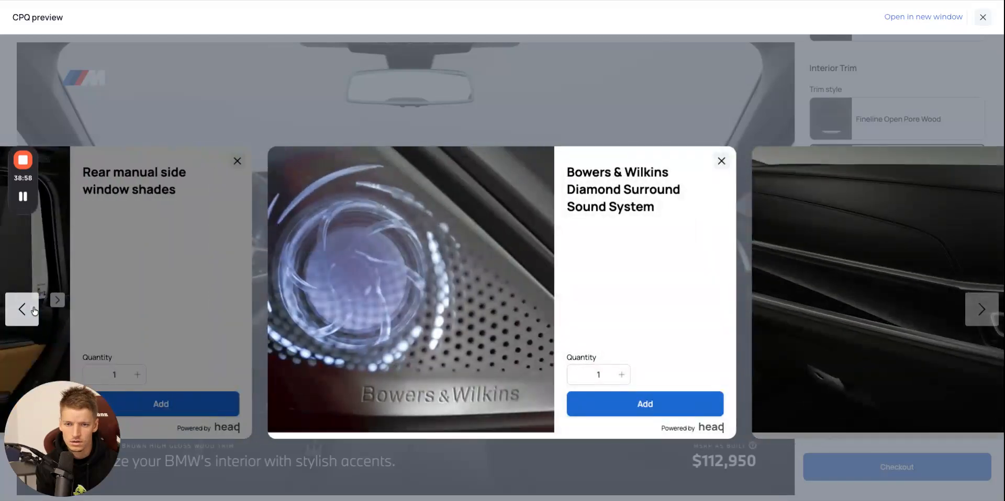
left_click(22, 309)
left_click(22, 309)
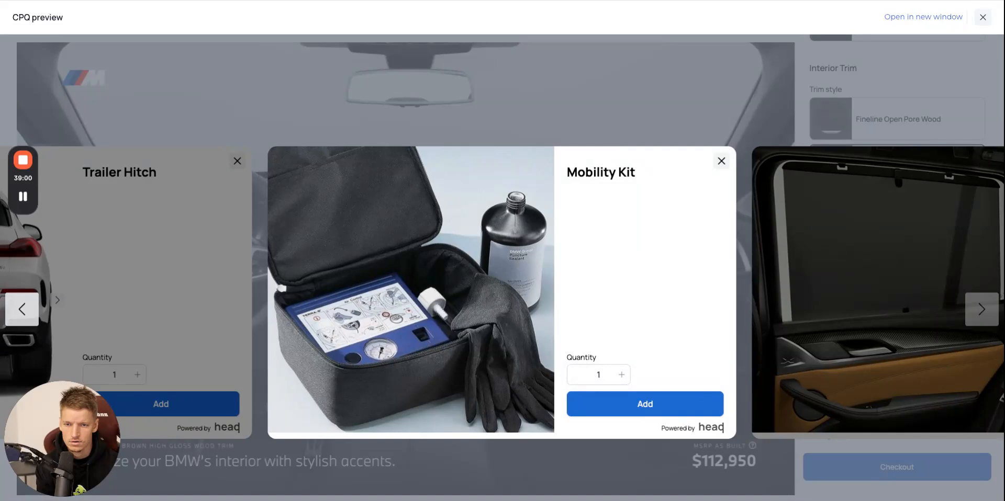
left_click(22, 309)
left_click(634, 406)
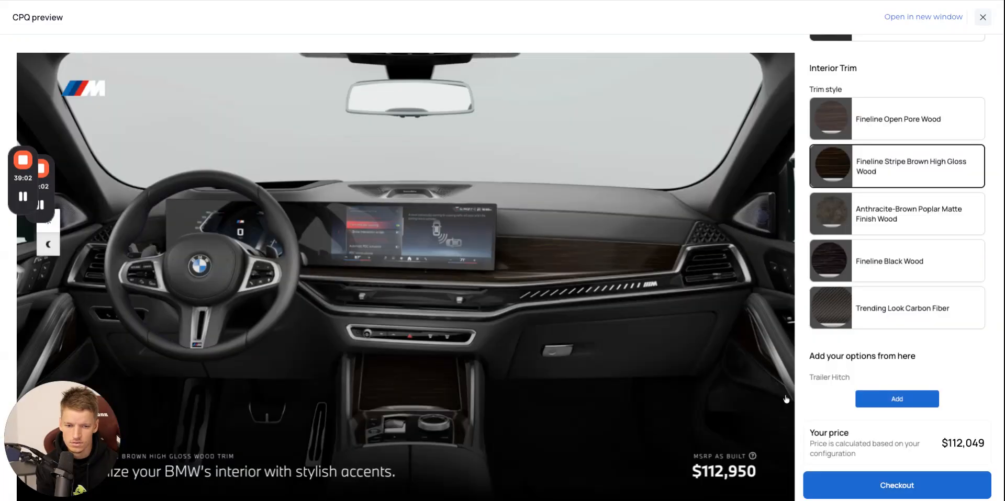
Find the Rear manual side window shades among the additional options and add them to the build.
left_click(896, 398)
left_click(22, 309)
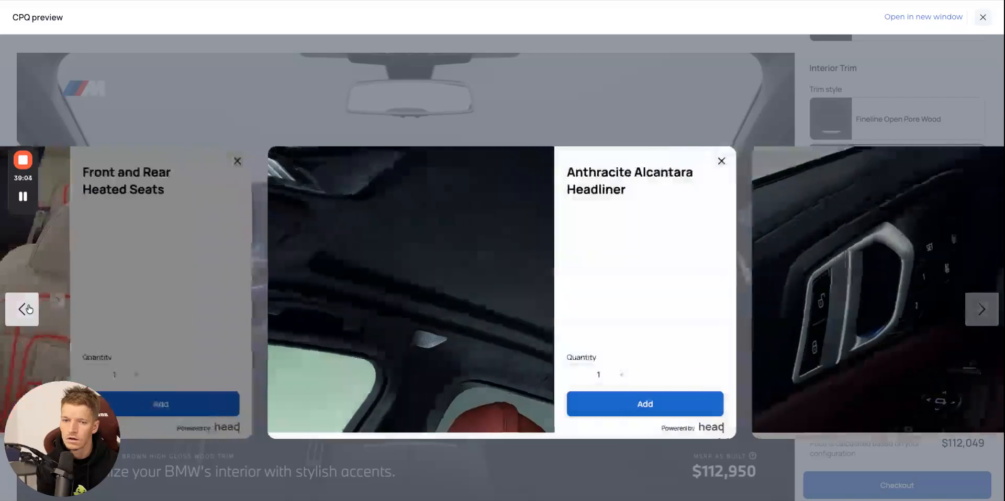
left_click(29, 309)
left_click(29, 310)
left_click(29, 309)
left_click(28, 309)
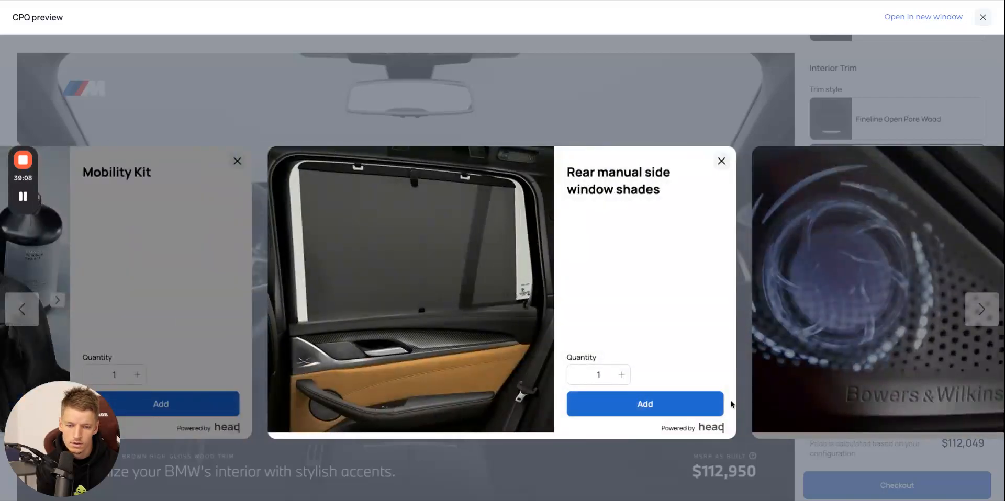
left_click(668, 409)
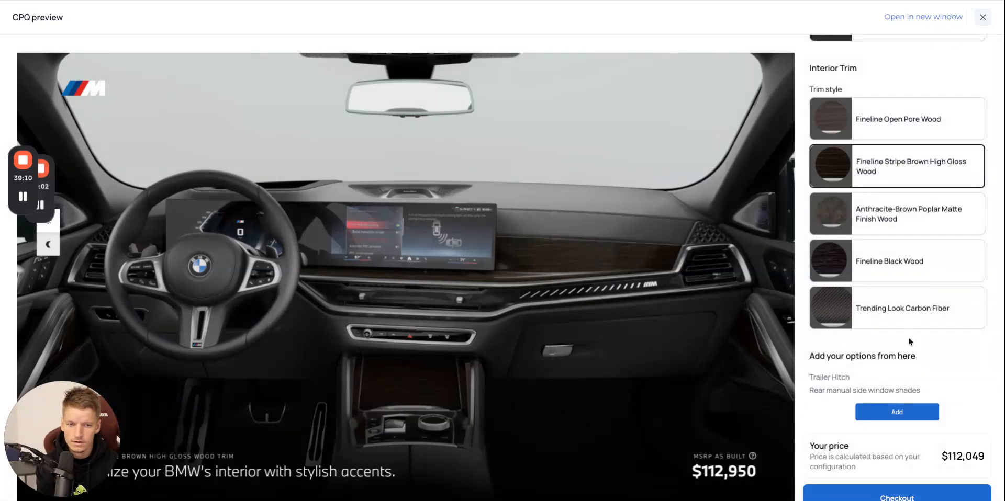
Check the added options and the calculated price, and close the configurator preview.
scroll(908, 339, "down", 2)
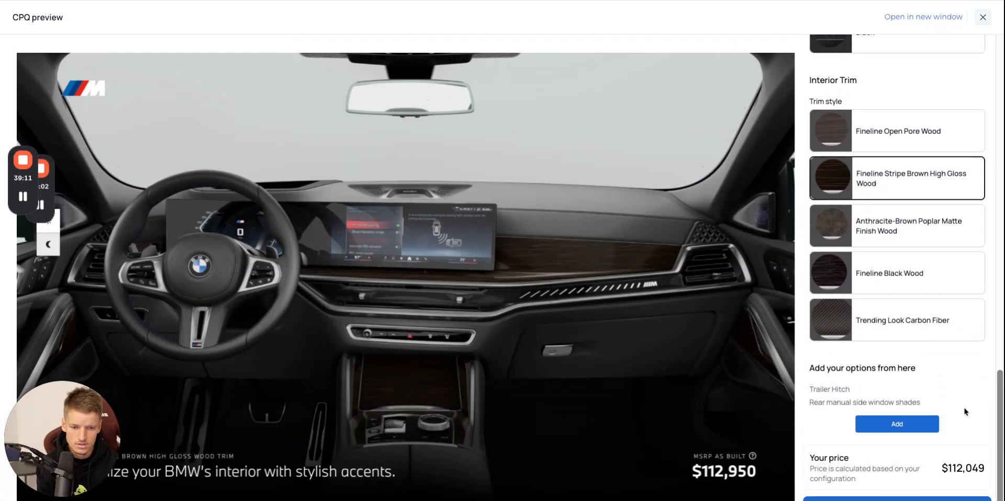
scroll(940, 471, "up", 1)
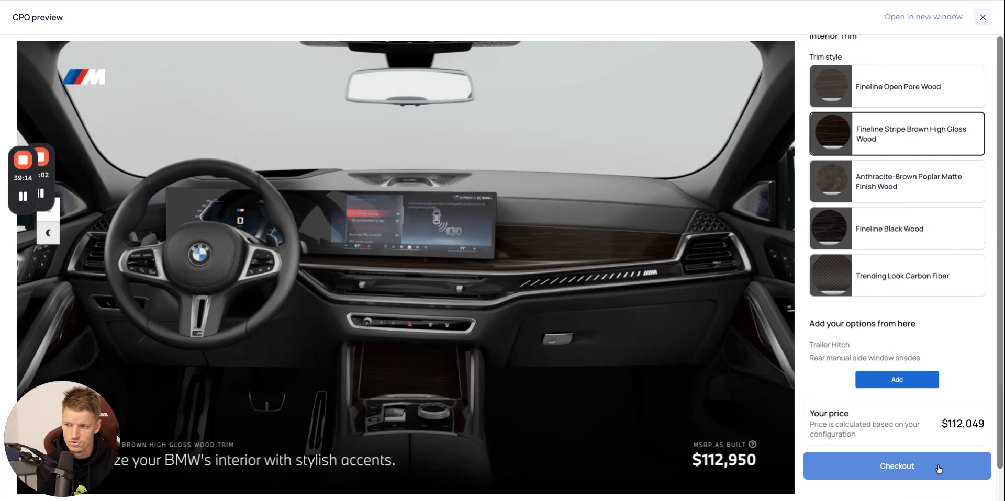
left_click(983, 19)
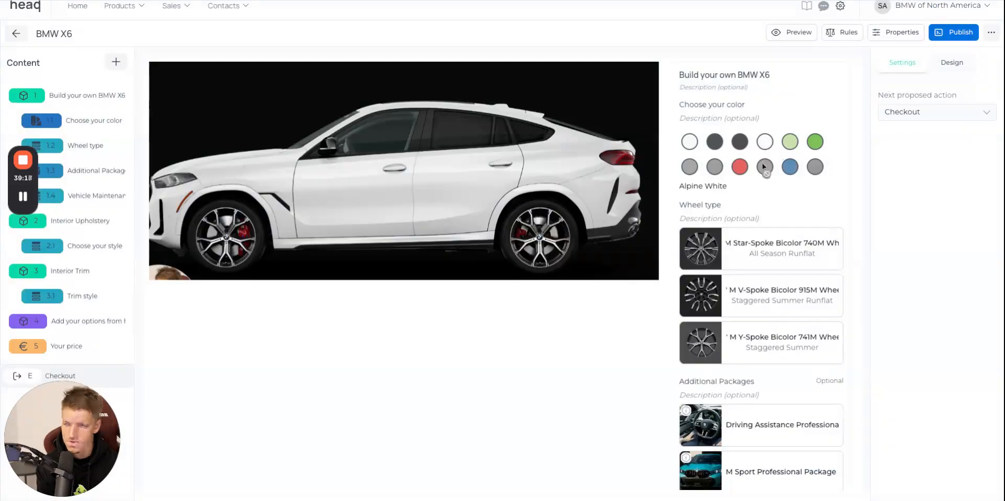